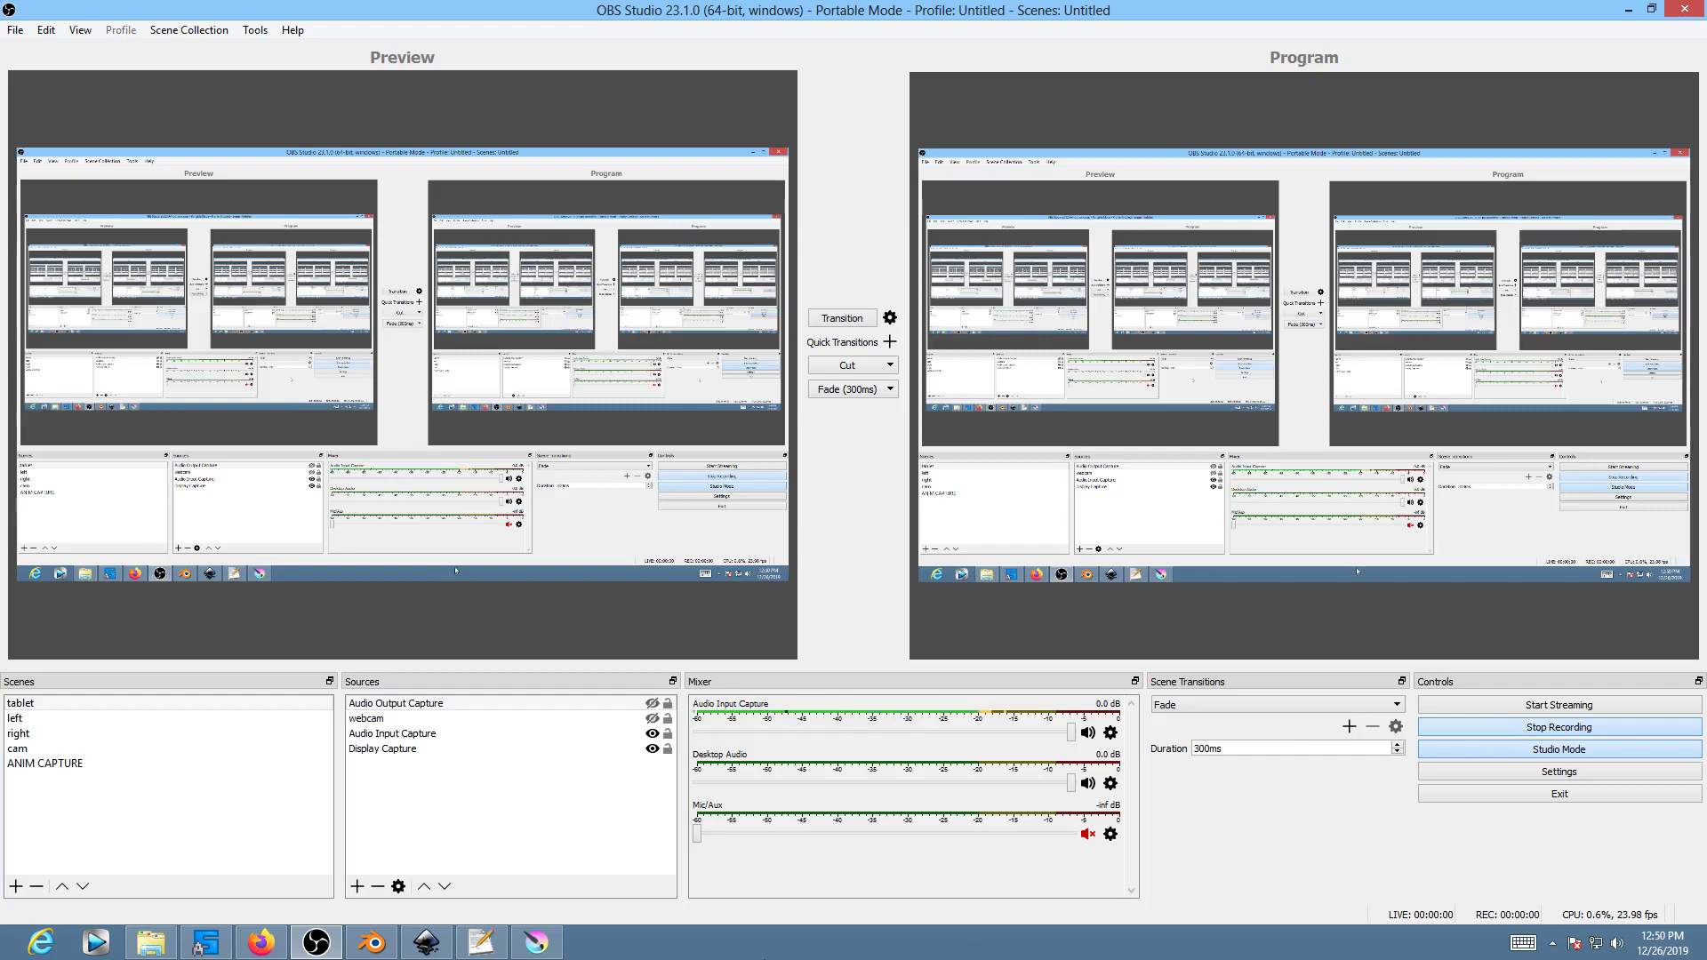
Step: Switch to Krita and play back the opening frames of the 0021-alt-ver-12-13-19.kra animation from frame 0
{"action": "left_click", "coordinate": [536, 941]}
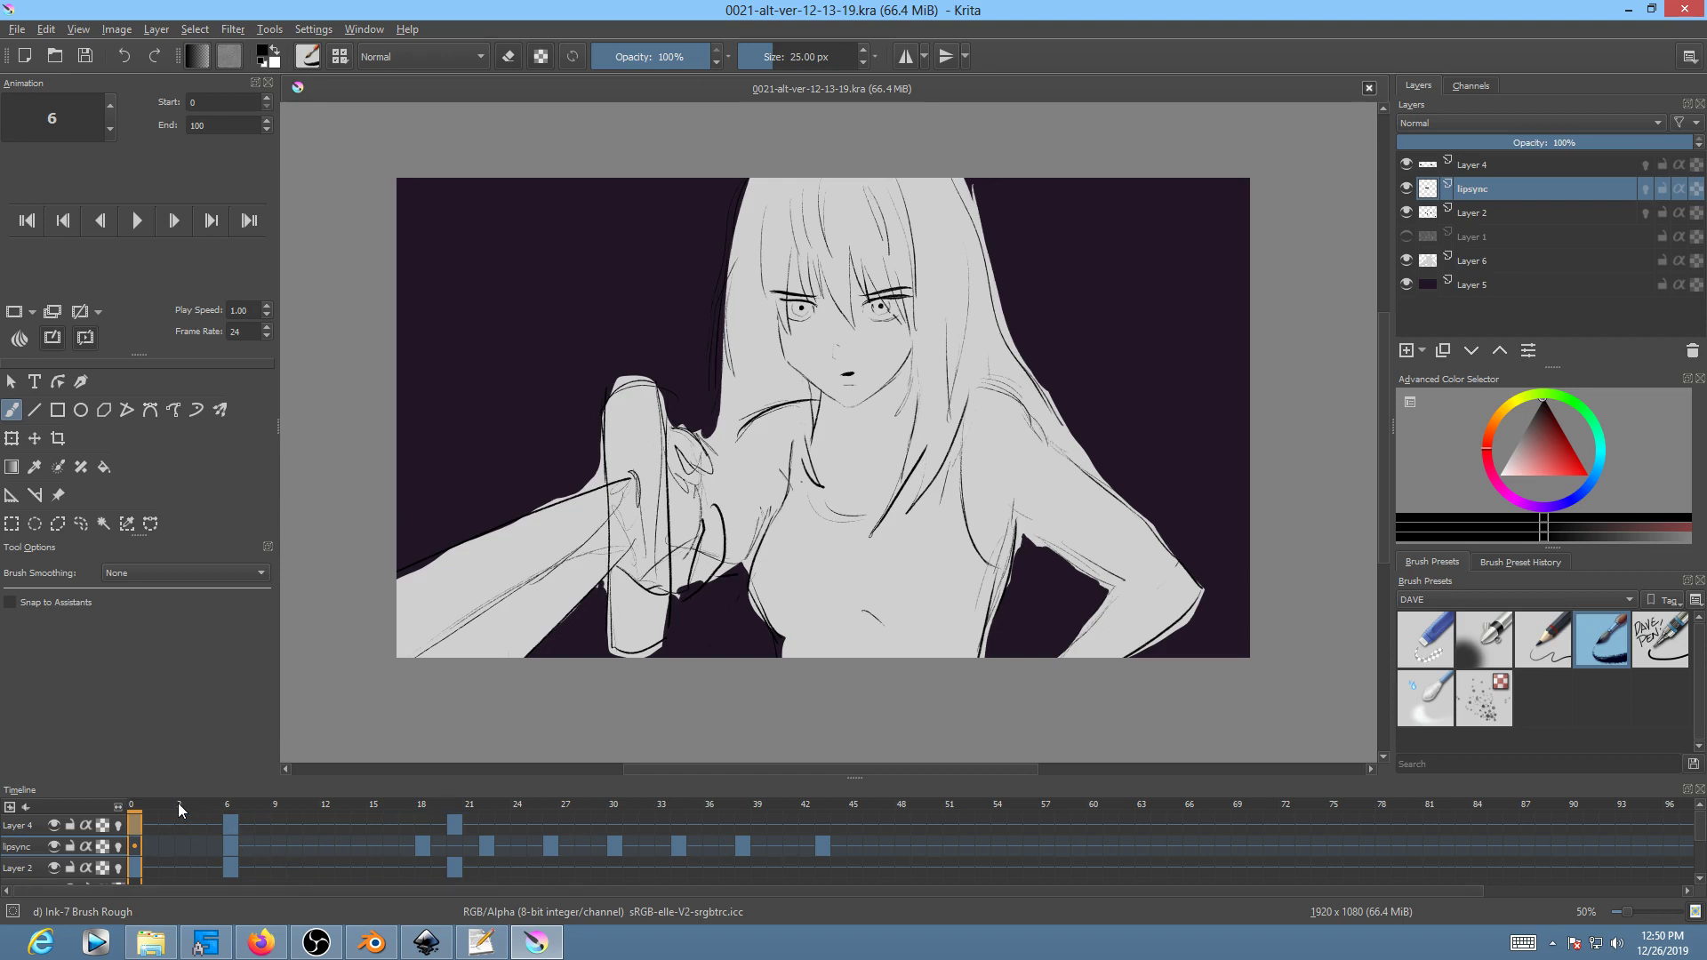
{"action": "left_click_drag", "start_coordinate": [141, 804], "coordinate": [268, 834]}
{"action": "key", "text": "space"}
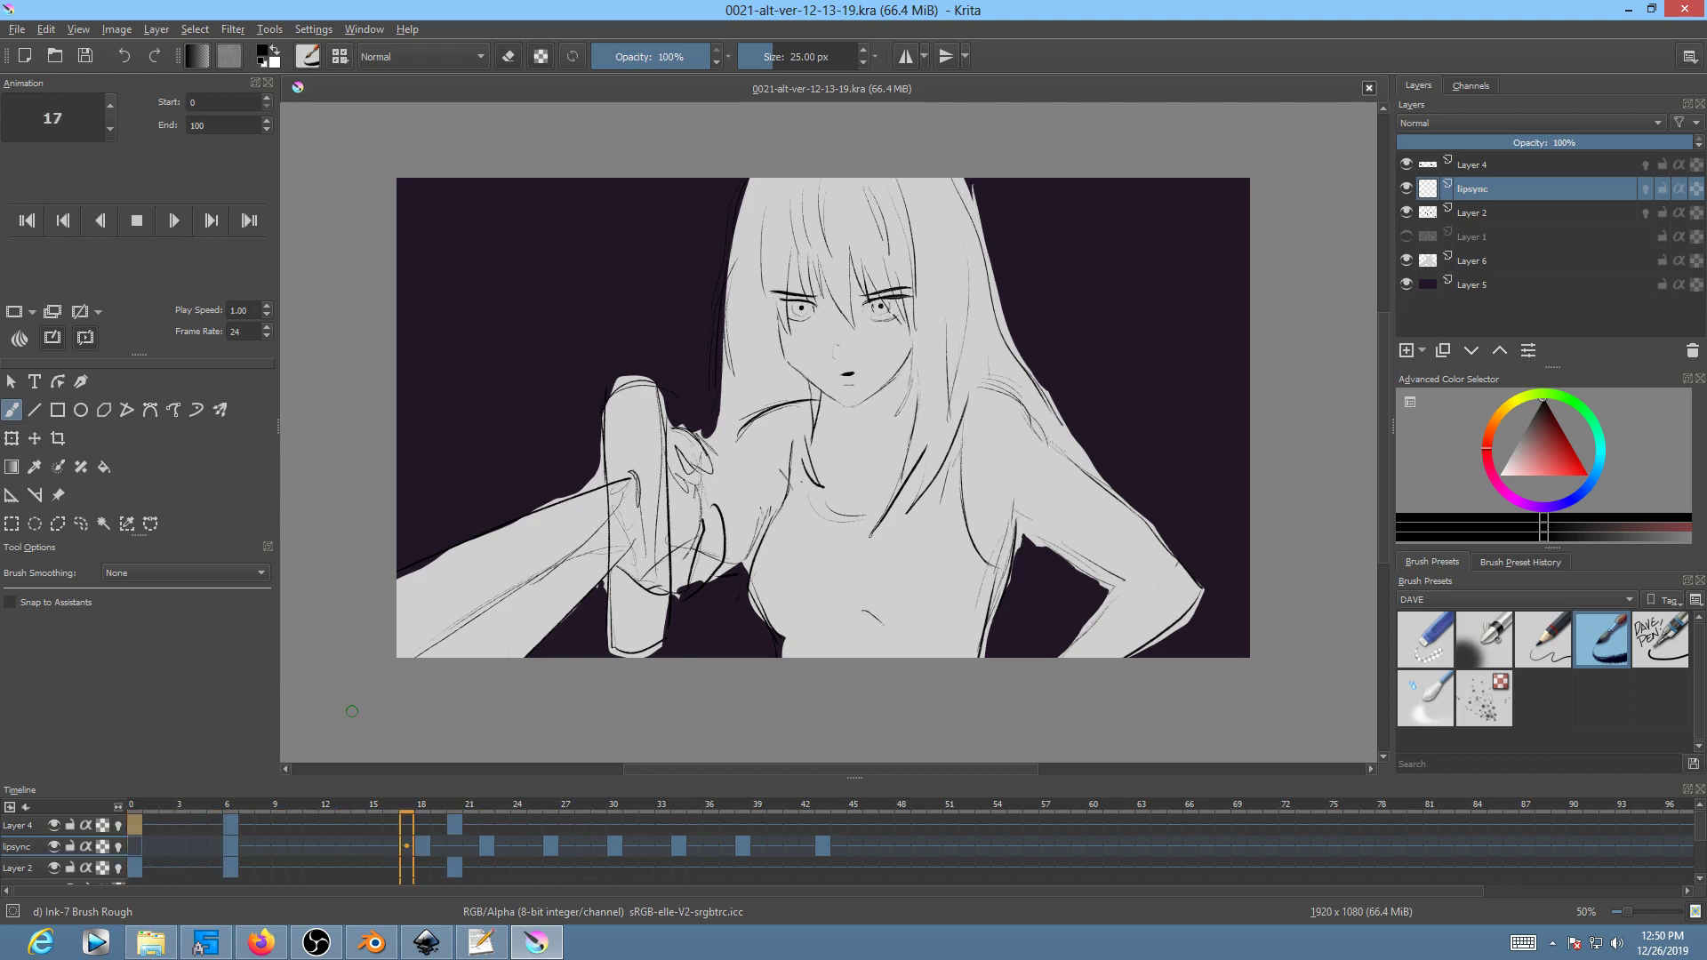
{"action": "key", "text": "space"}
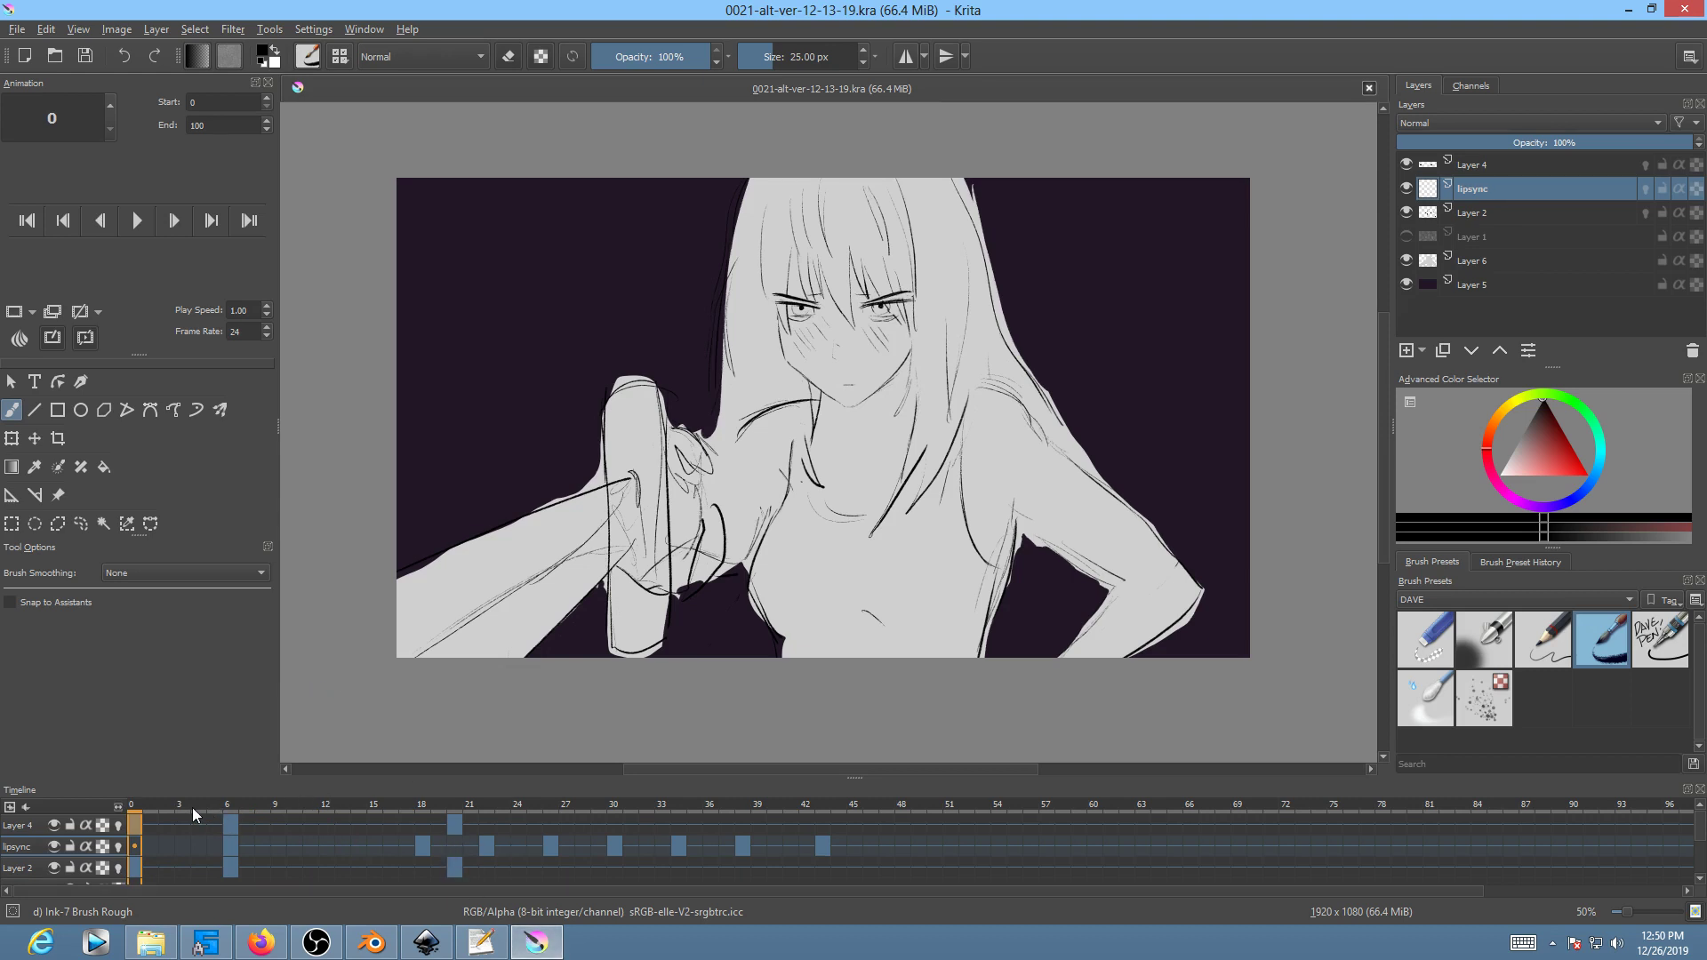
{"action": "mouse_move", "coordinate": [149, 798]}
{"action": "left_mouse_down"}
{"action": "mouse_move", "coordinate": [423, 805]}
{"action": "mouse_move", "coordinate": [130, 807]}
{"action": "left_mouse_up"}
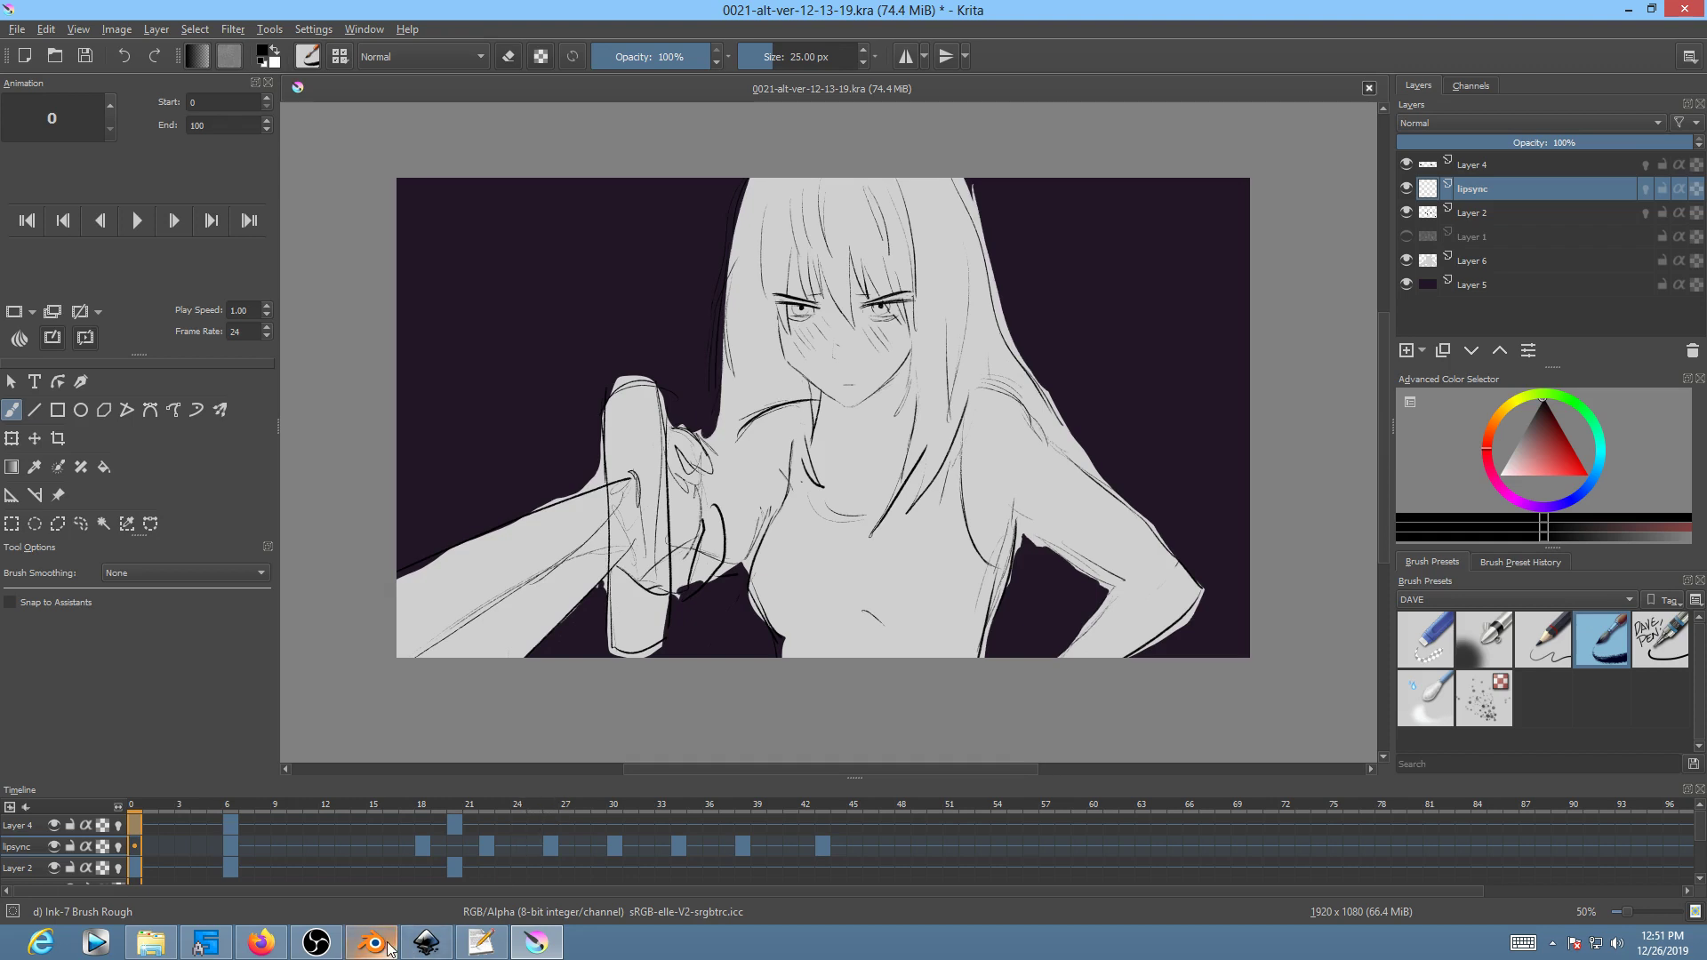
Step: Compare the character's facial expressions at frames 0 and 6 close up on the face
{"action": "mouse_move", "coordinate": [389, 950]}
{"action": "left_click", "coordinate": [231, 825]}
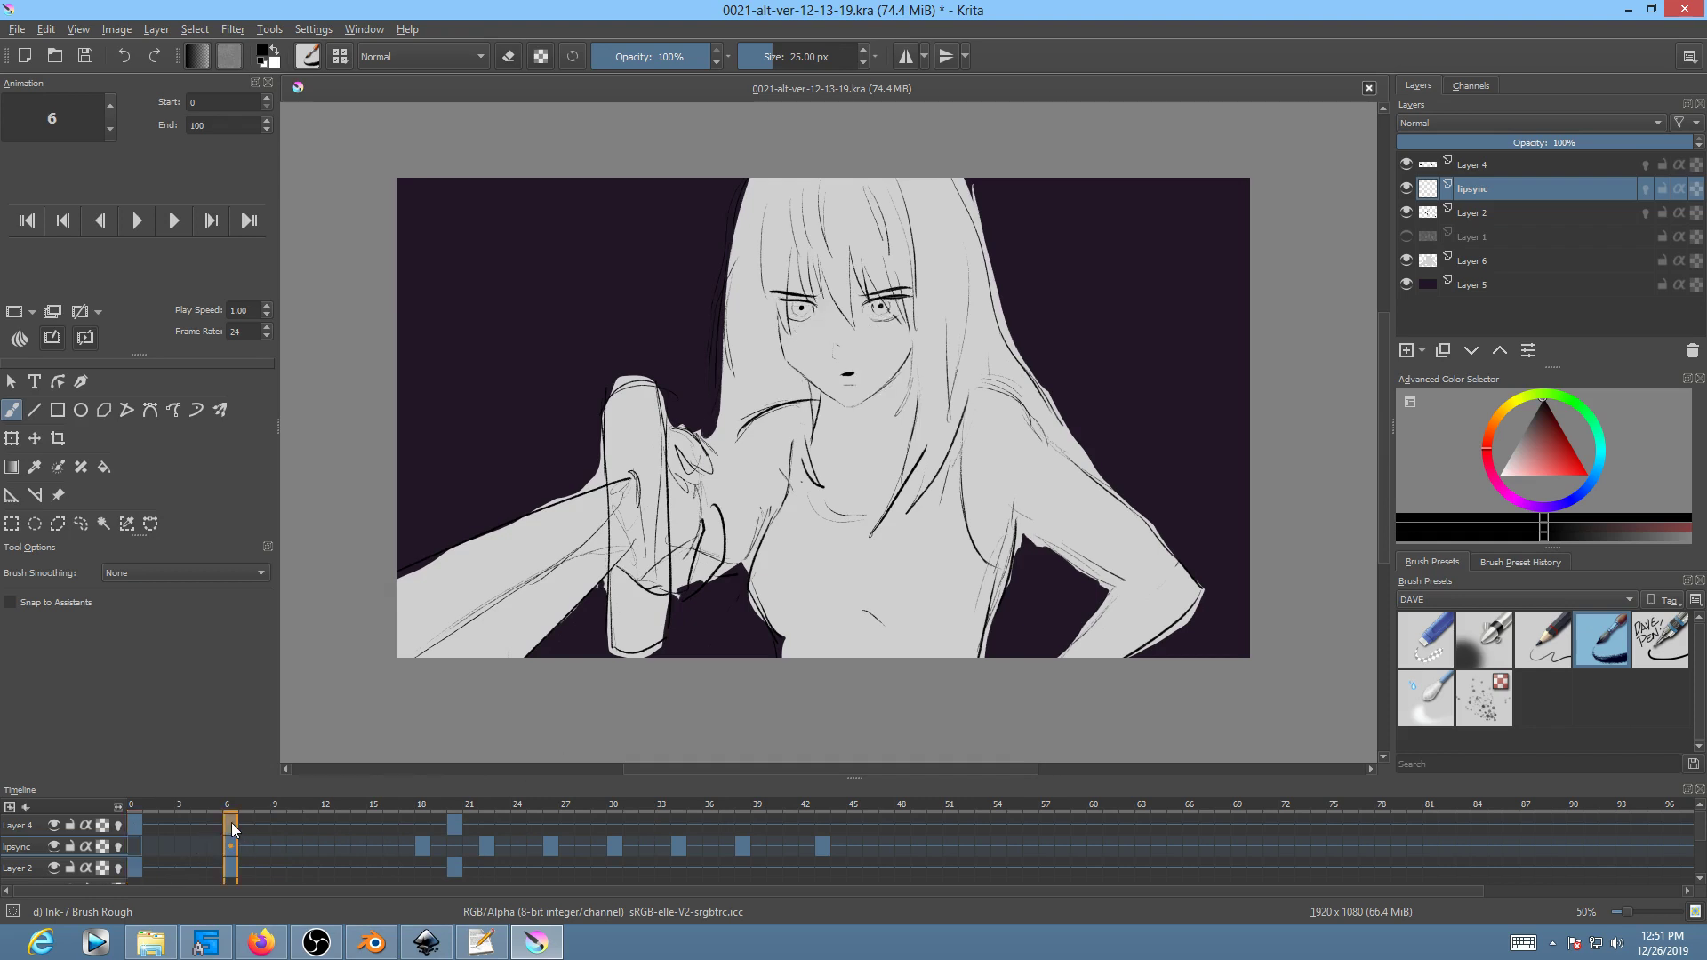
{"action": "left_click", "coordinate": [140, 823]}
{"action": "left_click", "coordinate": [232, 827]}
{"action": "scroll", "coordinate": [732, 459], "scroll_direction": "up", "scroll_amount": 3, "text": "ctrl"}
{"action": "middle_click_drag", "start_coordinate": [935, 386], "coordinate": [520, 774]}
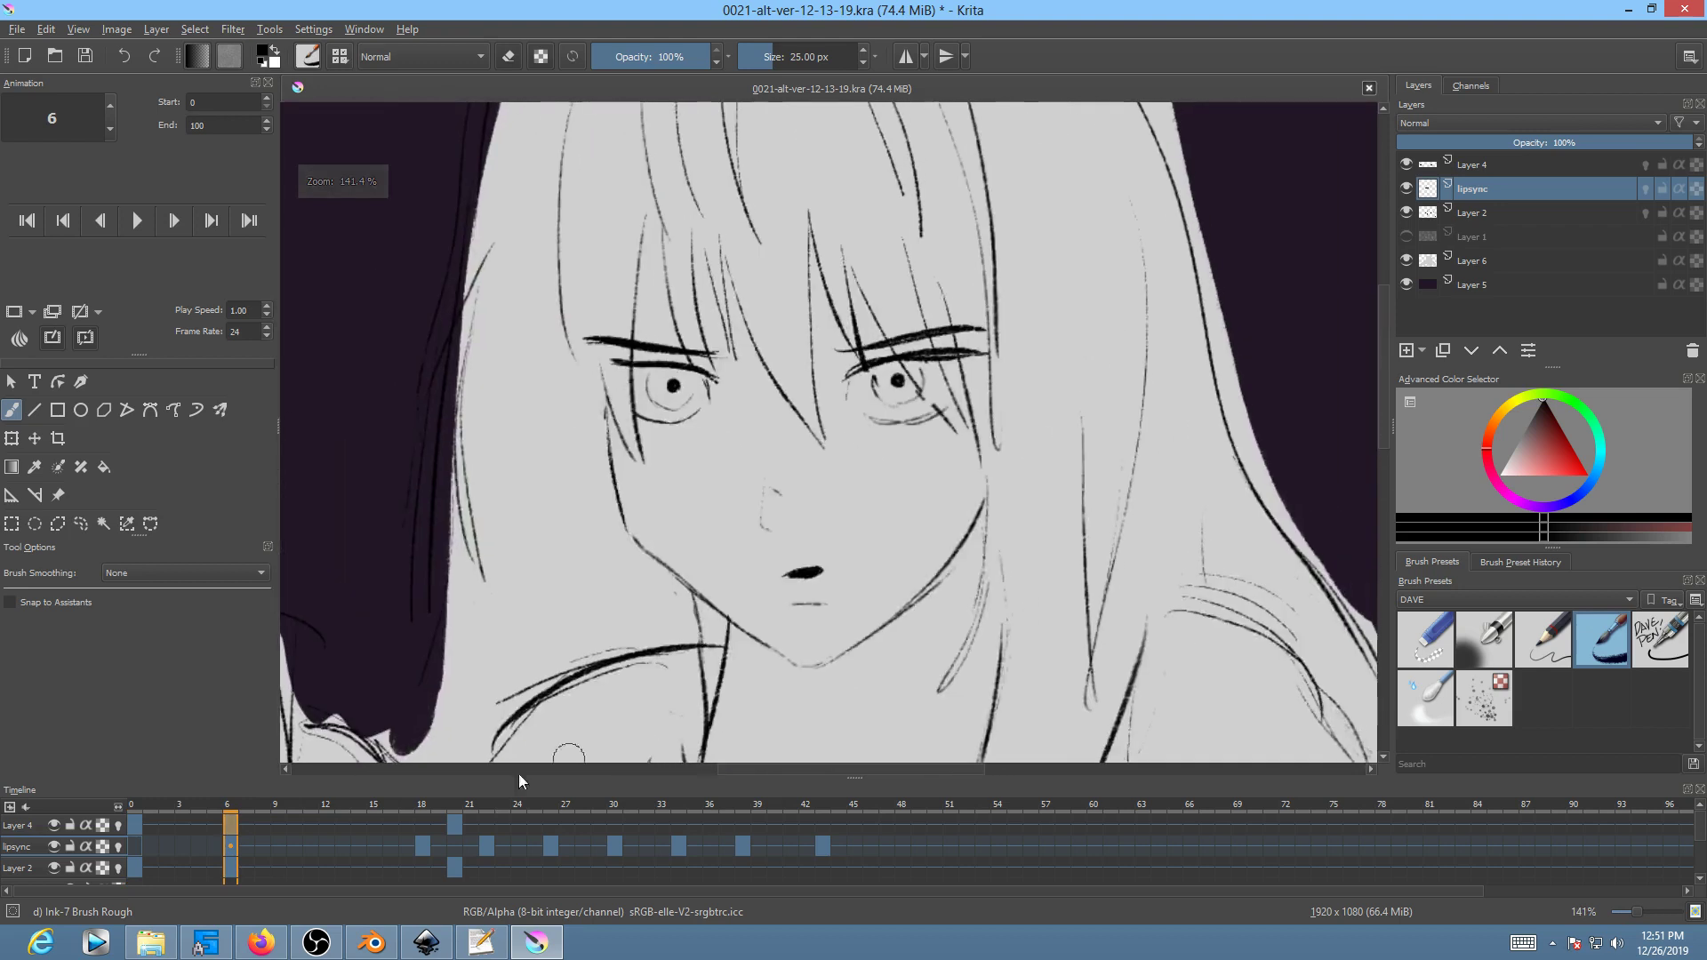
{"action": "left_click", "coordinate": [141, 824]}
{"action": "left_click", "coordinate": [236, 824]}
{"action": "left_click_drag", "start_coordinate": [430, 809], "coordinate": [135, 822]}
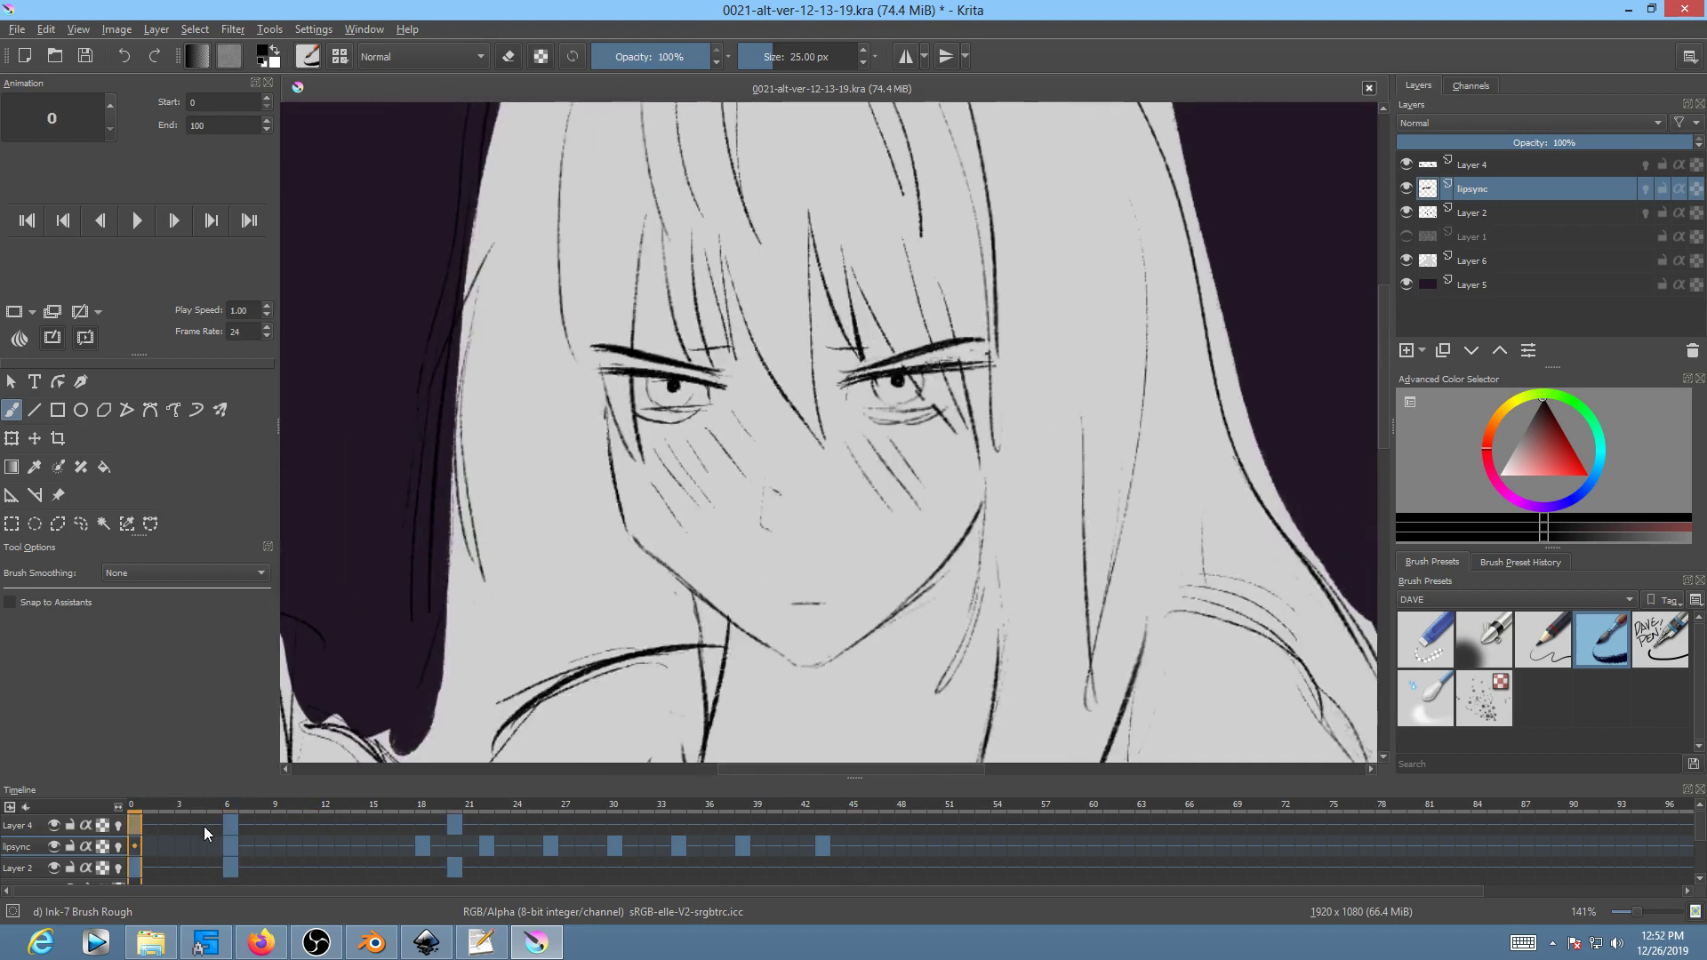
Step: Move the Layer 4 and Layer 2 keyframes from frame 6 to frame 1, directly after the first expression
{"action": "left_click", "coordinate": [224, 816]}
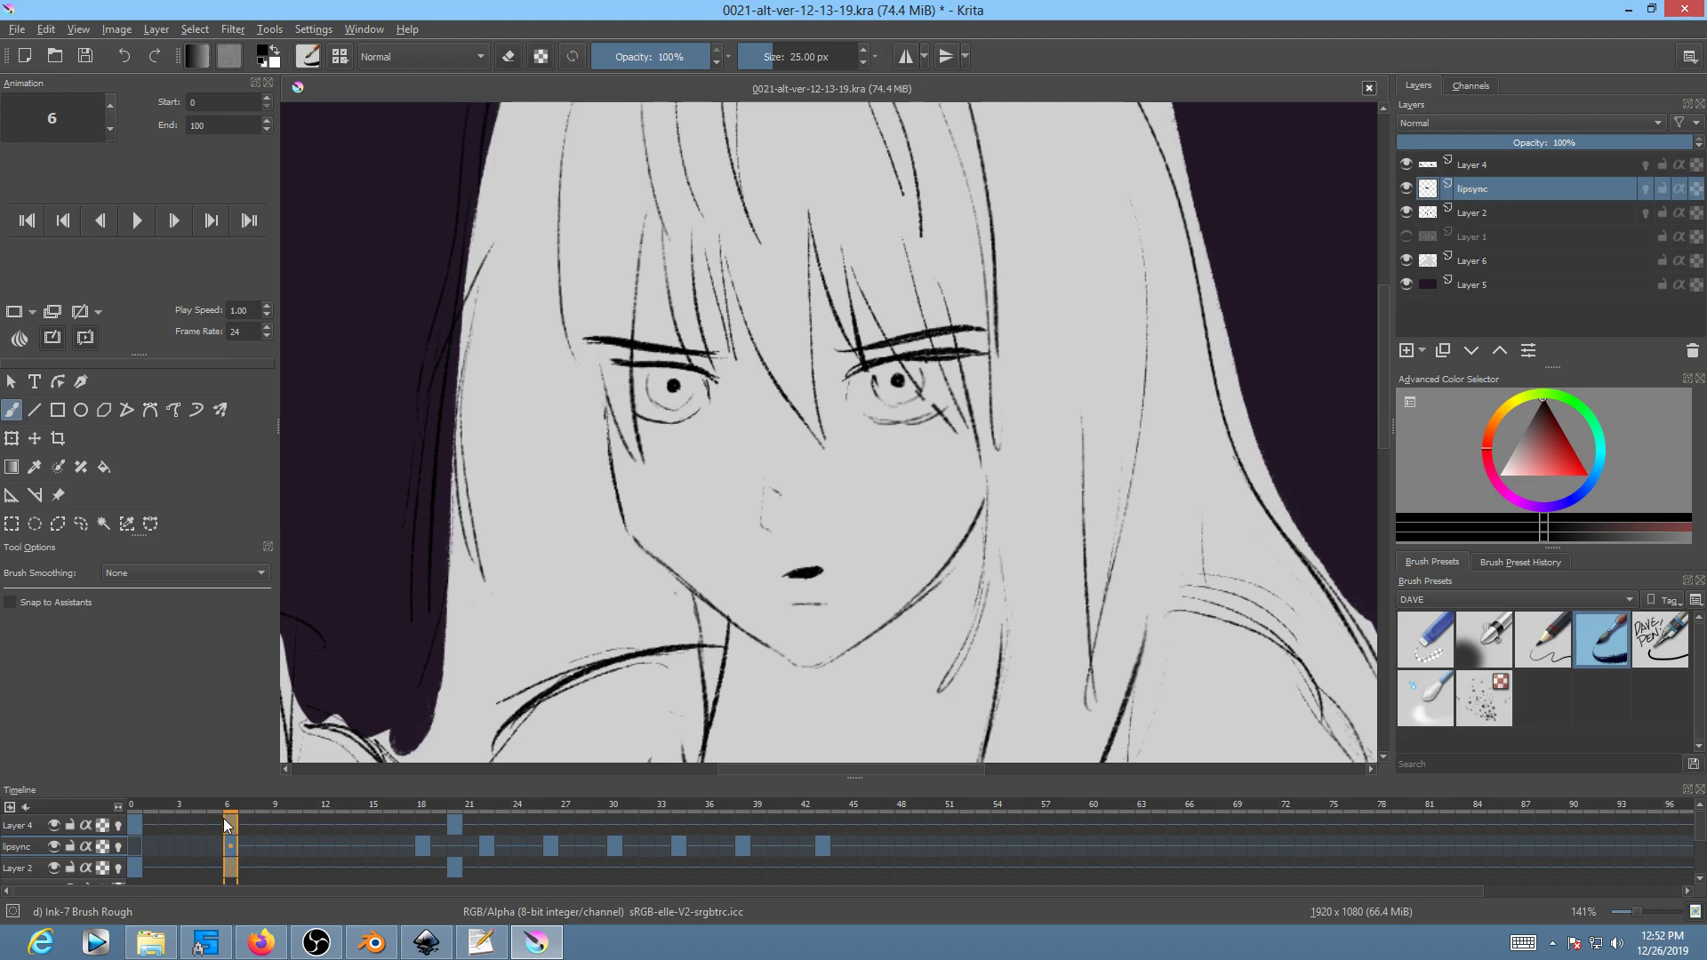
{"action": "left_click_drag", "start_coordinate": [231, 818], "coordinate": [143, 822]}
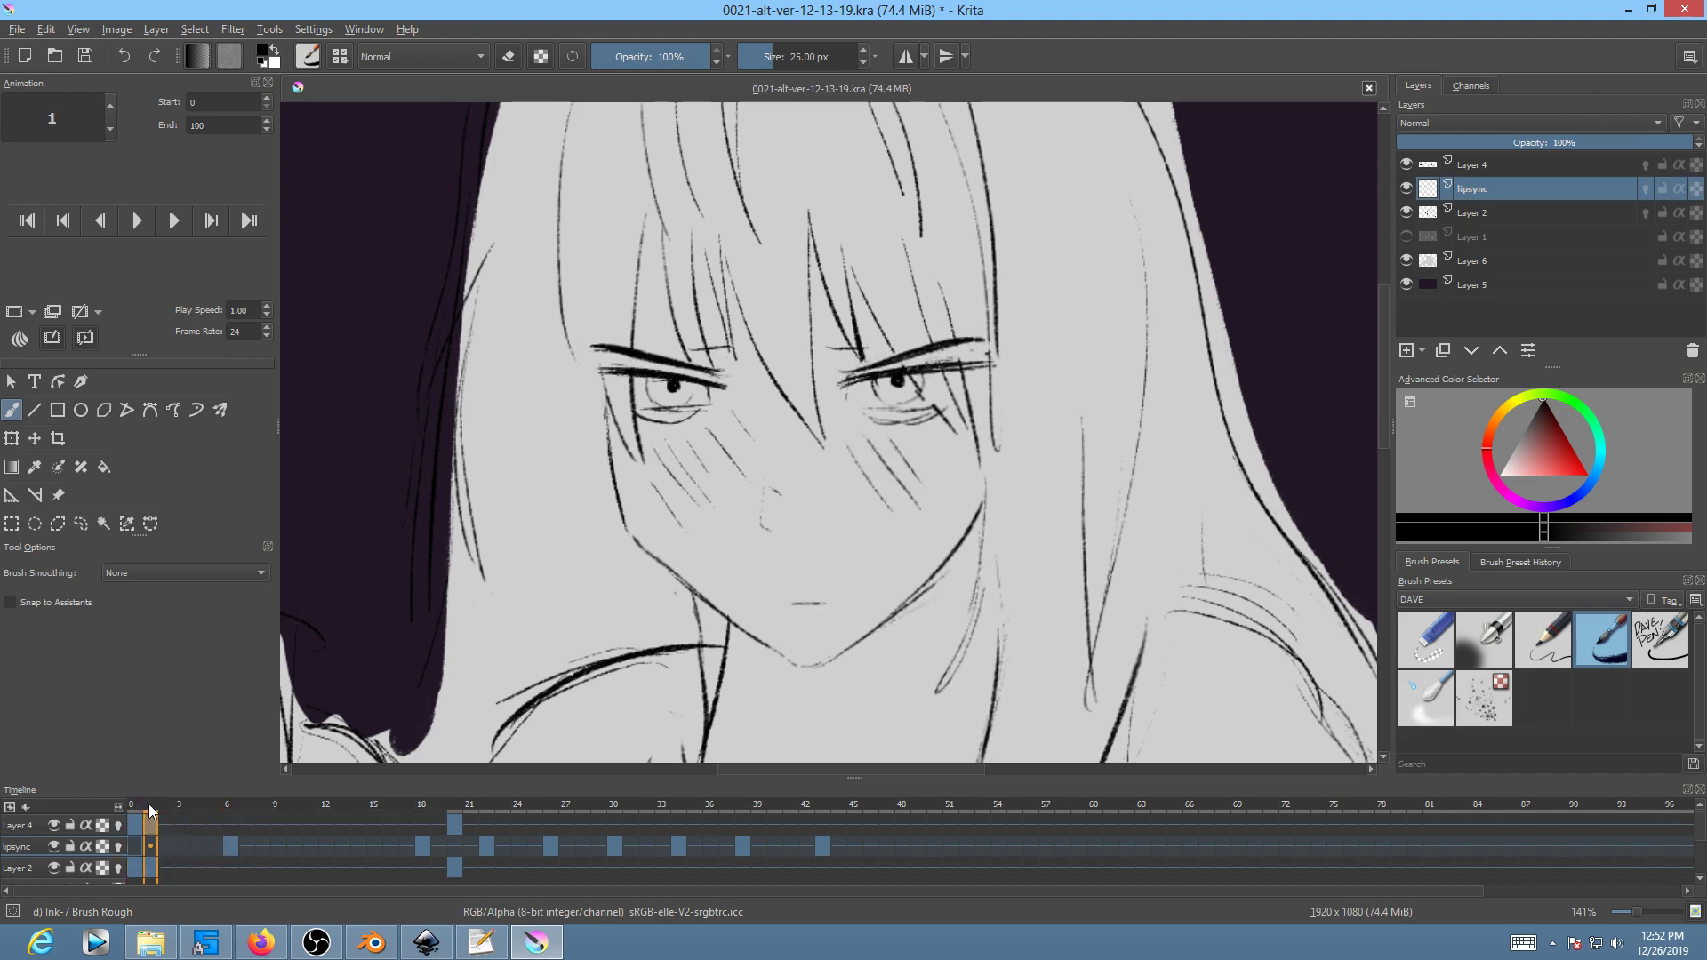
{"action": "key", "text": "Left"}
Step: Pull the lipsync keyframes after frame 18 earlier so the next two sit on frames 19 and 20
{"action": "left_click", "coordinate": [419, 847]}
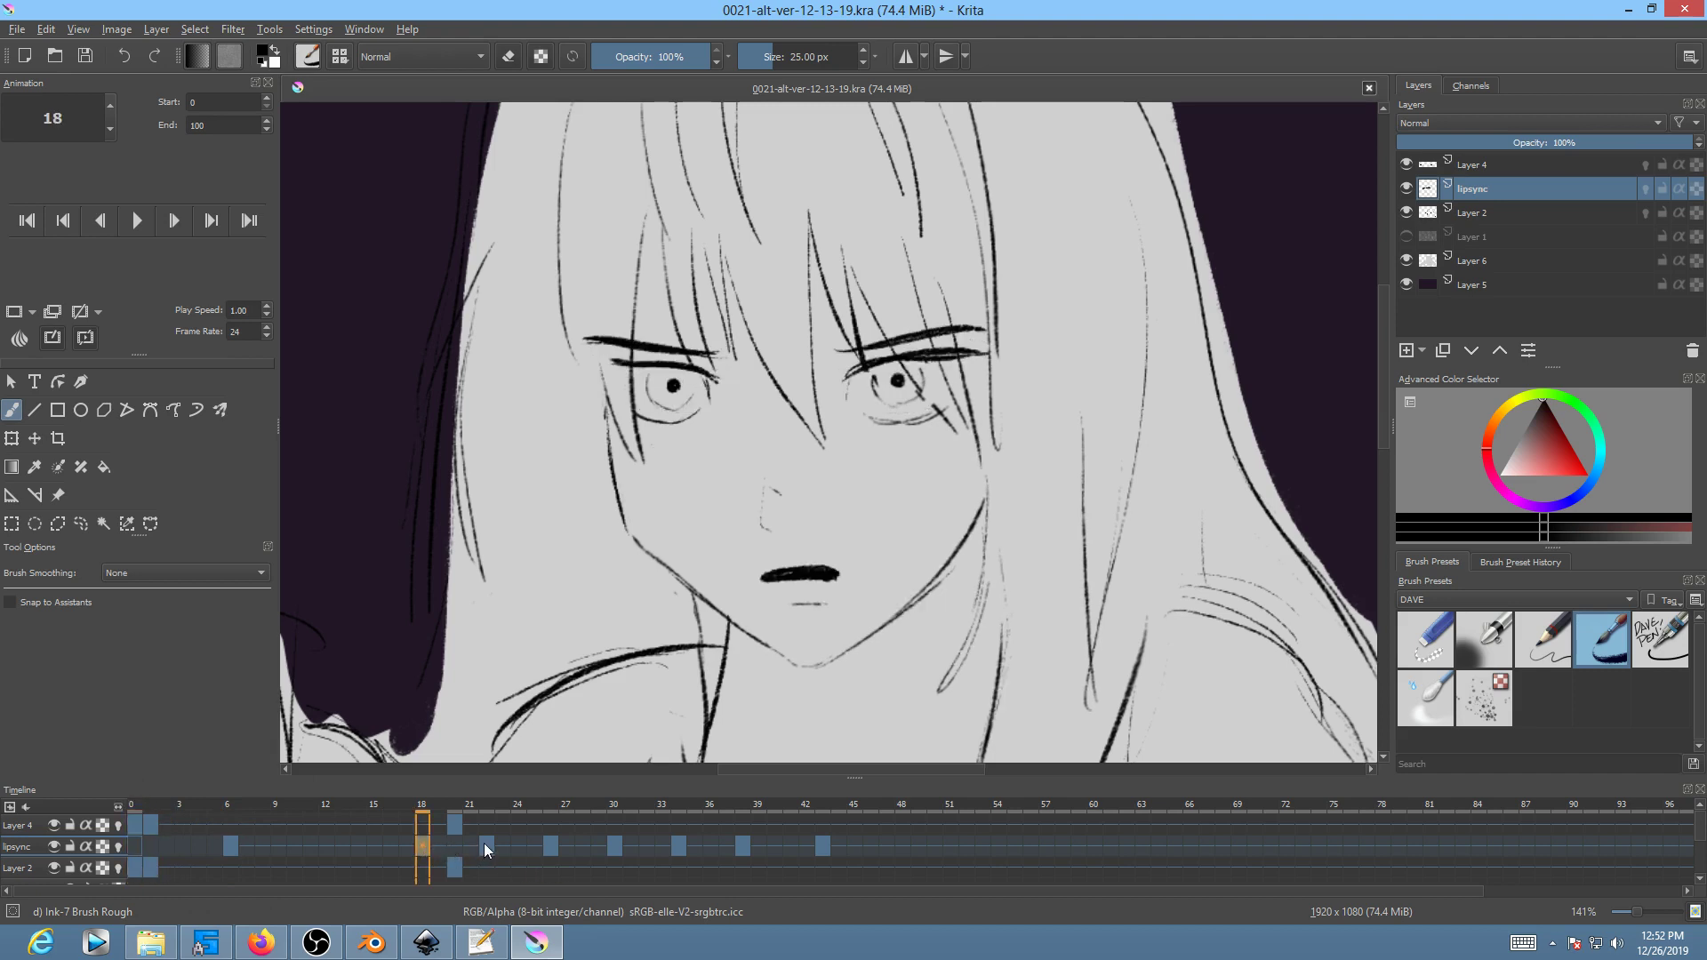
{"action": "left_click_drag", "start_coordinate": [483, 843], "coordinate": [438, 841]}
{"action": "key", "text": "Right"}
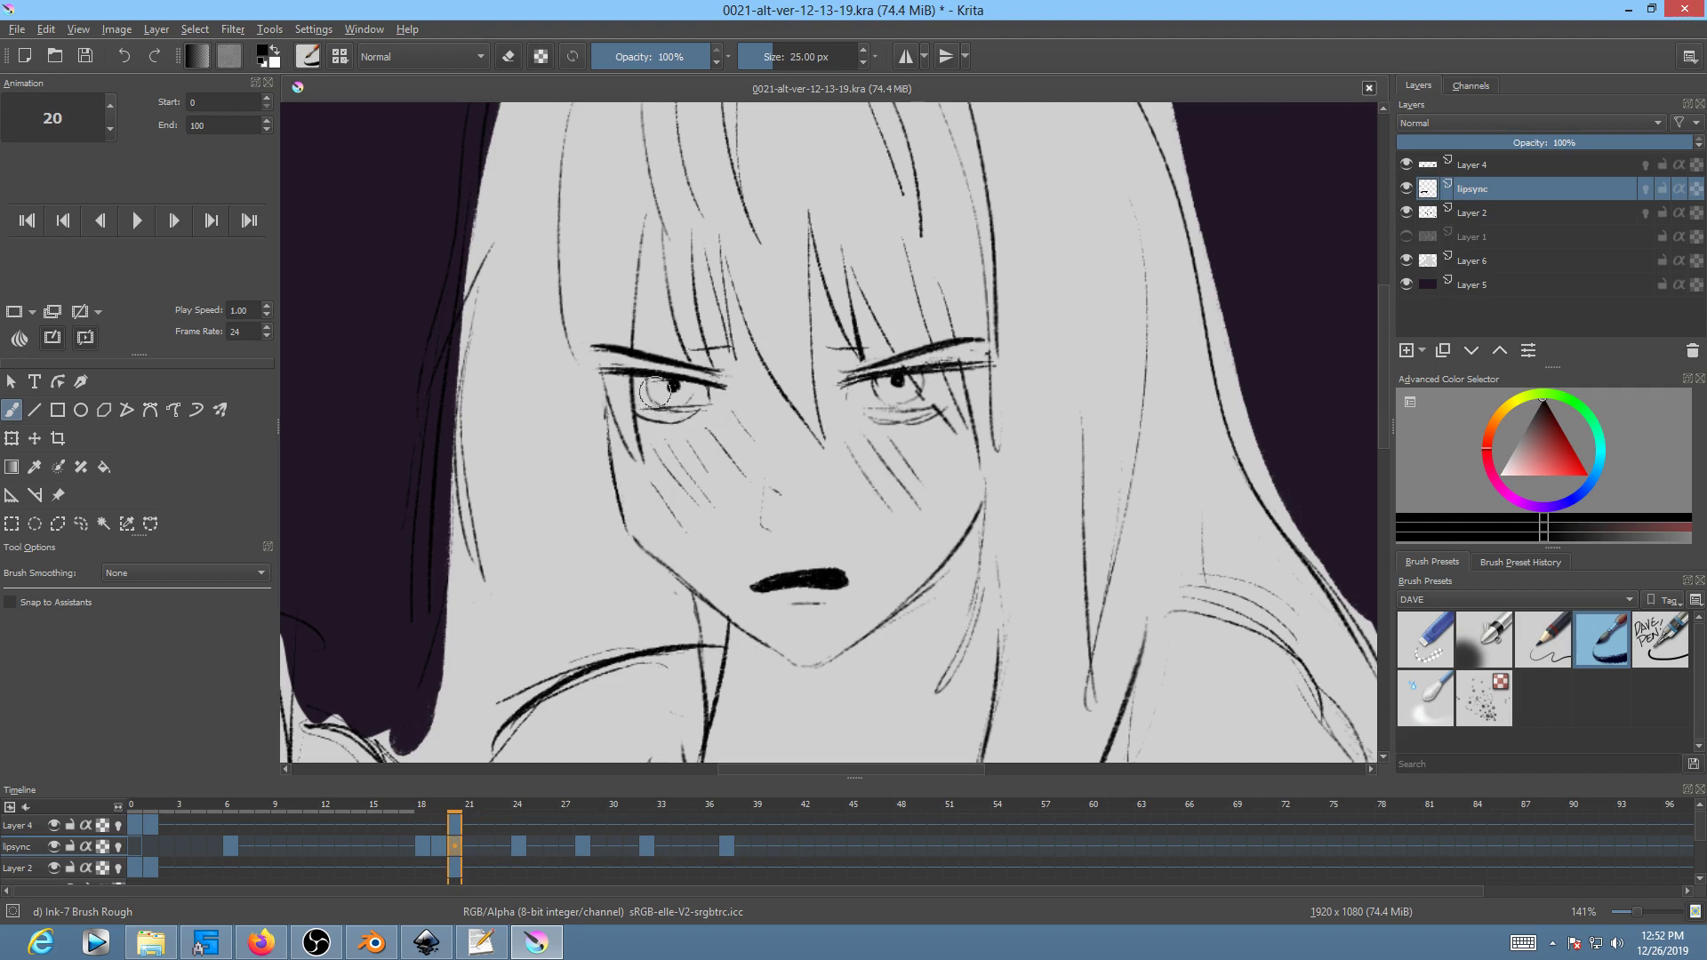
{"action": "scroll", "coordinate": [735, 403], "scroll_direction": "down", "scroll_amount": 5}
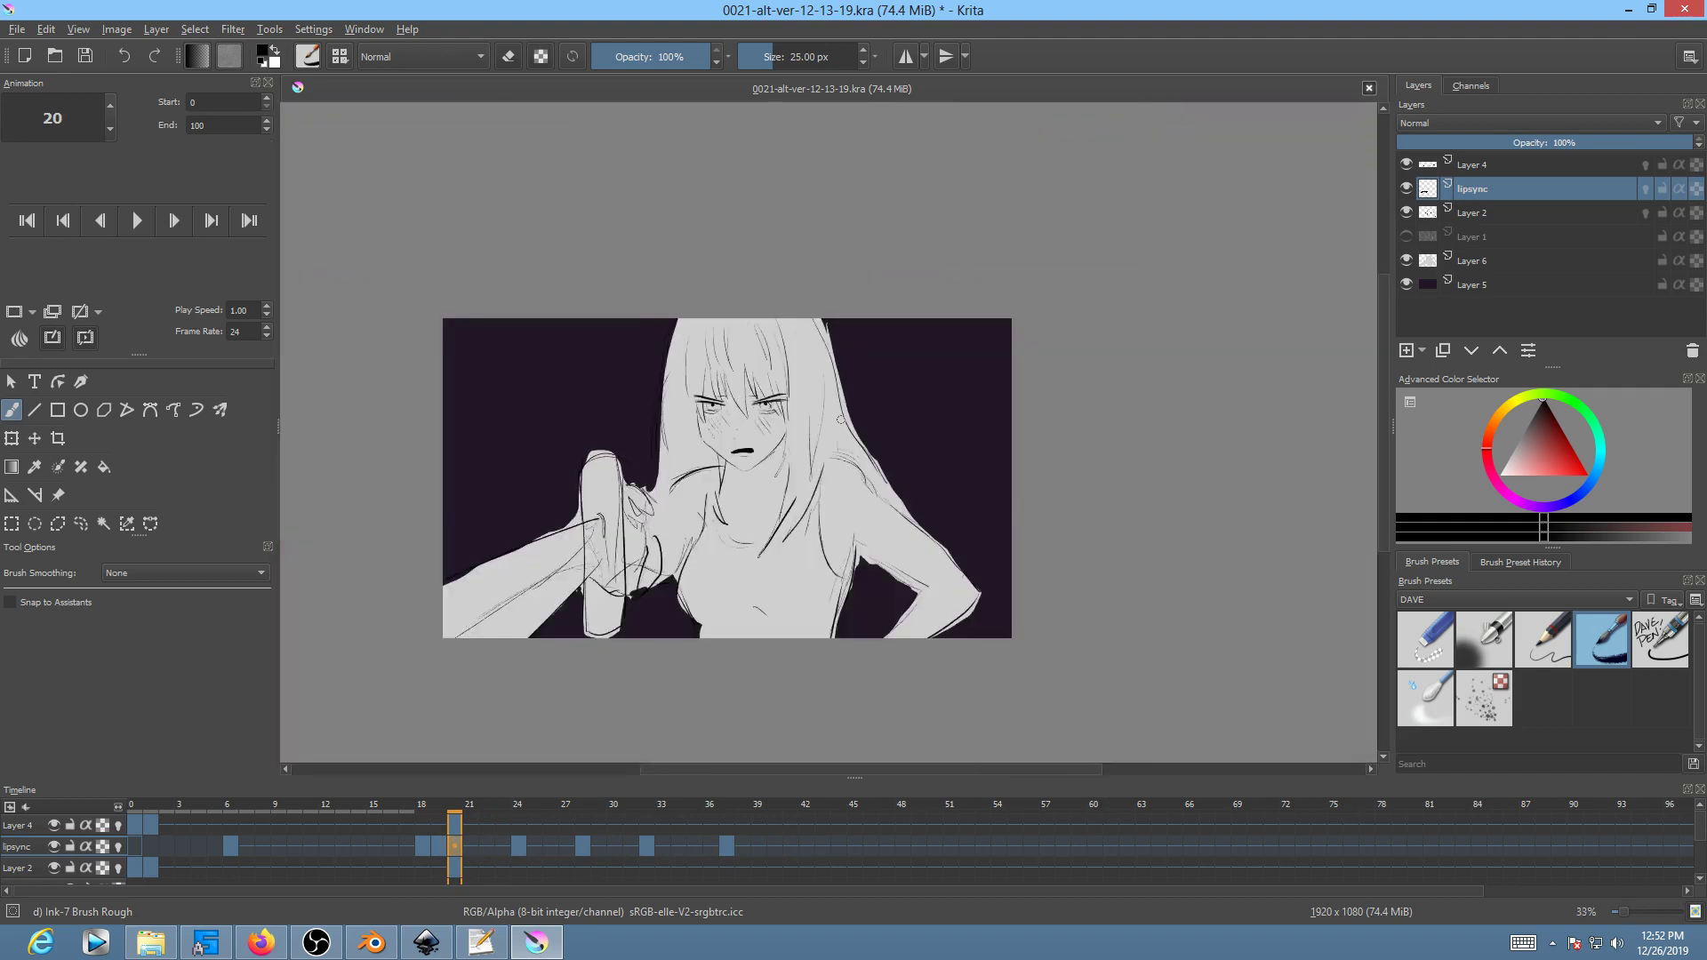
{"action": "scroll", "coordinate": [840, 420], "scroll_direction": "up", "scroll_amount": 3}
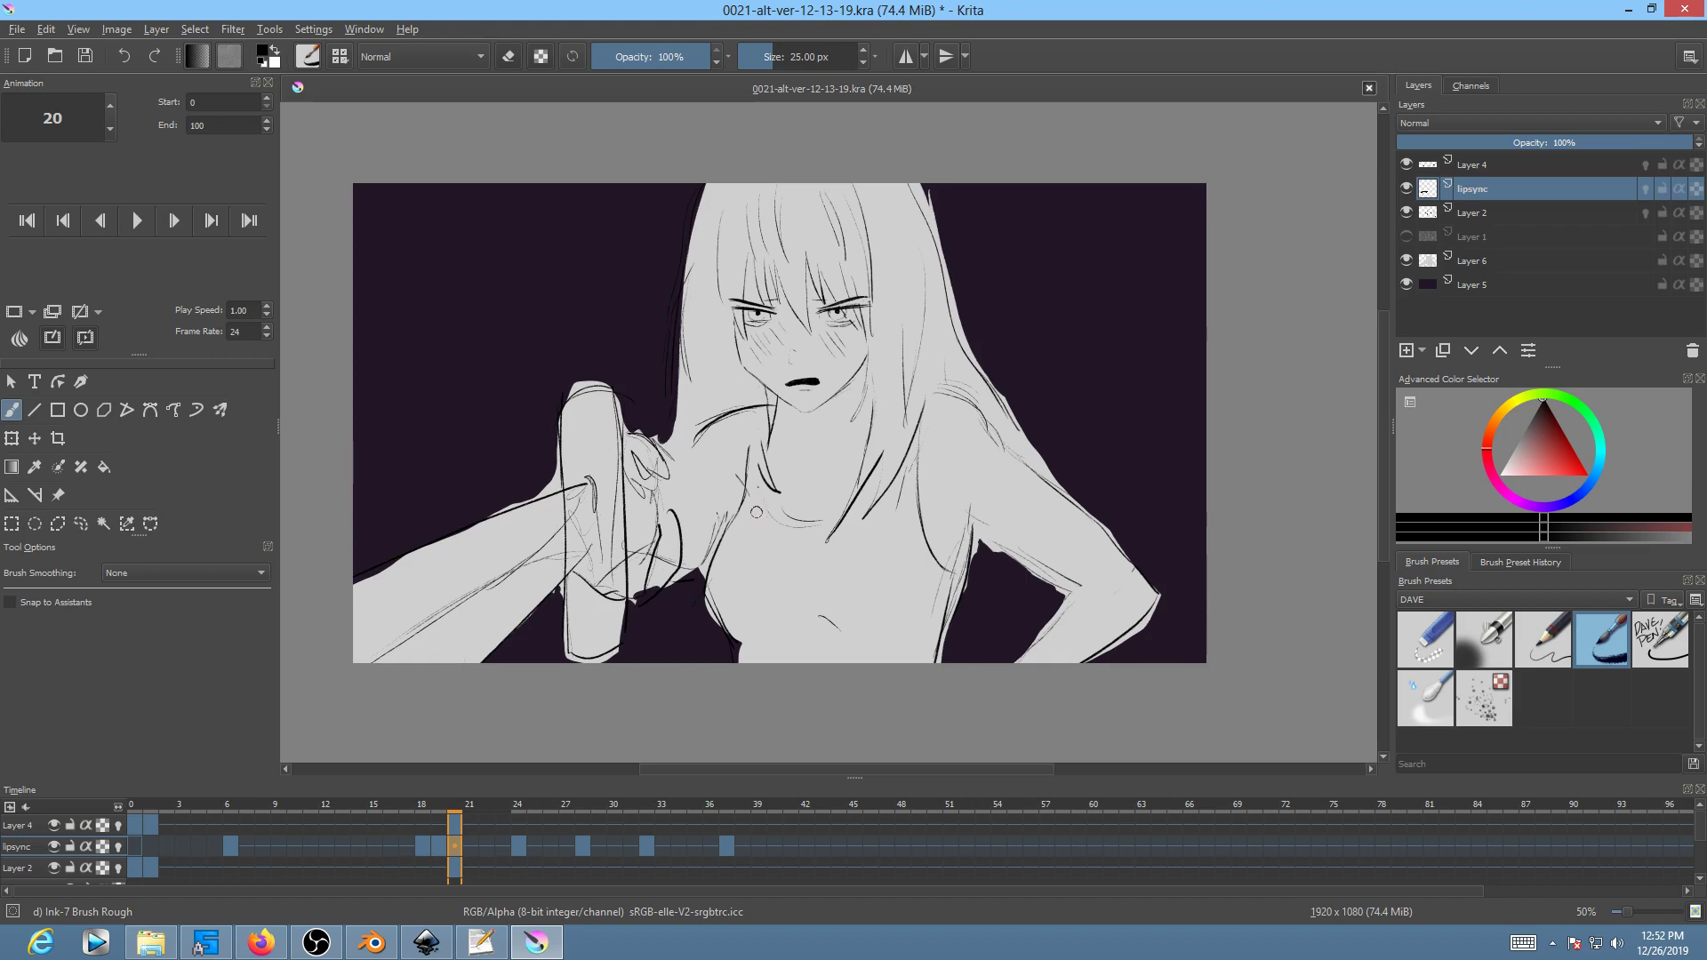
Step: Switch to Blender and start a new file from the start-up scene
{"action": "left_click", "coordinate": [389, 947]}
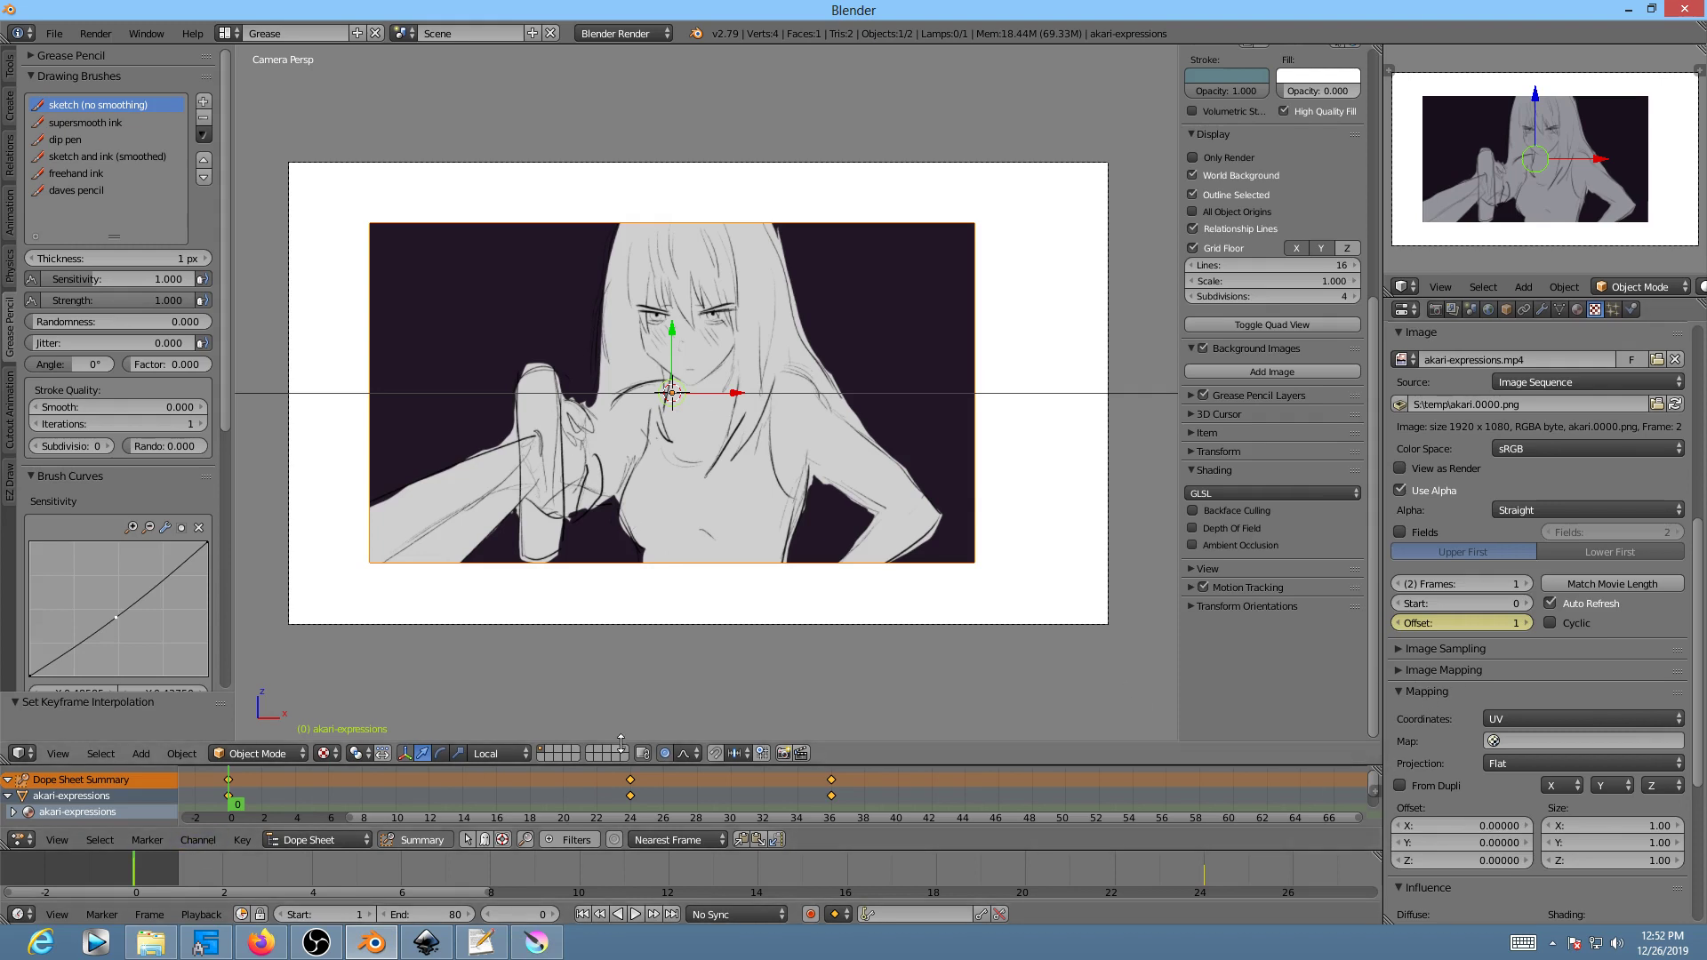
{"action": "left_click", "coordinate": [55, 33]}
{"action": "left_click", "coordinate": [74, 64]}
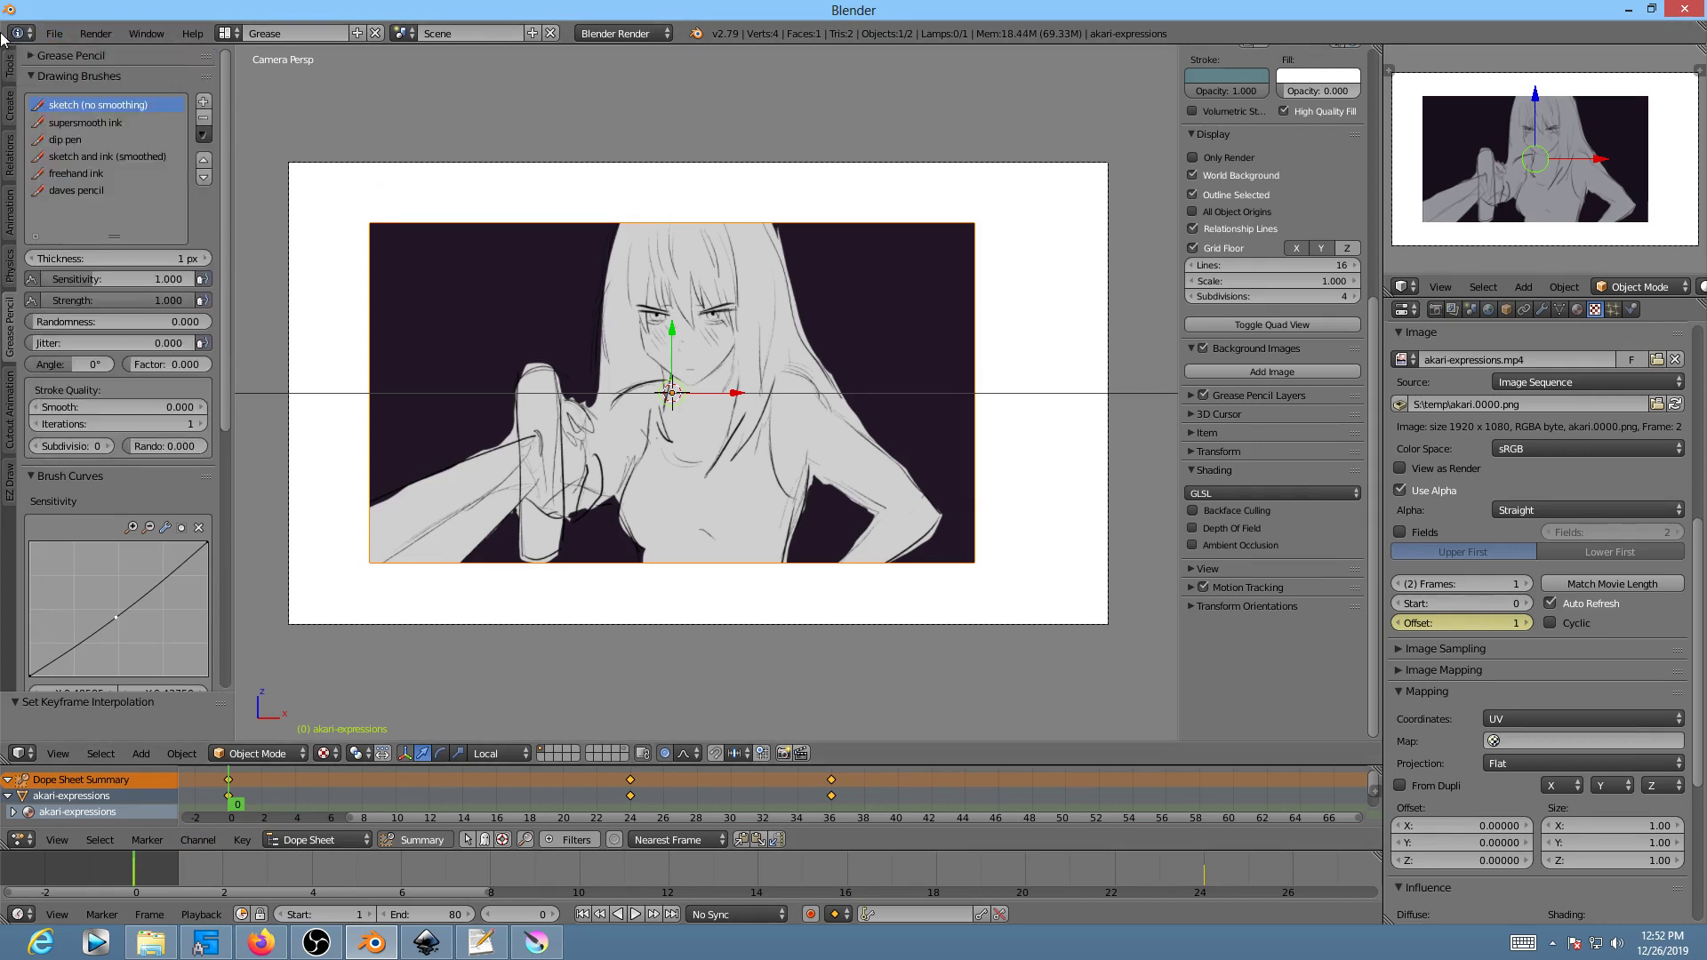
{"action": "left_click", "coordinate": [55, 36]}
{"action": "left_click", "coordinate": [60, 56]}
{"action": "left_click", "coordinate": [69, 73]}
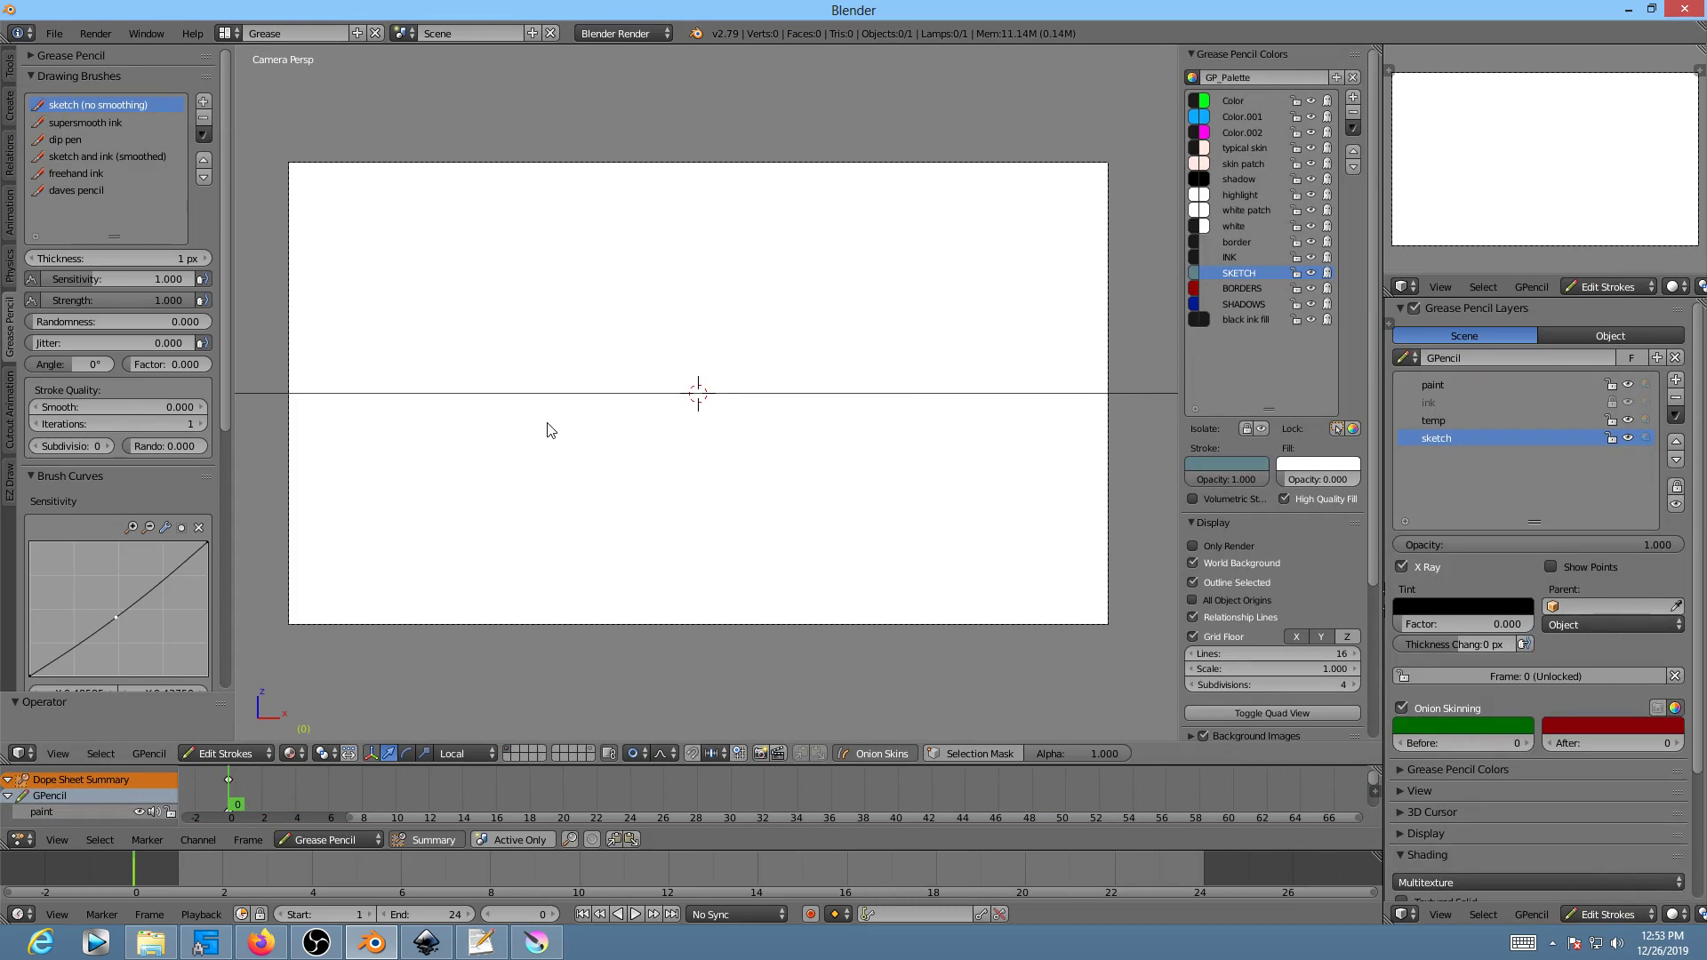
Step: Start an Images as Planes import and select akari.0000.png and akari.0001.png in S:\temp
{"action": "key", "text": "shift+a"}
{"action": "mouse_move", "coordinate": [552, 426]}
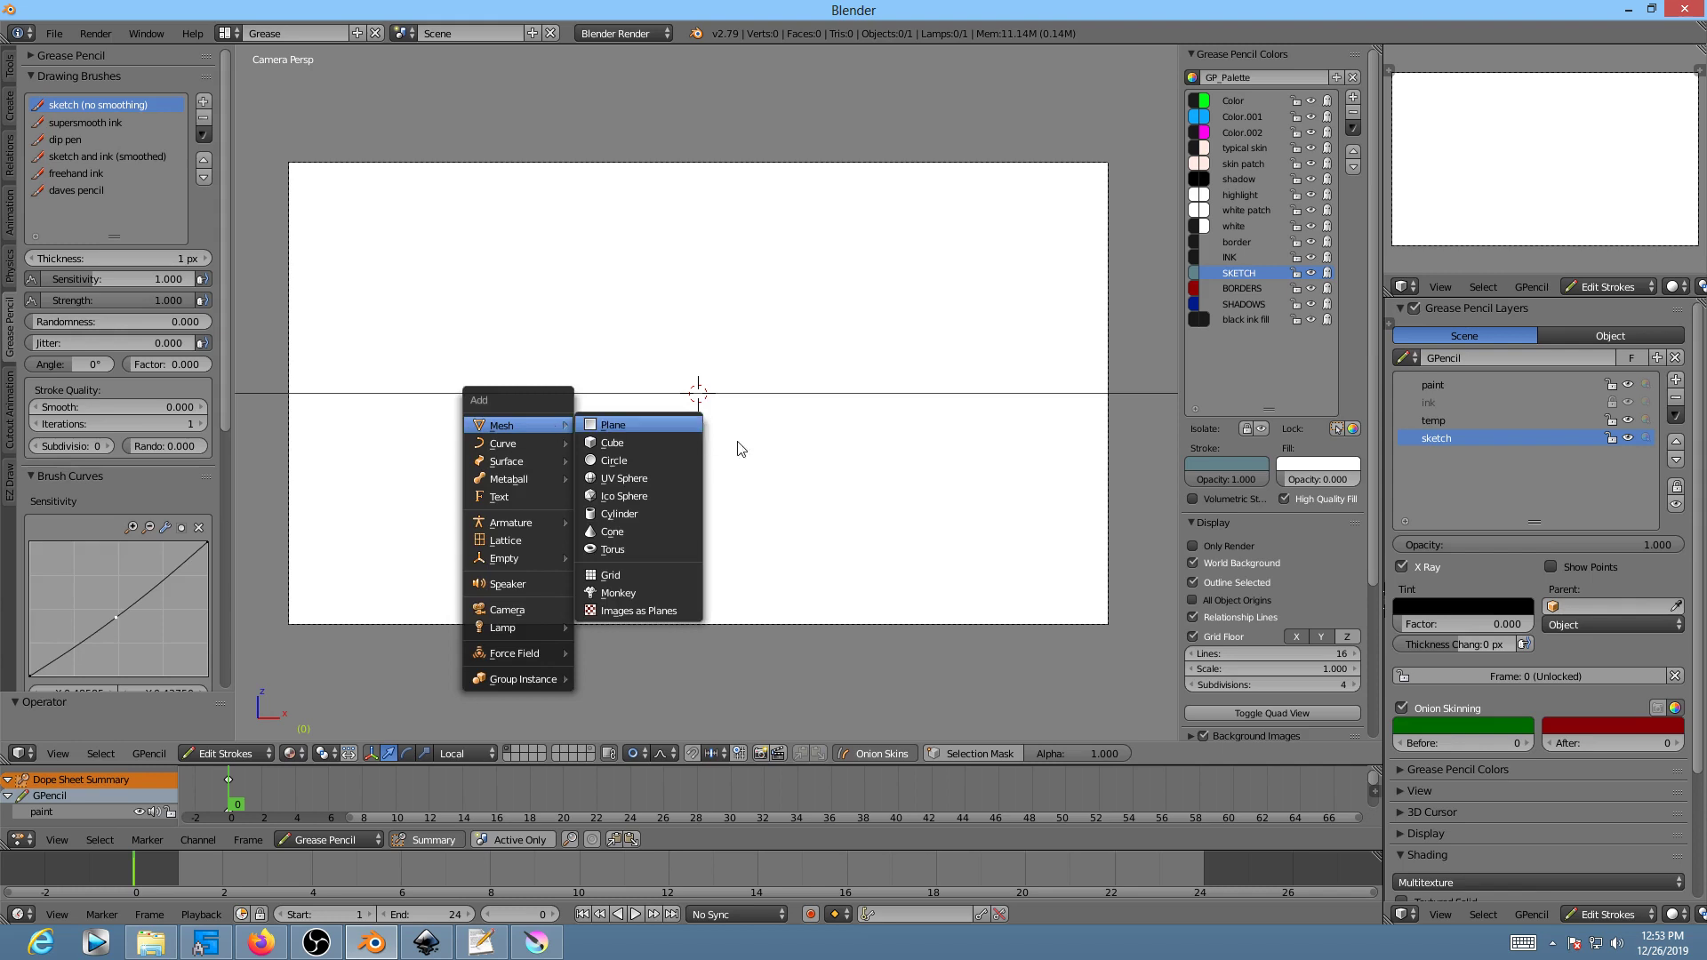
{"action": "left_click", "coordinate": [642, 610]}
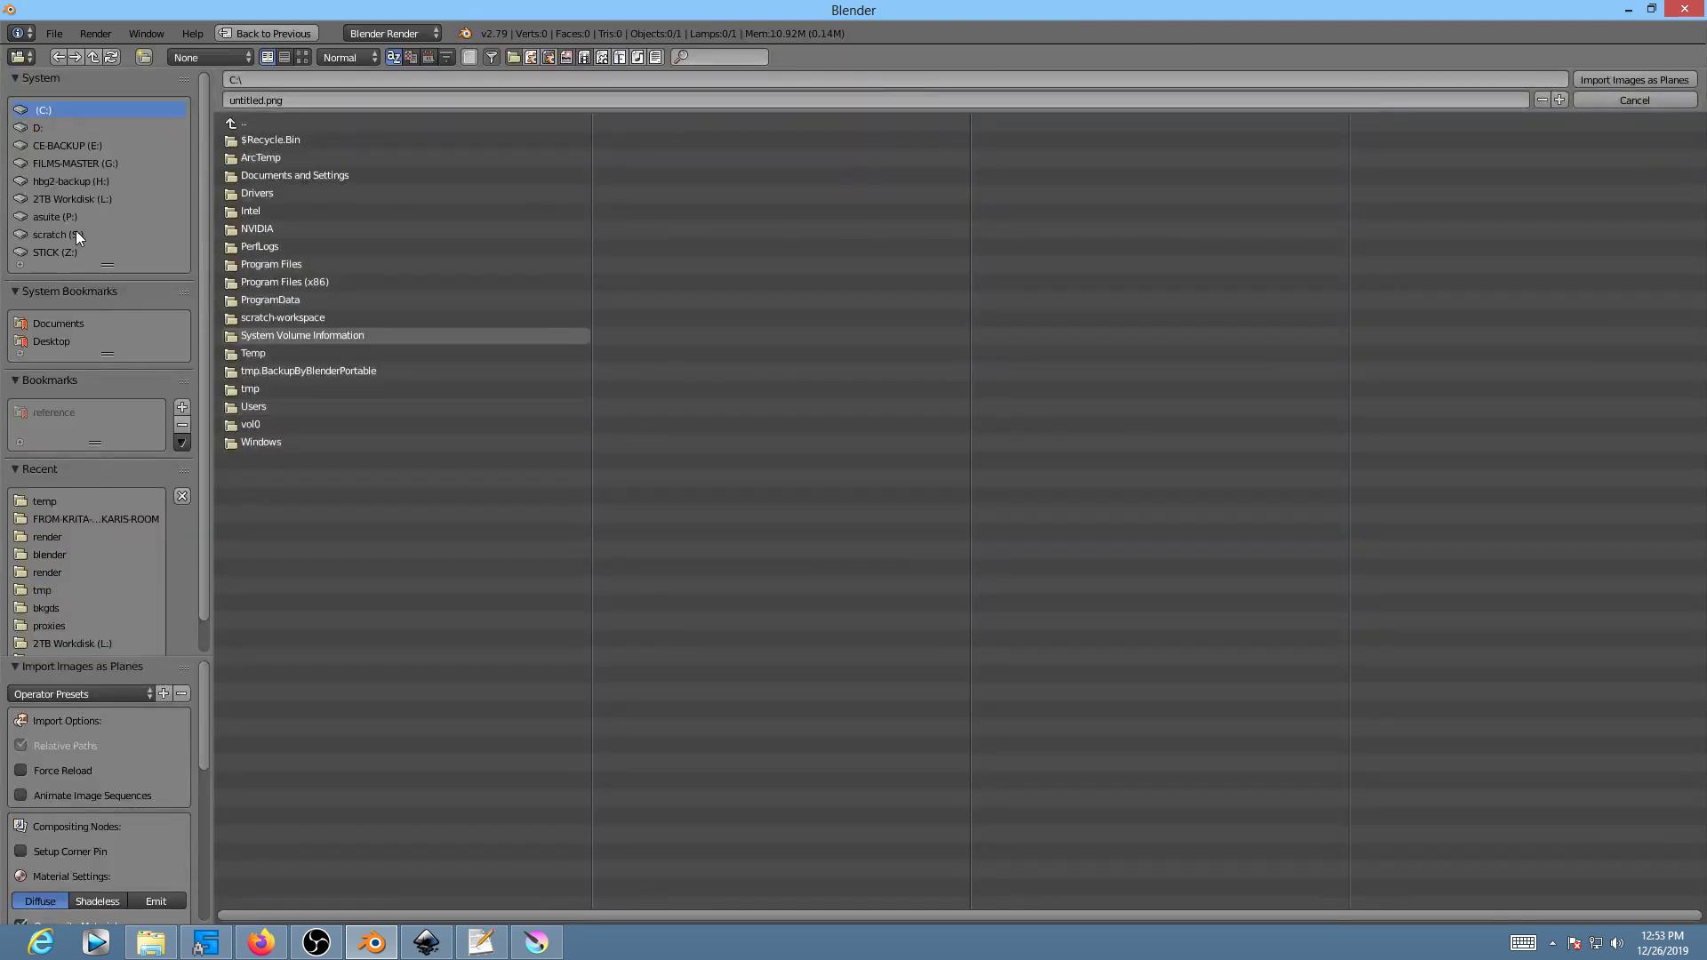
{"action": "left_click", "coordinate": [53, 235]}
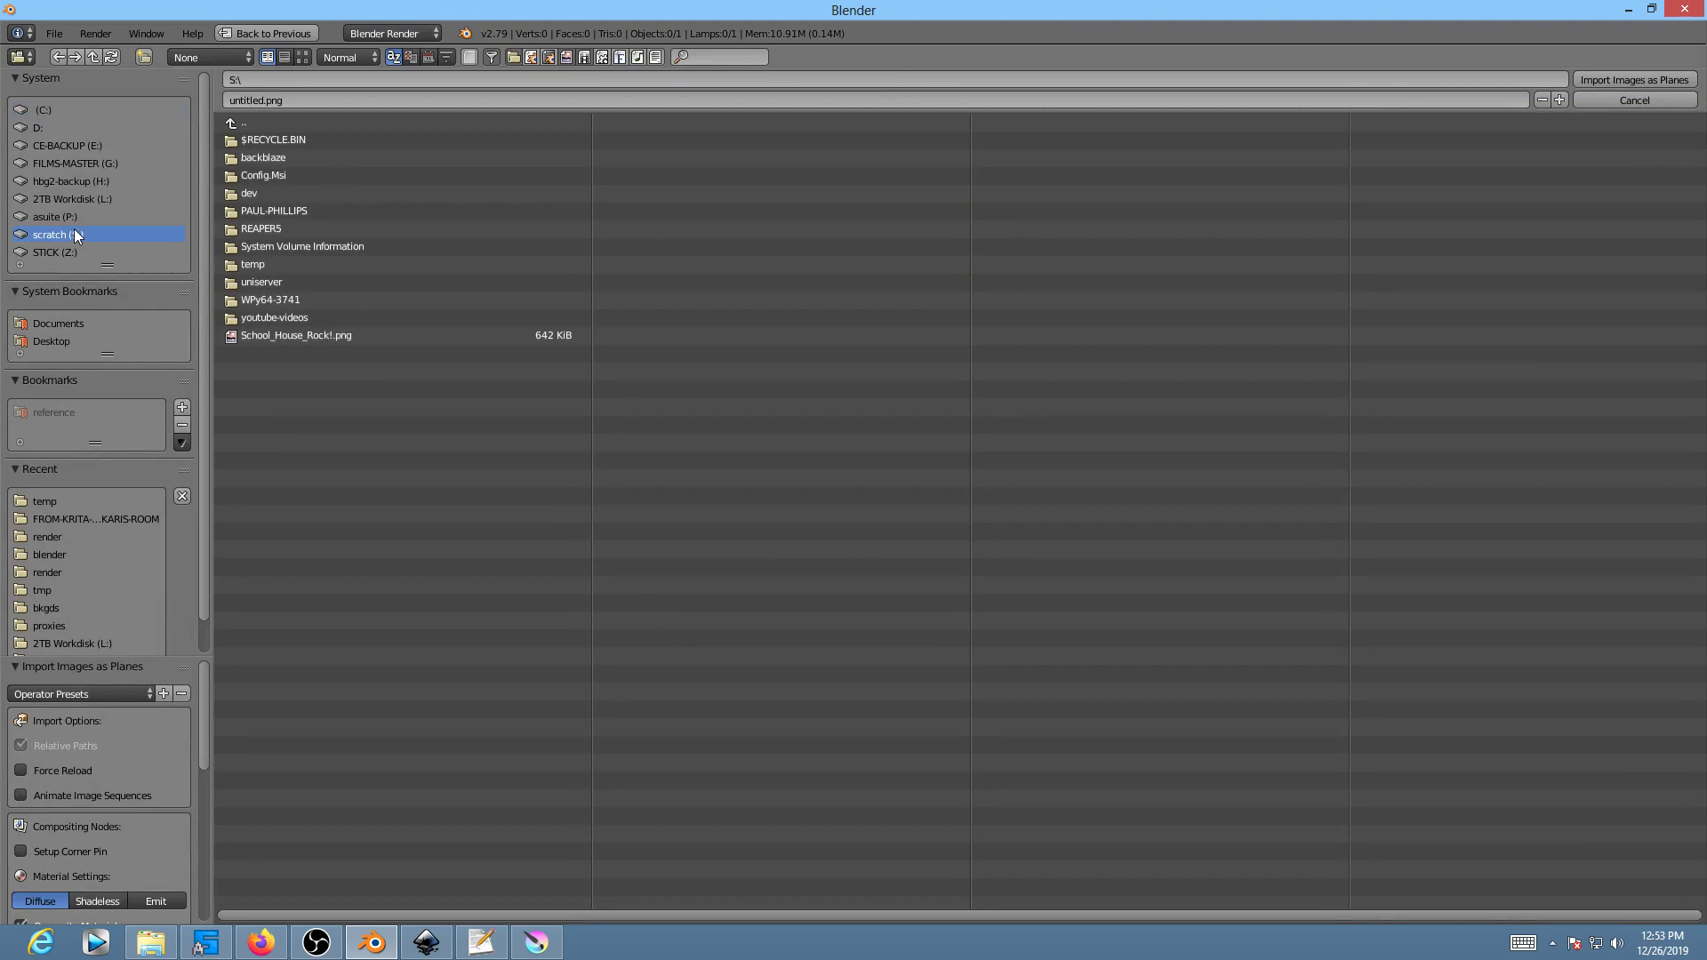
{"action": "left_click", "coordinate": [265, 262]}
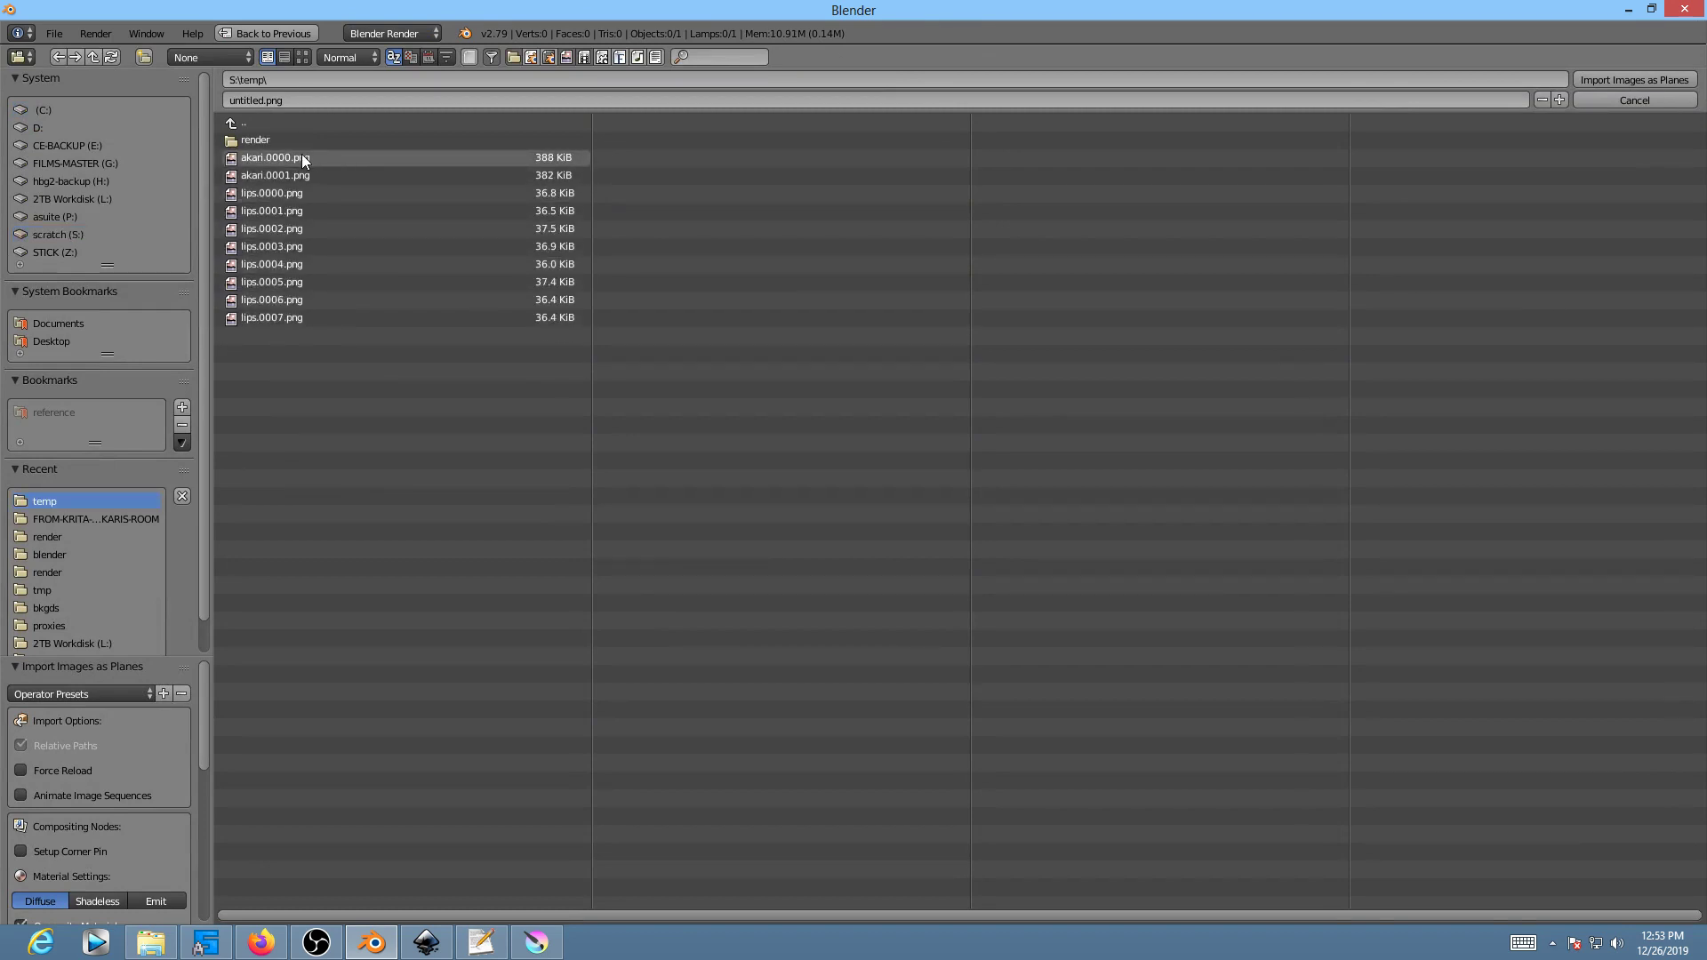
{"action": "left_click_drag", "start_coordinate": [333, 156], "coordinate": [306, 178]}
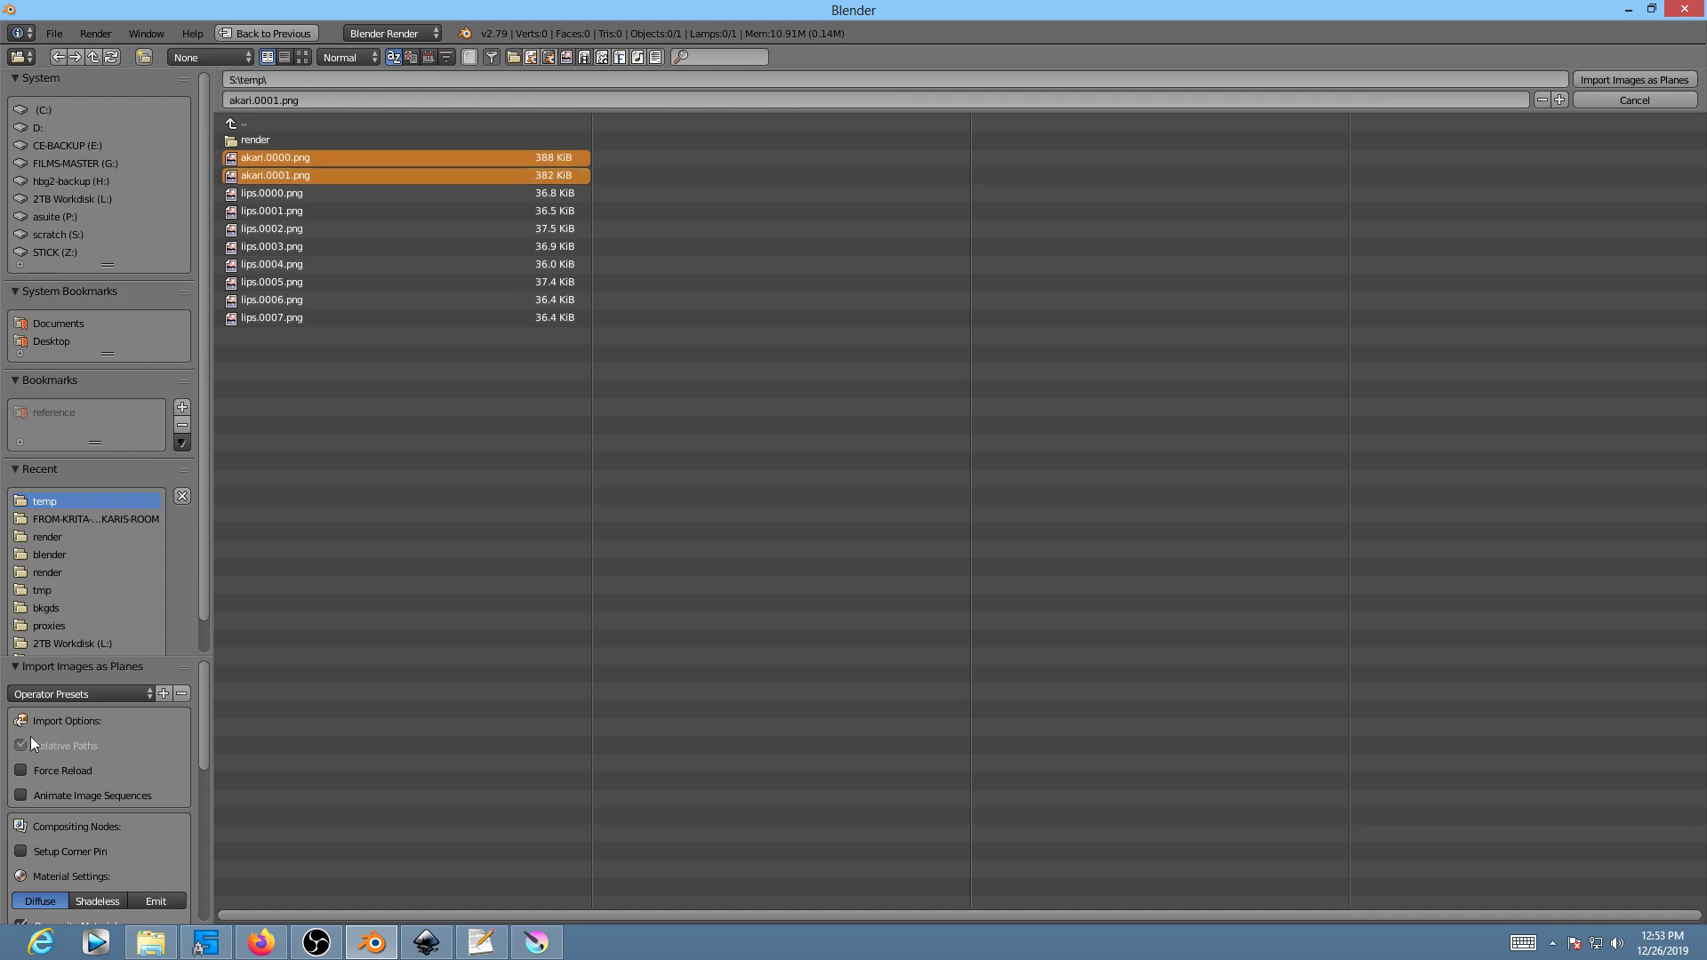
Step: Set the import material to Emit, enable Animate Image Sequences, and import the selected images as a plane
{"action": "scroll", "coordinate": [205, 745], "scroll_direction": "down", "scroll_amount": 1}
{"action": "scroll", "coordinate": [205, 745], "scroll_direction": "down", "scroll_amount": 4}
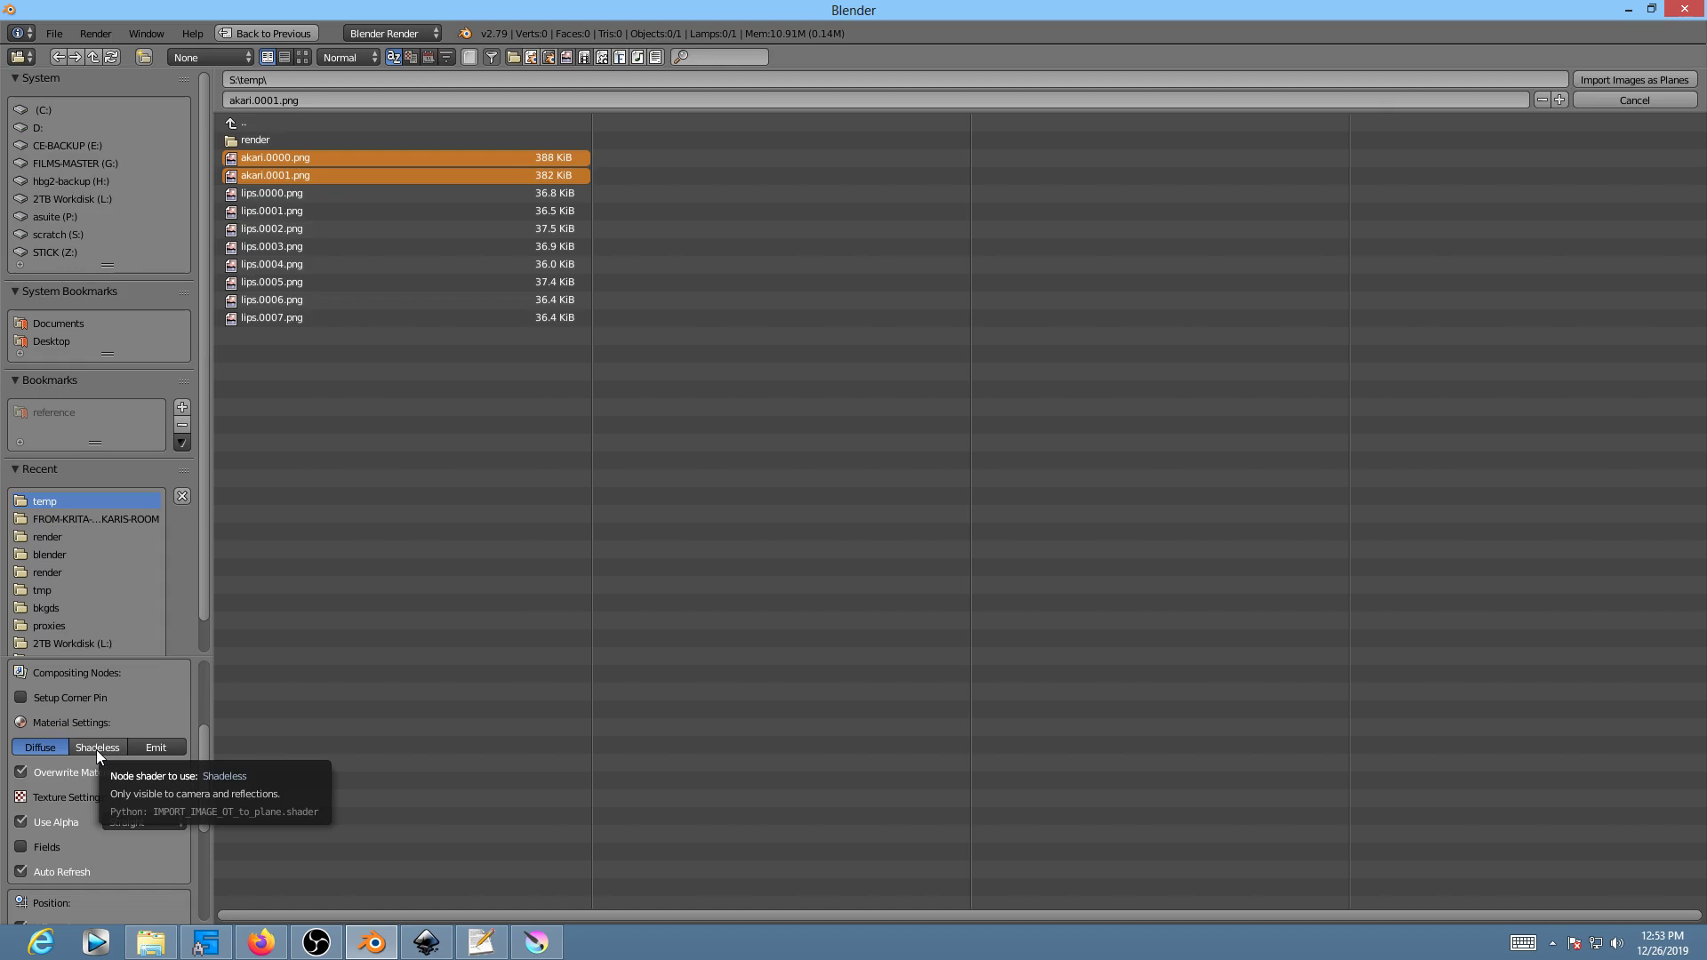
{"action": "left_click", "coordinate": [153, 748]}
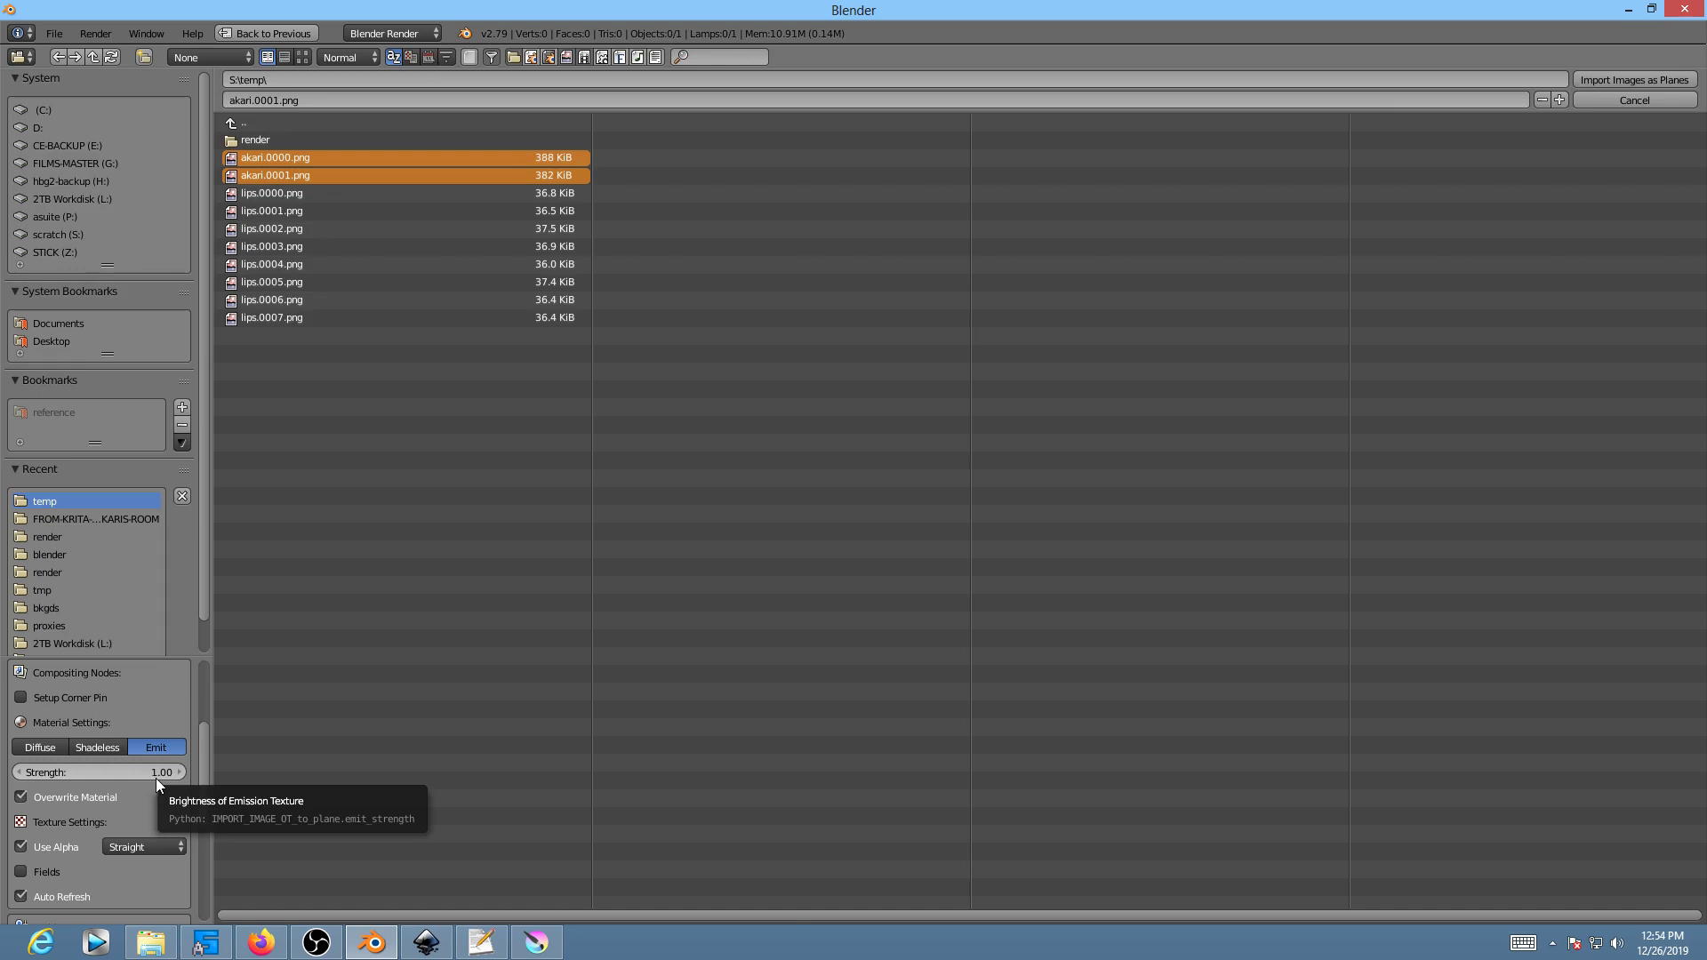
{"action": "scroll", "coordinate": [162, 799], "scroll_direction": "down", "scroll_amount": 3}
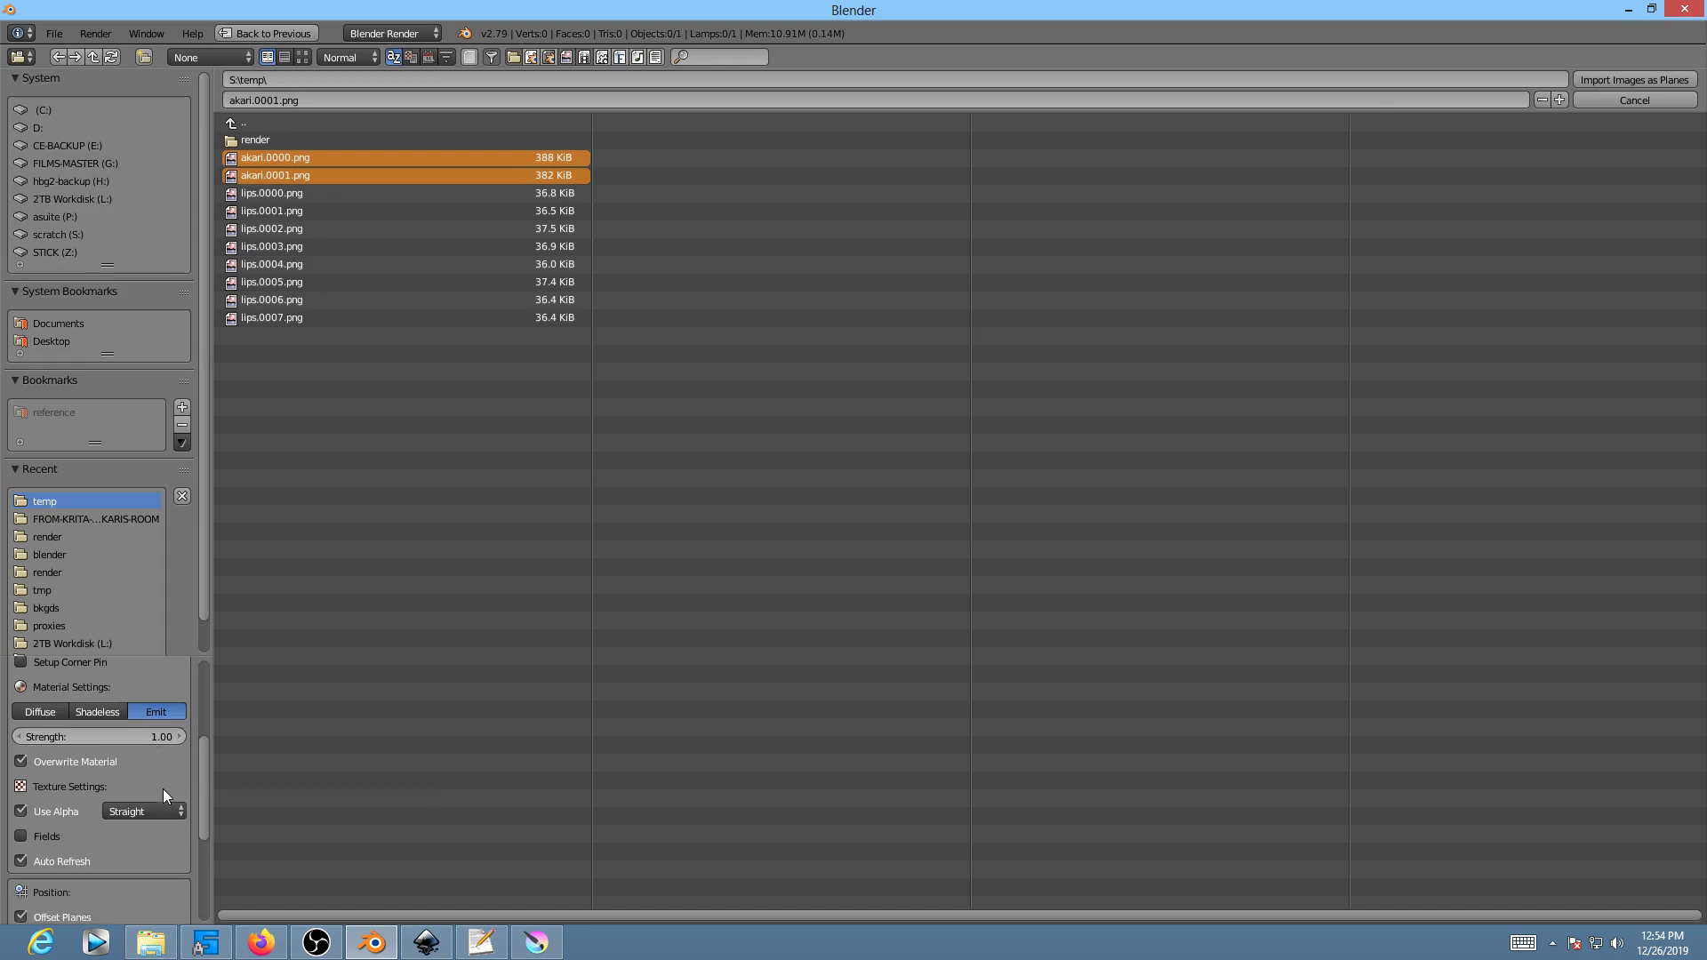
{"action": "scroll", "coordinate": [133, 791], "scroll_direction": "up", "scroll_amount": 4}
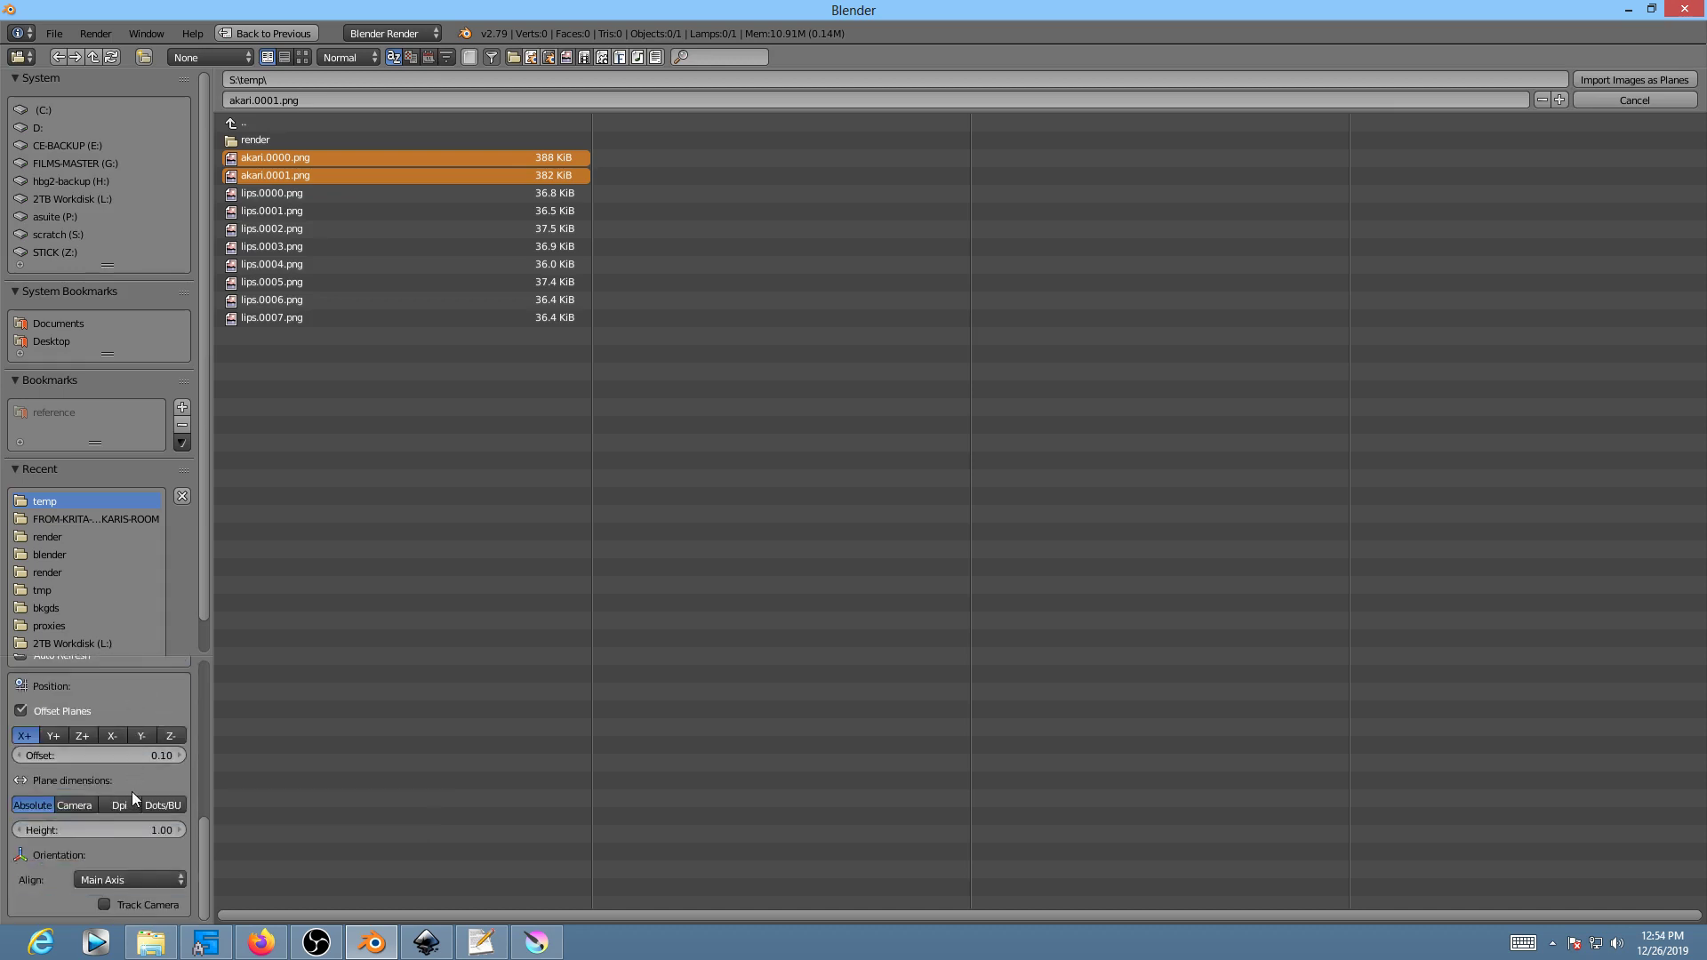
{"action": "scroll", "coordinate": [139, 797], "scroll_direction": "up", "scroll_amount": 3}
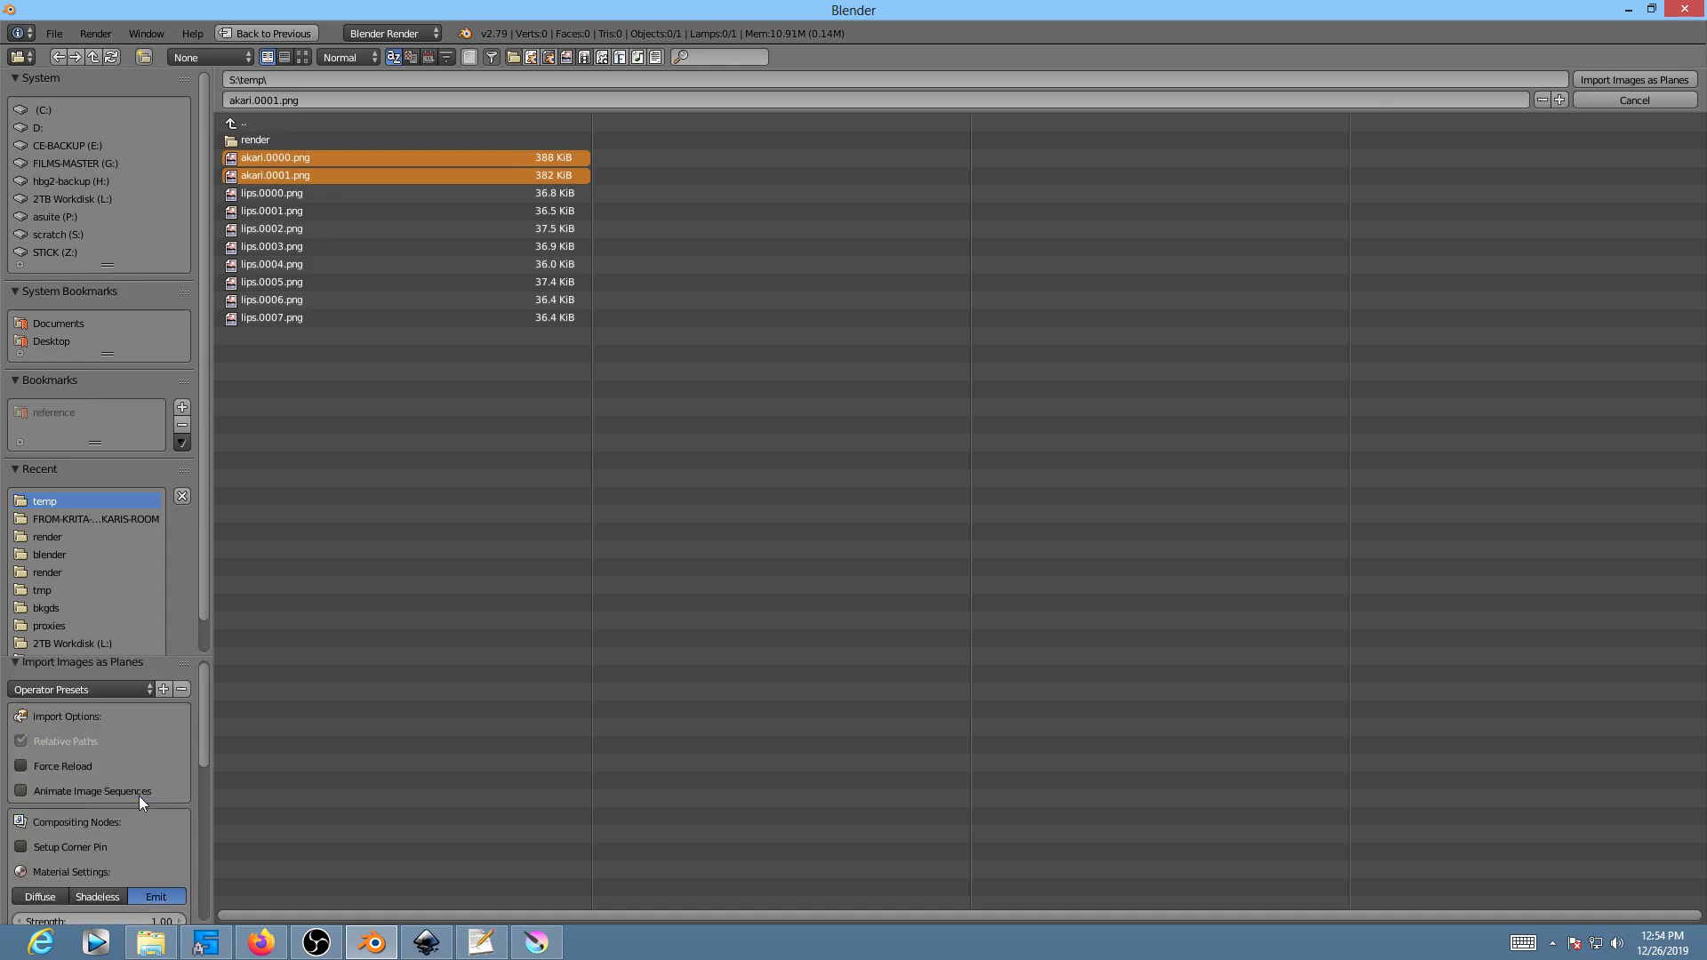
{"action": "left_click", "coordinate": [21, 795]}
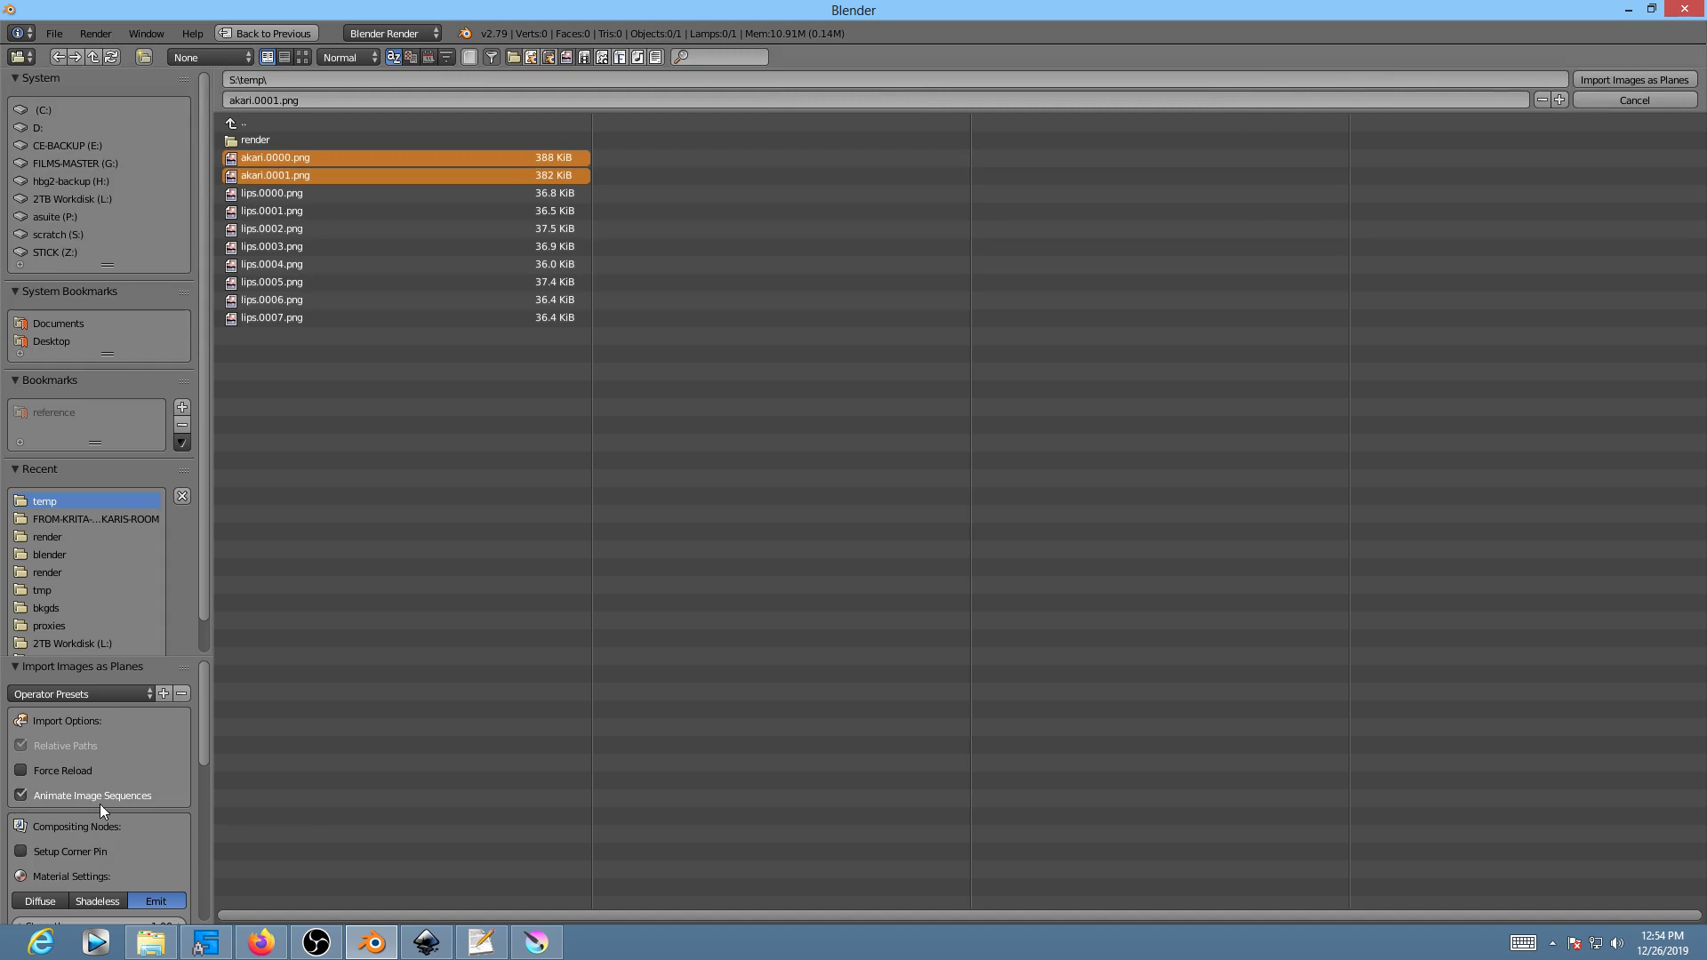
{"action": "left_click", "coordinate": [1626, 78]}
Step: Play back and scrub the first frames to check how the imported plane's image sequence changes
{"action": "key", "text": "alt+a"}
{"action": "mouse_move", "coordinate": [271, 806]}
{"action": "left_mouse_down"}
{"action": "mouse_move", "coordinate": [228, 809]}
{"action": "mouse_move", "coordinate": [263, 810]}
{"action": "mouse_move", "coordinate": [242, 812]}
{"action": "left_mouse_up"}
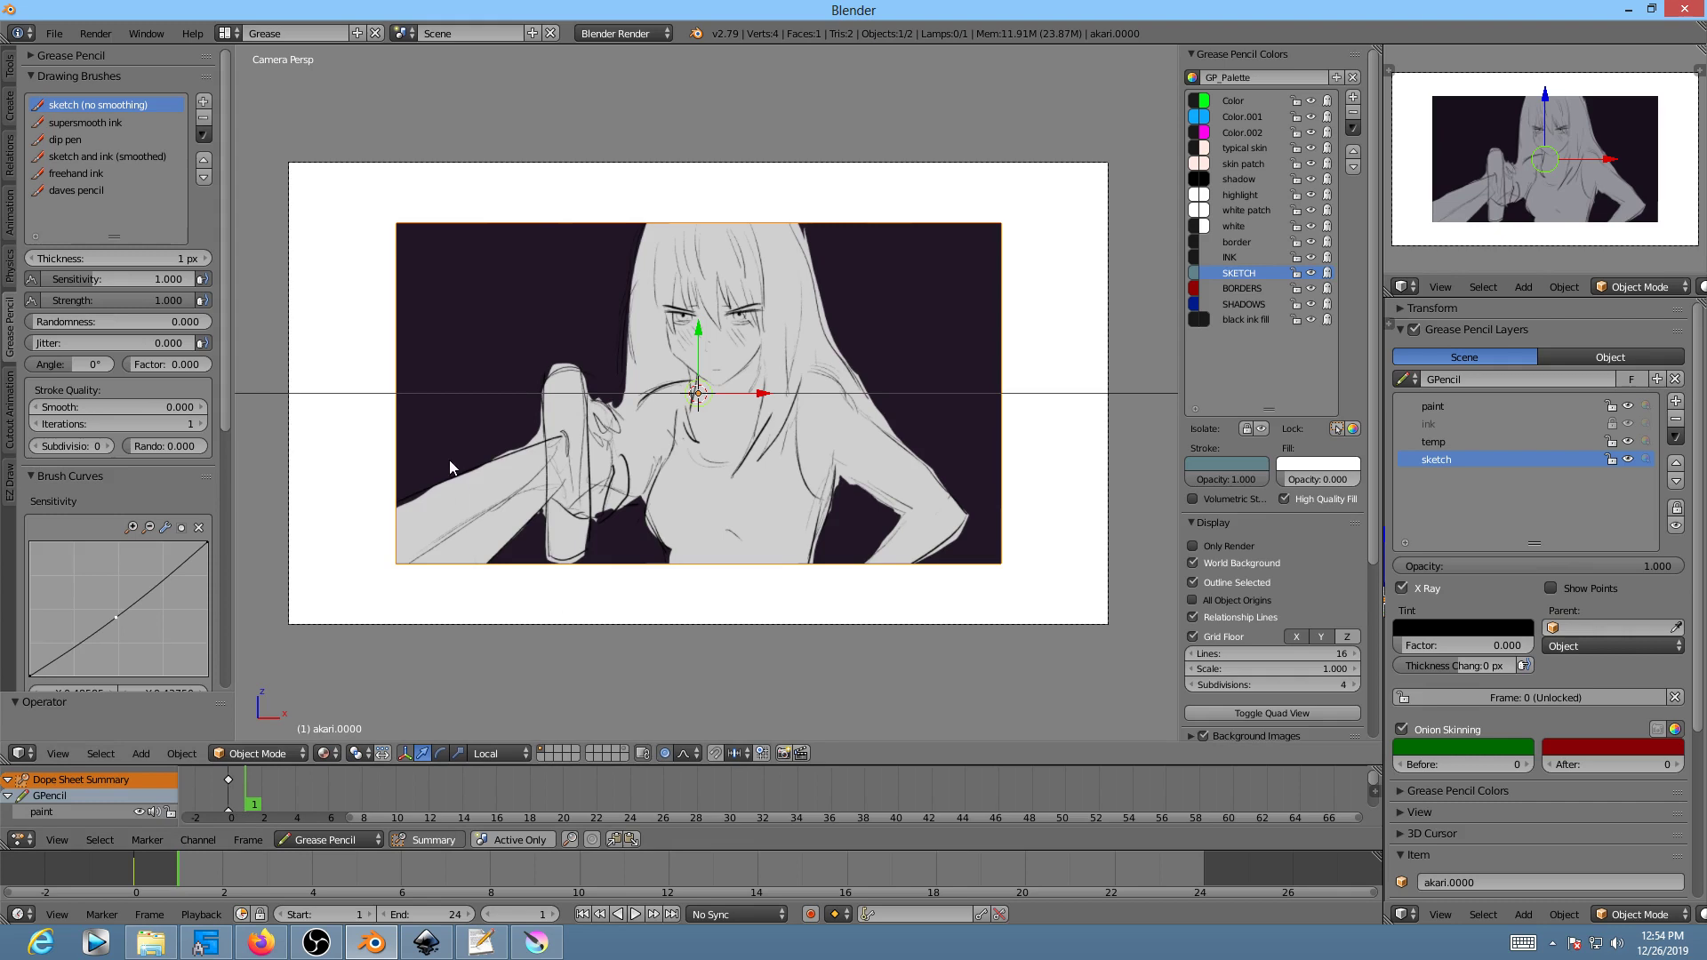
{"action": "left_click_drag", "start_coordinate": [255, 807], "coordinate": [231, 805]}
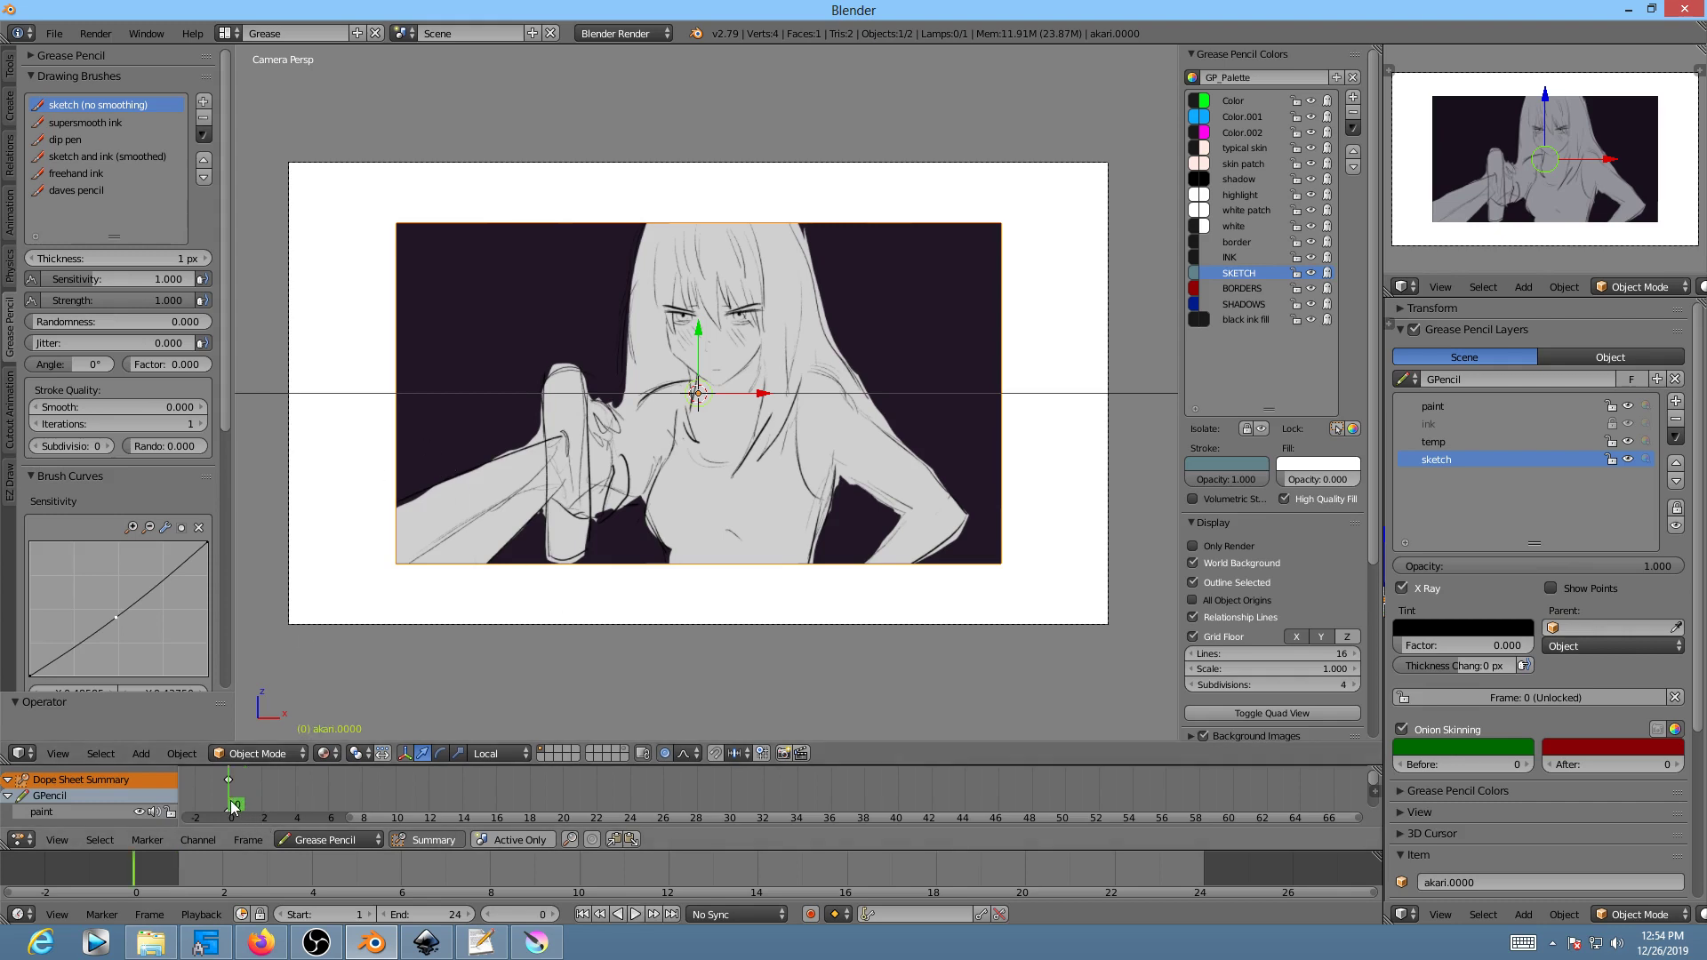
{"action": "key", "text": "alt+a"}
{"action": "key", "text": "alt+a"}
{"action": "key", "text": "alt+a"}
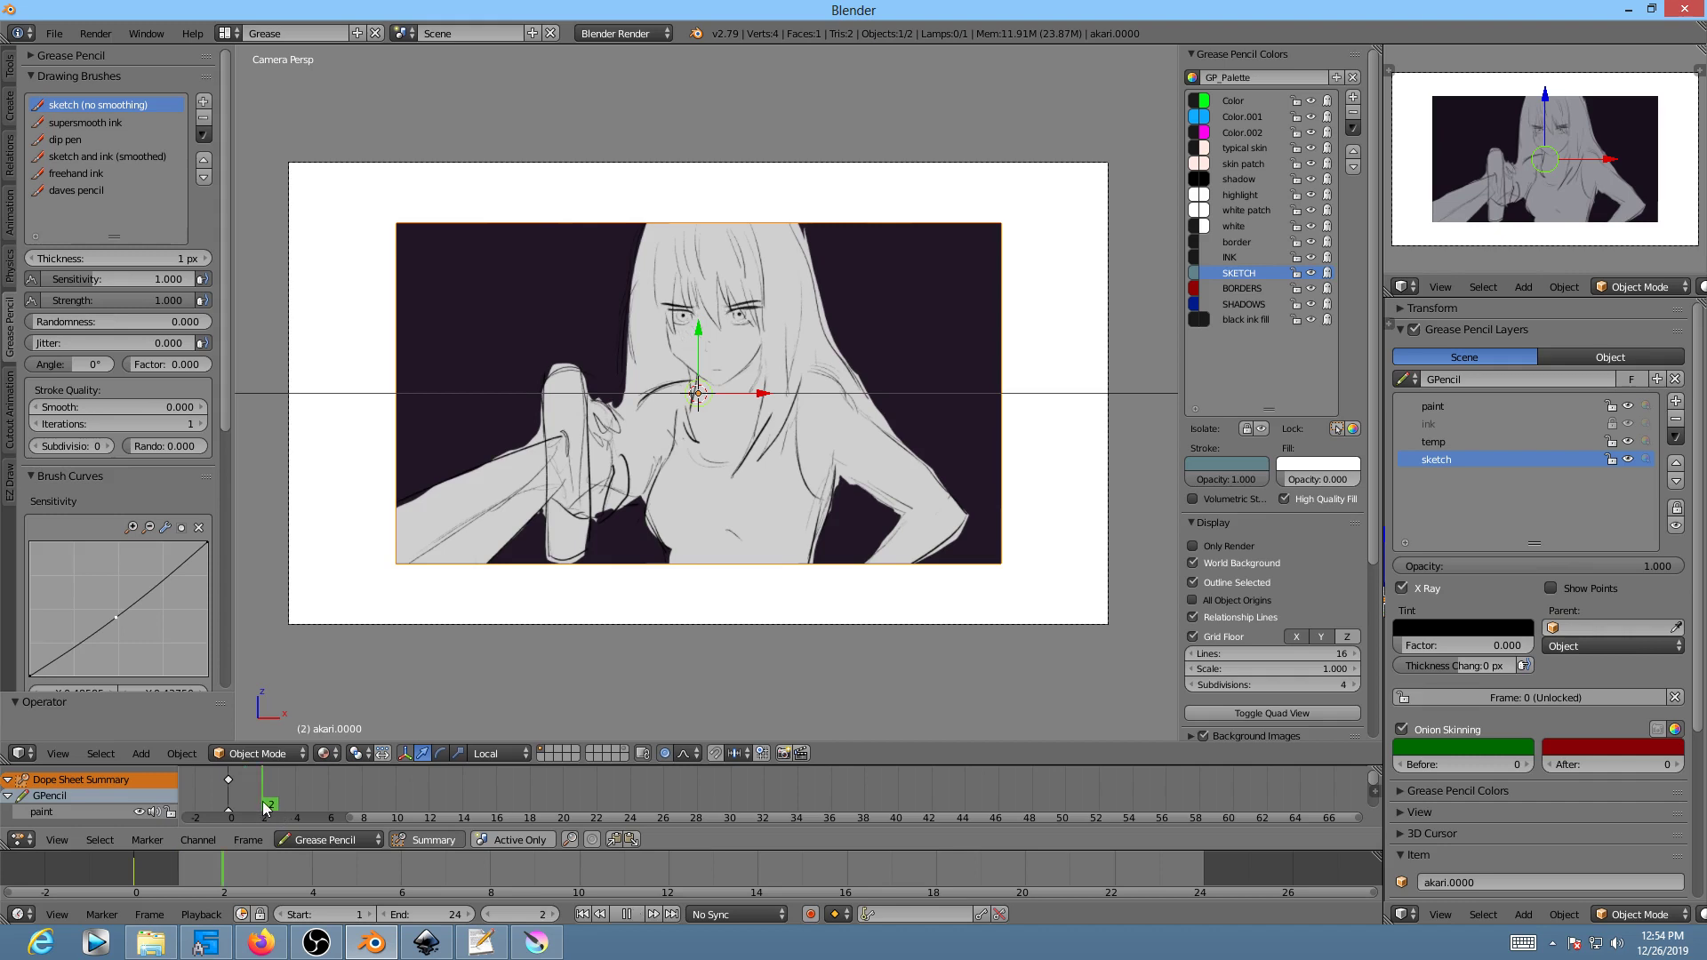
{"action": "key", "text": "alt+a"}
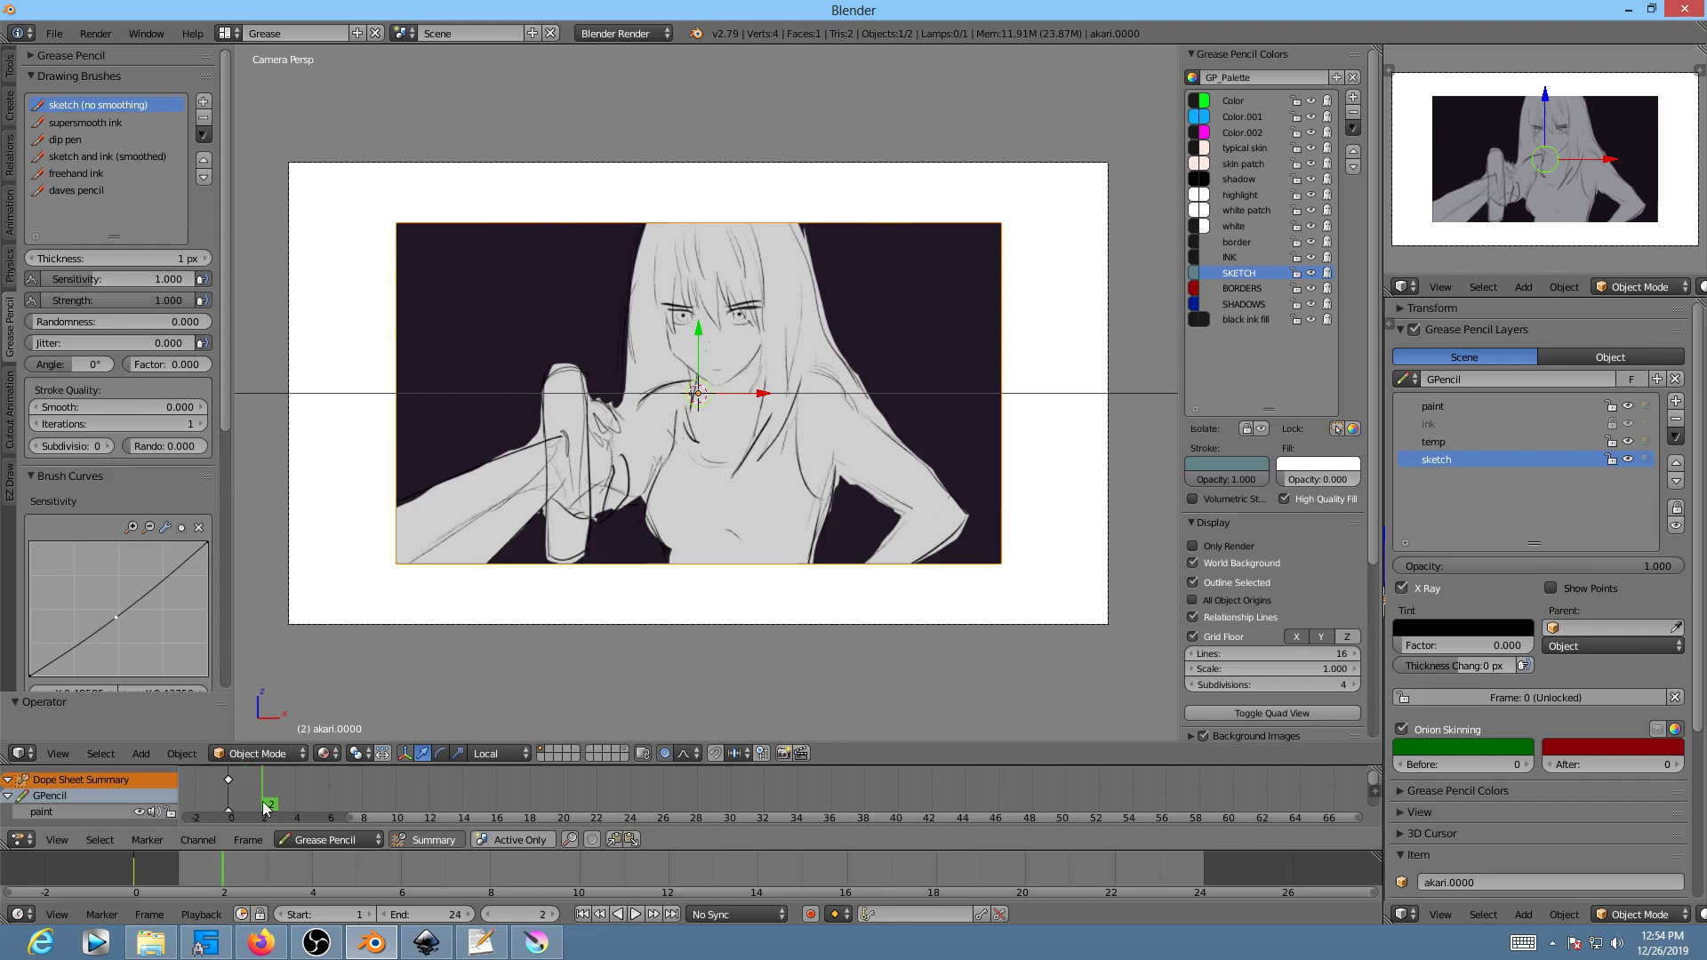
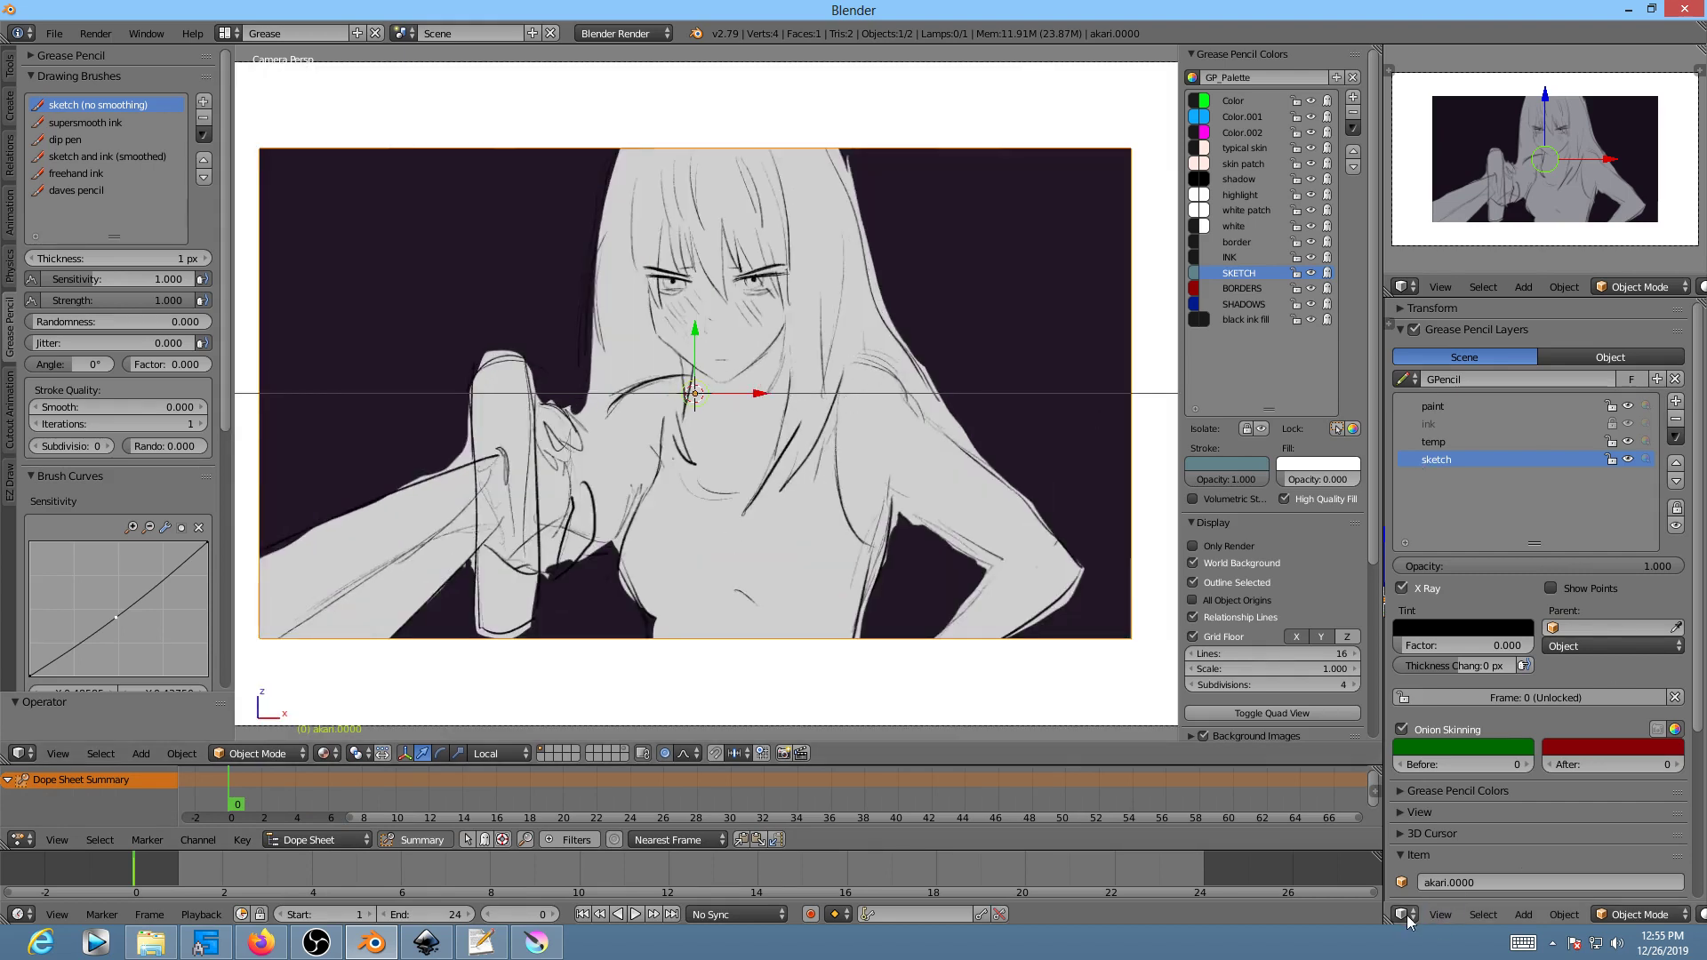
Step: Change the Grease Pencil Layers area to the Properties editor and show the akari.0000 plane's material settings
{"action": "left_click", "coordinate": [1405, 914]}
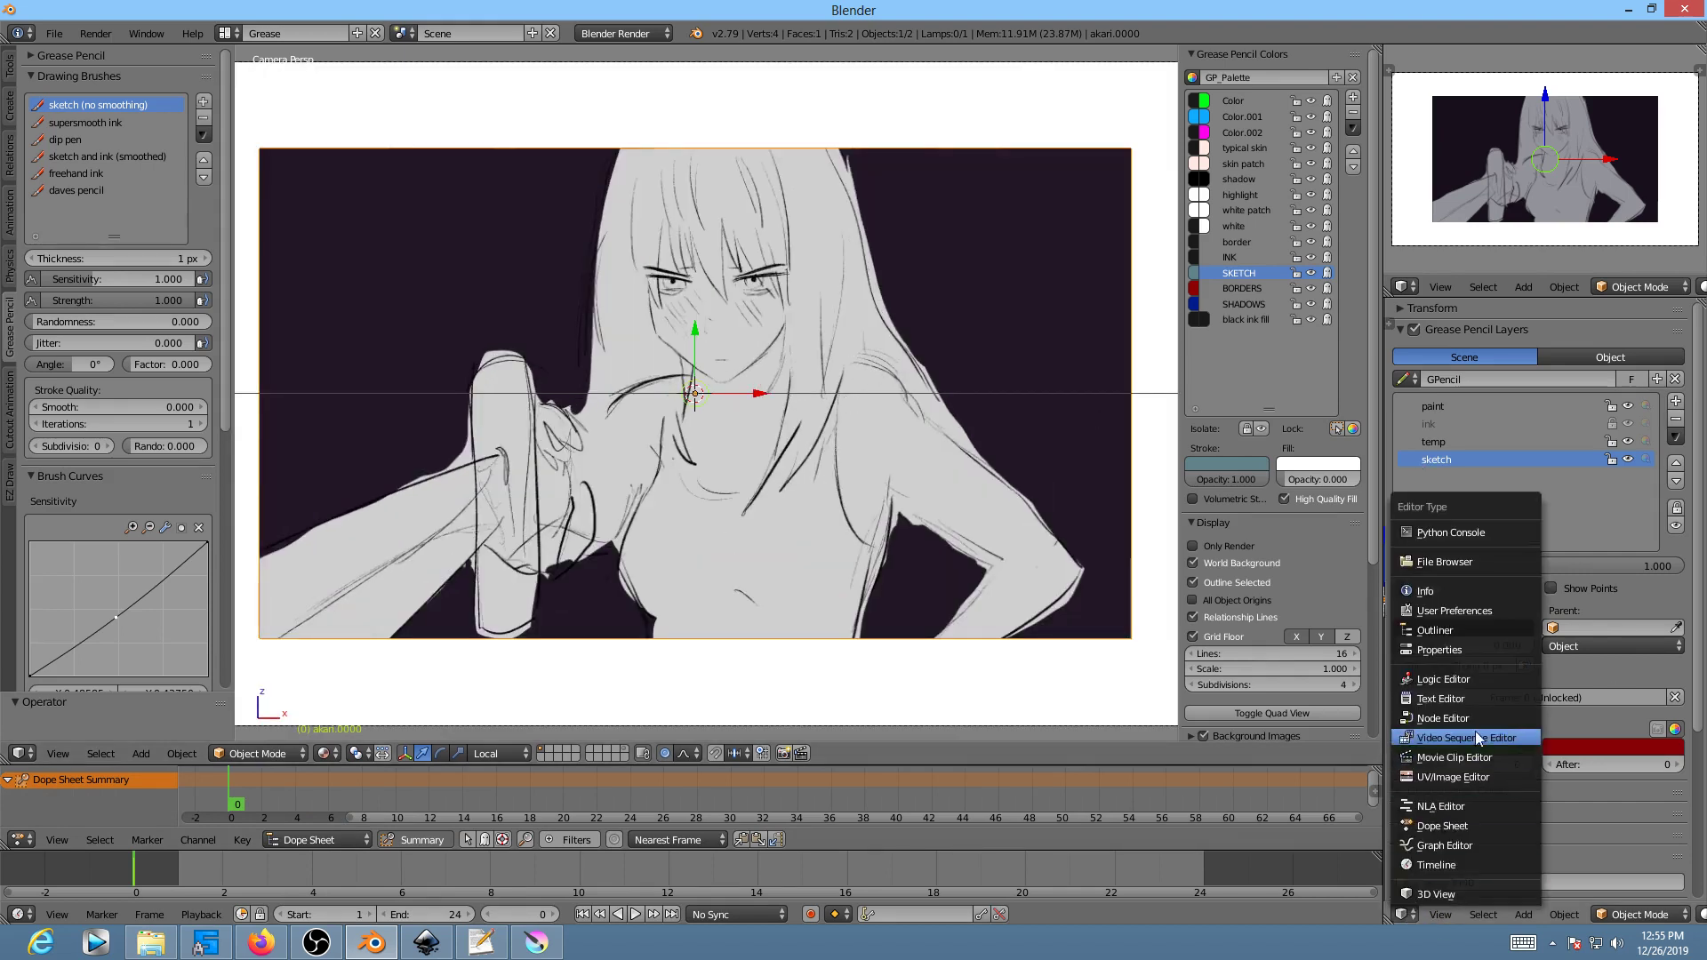
{"action": "left_click", "coordinate": [1472, 650]}
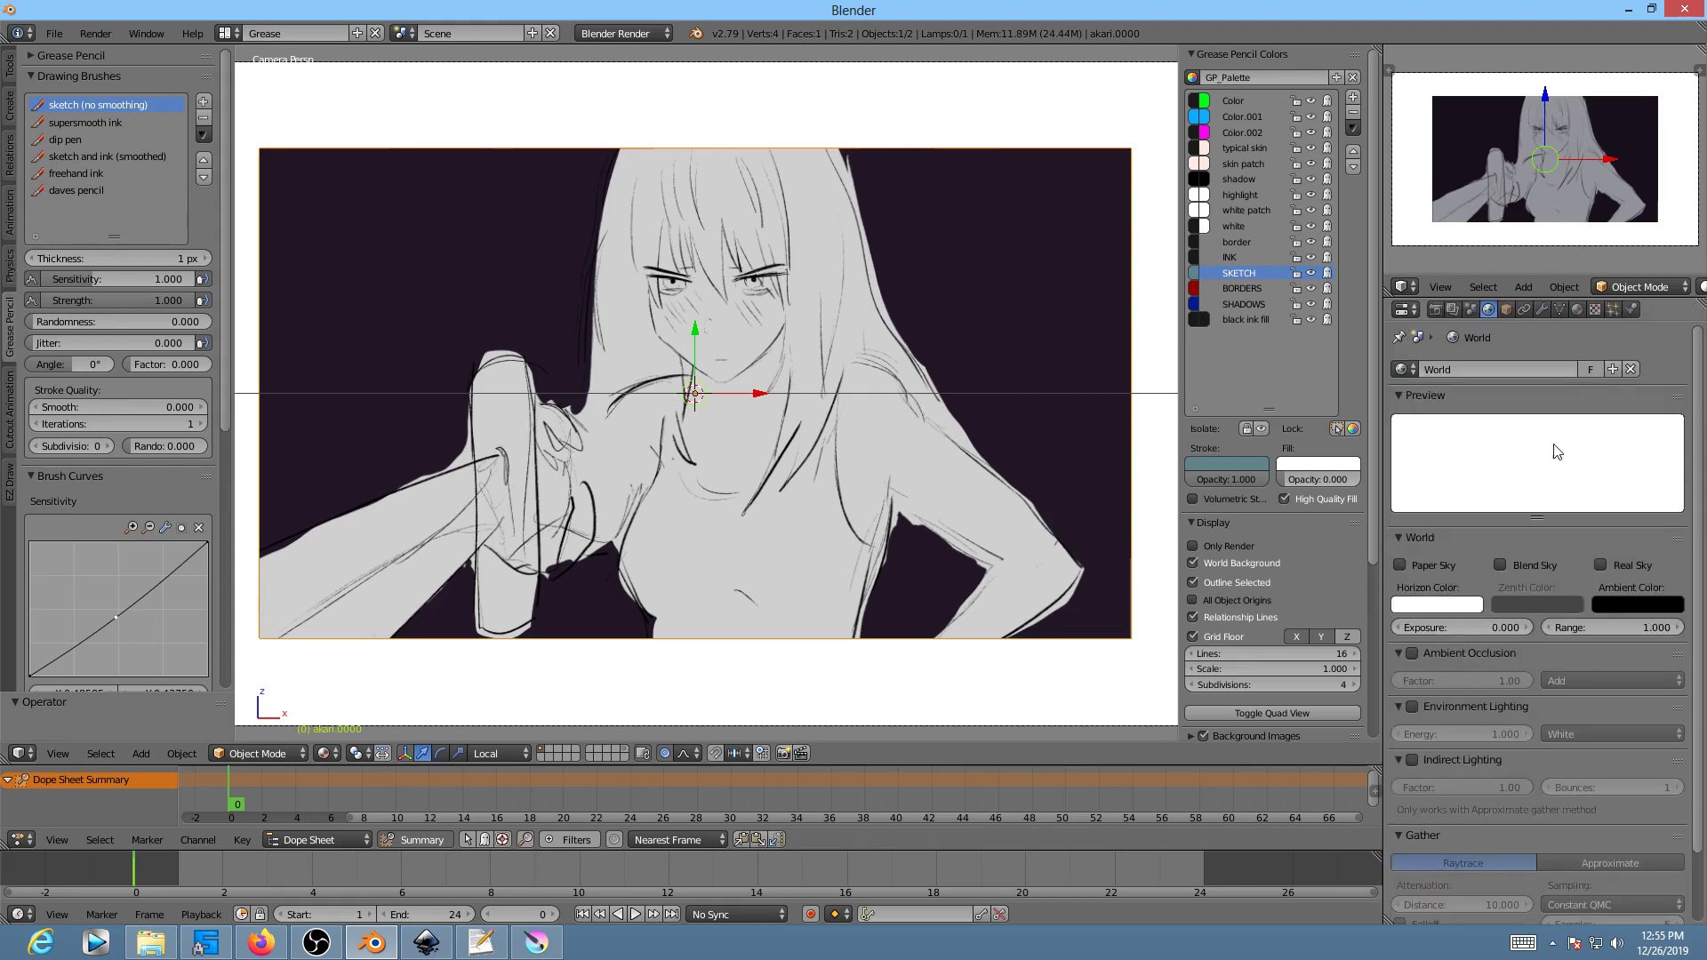
{"action": "left_click", "coordinate": [1577, 309]}
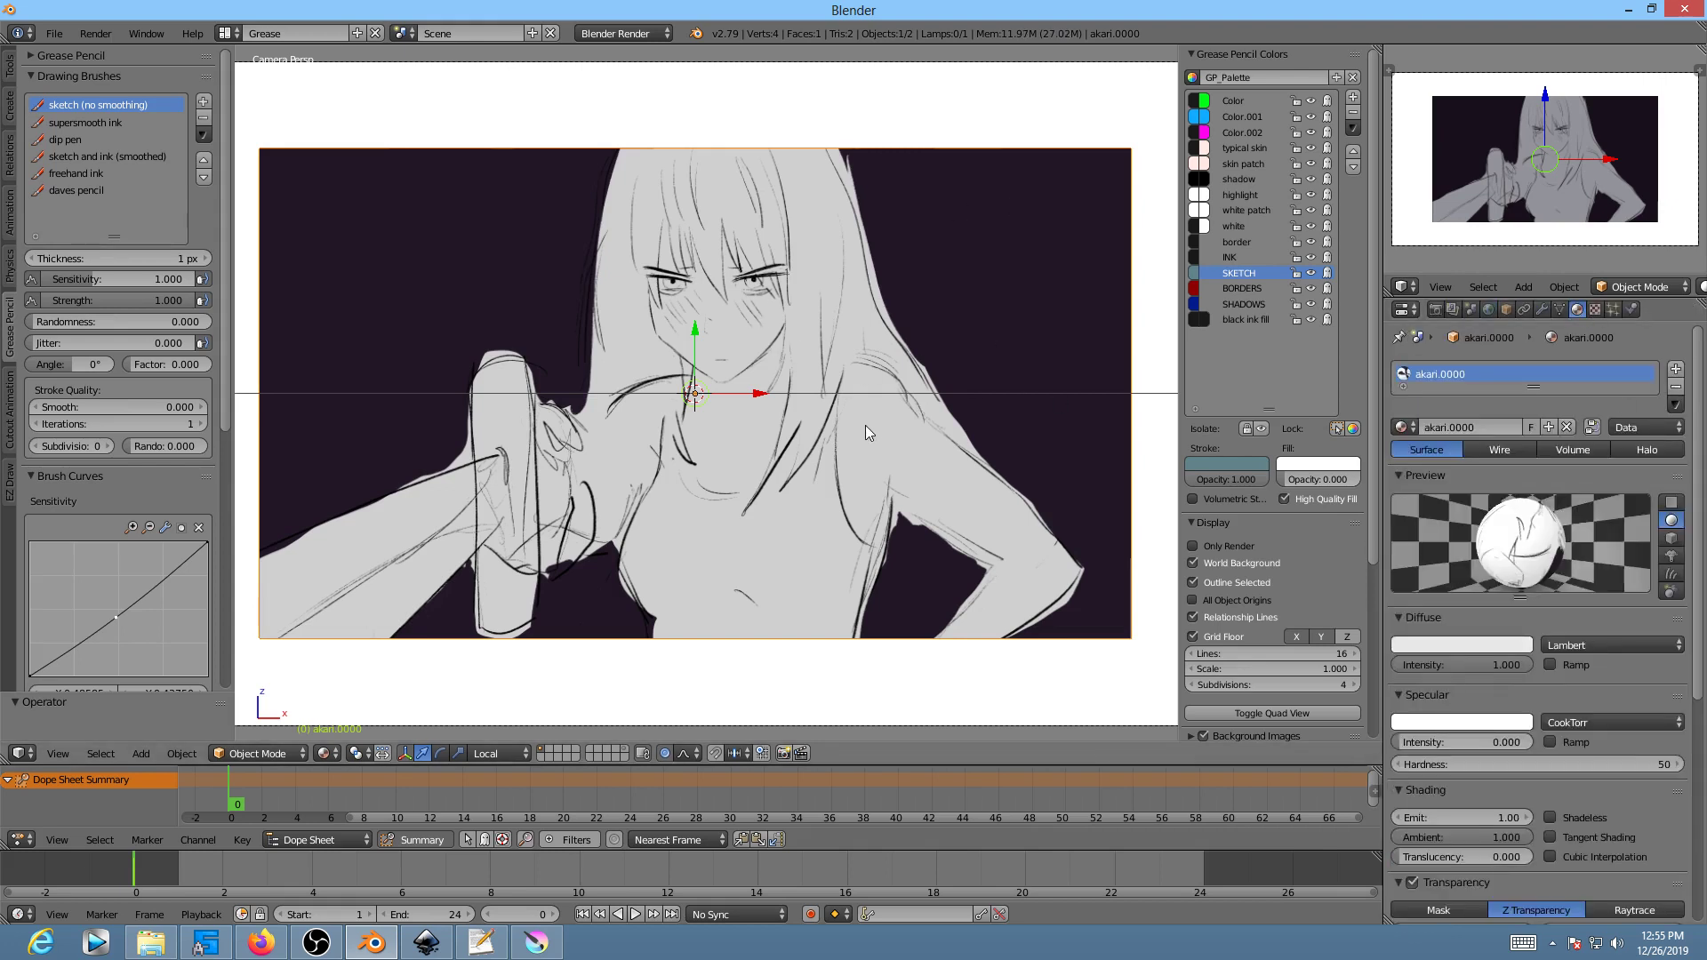
Step: Show the akari.0000 texture's image settings and set the image sequence's start frame to 0
{"action": "middle_click_drag", "start_coordinate": [866, 425], "coordinate": [970, 556]}
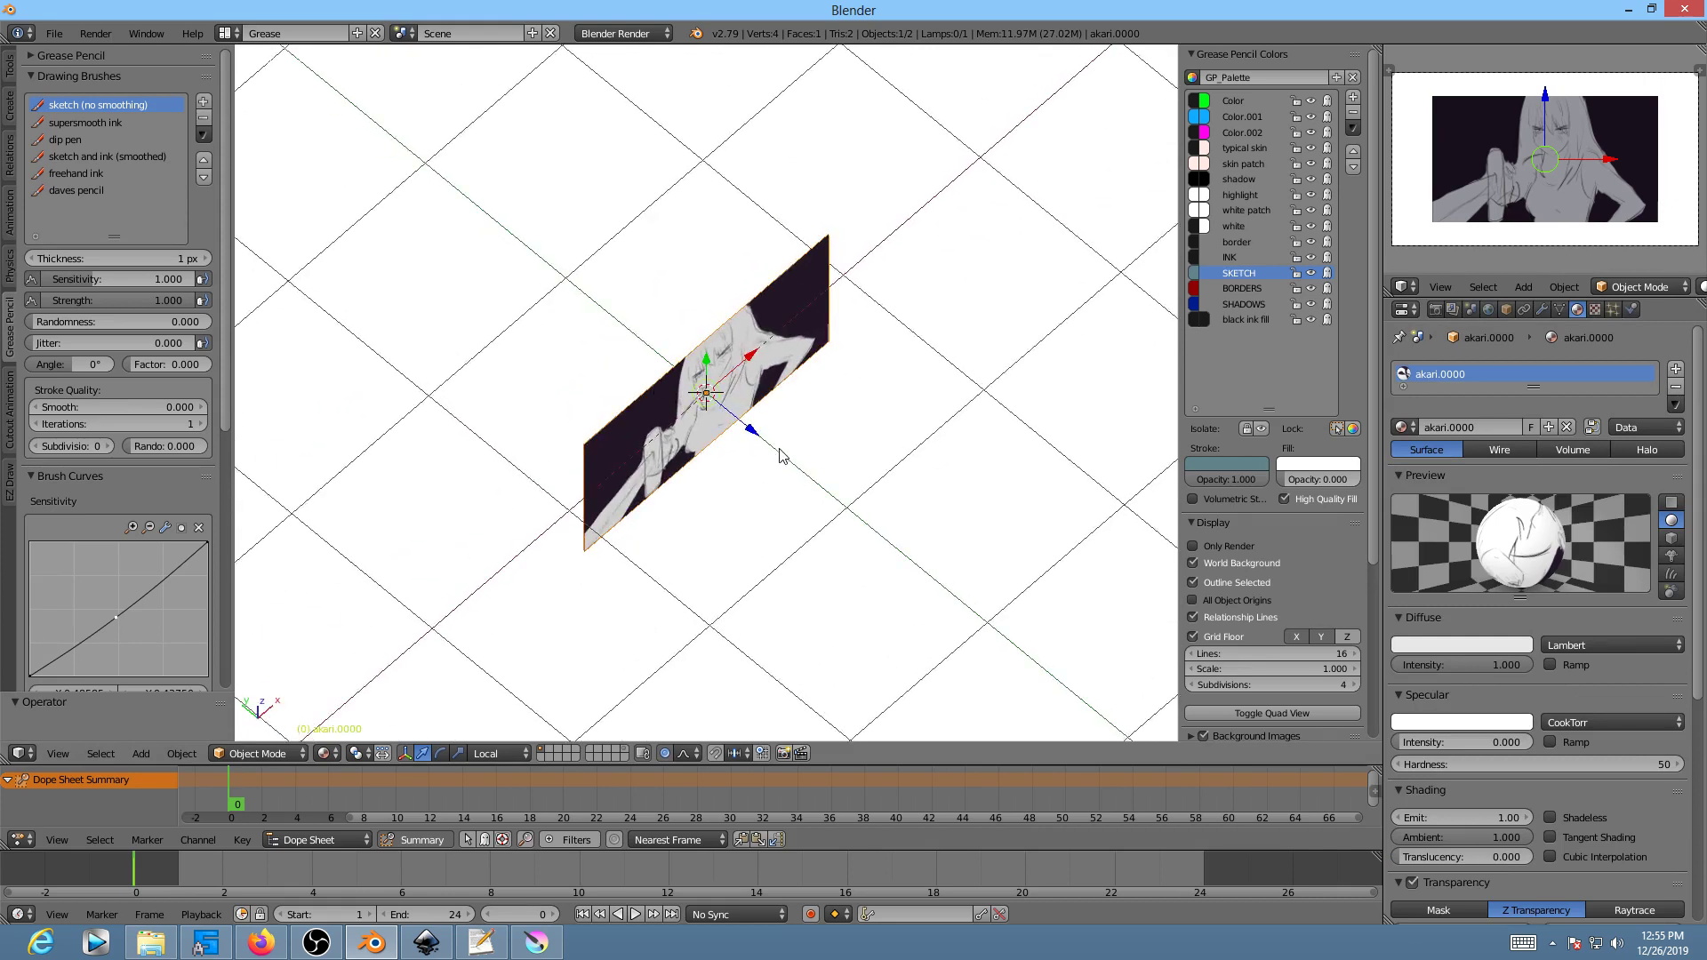
{"action": "key", "text": "KP_0"}
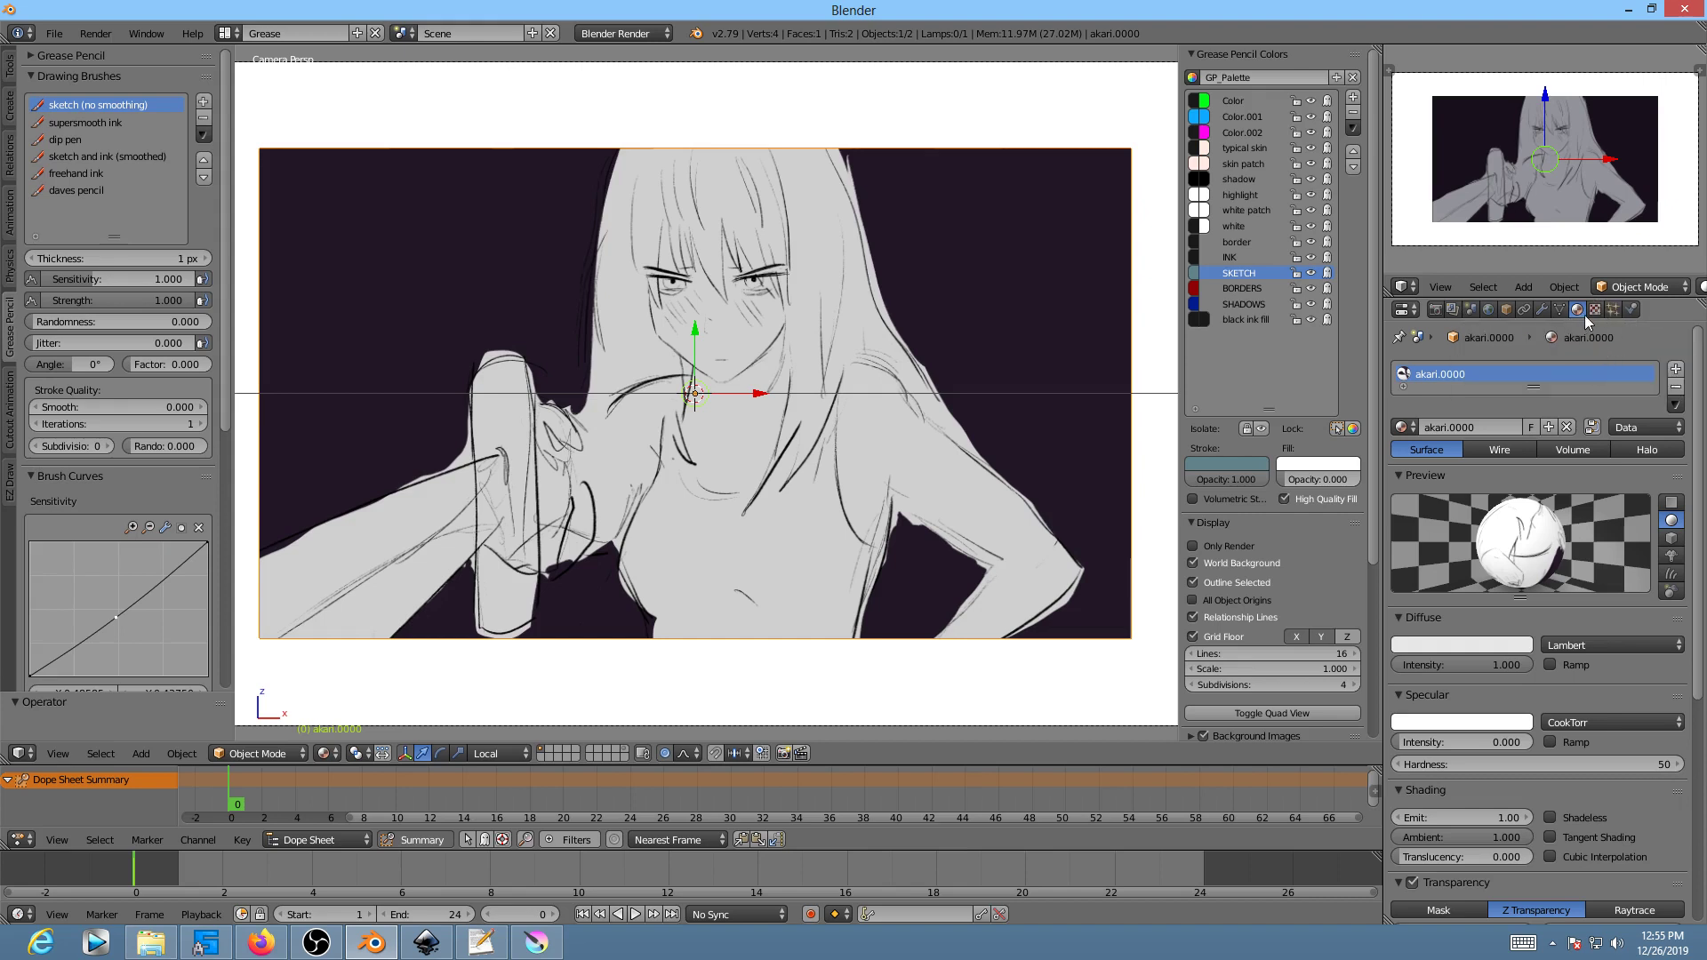
{"action": "left_click", "coordinate": [1593, 311]}
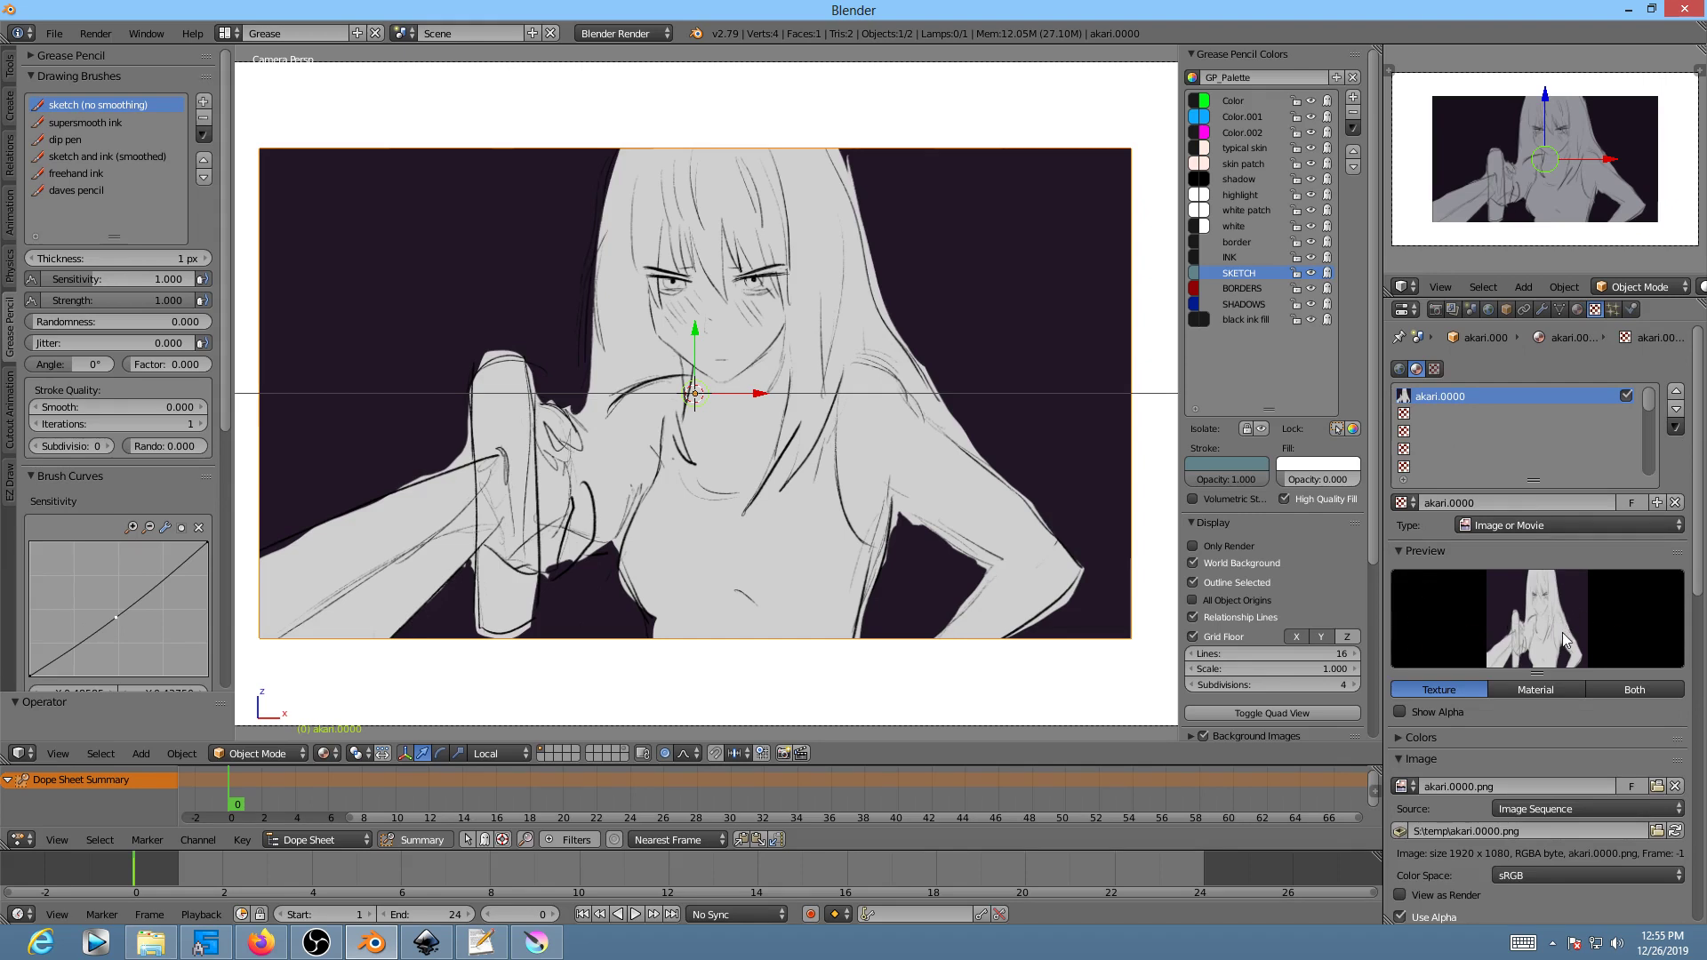
{"action": "scroll", "coordinate": [1561, 632], "scroll_direction": "down", "scroll_amount": 7}
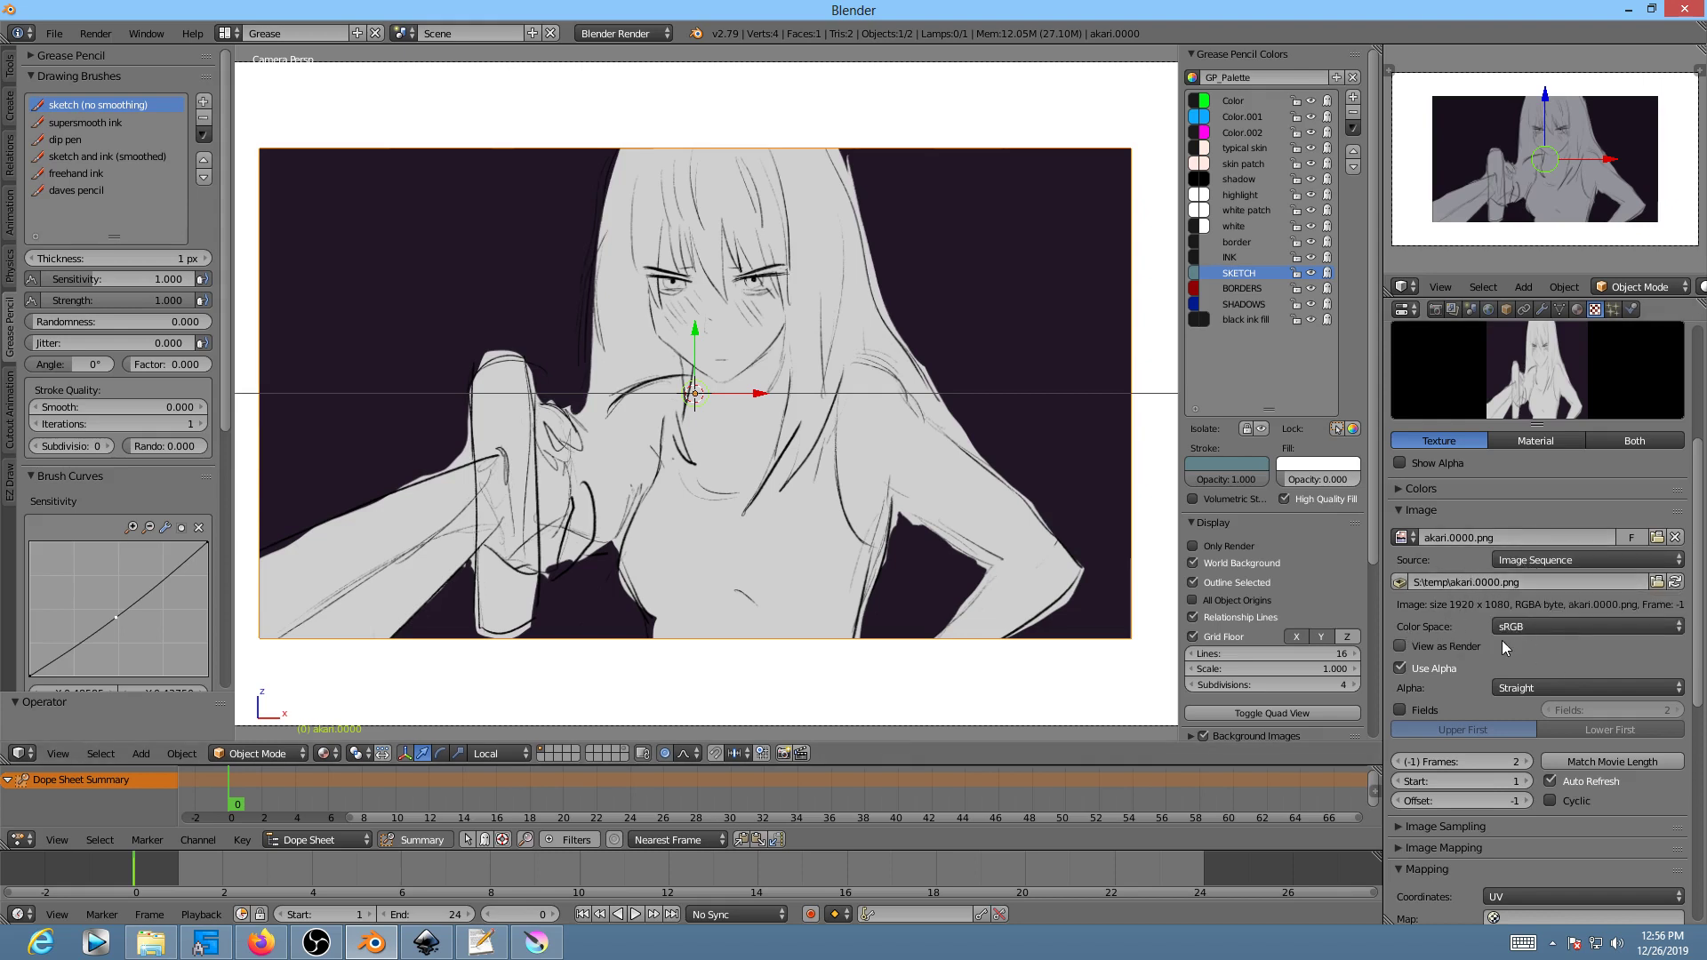
{"action": "scroll", "coordinate": [1501, 635], "scroll_direction": "down", "scroll_amount": 4}
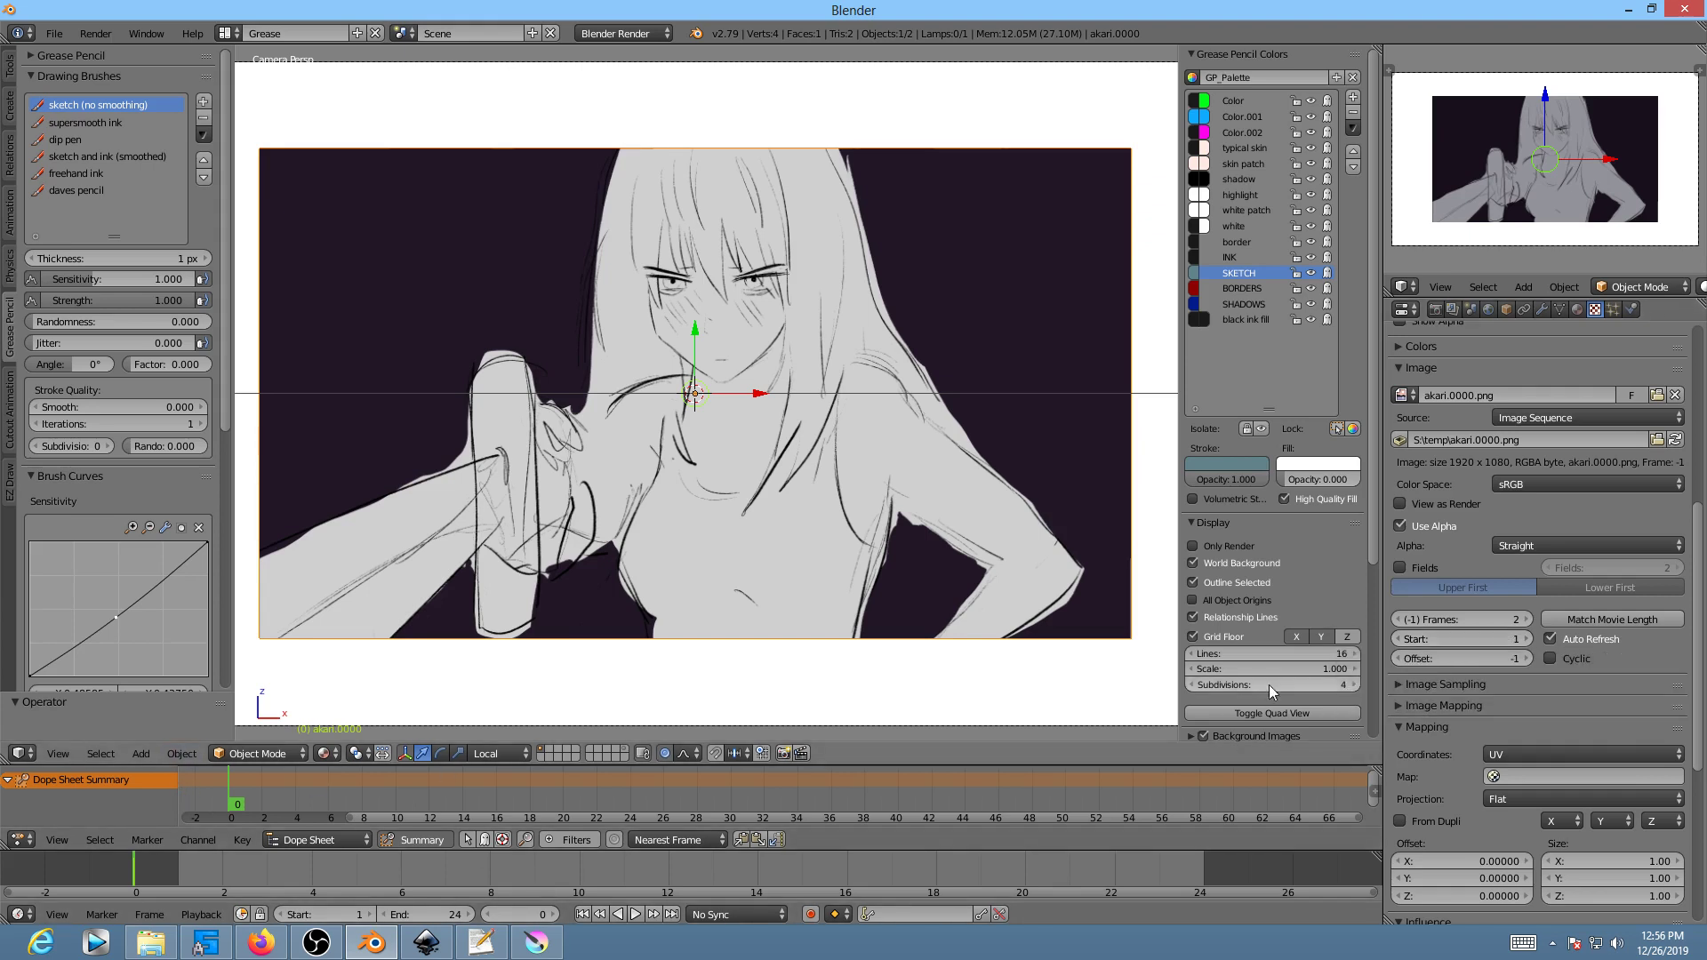
{"action": "left_click", "coordinate": [1399, 640]}
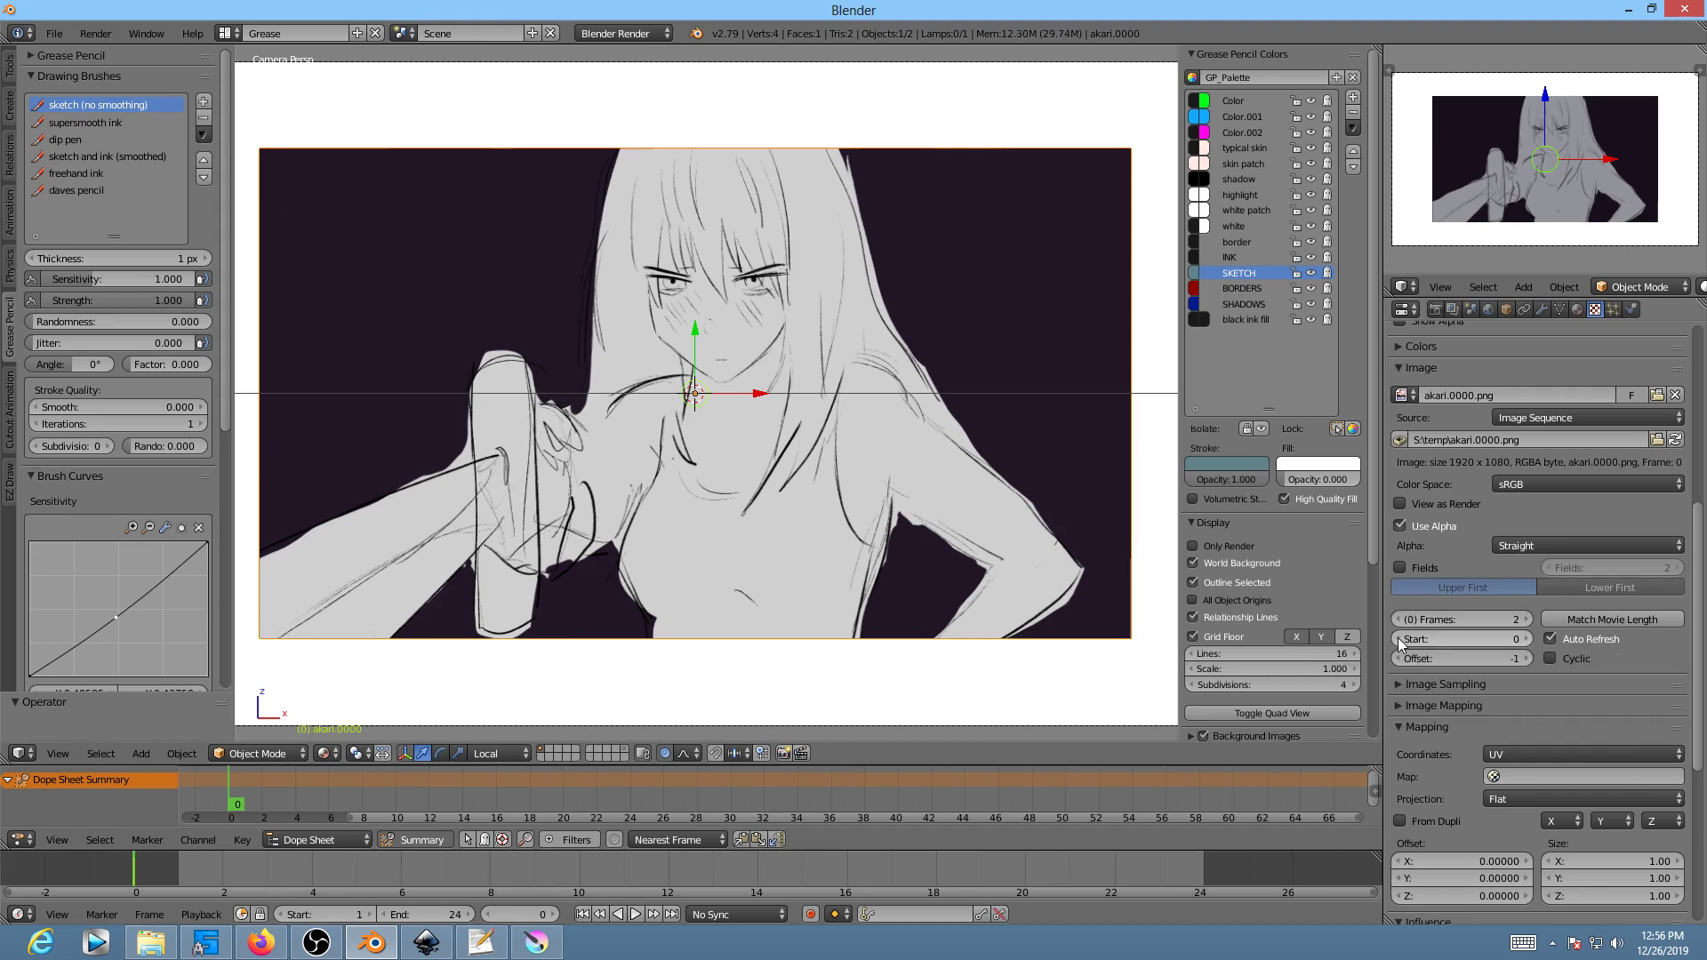
Step: Play and scrub between frames 0 and 1 to check how the displayed drawing changes
{"action": "key", "text": "alt+a"}
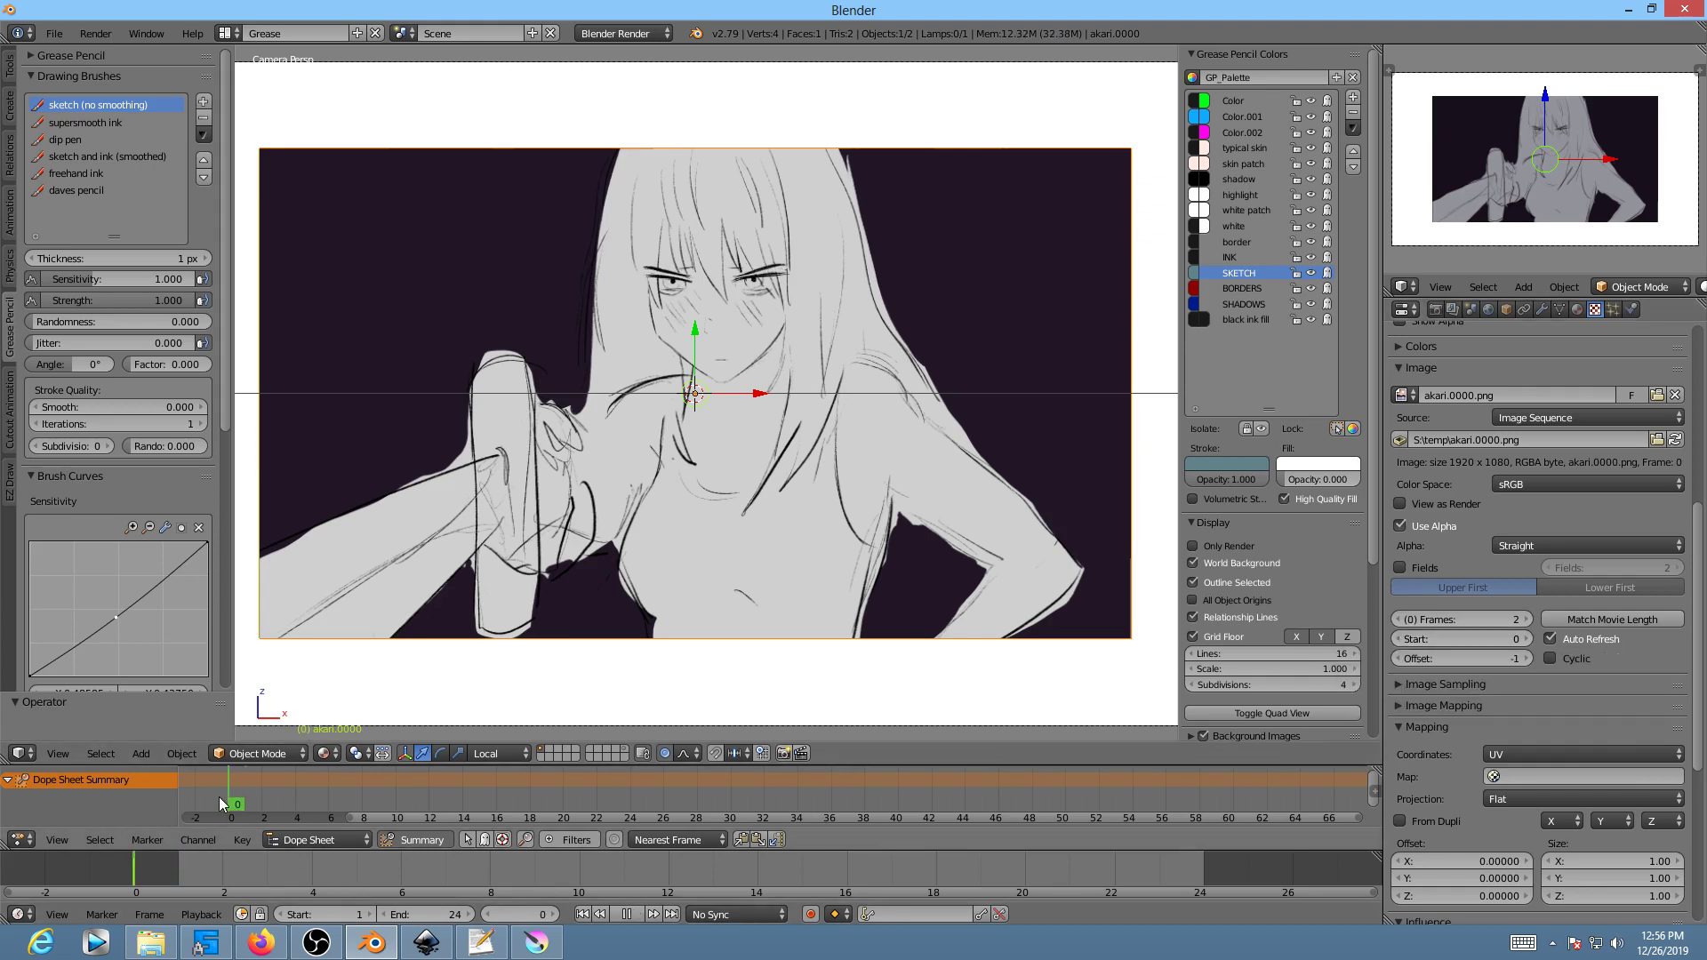
{"action": "left_click", "coordinate": [227, 795]}
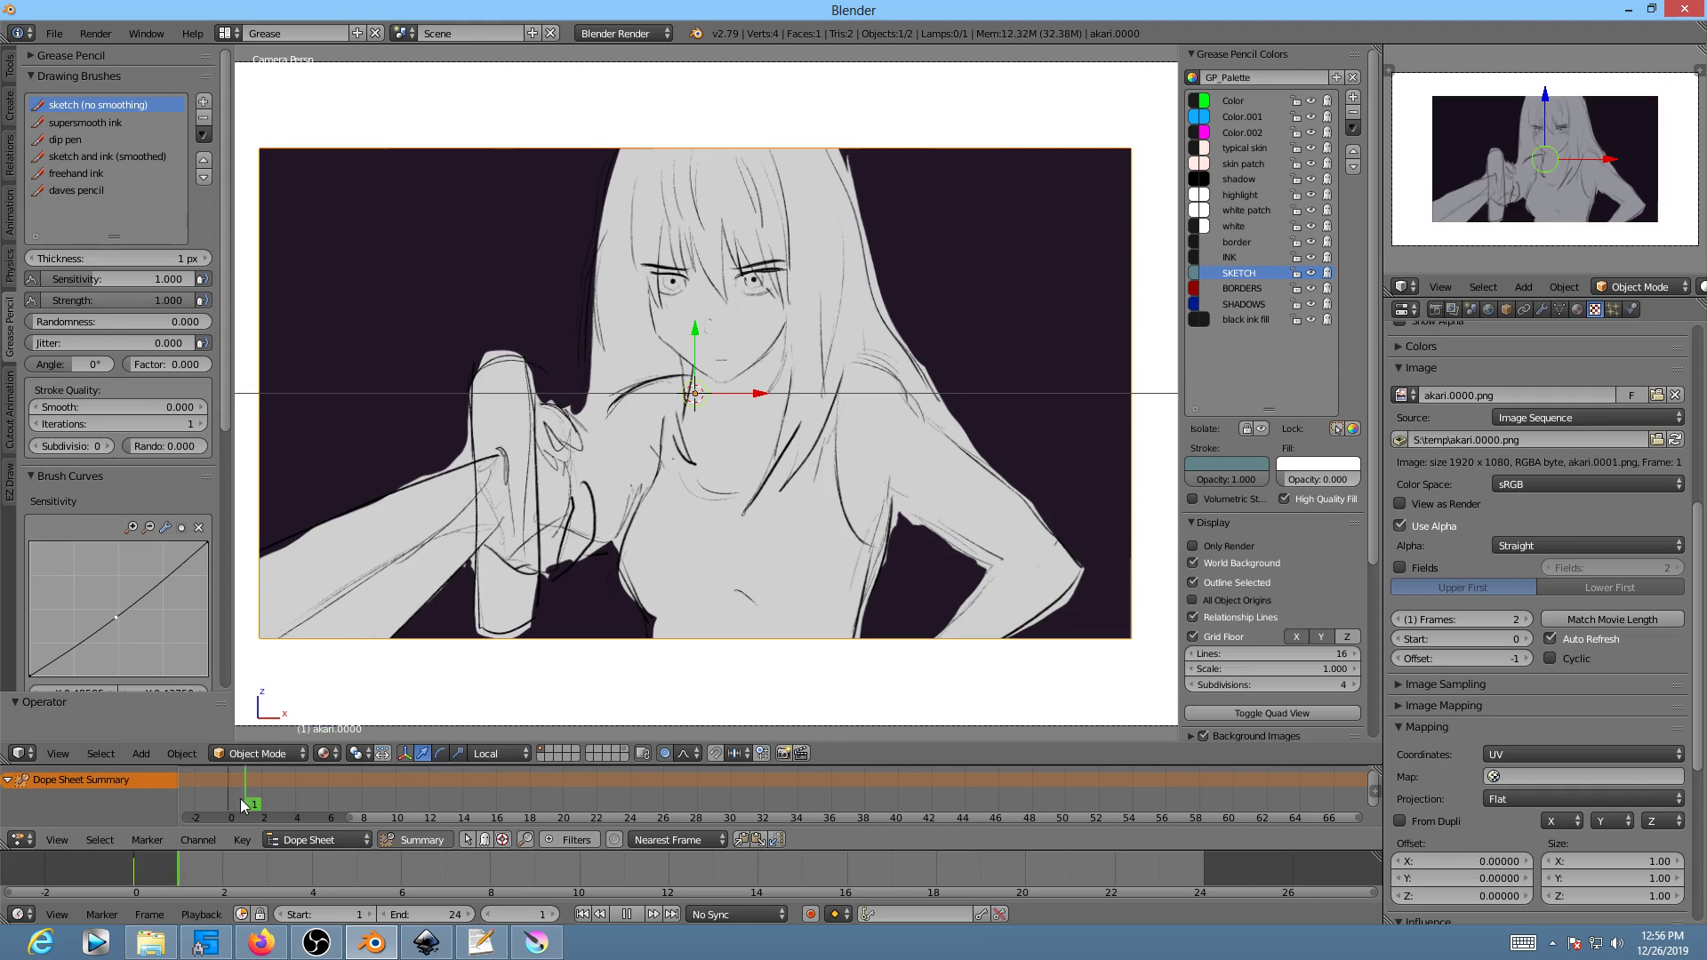
{"action": "key", "text": "Escape"}
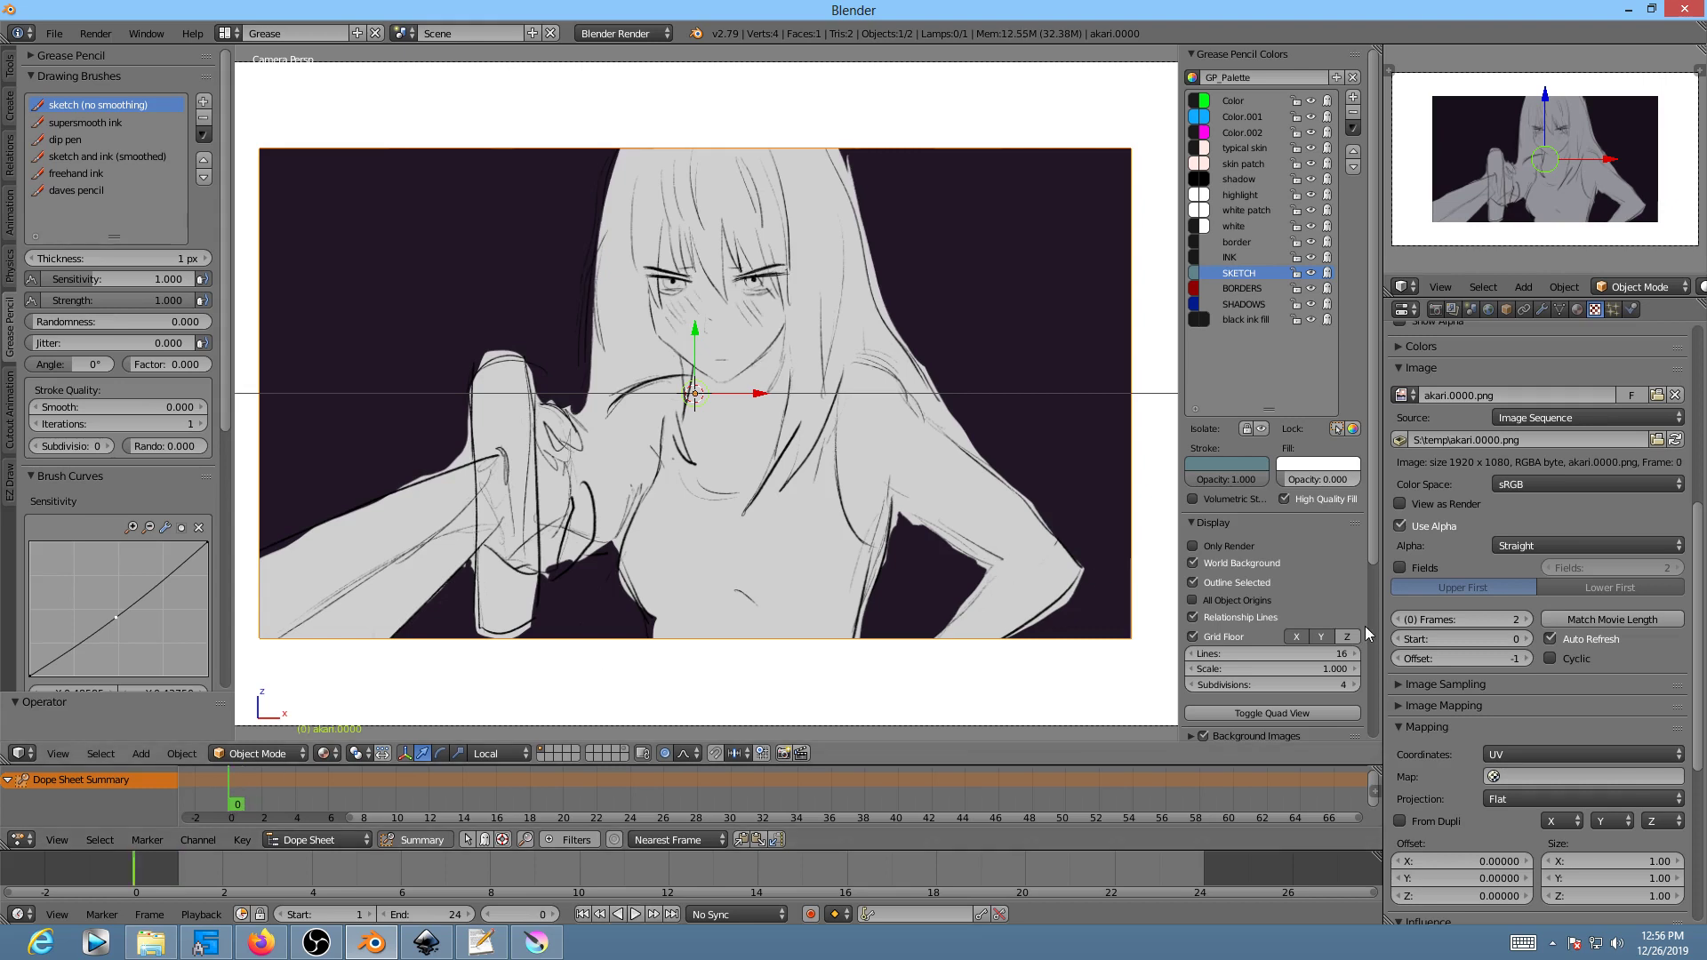
Step: Raise the image sequence's offset to 1 to compare the displayed drawings, and set it back to 0
{"action": "left_click", "coordinate": [1527, 659]}
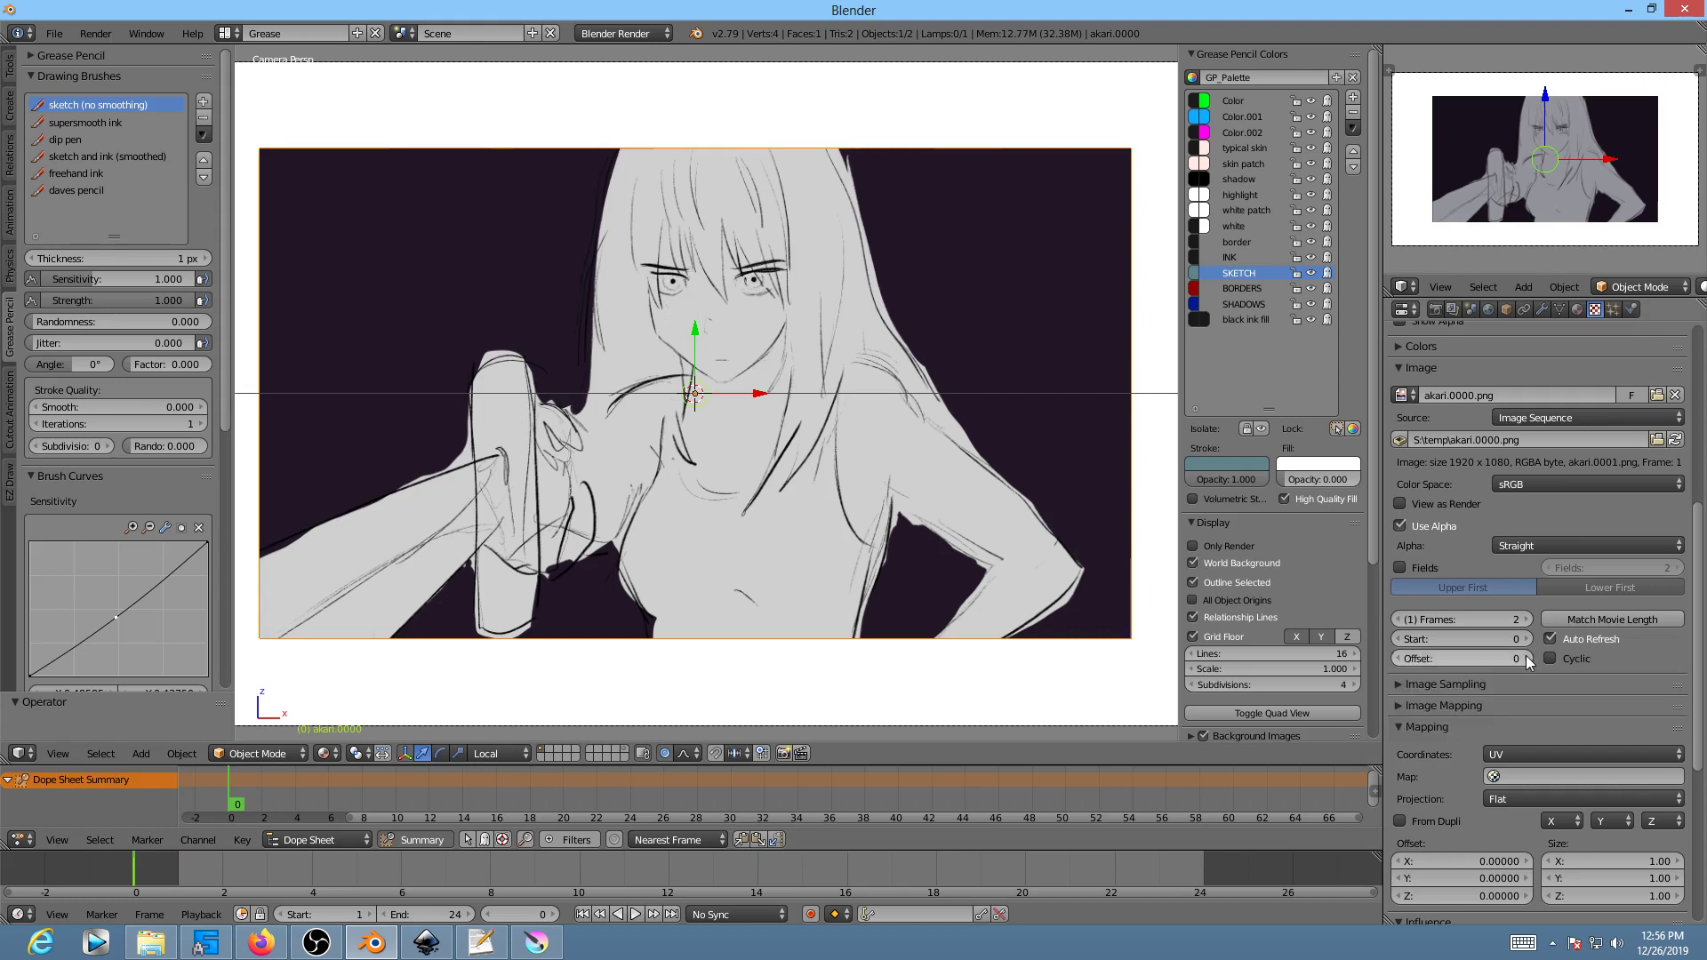
{"action": "left_click_drag", "start_coordinate": [1516, 660], "coordinate": [1526, 660]}
{"action": "left_click", "coordinate": [1443, 663]}
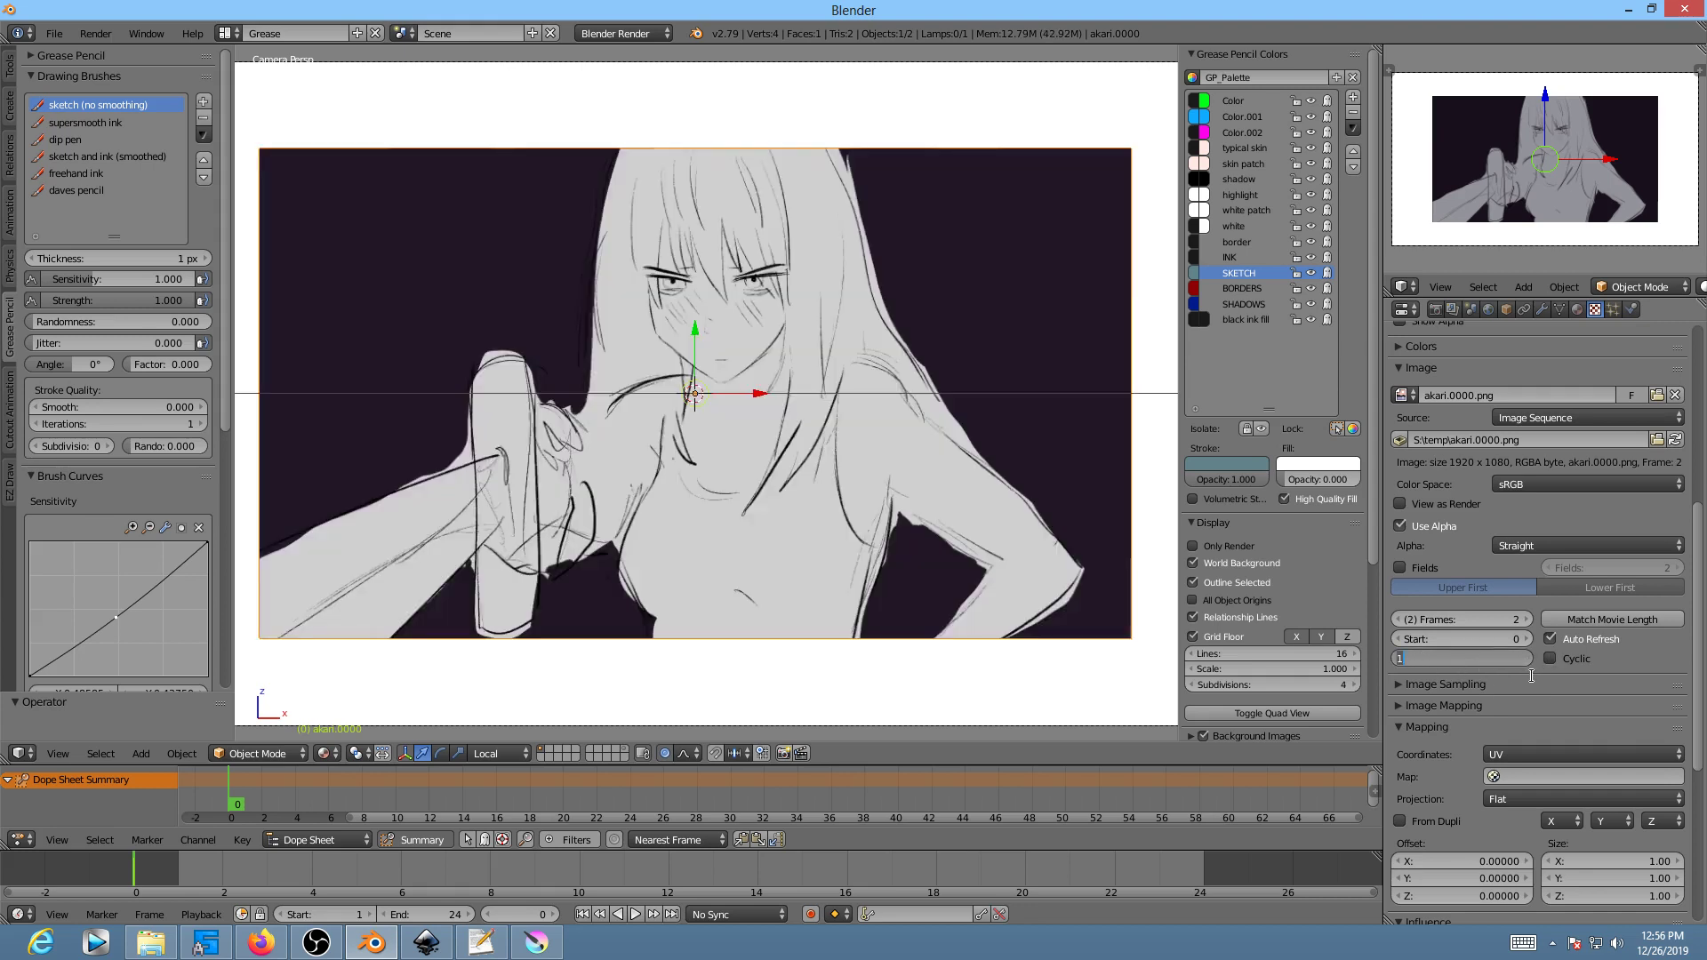
{"action": "key", "text": "Return"}
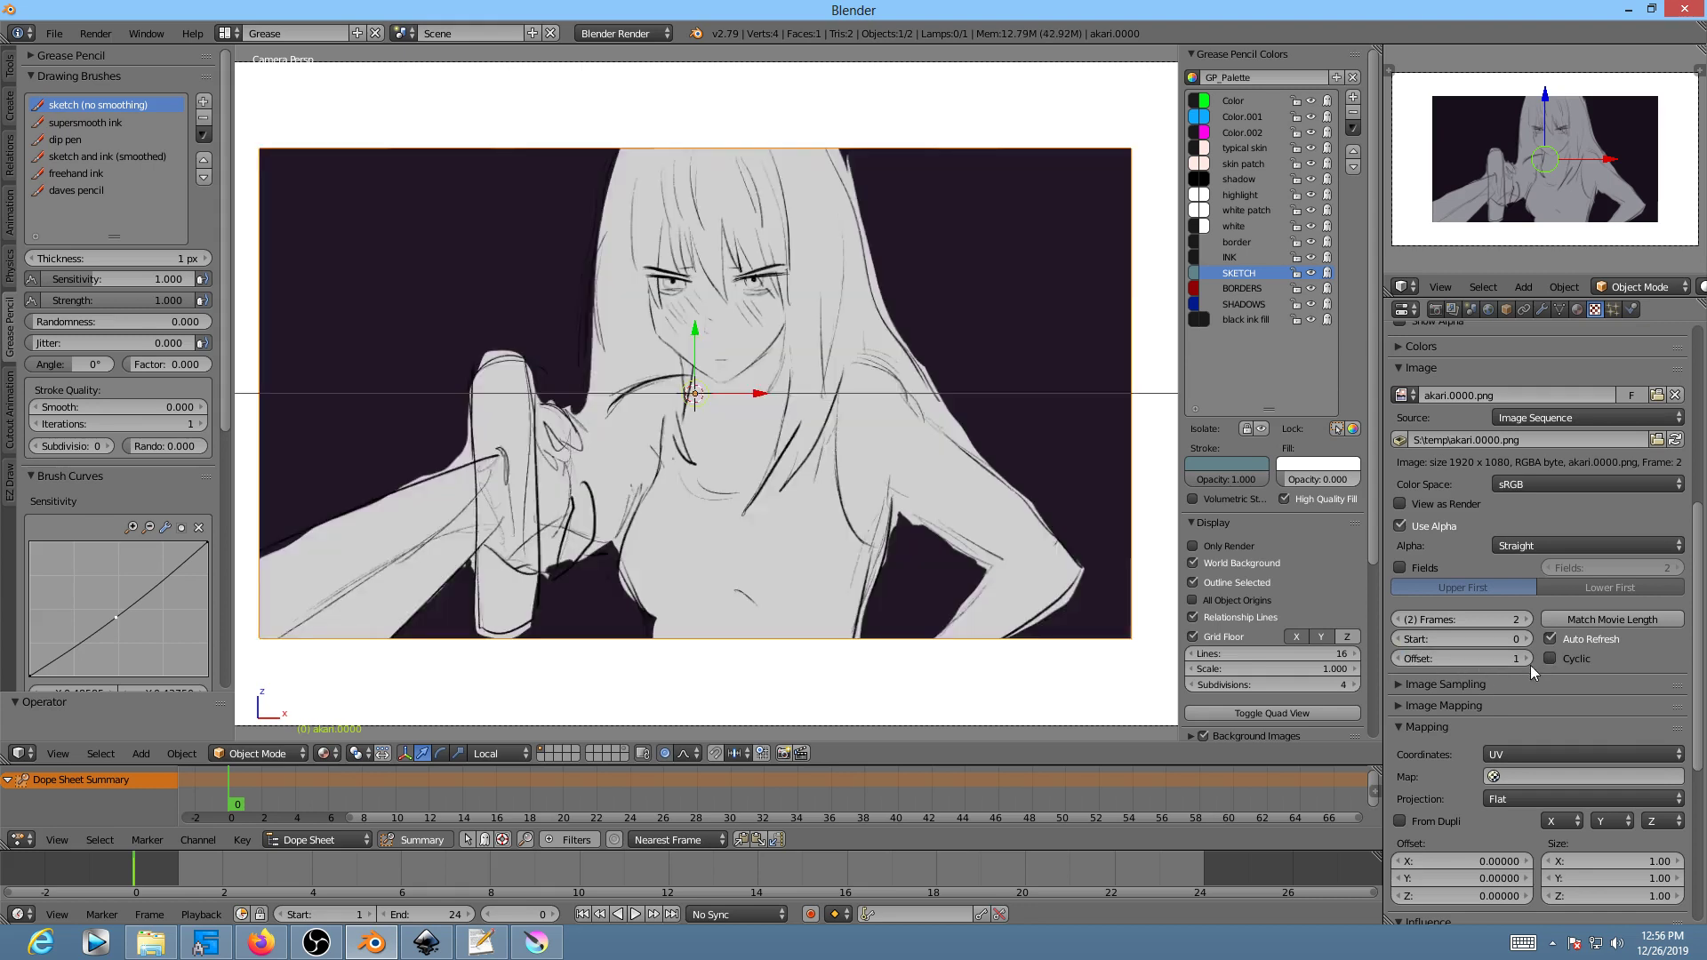
{"action": "left_click", "coordinate": [1399, 659]}
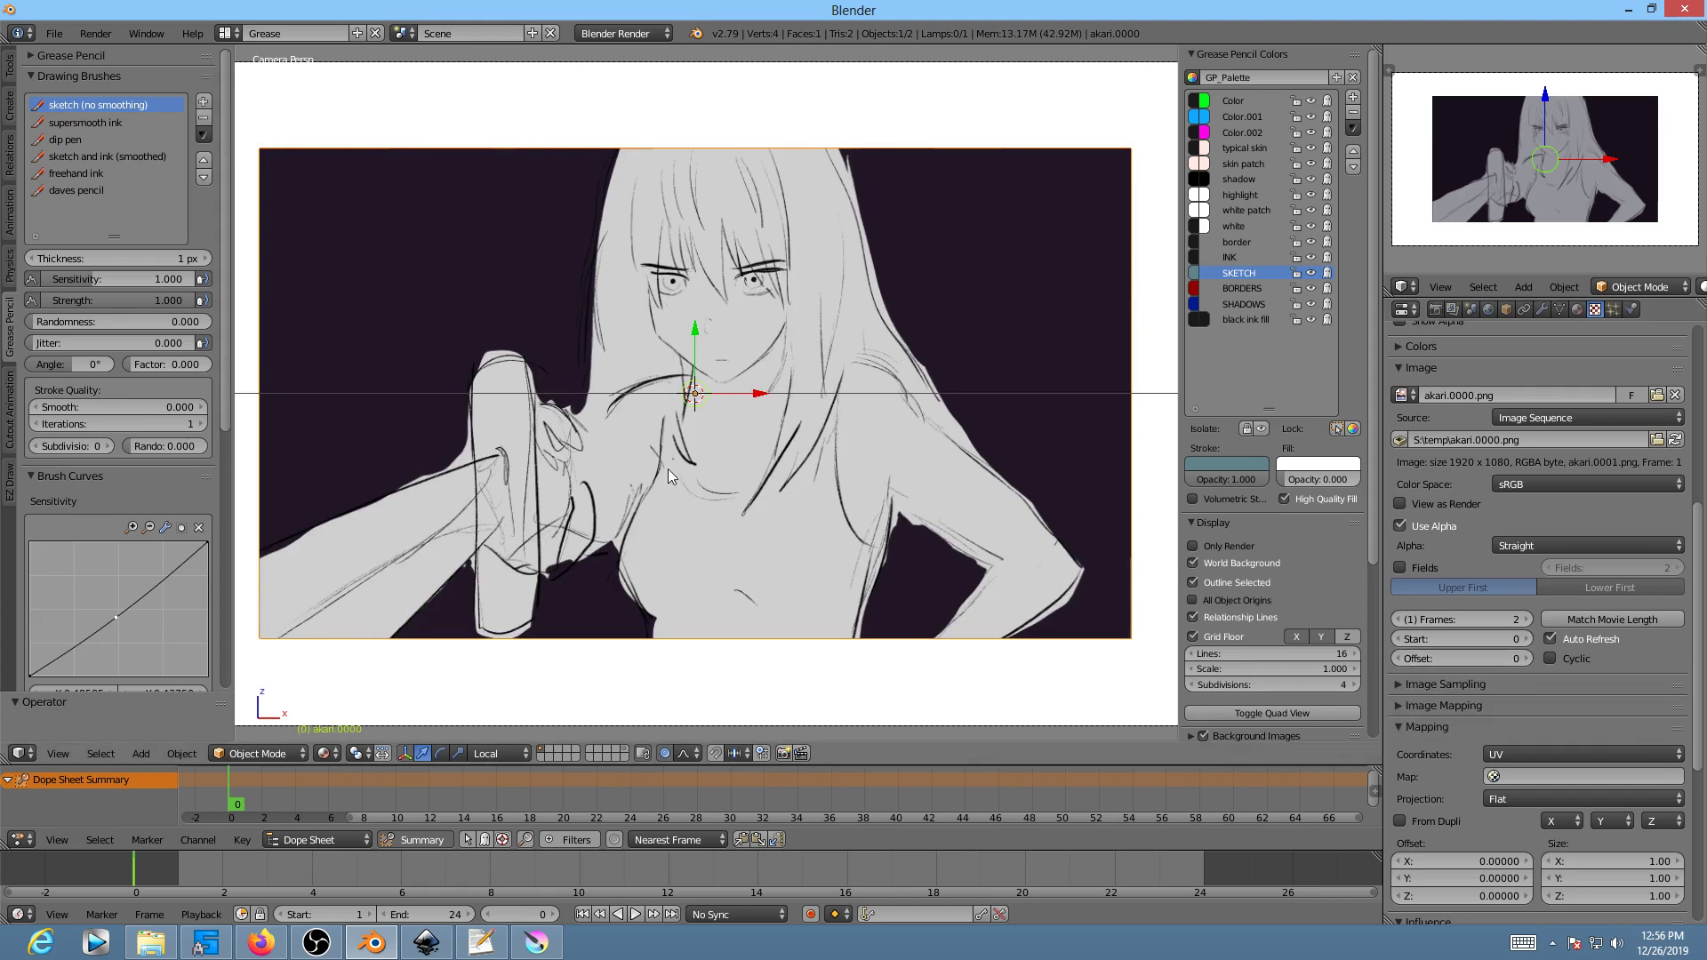
Step: Scrub the timeline around frame 0 and set the image sequence's offset to 1
{"action": "scroll", "coordinate": [627, 267], "scroll_direction": "up", "scroll_amount": 3}
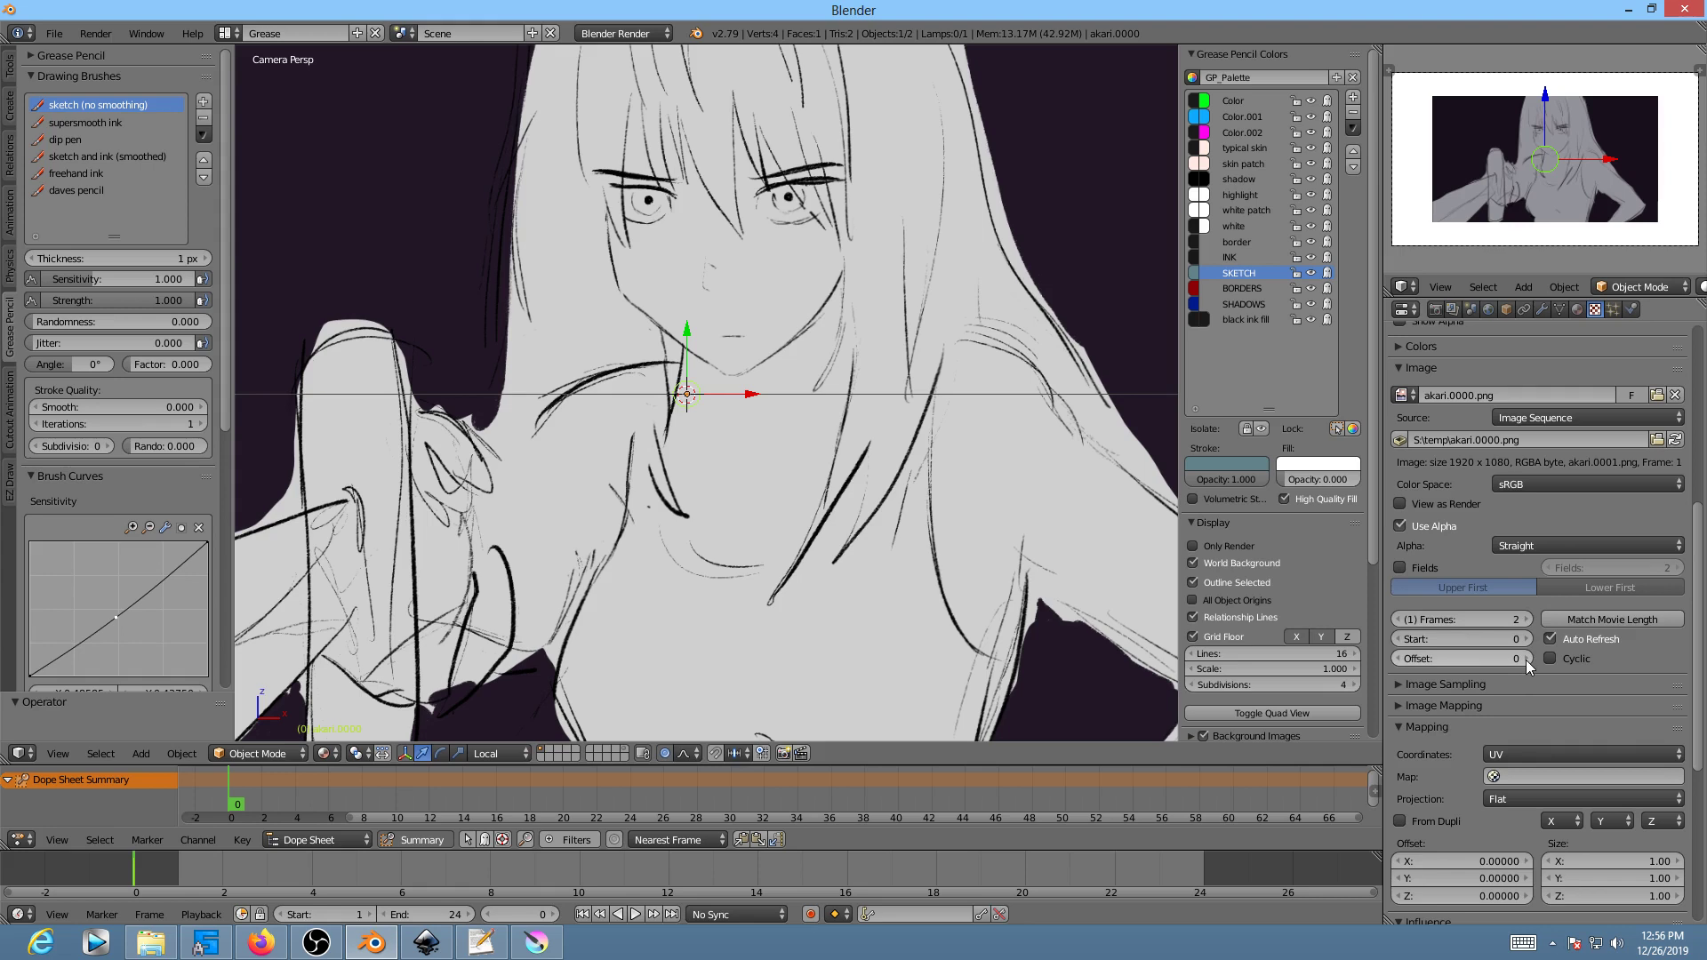
{"action": "left_click_drag", "start_coordinate": [197, 793], "coordinate": [233, 794]}
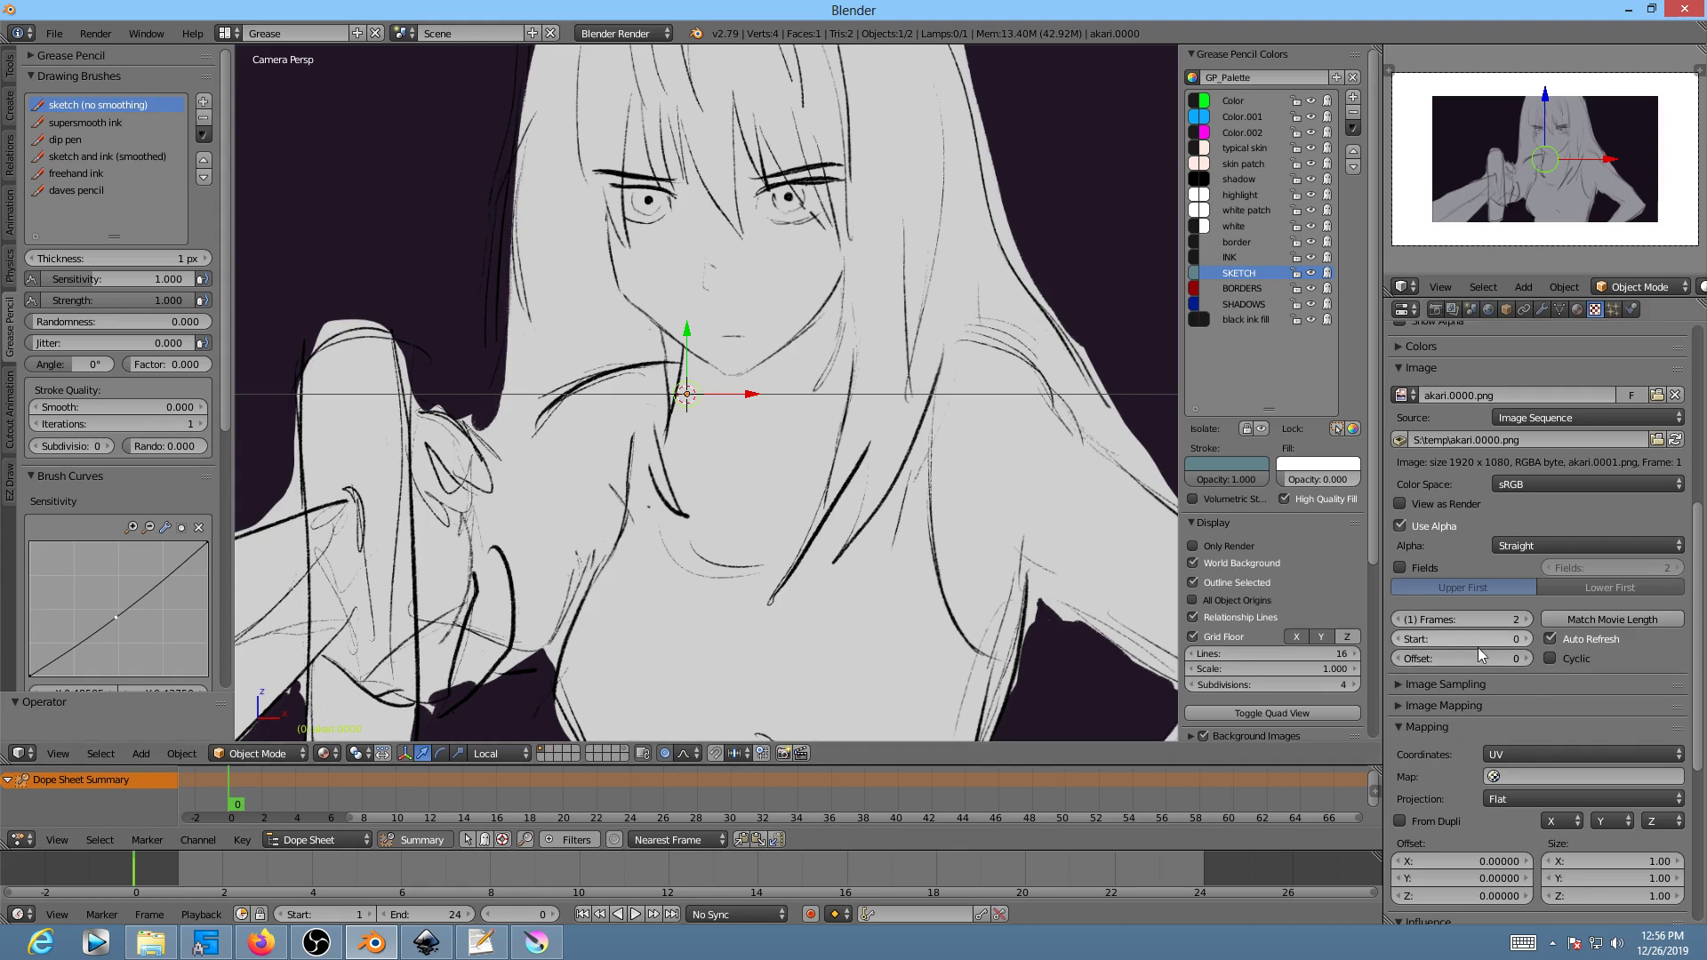
{"action": "left_click", "coordinate": [1528, 659]}
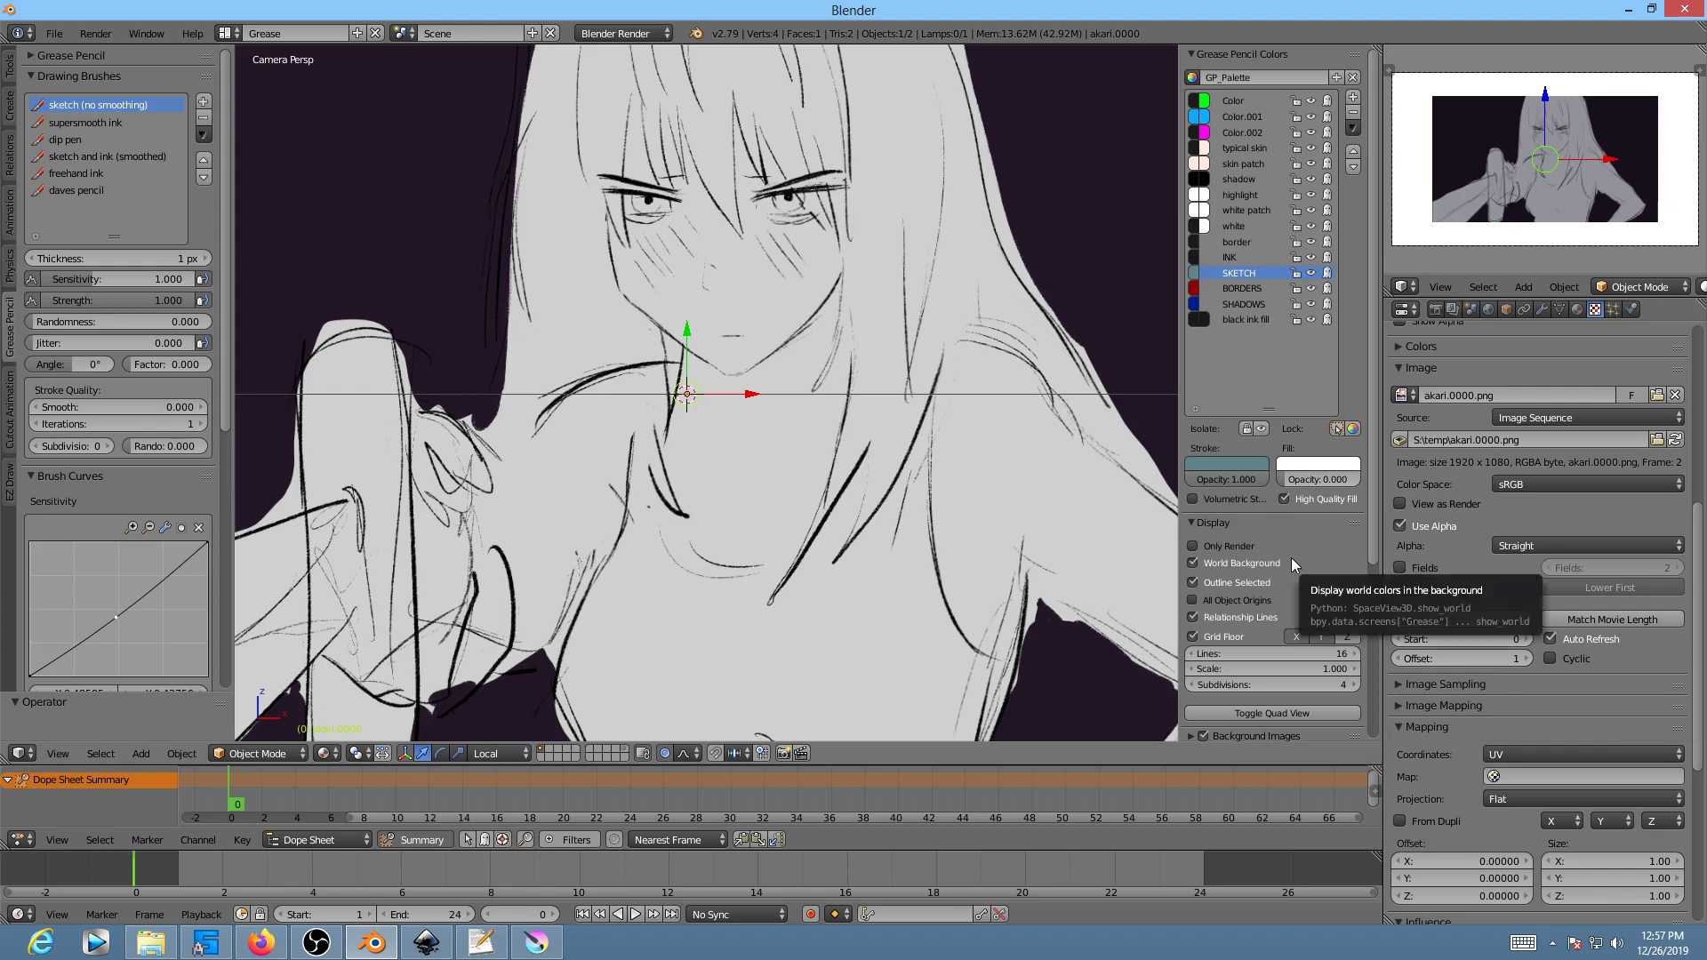
Step: Expand the 3D view's background image settings, and try to keyframe the akari.0000 texture's Frames and Start values
{"action": "scroll", "coordinate": [1293, 558], "scroll_direction": "down", "scroll_amount": 6}
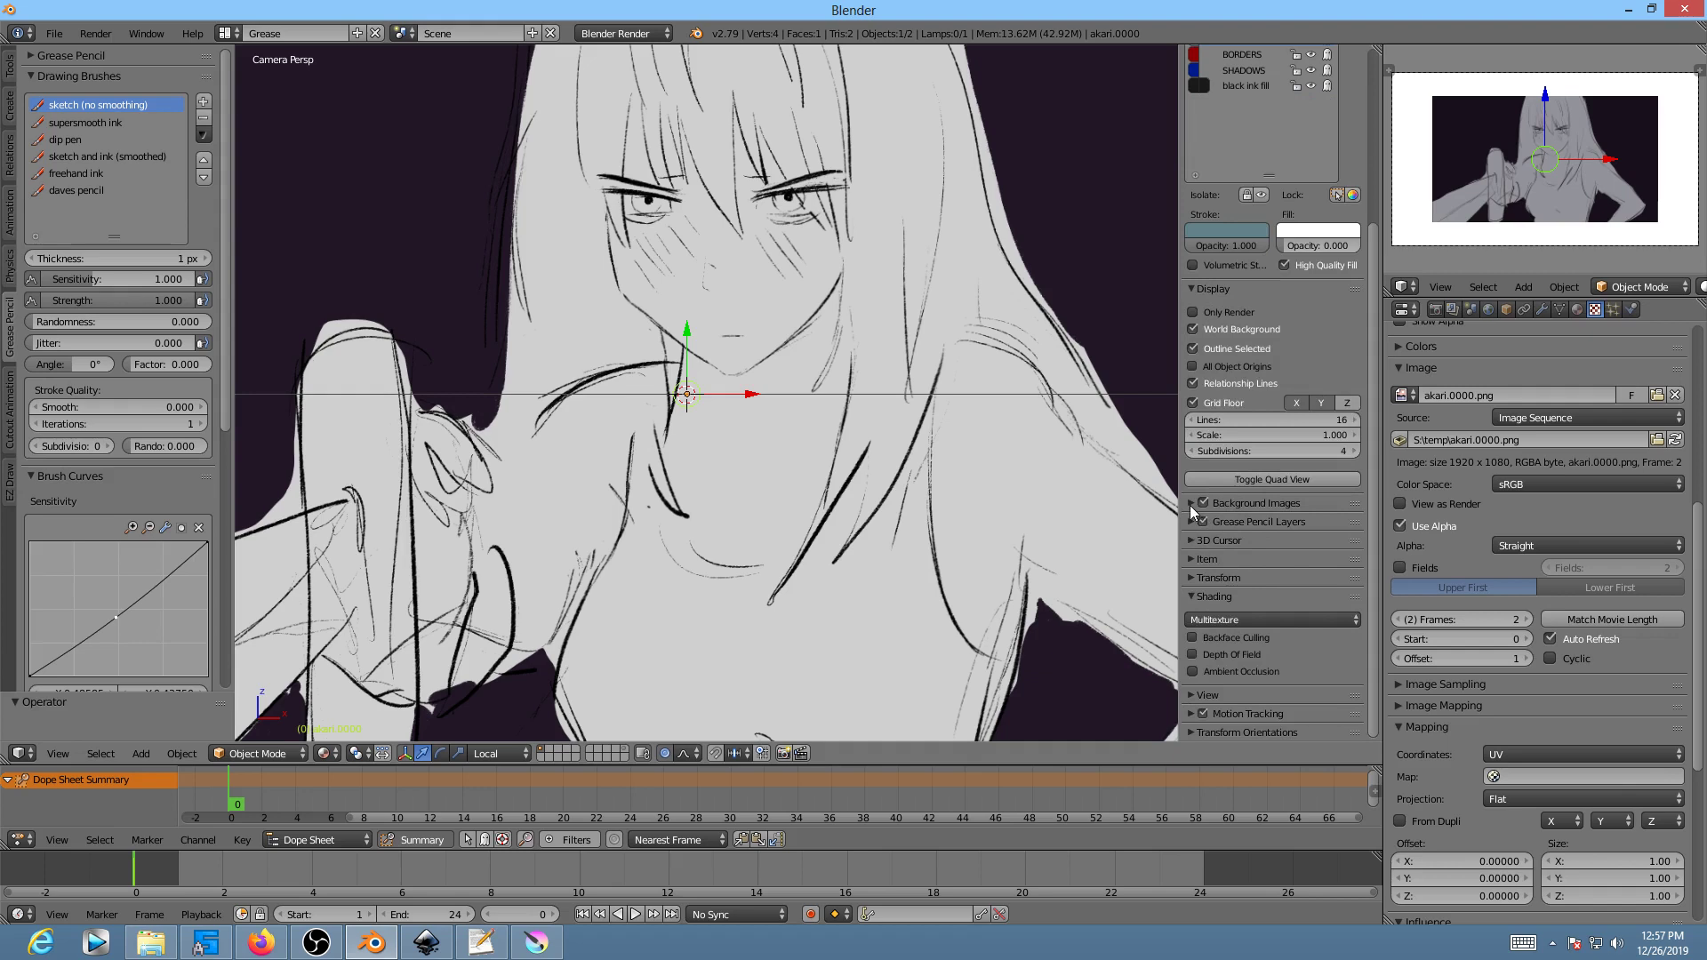
{"action": "left_click", "coordinate": [1191, 504]}
{"action": "scroll", "coordinate": [1269, 530], "scroll_direction": "down", "scroll_amount": 1}
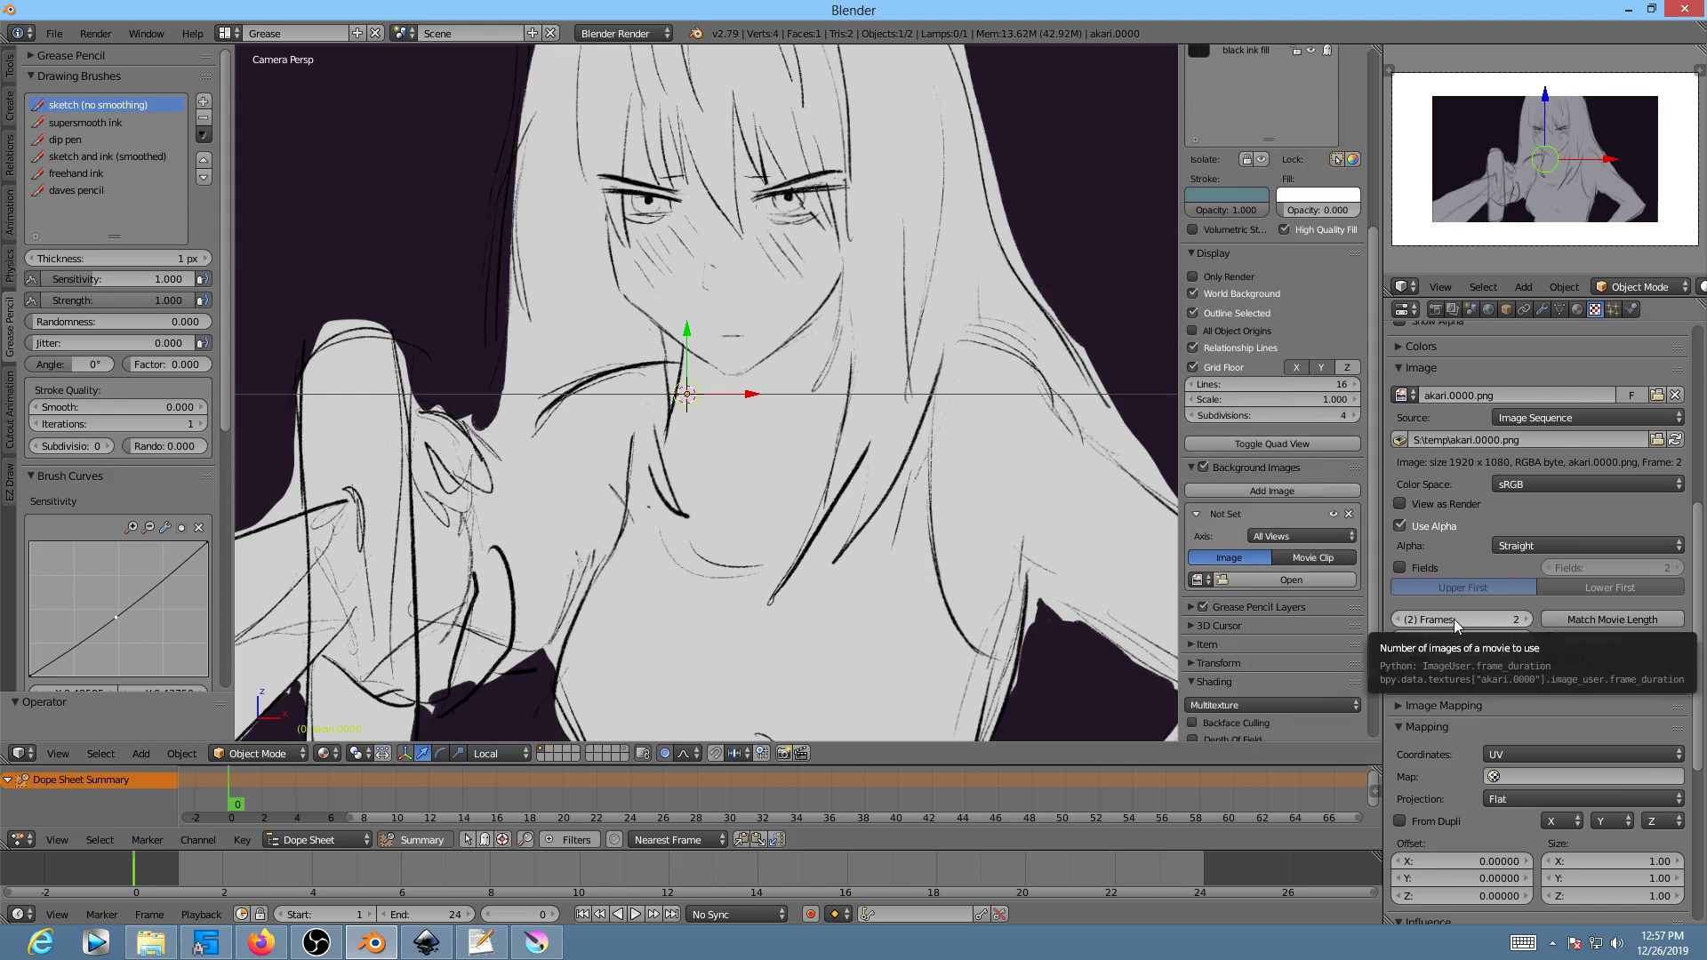
{"action": "key", "text": "i"}
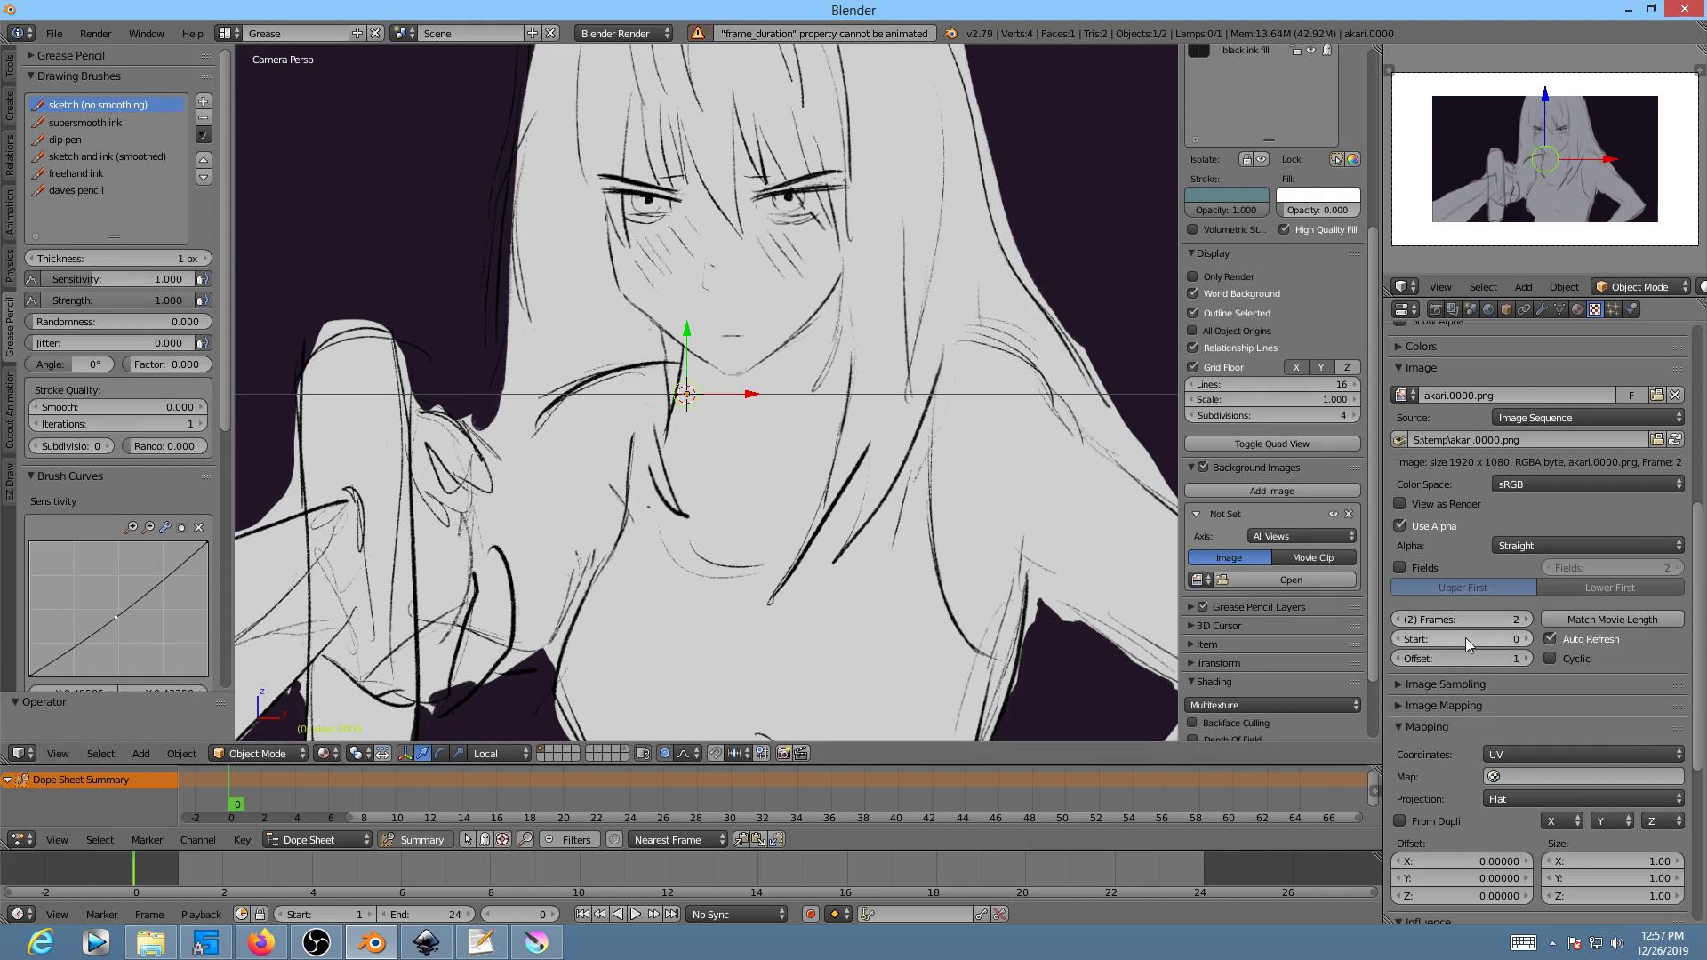
{"action": "key", "text": "i"}
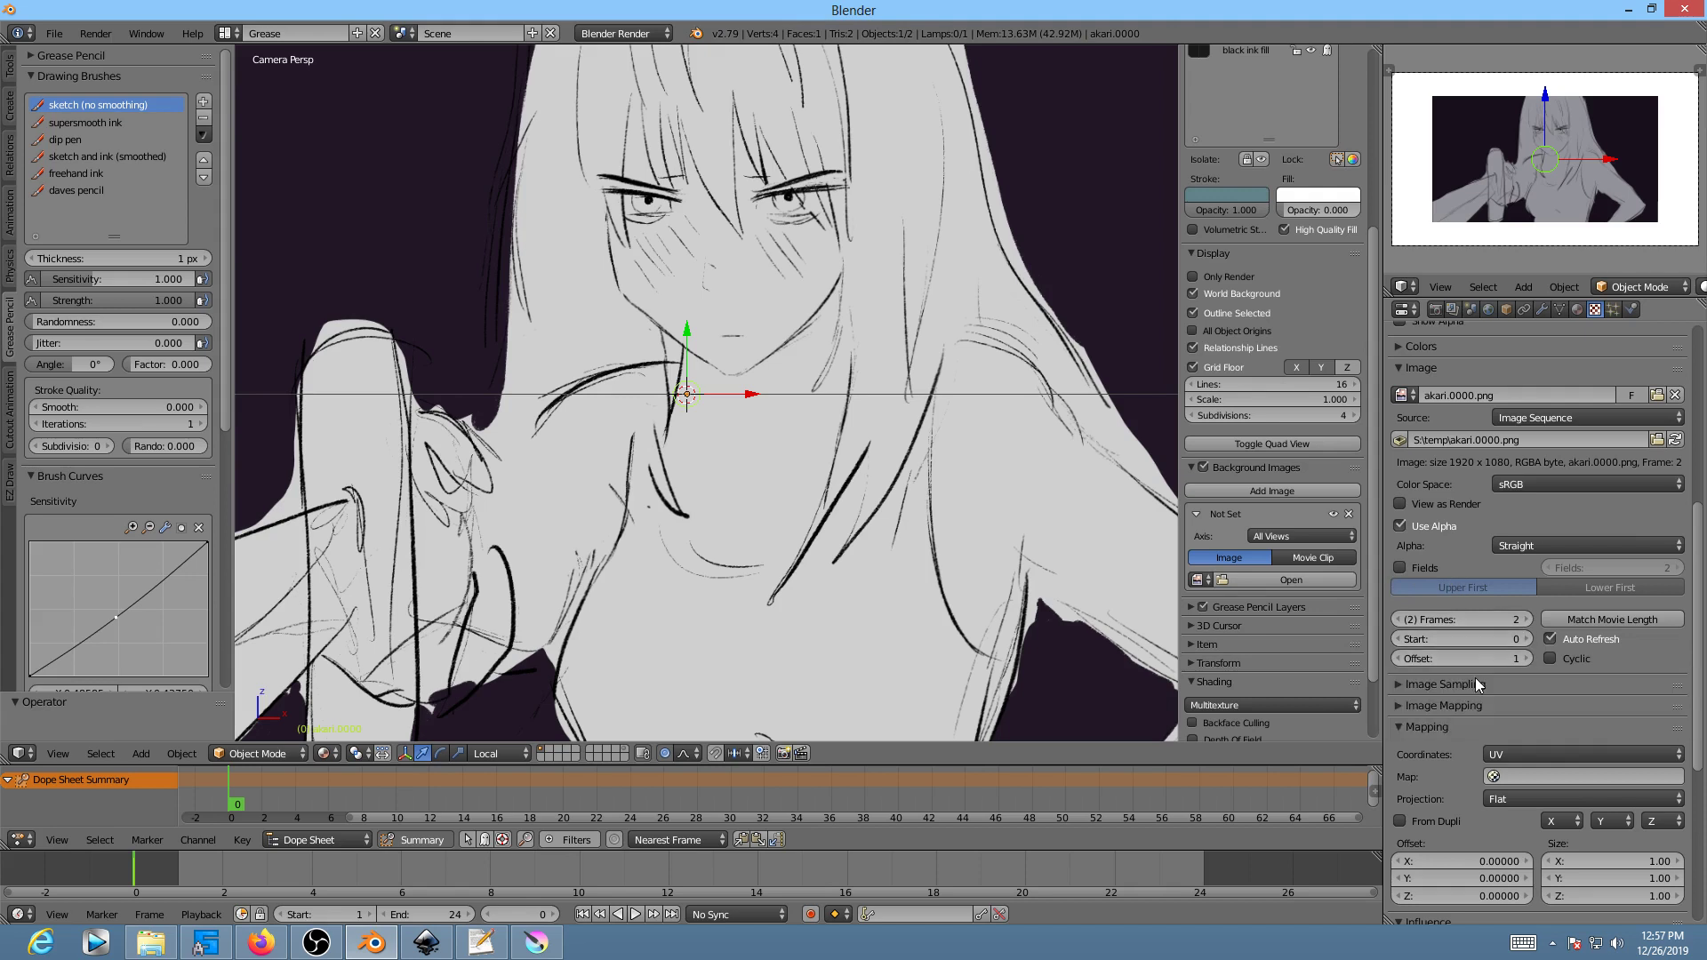
Step: Enable Cyclic for the akari.0000 image sequence and play back the animation to check it
{"action": "left_click", "coordinate": [1548, 658]}
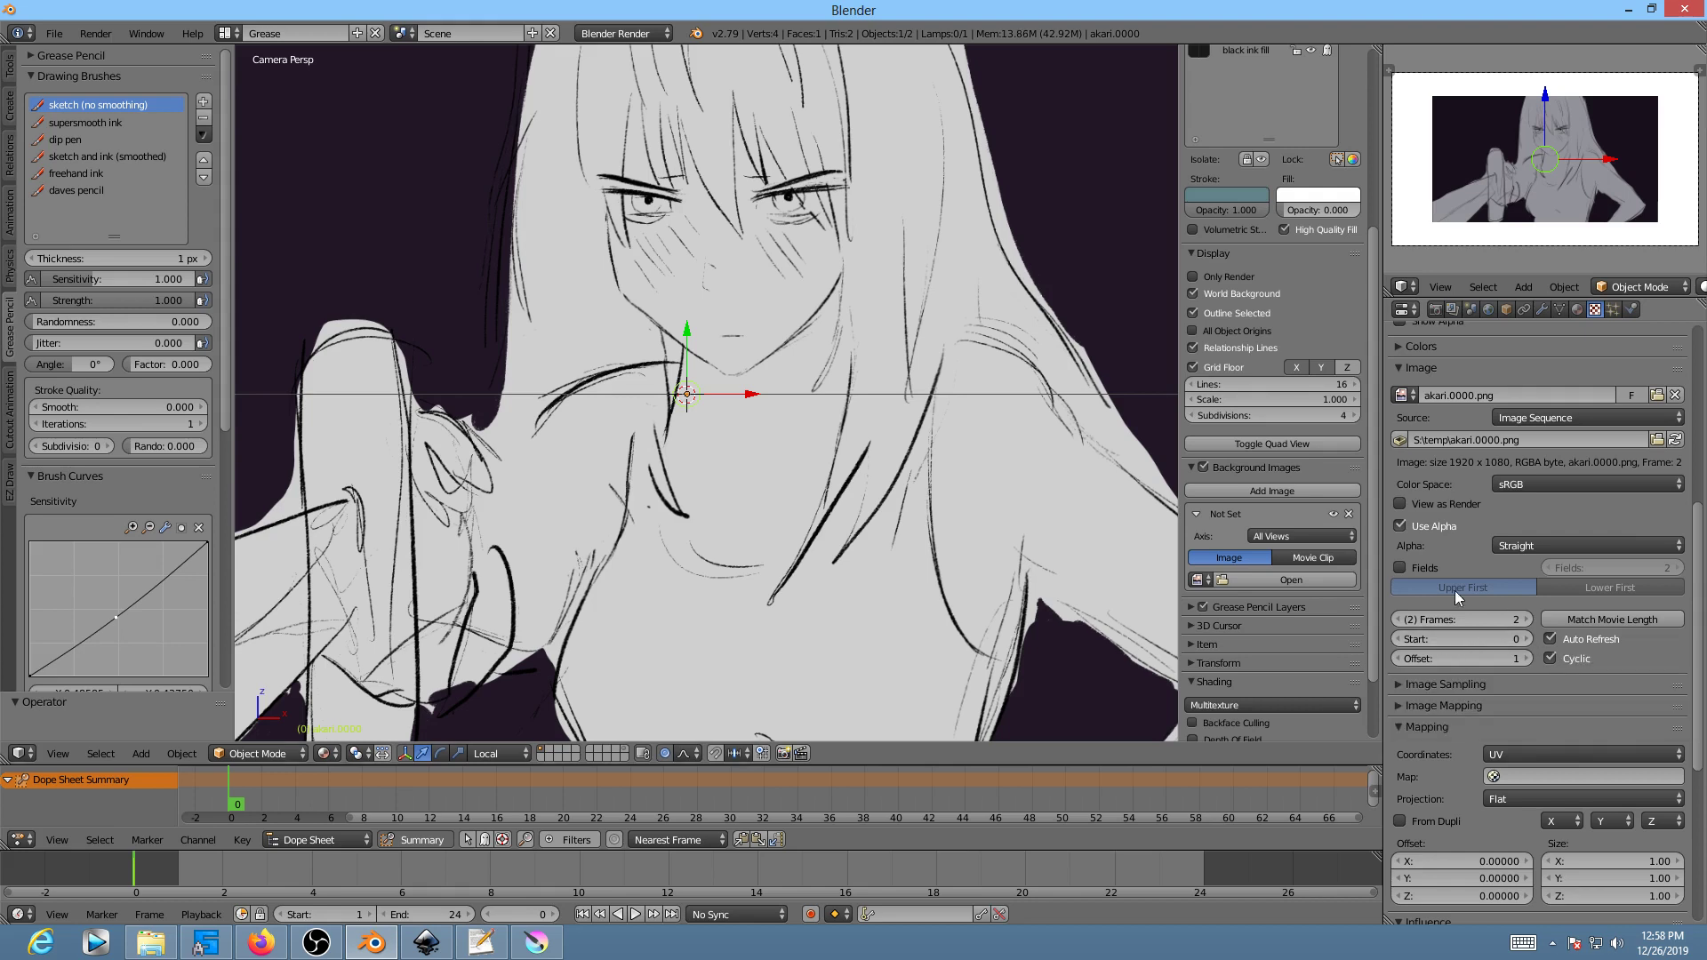
{"action": "key", "text": "alt+a"}
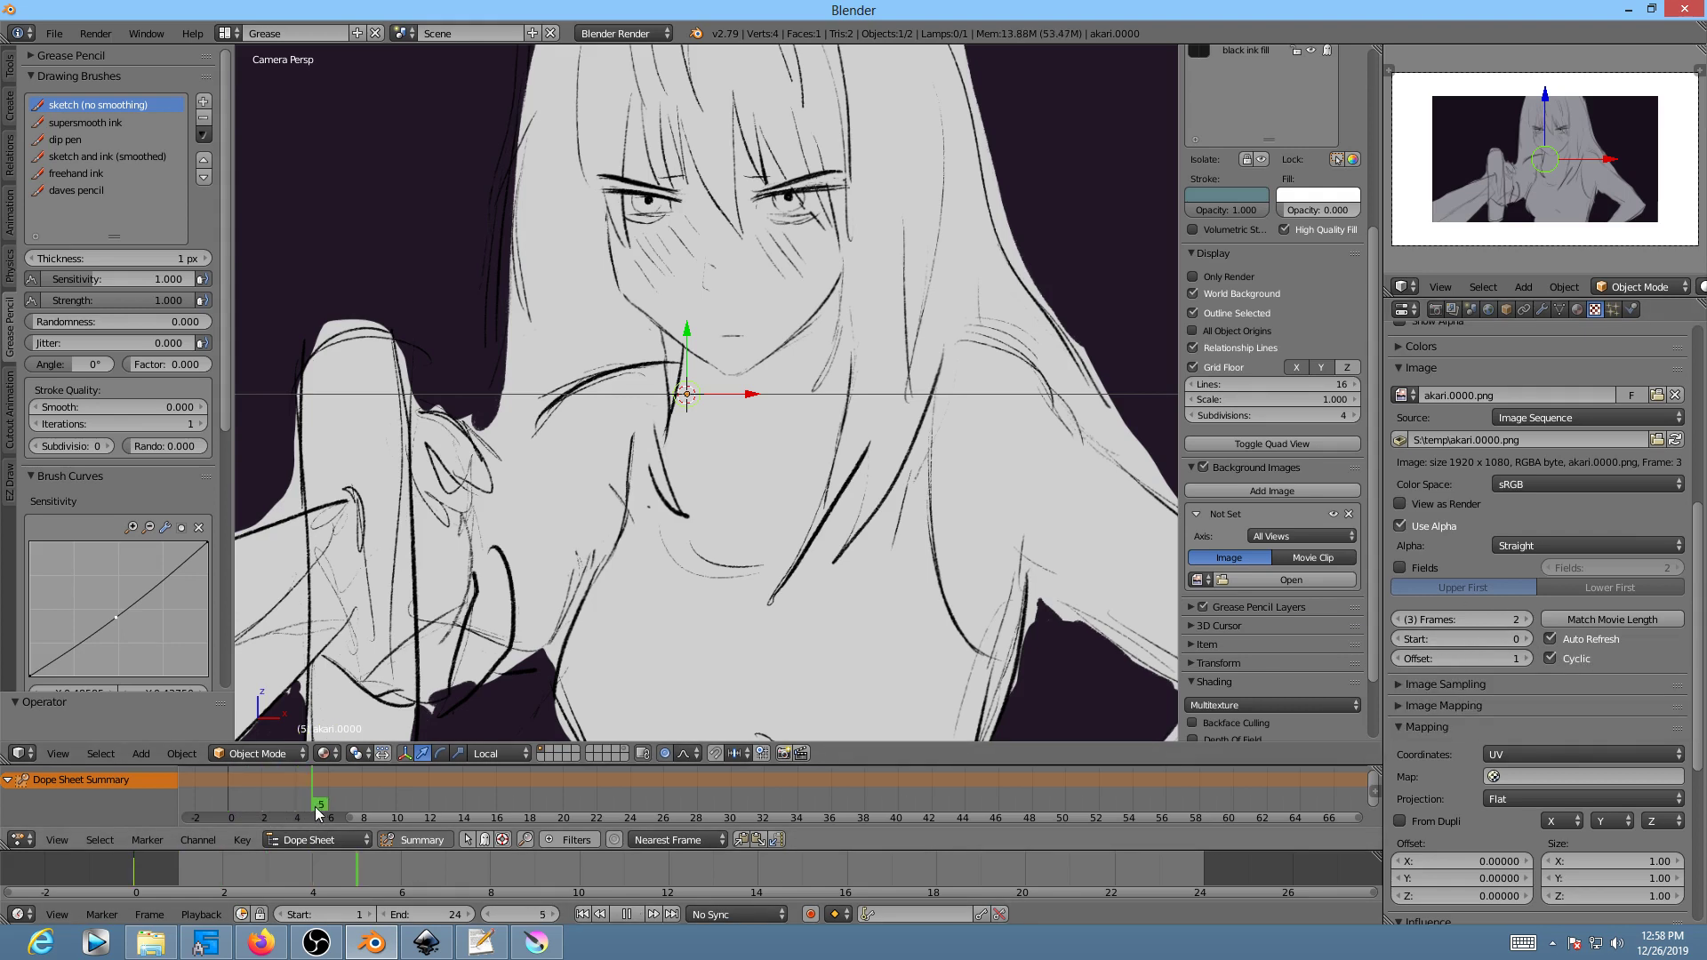
{"action": "key", "text": "Escape"}
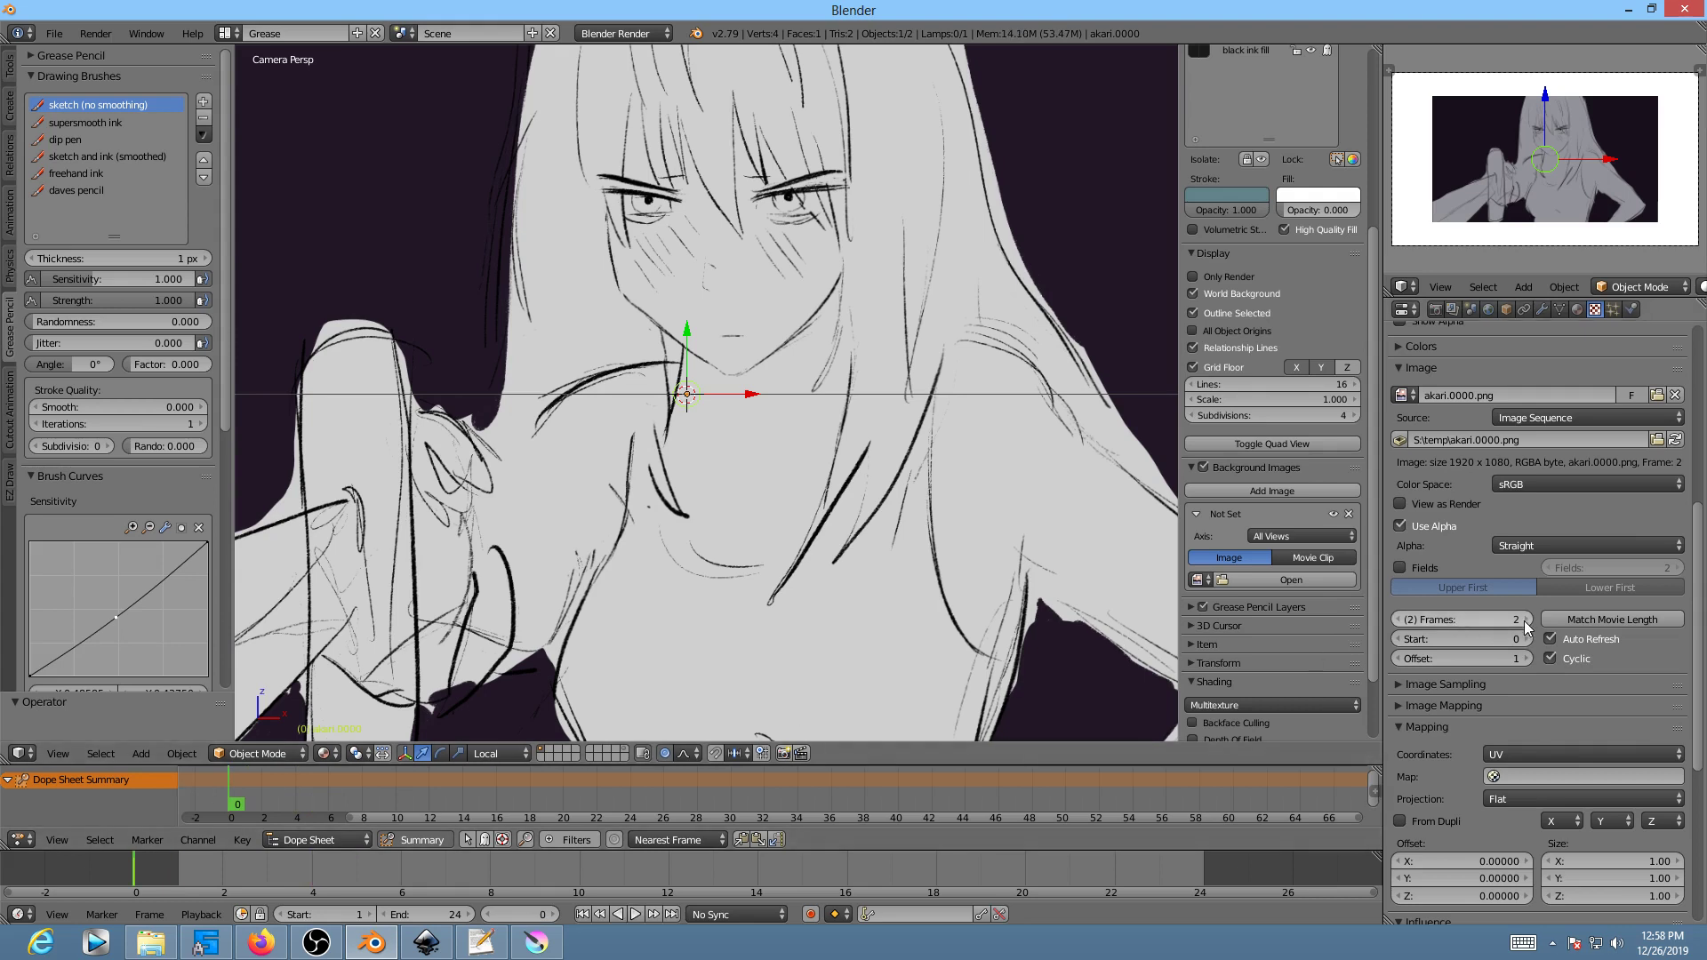
Step: Set the cyclic image sequence's offset to 0 and play back the animation with the whole camera frame in view
{"action": "left_click", "coordinate": [1402, 659]}
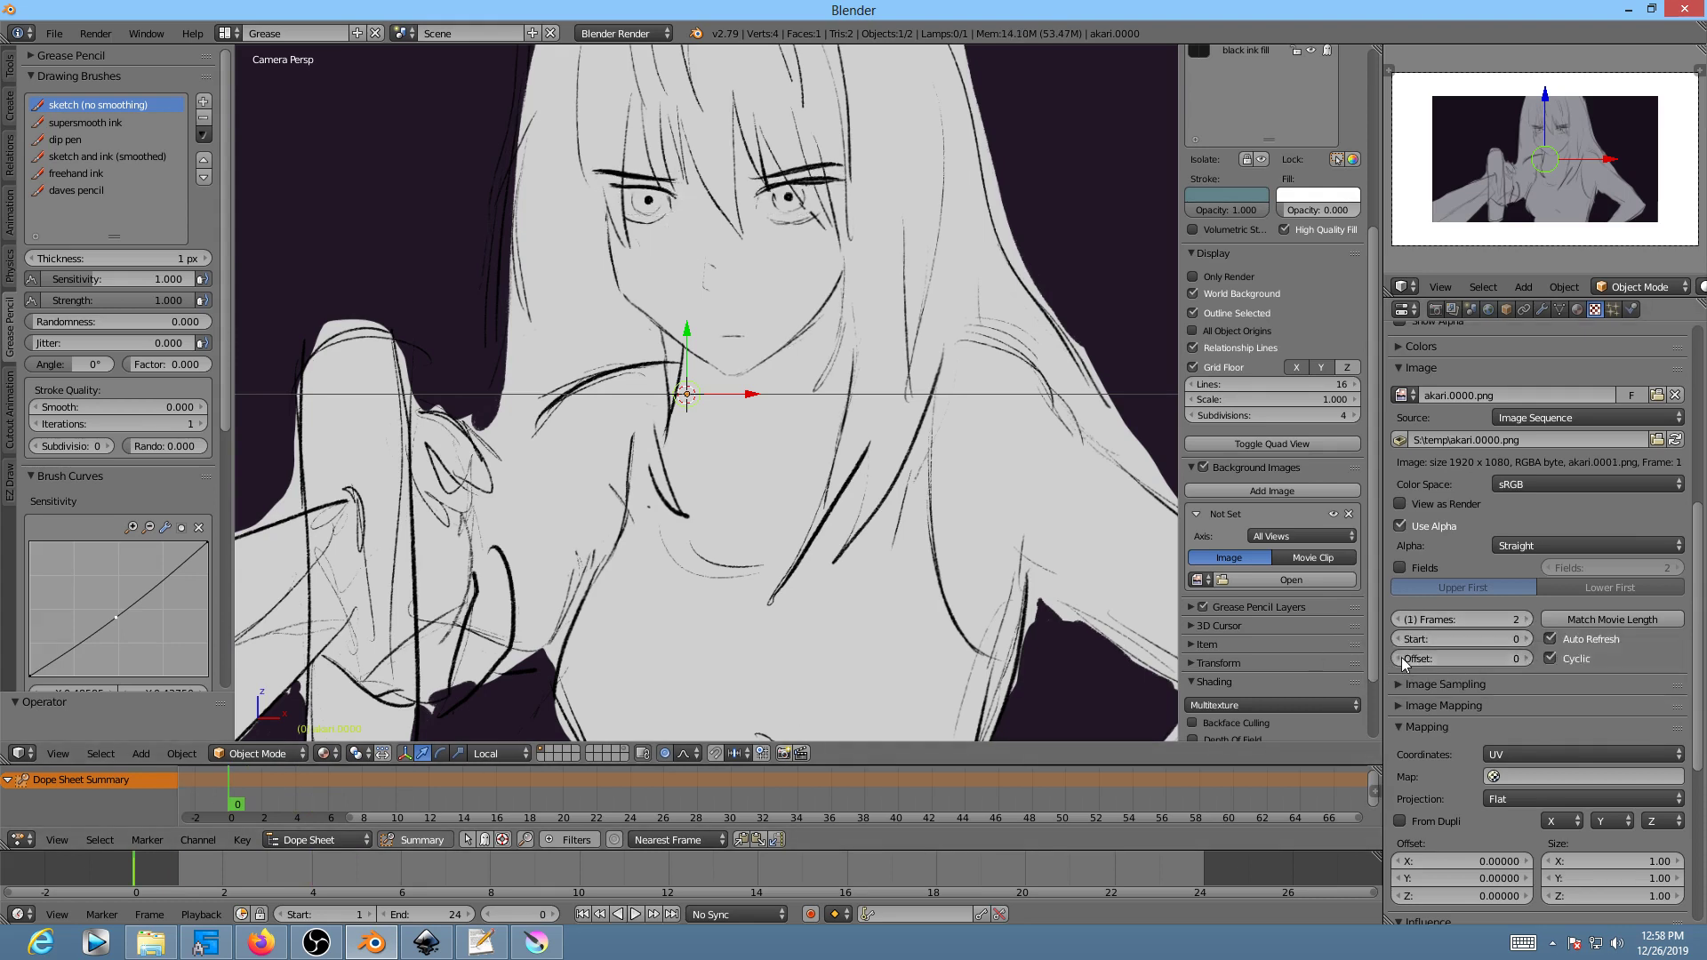
{"action": "key", "text": "alt+a"}
{"action": "key", "text": "Home"}
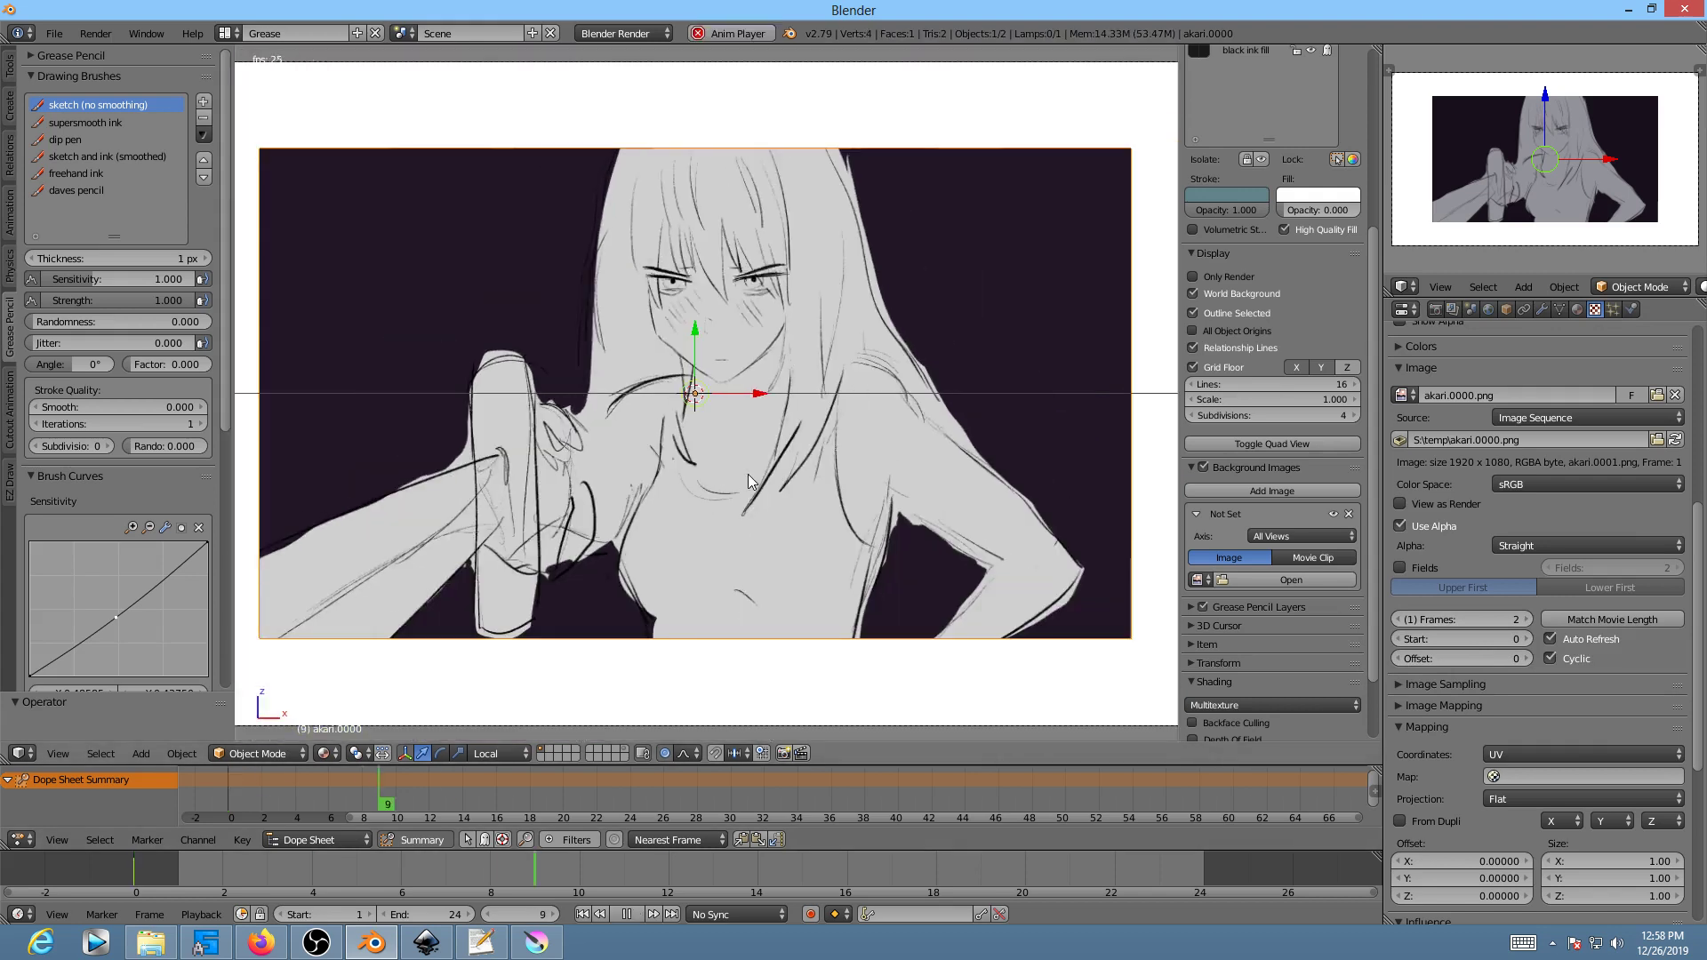
{"action": "key", "text": "Escape"}
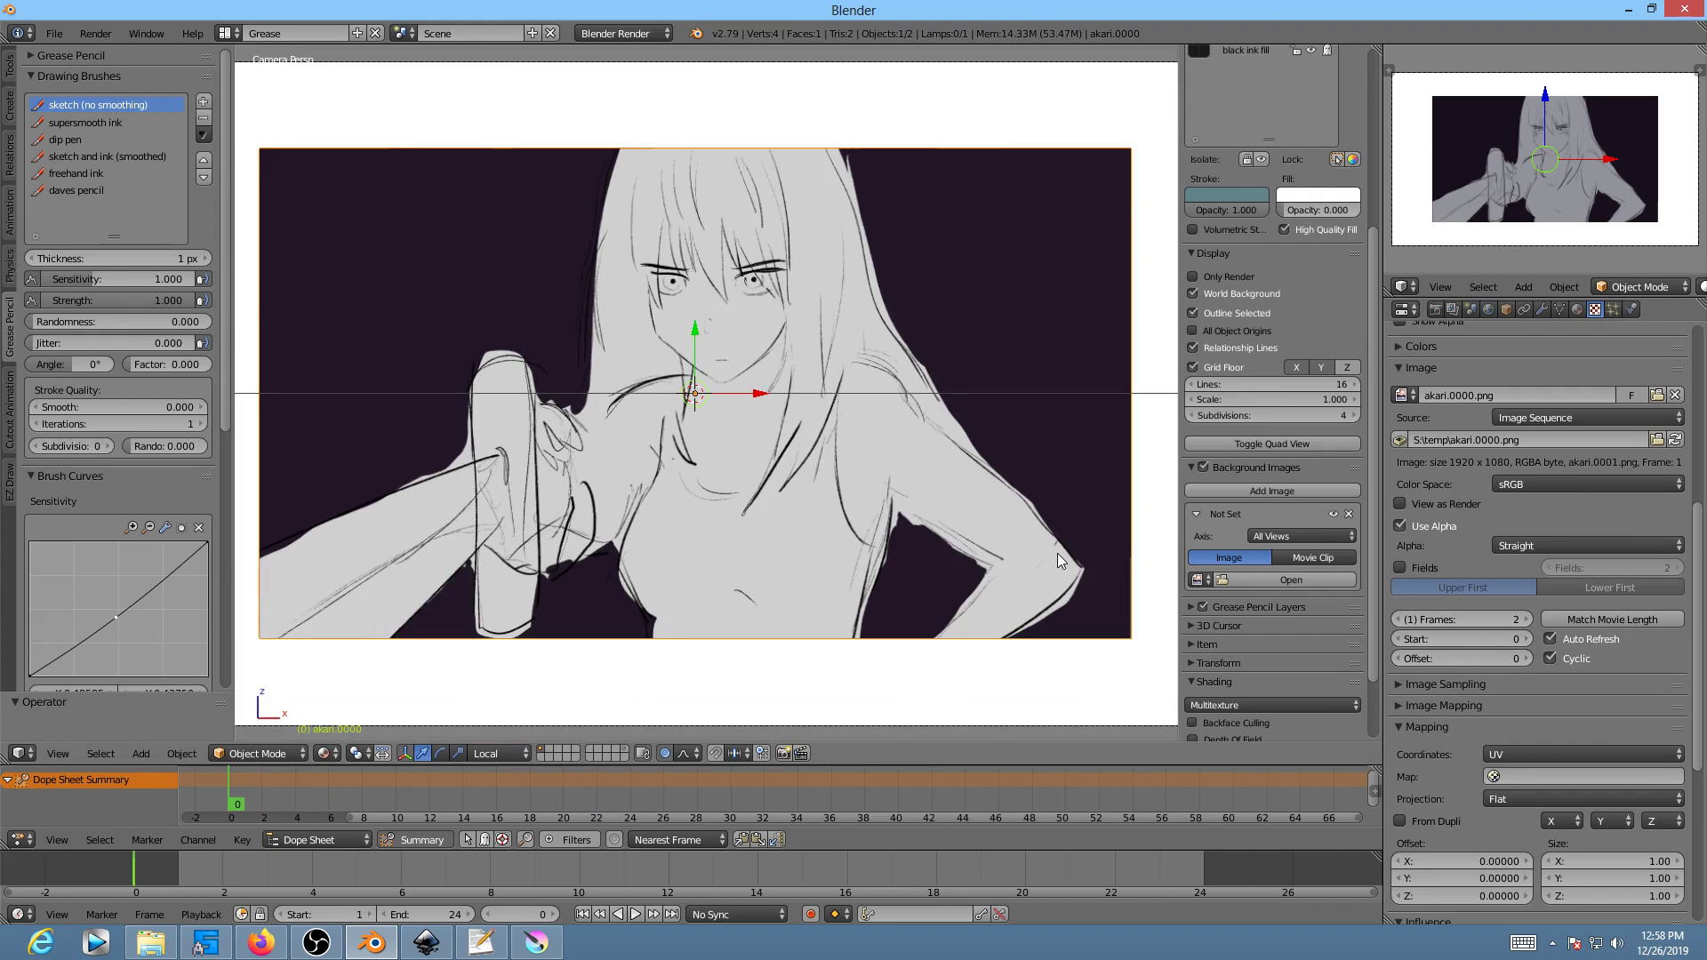
Step: Replay and scrub the first frames back to frame 0 to examine how the cyclic sequence behaves
{"action": "key", "text": "alt+a"}
{"action": "mouse_move", "coordinate": [283, 806]}
{"action": "left_mouse_down"}
{"action": "mouse_move", "coordinate": [658, 776]}
{"action": "mouse_move", "coordinate": [417, 771]}
{"action": "mouse_move", "coordinate": [235, 800]}
{"action": "left_mouse_up"}
{"action": "key", "text": "alt+a"}
{"action": "key", "text": "alt+a"}
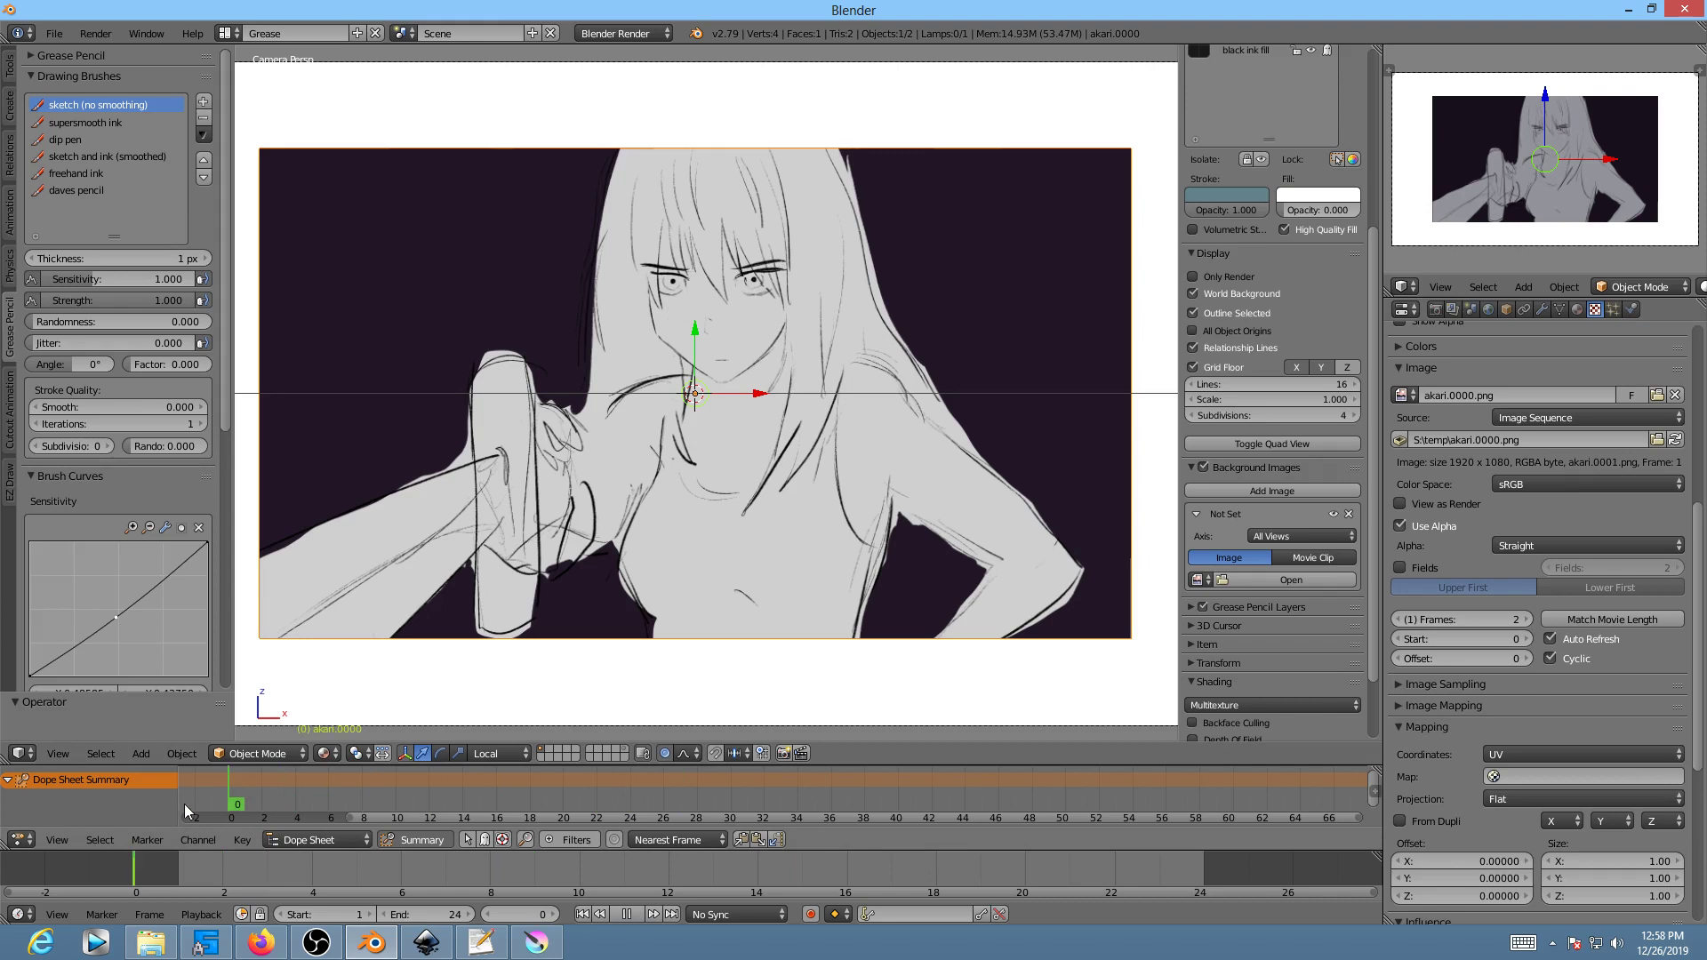
{"action": "key", "text": "alt+a"}
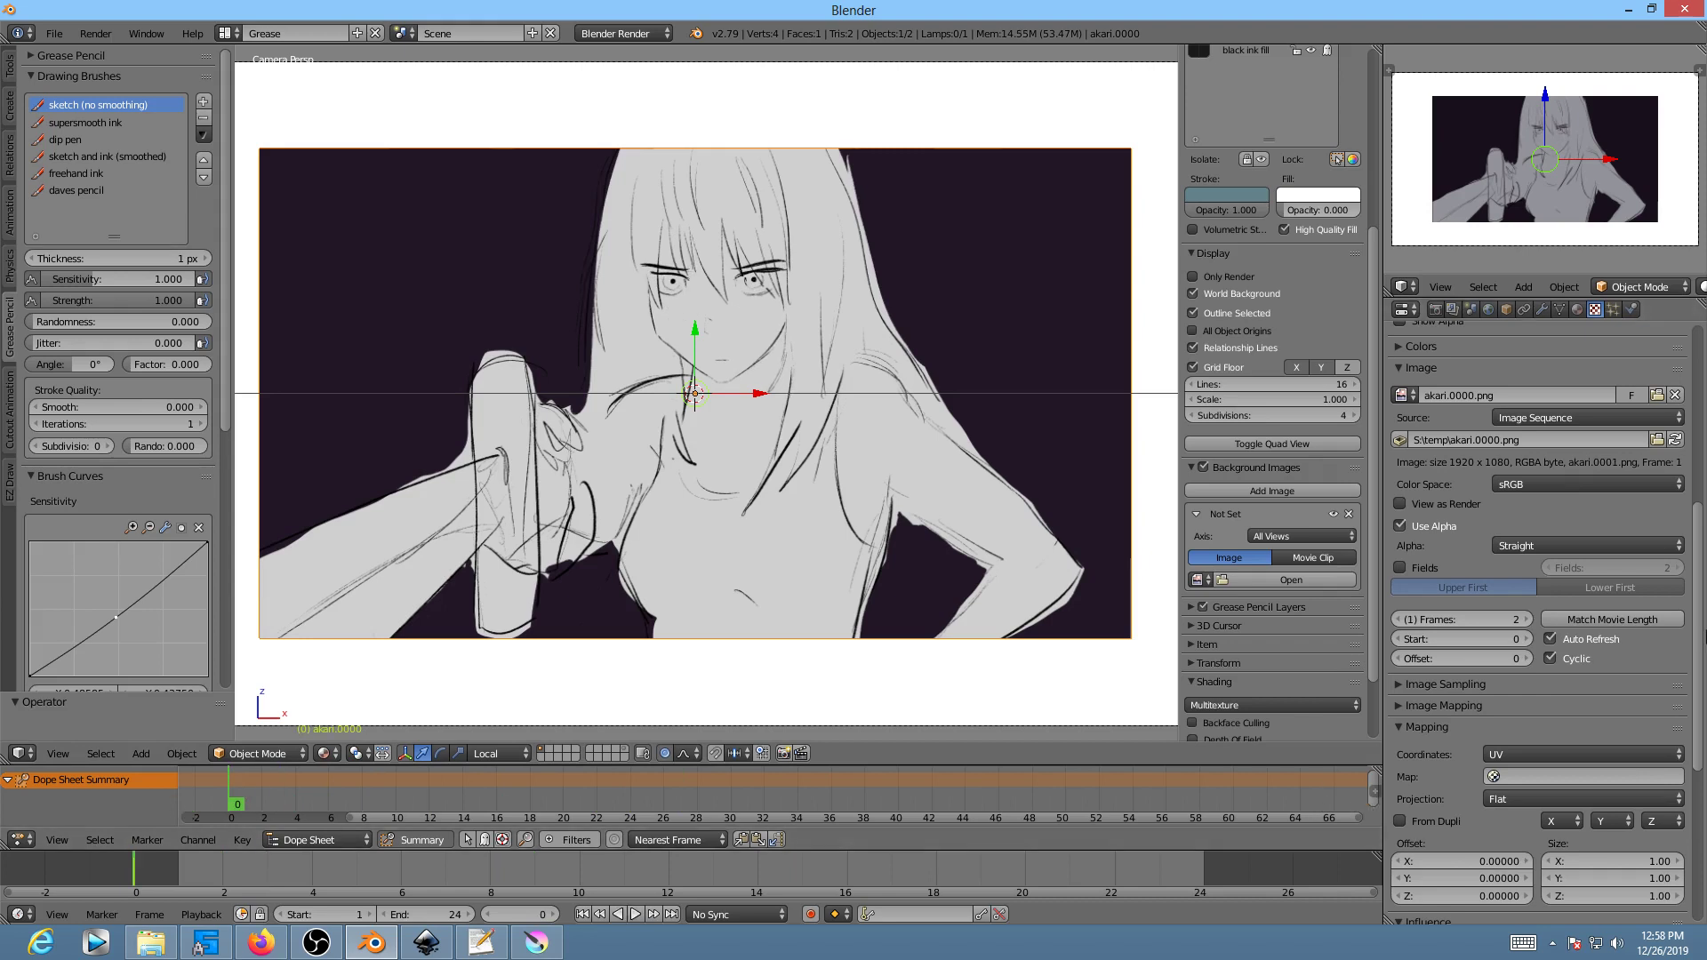
Step: Disable Cyclic and keyframe the image sequence's offset at 1 on frame 0
{"action": "left_click", "coordinate": [1550, 658]}
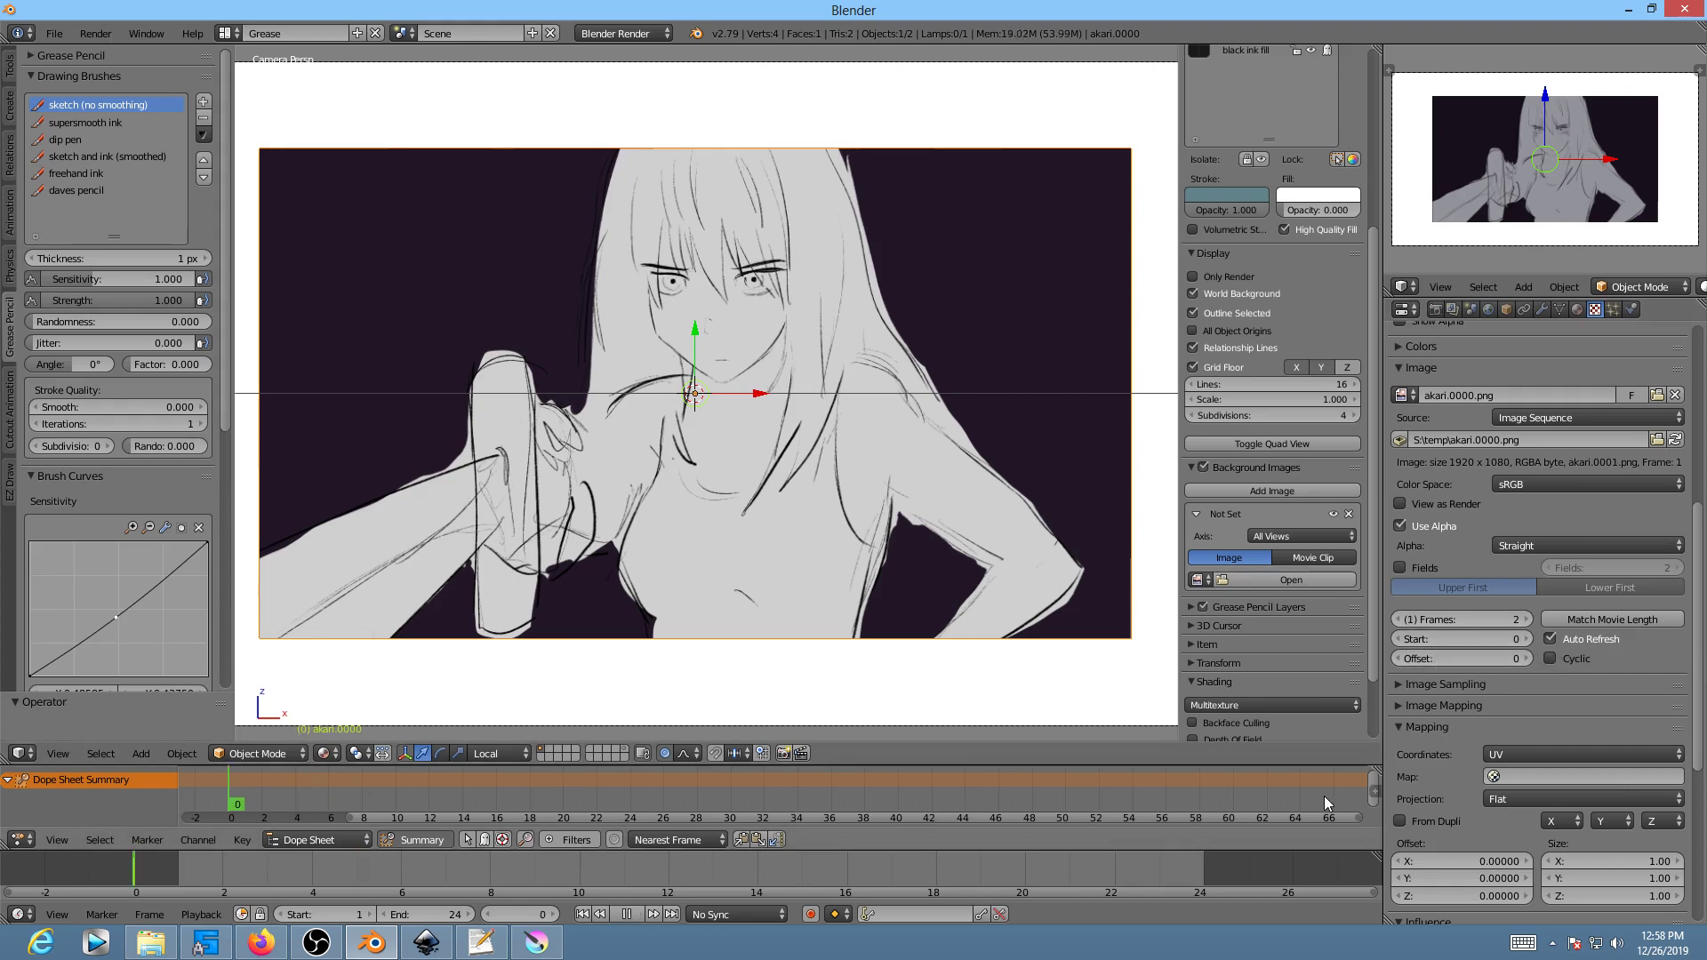
{"action": "left_click", "coordinate": [1527, 659]}
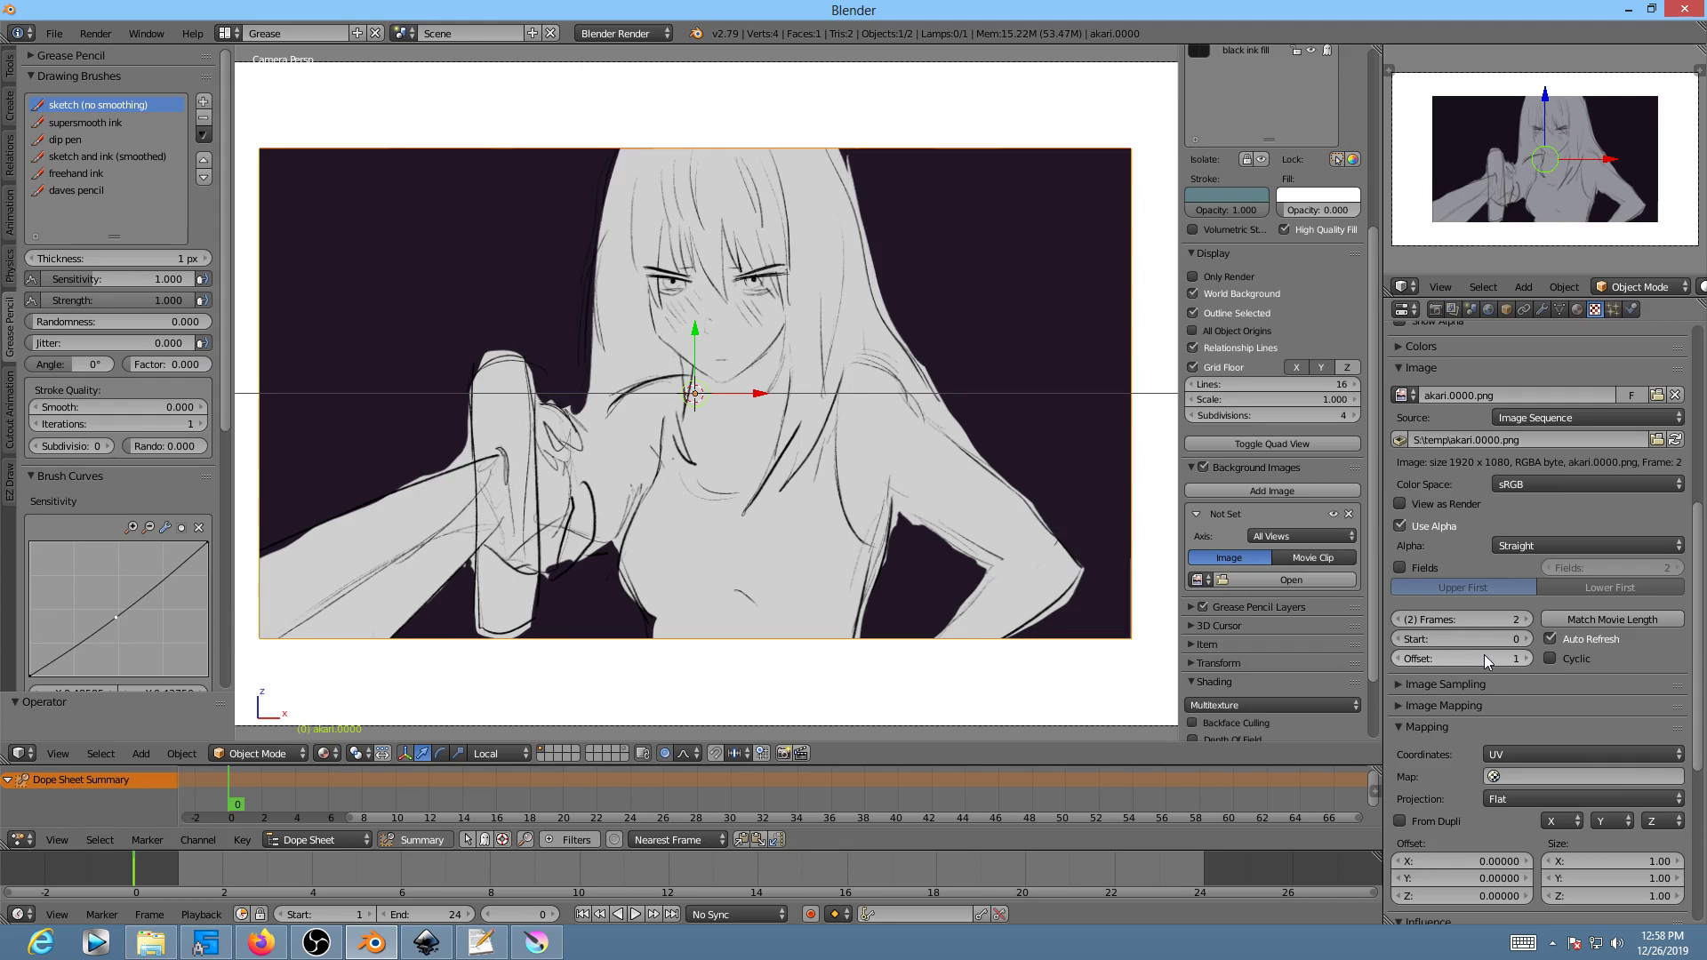
{"action": "key", "text": "i"}
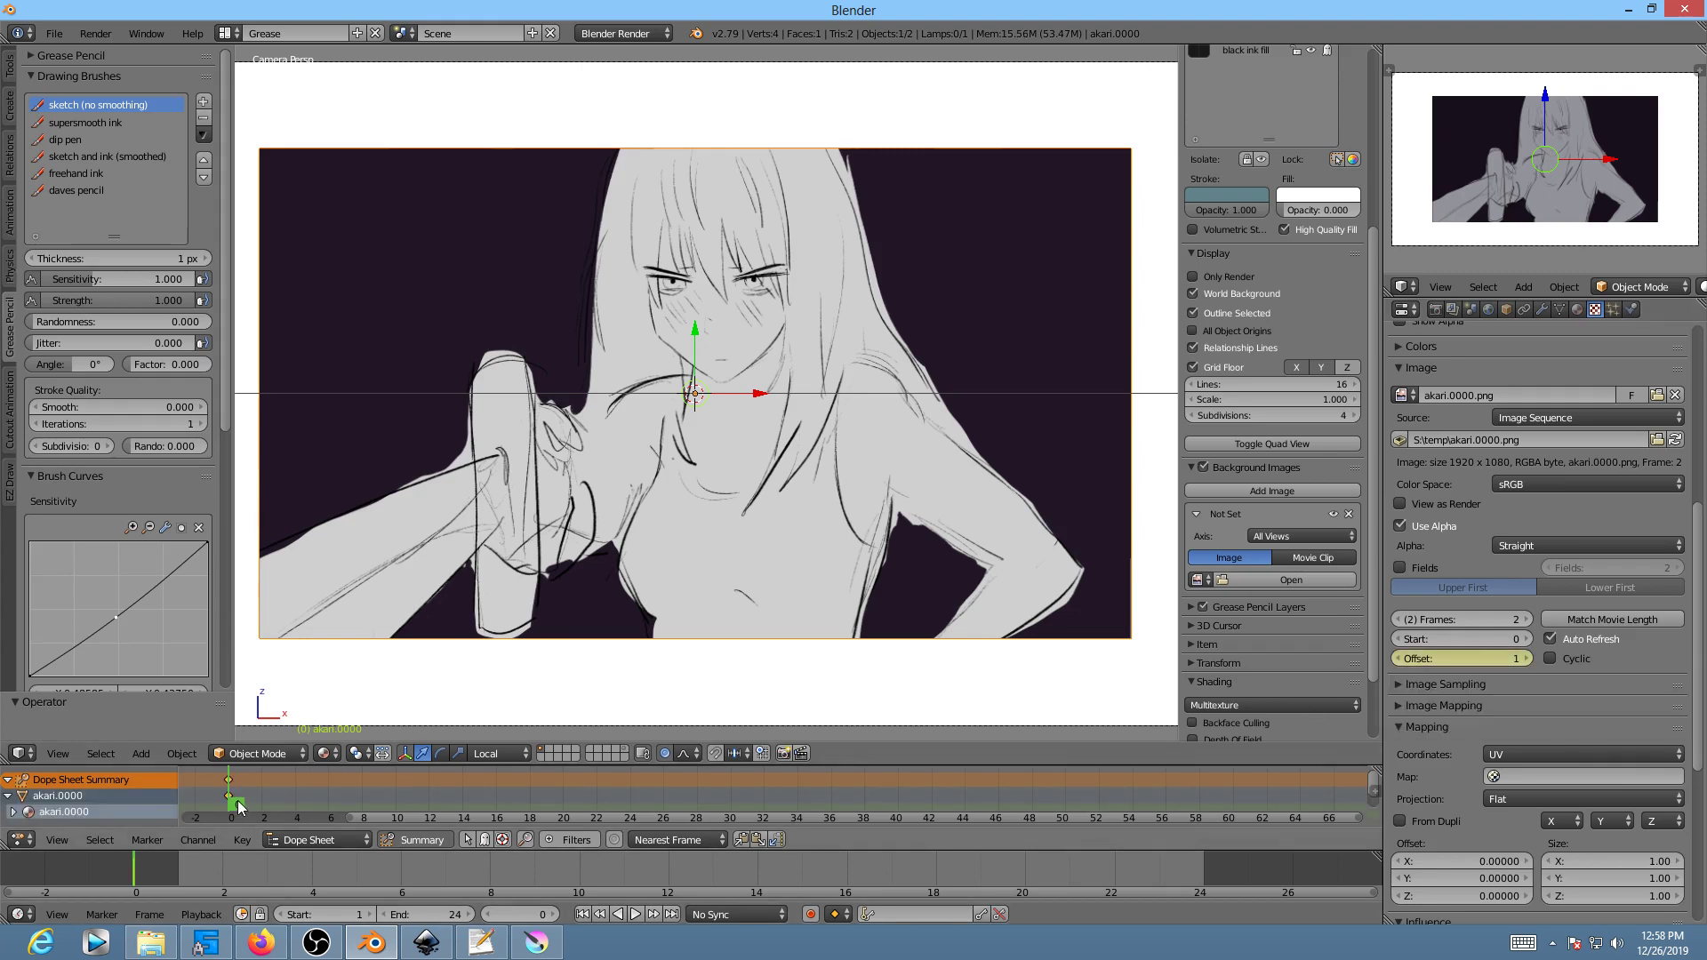
Step: Go to frame 24 and raise the image sequence's offset to 3
{"action": "key", "text": "alt+a"}
{"action": "left_click", "coordinate": [627, 795]}
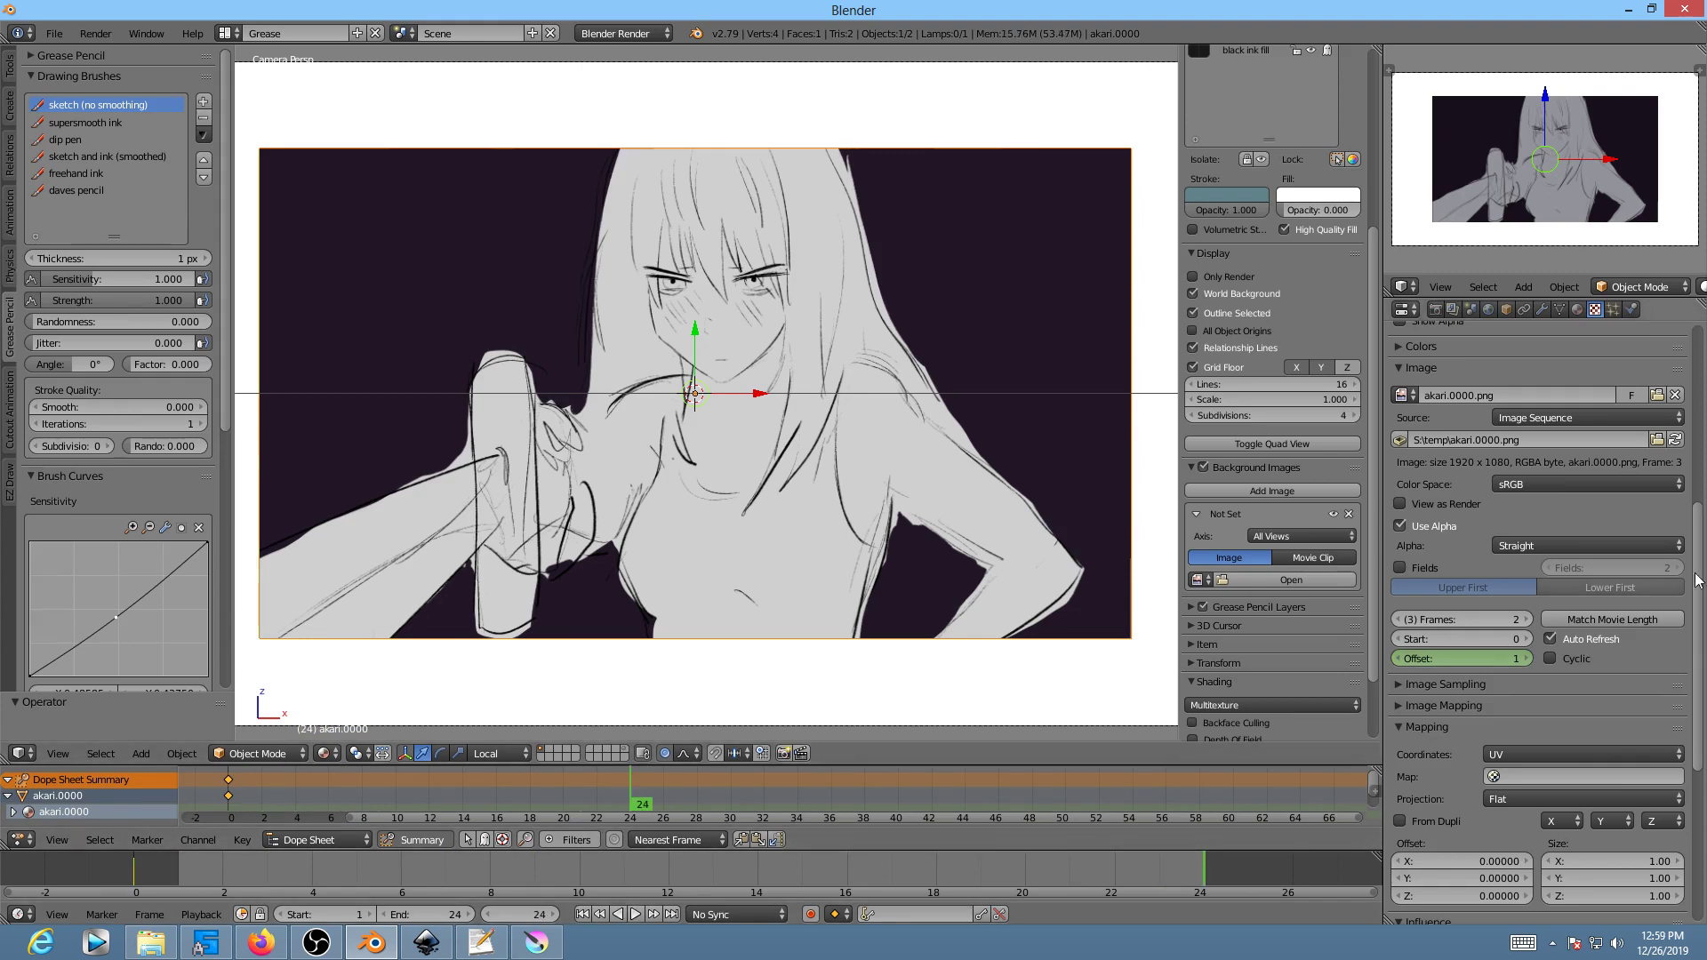
{"action": "left_click", "coordinate": [1524, 658]}
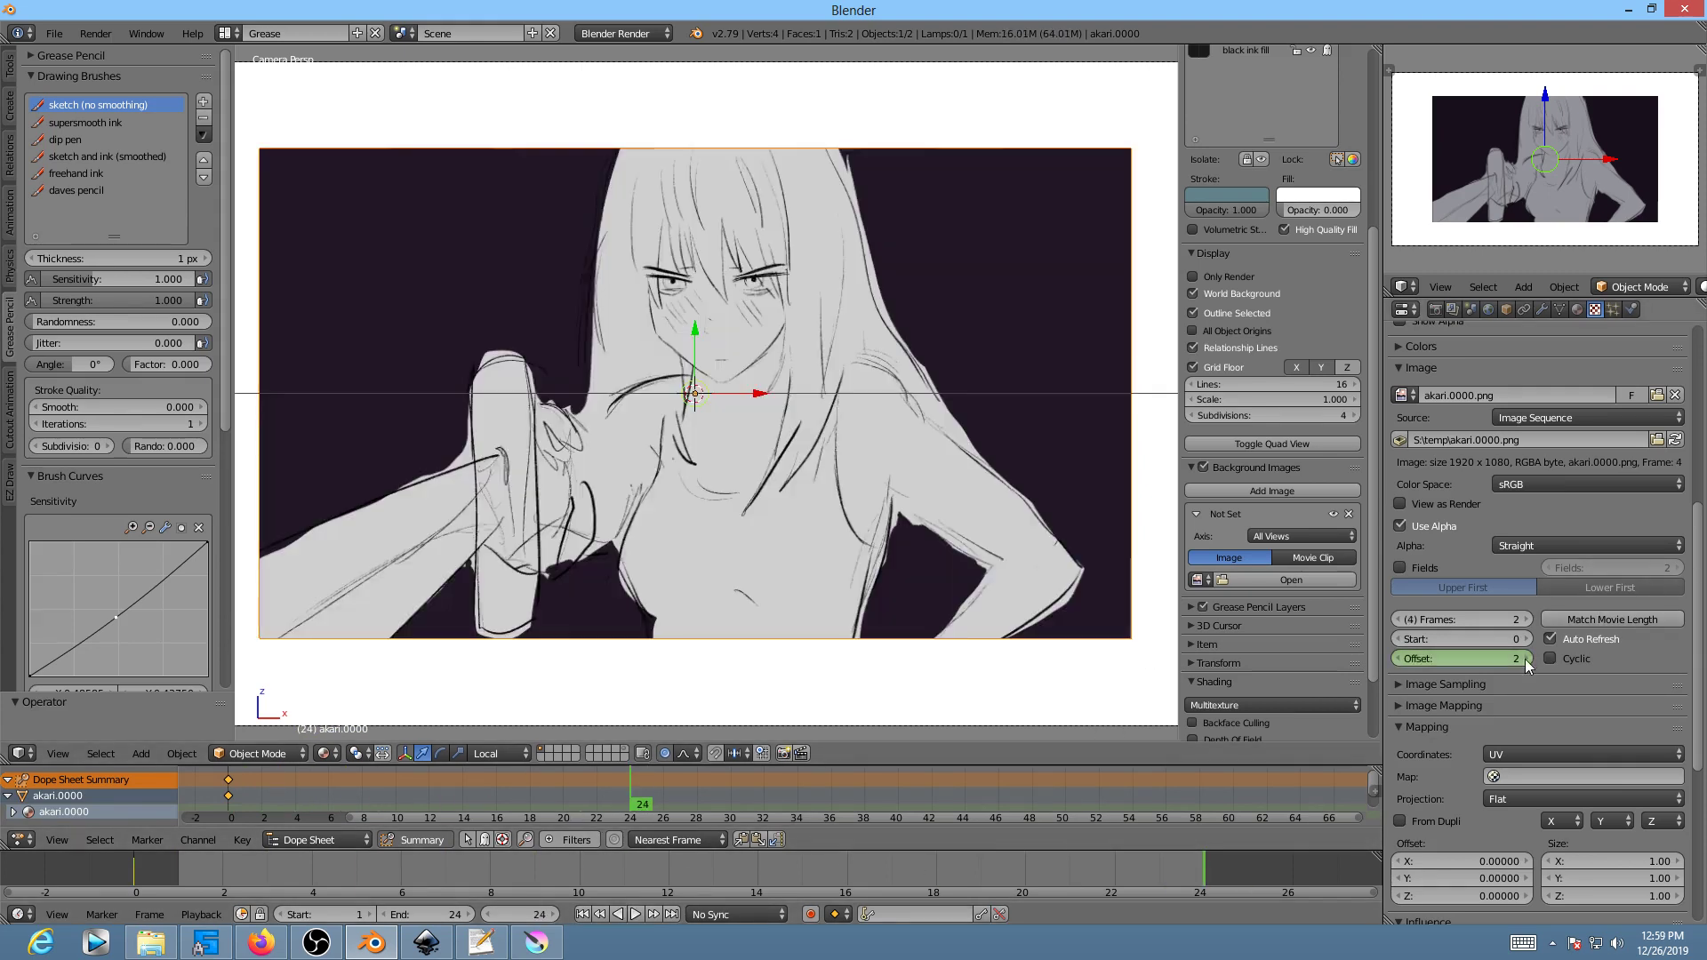
{"action": "left_click", "coordinate": [1525, 659]}
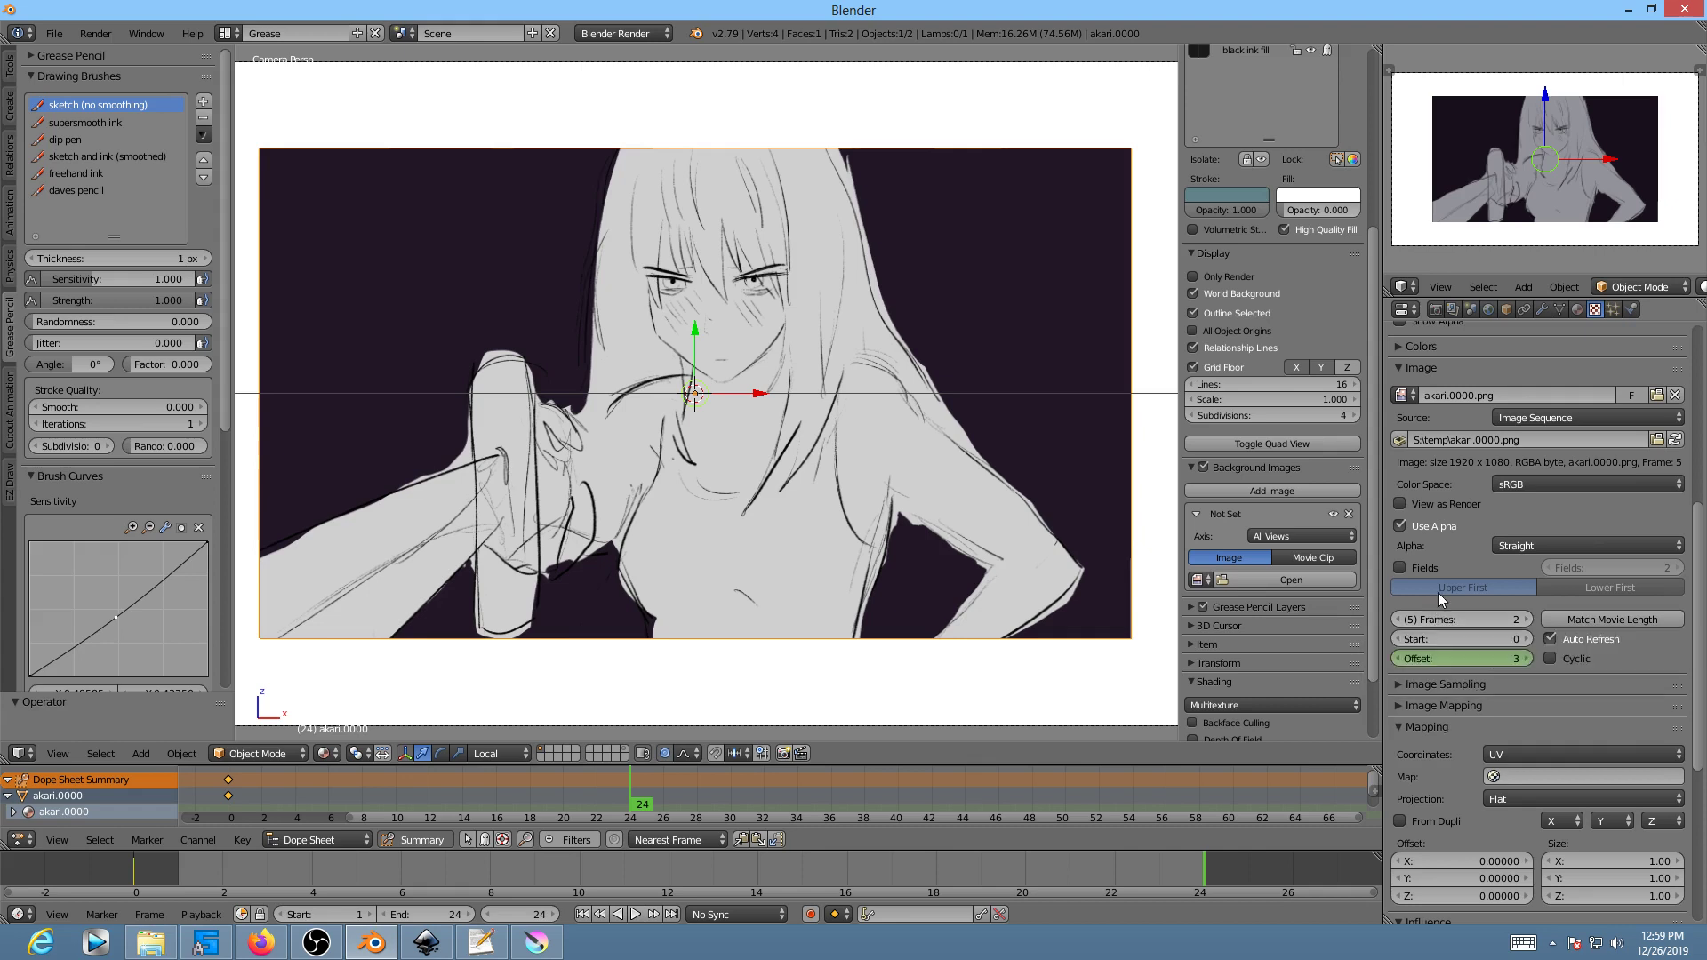
Step: Set the image sequence's number of frames to 1 and scrub the timeline, ending on frame 24
{"action": "left_click", "coordinate": [1397, 620]}
{"action": "left_click_drag", "start_coordinate": [715, 814], "coordinate": [194, 820]}
{"action": "left_click", "coordinate": [626, 796]}
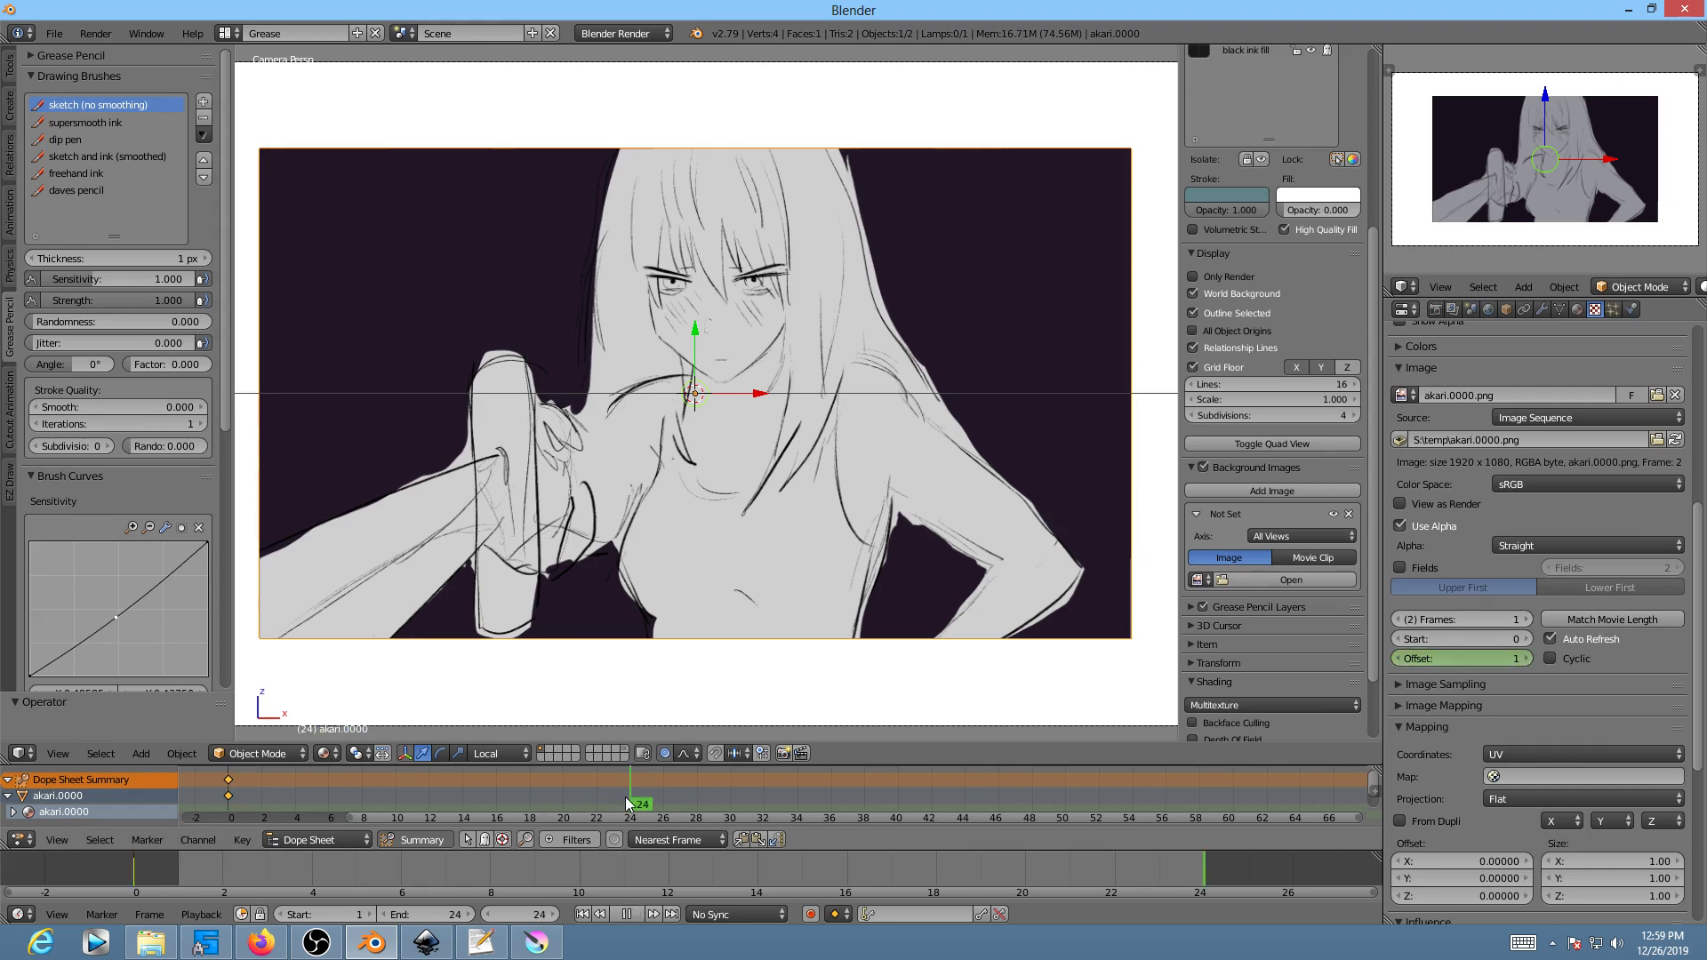
Step: Step the image sequence's offset between 2 and 0 on frame 24 to compare the displayed drawings, and return to frame 0
{"action": "left_click", "coordinate": [1527, 659]}
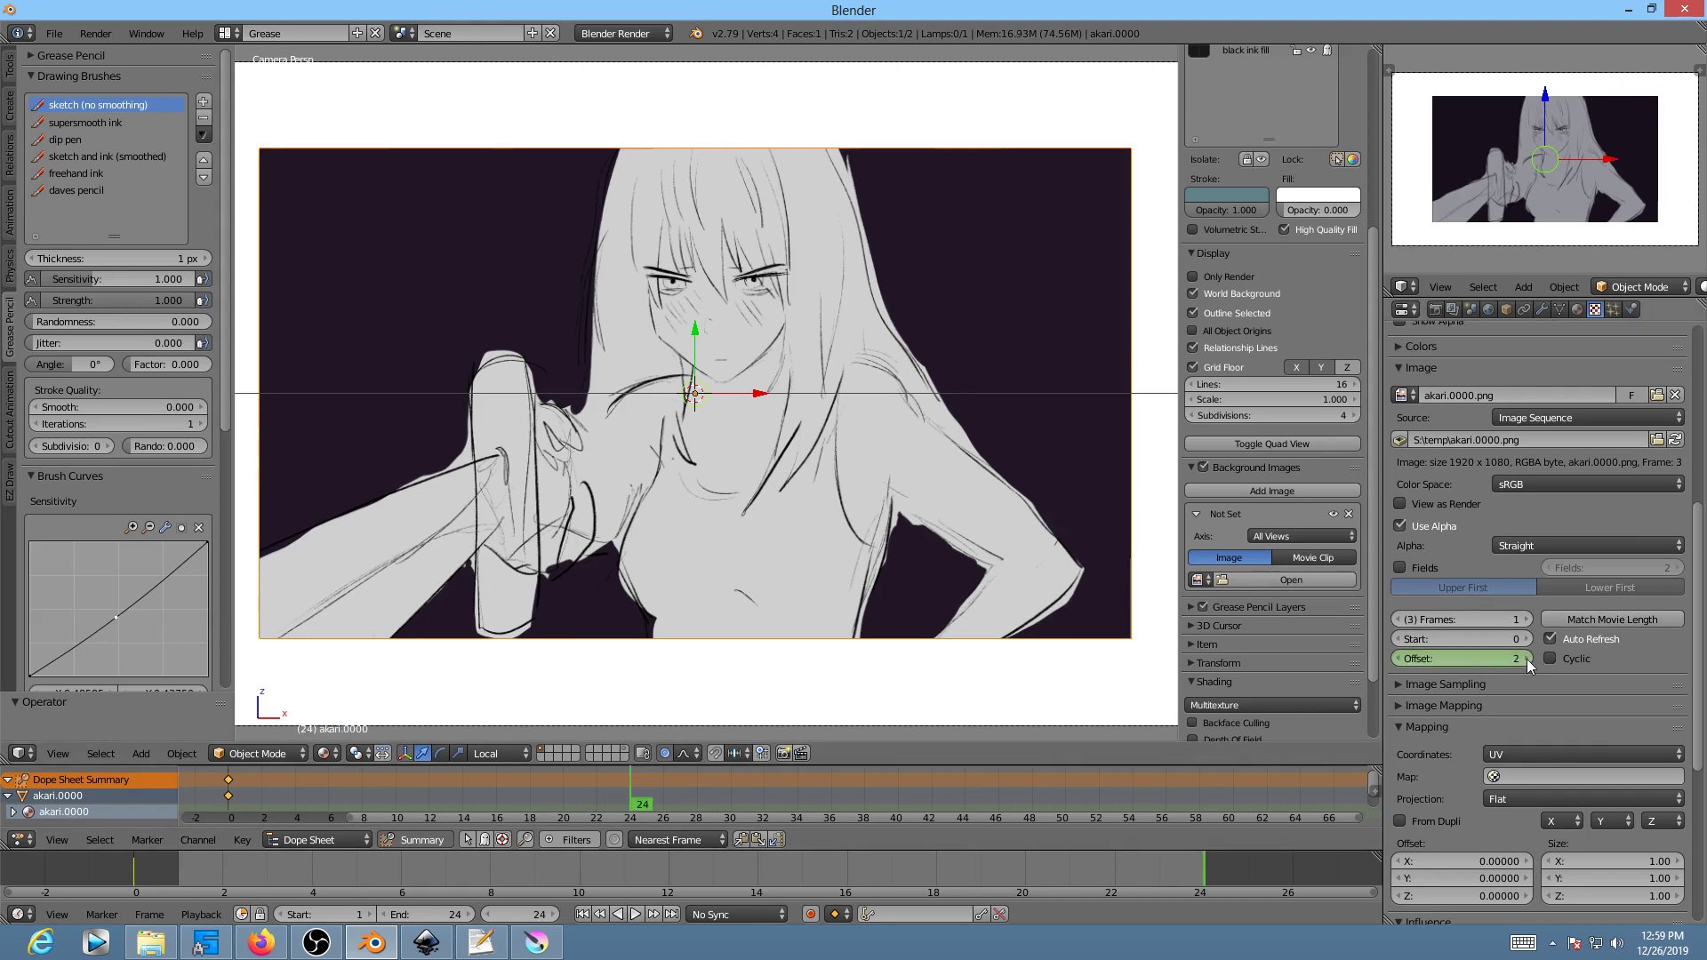
{"action": "left_click", "coordinate": [1401, 658]}
{"action": "left_click", "coordinate": [1401, 658]}
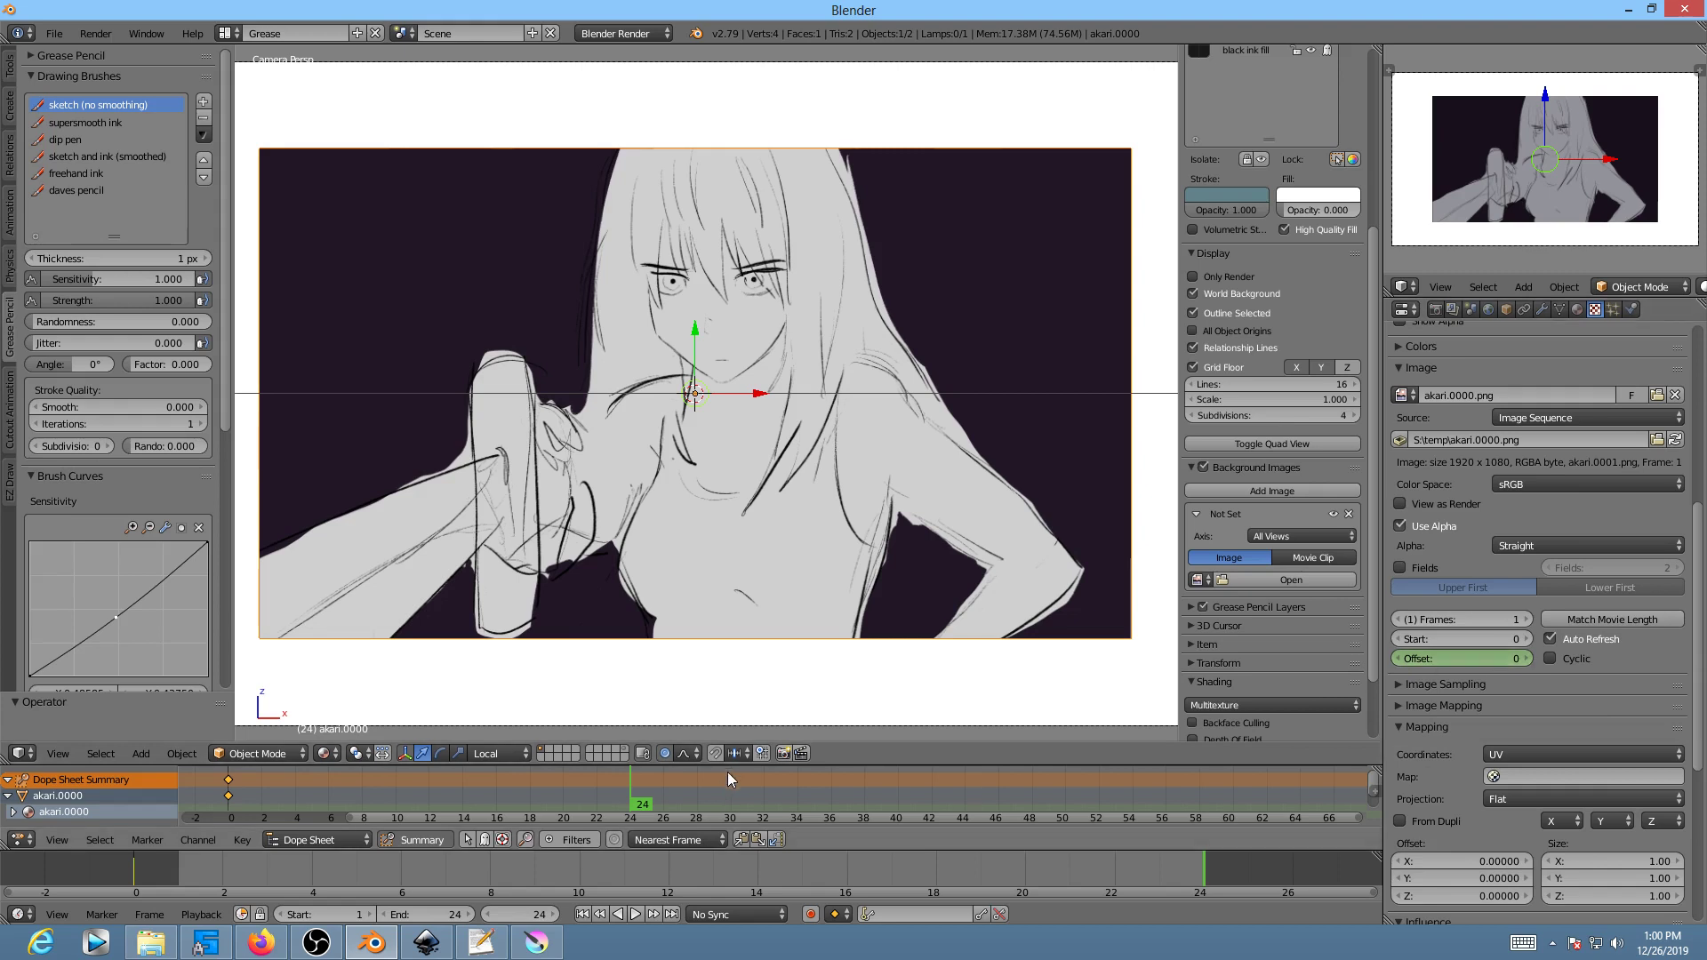
{"action": "left_click_drag", "start_coordinate": [585, 798], "coordinate": [630, 798]}
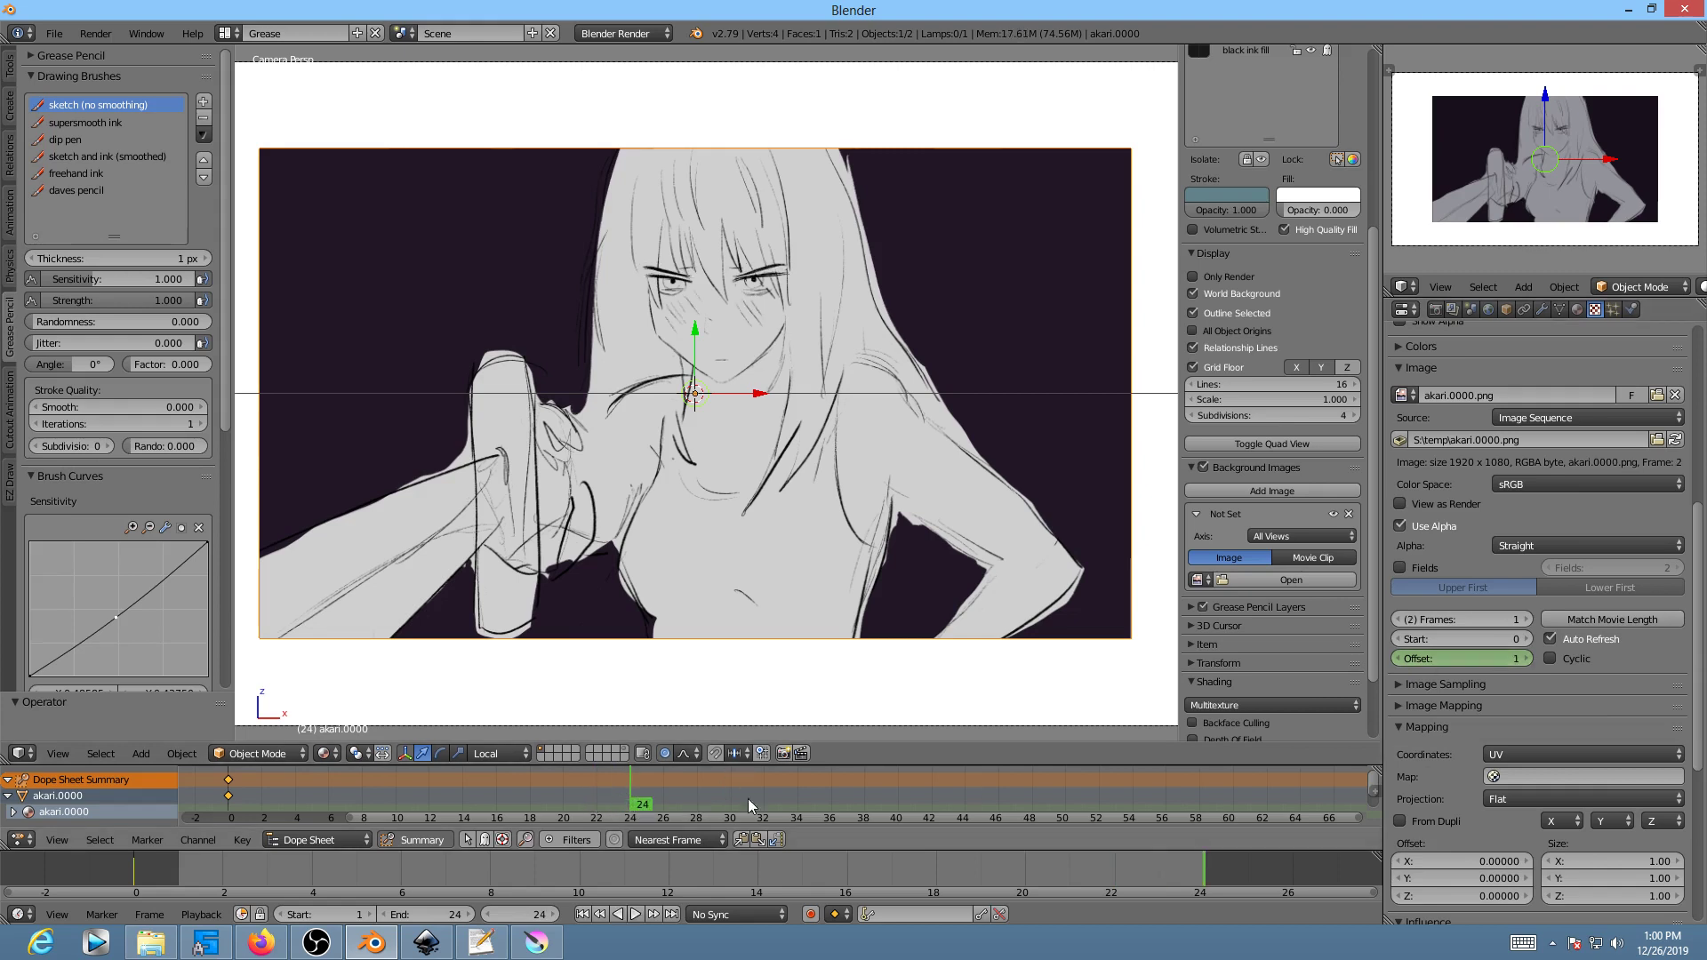
{"action": "left_click", "coordinate": [1524, 658]}
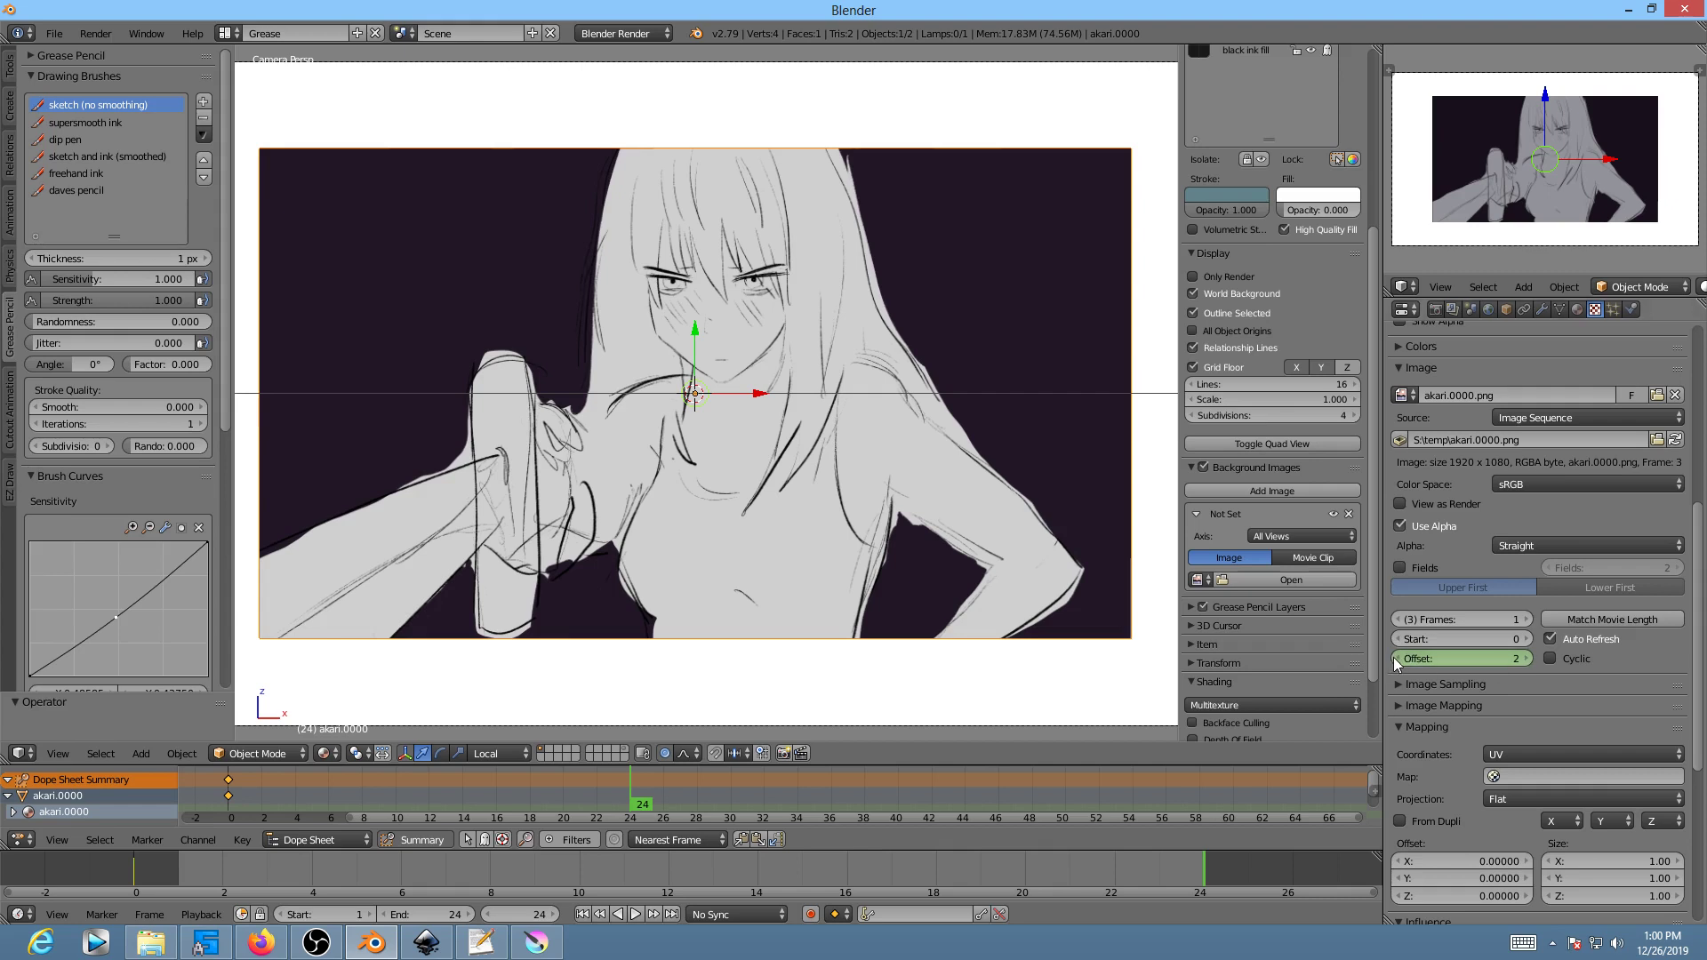
{"action": "double_click", "coordinate": [1397, 660]}
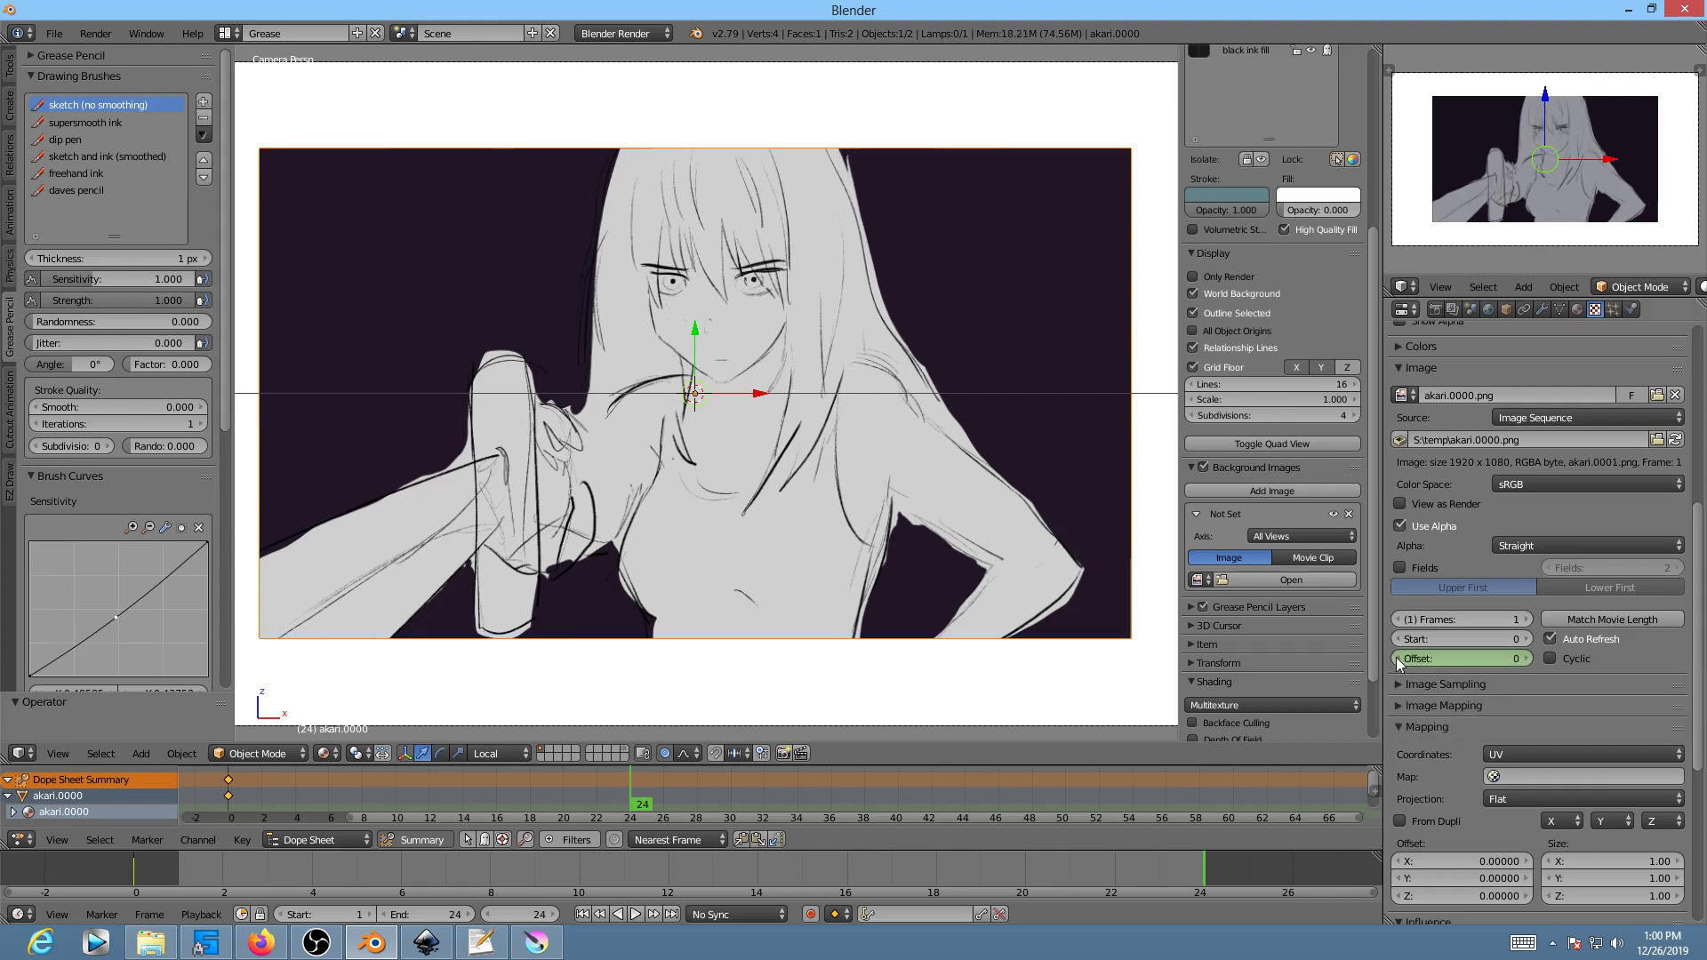
{"action": "key", "text": "shift+Left"}
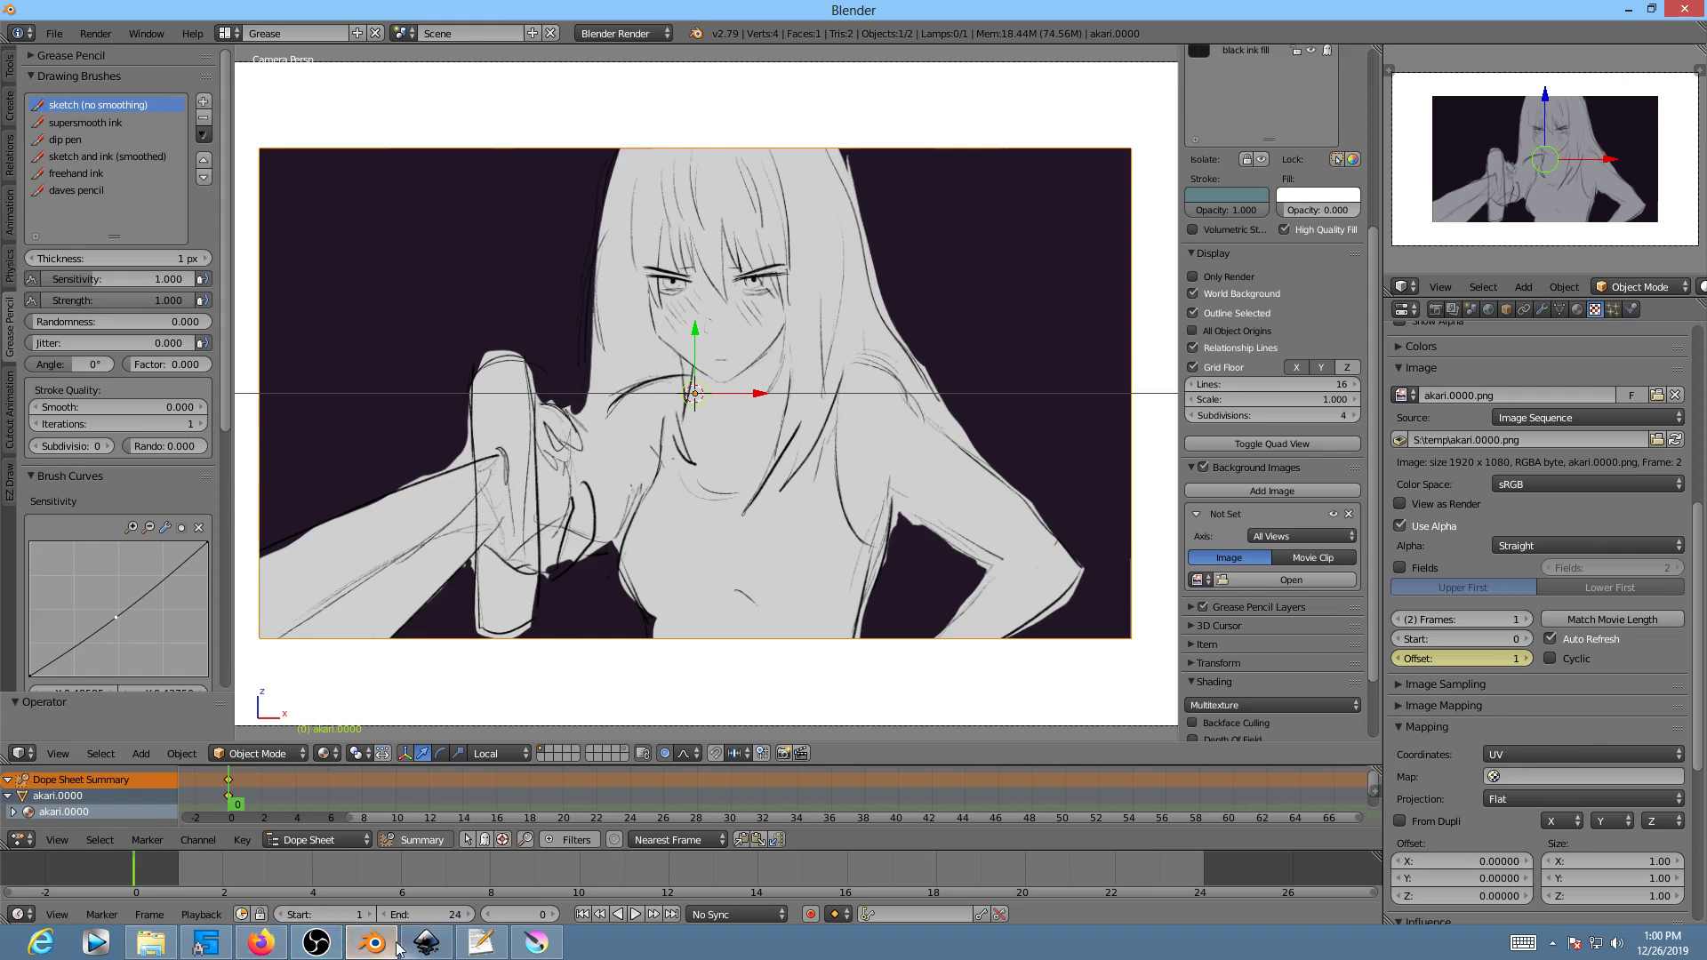
Step: Preview akari.0000.png from the S:\temp folder in Windows Photo Viewer, close the preview and return to Blender
{"action": "left_click", "coordinate": [169, 947]}
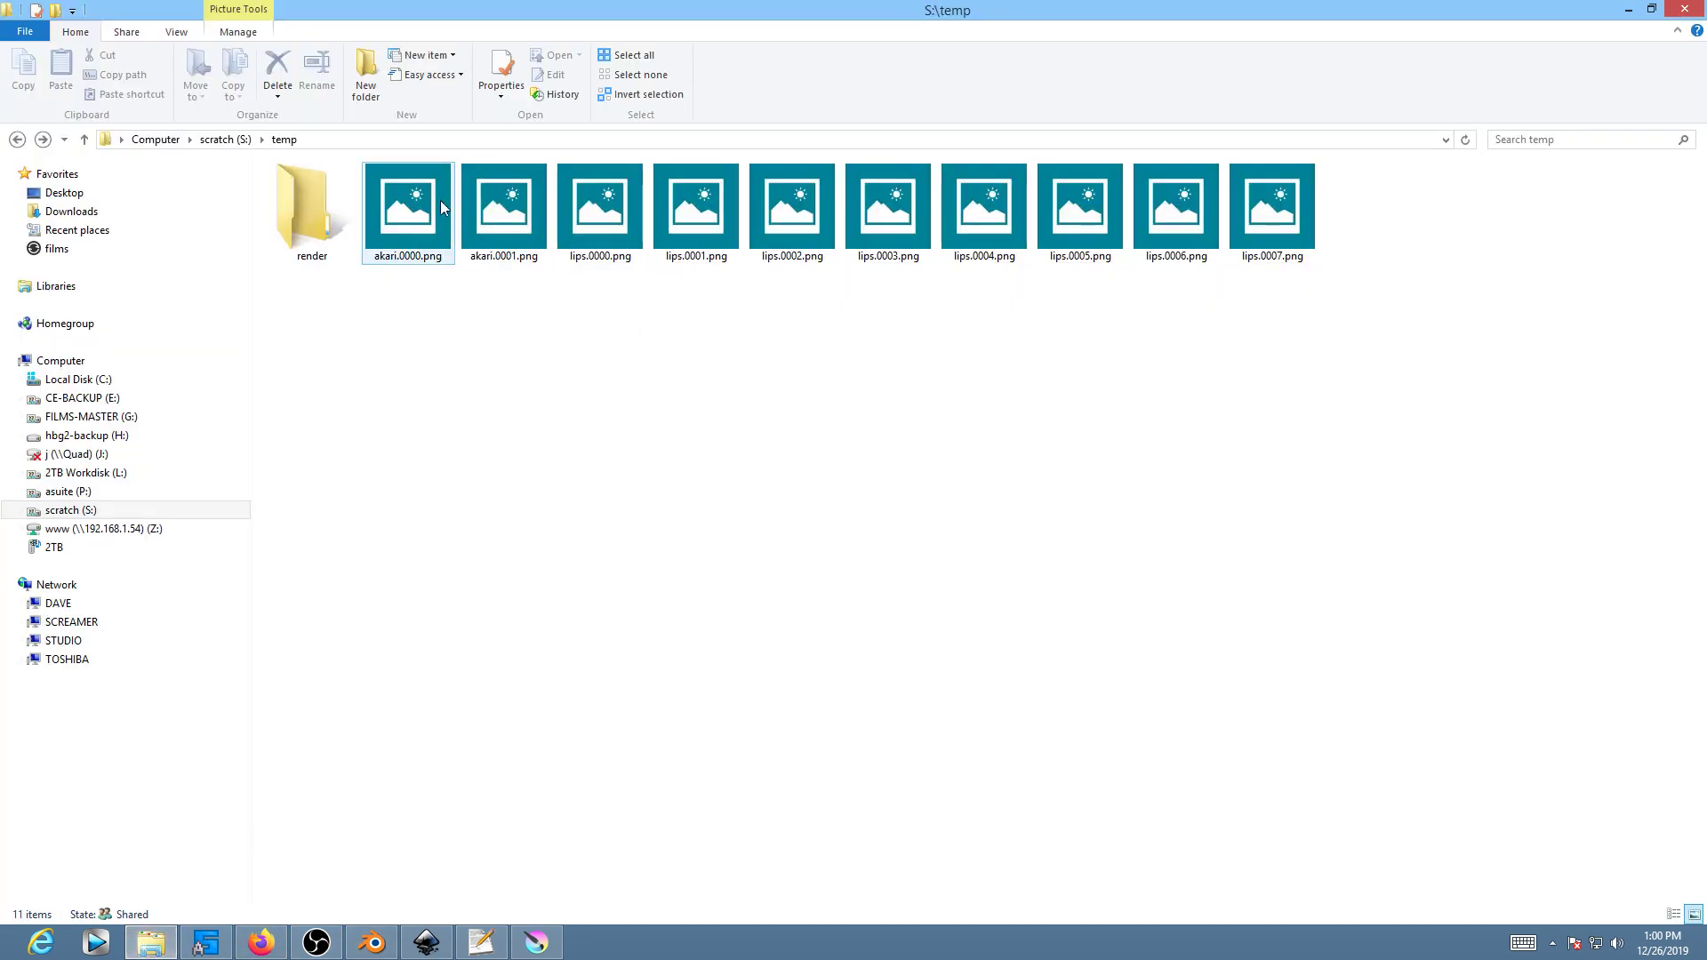
{"action": "right_click", "coordinate": [408, 196]}
{"action": "left_click", "coordinate": [460, 286]}
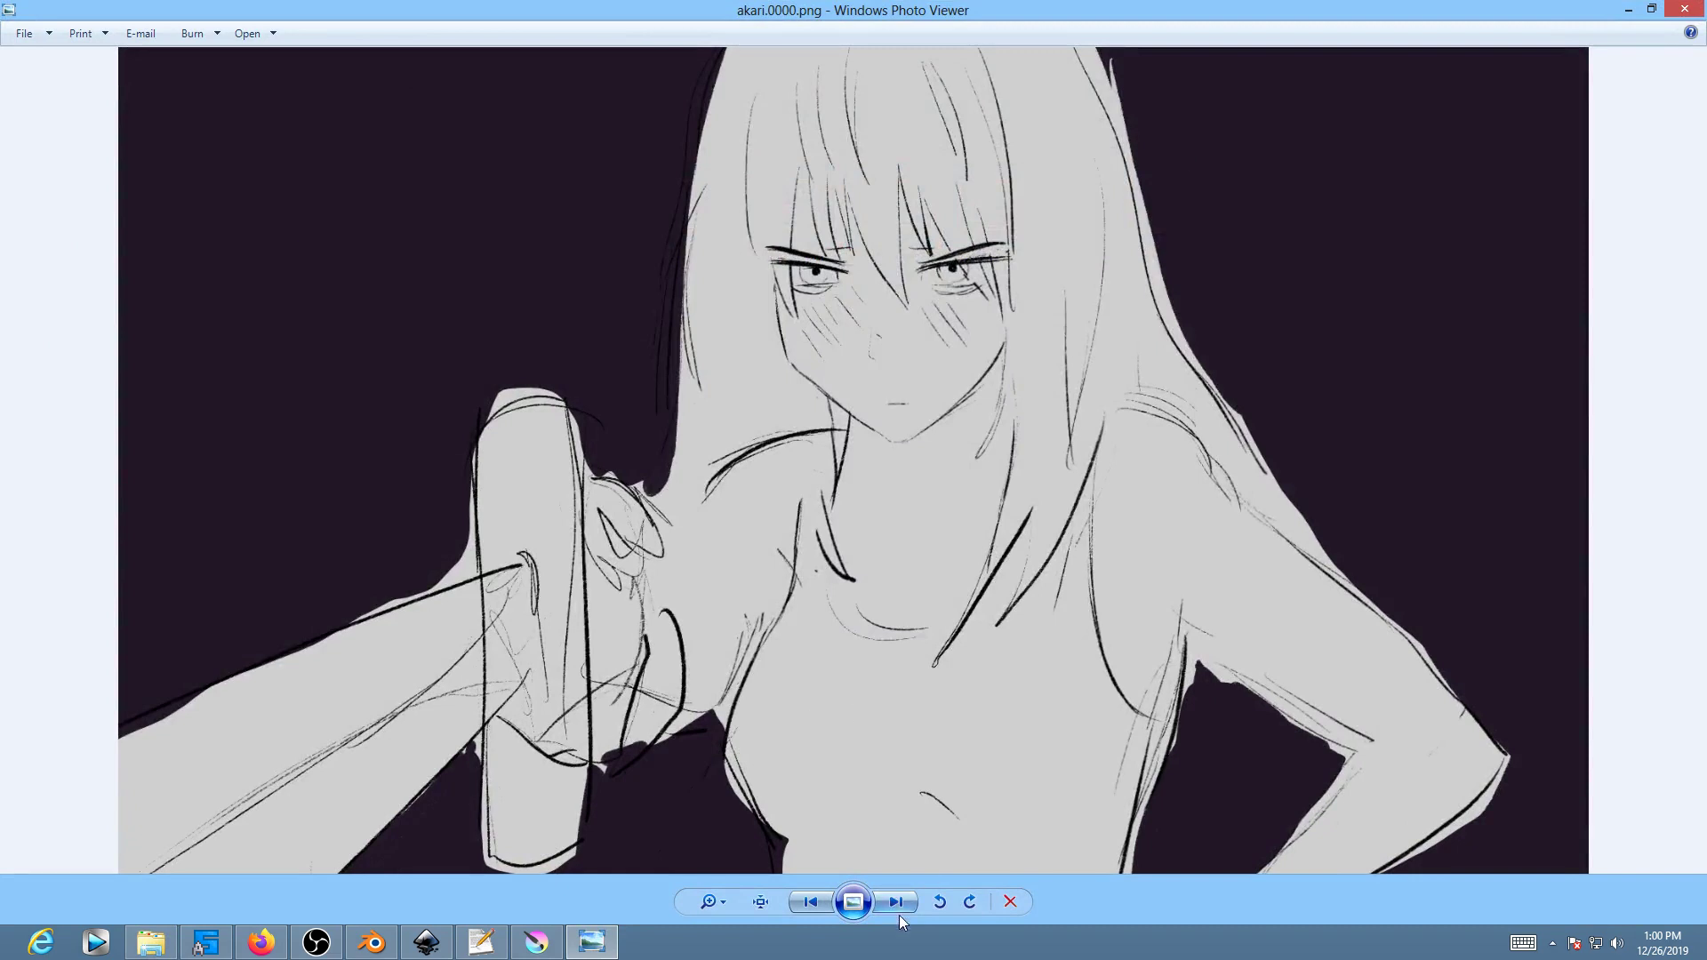
{"action": "left_click", "coordinate": [1685, 8]}
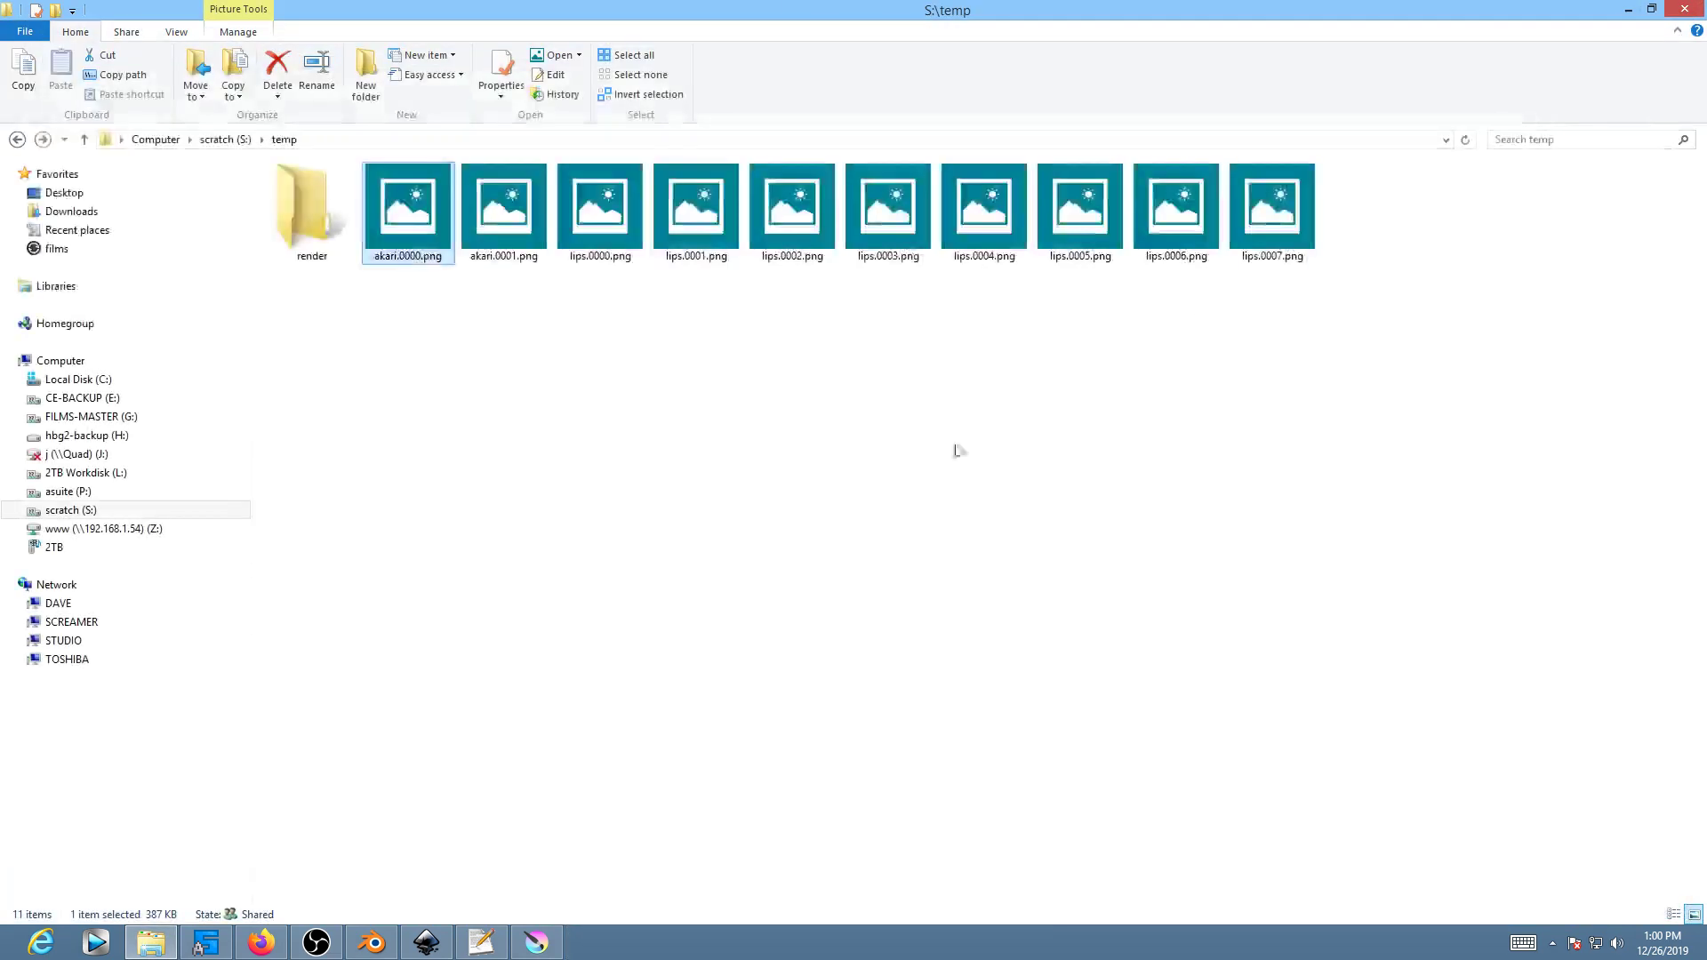
{"action": "left_click", "coordinate": [372, 942]}
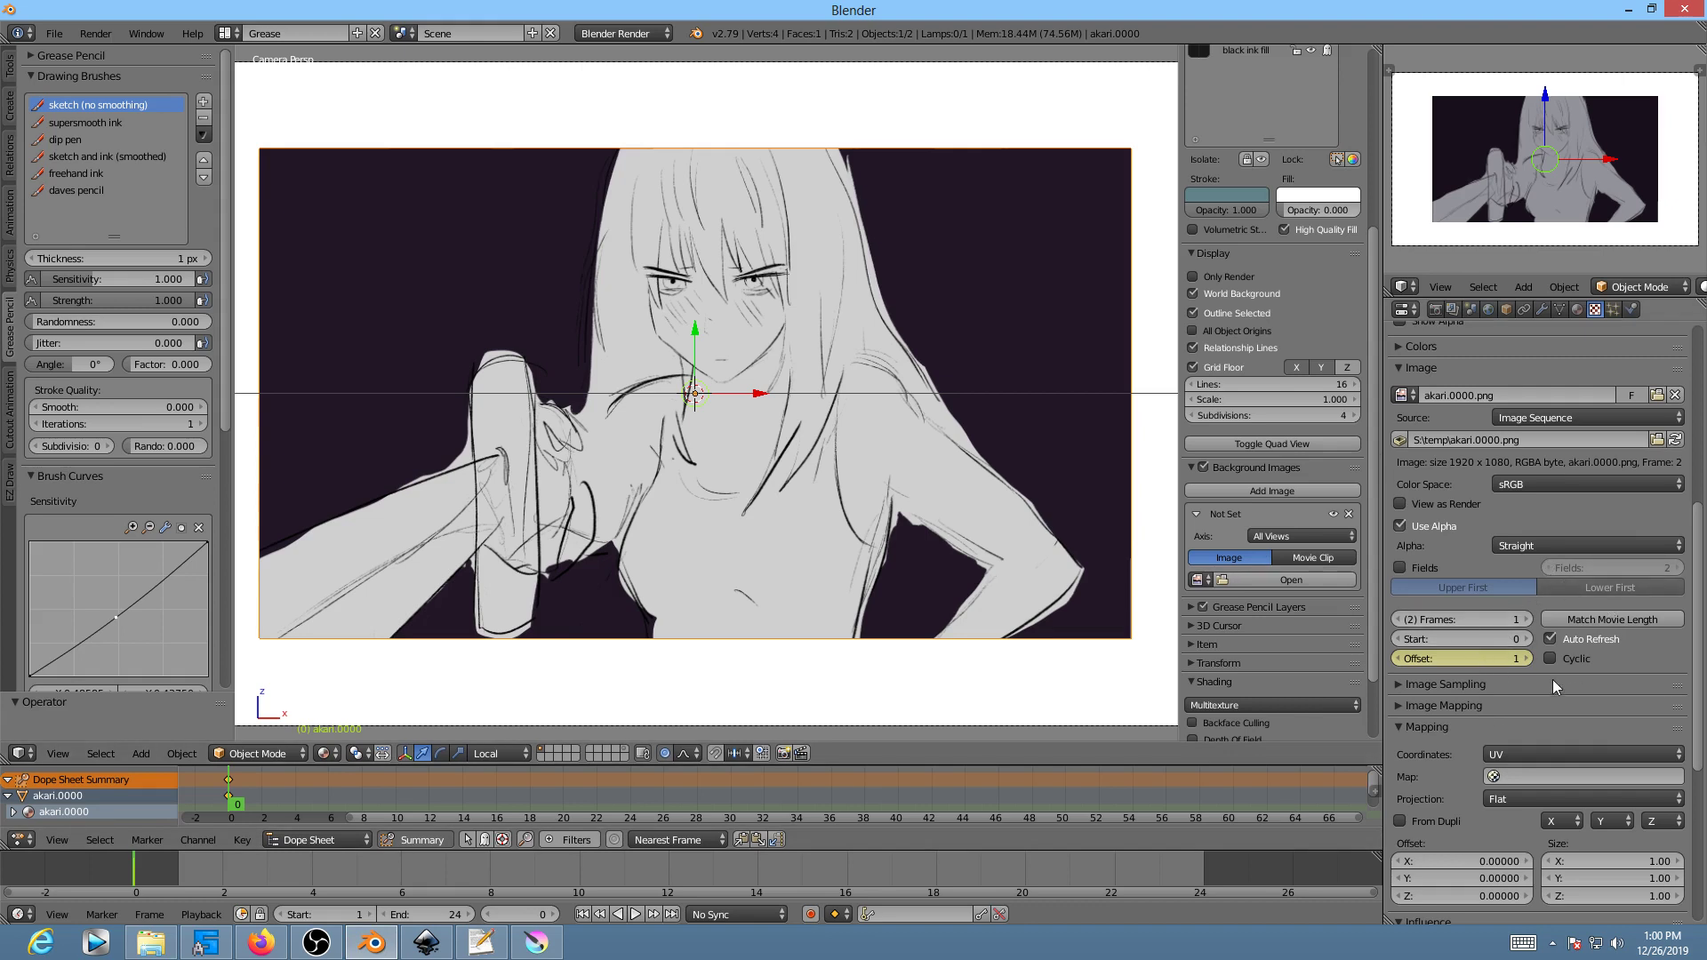
Step: Lower the image sequence's offset to 0 and keyframe that value on frame 24
{"action": "left_click", "coordinate": [1398, 658]}
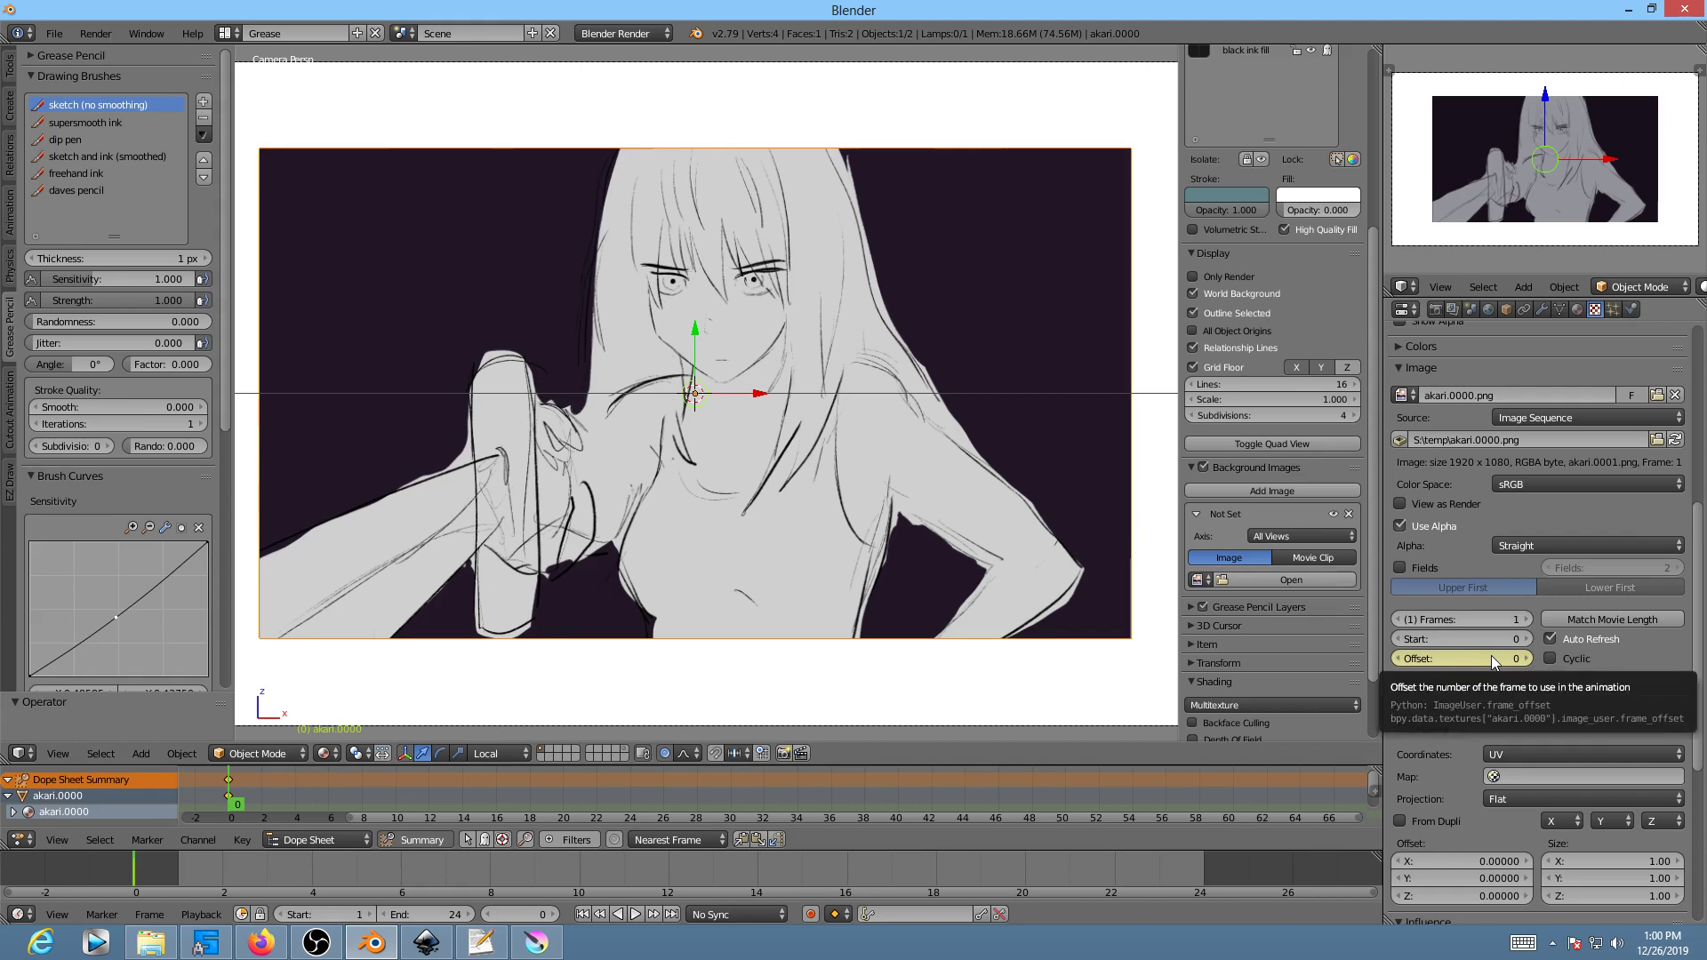
{"action": "left_click_drag", "start_coordinate": [468, 788], "coordinate": [633, 813]}
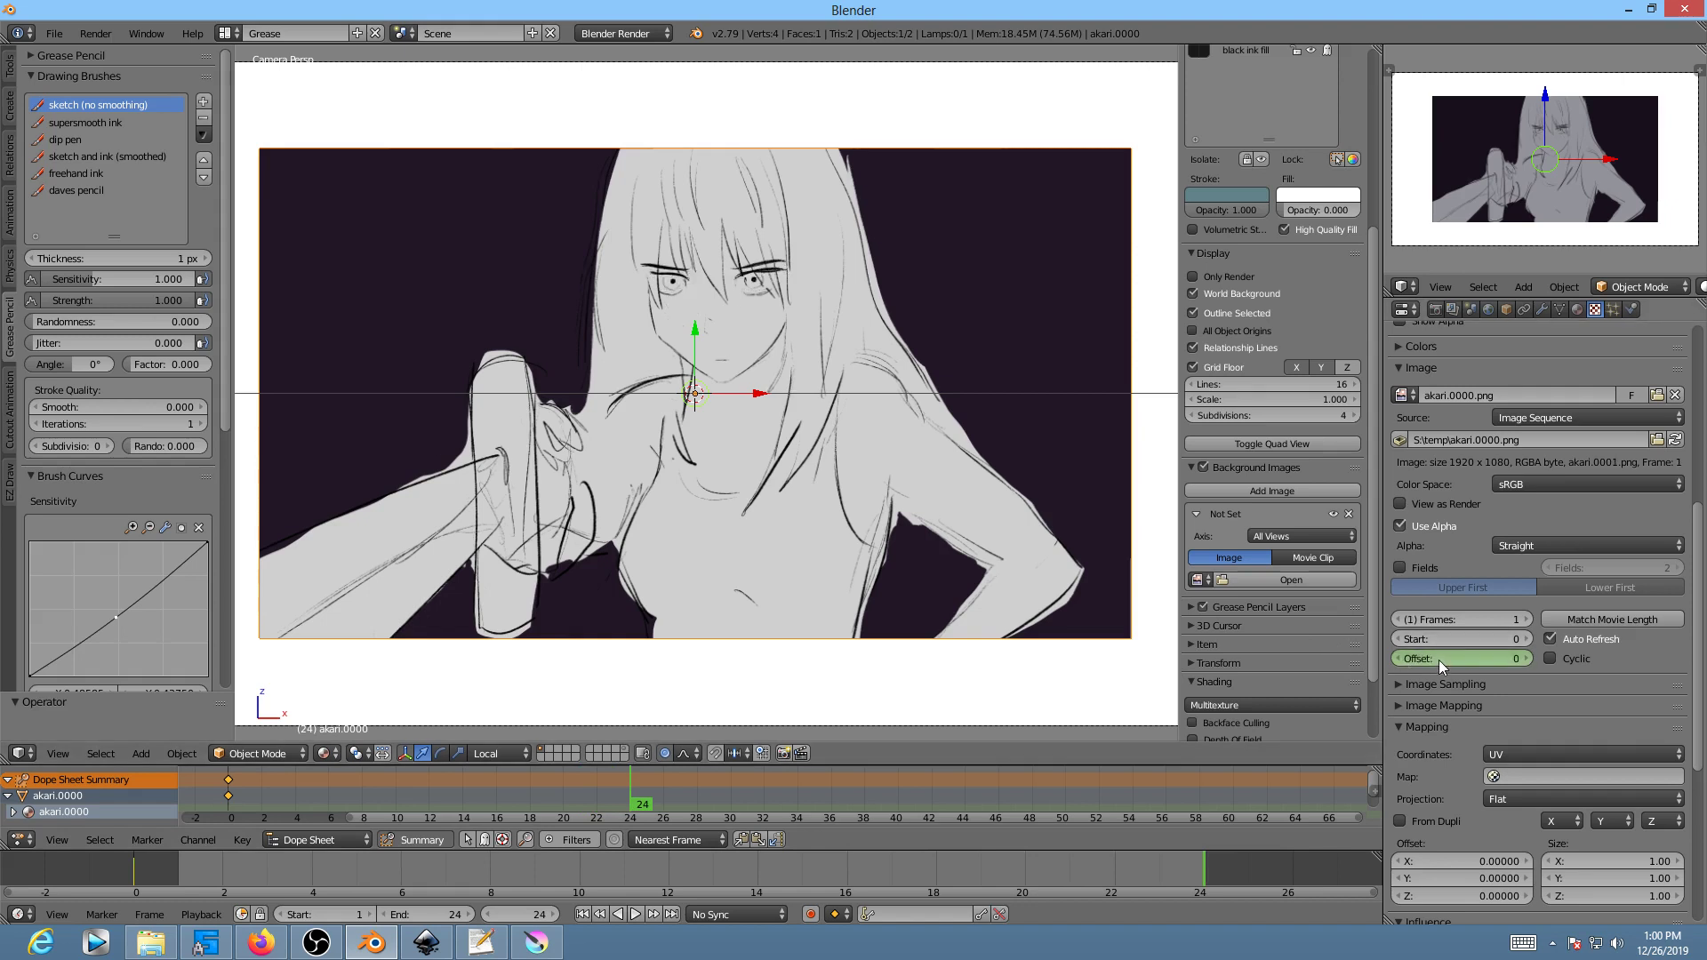
{"action": "scroll", "coordinate": [1440, 658], "scroll_direction": "down", "scroll_amount": 1, "text": "ctrl"}
{"action": "key", "text": "i"}
Step: Play and scrub the animation between frames 0 and 24 to examine where the drawing switches
{"action": "key", "text": "alt+a"}
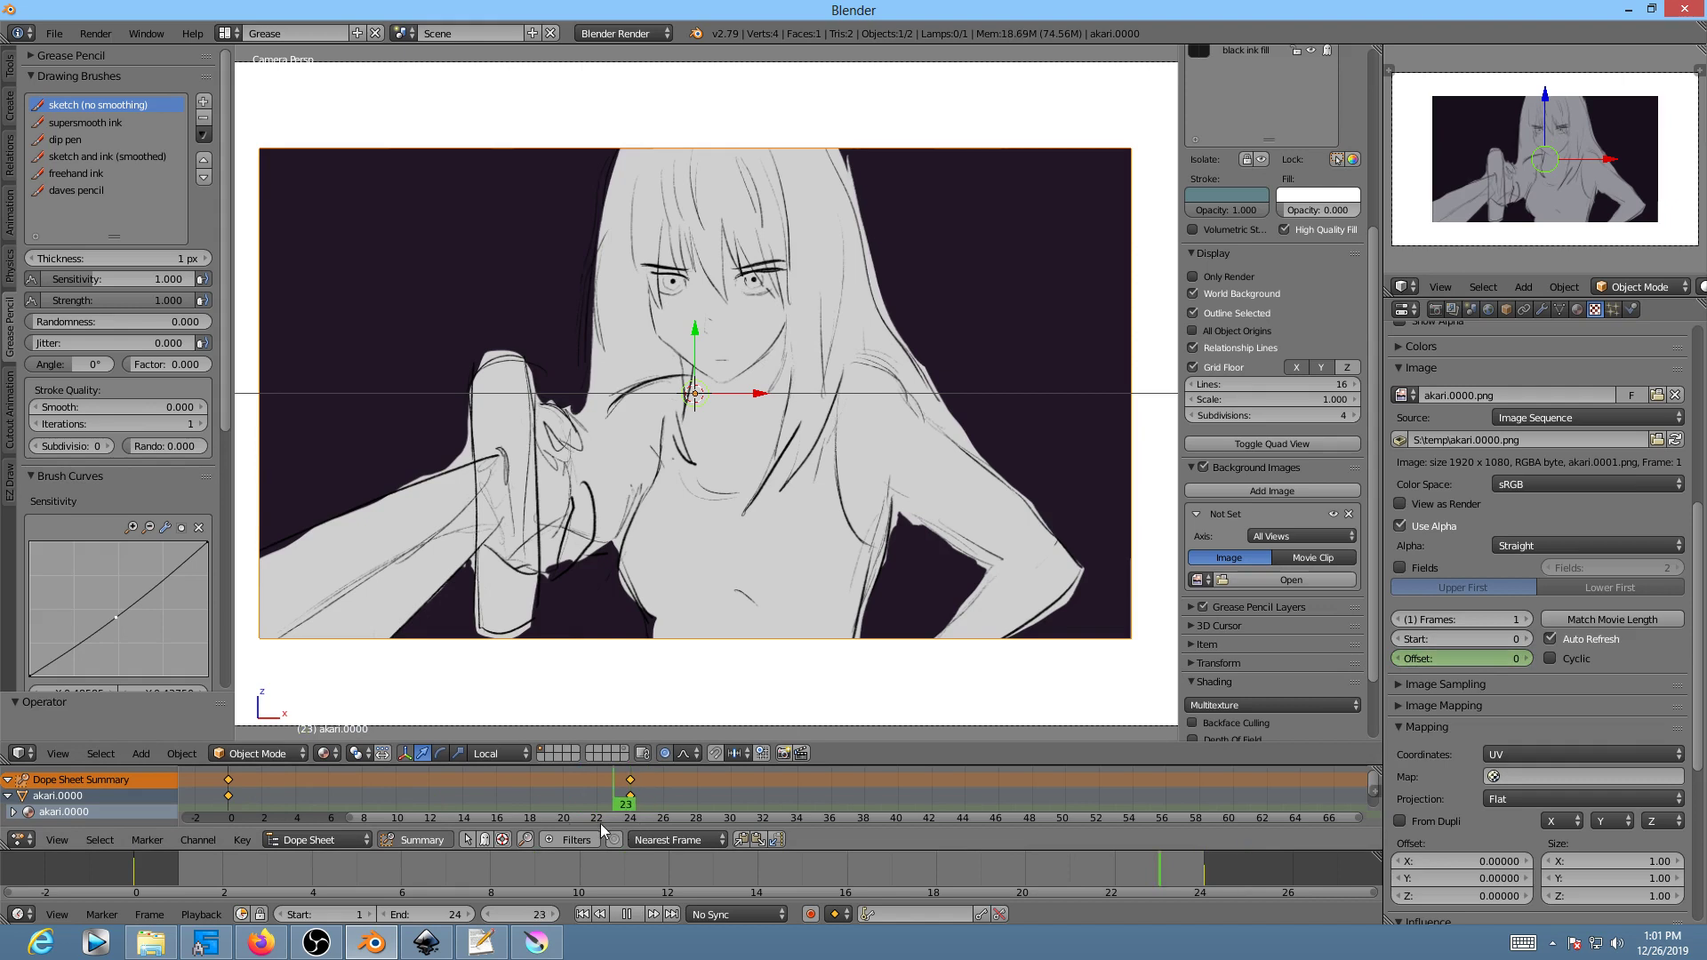
{"action": "left_click", "coordinate": [688, 809]}
{"action": "mouse_move", "coordinate": [657, 804]}
{"action": "left_mouse_down"}
{"action": "mouse_move", "coordinate": [725, 805]}
{"action": "mouse_move", "coordinate": [513, 800]}
{"action": "mouse_move", "coordinate": [878, 786]}
{"action": "mouse_move", "coordinate": [249, 800]}
{"action": "mouse_move", "coordinate": [613, 804]}
{"action": "left_mouse_up"}
{"action": "key", "text": "alt+a"}
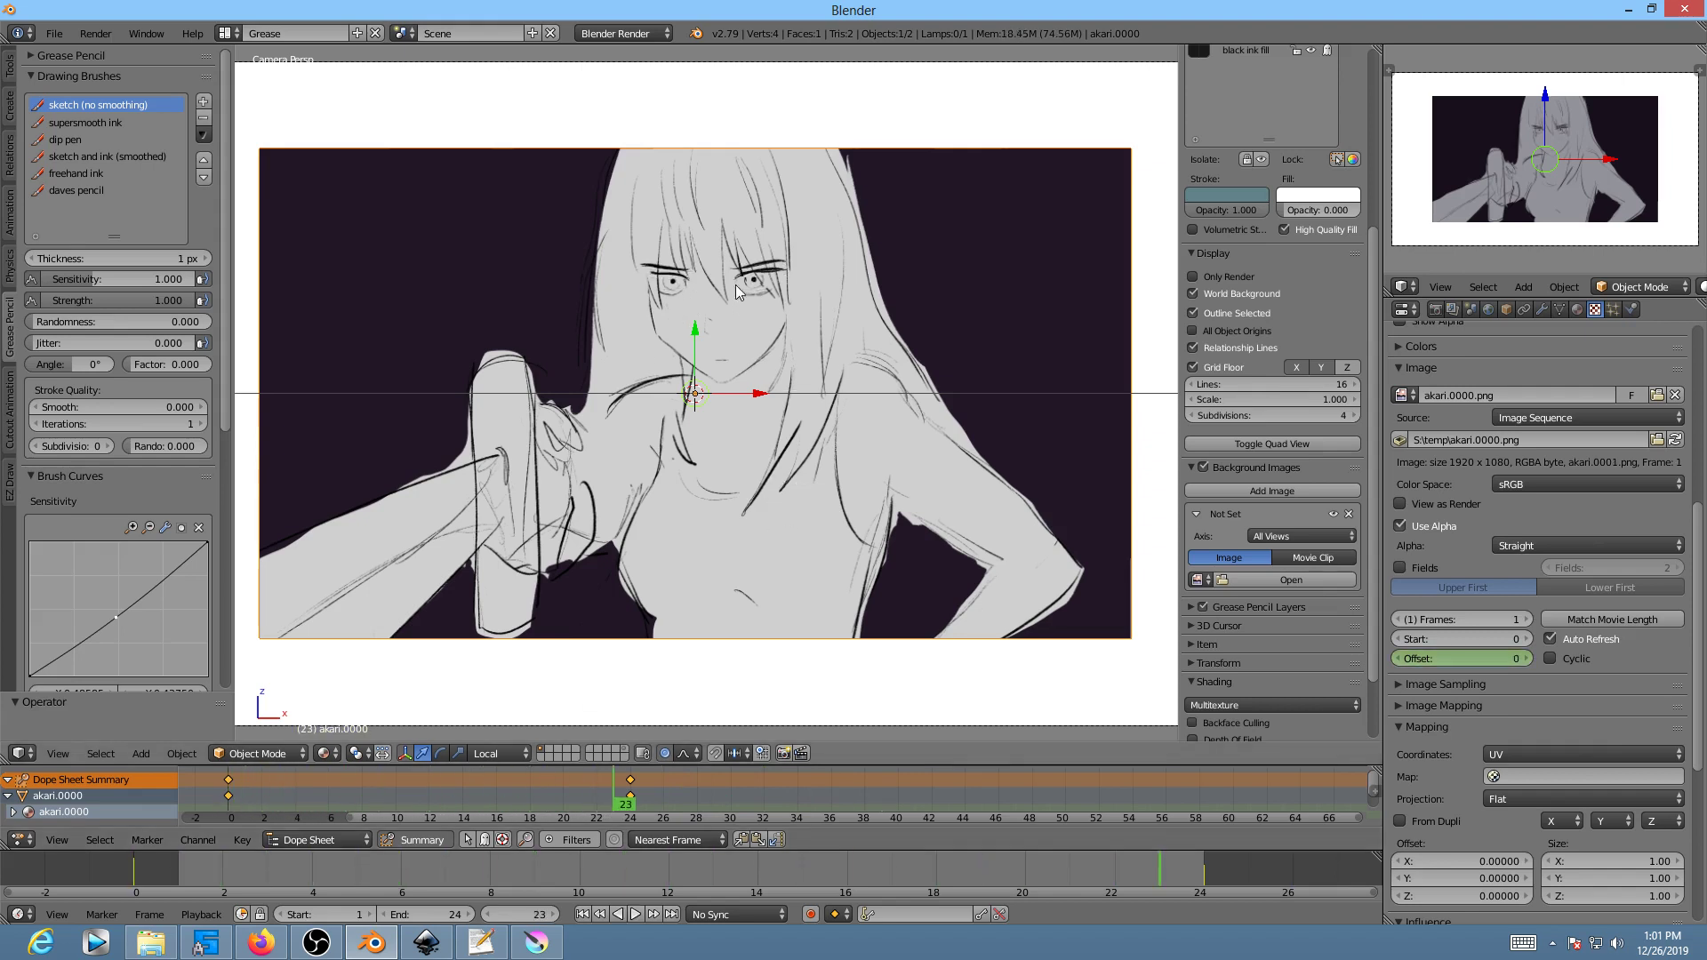
{"action": "key", "text": "alt+a"}
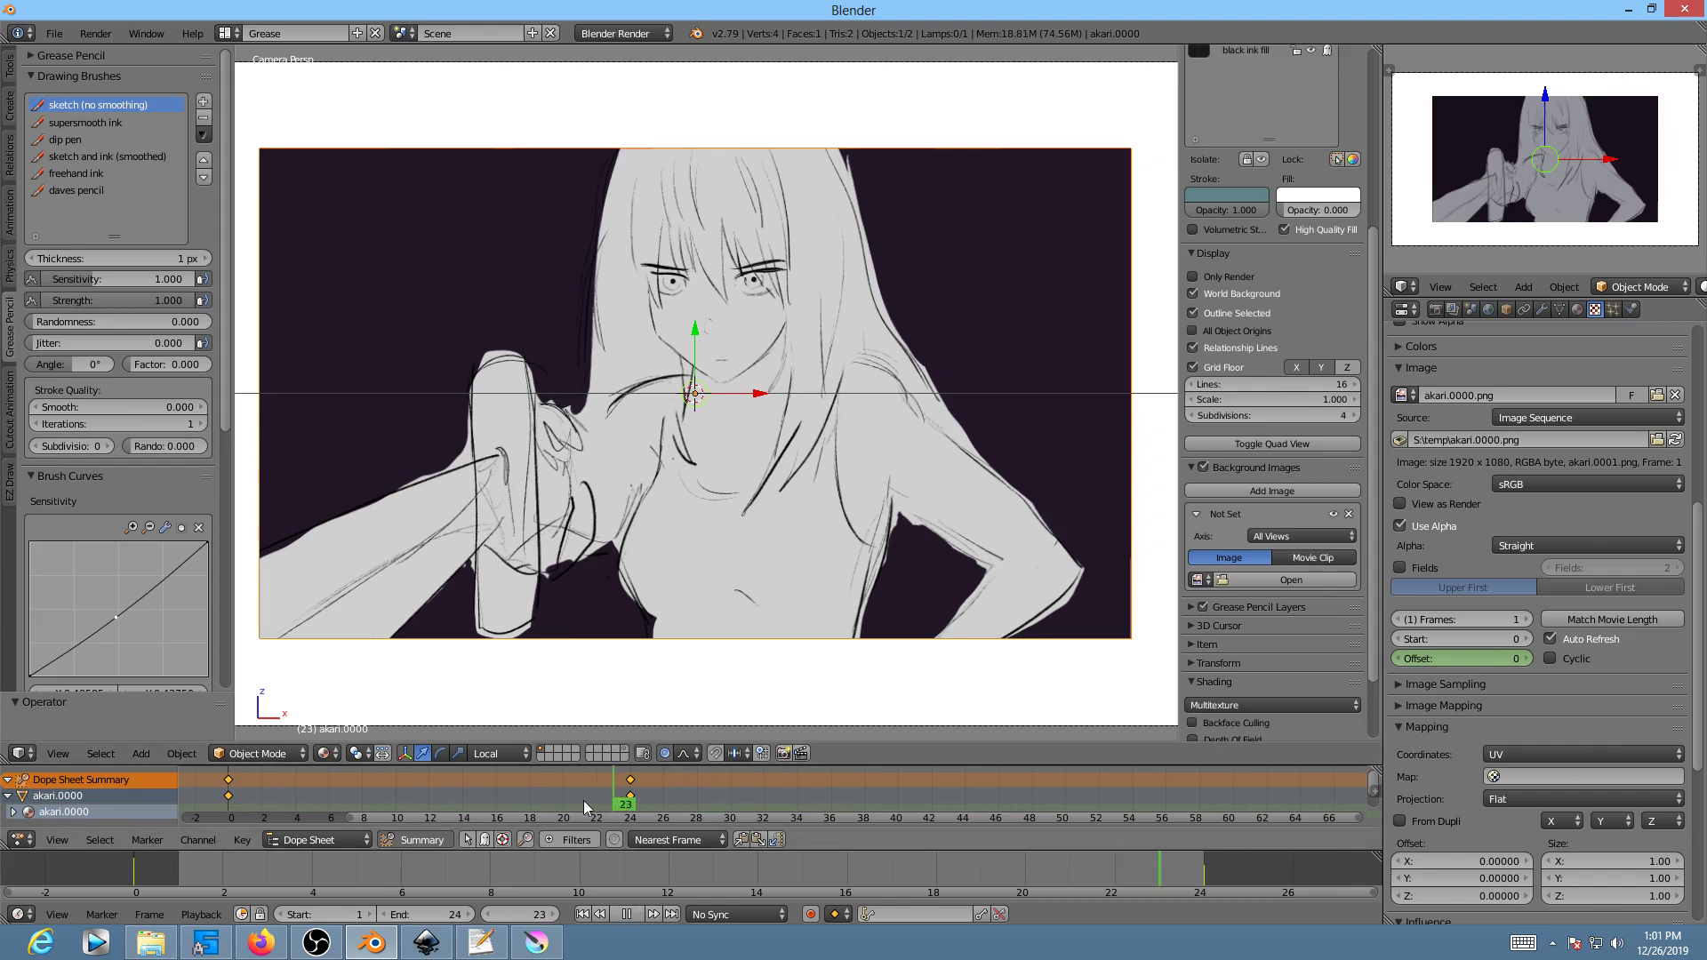
{"action": "left_click_drag", "start_coordinate": [247, 807], "coordinate": [641, 802]}
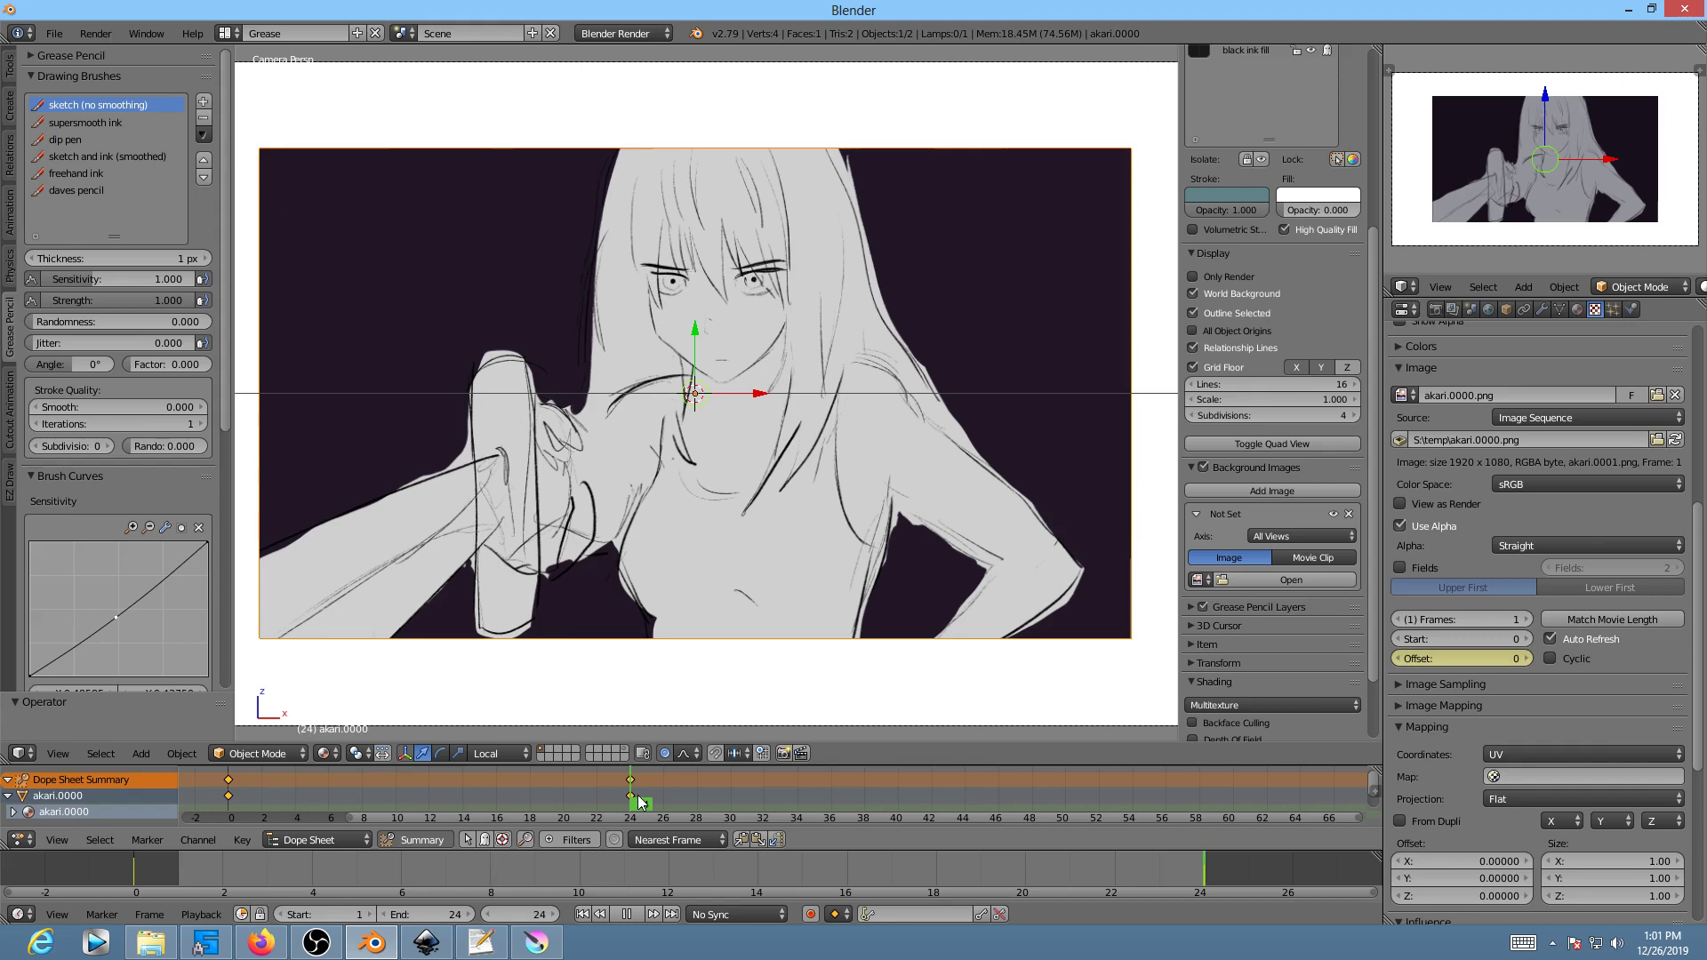
{"action": "key", "text": "alt+a"}
Step: Try the second offset keyframe on frame 12, check frames 0 to 12, and restore the keyframe to frame 24
{"action": "left_click_drag", "start_coordinate": [631, 795], "coordinate": [430, 796]}
{"action": "key", "text": "alt+a"}
{"action": "key", "text": "alt+a"}
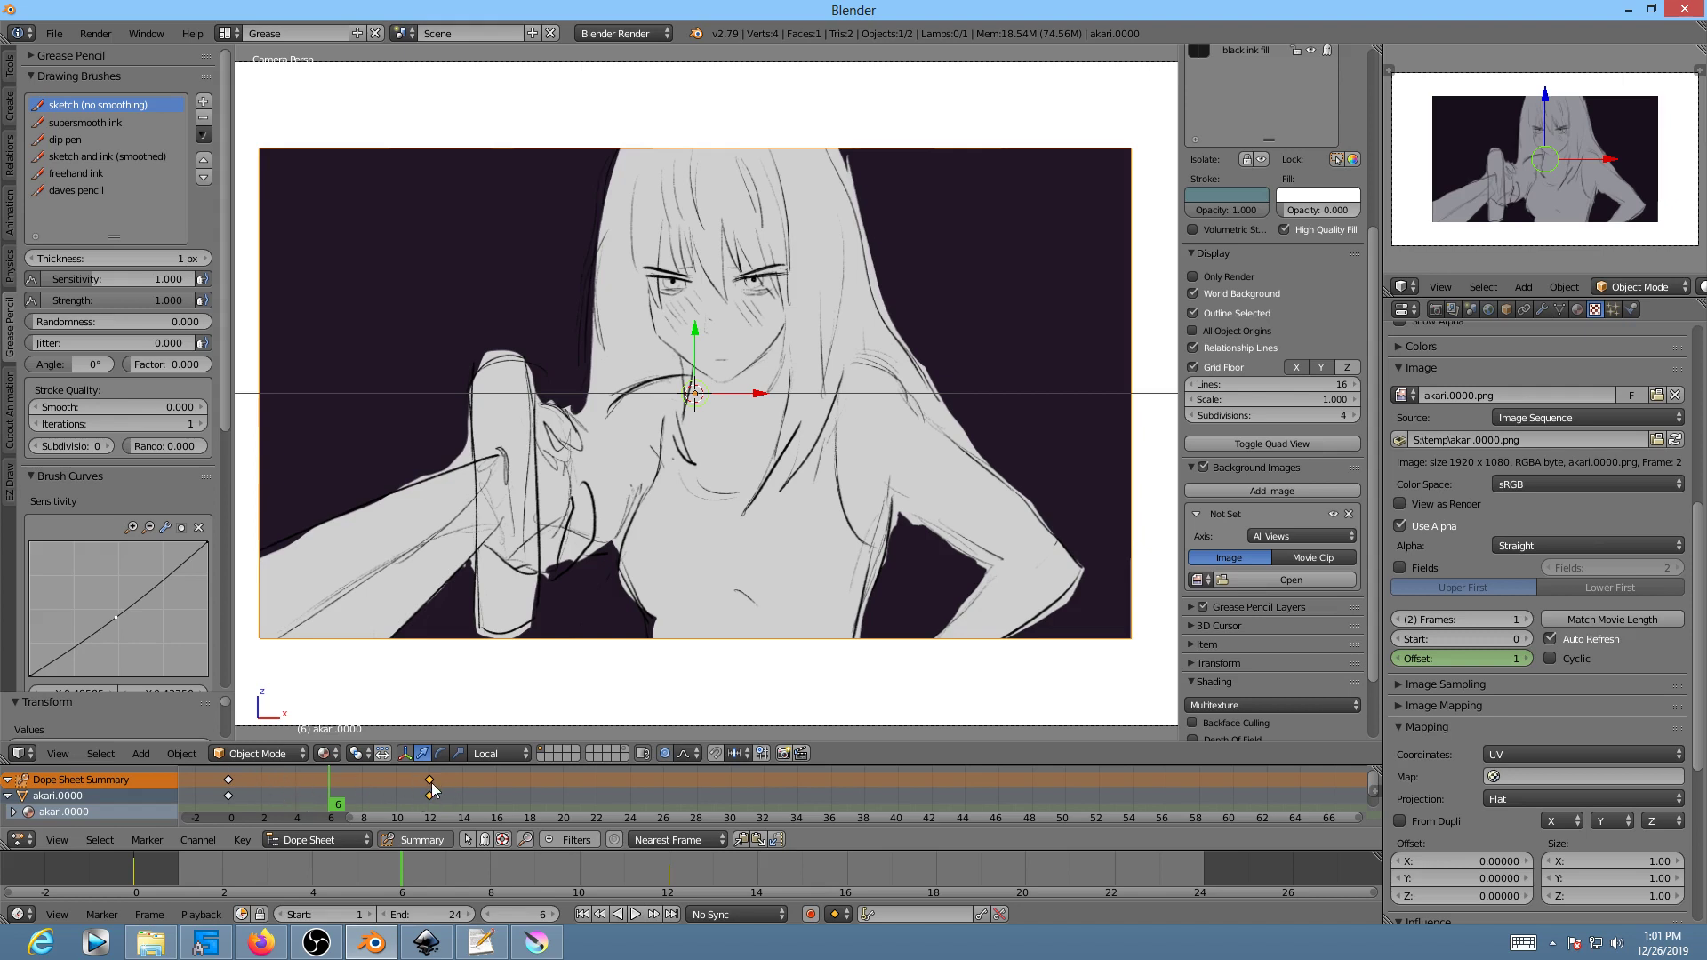
{"action": "left_click", "coordinate": [233, 795]}
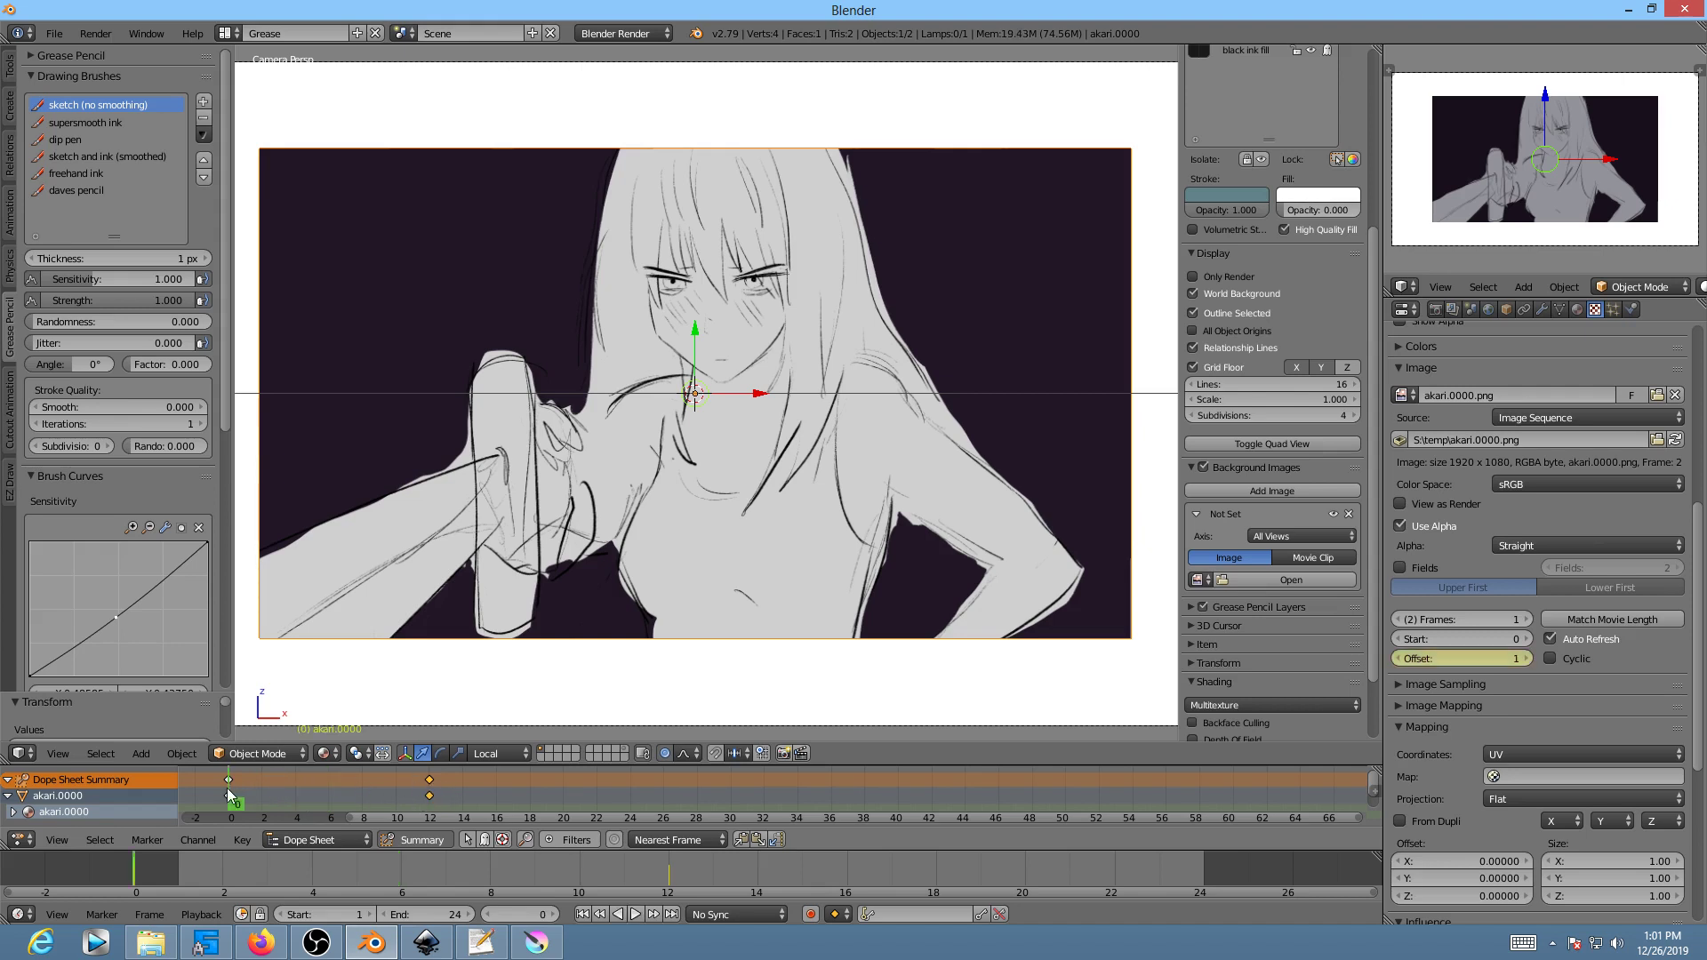
{"action": "left_click", "coordinate": [433, 804]}
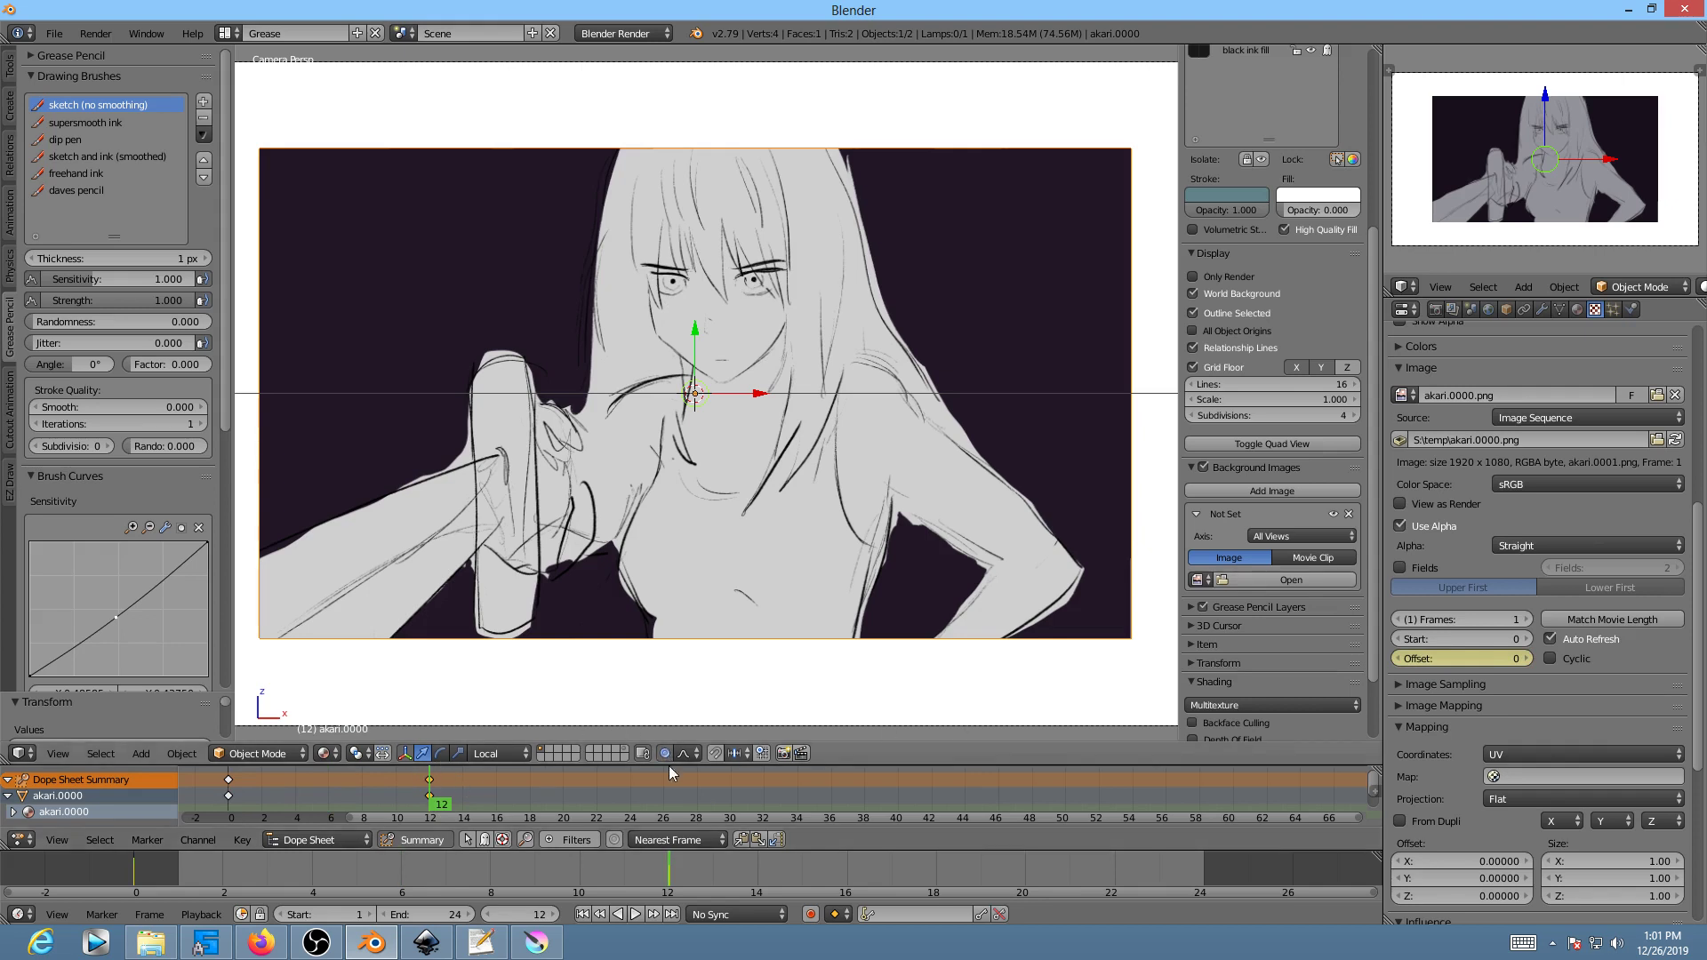
{"action": "left_click", "coordinate": [632, 811]}
{"action": "key", "text": "alt+a"}
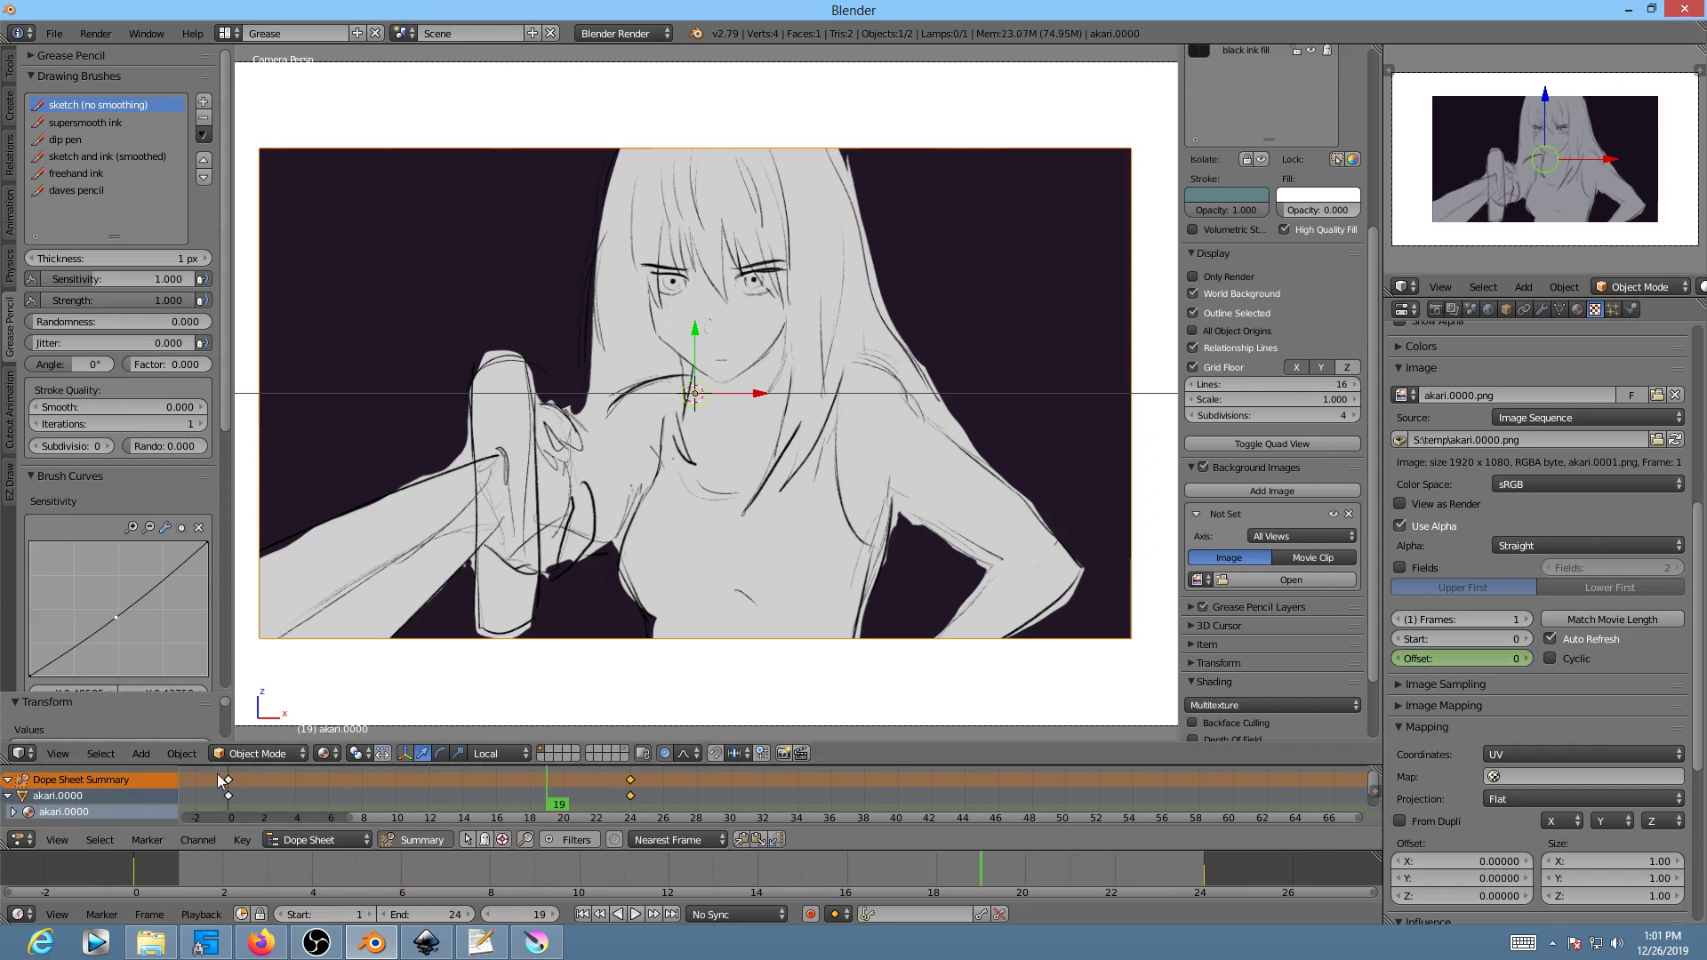
Step: Check frames 0 and 24 and set both offset keyframes' interpolation to Constant
{"action": "key", "text": "Escape"}
{"action": "left_click", "coordinate": [630, 798]}
{"action": "left_click", "coordinate": [228, 791]}
{"action": "left_click", "coordinate": [626, 771]}
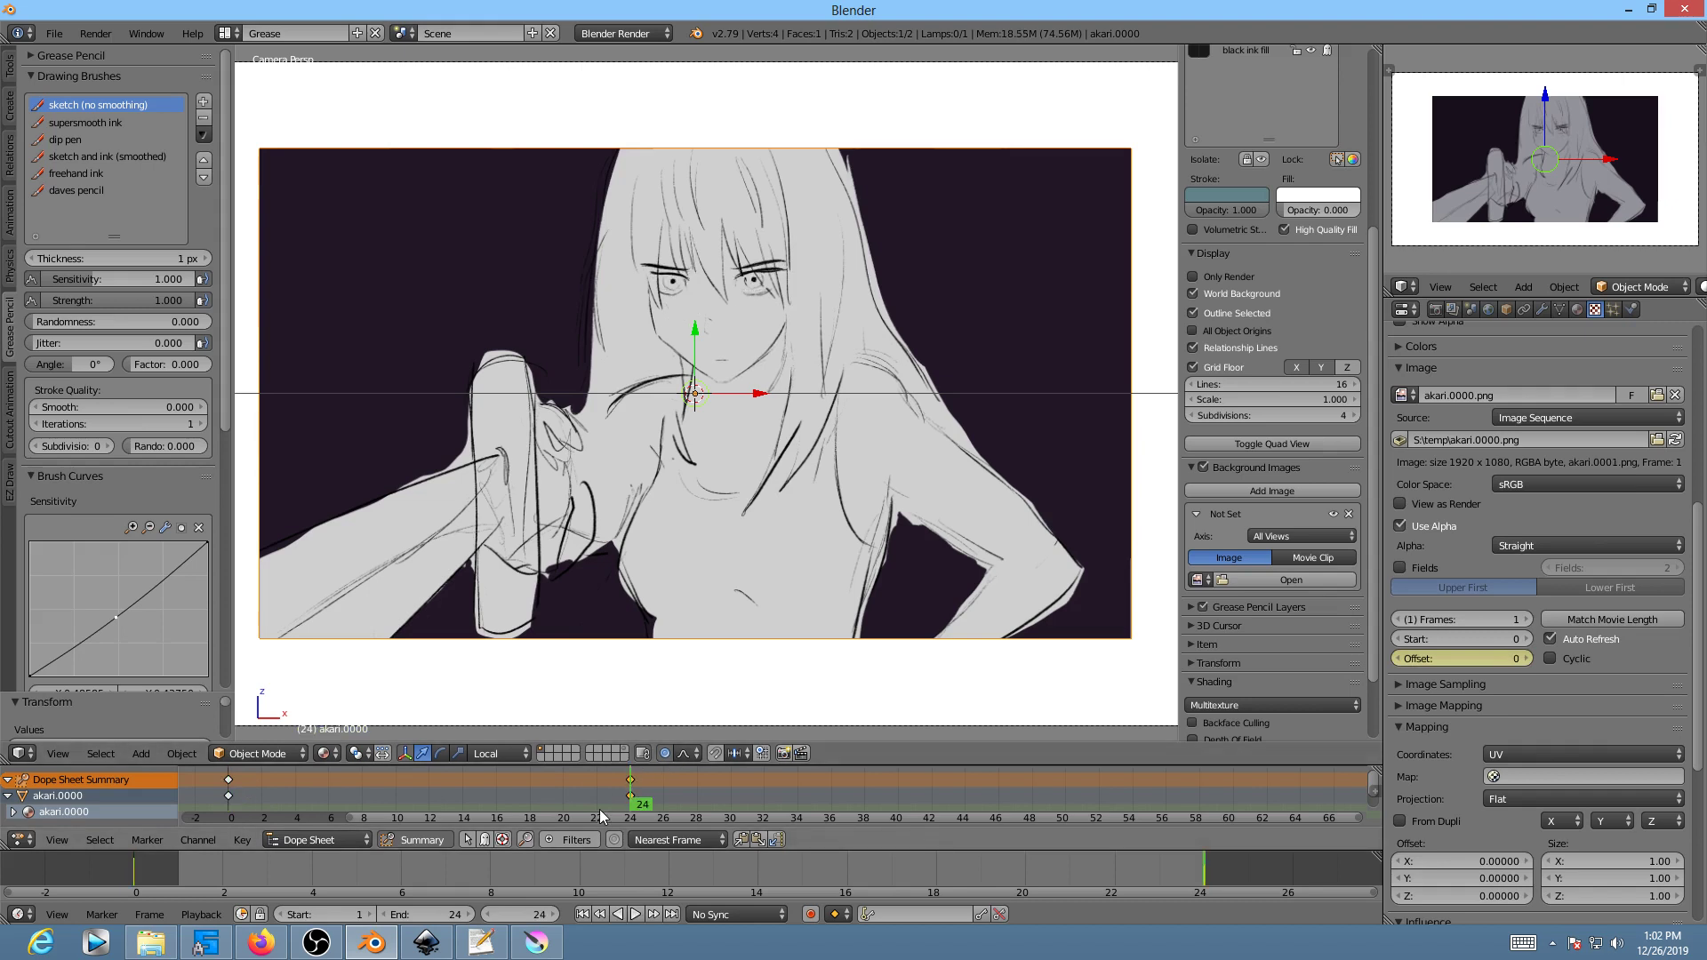
{"action": "key", "text": "t"}
{"action": "key", "text": "t"}
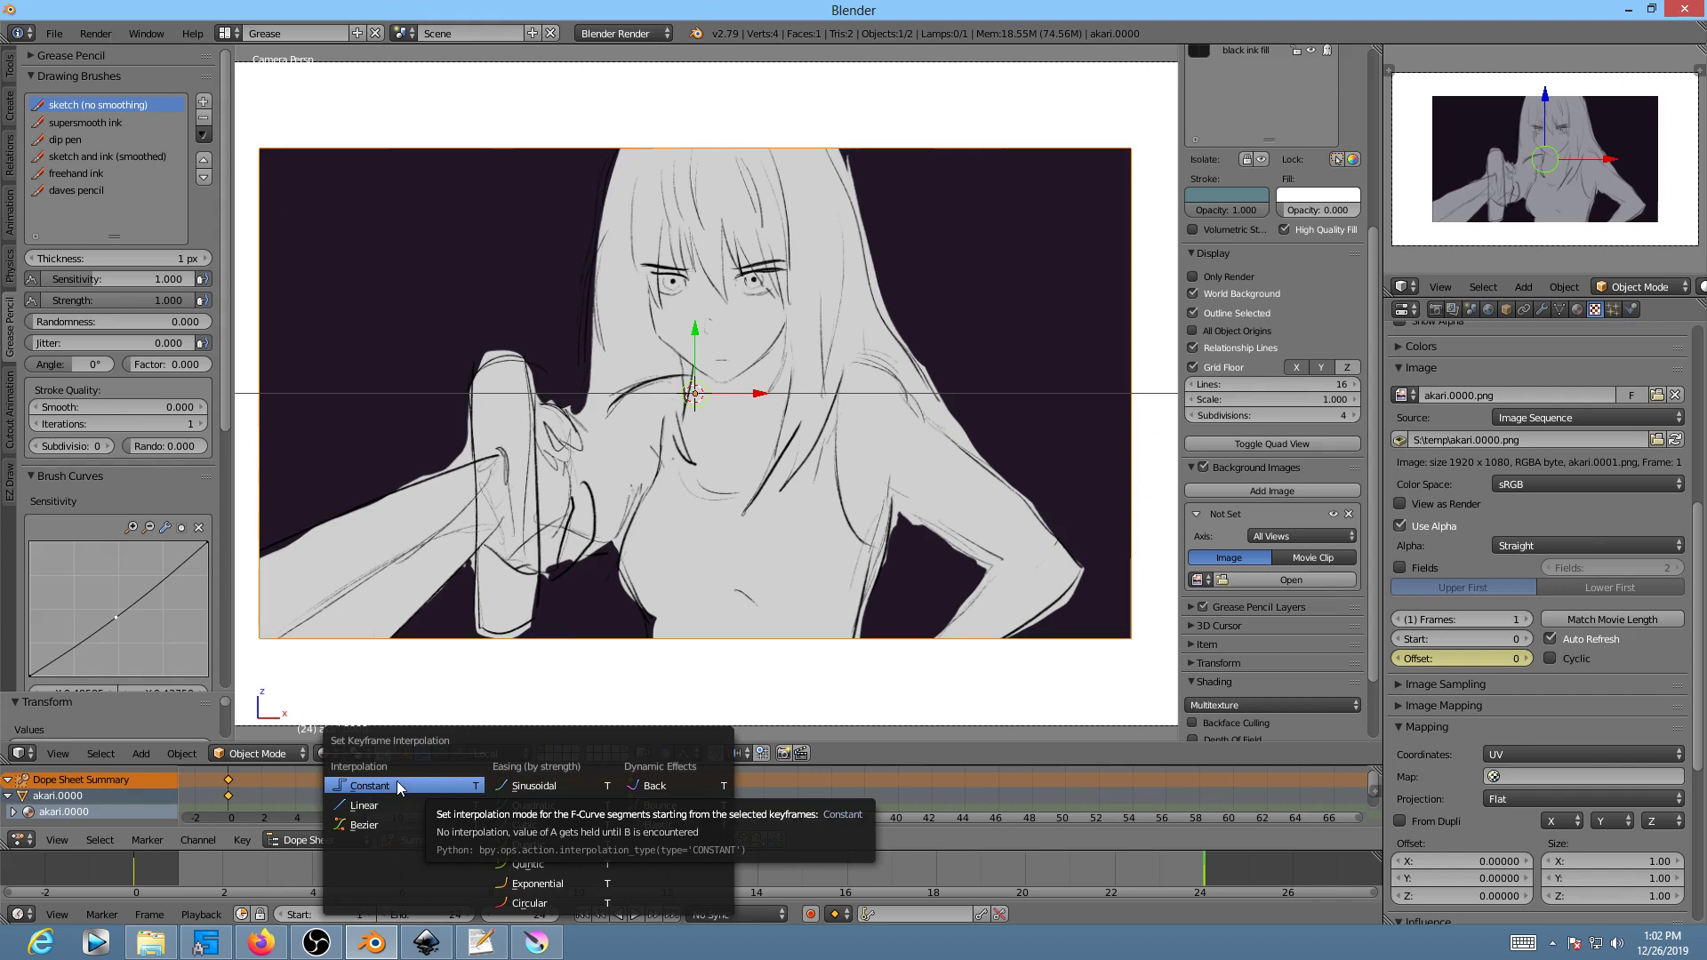
{"action": "left_click", "coordinate": [398, 783]}
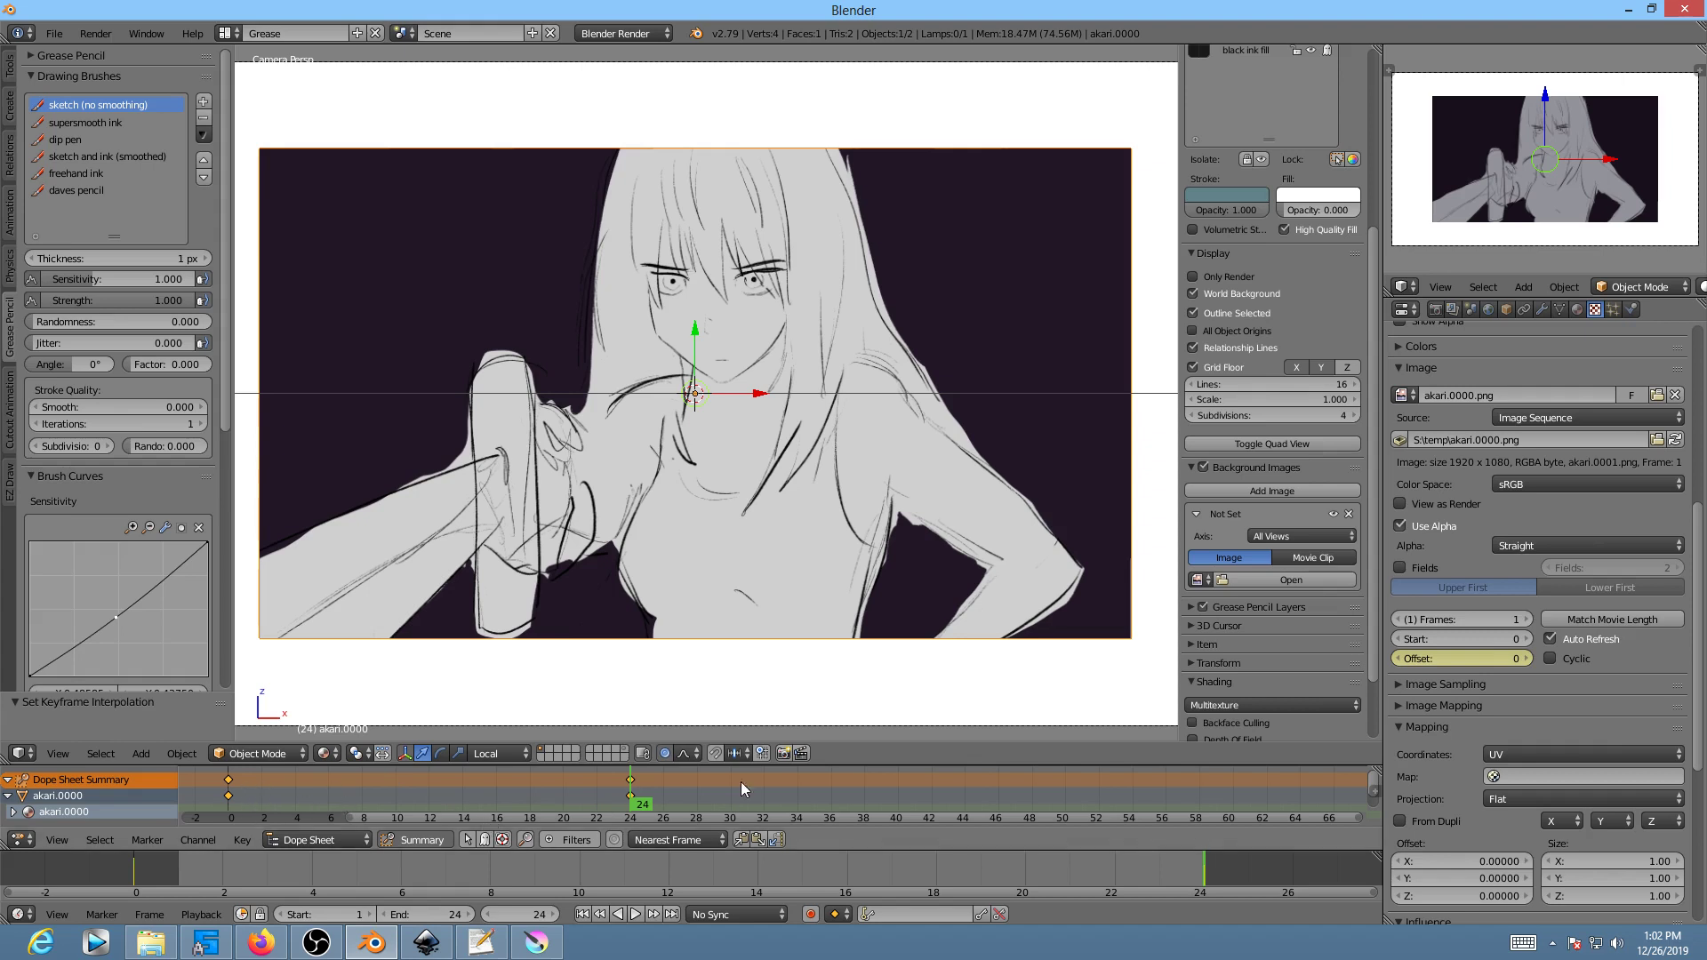
Step: Scrub and play frames 0 to 24 to check how the drawings switch between the two keyframes
{"action": "left_click_drag", "start_coordinate": [226, 800], "coordinate": [629, 800]}
{"action": "key", "text": "alt+a"}
{"action": "key", "text": "alt+a"}
Step: Duplicate the offset keyframe on frame 0 to frame 36, scrub across it to check the switch, and return to frame 0
{"action": "key", "text": "shift+d"}
{"action": "left_click", "coordinate": [231, 802]}
{"action": "left_click", "coordinate": [836, 823]}
{"action": "mouse_move", "coordinate": [574, 800]}
{"action": "left_mouse_down"}
{"action": "mouse_move", "coordinate": [884, 804]}
{"action": "mouse_move", "coordinate": [457, 804]}
{"action": "mouse_move", "coordinate": [849, 807]}
{"action": "left_mouse_up"}
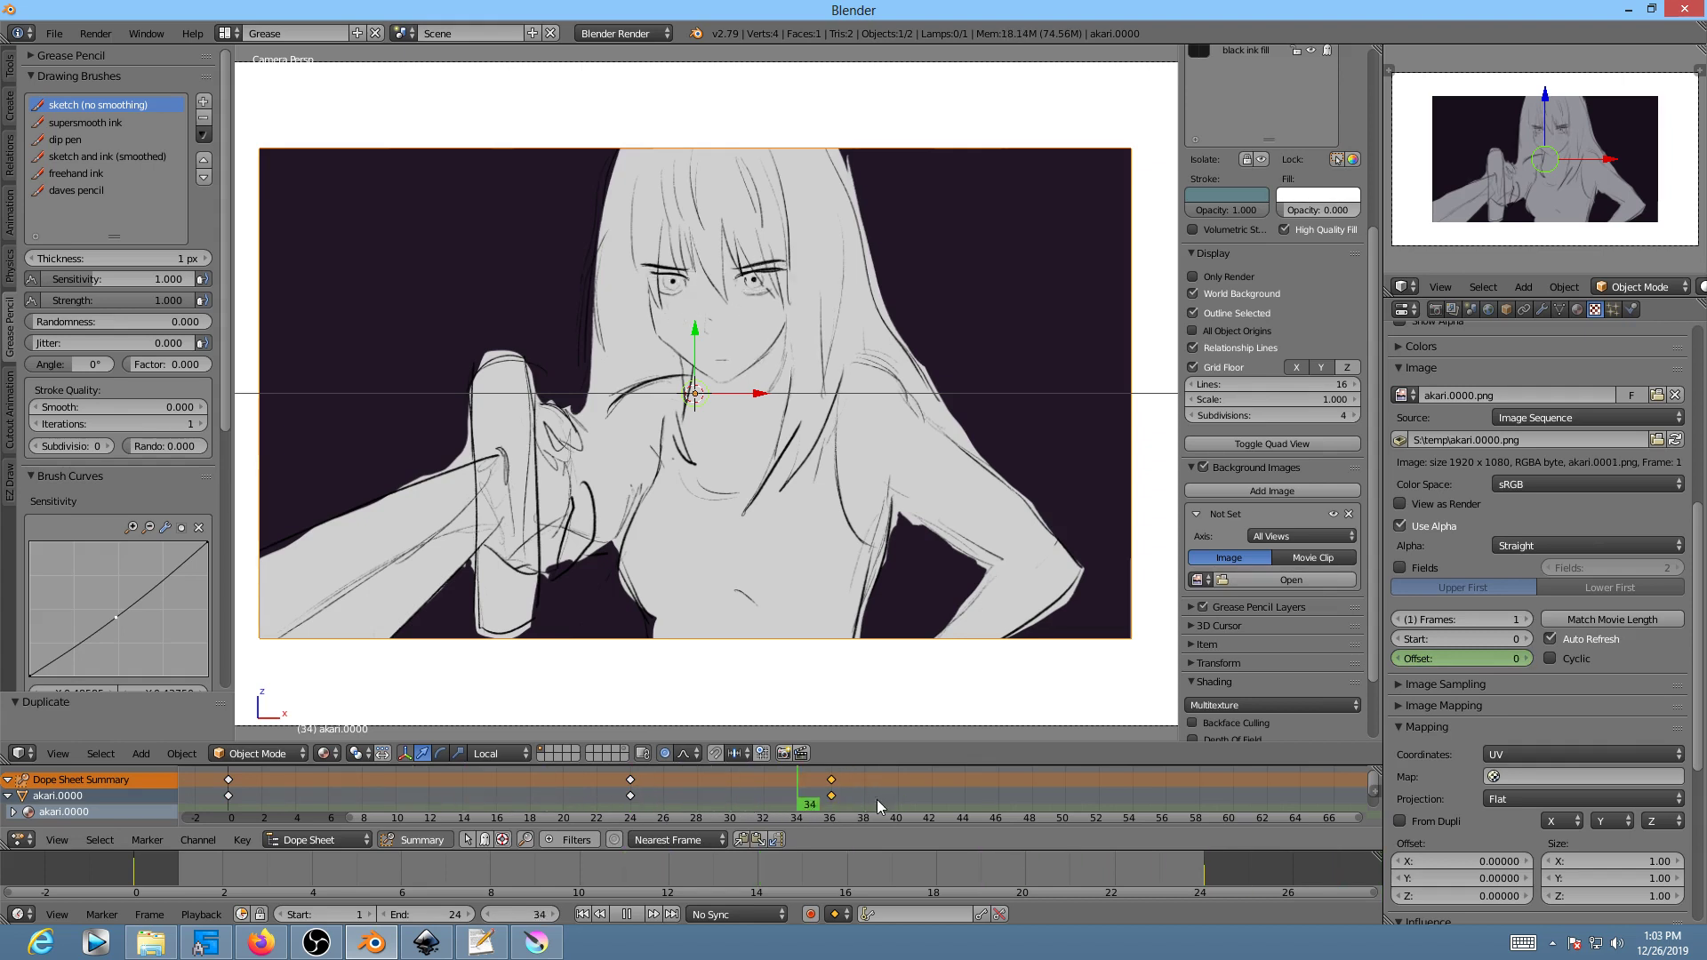
{"action": "key", "text": "Escape"}
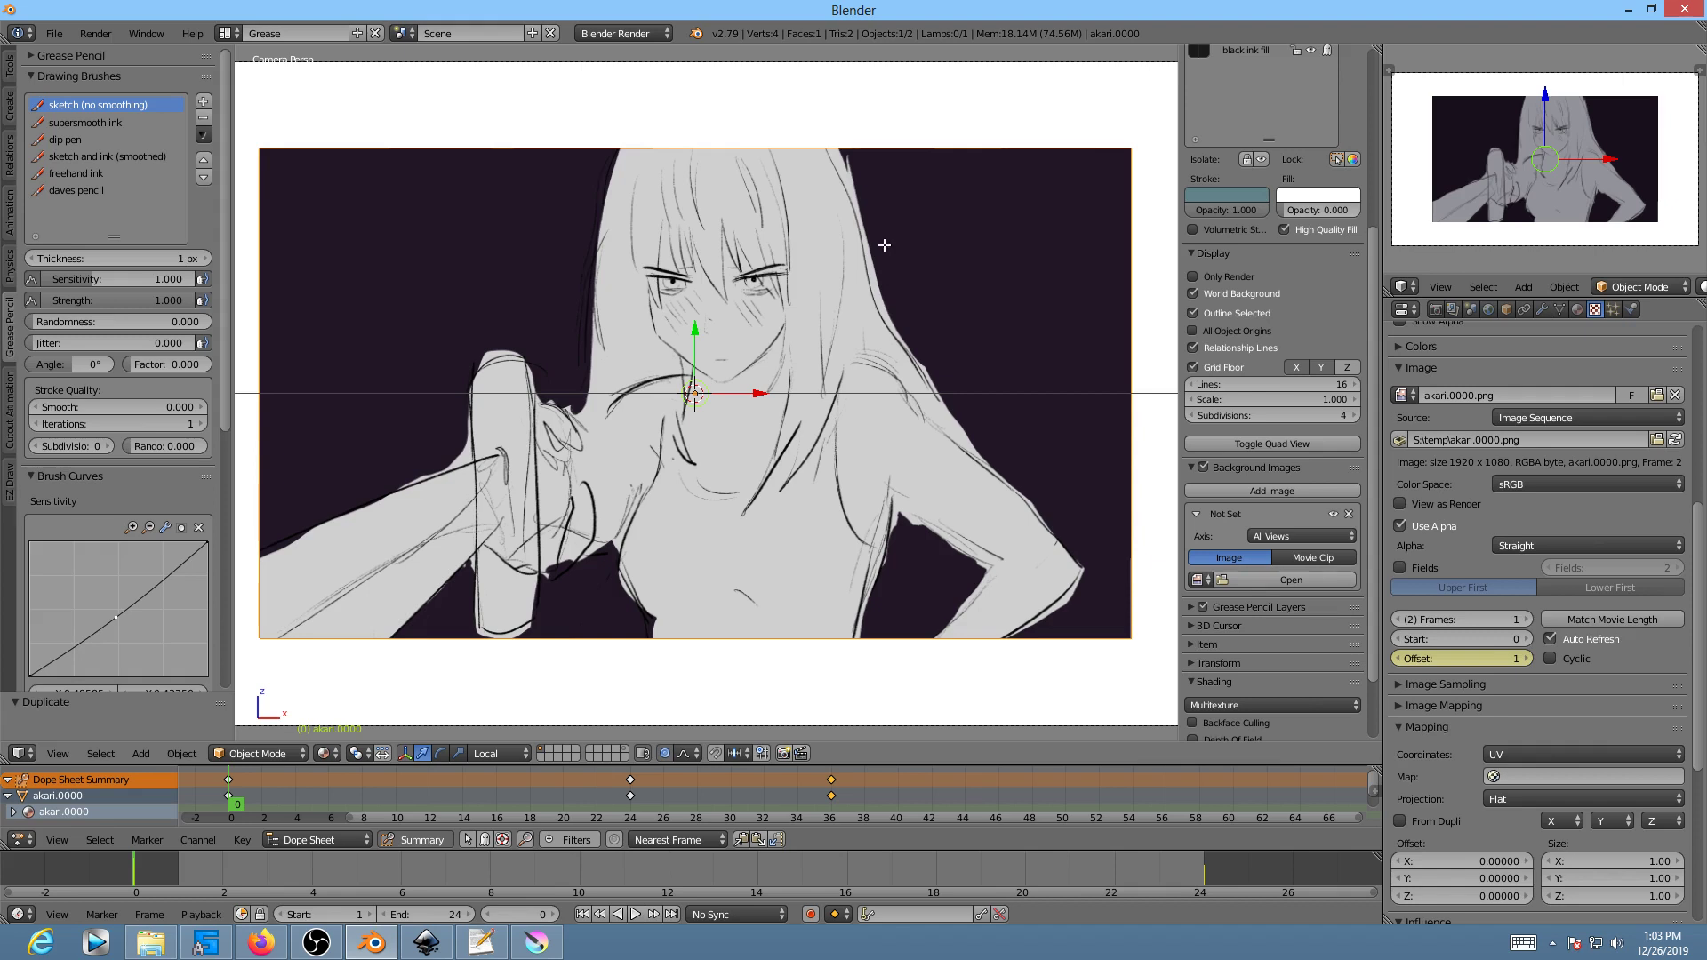
Step: Enter Edit Mode on the akari.0000 image plane and subdivide its mesh five times
{"action": "key", "text": "Tab"}
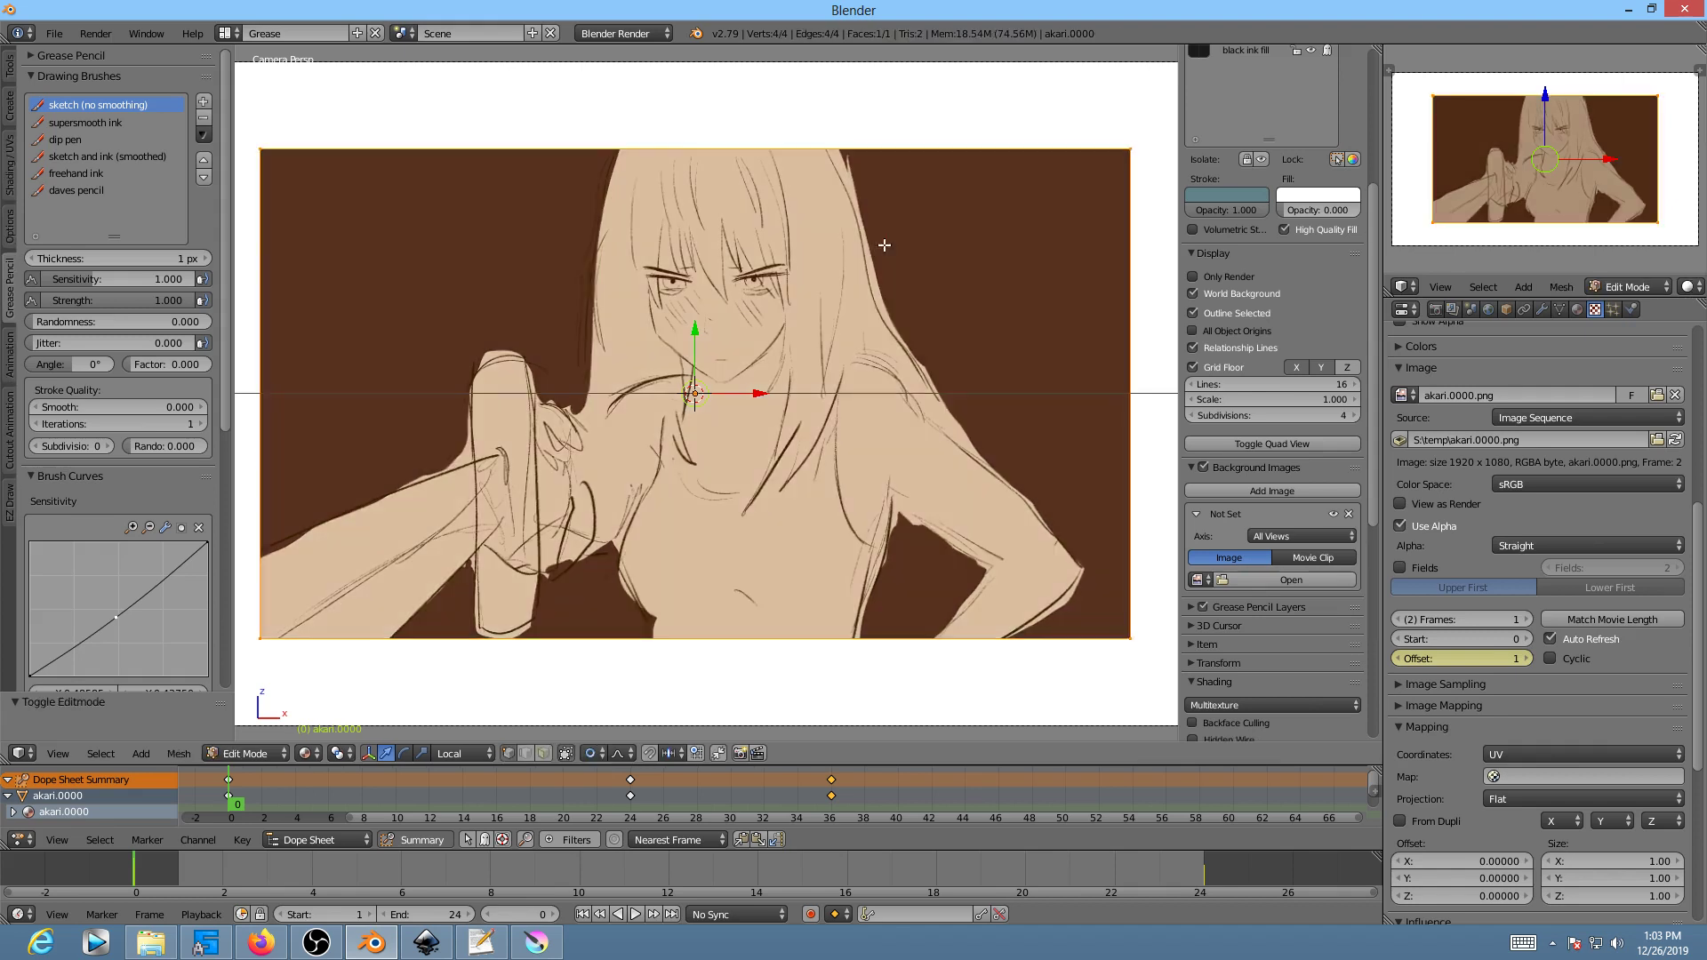
{"action": "key", "text": "w"}
{"action": "left_click", "coordinate": [807, 251]}
{"action": "key", "text": "w"}
{"action": "left_click", "coordinate": [808, 252]}
{"action": "key", "text": "w"}
{"action": "left_click", "coordinate": [808, 251]}
{"action": "key", "text": "w"}
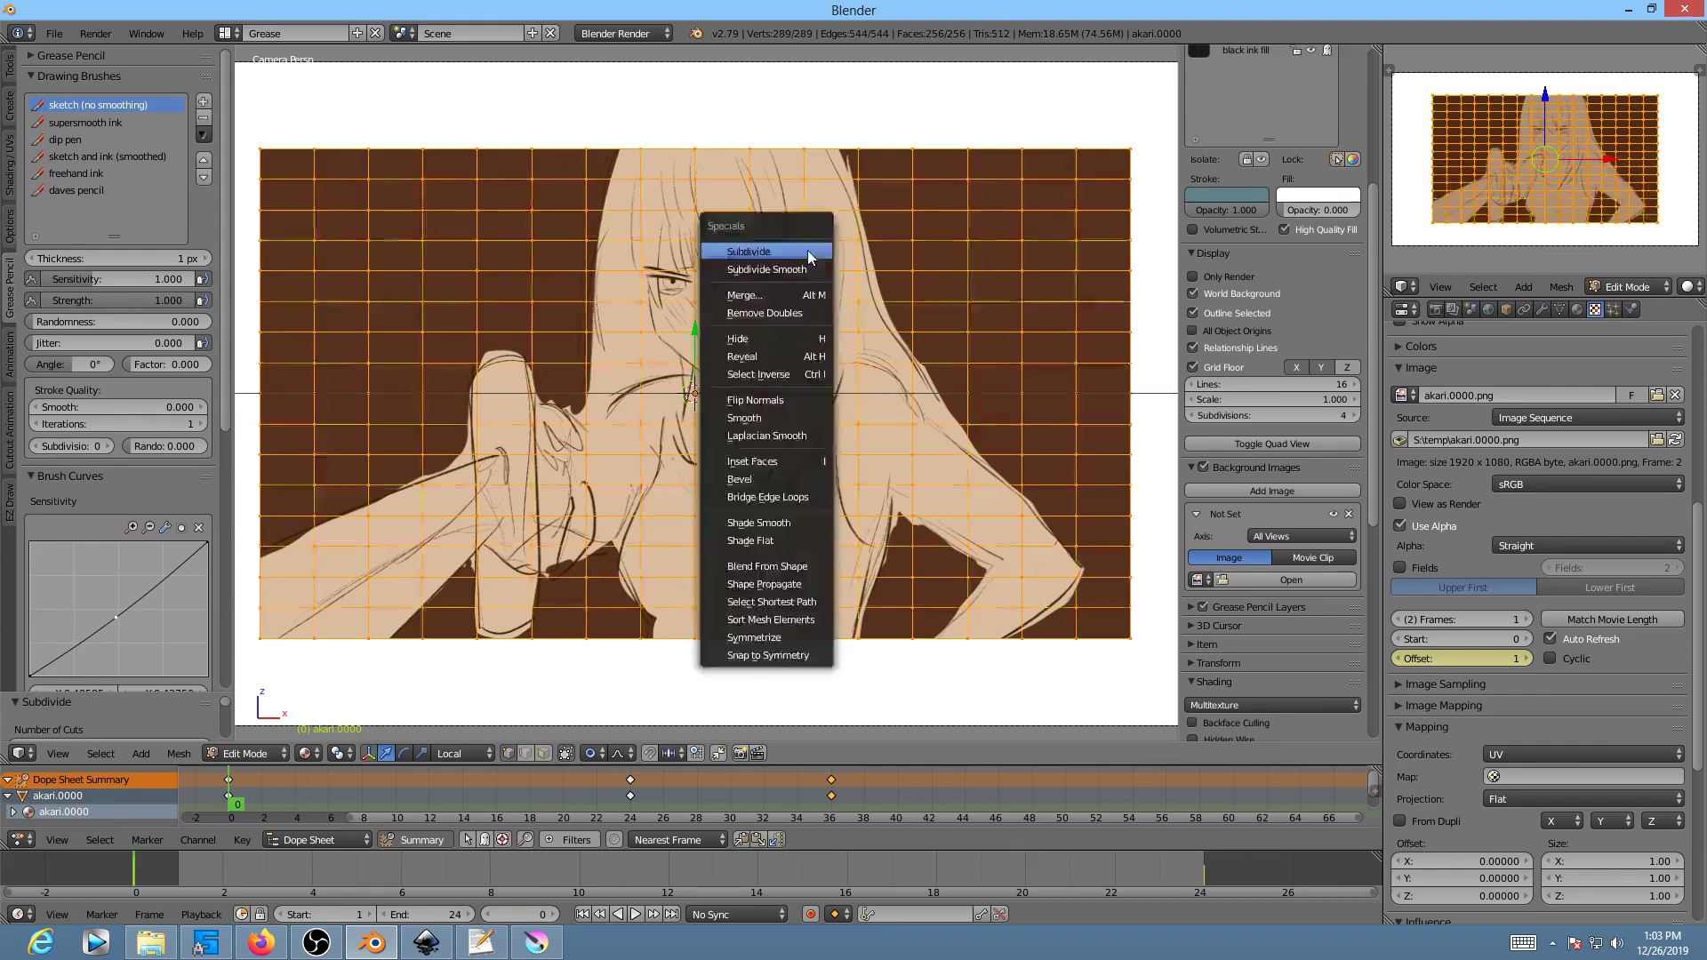
{"action": "left_click", "coordinate": [807, 251]}
{"action": "key", "text": "Tab"}
{"action": "key", "text": "Tab"}
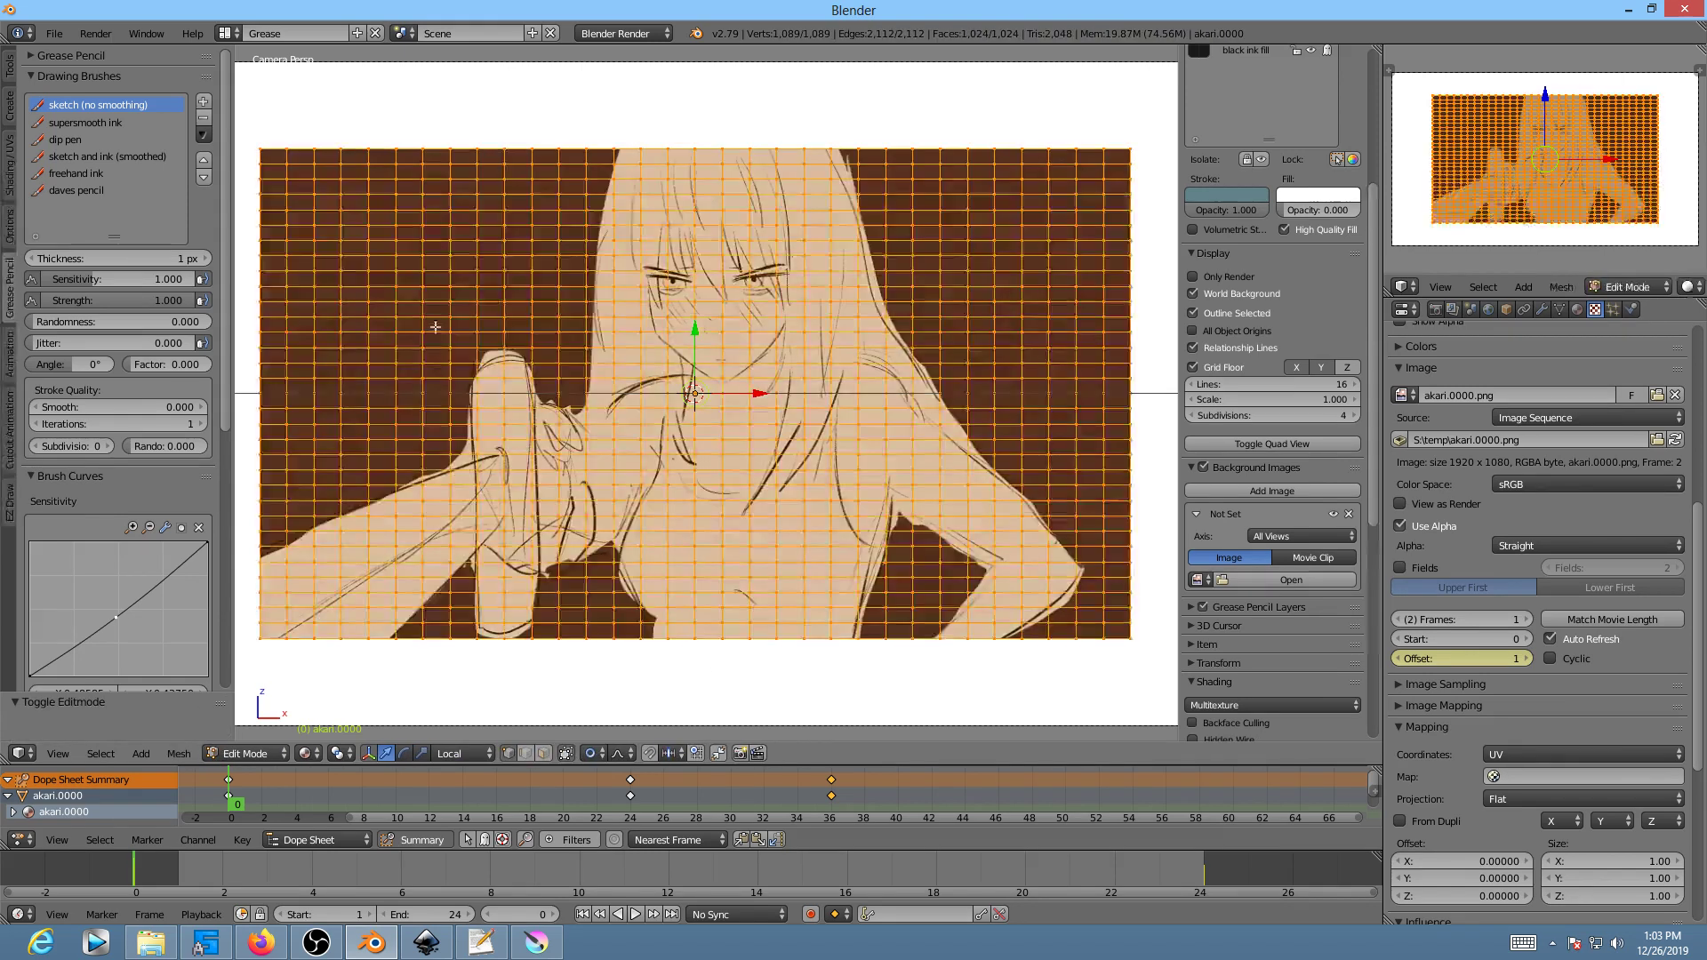
Step: Try moving single vertices at the hair's edge and below the mouth with proportional editing, cancelling each move
{"action": "right_click", "coordinate": [894, 213]}
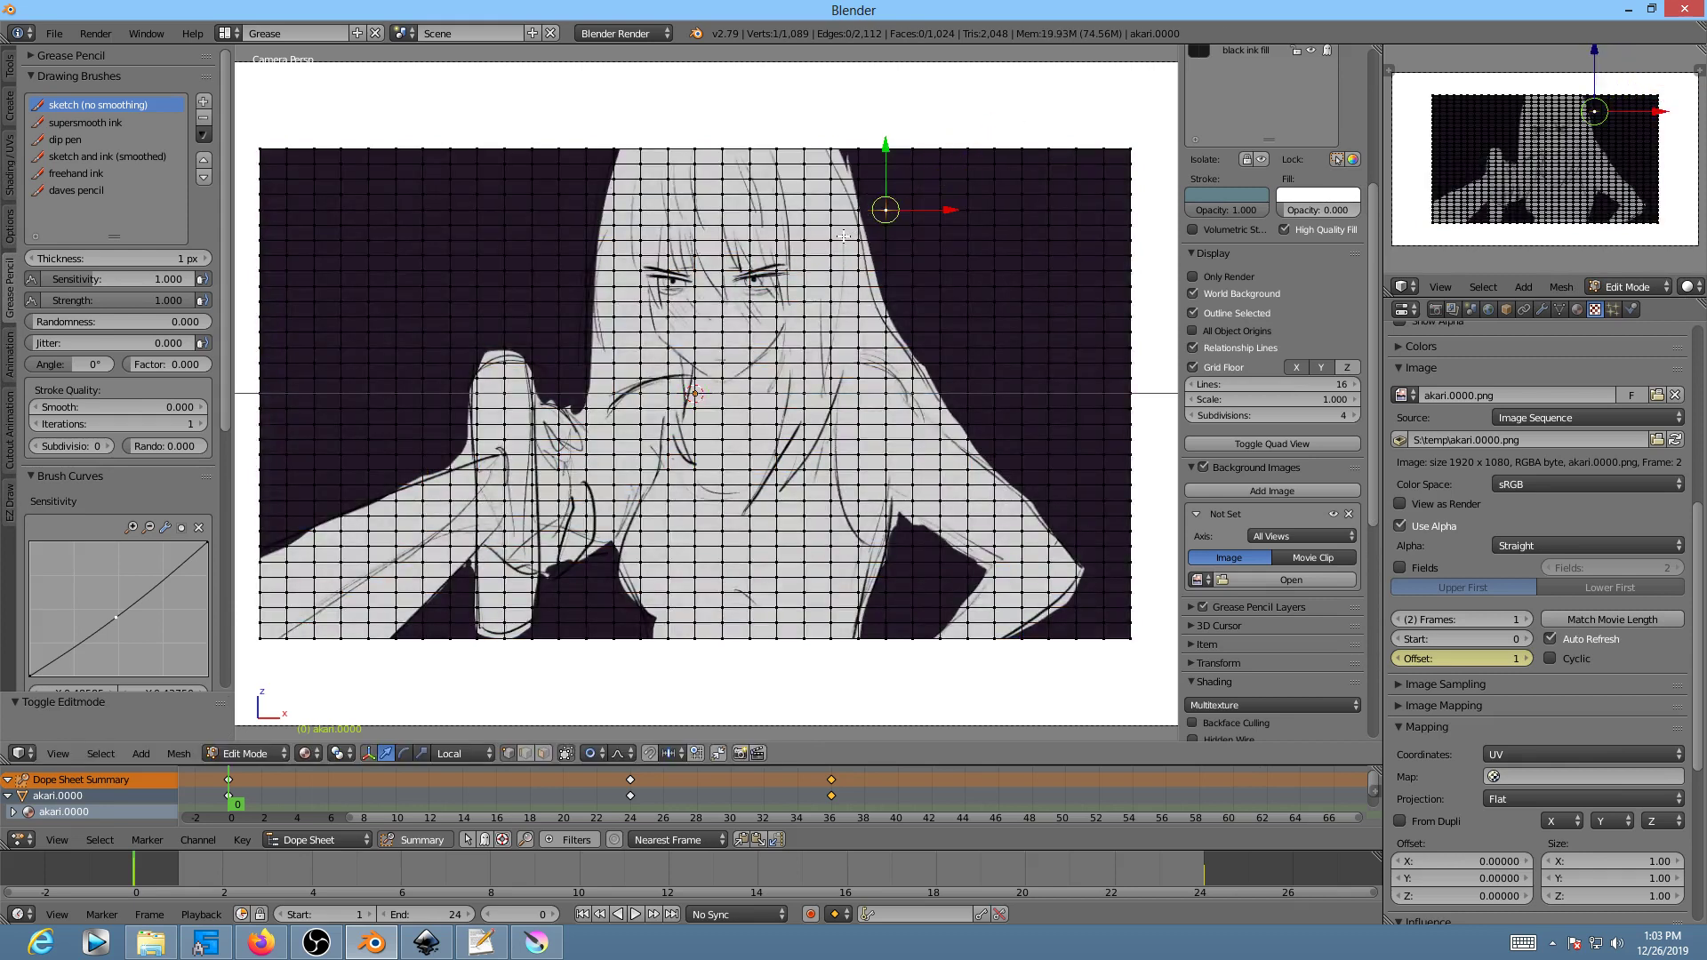
{"action": "key", "text": "g"}
{"action": "scroll", "coordinate": [916, 231], "scroll_direction": "down", "scroll_amount": 12}
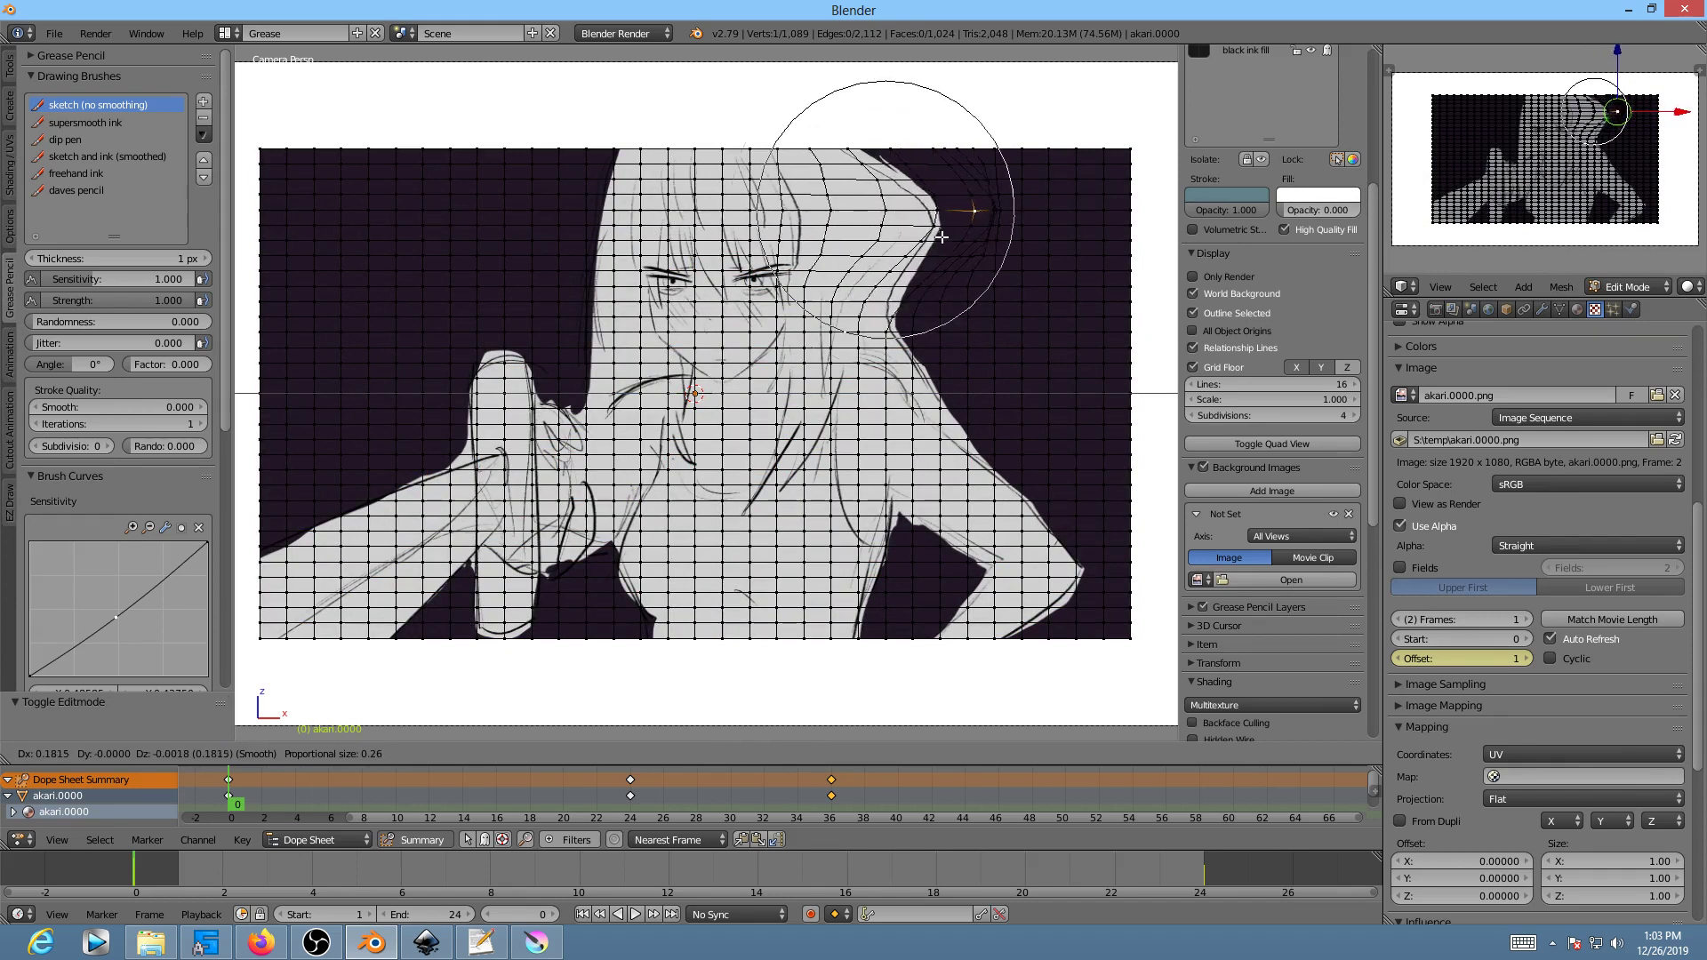
{"action": "key", "text": "Escape"}
{"action": "right_click", "coordinate": [723, 363]}
{"action": "key", "text": "g"}
{"action": "key", "text": "Escape"}
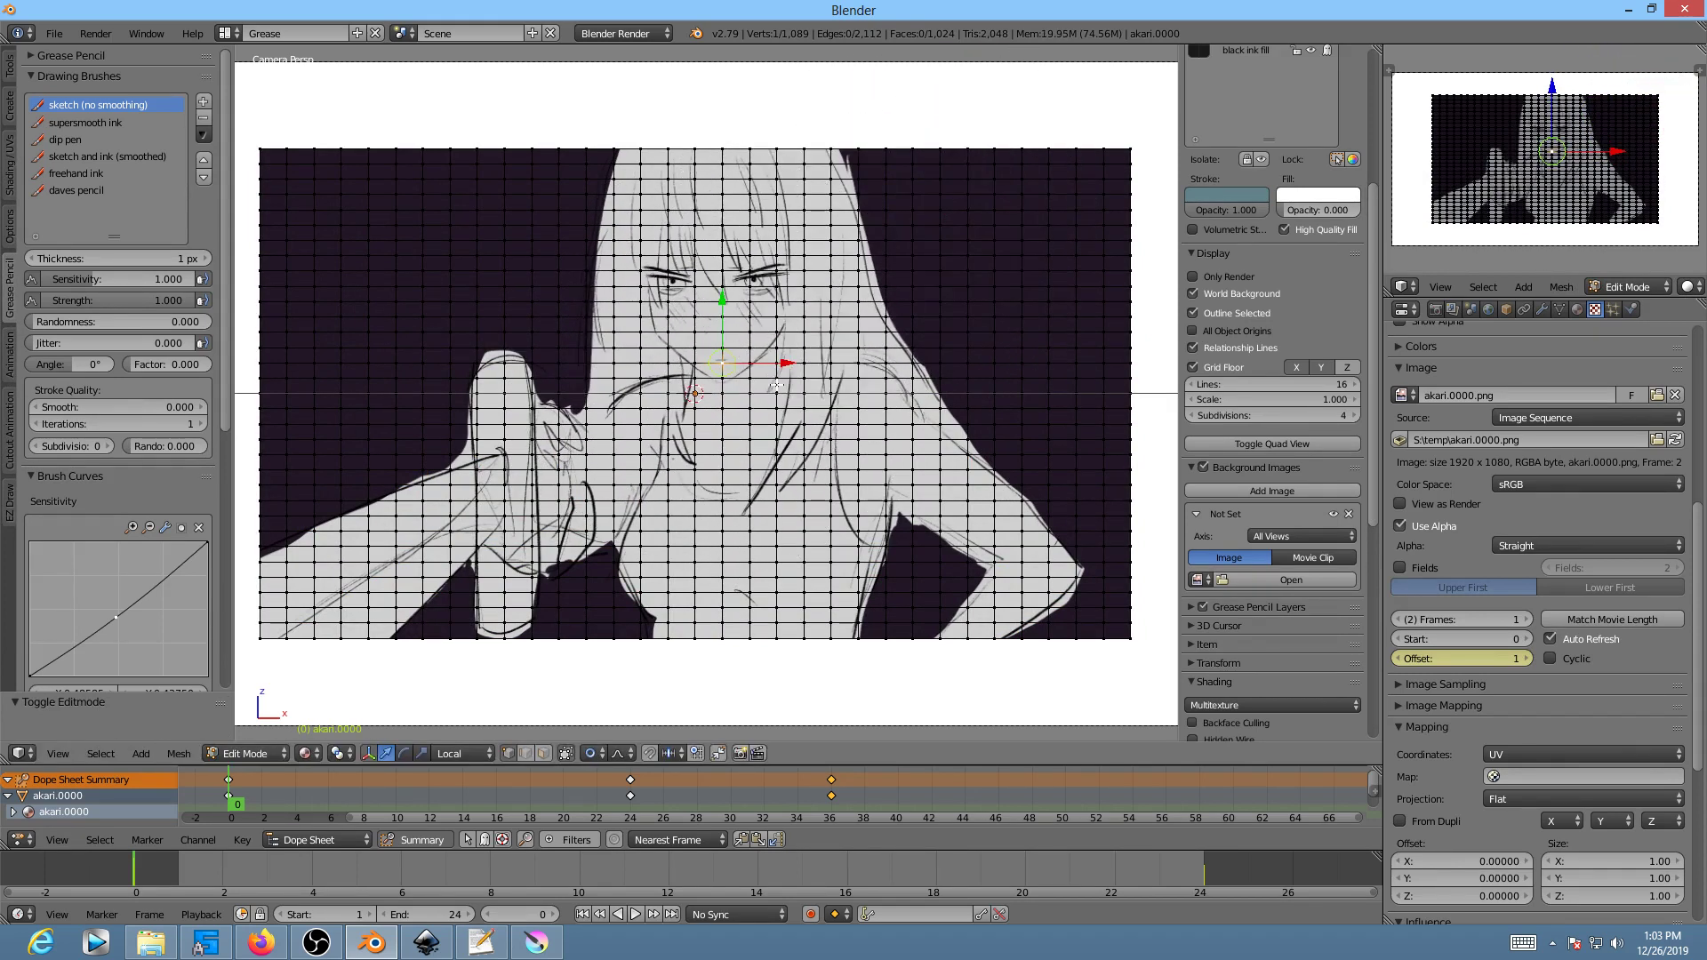
Step: Return the plane to Object Mode and briefly play the animation, ending on frame 0
{"action": "key", "text": "Tab"}
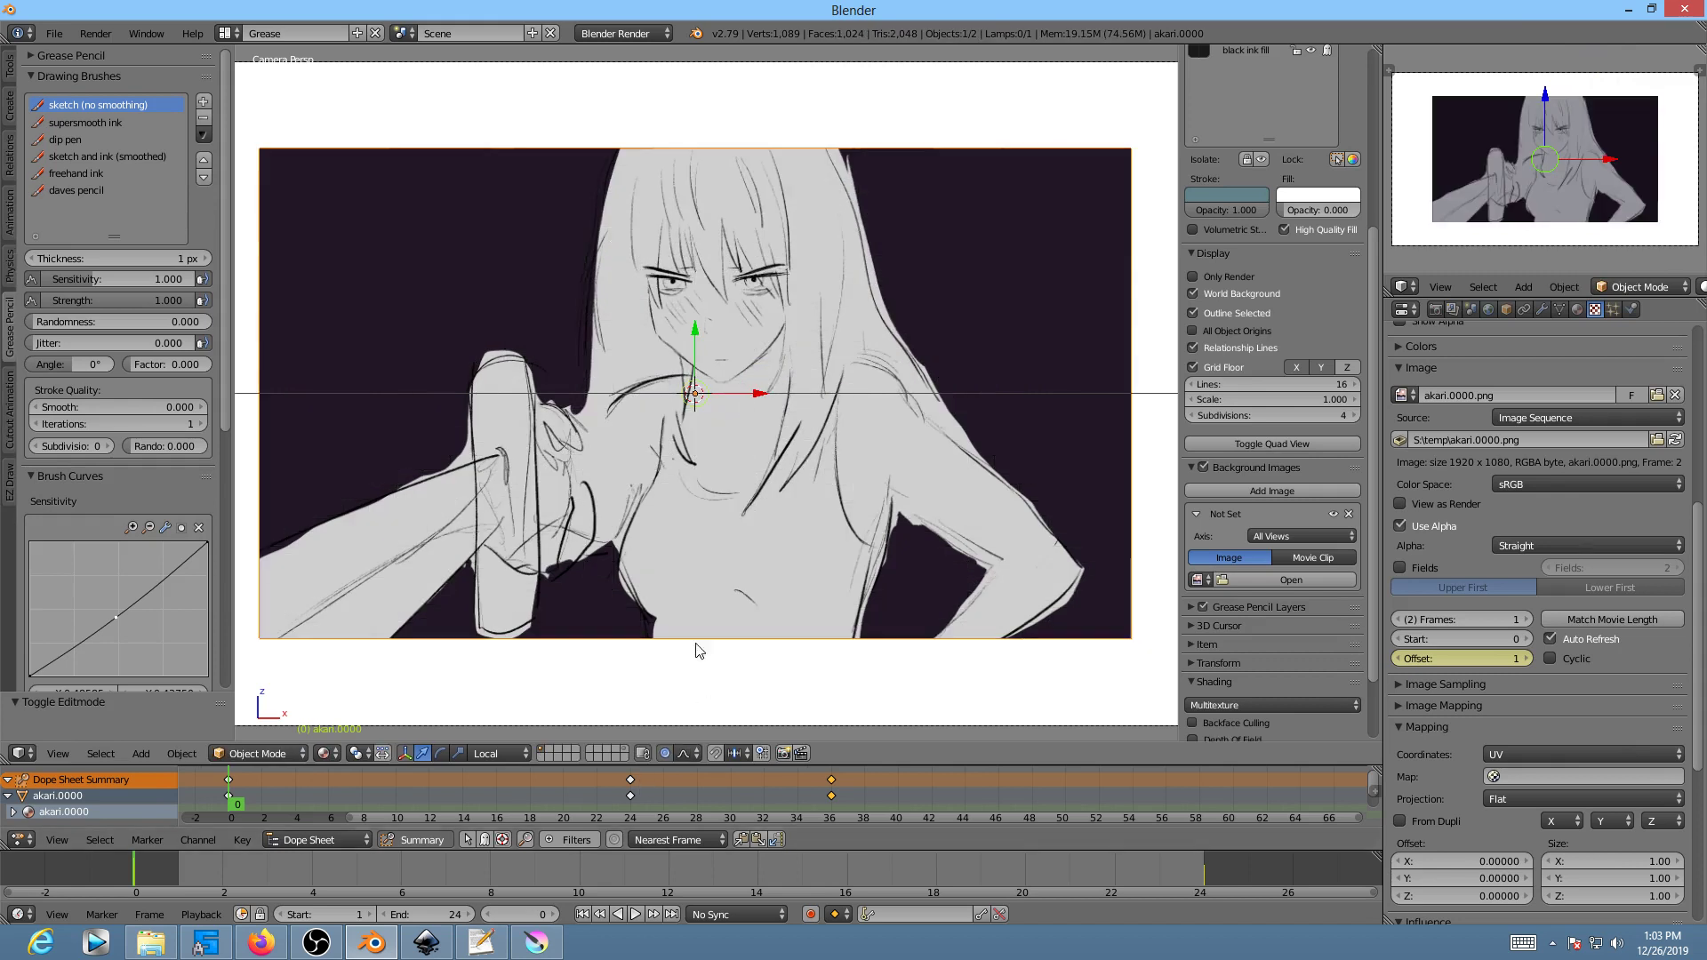
{"action": "mouse_move", "coordinate": [370, 820]}
{"action": "left_mouse_down"}
{"action": "mouse_move", "coordinate": [388, 786]}
{"action": "mouse_move", "coordinate": [819, 786]}
{"action": "mouse_move", "coordinate": [231, 786]}
{"action": "left_mouse_up"}
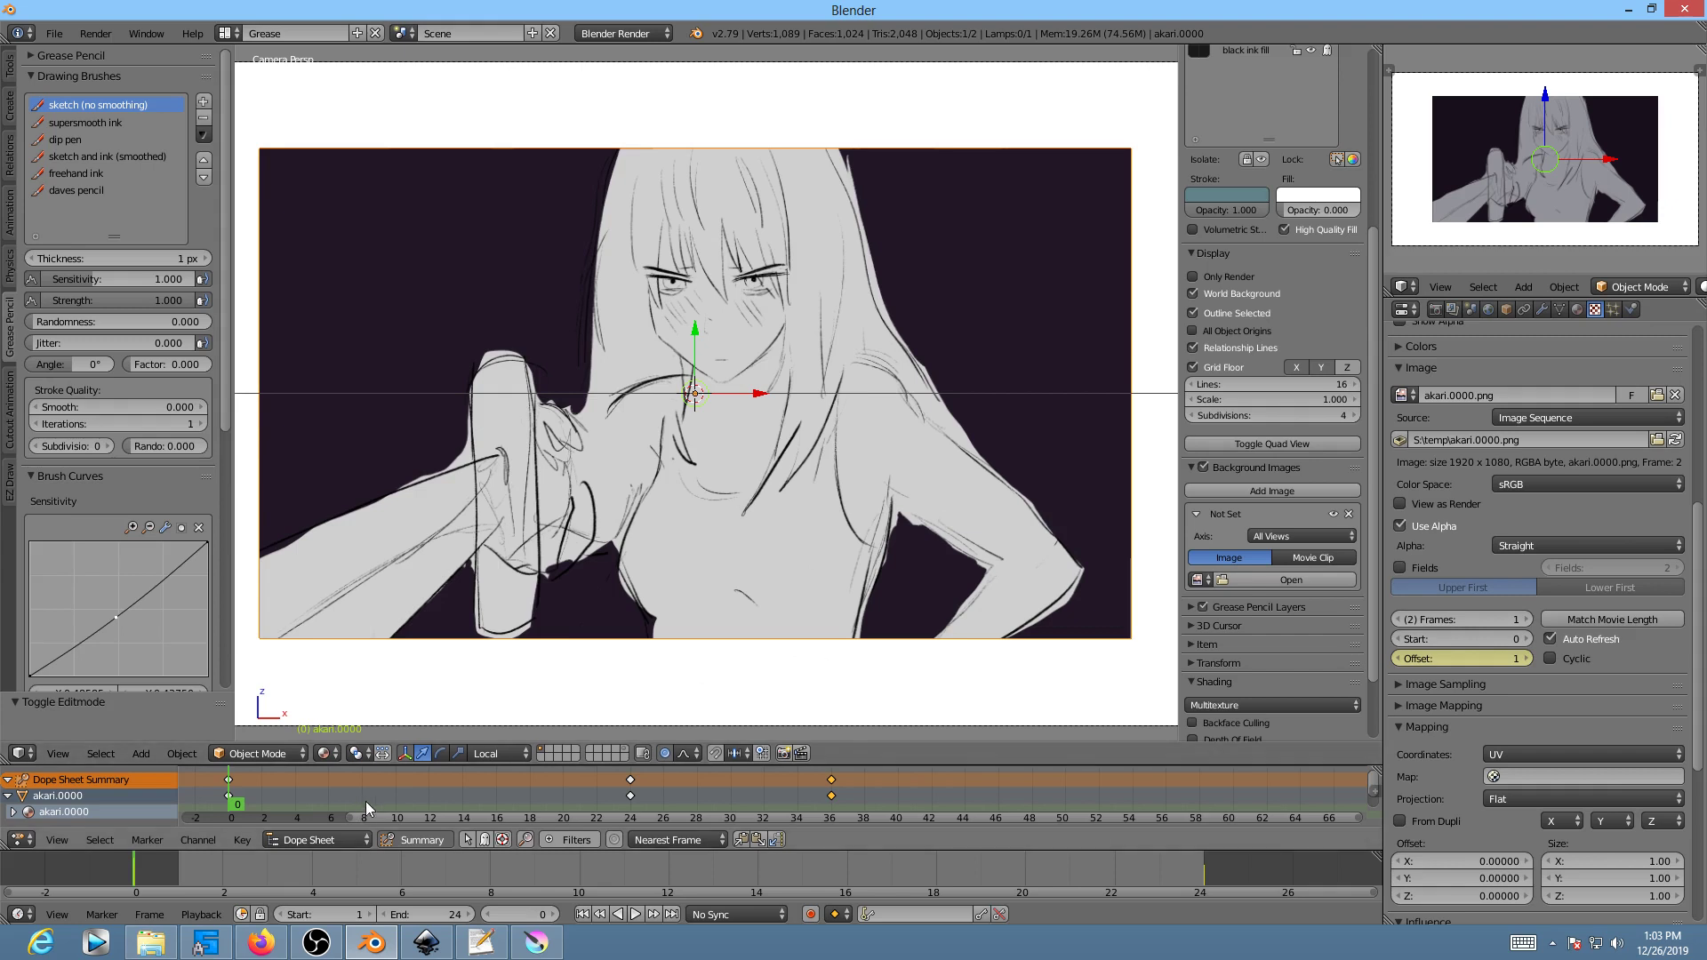
{"action": "key", "text": "alt+a"}
{"action": "key", "text": "Escape"}
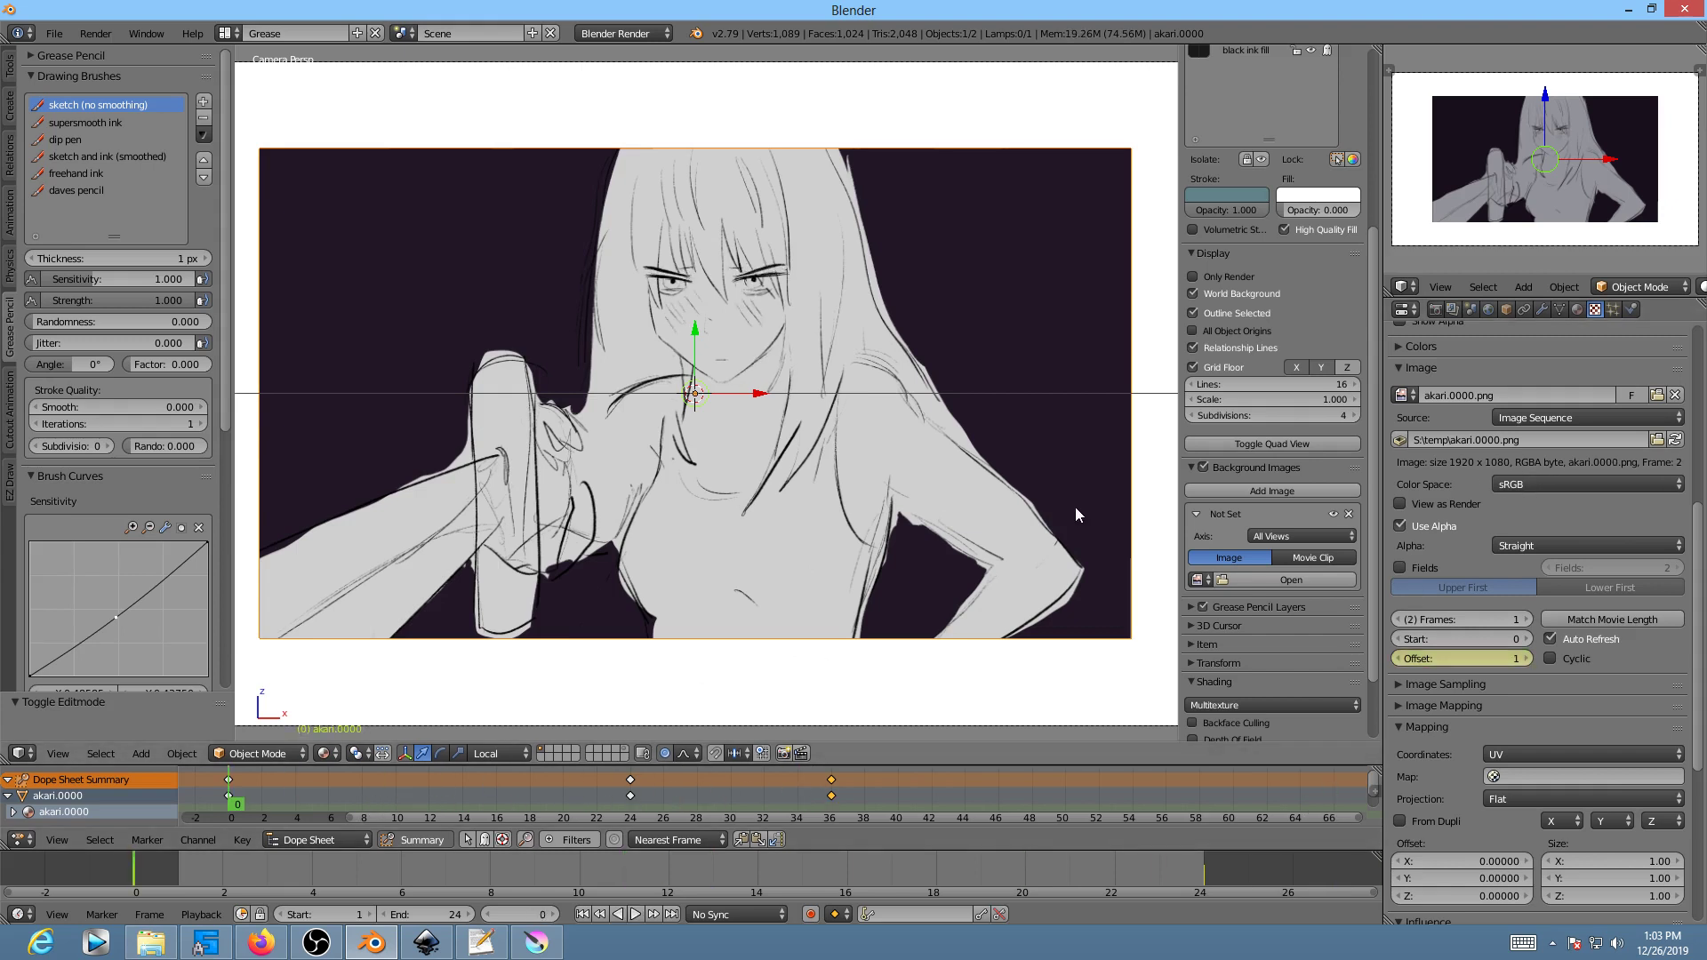
Step: Place the 3D cursor on the character's mouth area and fit the whole camera frame in view
{"action": "left_click", "coordinate": [731, 361]}
{"action": "key", "text": "Home"}
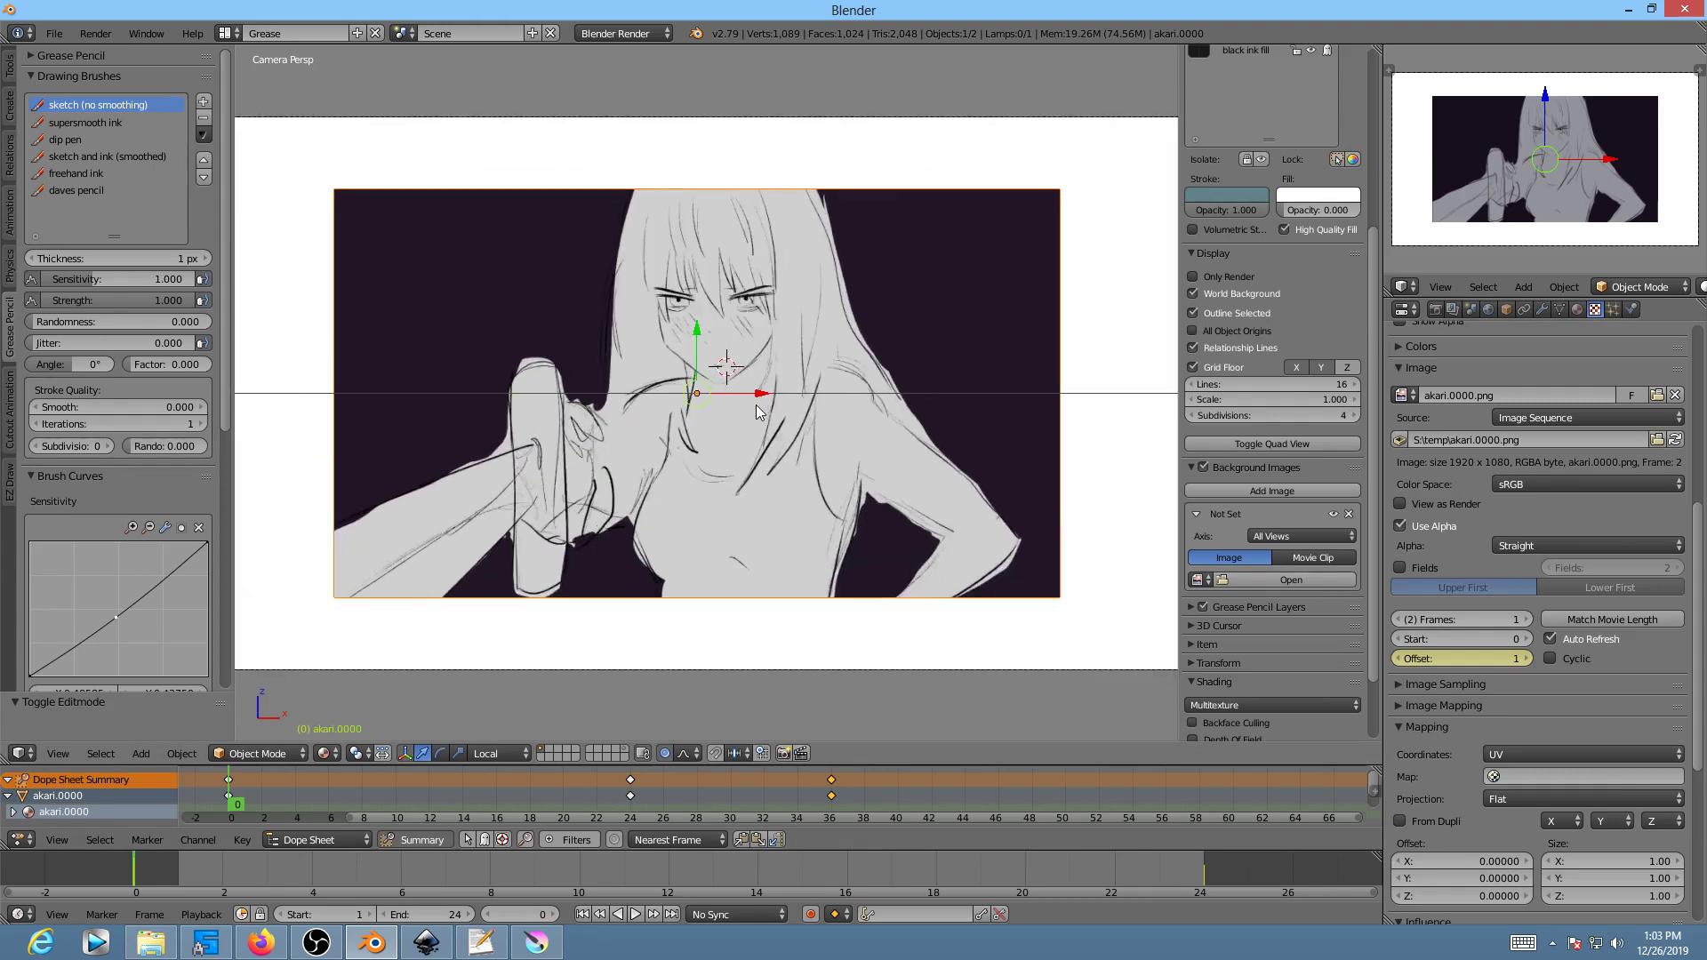
Step: Push the akari.0000 plane back about 0.33 along its local depth axis and return to the camera view
{"action": "middle_click_drag", "start_coordinate": [787, 408], "coordinate": [789, 455]}
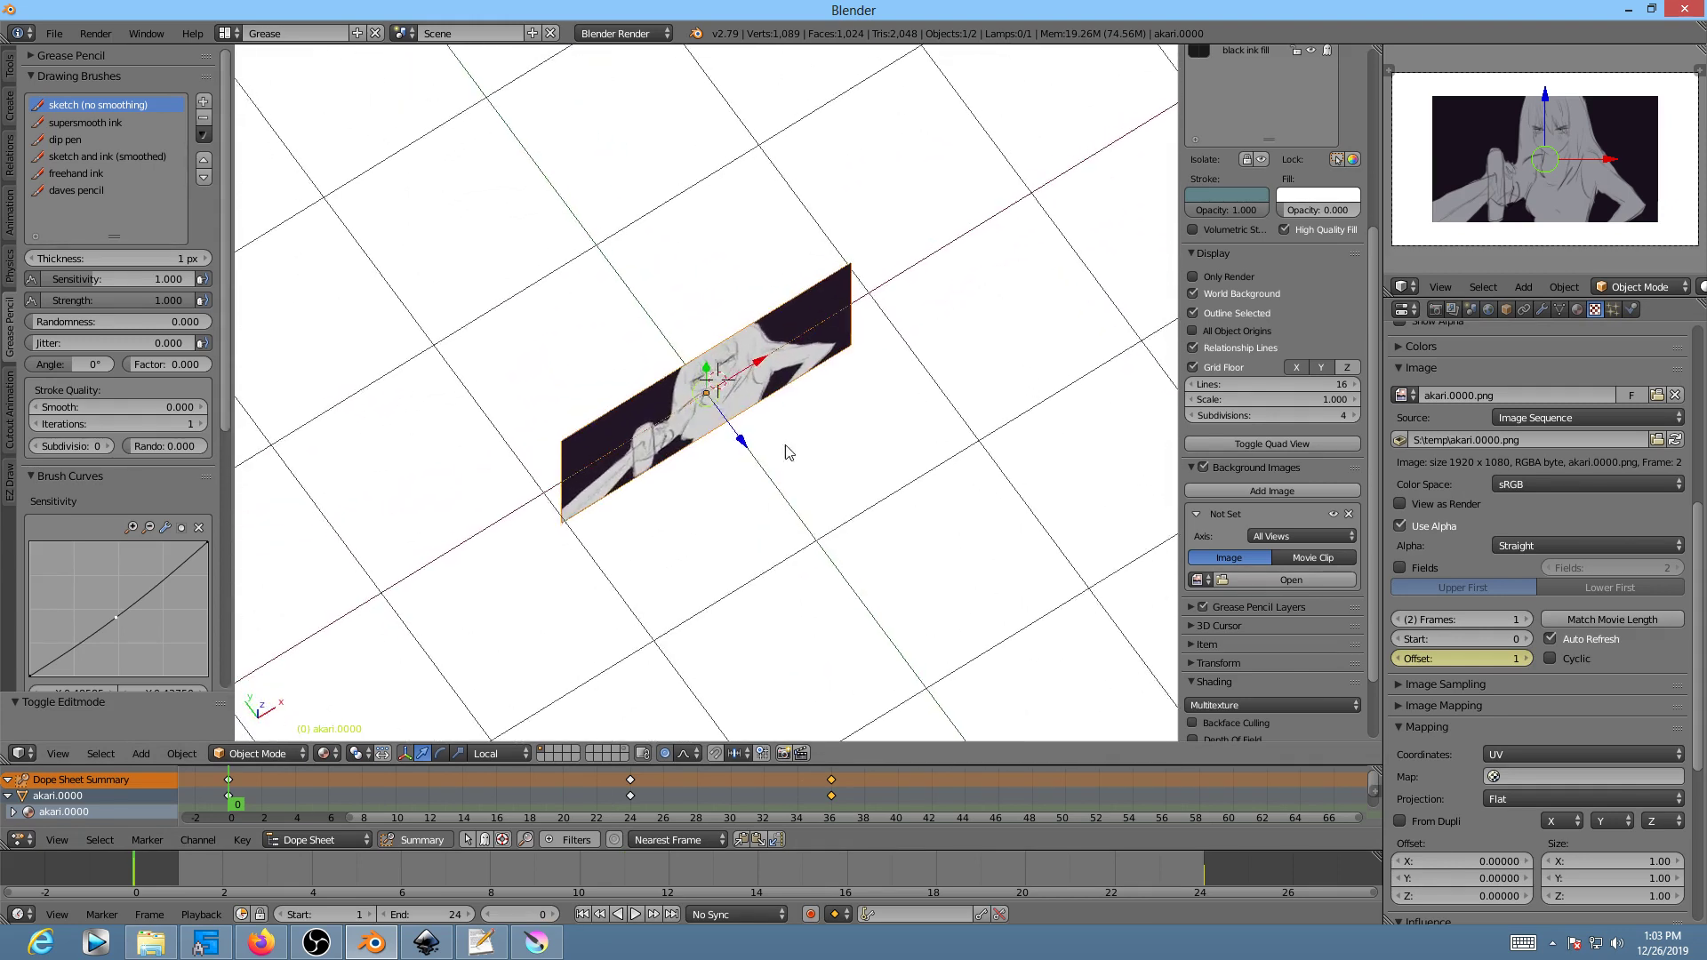
{"action": "key", "text": "g"}
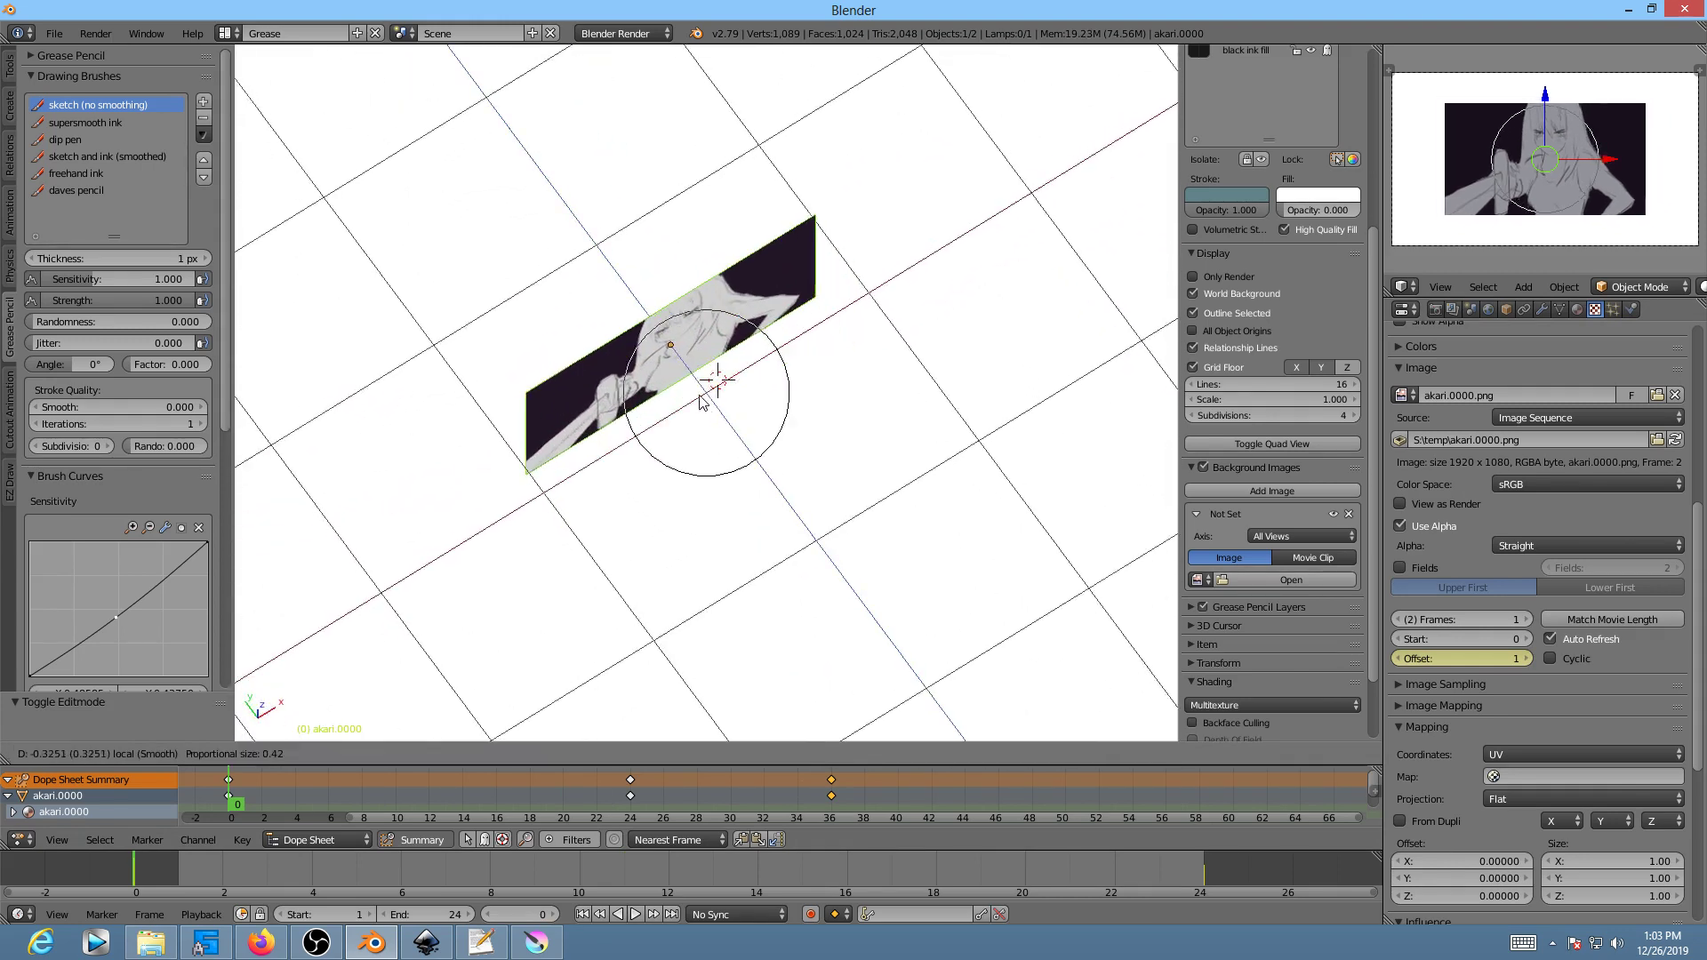
{"action": "left_click", "coordinate": [703, 402]}
{"action": "key", "text": "KP_0"}
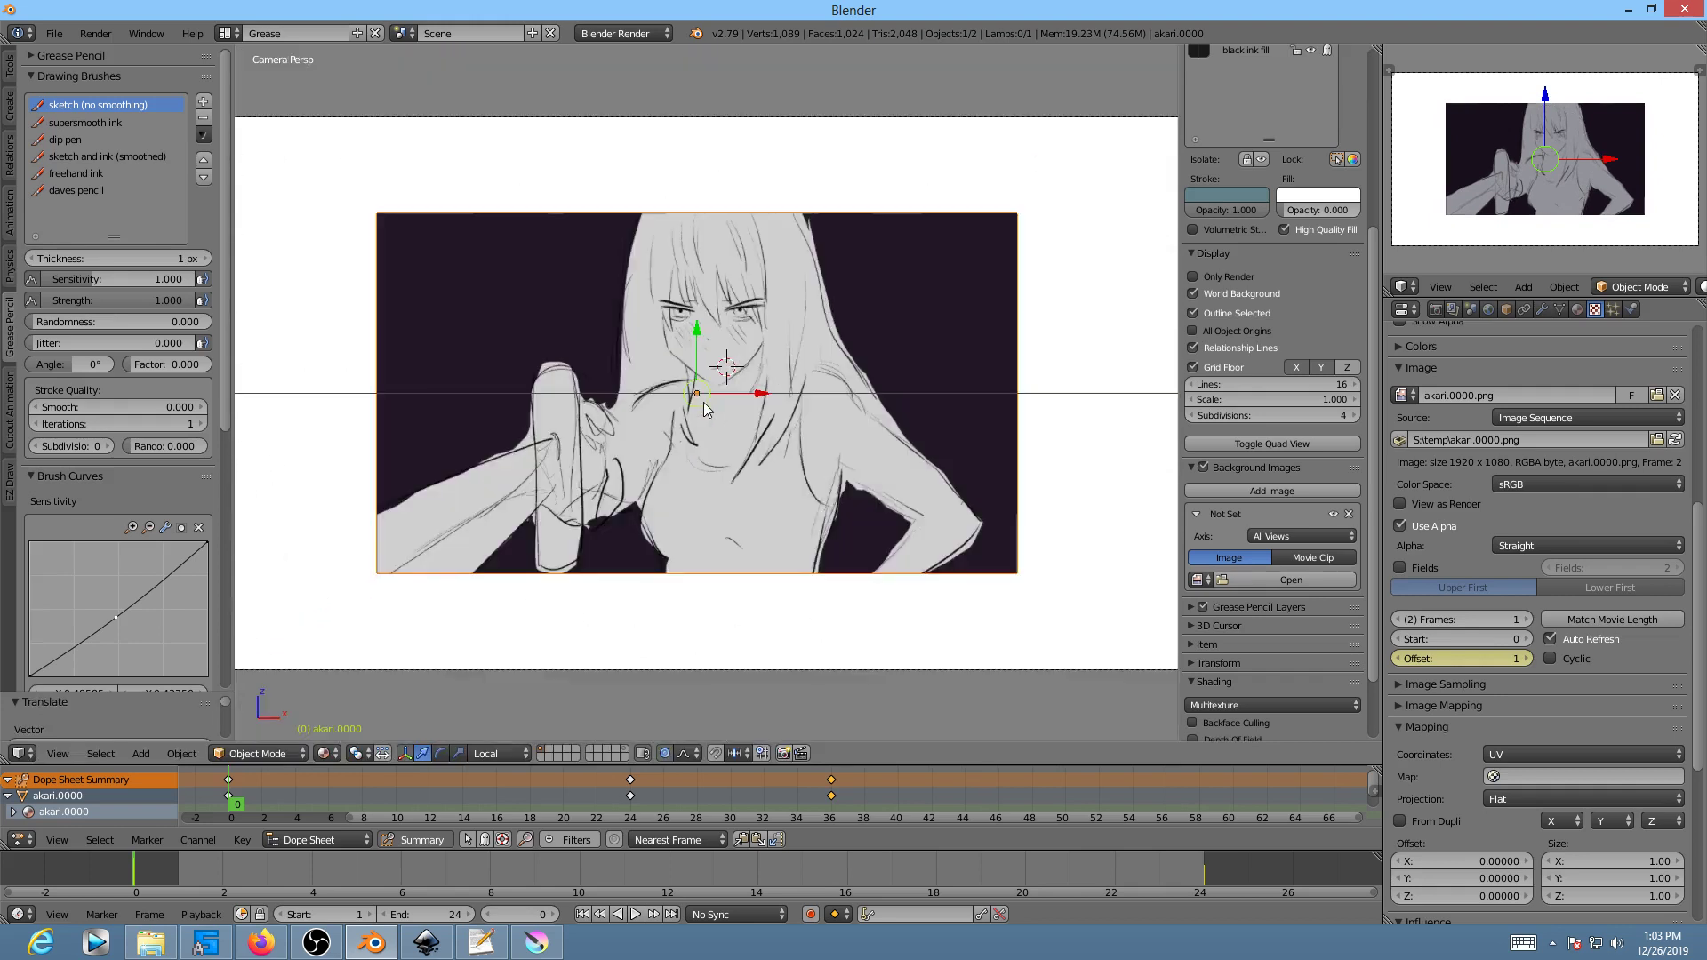
Step: Scale up the akari.0000 plane so the character fills more of the camera frame
{"action": "key", "text": "s"}
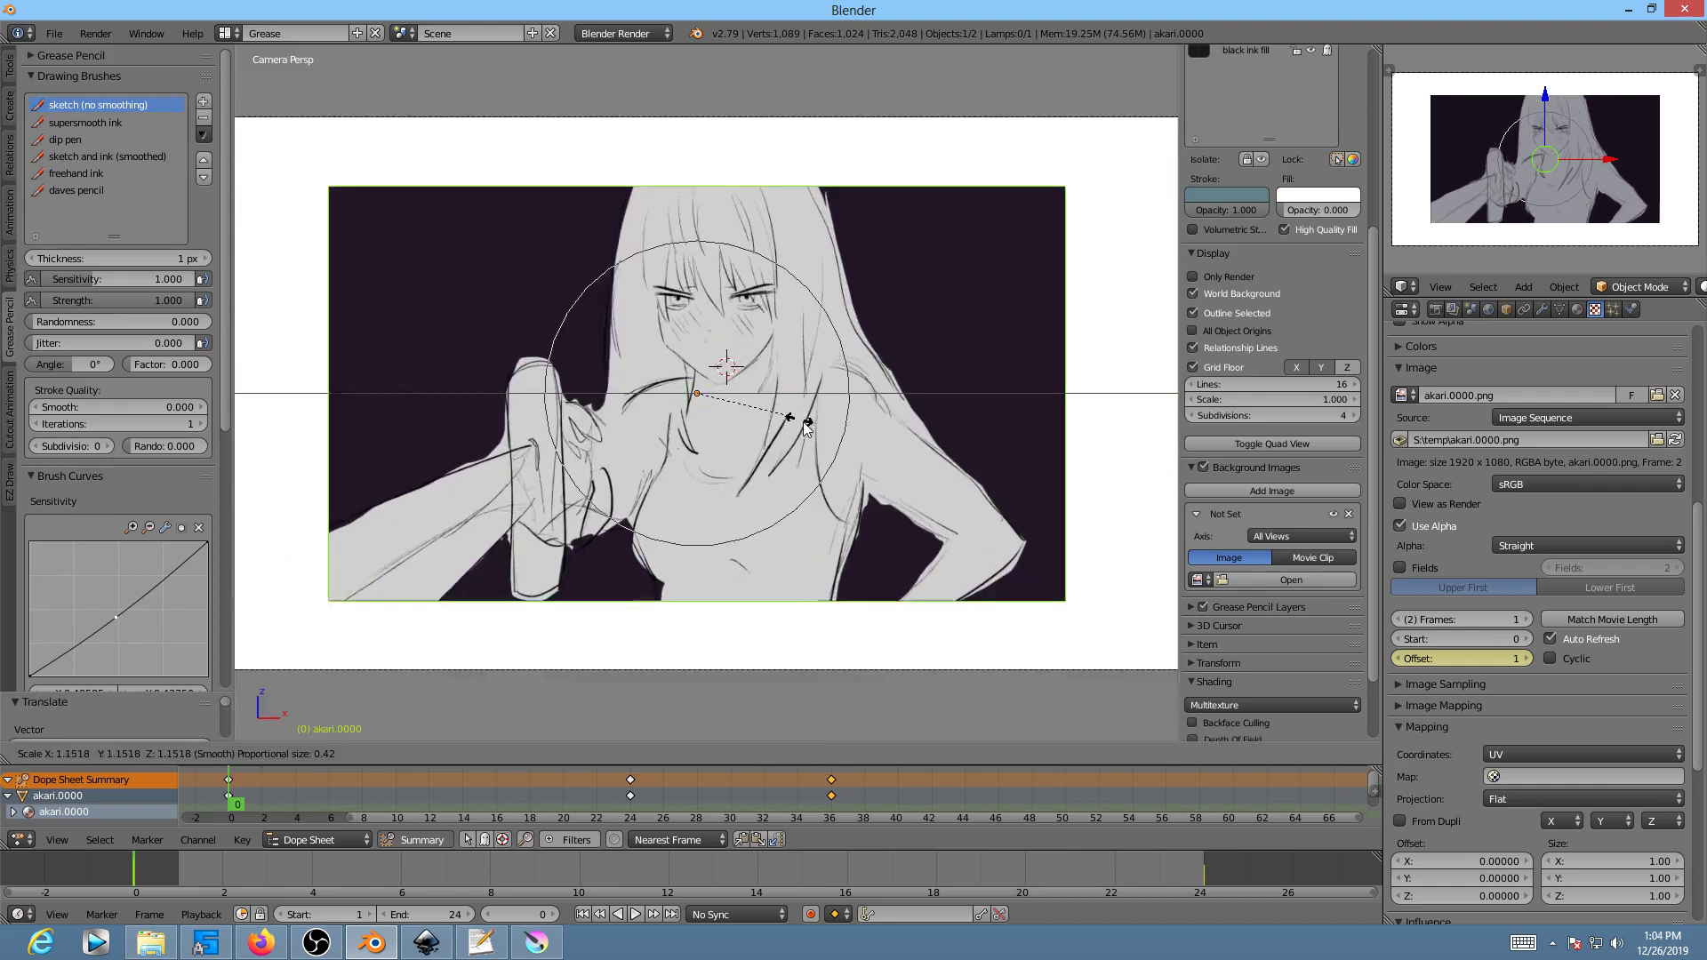
{"action": "left_click", "coordinate": [536, 369]}
{"action": "key", "text": "KP_0"}
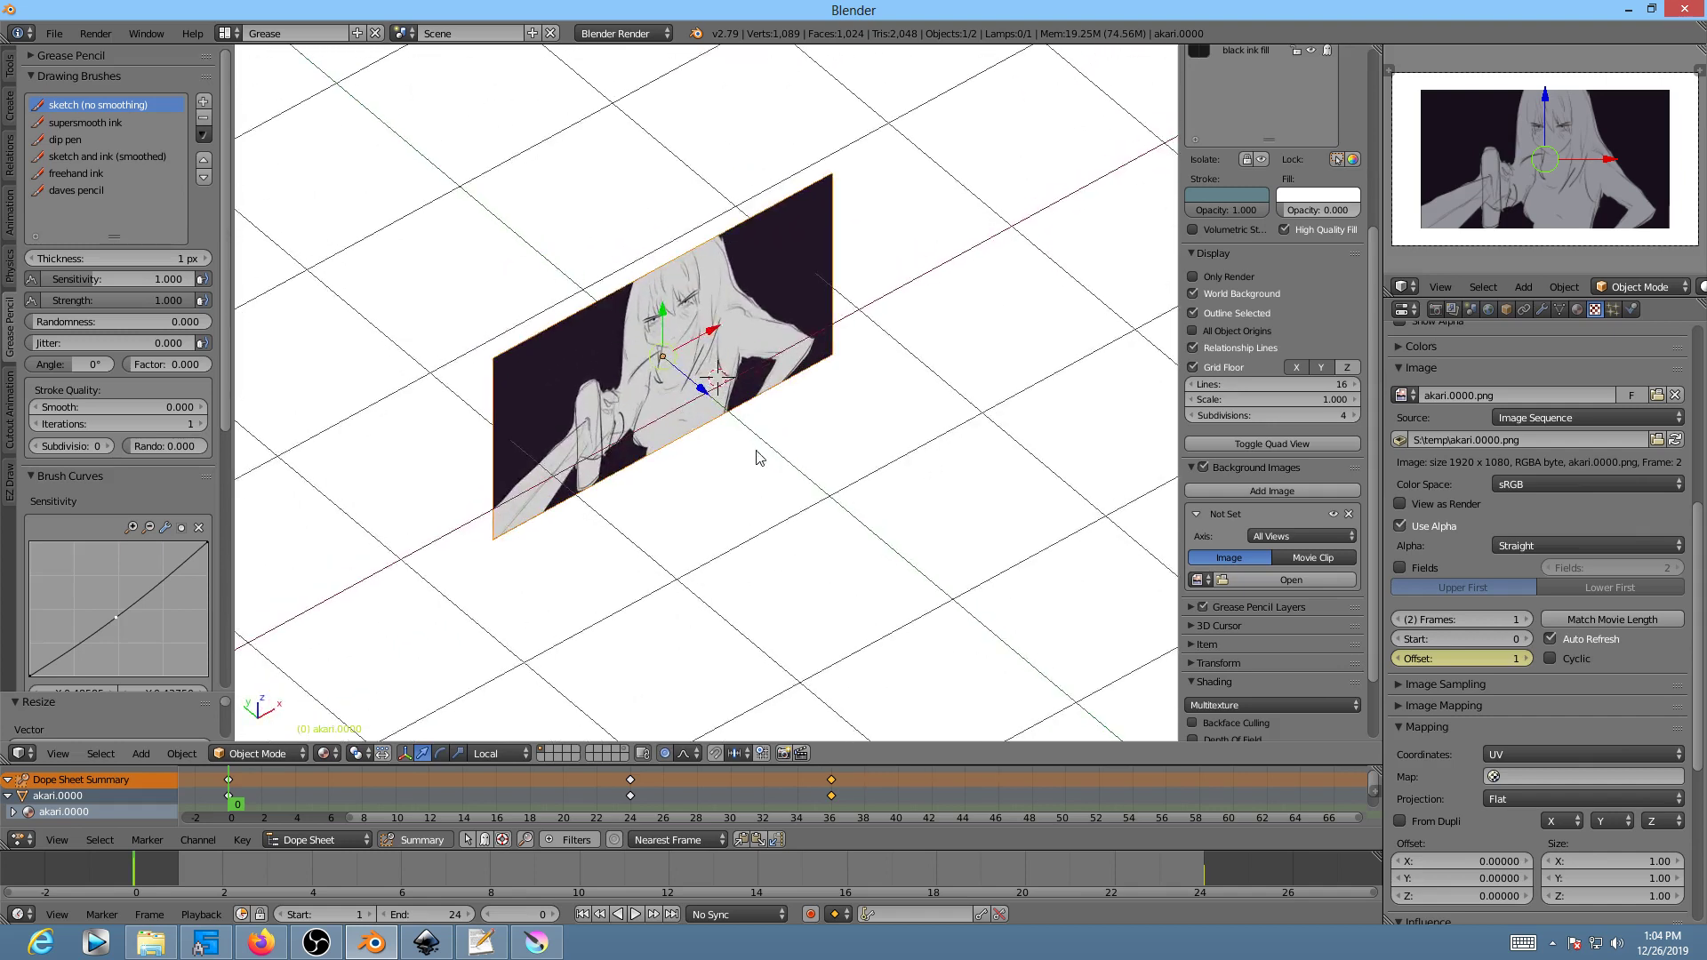
{"action": "key", "text": "KP_0"}
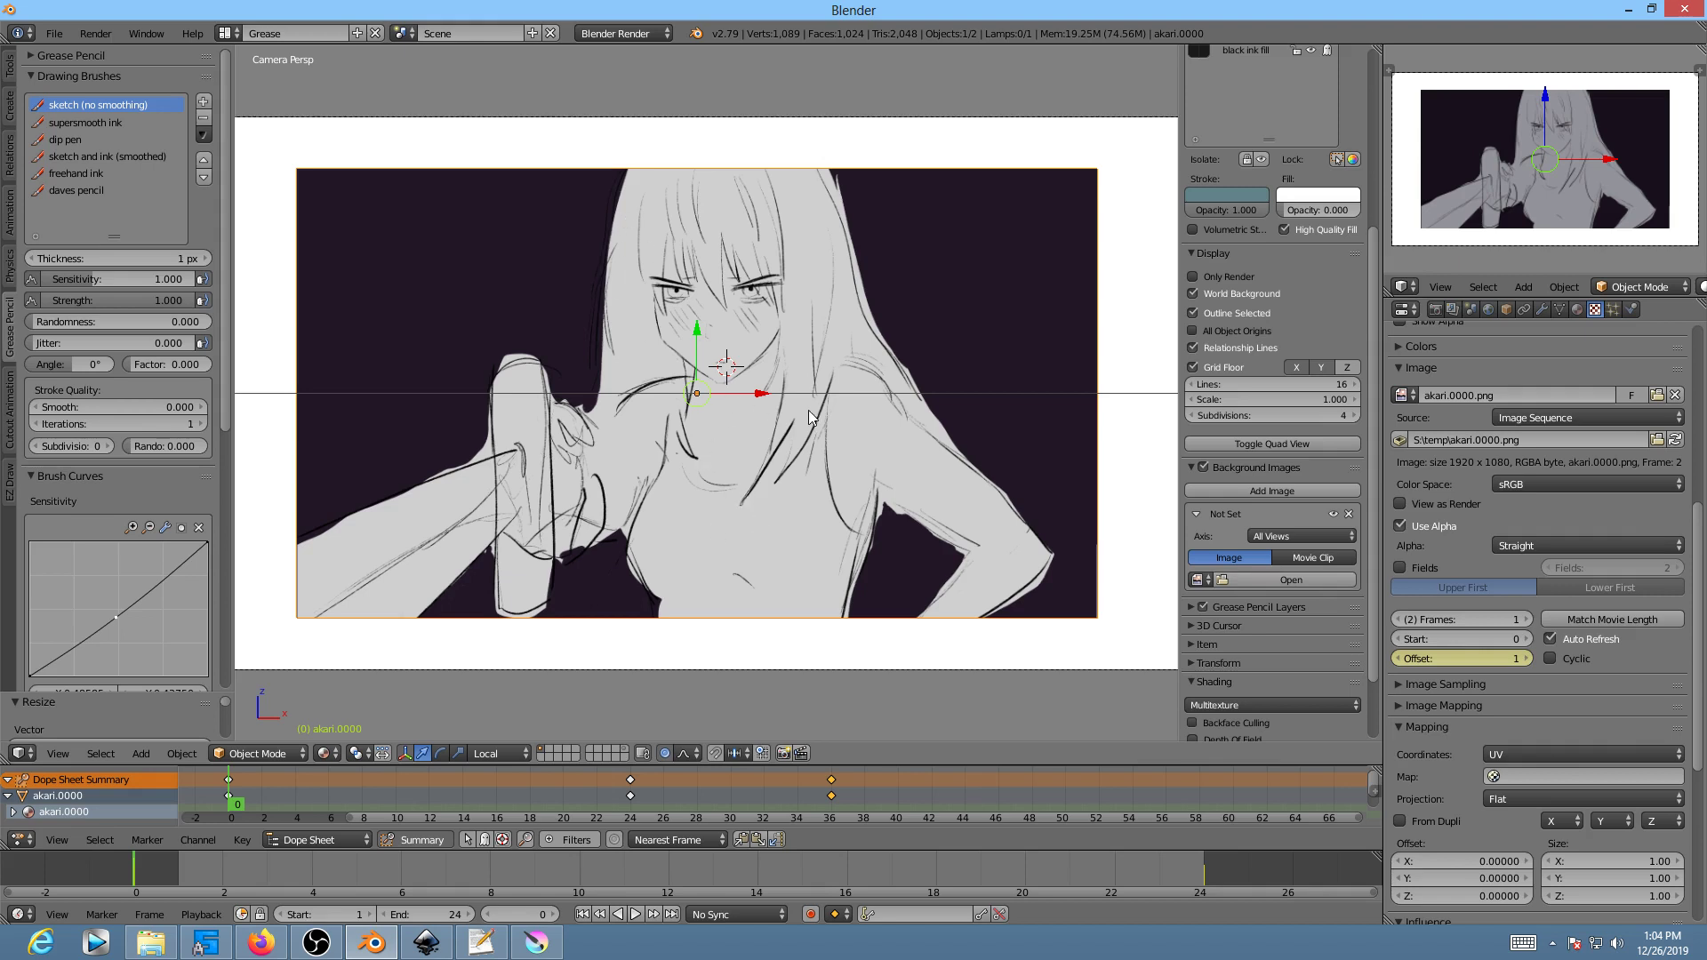
Step: Import lips.0000.png through lips.0007.png from S:\temp as one animated image-sequence plane at the 3D cursor
{"action": "key", "text": "shift+a"}
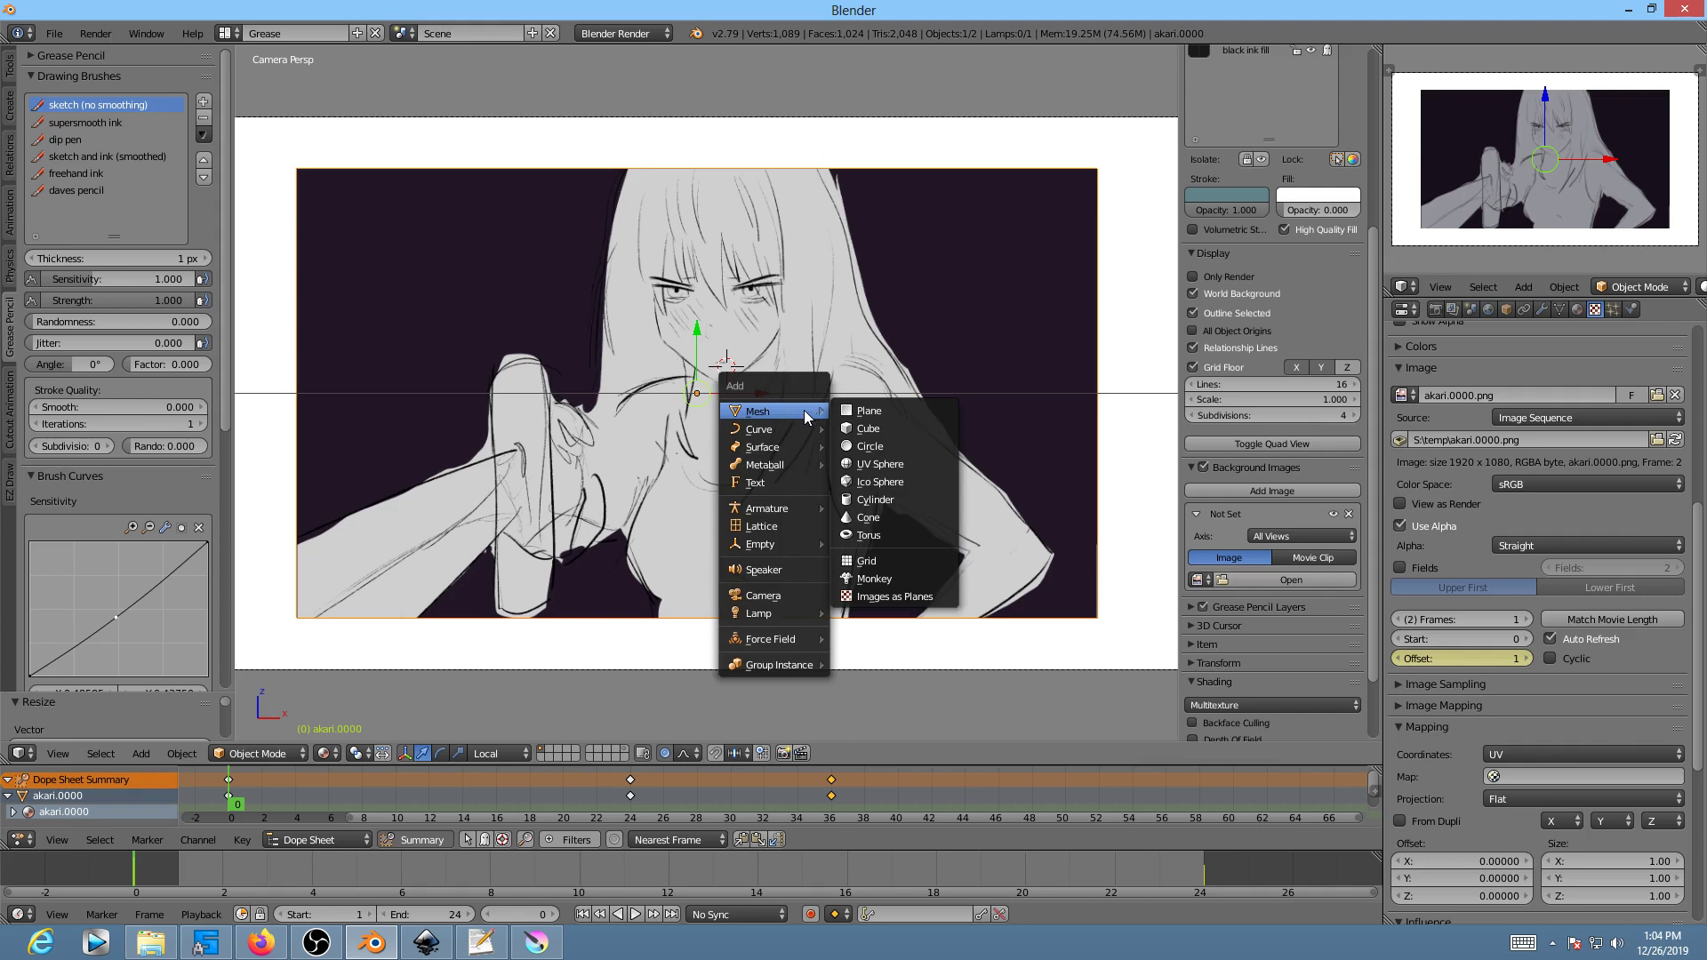
{"action": "left_click", "coordinate": [903, 595]}
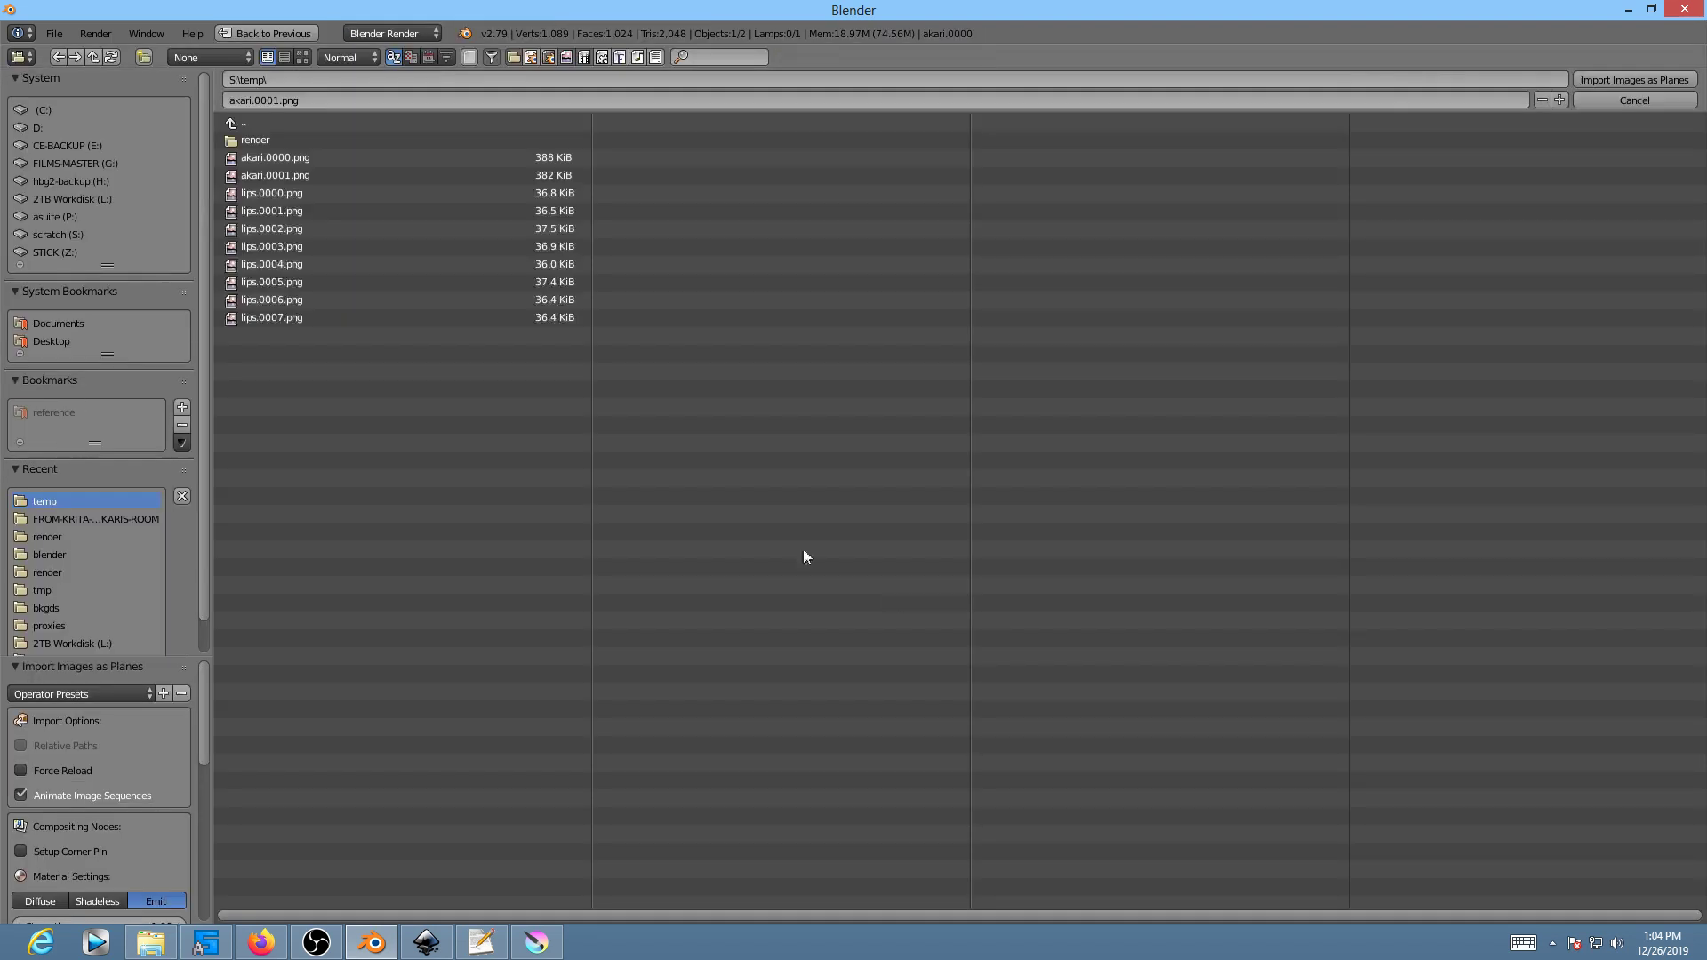
{"action": "left_click", "coordinate": [277, 193]}
{"action": "left_click", "coordinate": [268, 317], "text": "shift"}
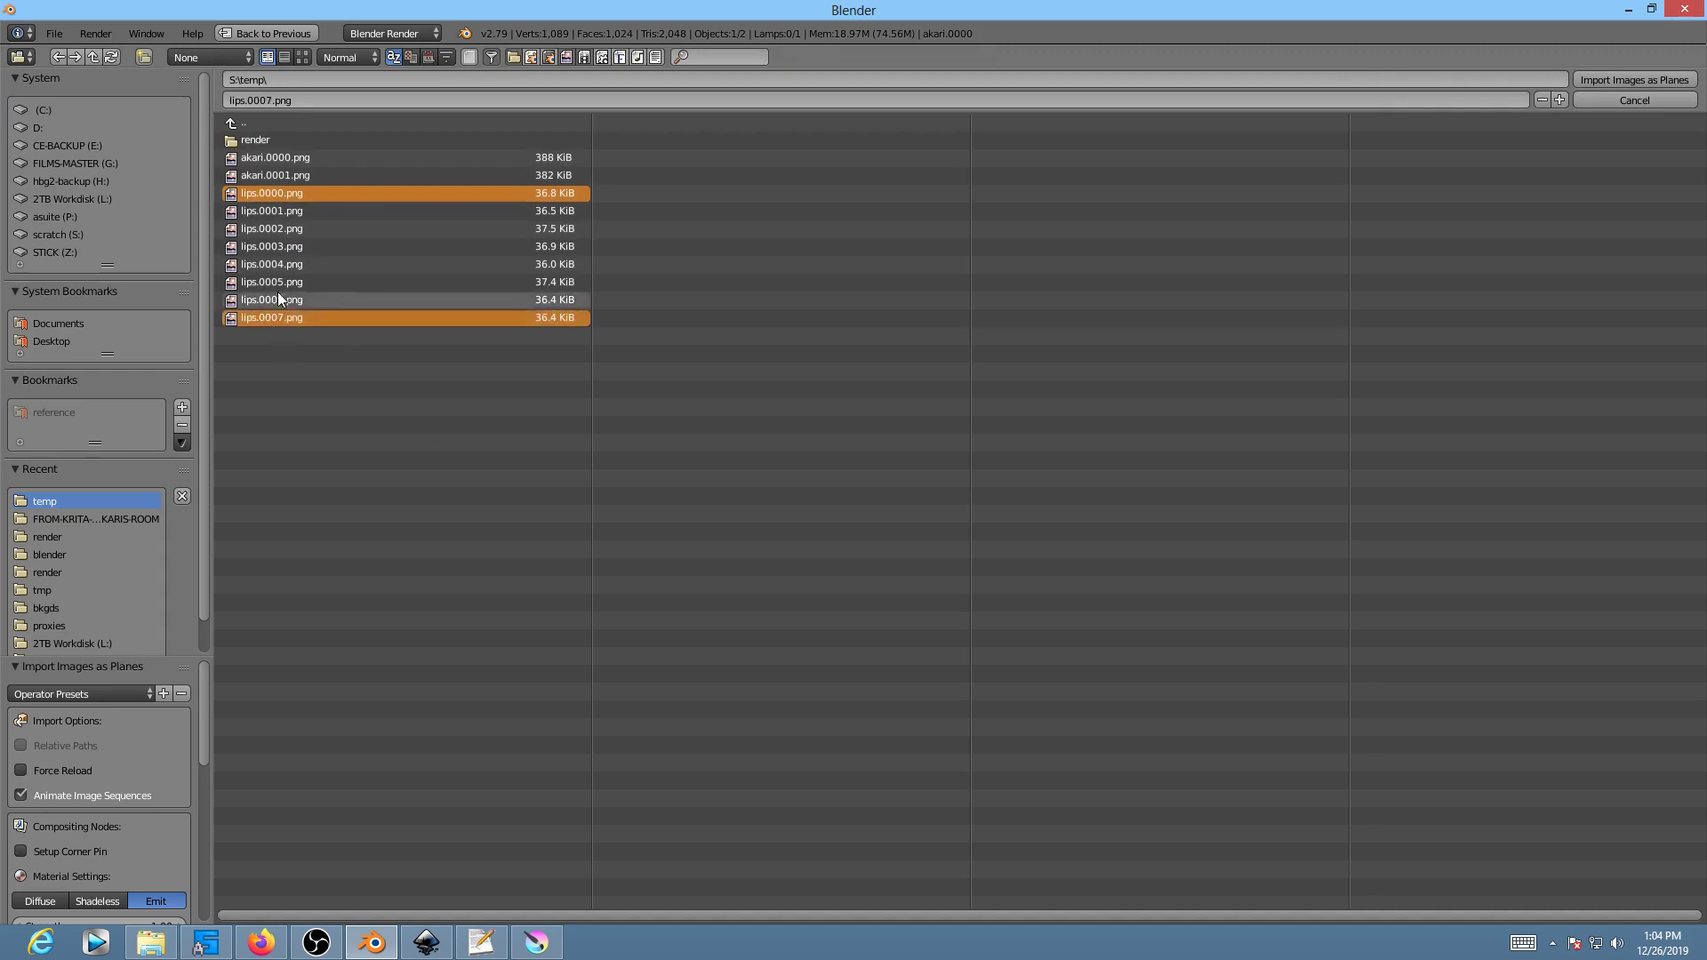
{"action": "left_click_drag", "start_coordinate": [267, 194], "coordinate": [274, 317]}
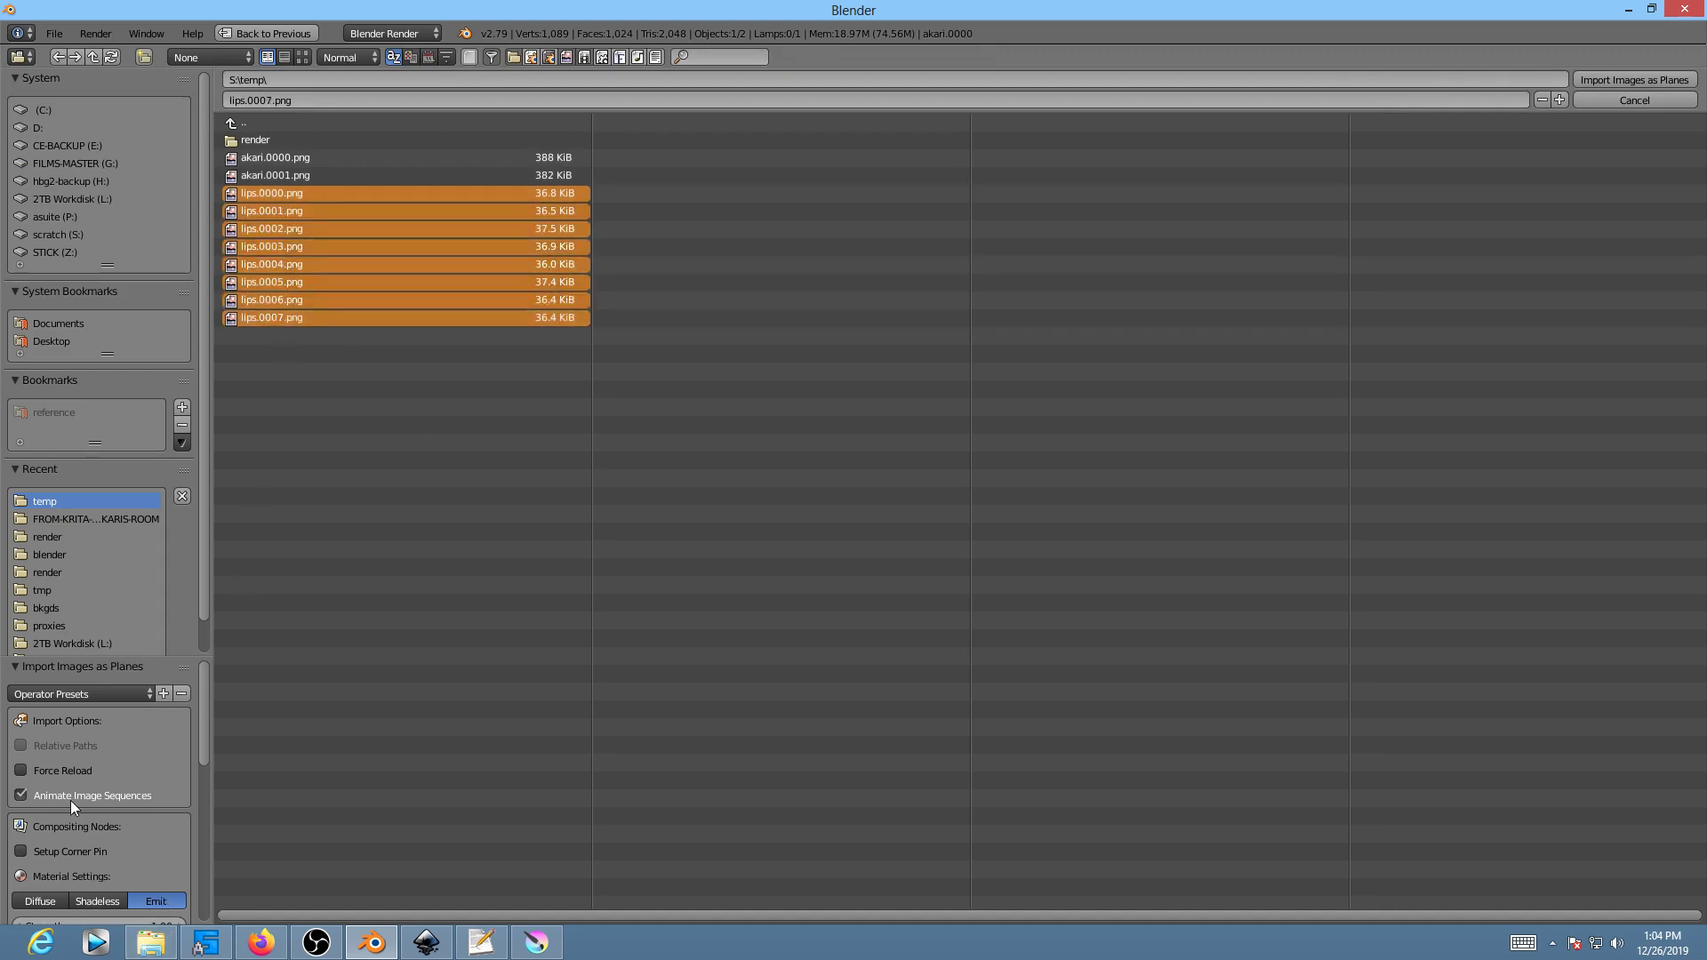
{"action": "left_click", "coordinate": [1601, 80]}
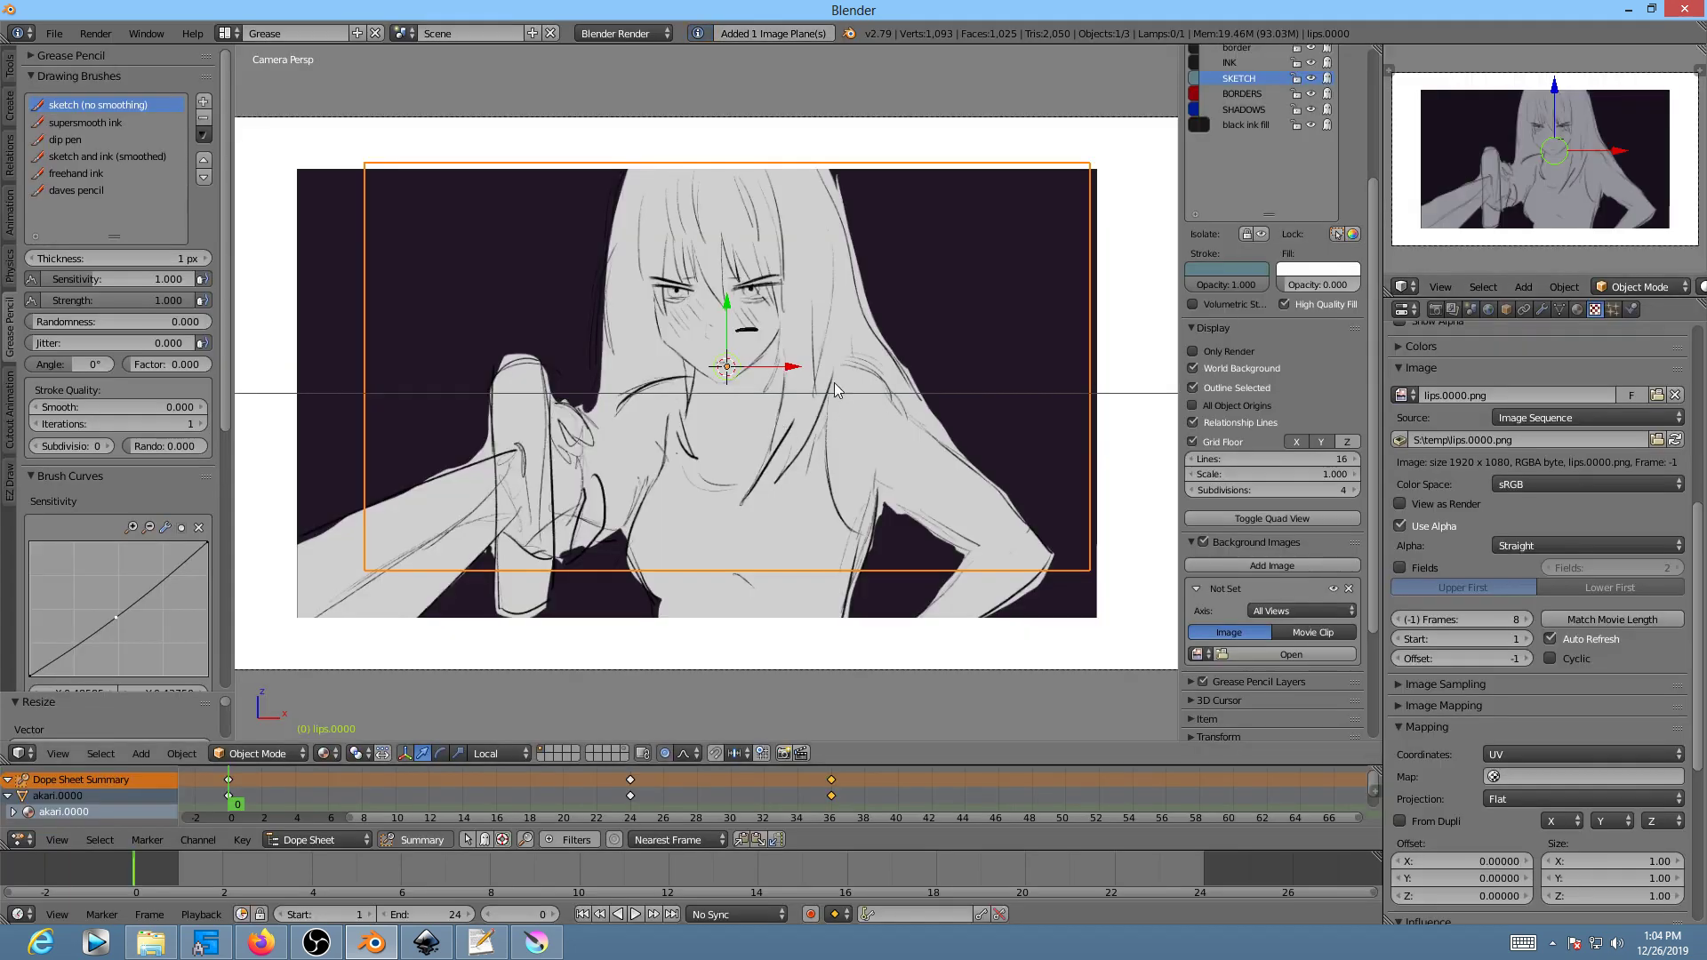
Step: Move the lips plane over the character's mouth and push it back to just in front of the akari.0000 plane
{"action": "right_click", "coordinate": [1087, 423]}
{"action": "right_click", "coordinate": [1062, 440]}
{"action": "key", "text": "g"}
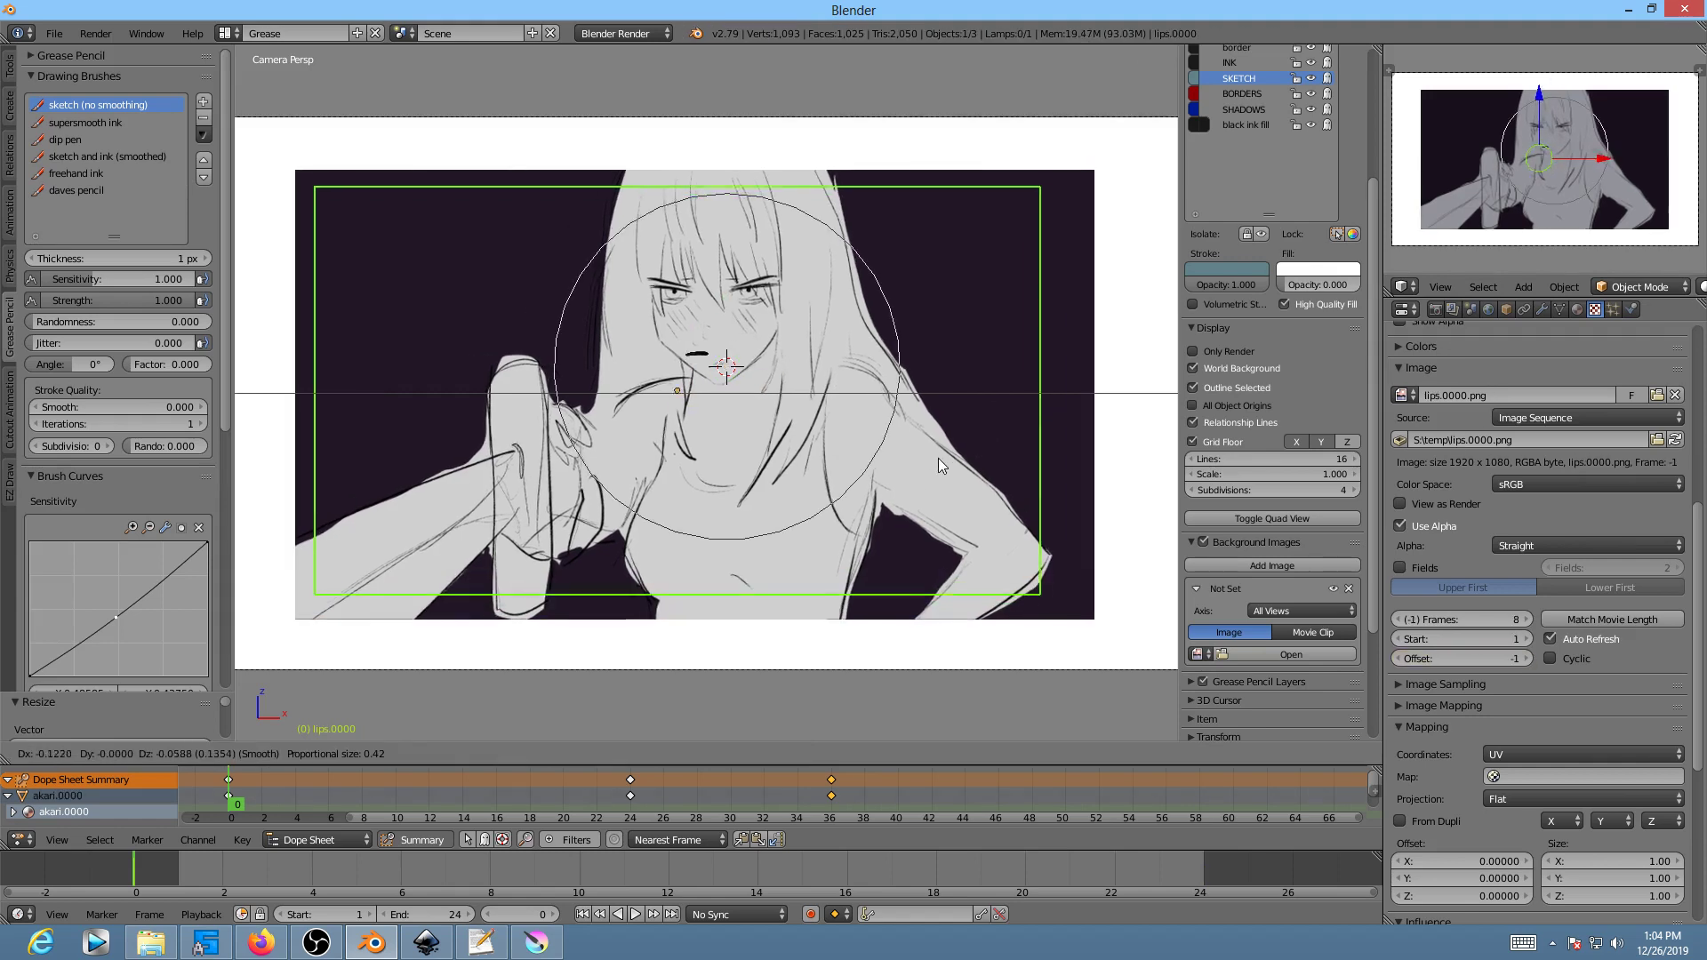
{"action": "left_click", "coordinate": [947, 457]}
{"action": "middle_click_drag", "start_coordinate": [948, 457], "coordinate": [762, 392]}
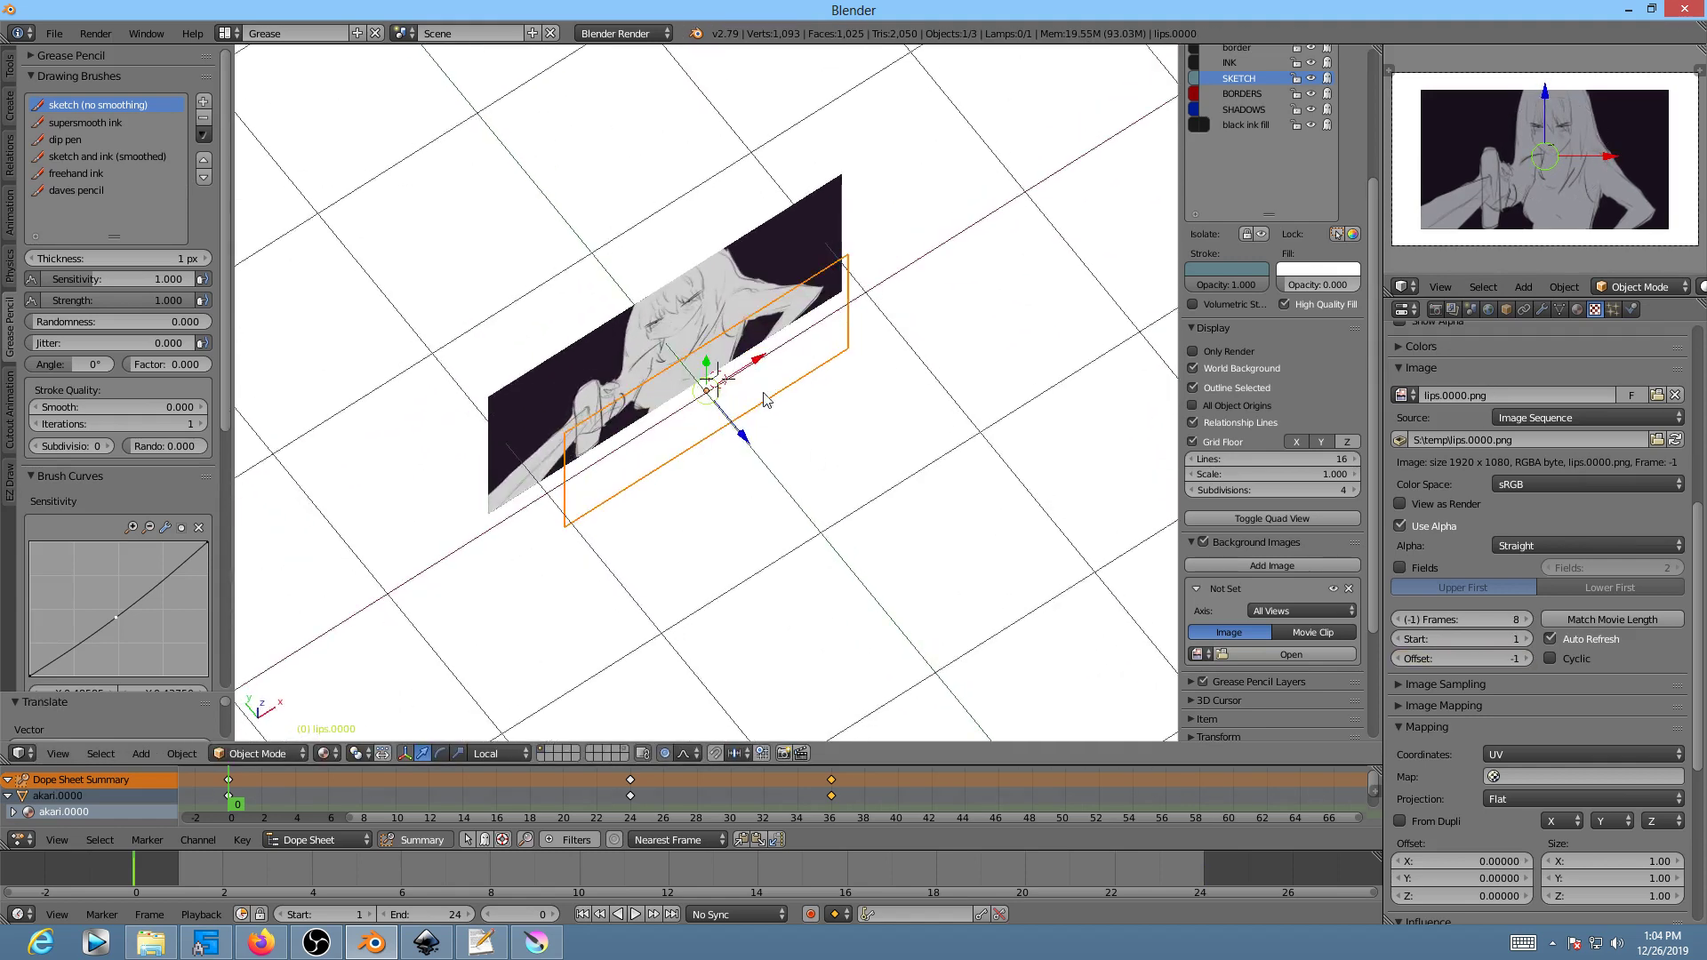
{"action": "left_click_drag", "start_coordinate": [742, 436], "coordinate": [722, 391]}
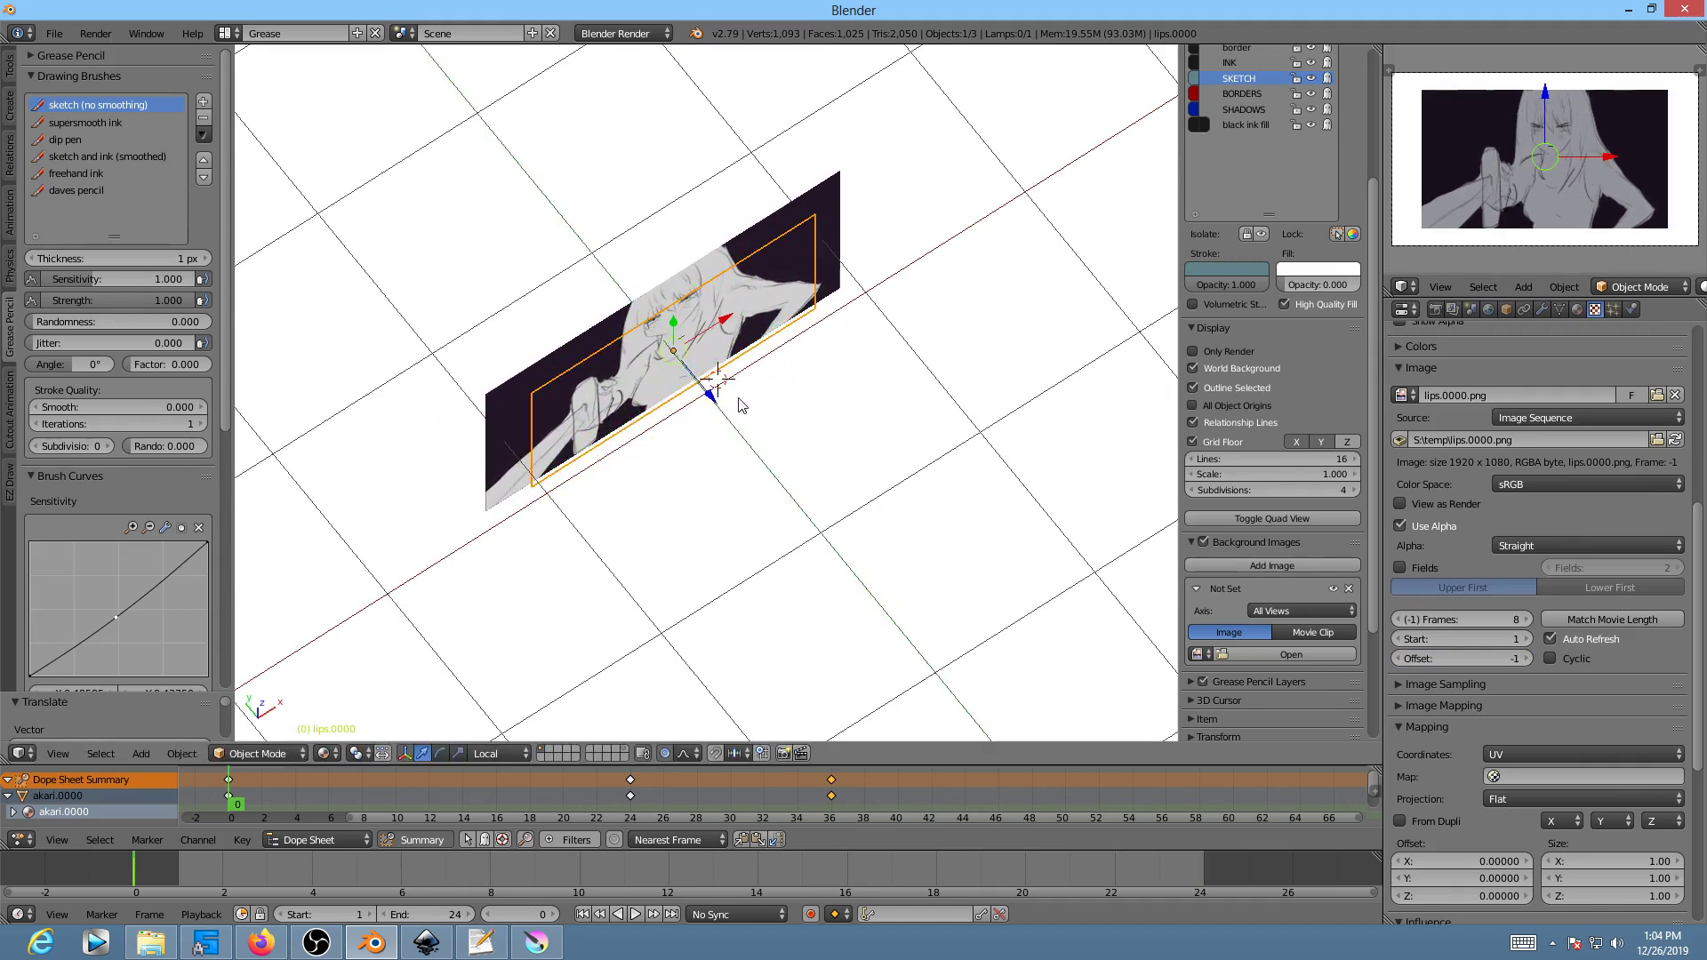
Step: Parent the lips plane to the akari.0000 plane with the Object option and select the parent to check it
{"action": "right_click", "coordinate": [749, 238], "text": "shift"}
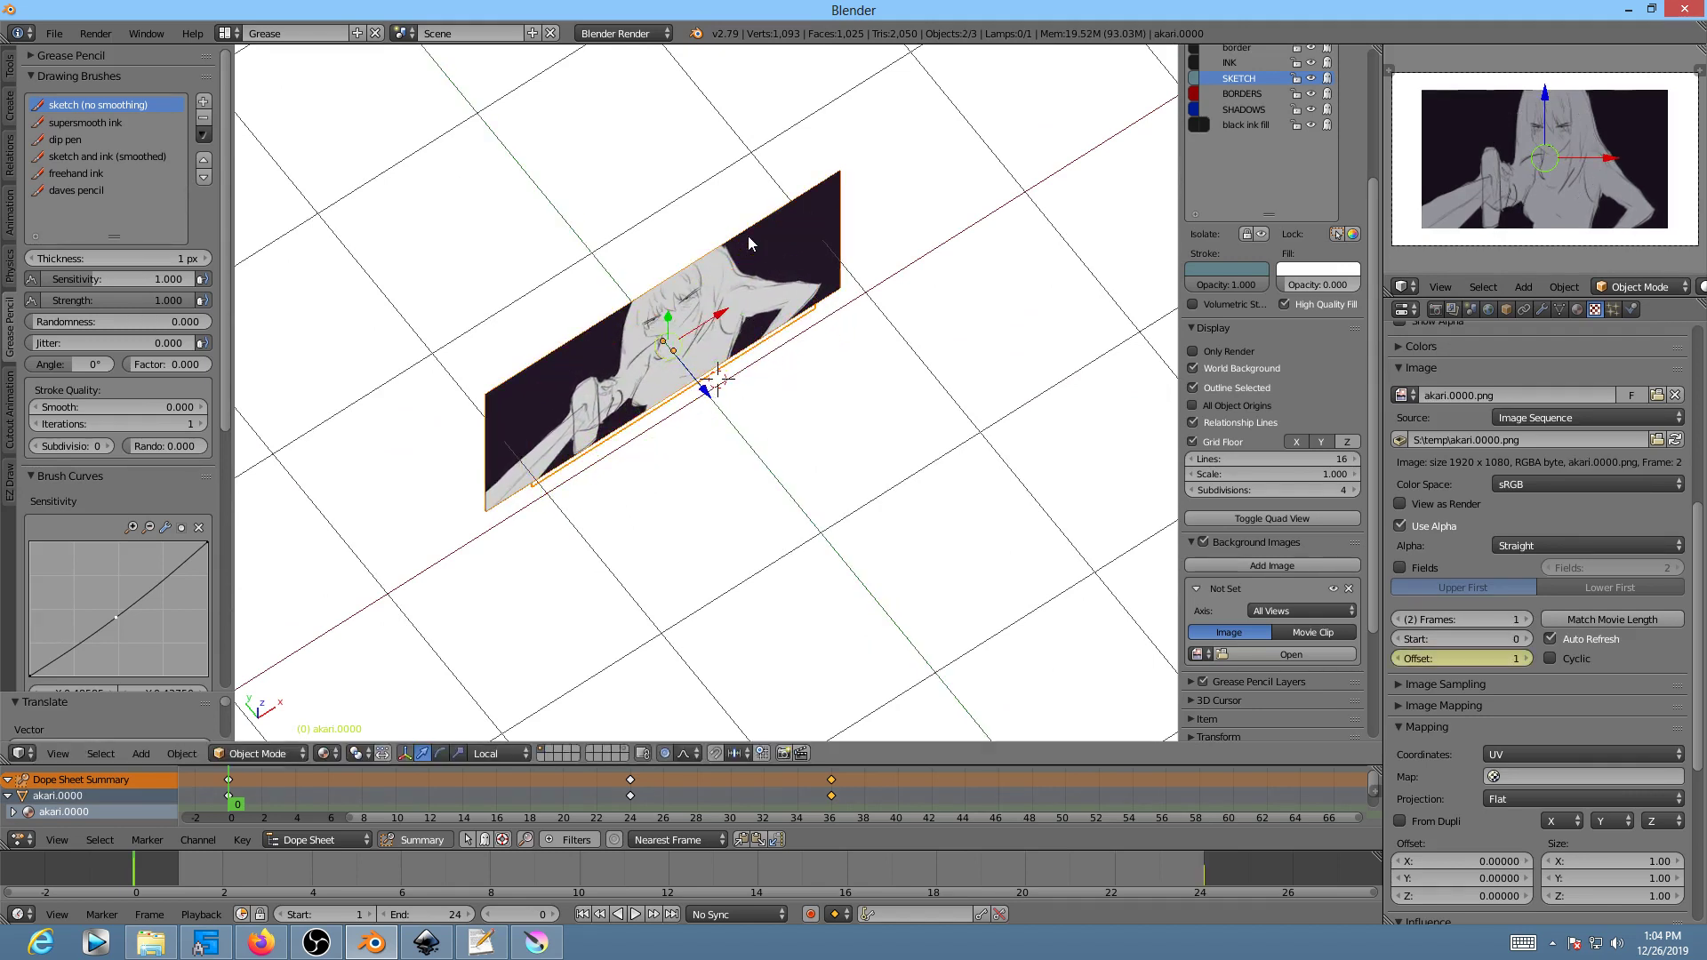
{"action": "key", "text": "ctrl+p"}
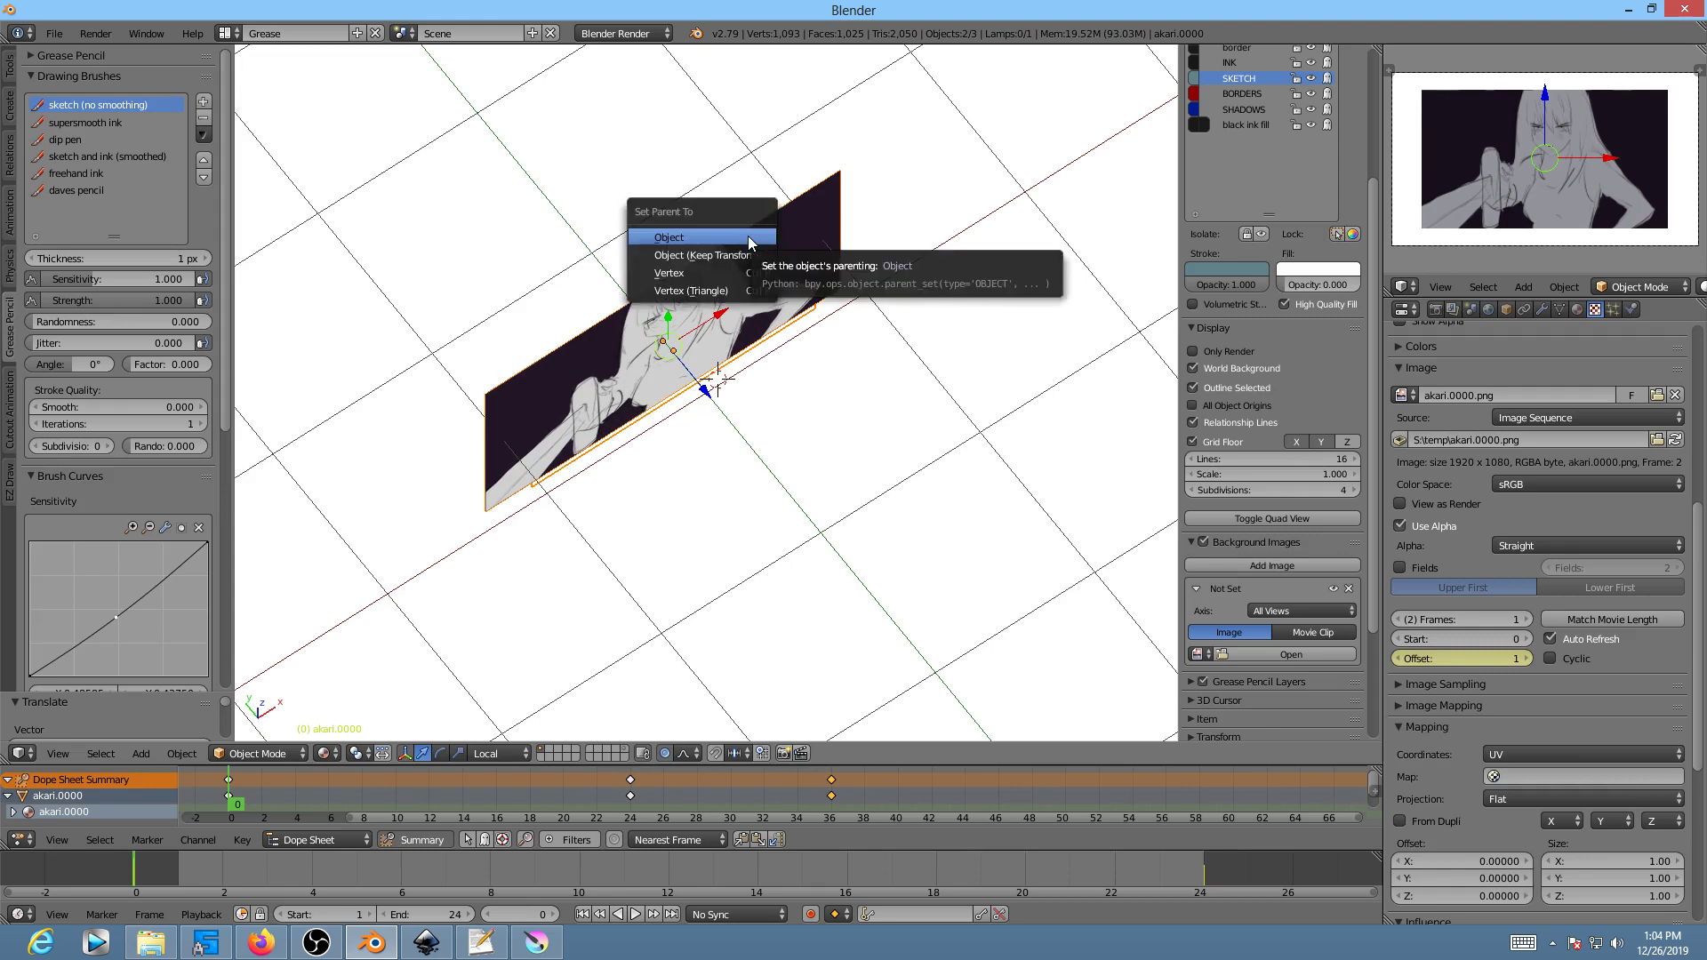
{"action": "left_click", "coordinate": [748, 237]}
{"action": "right_click", "coordinate": [751, 246]}
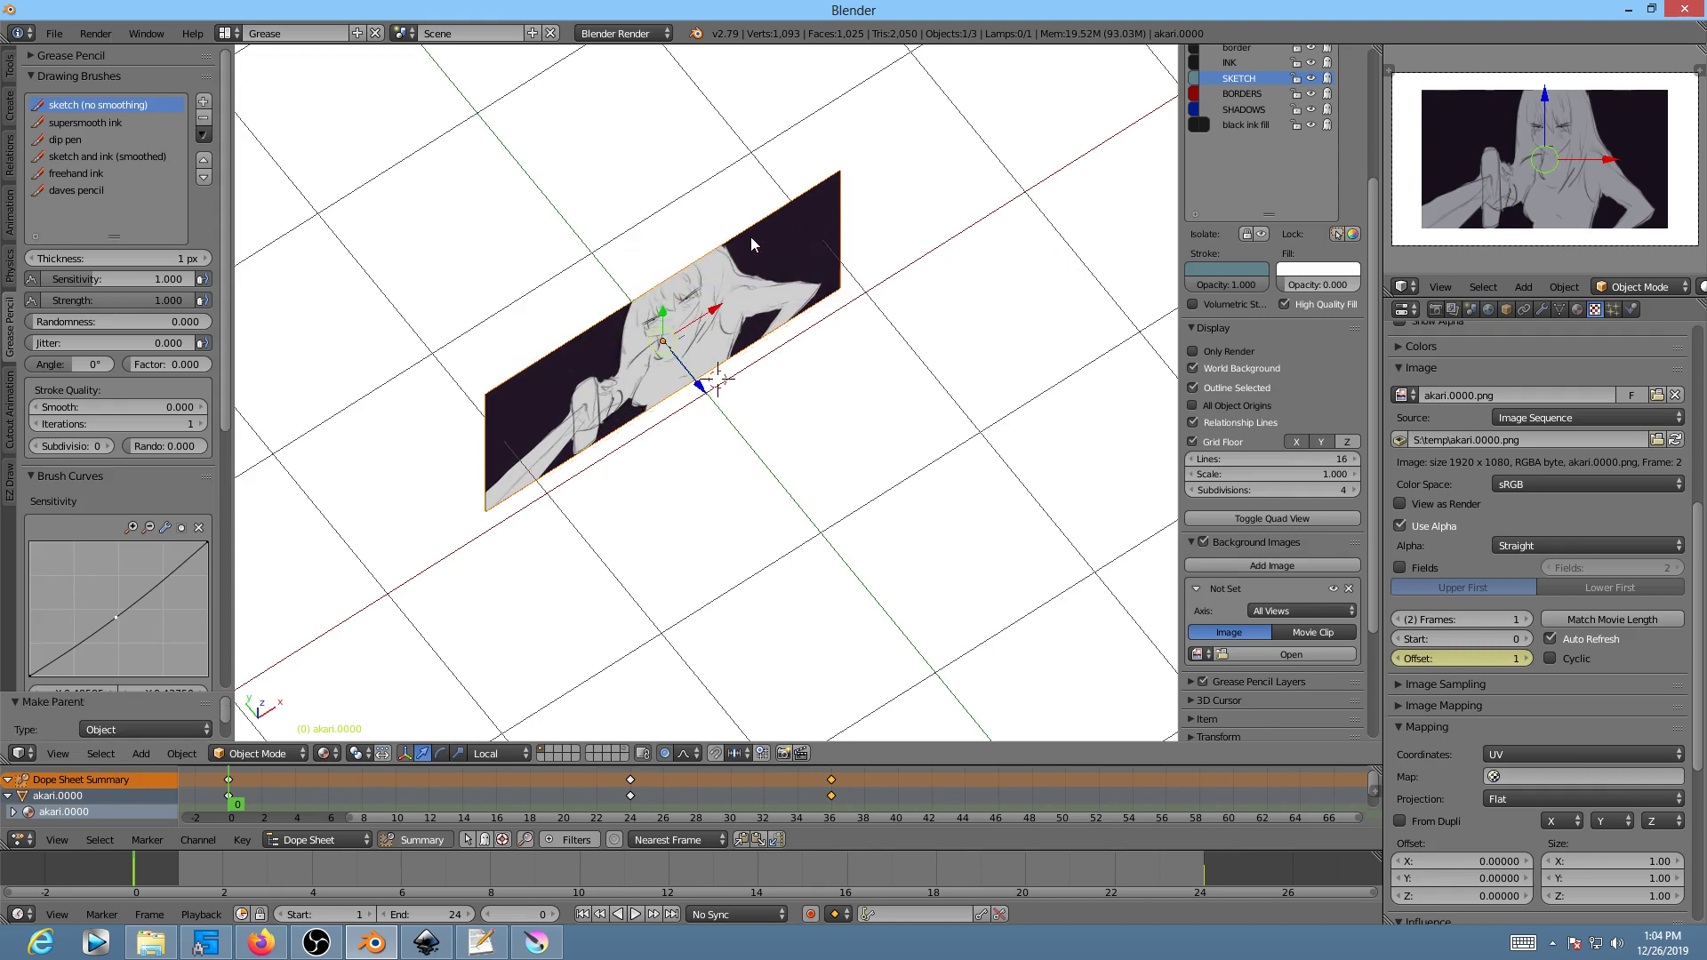
Step: Select the lips plane in camera view and play and scrub the animation to check the mouth drawings
{"action": "key", "text": "KP_0"}
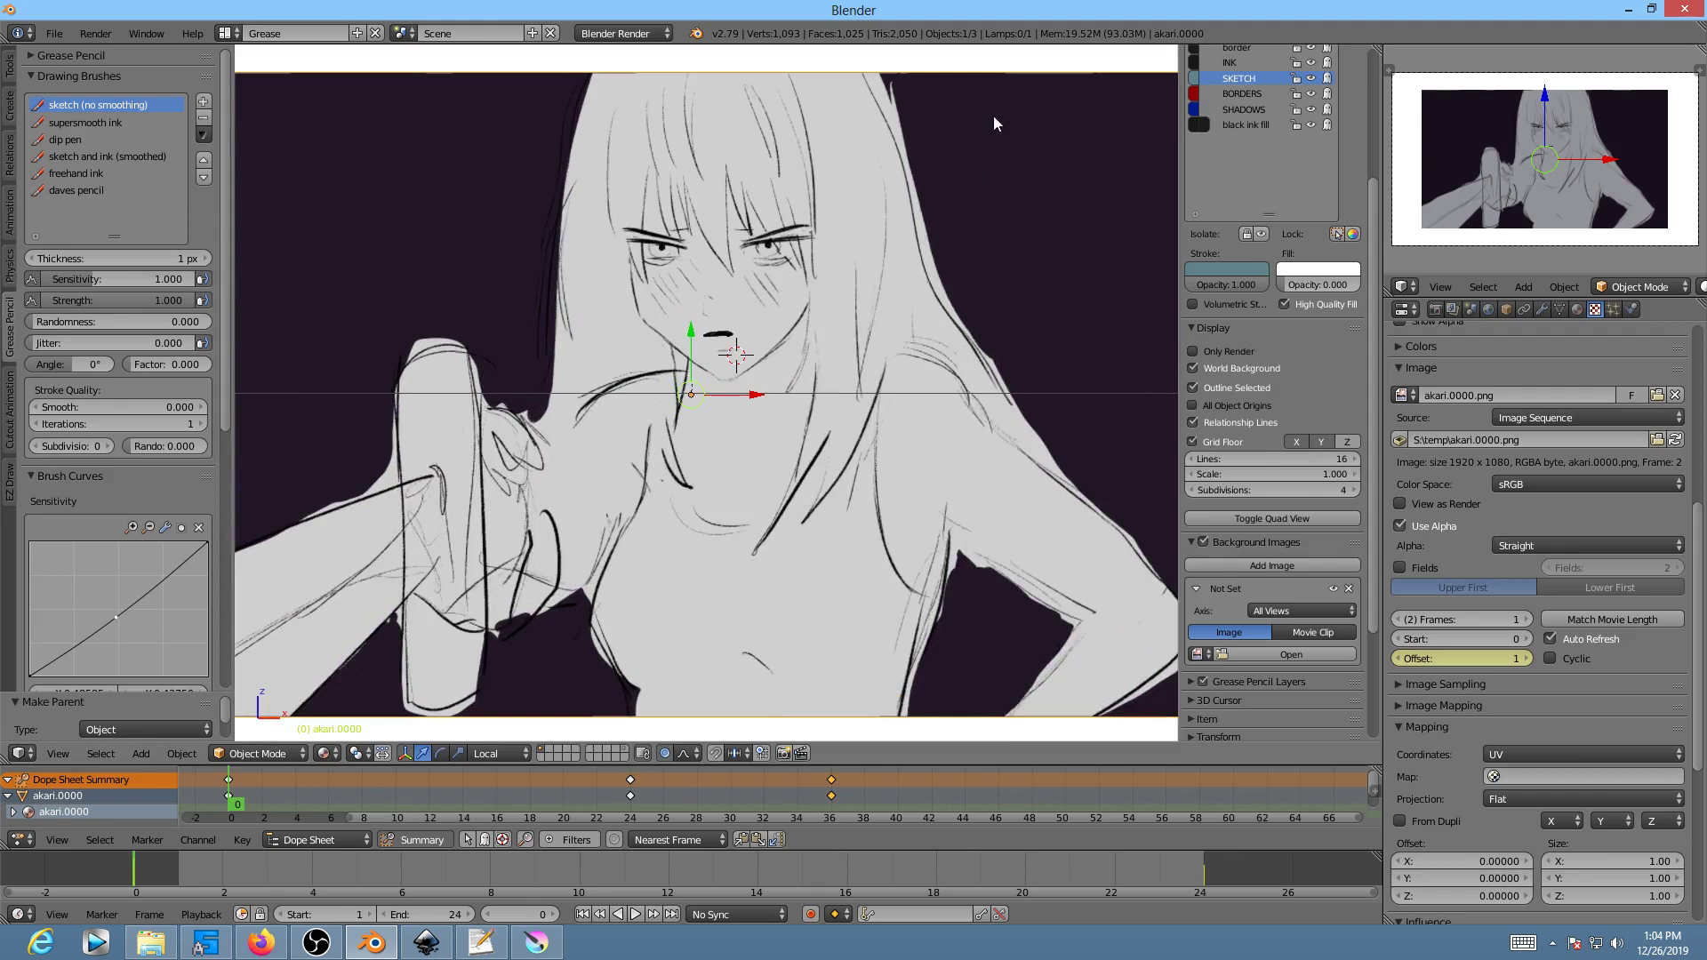
{"action": "middle_click_drag", "start_coordinate": [910, 235], "coordinate": [845, 205]}
{"action": "key", "text": "KP_0"}
{"action": "scroll", "coordinate": [813, 365], "scroll_direction": "down", "scroll_amount": 3}
{"action": "key", "text": "Home"}
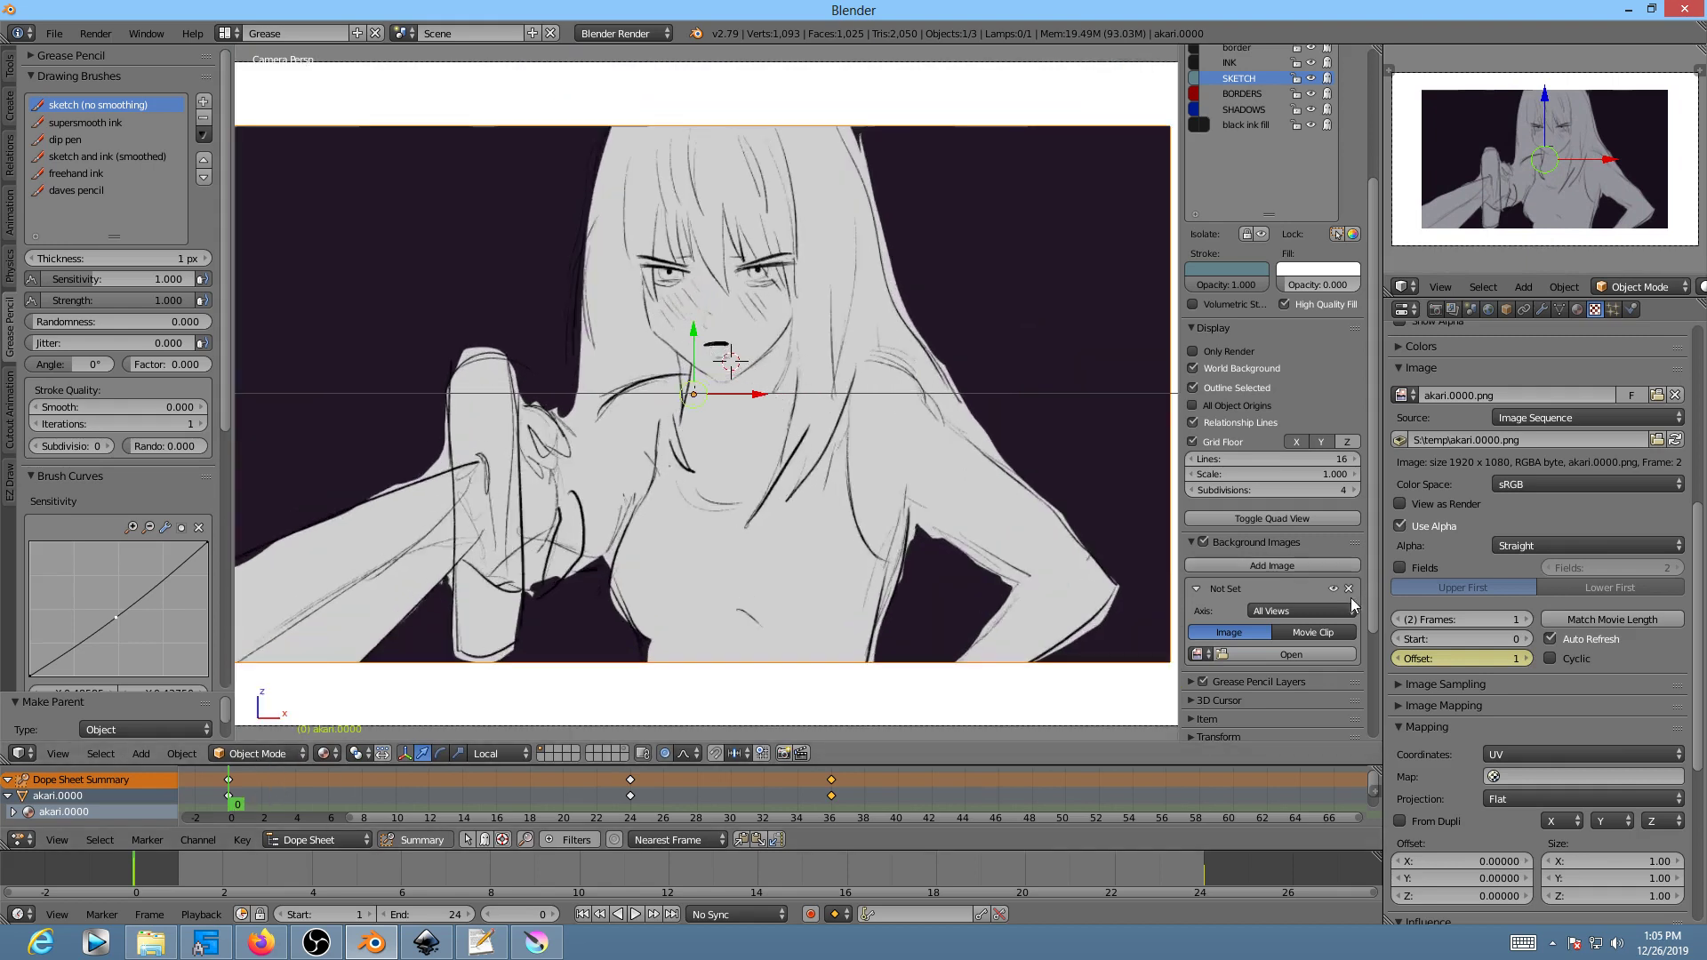
{"action": "right_click", "coordinate": [708, 353]}
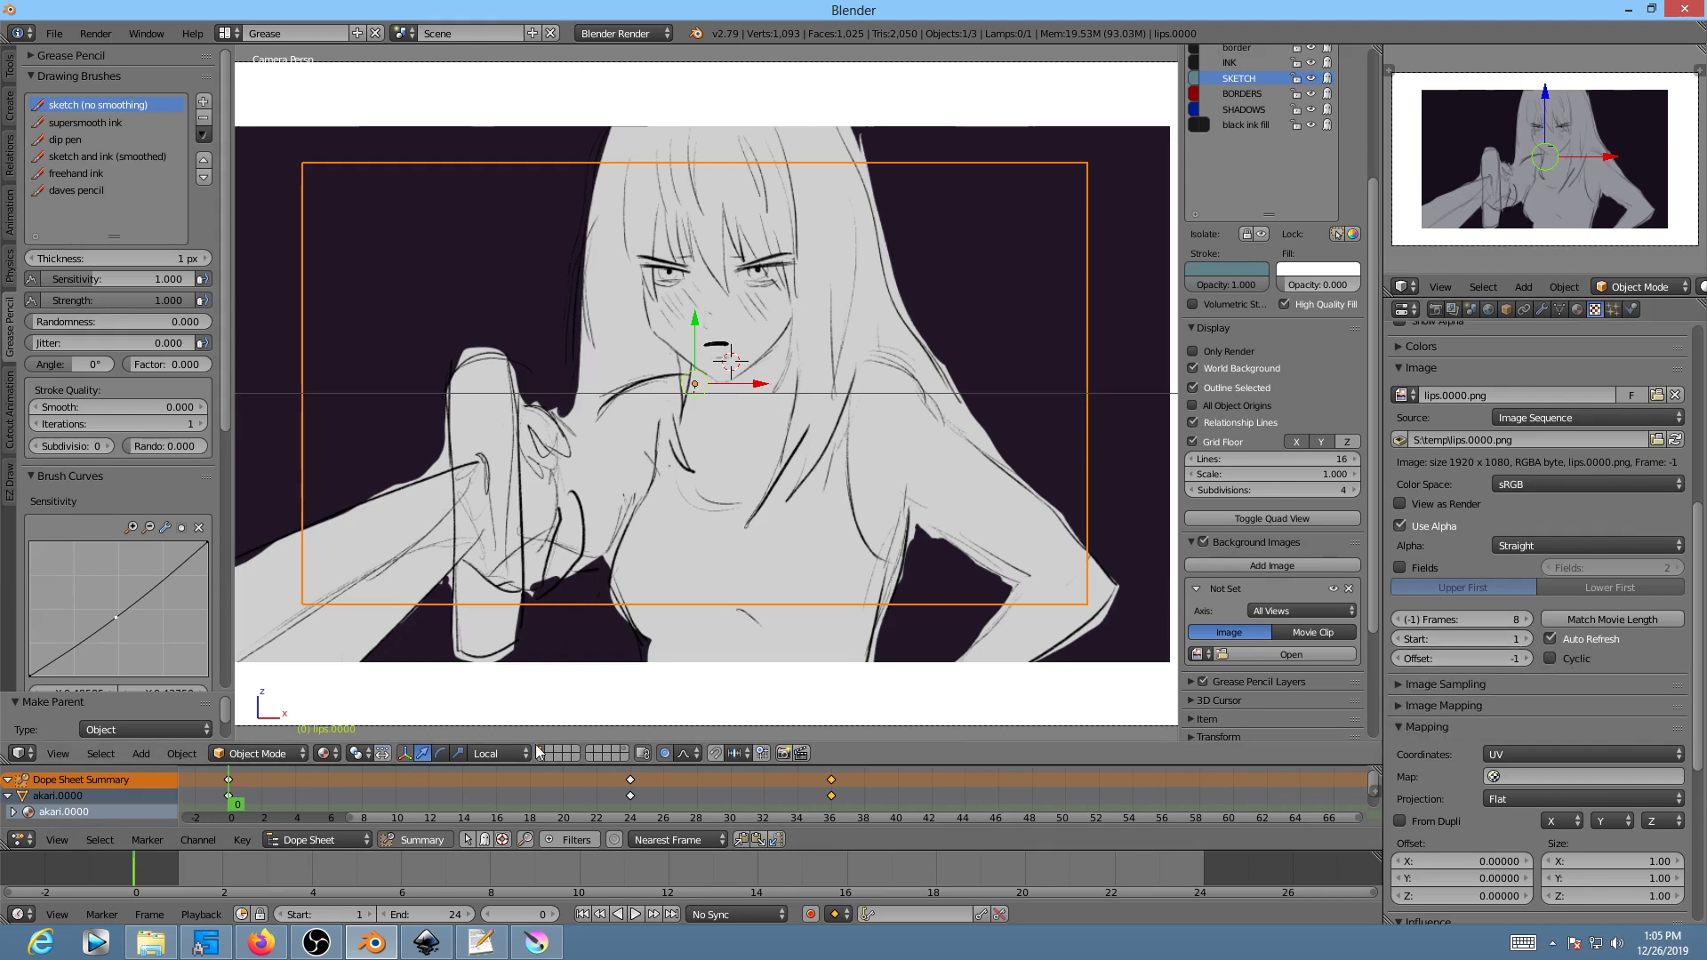
{"action": "key", "text": "alt+a"}
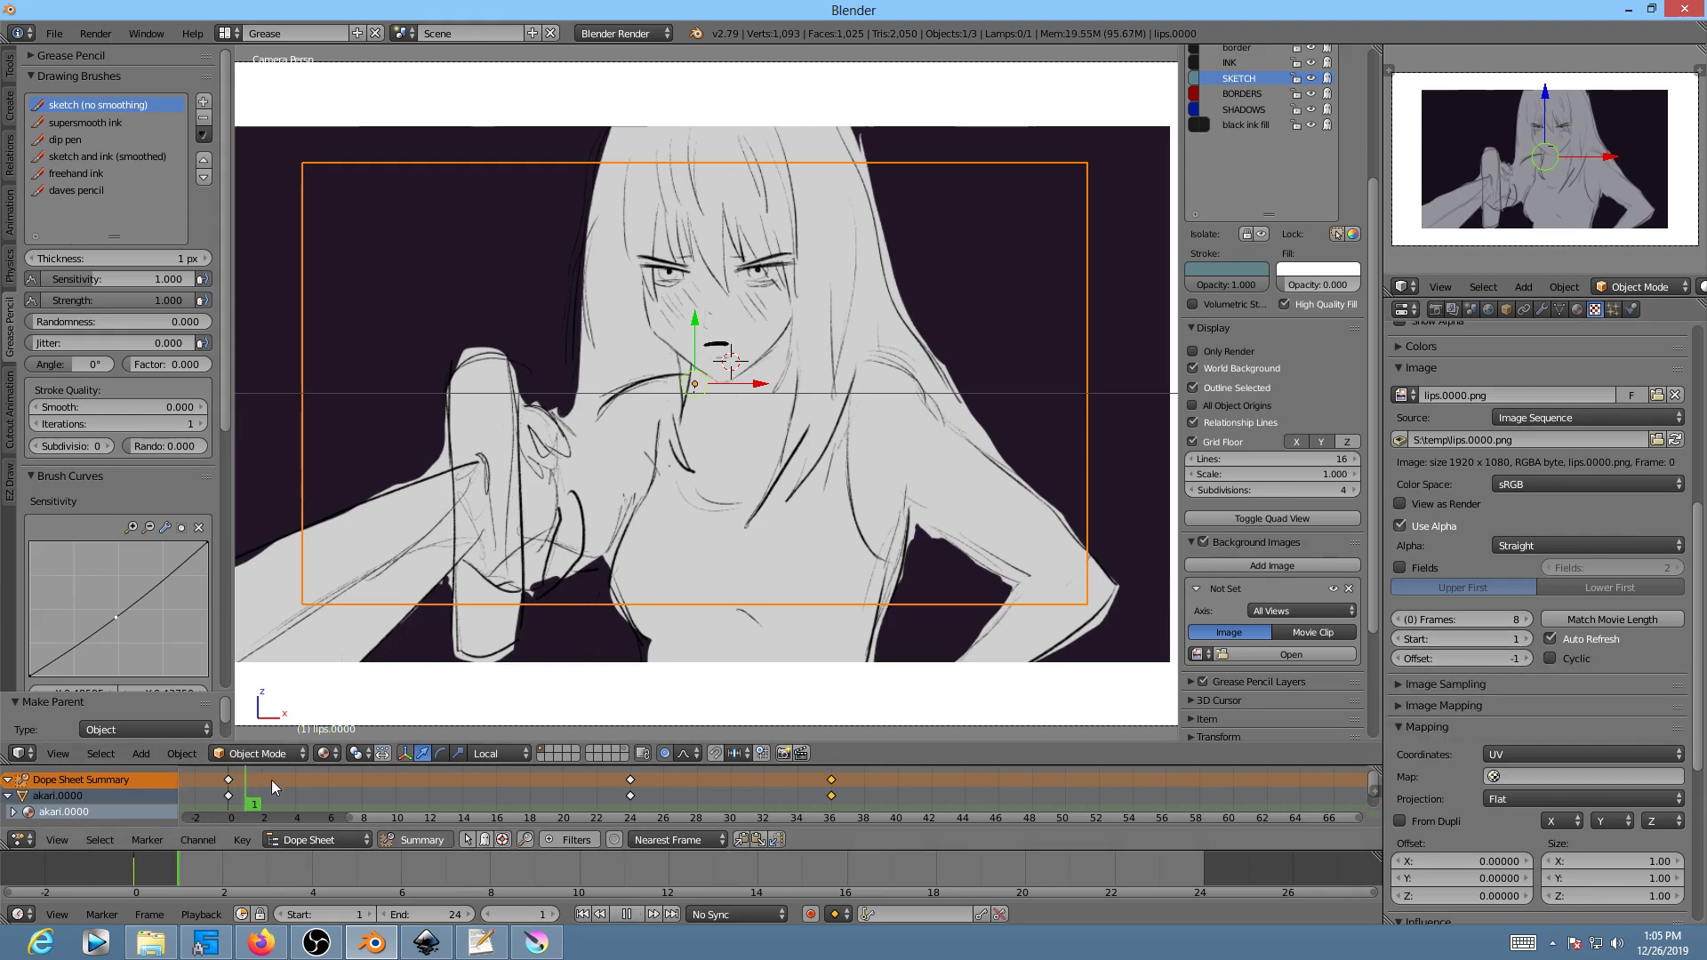
{"action": "left_click_drag", "start_coordinate": [343, 791], "coordinate": [287, 790]}
{"action": "left_click_drag", "start_coordinate": [312, 792], "coordinate": [542, 812]}
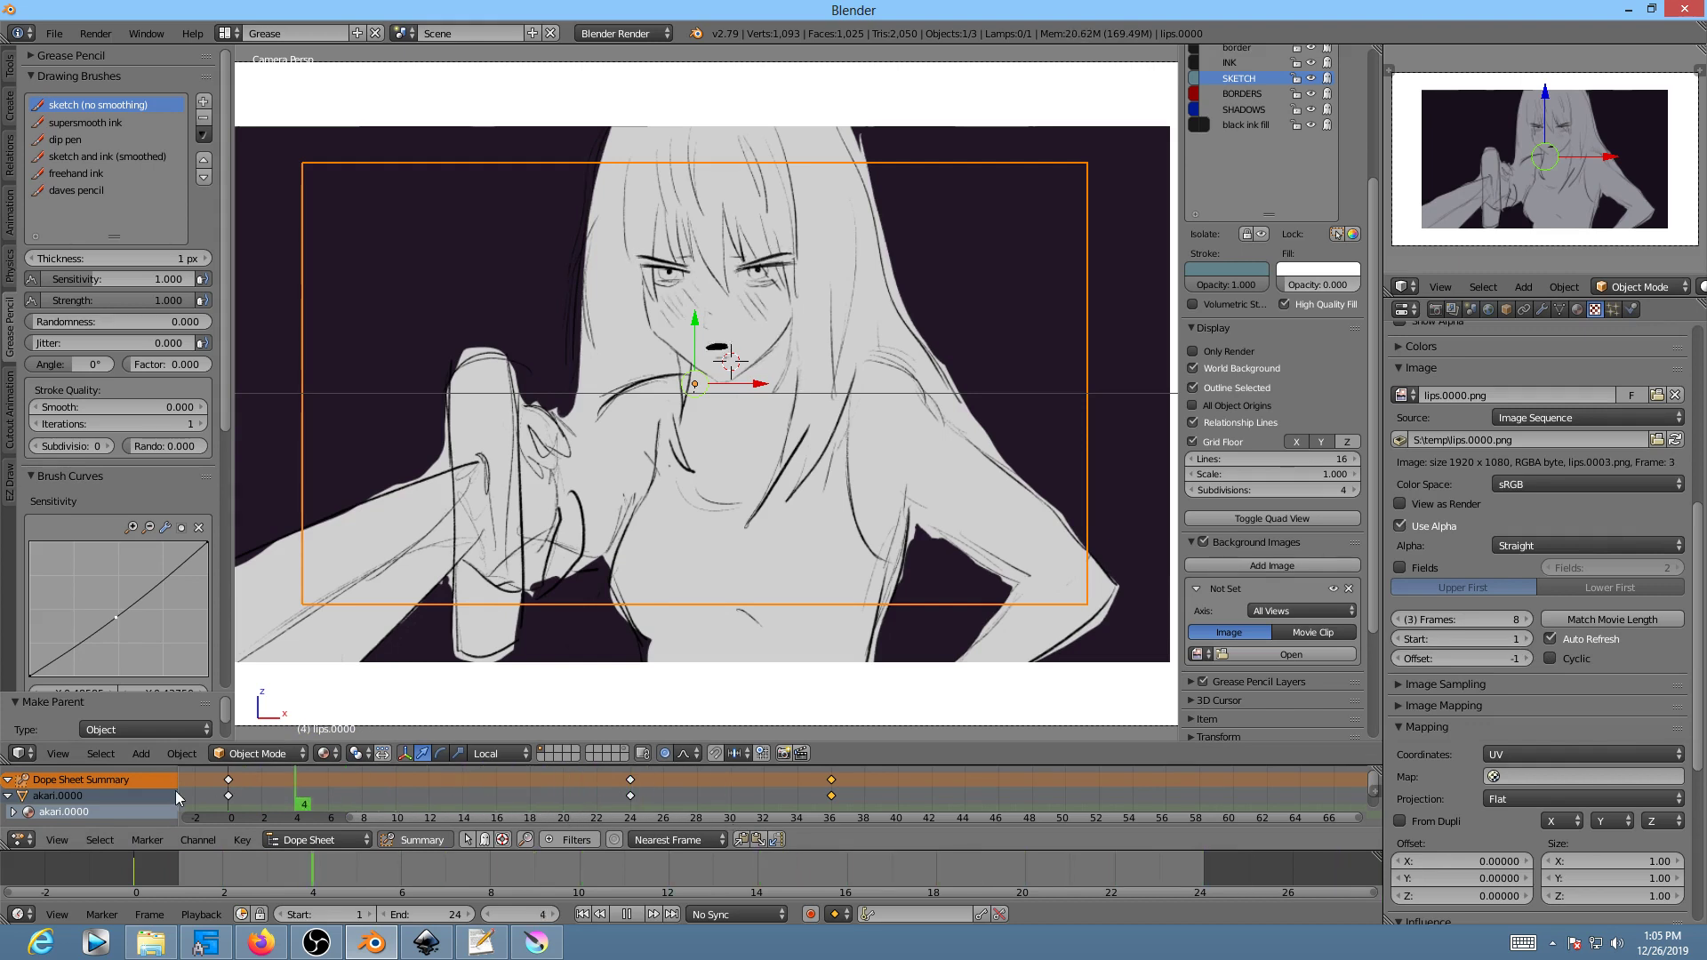
{"action": "key", "text": "Escape"}
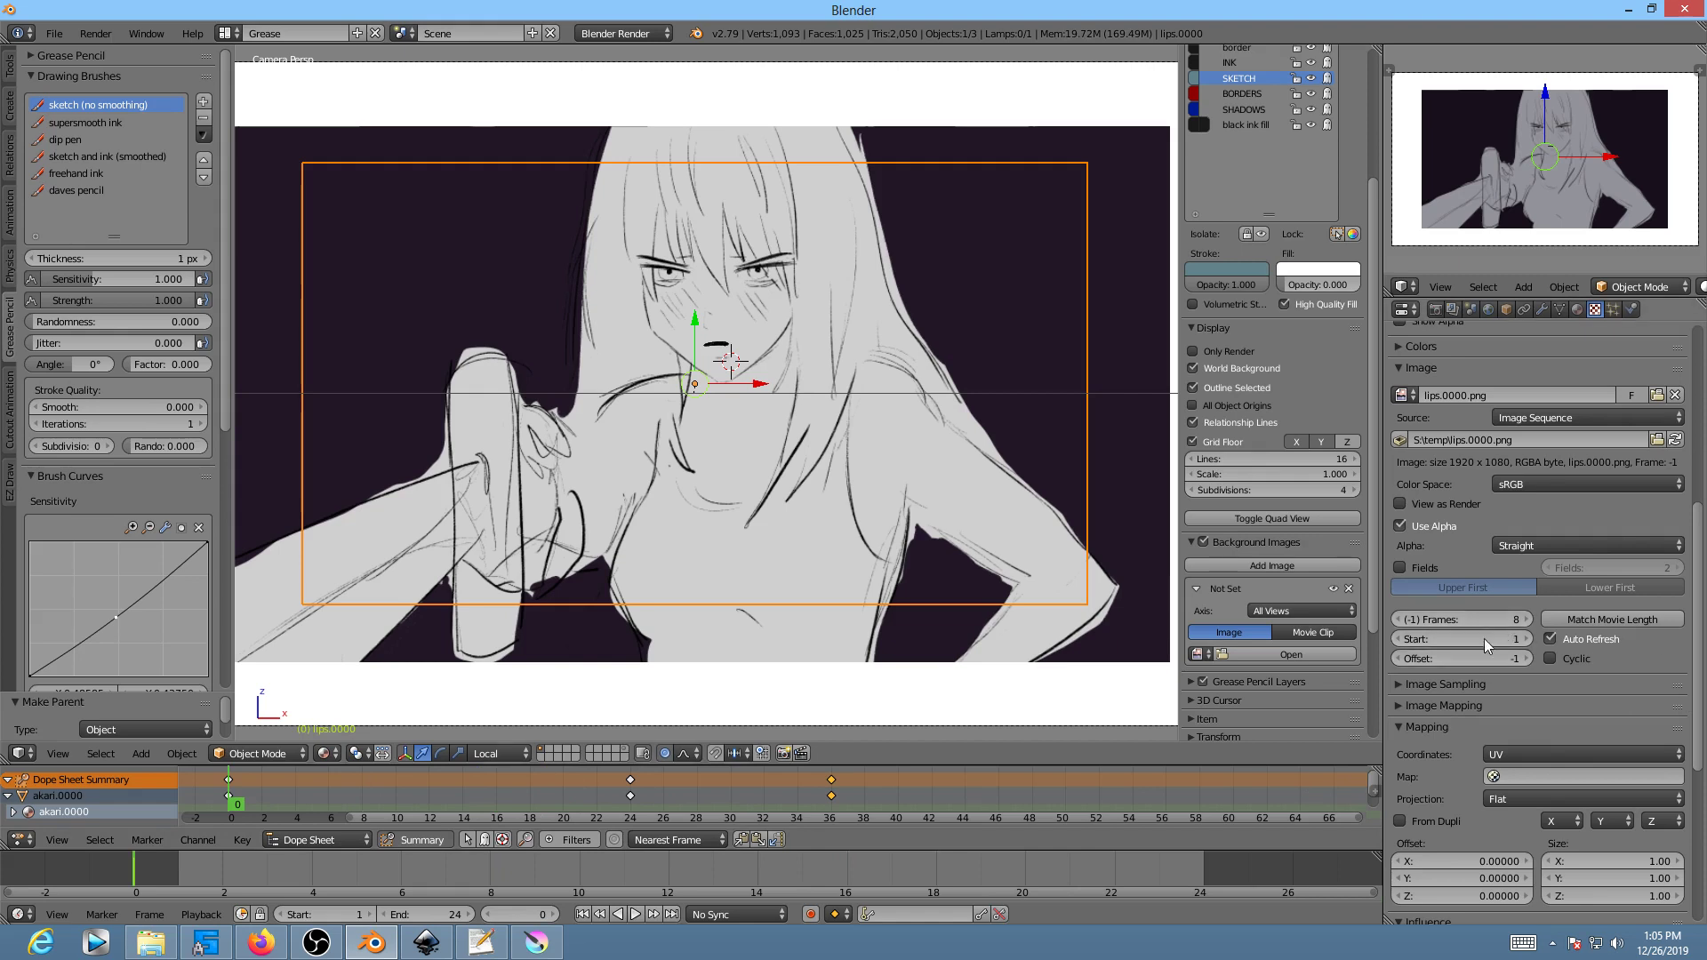
Step: Try starting the lips sequence at frame 12 and preview the playback from the beginning
{"action": "left_click", "coordinate": [430, 795]}
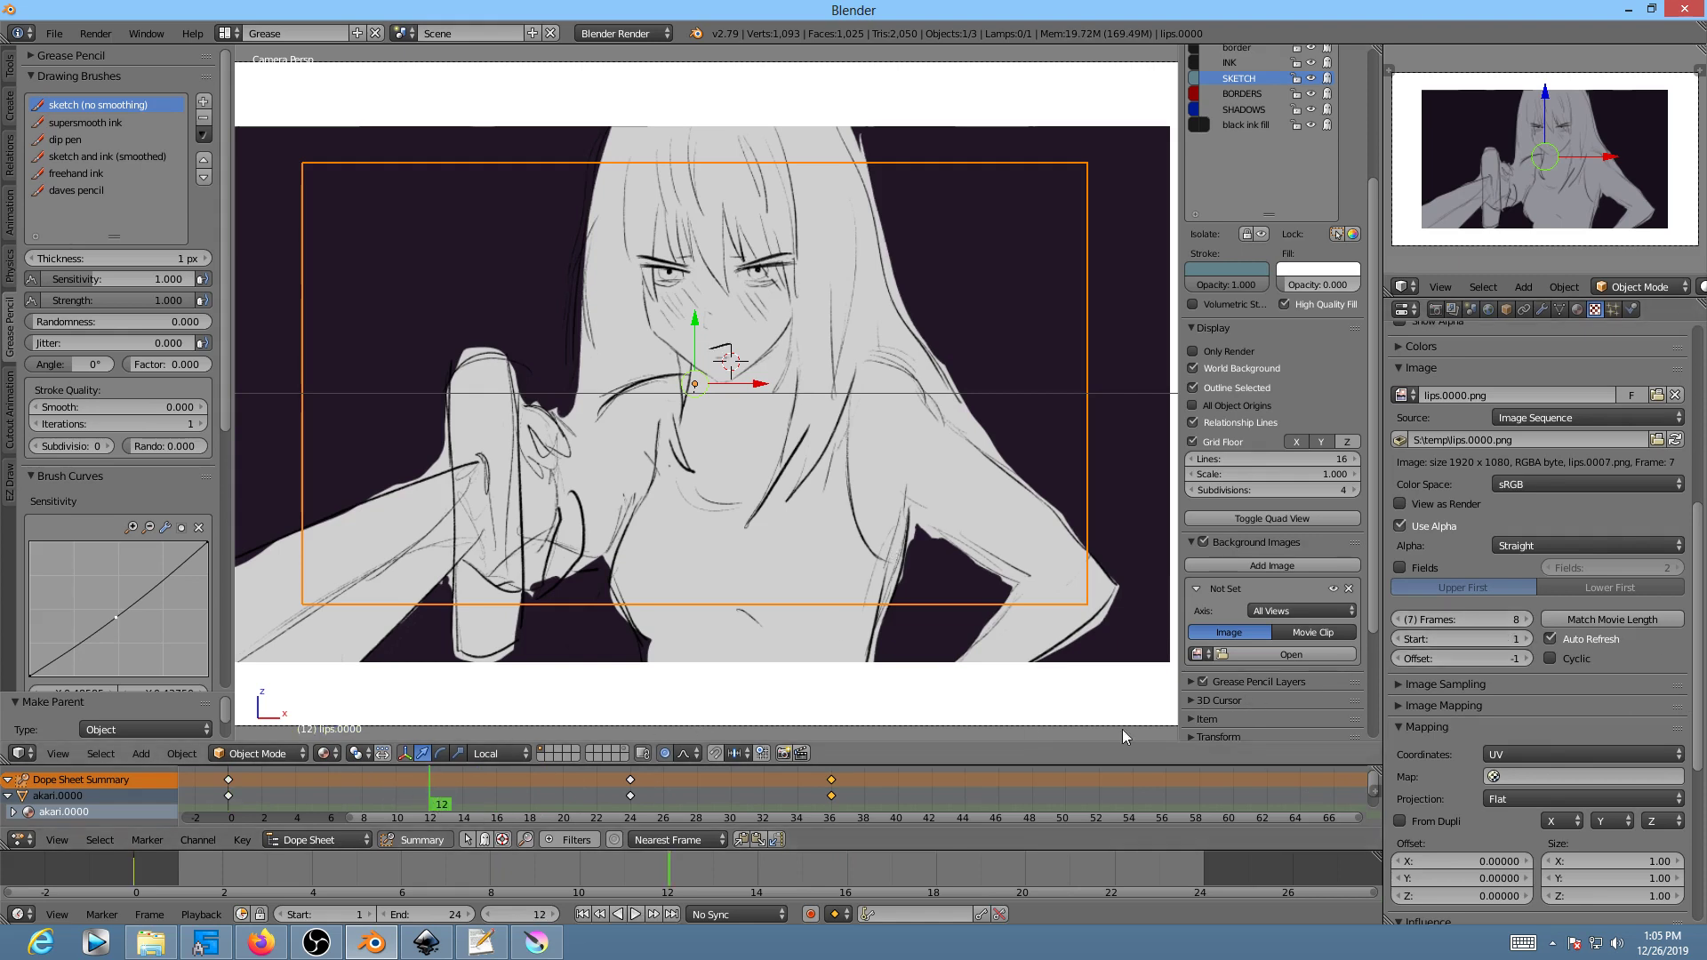
{"action": "left_click", "coordinate": [1522, 641]}
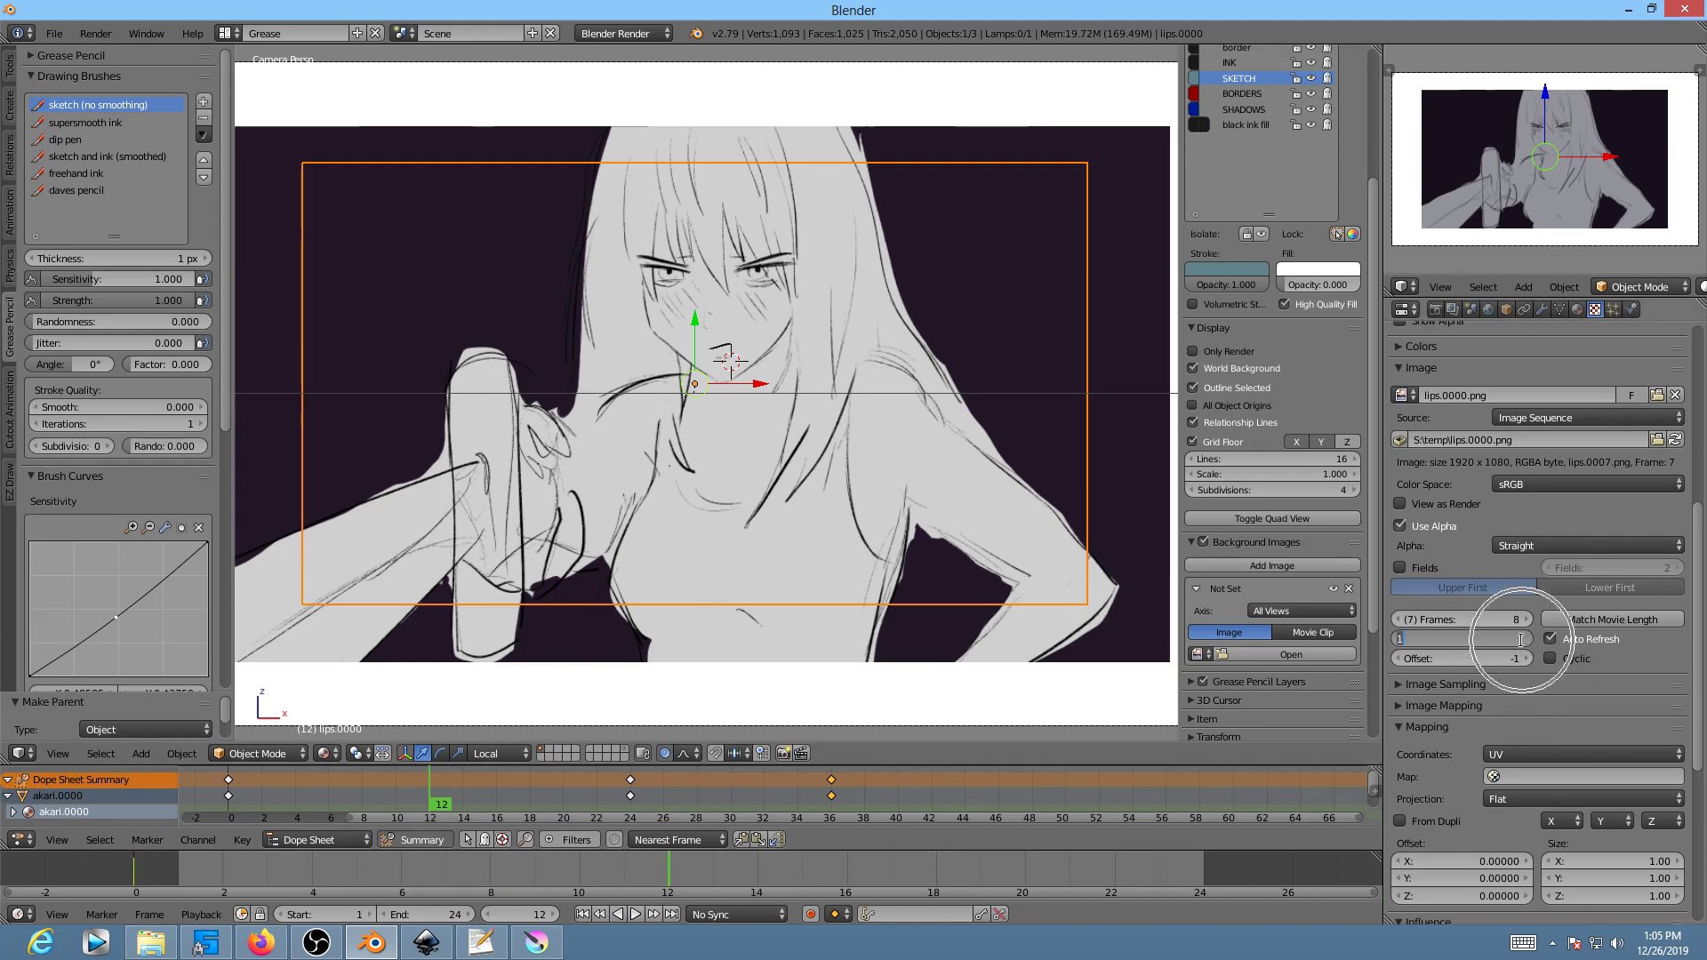
{"action": "type", "text": "12"}
{"action": "key", "text": "Return"}
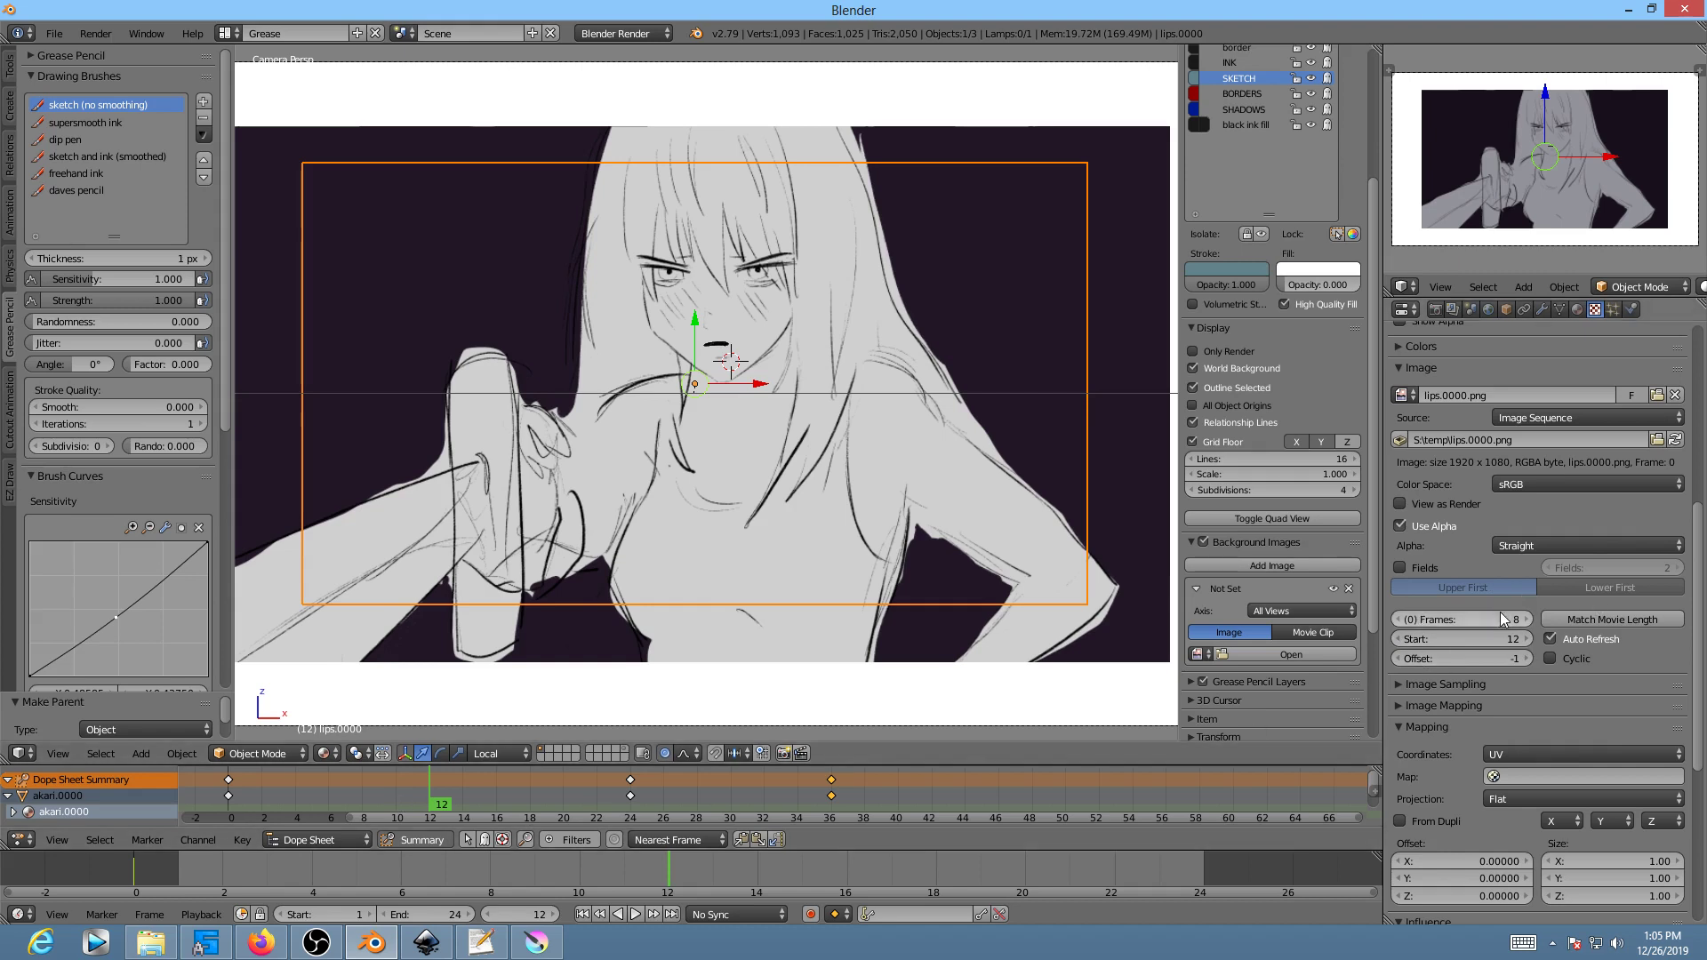
{"action": "left_click", "coordinate": [244, 796]}
{"action": "key", "text": "alt+a"}
{"action": "left_click_drag", "start_coordinate": [388, 816], "coordinate": [233, 830]}
{"action": "key", "text": "alt+a"}
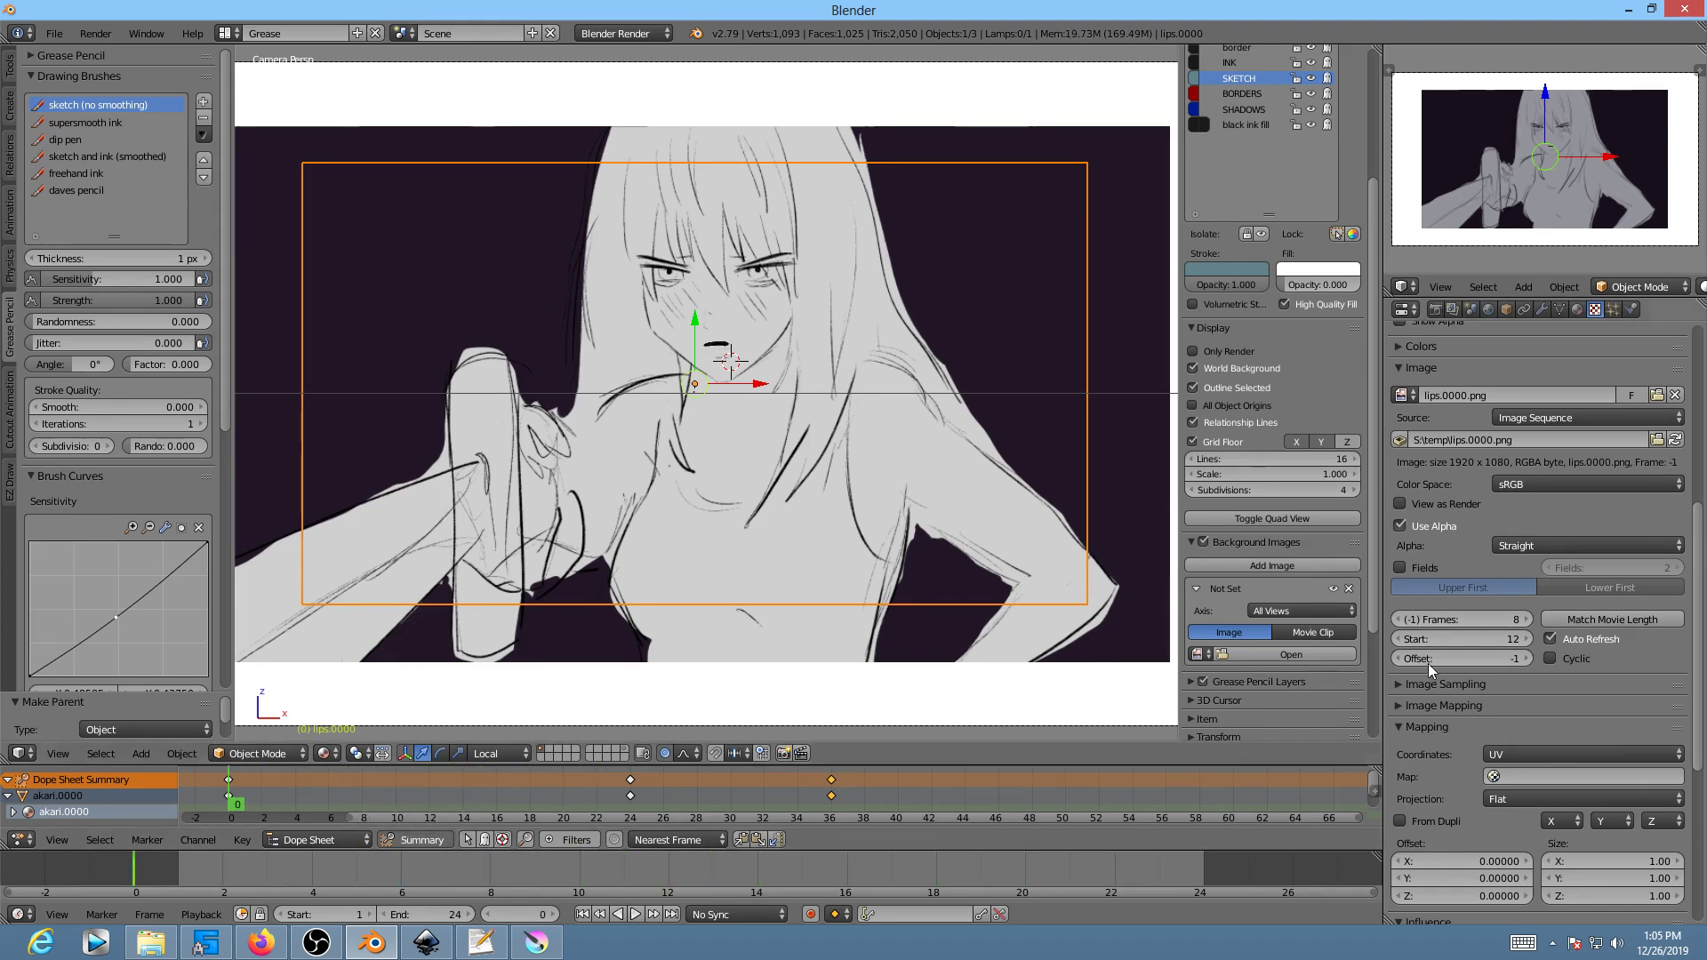
Step: Set the lips sequence's Start to 0 and Frames to 1, and keyframe its Offset of -1 at frame 0
{"action": "left_click", "coordinate": [1519, 640]}
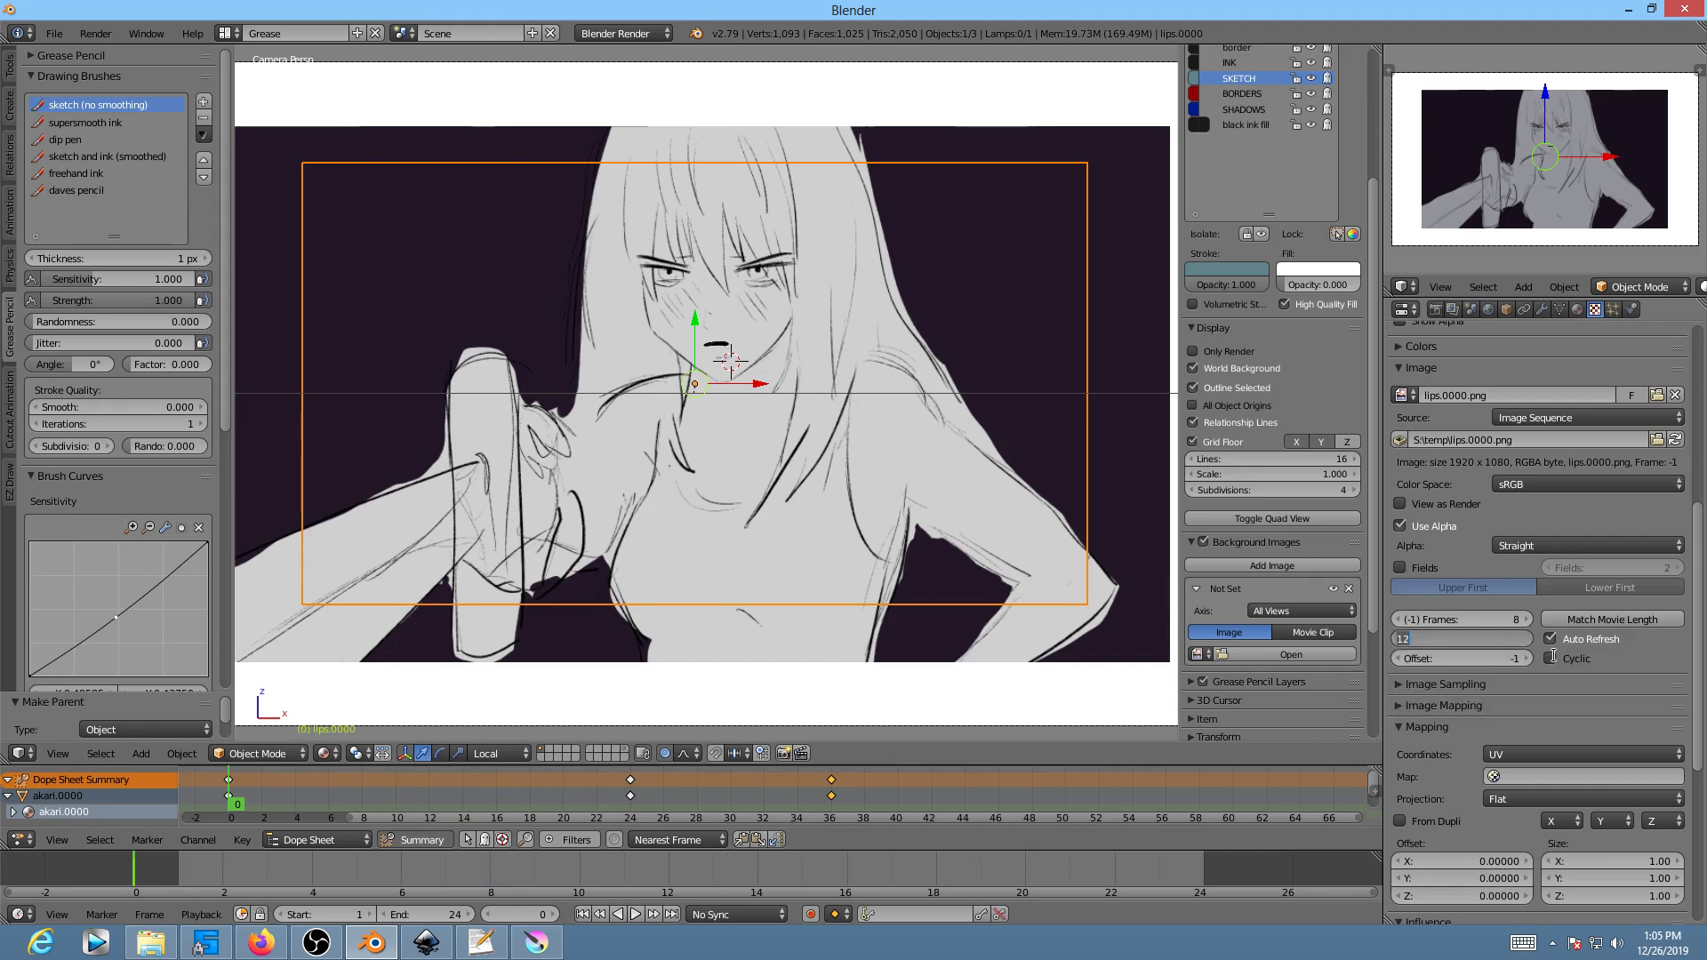
{"action": "key", "text": "Return"}
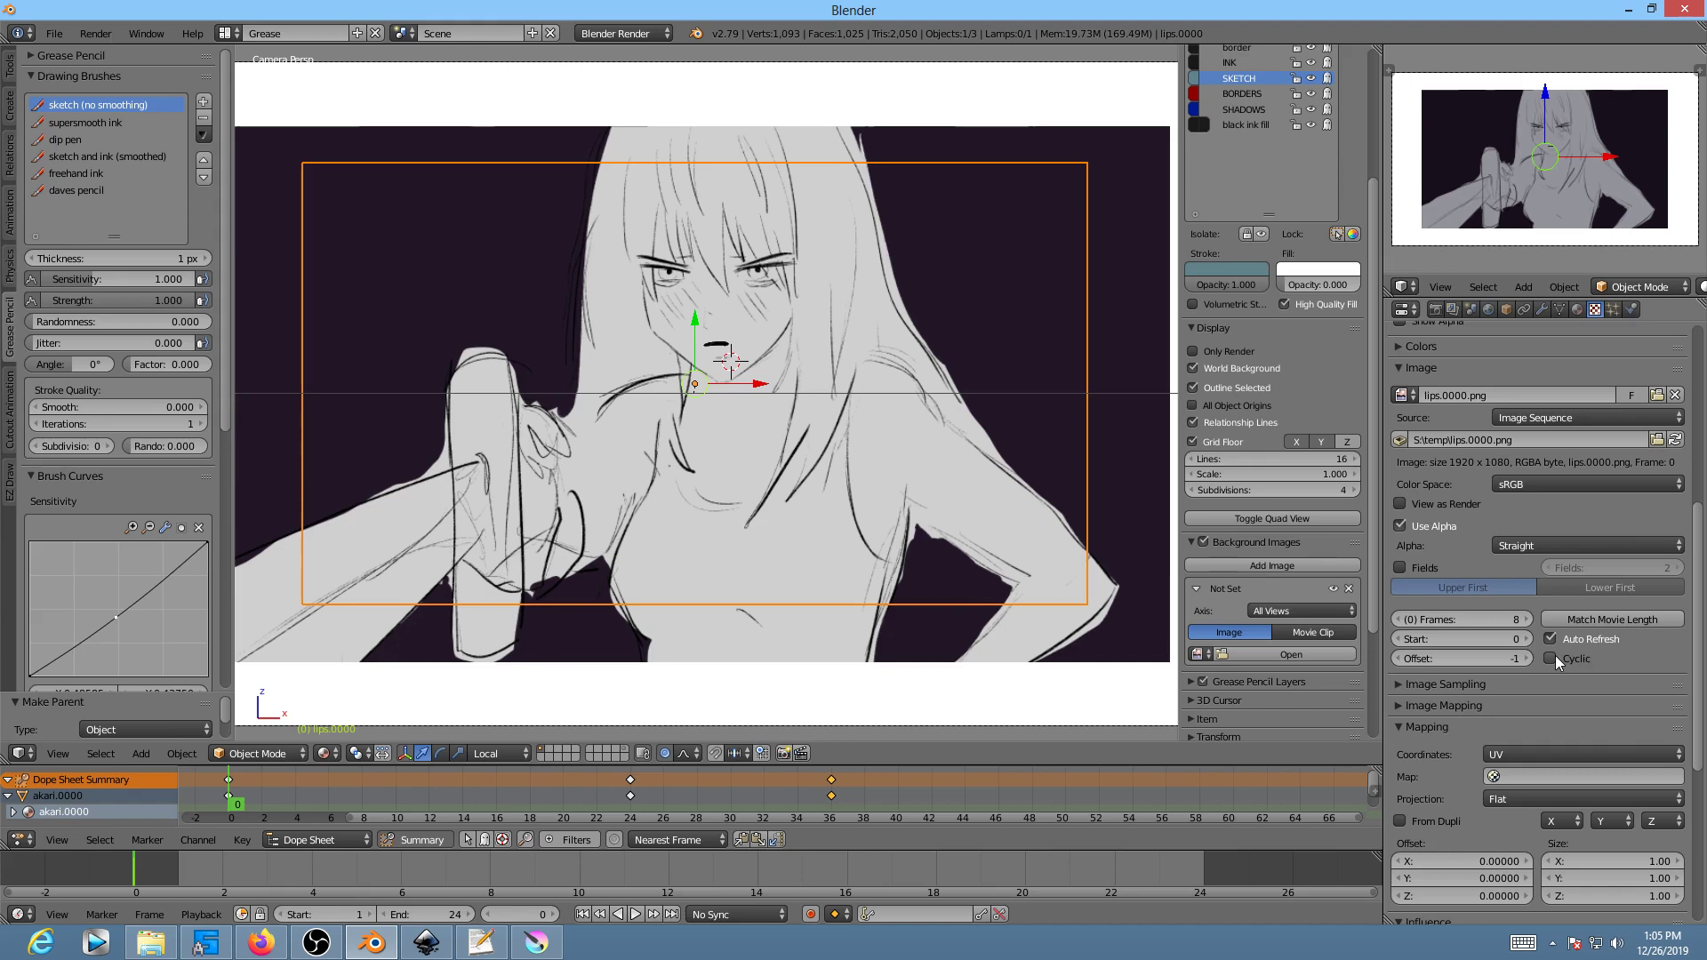
{"action": "left_click", "coordinate": [1528, 619]}
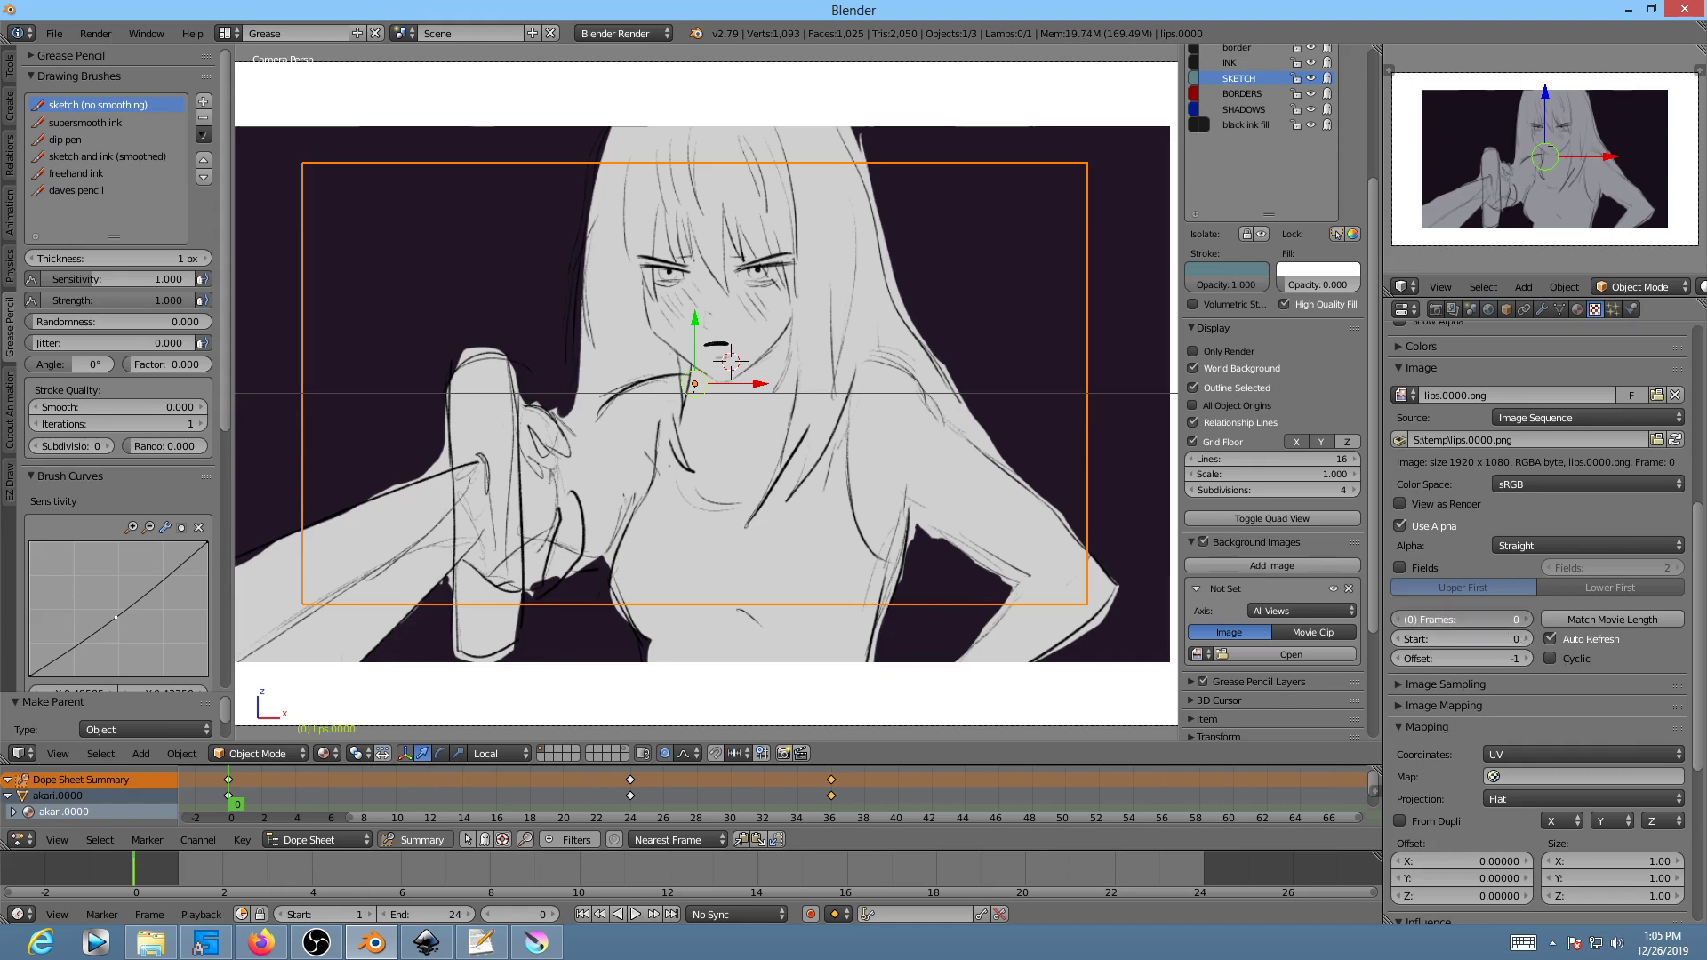
{"action": "left_click", "coordinate": [1525, 620]}
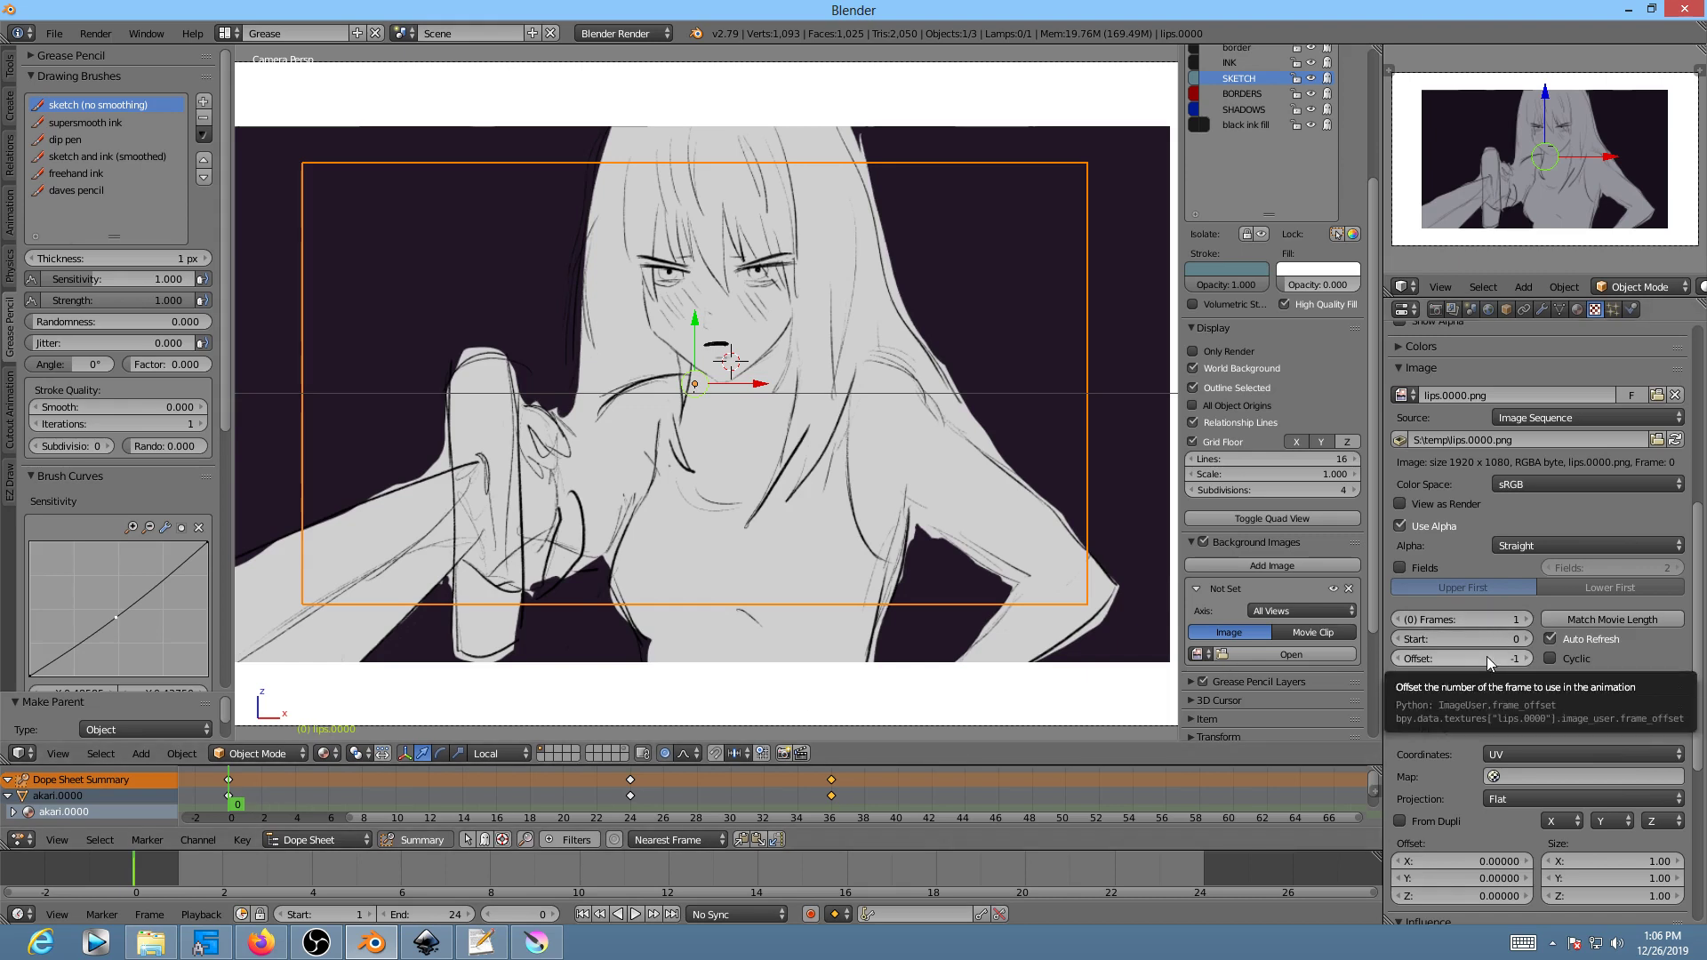
{"action": "key", "text": "i"}
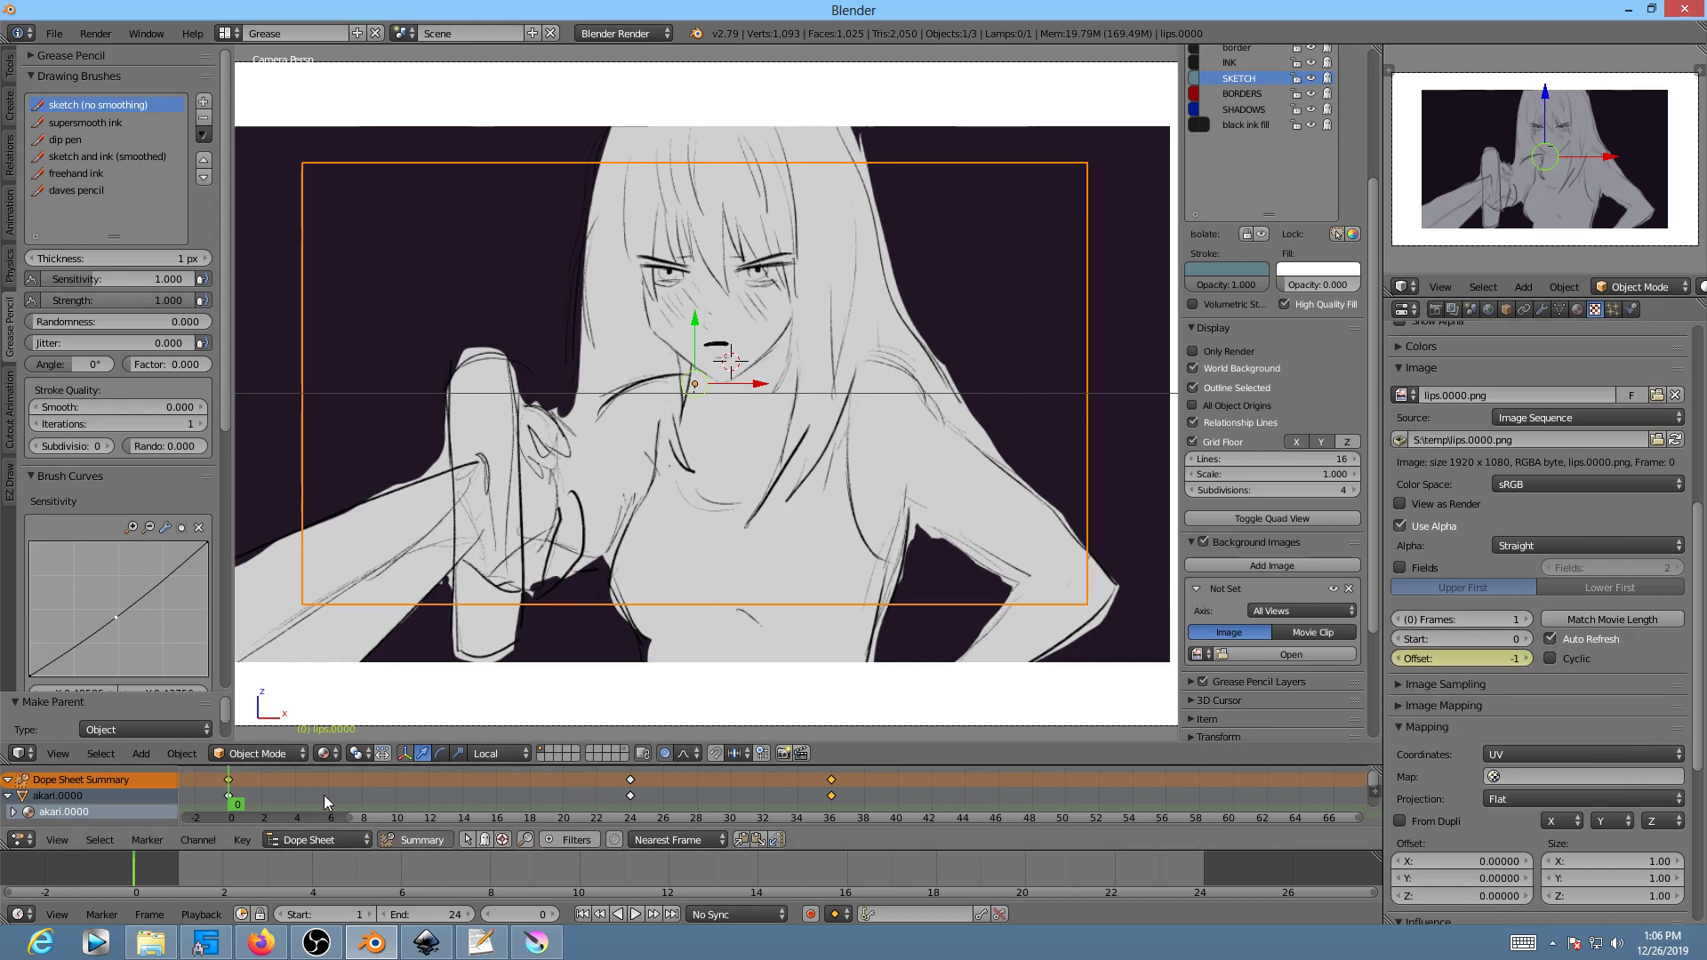
Step: Set the lips texture's Offset to 2 at frame 12 and keyframe it
{"action": "left_click_drag", "start_coordinate": [281, 798], "coordinate": [429, 819]}
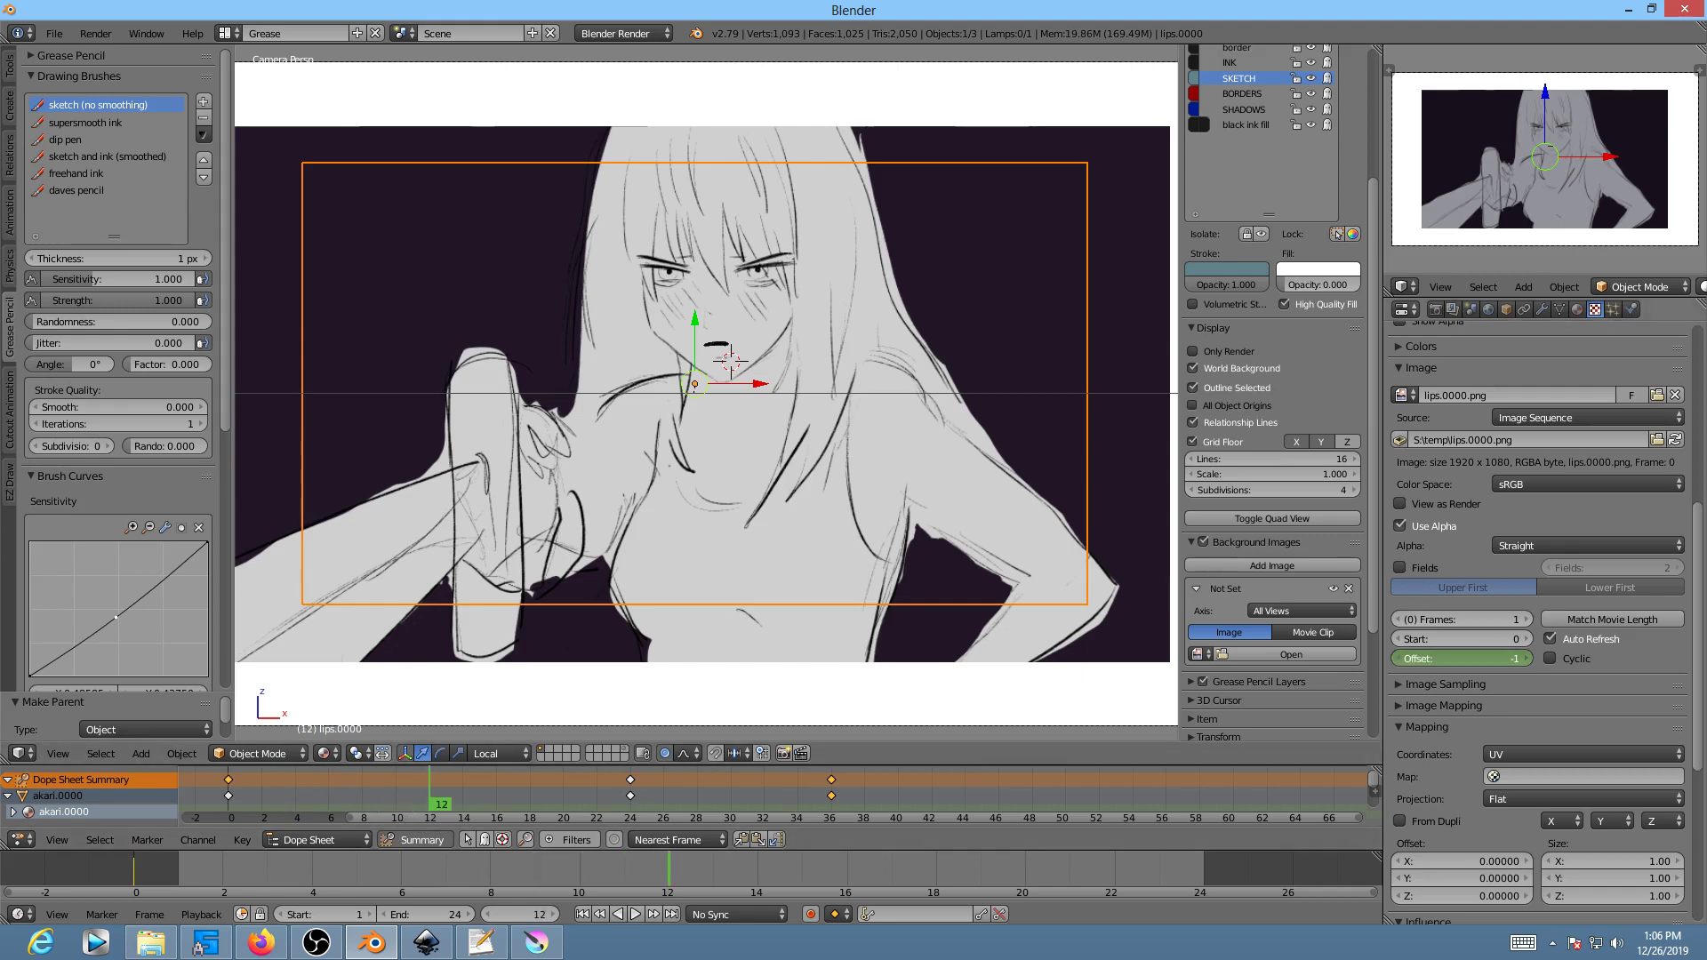
{"action": "left_click_drag", "start_coordinate": [1461, 659], "coordinate": [1440, 659]}
{"action": "left_click", "coordinate": [1486, 661]}
{"action": "key", "text": "Return"}
{"action": "left_click", "coordinate": [1529, 659]}
{"action": "left_click", "coordinate": [1529, 659]}
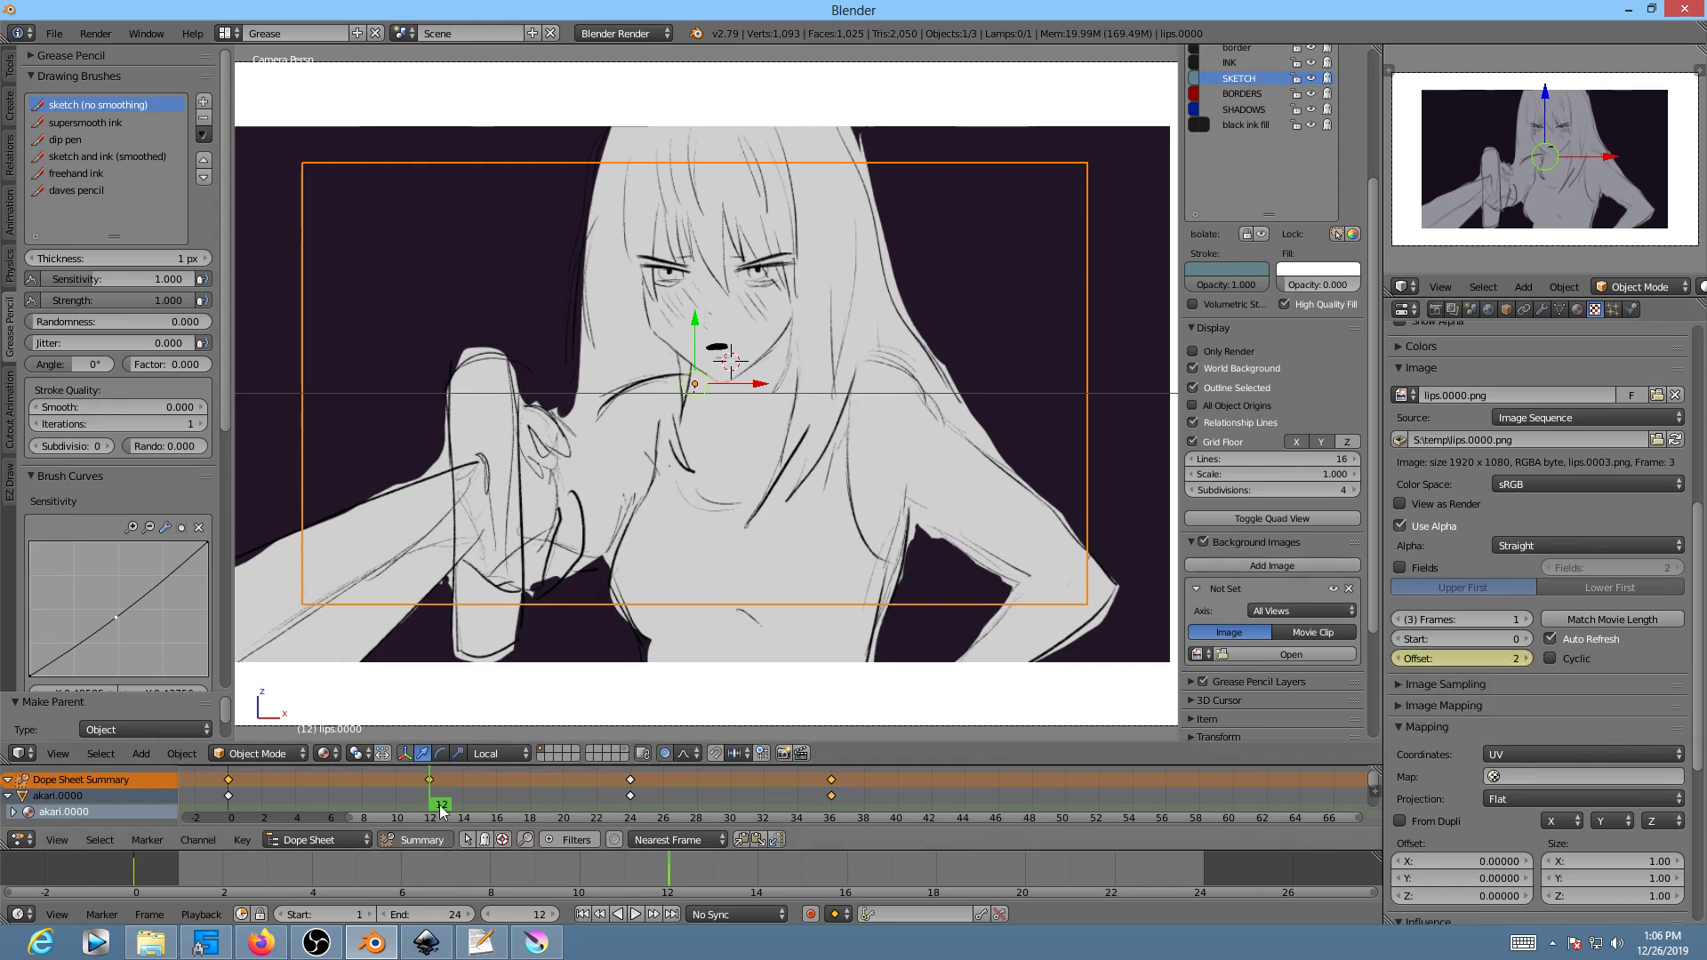
Step: Set the lips texture's Offset to 3 at frame 15 and keyframe it
{"action": "key", "text": "alt+a"}
{"action": "left_click_drag", "start_coordinate": [447, 809], "coordinate": [480, 806]}
{"action": "key", "text": "alt+a"}
{"action": "left_click", "coordinate": [1524, 659]}
{"action": "left_click", "coordinate": [1524, 659]}
{"action": "left_click", "coordinate": [1395, 658]}
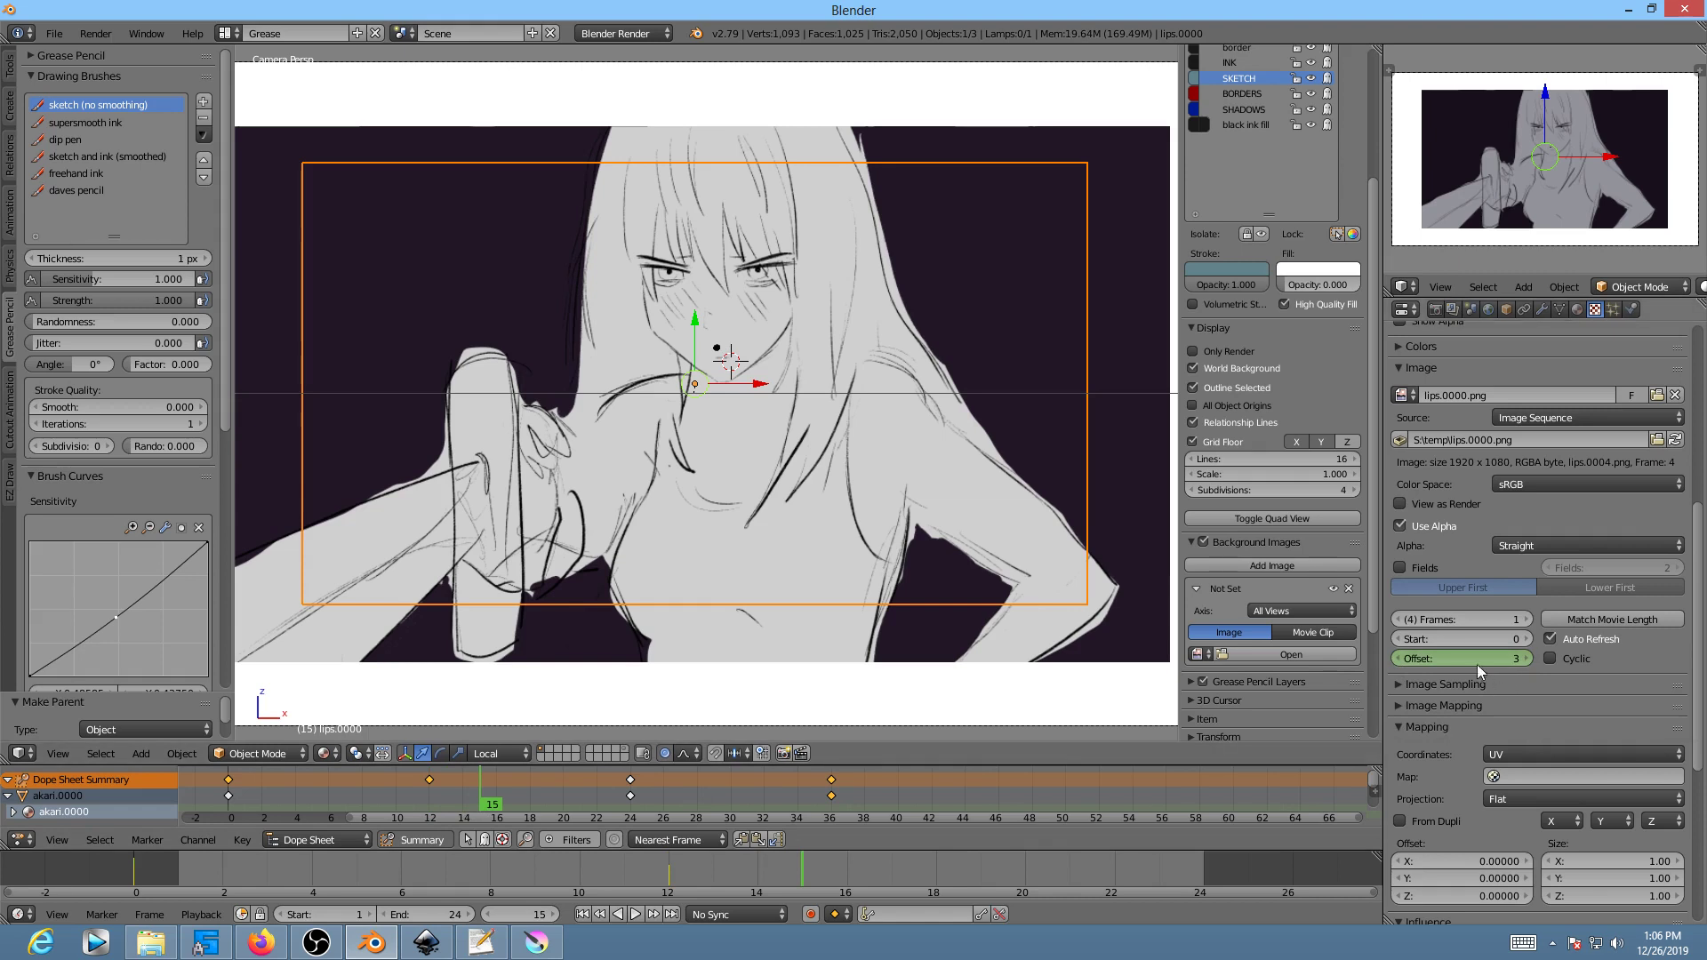
{"action": "key", "text": "i"}
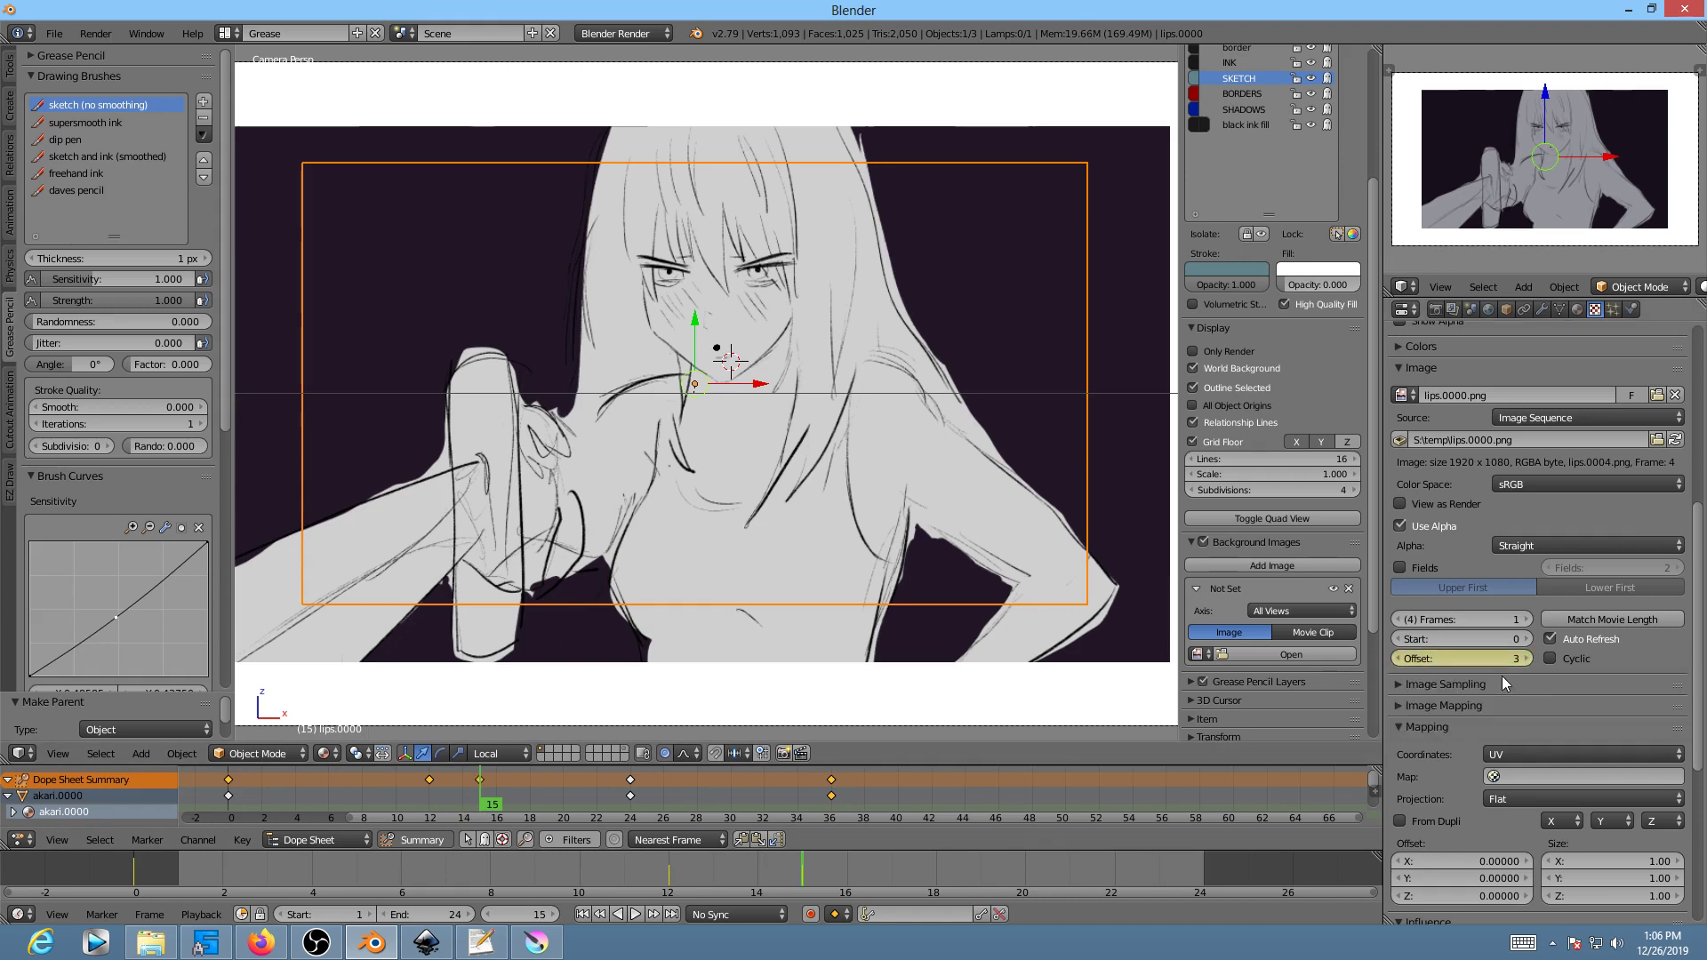
Step: Try an Offset of 6 for the lips, and keyframe the Offset of 3 at frame 18
{"action": "left_click", "coordinate": [1524, 658]}
{"action": "left_click", "coordinate": [1523, 659]}
{"action": "left_click", "coordinate": [1523, 659]}
{"action": "left_click", "coordinate": [1523, 659]}
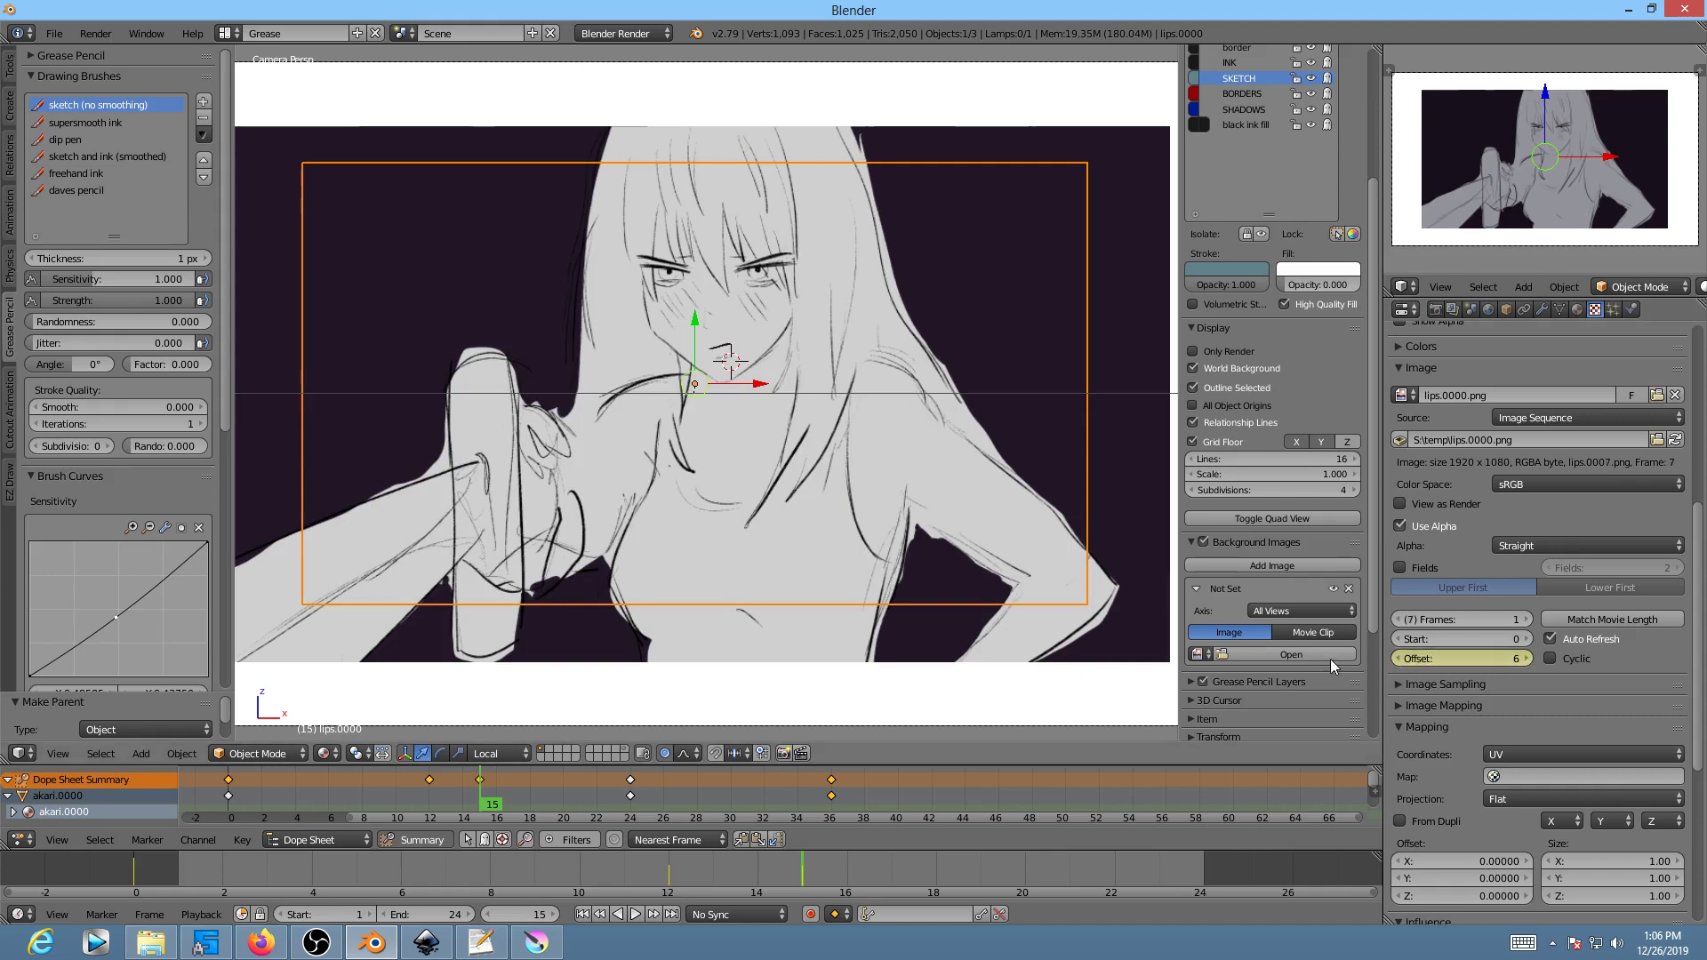
{"action": "left_click", "coordinate": [508, 806]}
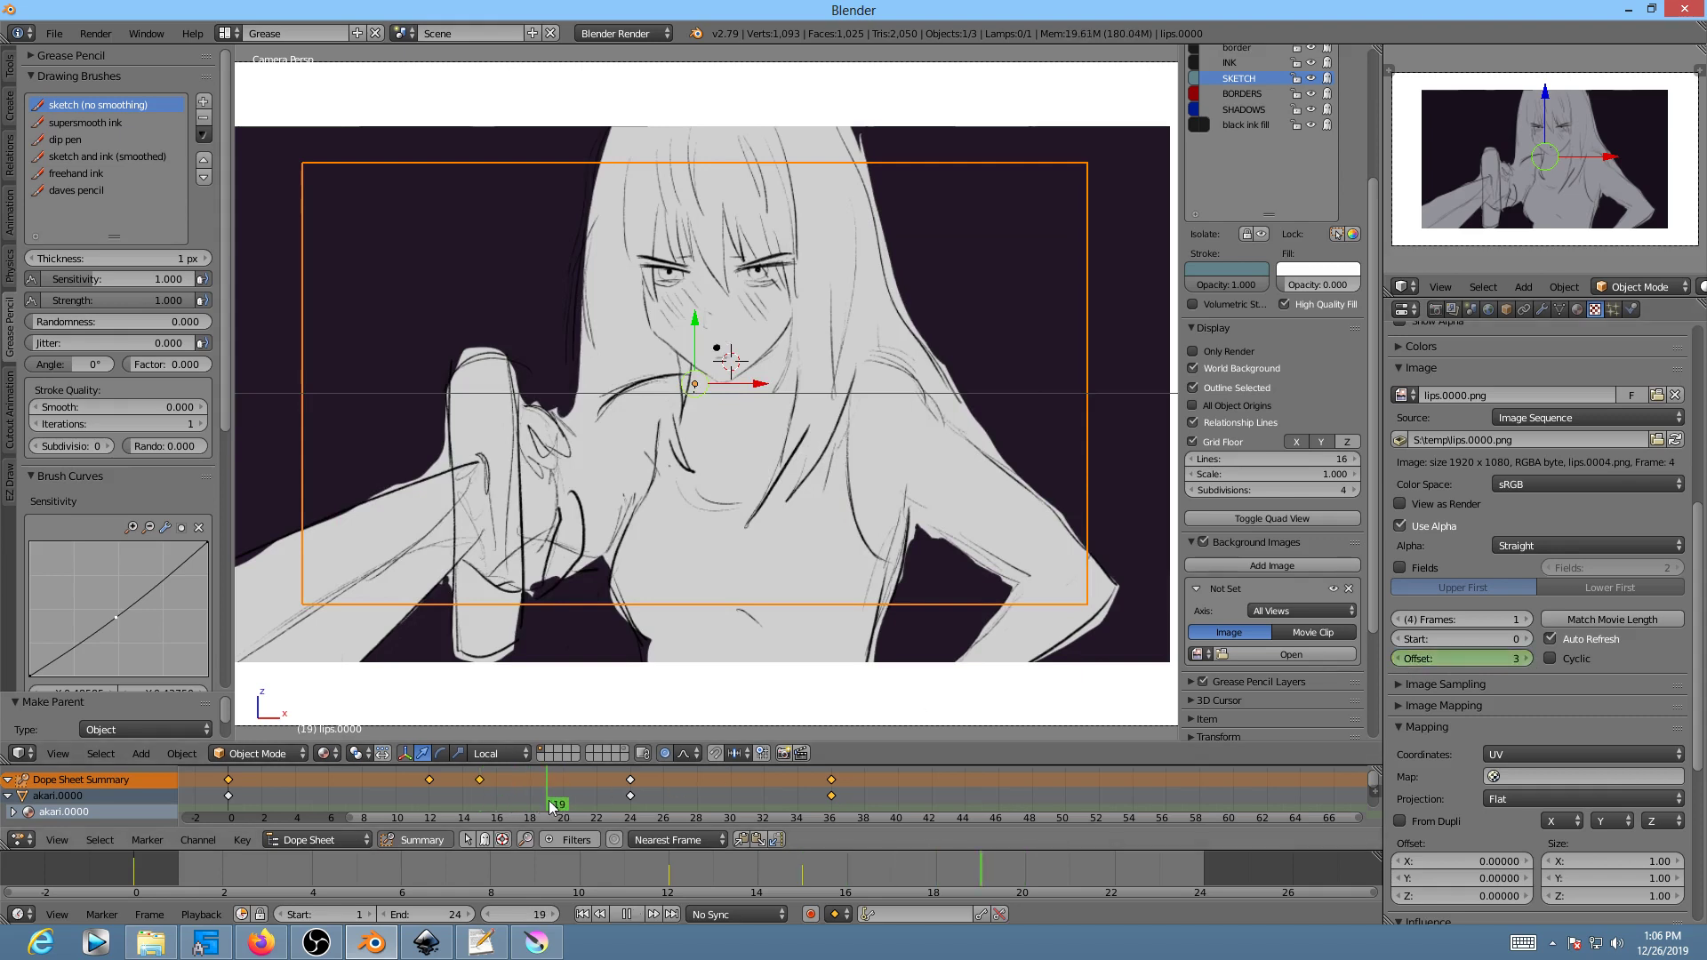
{"action": "key", "text": "alt+a"}
{"action": "key", "text": "i"}
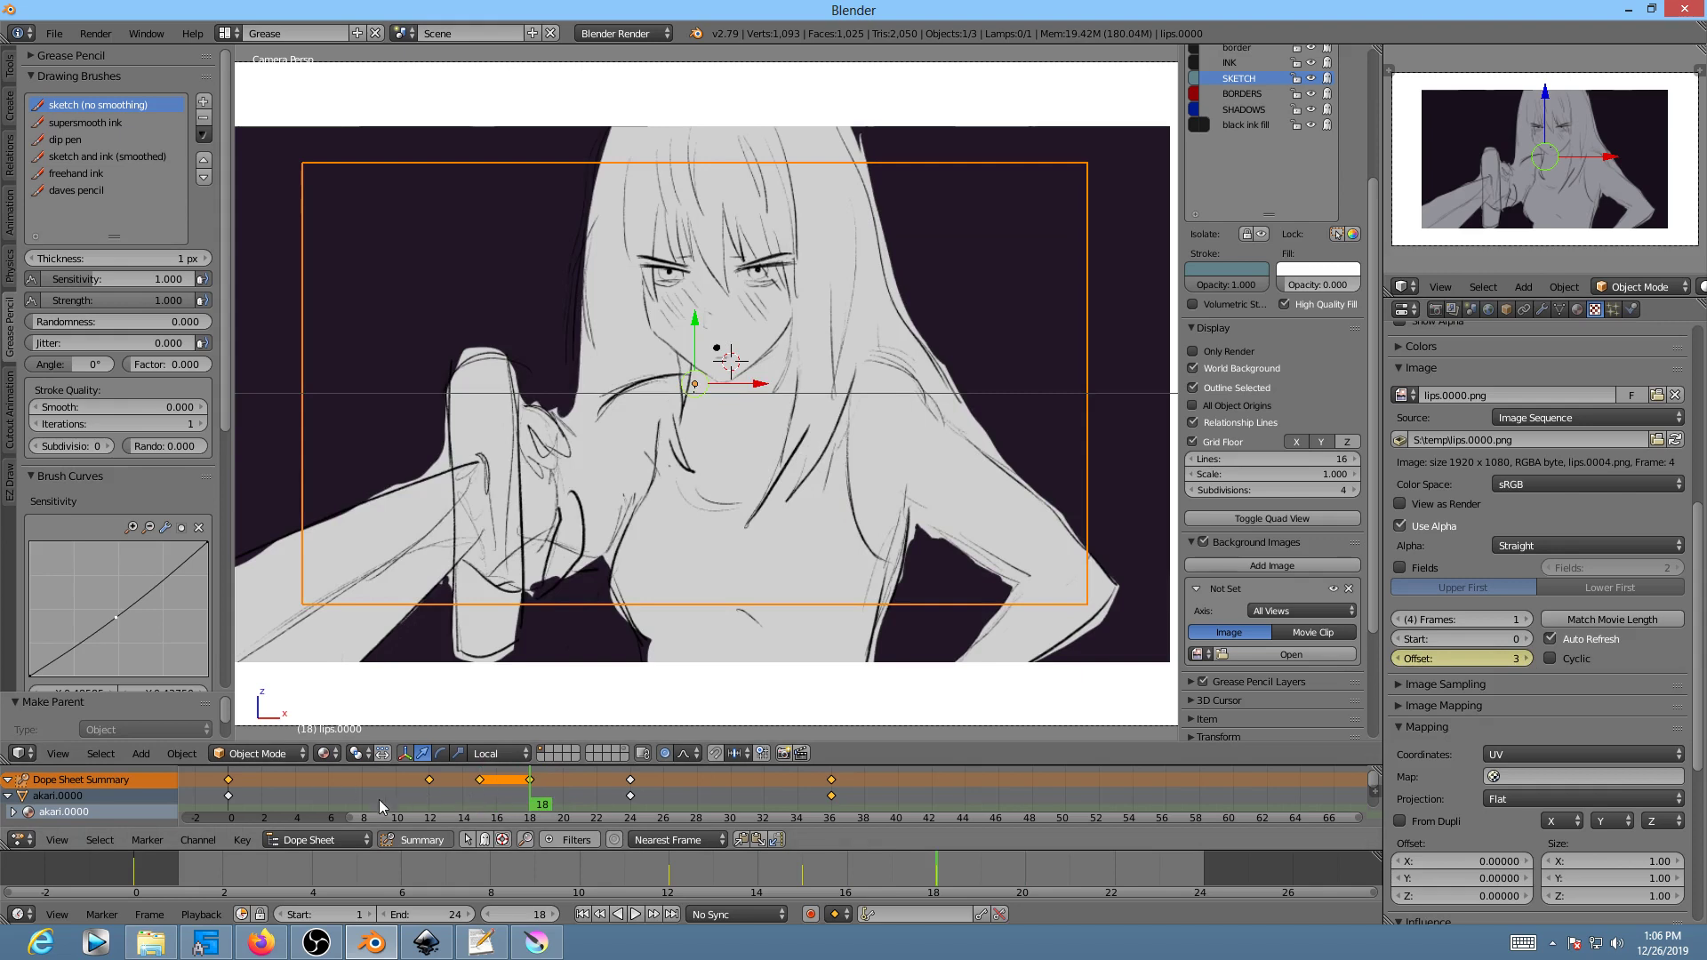
Step: Play the animation from frame 0 to check the timing of the lip drawings
{"action": "left_click", "coordinate": [234, 802]}
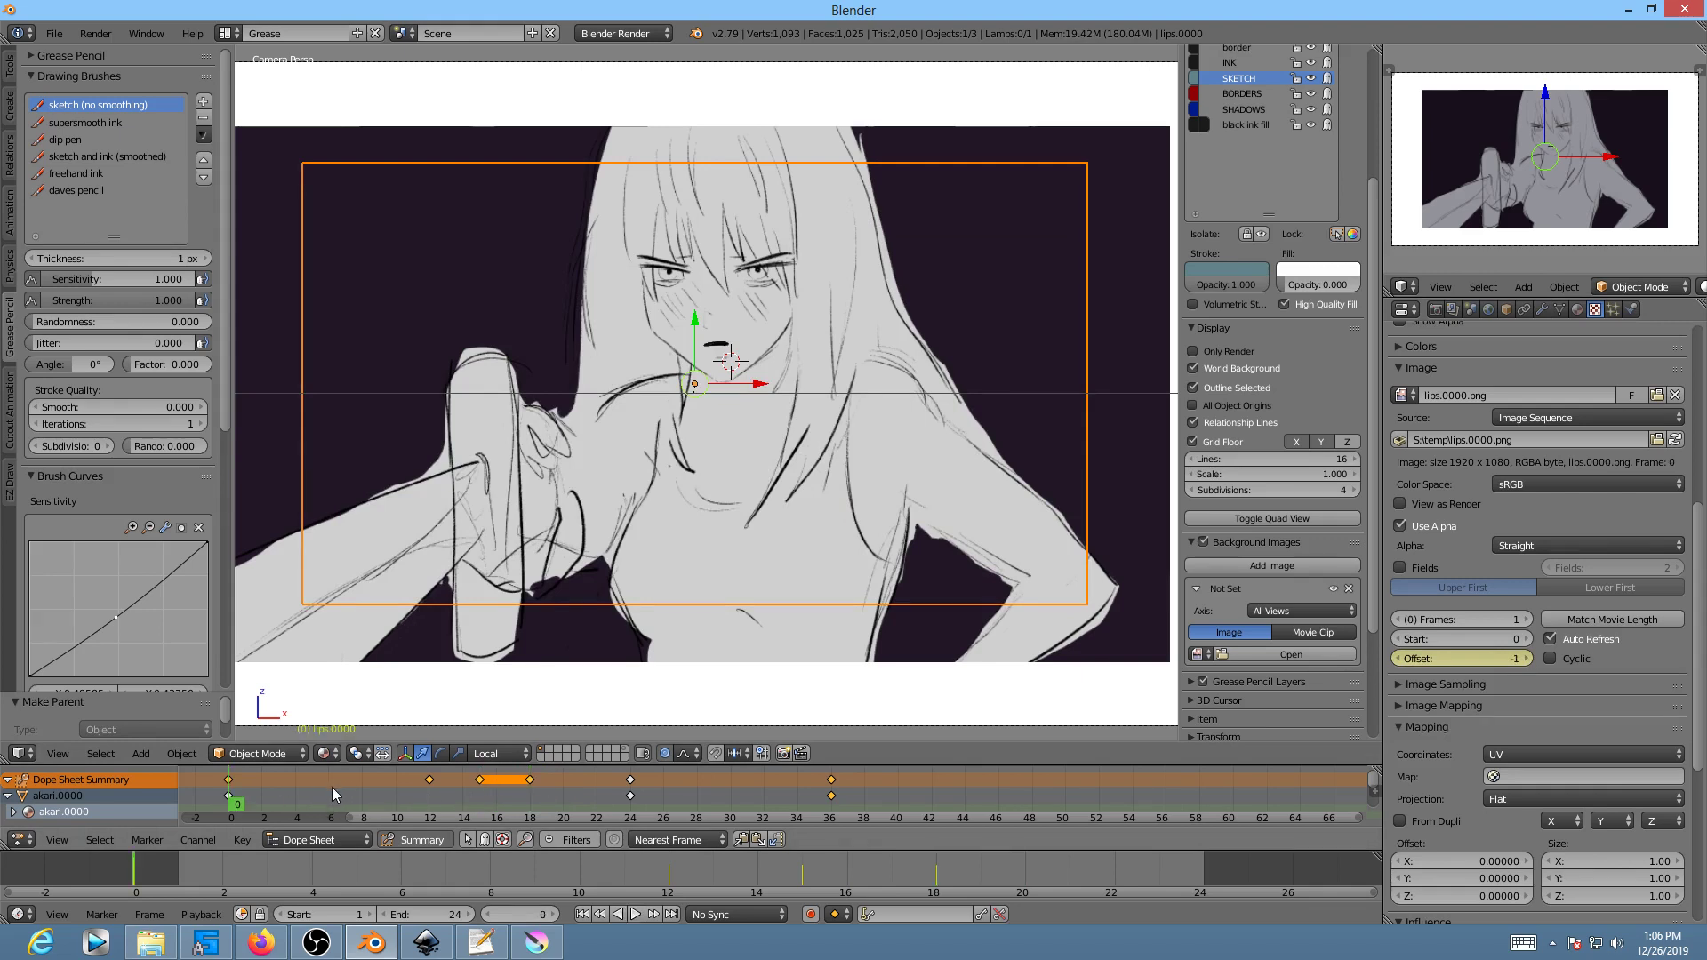
{"action": "key", "text": "alt+a"}
{"action": "key", "text": "alt+a"}
{"action": "key", "text": "alt+a"}
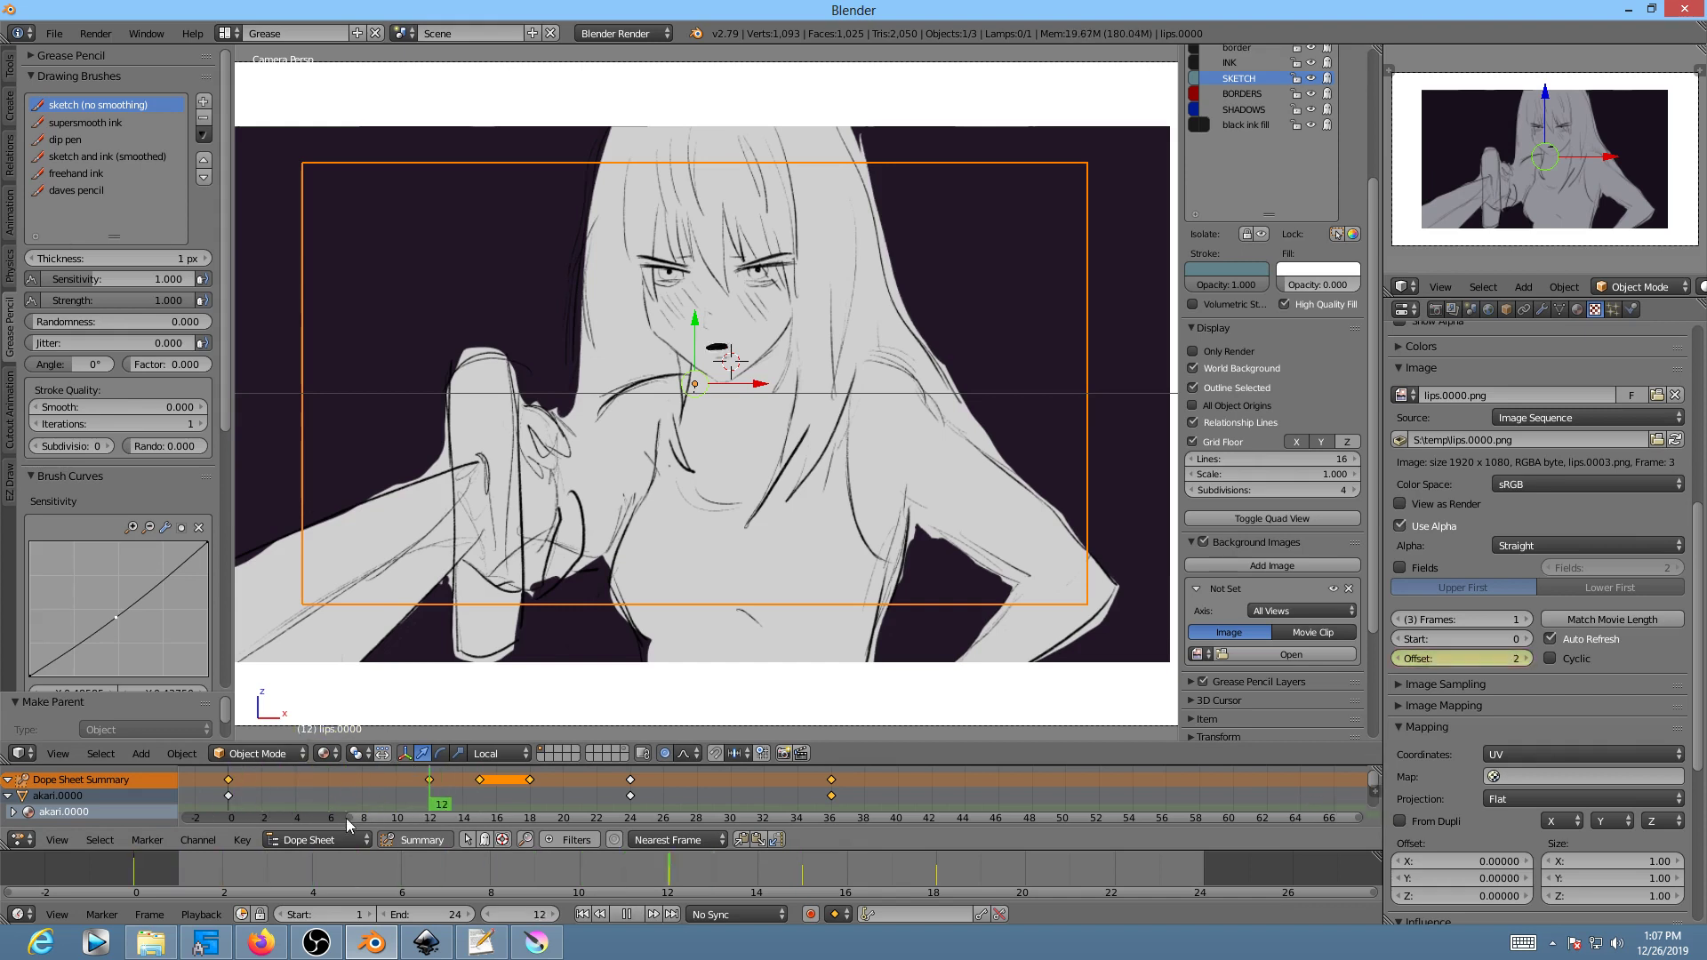
{"action": "key", "text": "alt+a"}
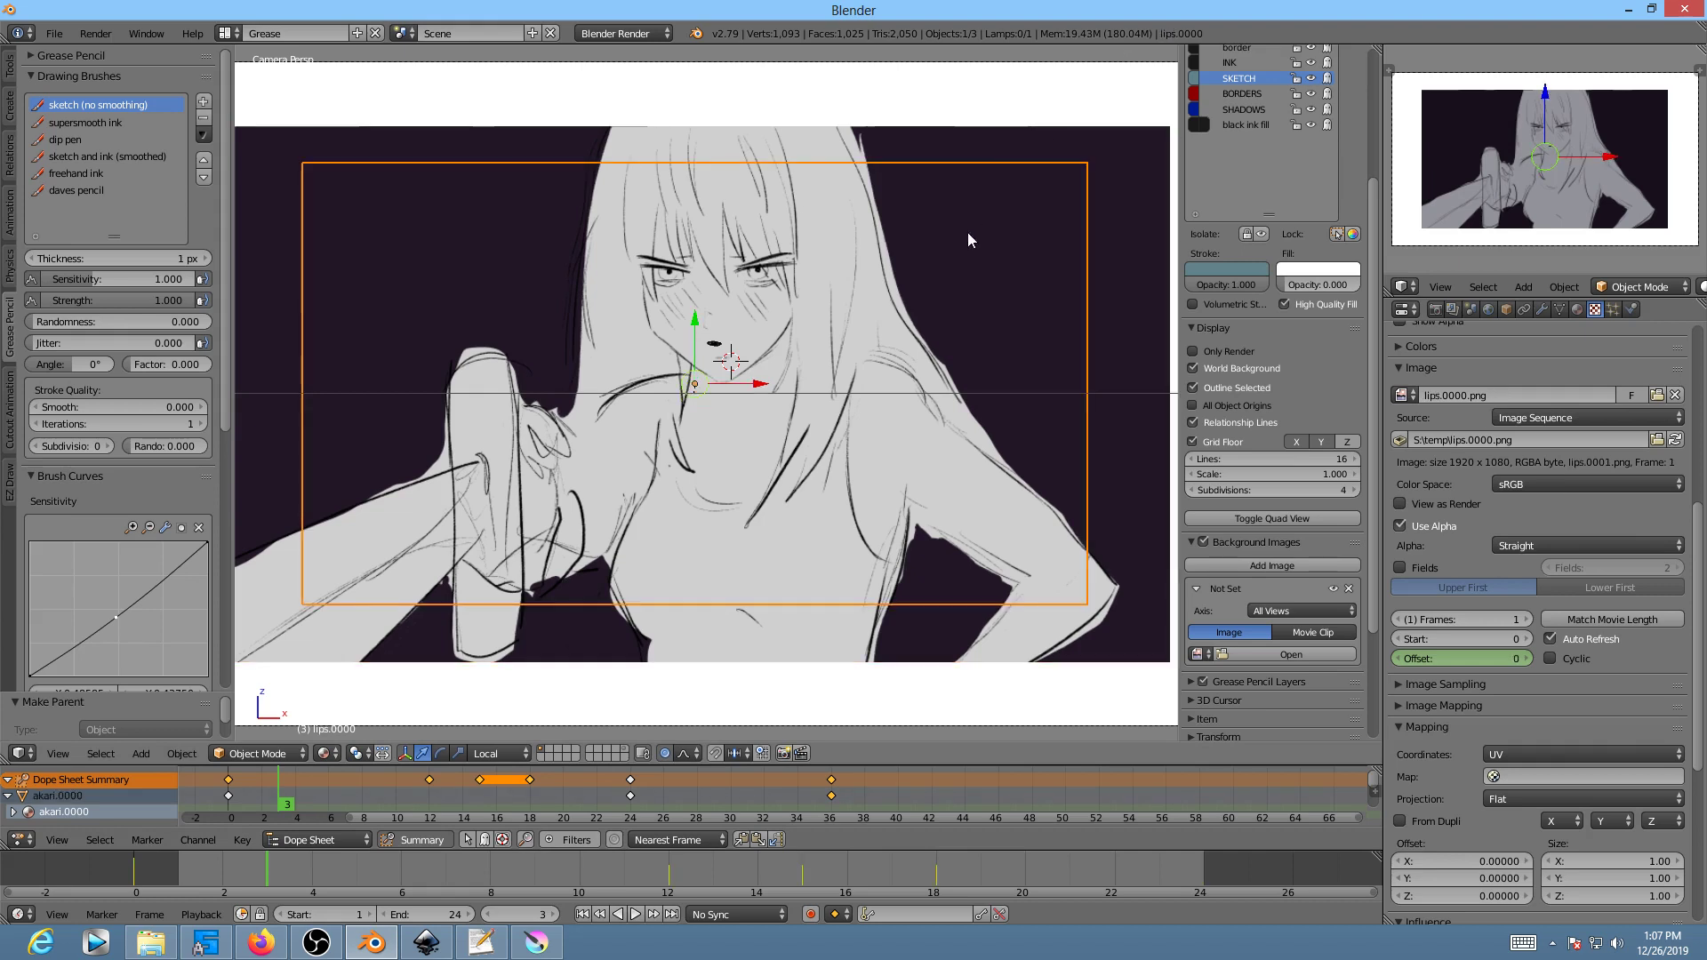
Step: Enlarge the lips plane and move it slightly down so the mouth fits the character's face
{"action": "key", "text": "s"}
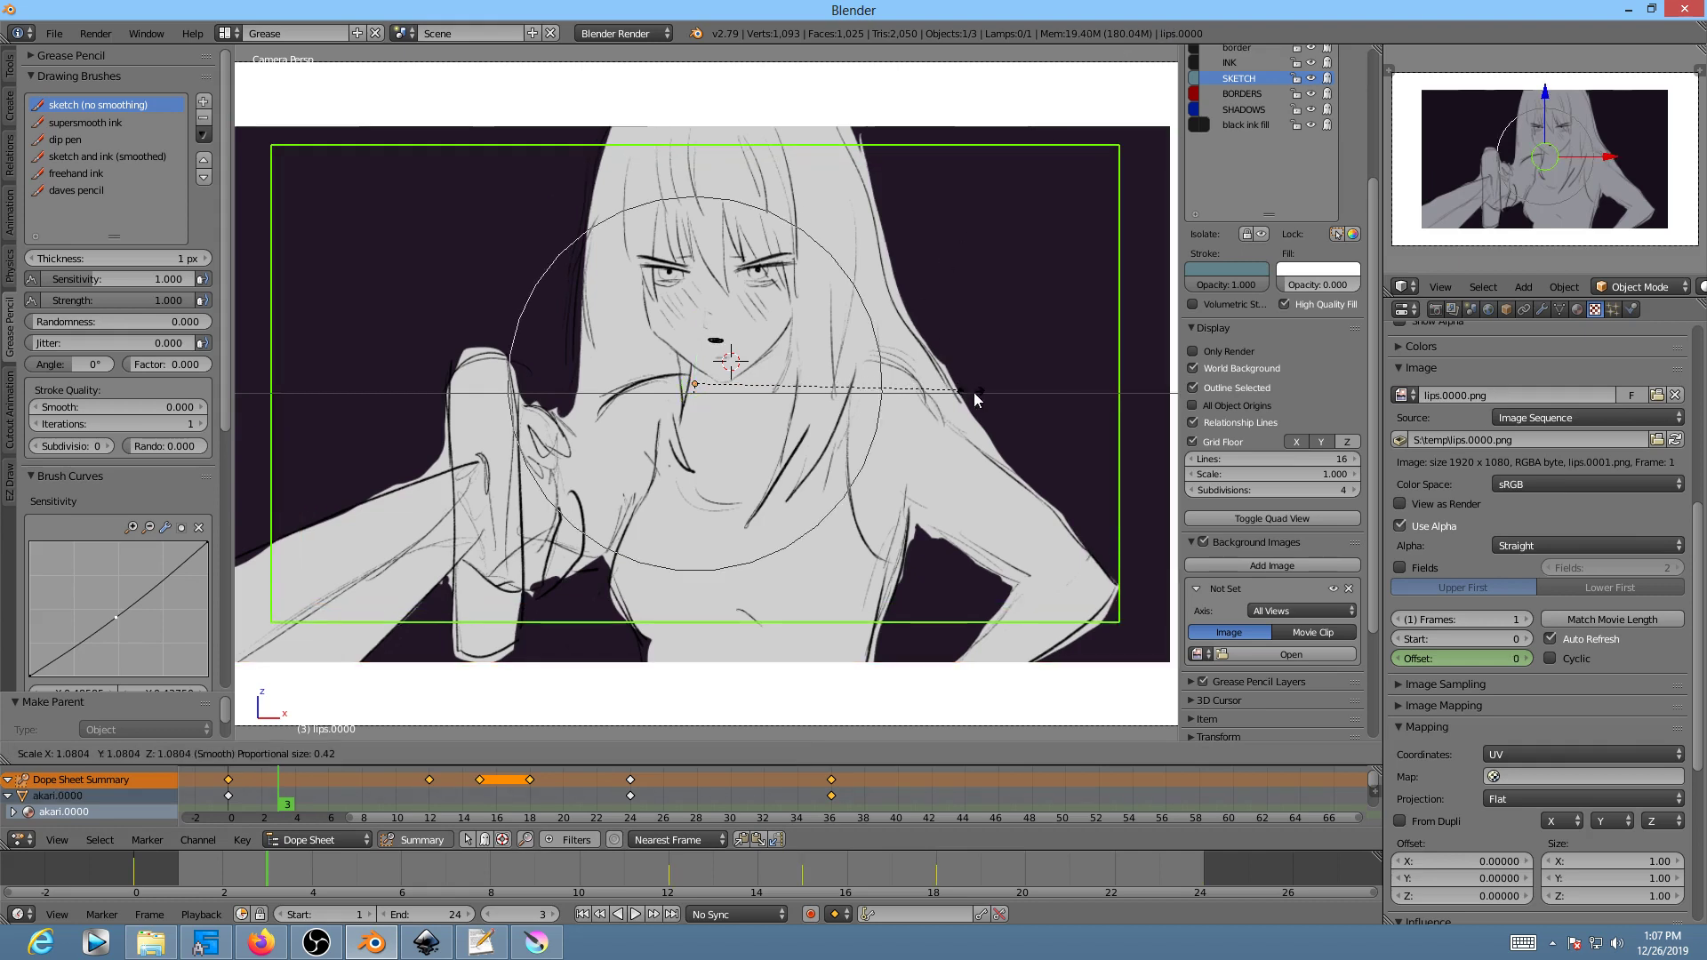
{"action": "left_click", "coordinate": [1006, 432]}
{"action": "key", "text": "g"}
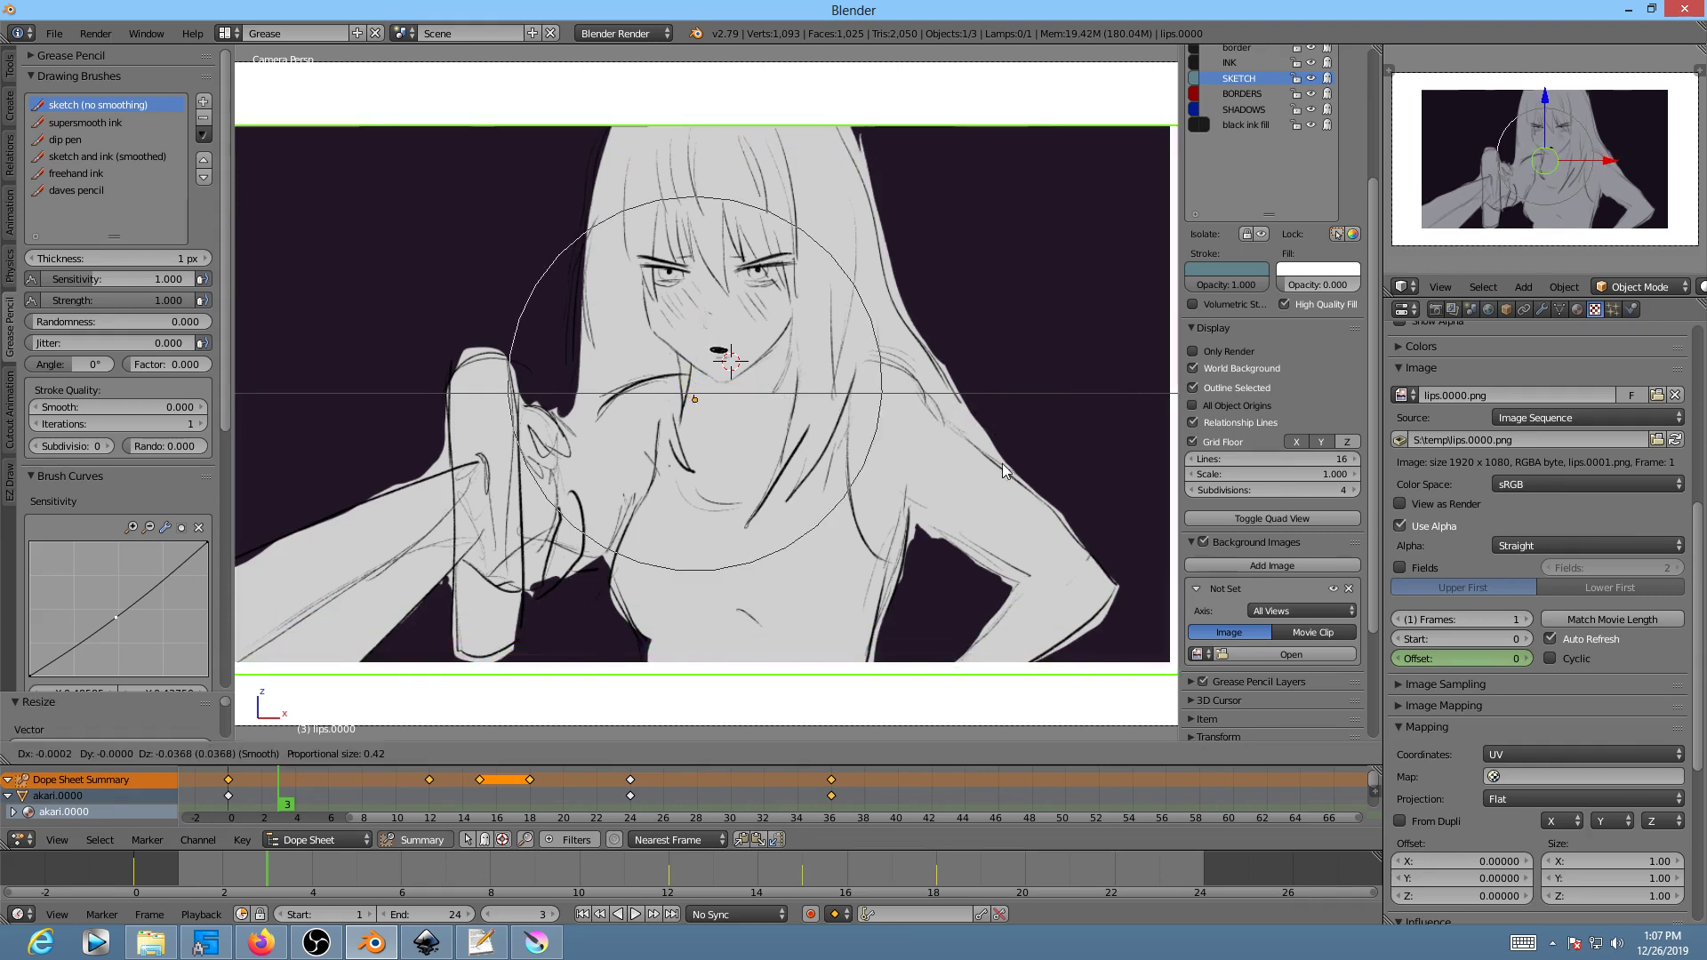
{"action": "left_click", "coordinate": [995, 459]}
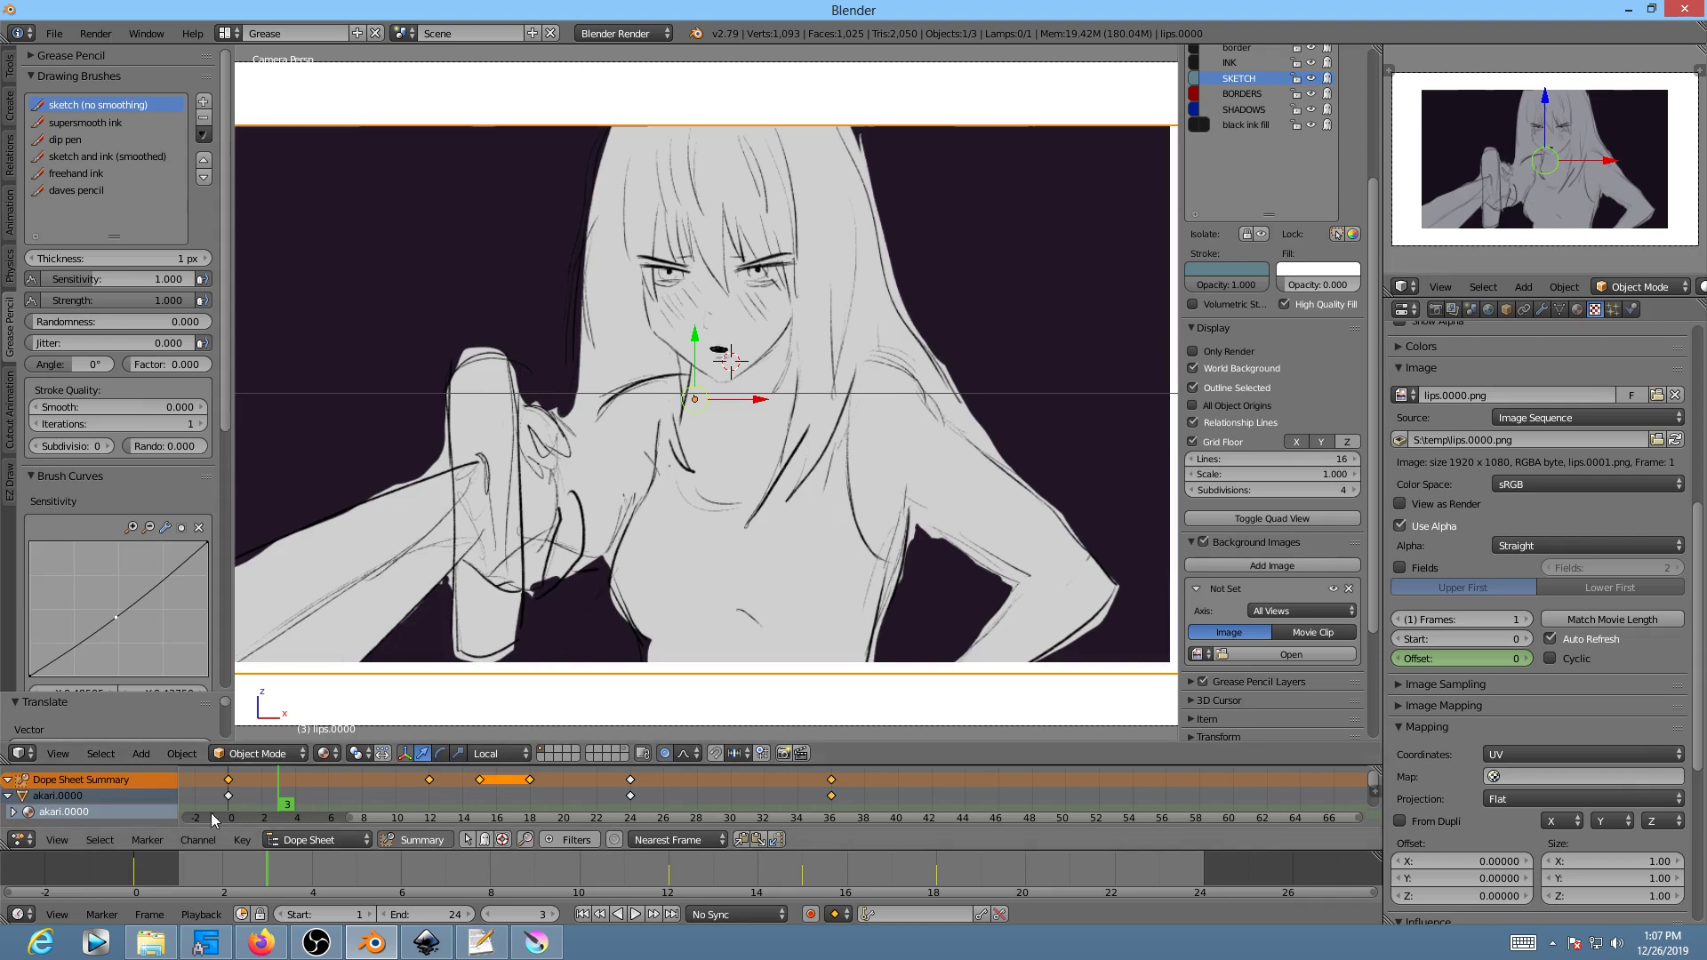
Step: Play the animation from frame 0 to check the resized mouth on the face
{"action": "left_click_drag", "start_coordinate": [263, 794], "coordinate": [236, 801]}
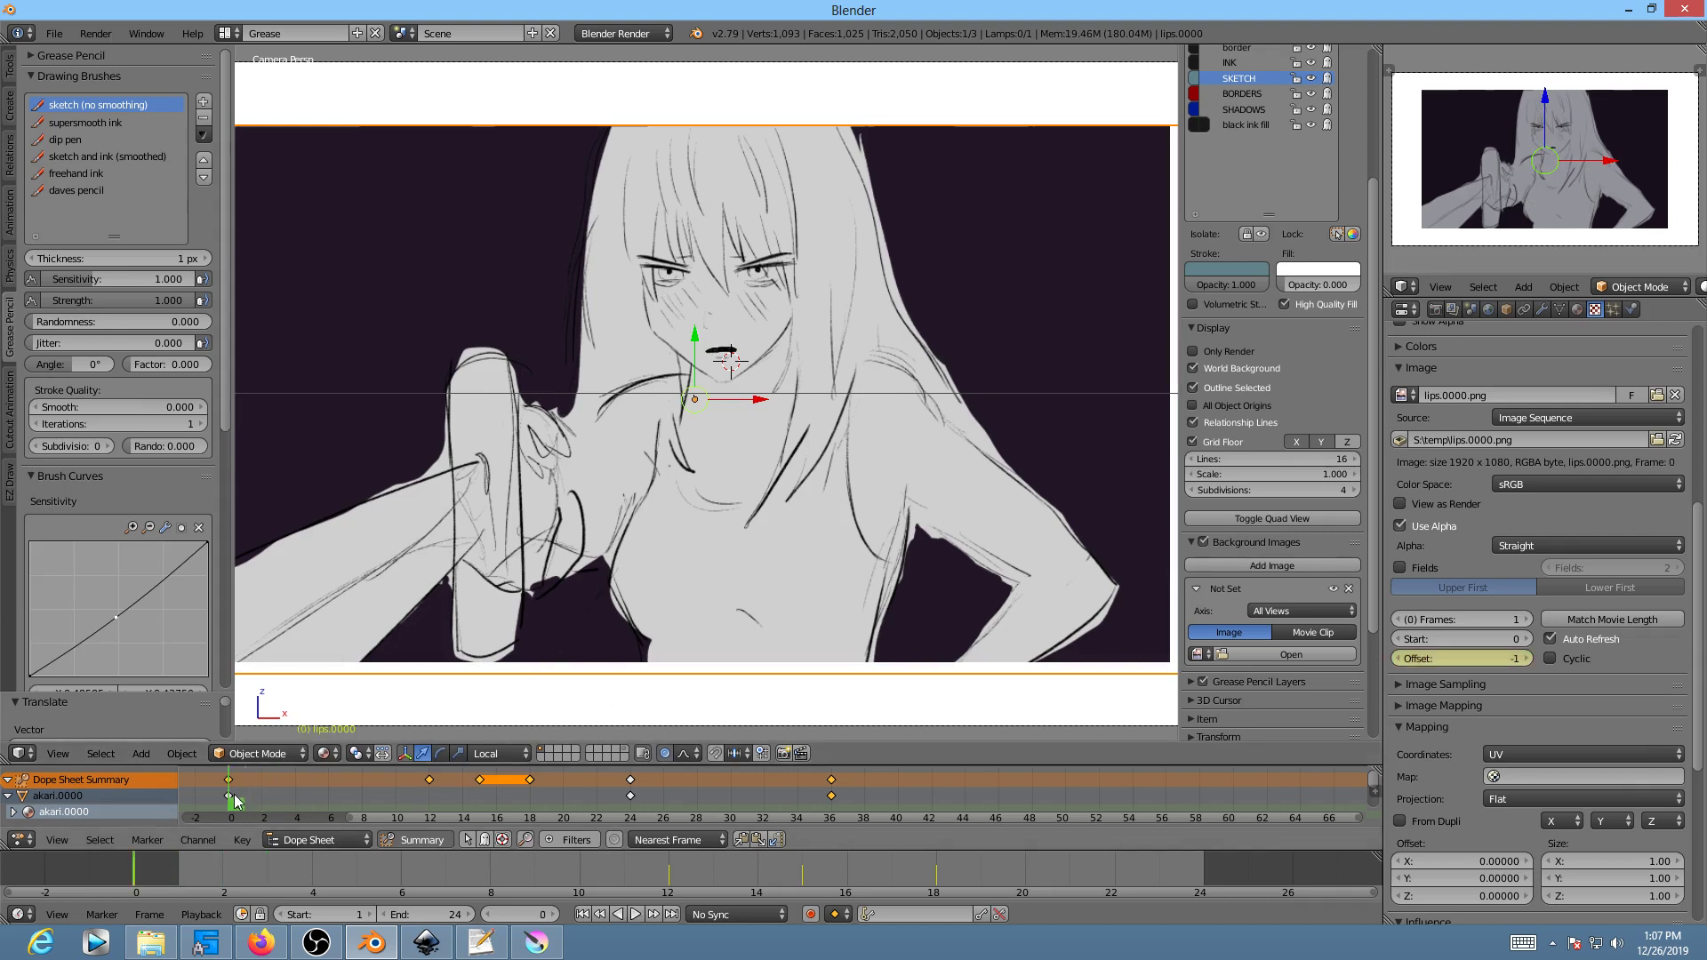
{"action": "key", "text": "alt+a"}
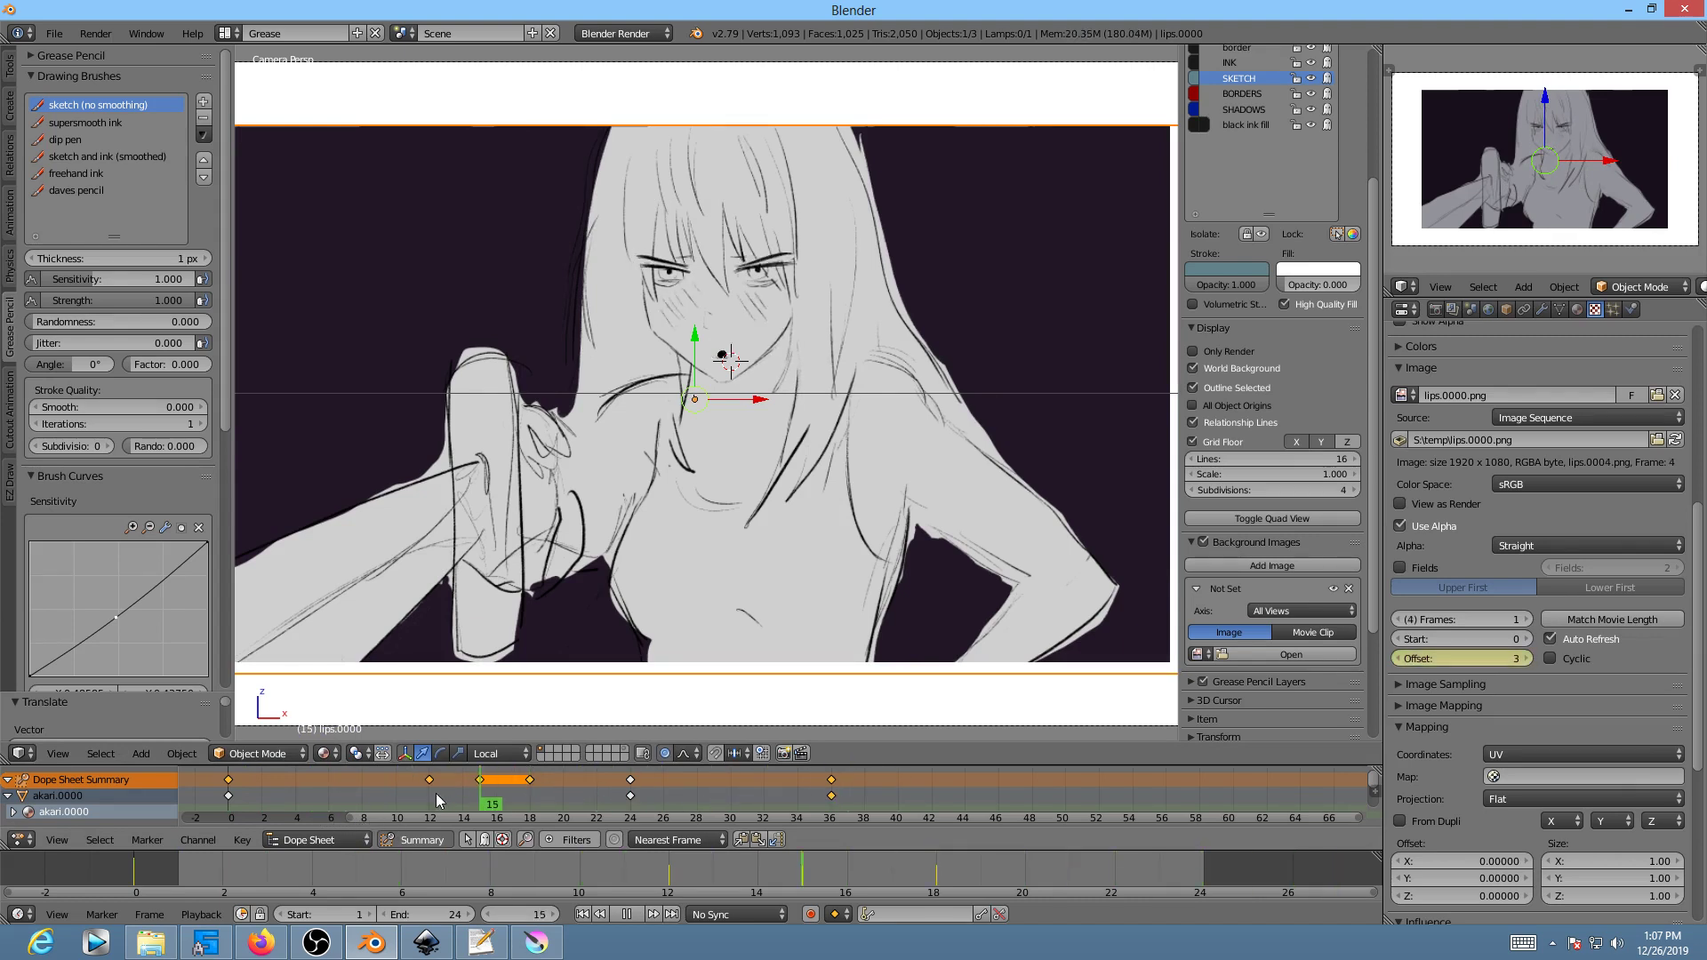
{"action": "key", "text": "alt+a"}
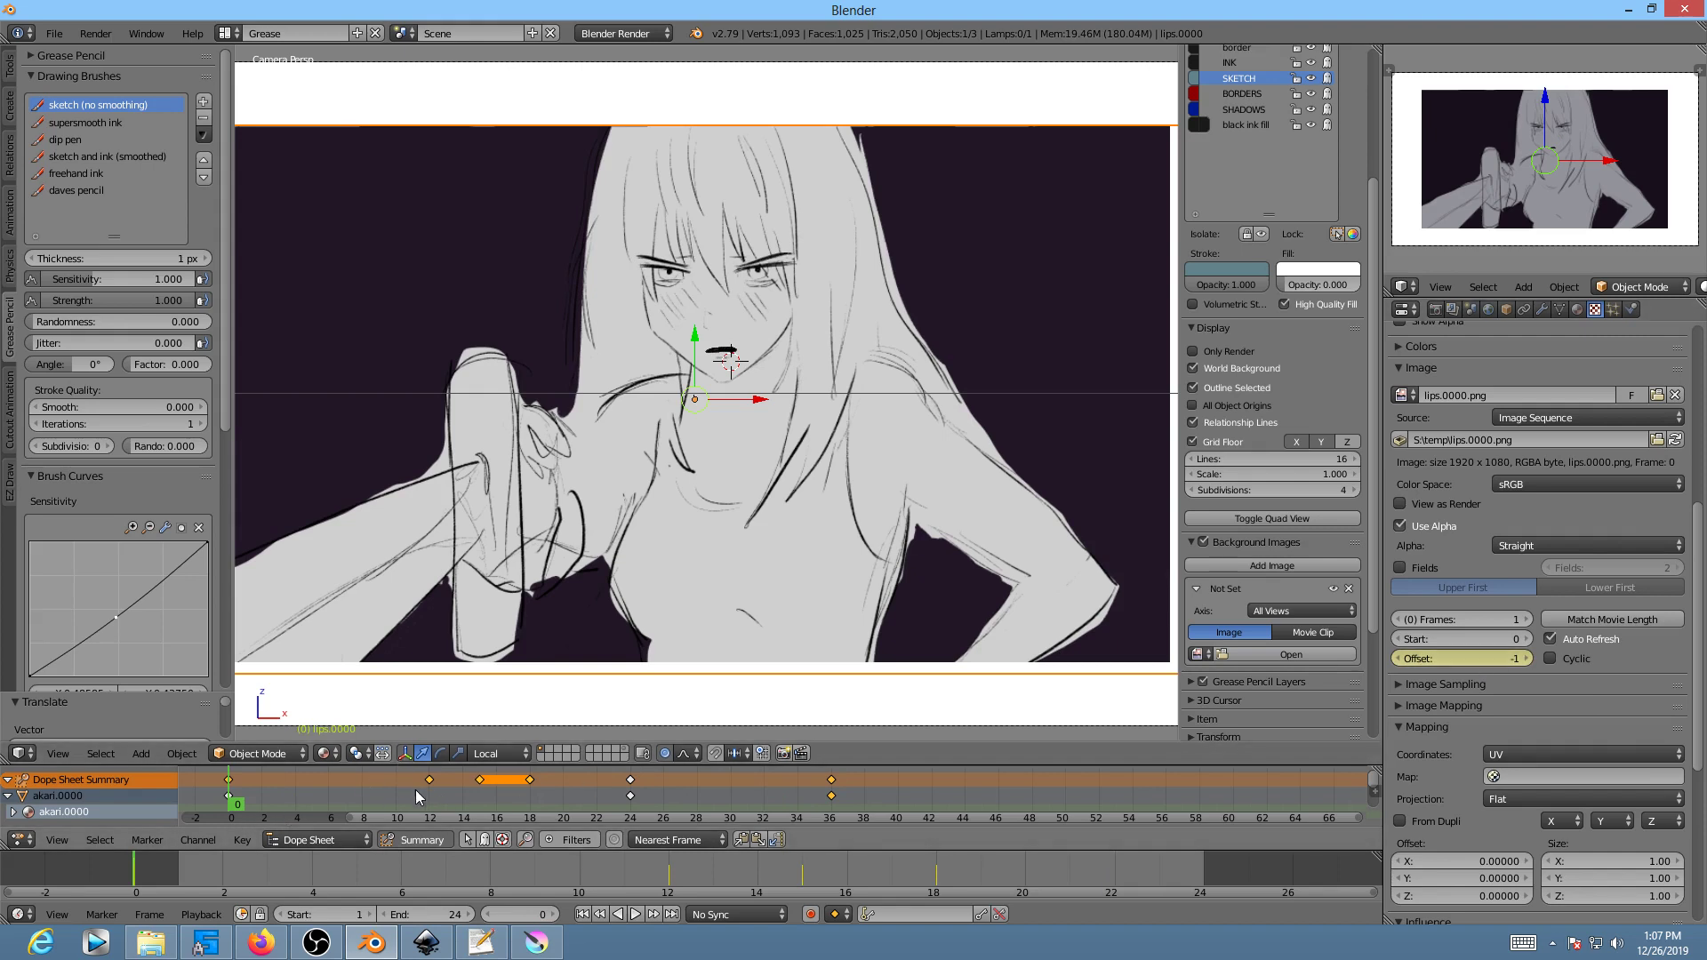
Step: Select all keyframes and change their interpolation so each drawing holds until the next keyframe
{"action": "key", "text": "a"}
{"action": "key", "text": "a"}
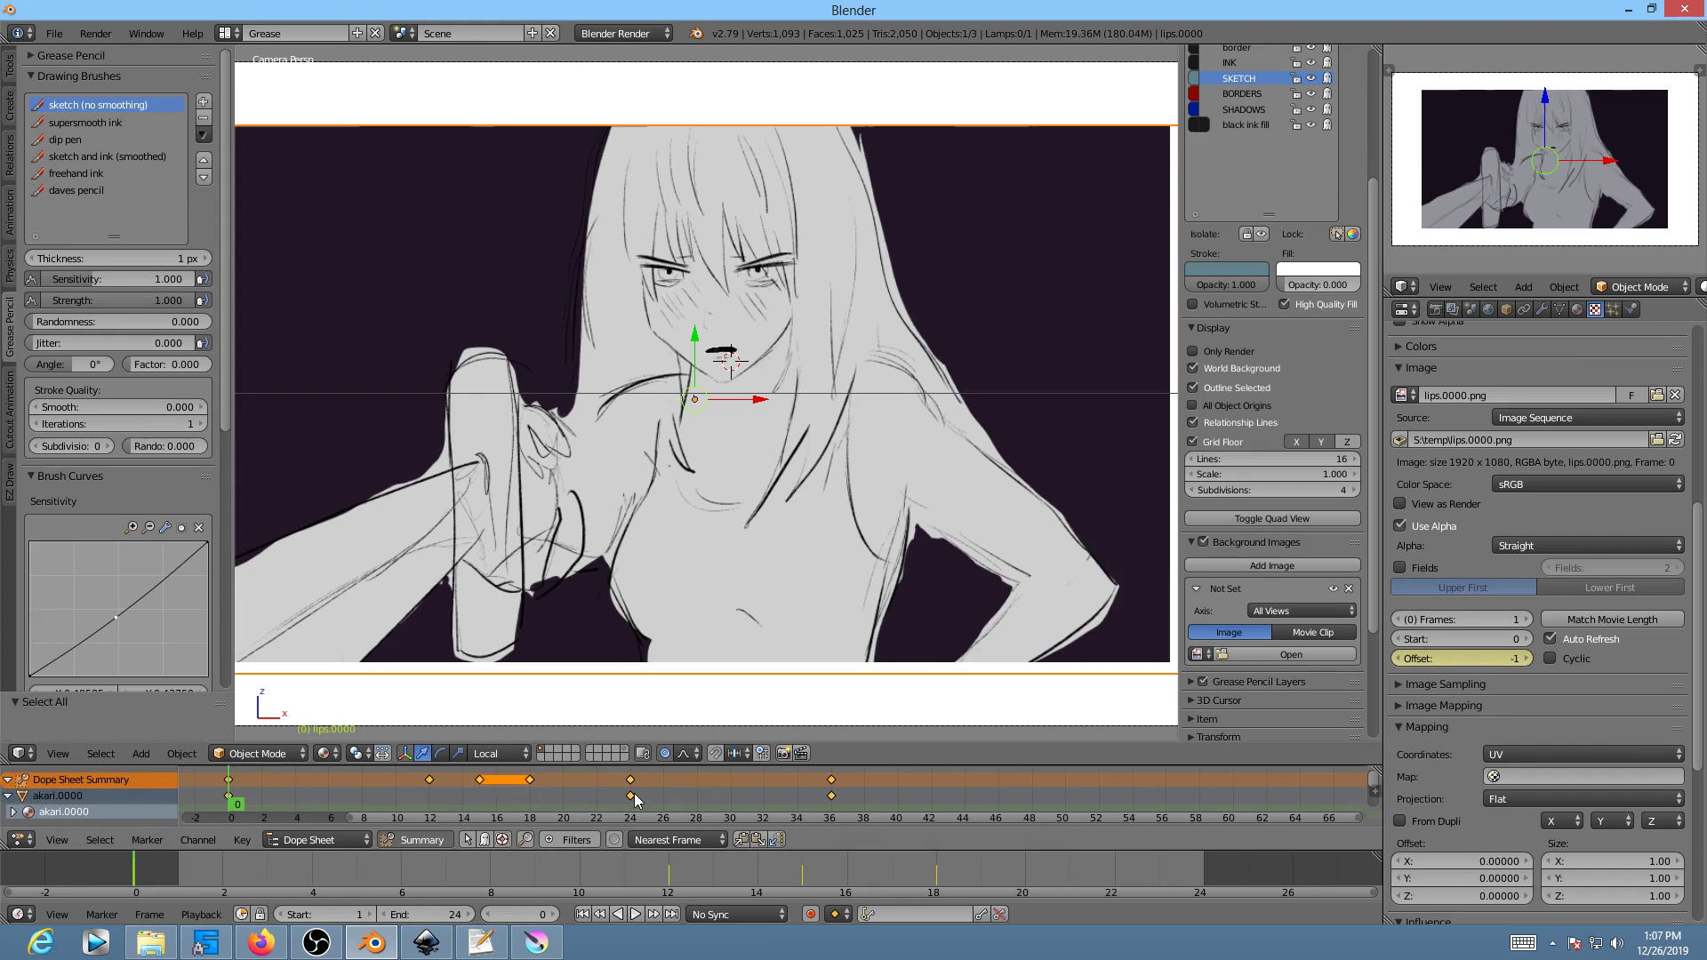
{"action": "key", "text": "t"}
{"action": "left_click", "coordinate": [634, 793]}
Step: Play and scrub the animation to check how the lip drawings switch, especially between frames 12 and 18
{"action": "key", "text": "alt+a"}
{"action": "key", "text": "alt+a"}
{"action": "key", "text": "alt+a"}
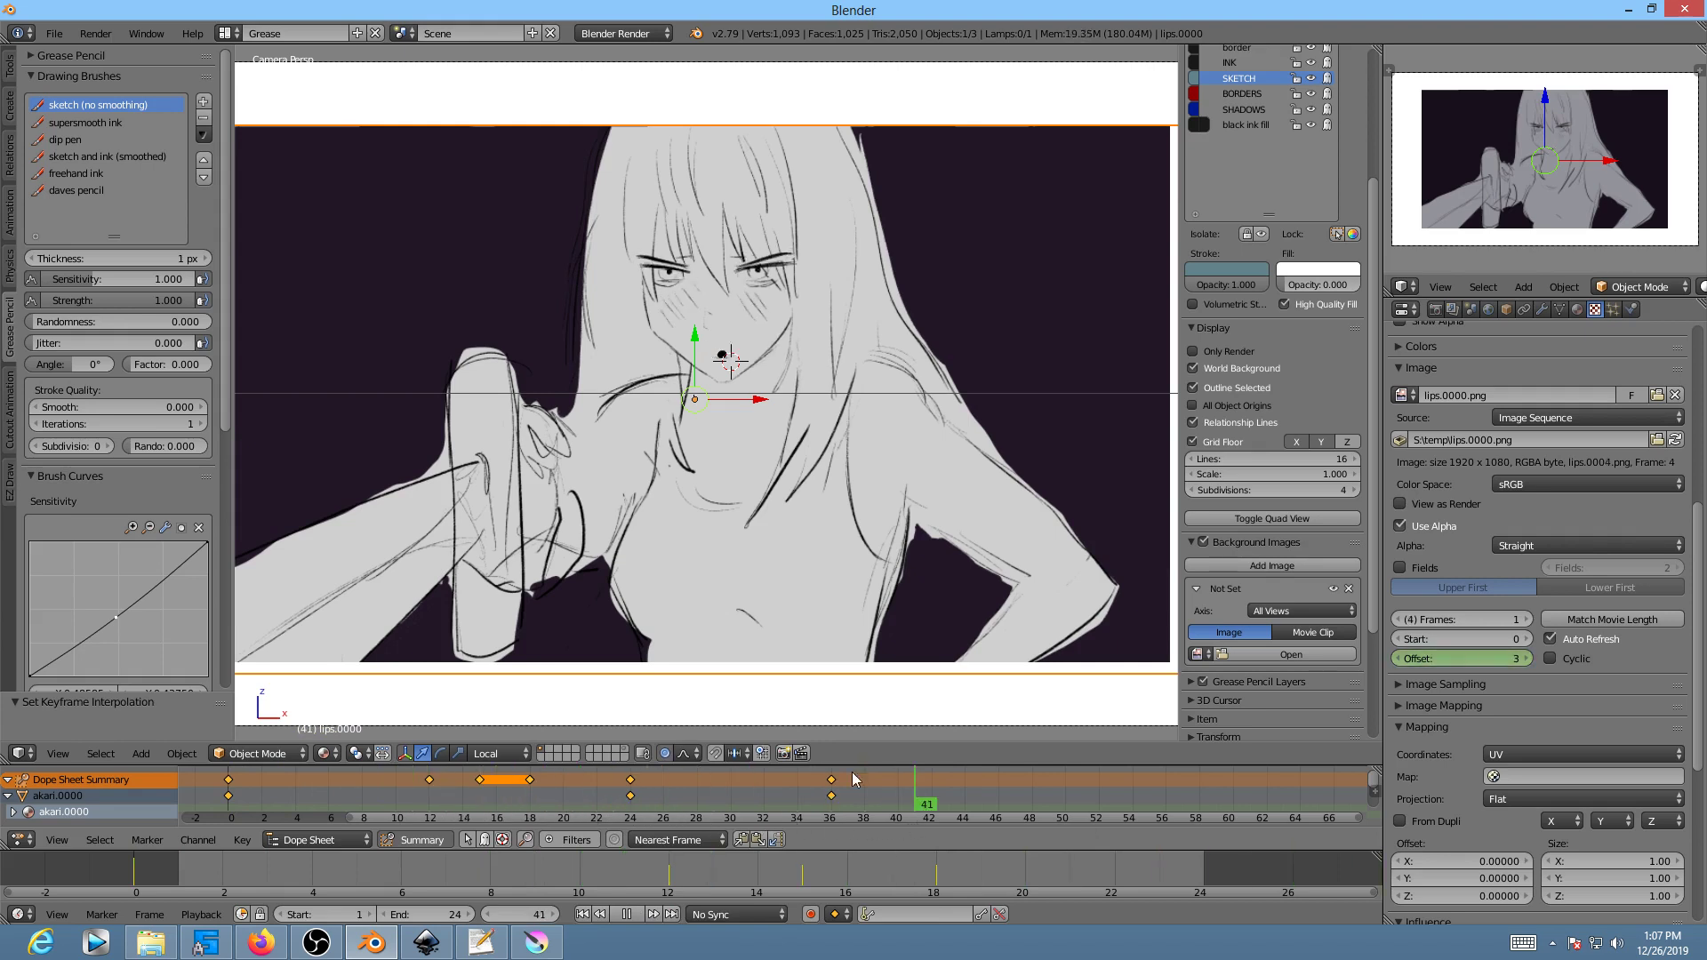
{"action": "left_click", "coordinate": [532, 776]}
{"action": "key", "text": "alt+a"}
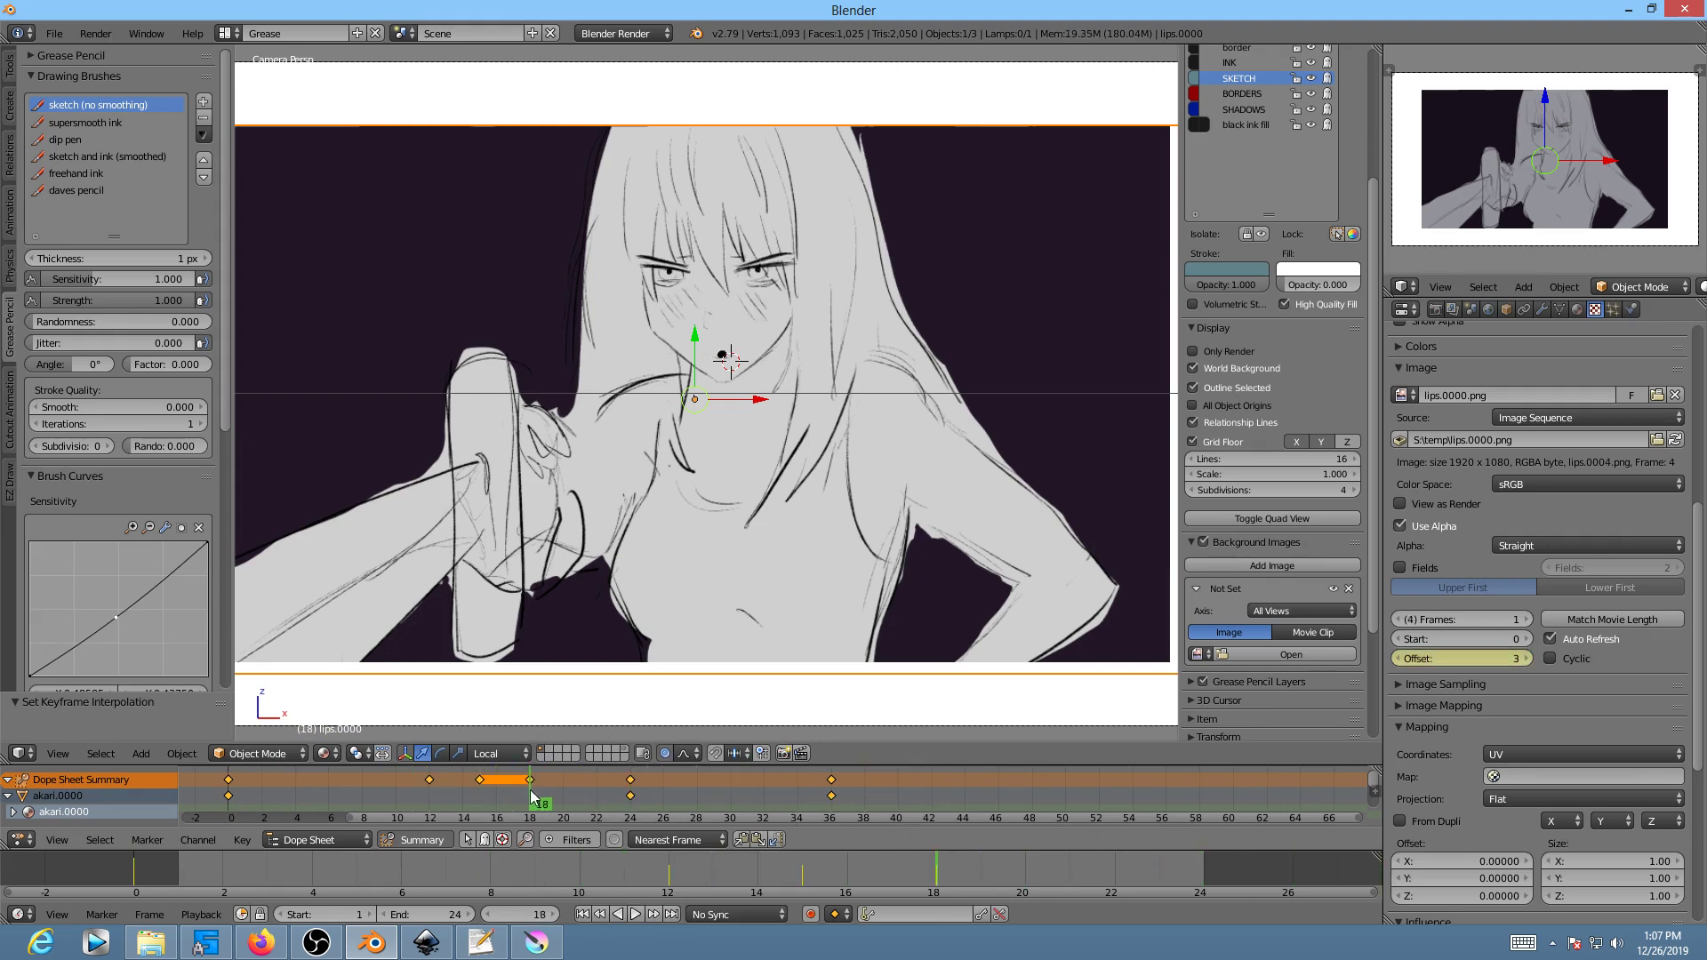
{"action": "left_click_drag", "start_coordinate": [494, 805], "coordinate": [434, 806]}
{"action": "key", "text": "alt+a"}
{"action": "left_click", "coordinate": [436, 814]}
{"action": "key", "text": "alt+a"}
Step: Set the lips texture's Offset to 5 at frame 18 and keyframe it
{"action": "left_click", "coordinate": [1529, 659]}
{"action": "left_click", "coordinate": [1528, 659]}
{"action": "left_click", "coordinate": [1528, 658]}
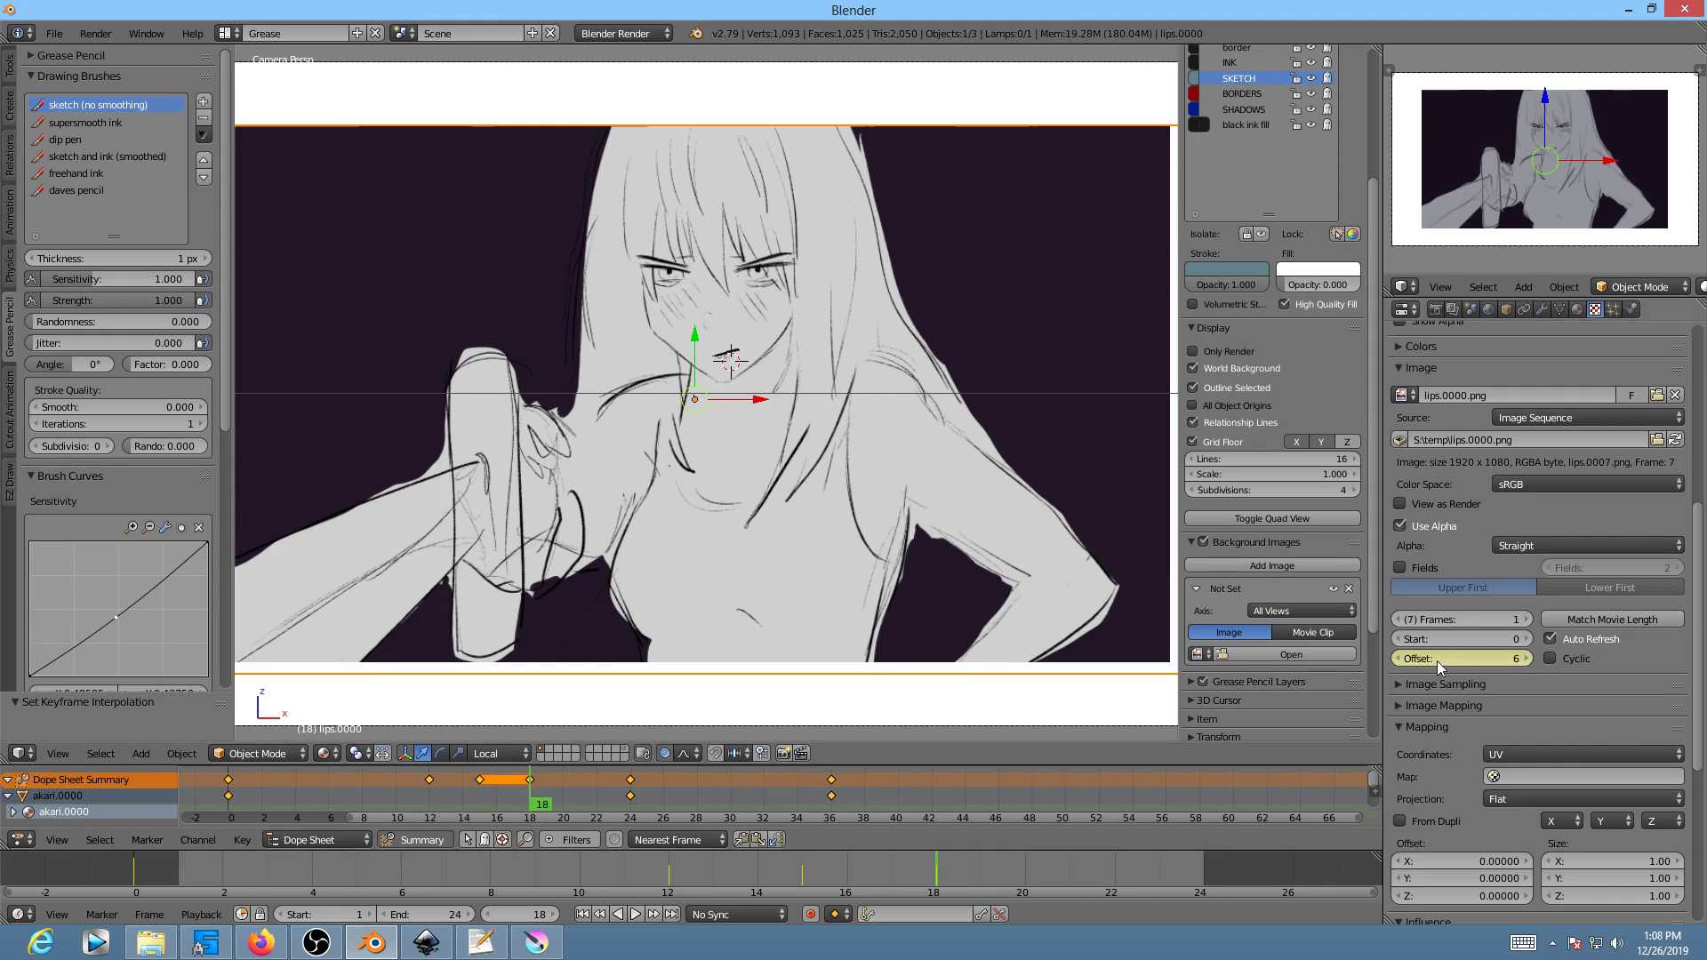
{"action": "left_click", "coordinate": [1404, 663]}
{"action": "left_click_drag", "start_coordinate": [1531, 662], "coordinate": [1516, 662]}
{"action": "left_click", "coordinate": [1515, 663]}
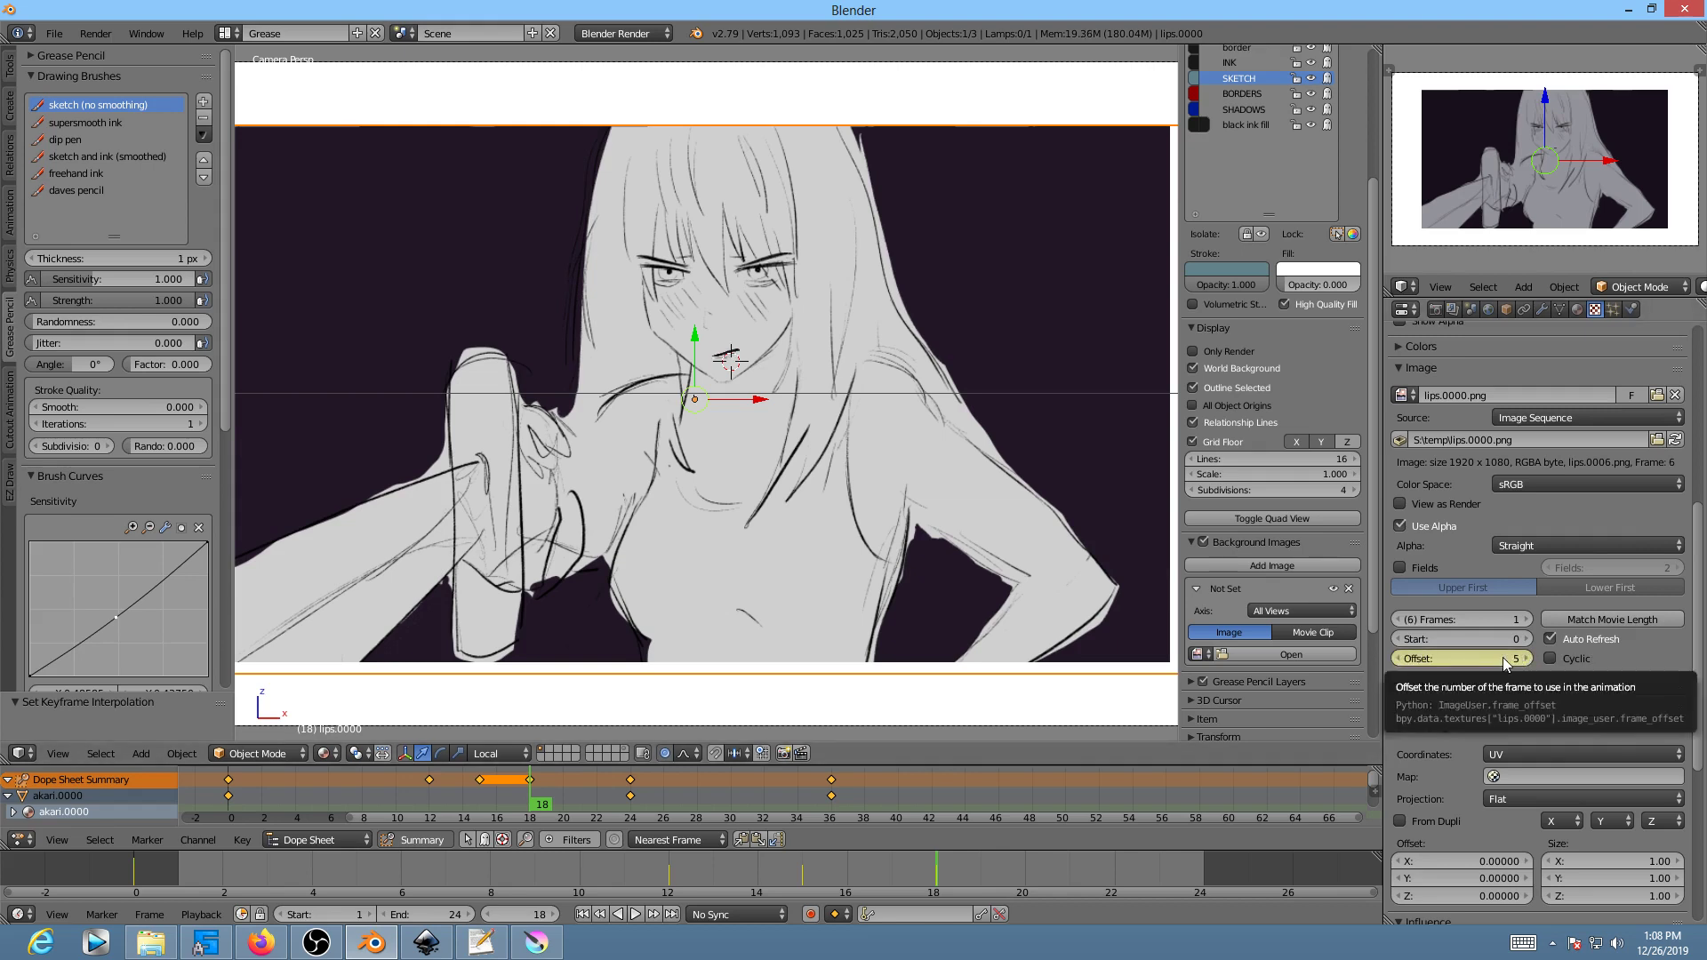
Step: Preview the lip-sync playback from frame 0 with the changed mouth drawing at frame 18
{"action": "key", "text": "alt+a"}
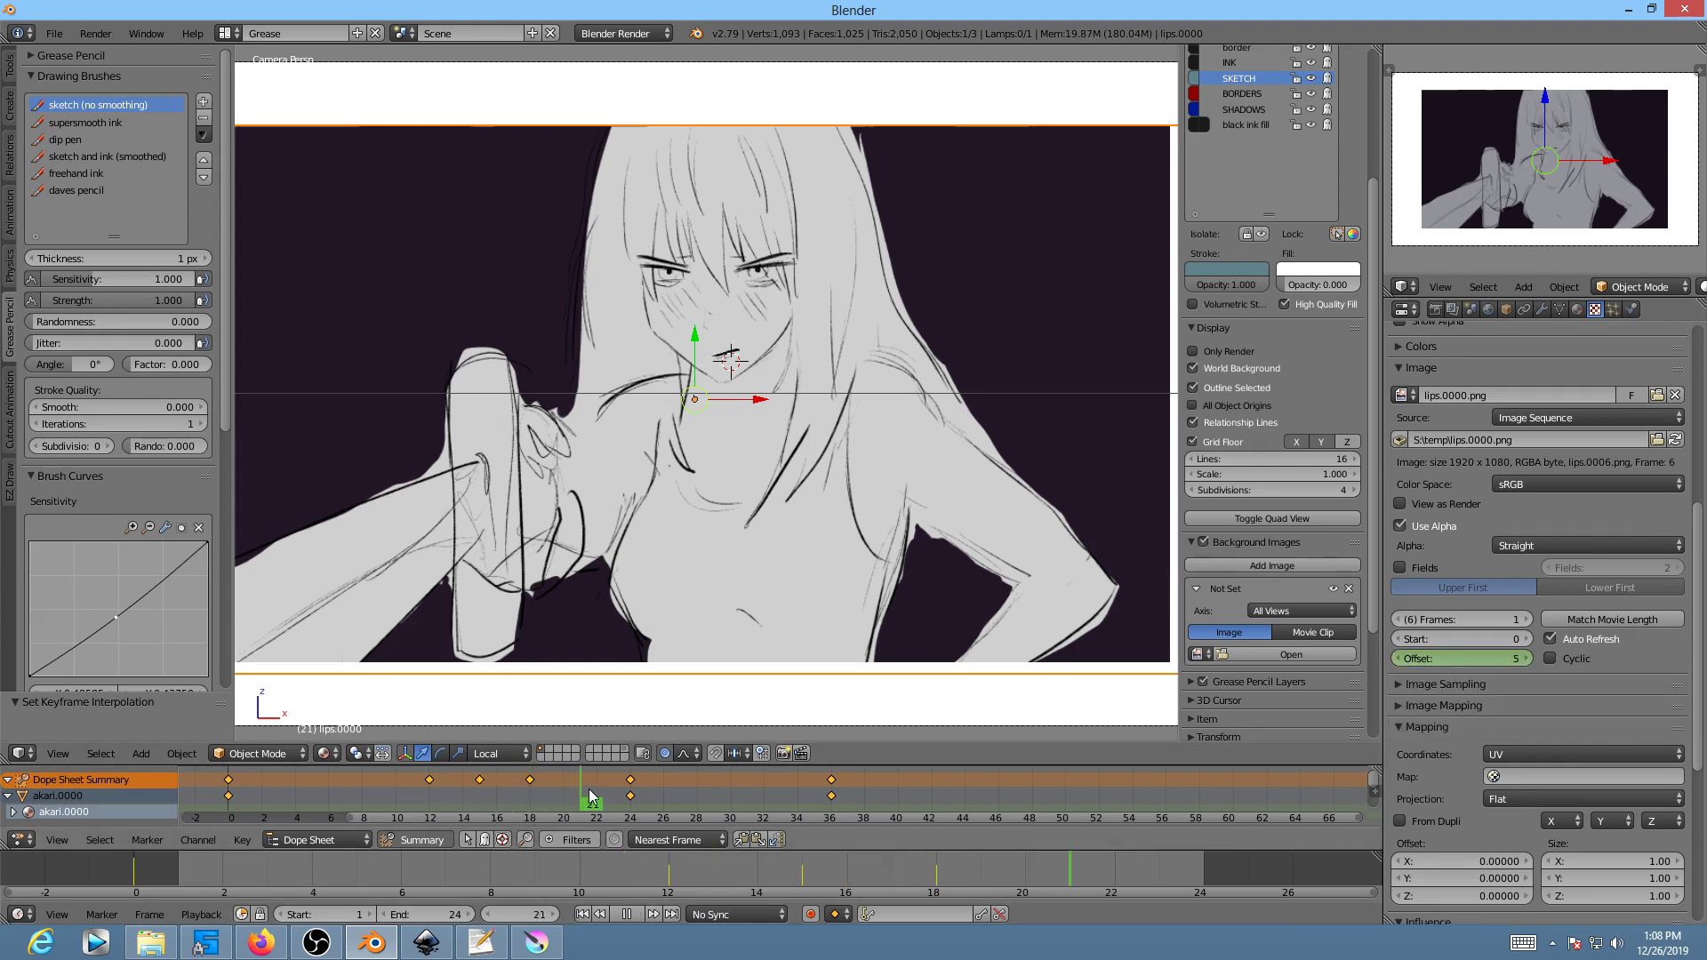
{"action": "key", "text": "alt+a"}
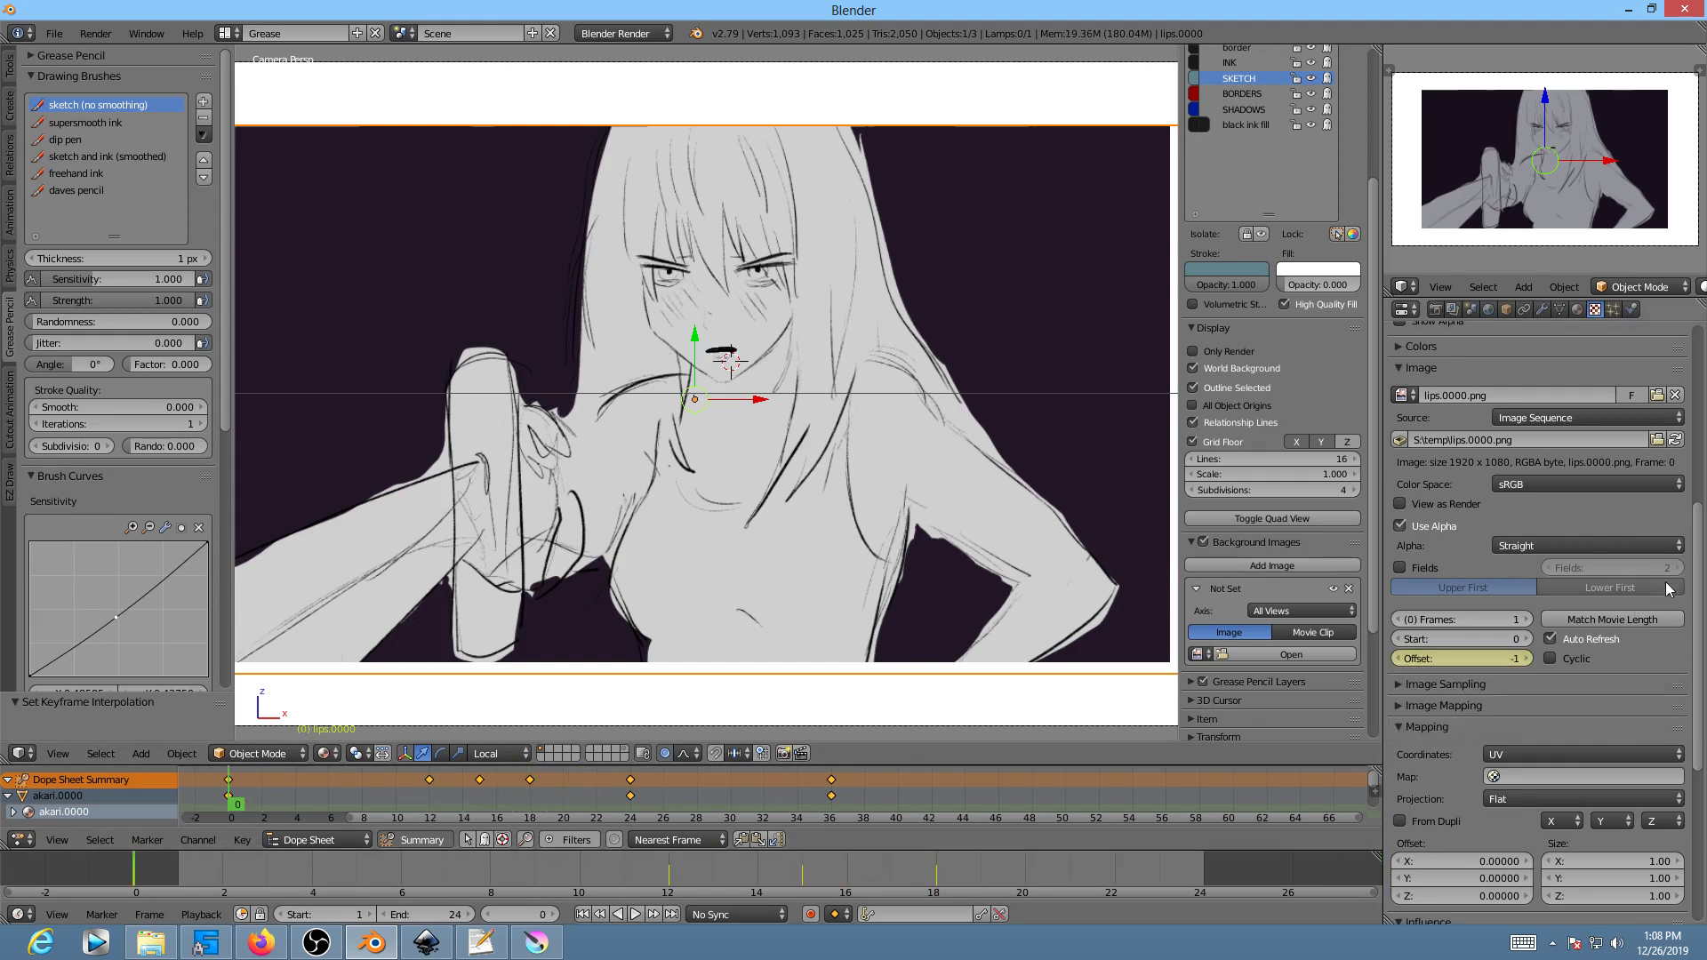
{"action": "key", "text": "alt+a"}
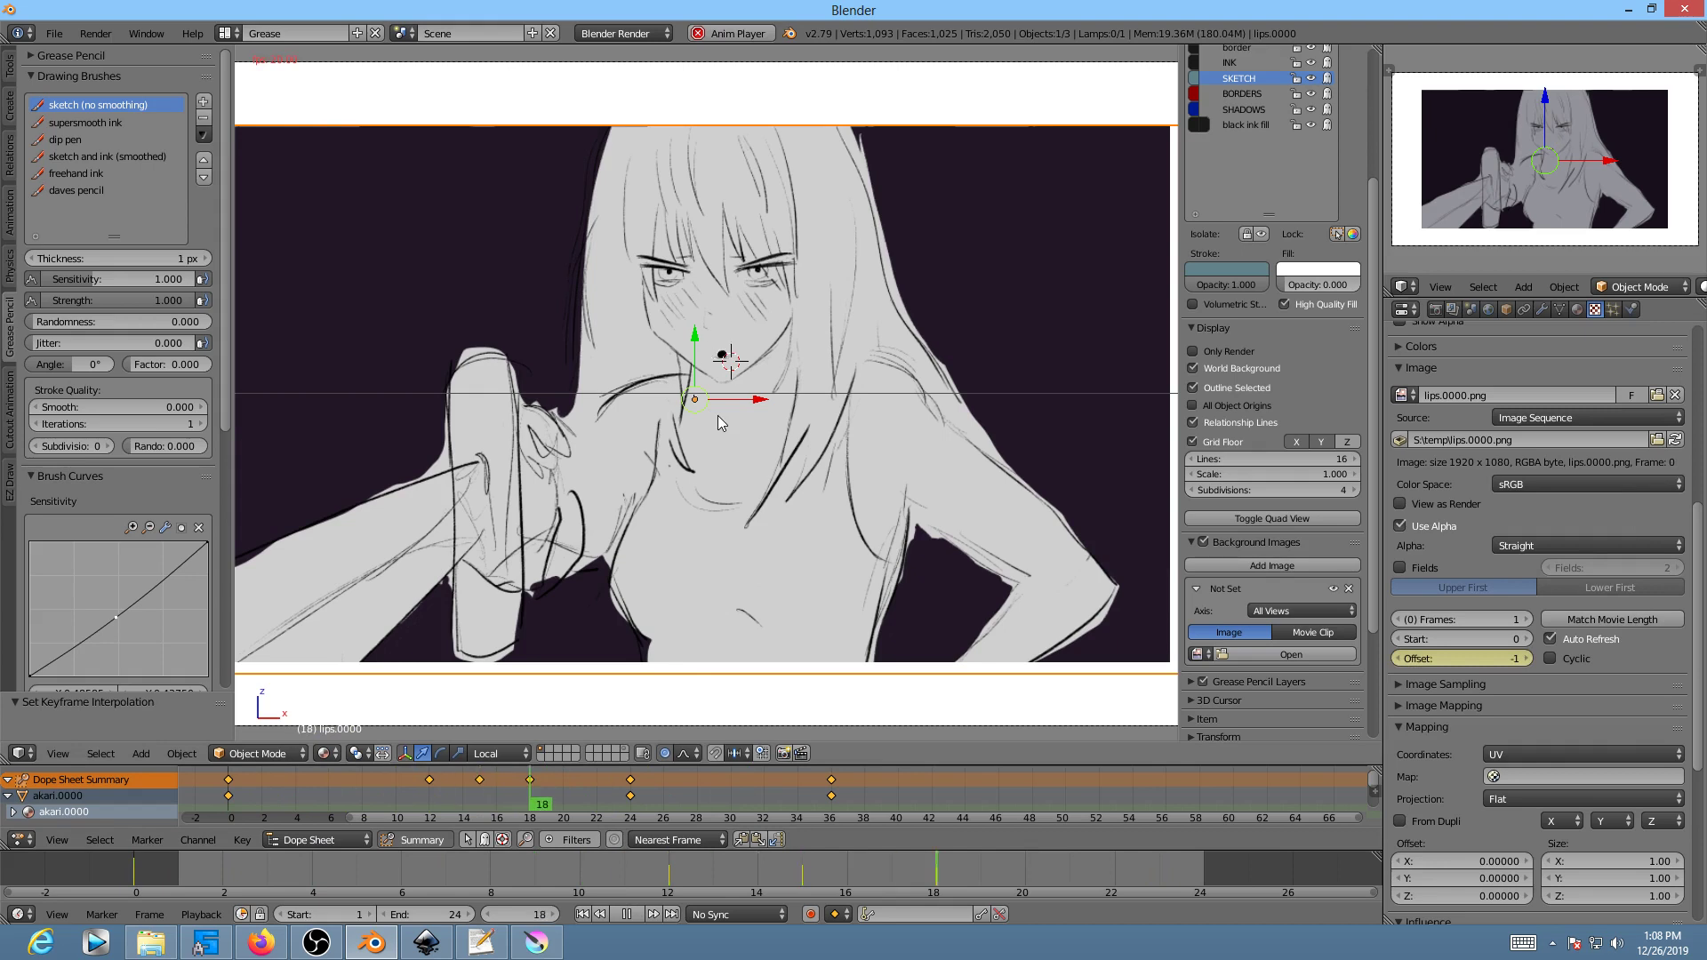
{"action": "key", "text": "Escape"}
Step: Set the animation's end frame to 60 and play the extended range
{"action": "left_click", "coordinate": [465, 914]}
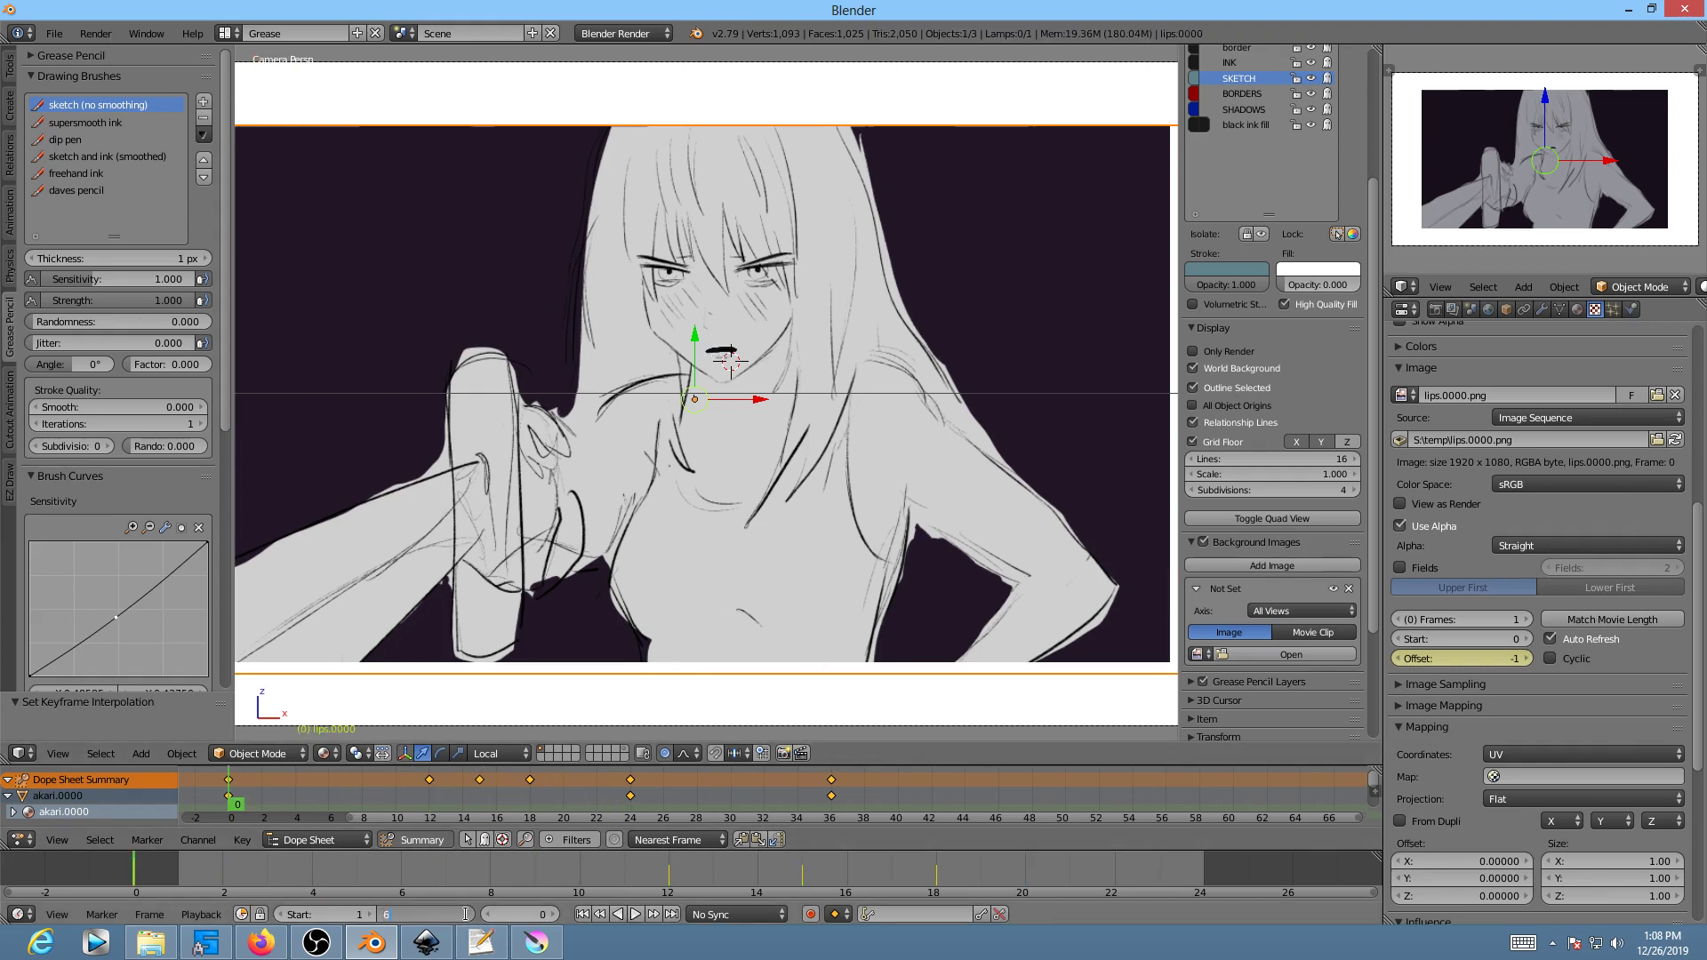
{"action": "key", "text": "Return"}
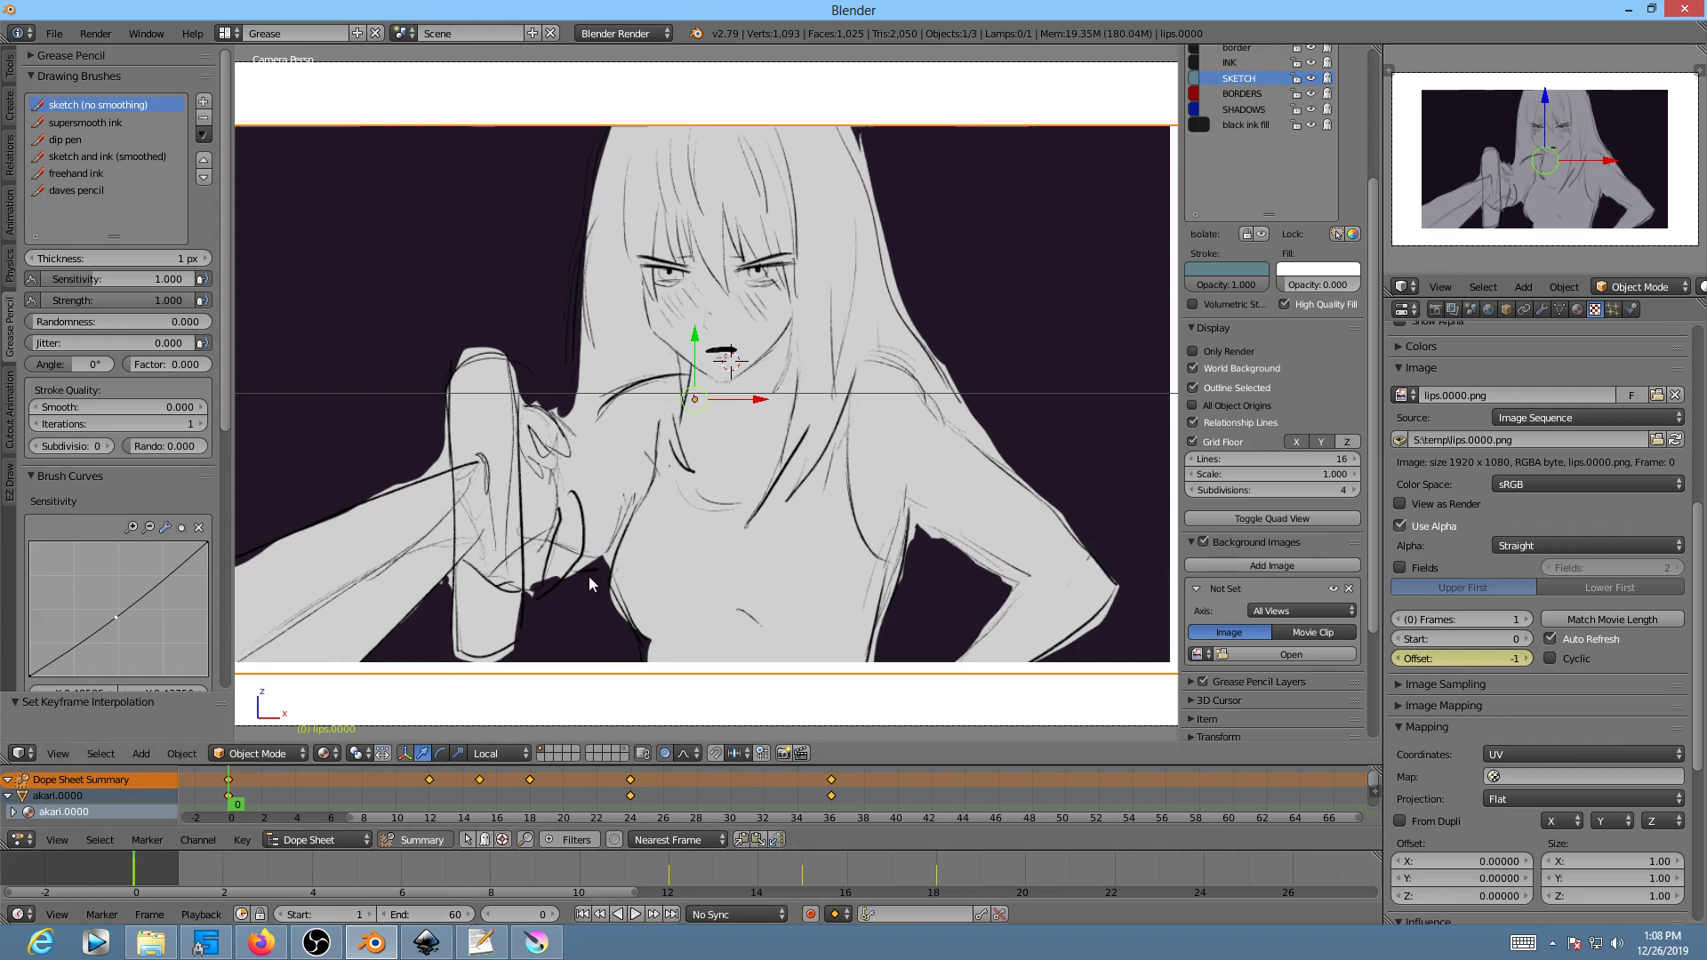
{"action": "key", "text": "alt+a"}
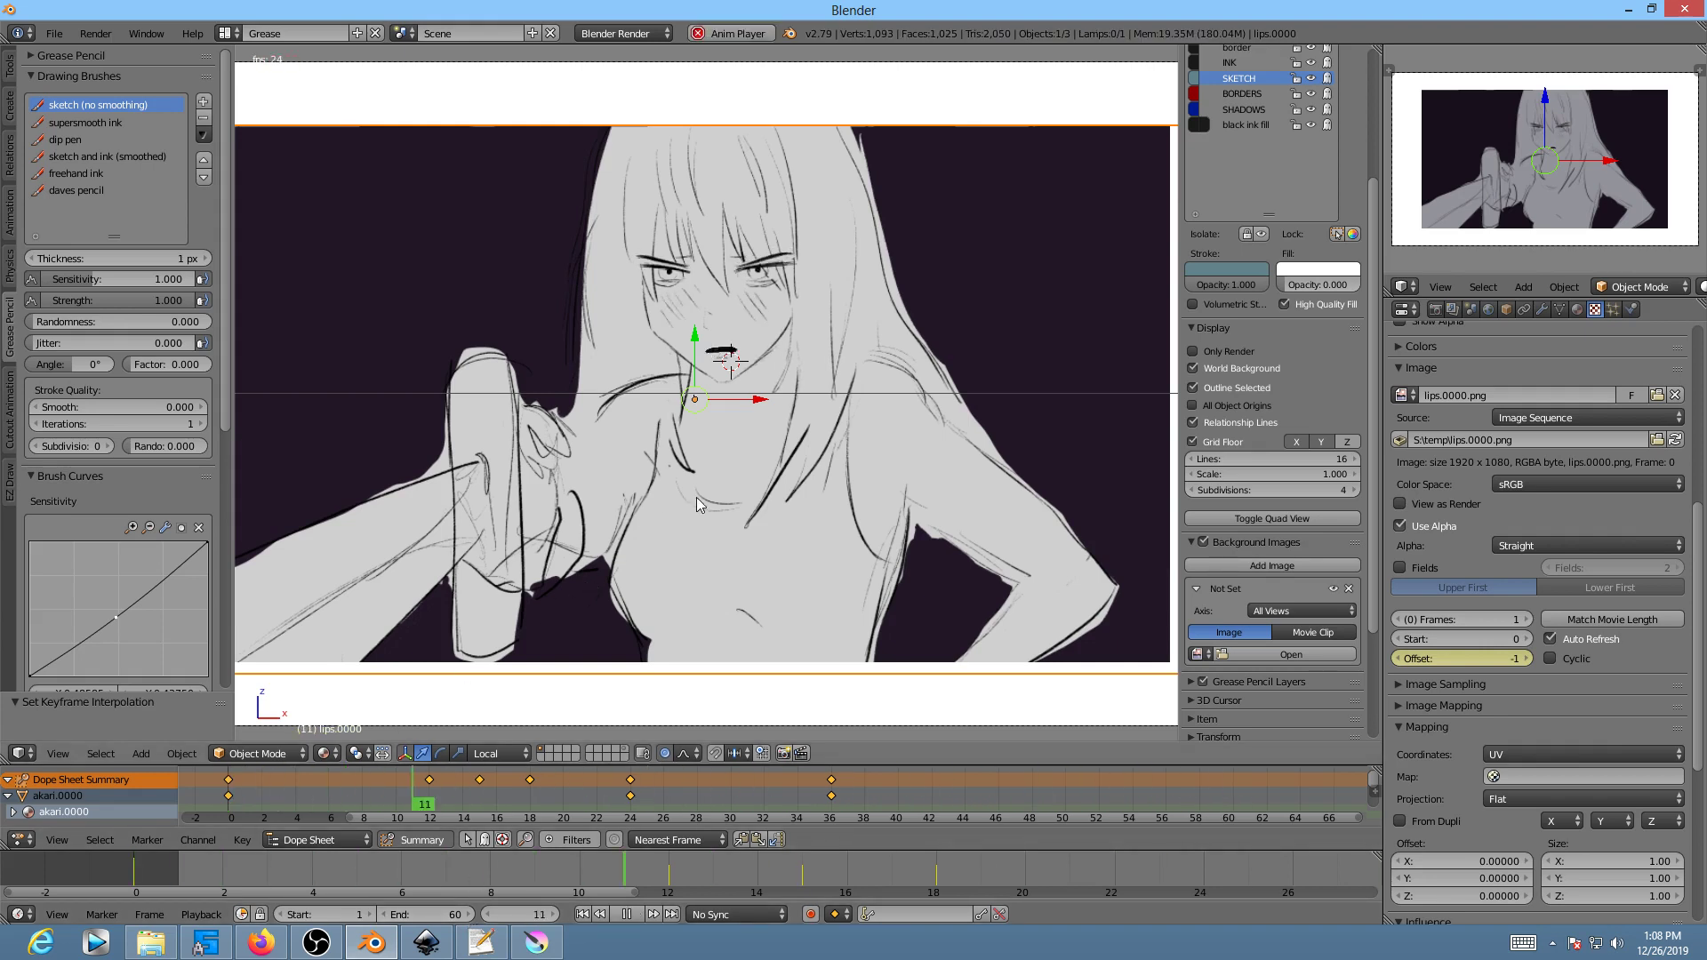
{"action": "scroll", "coordinate": [767, 473], "scroll_direction": "down", "scroll_amount": 2}
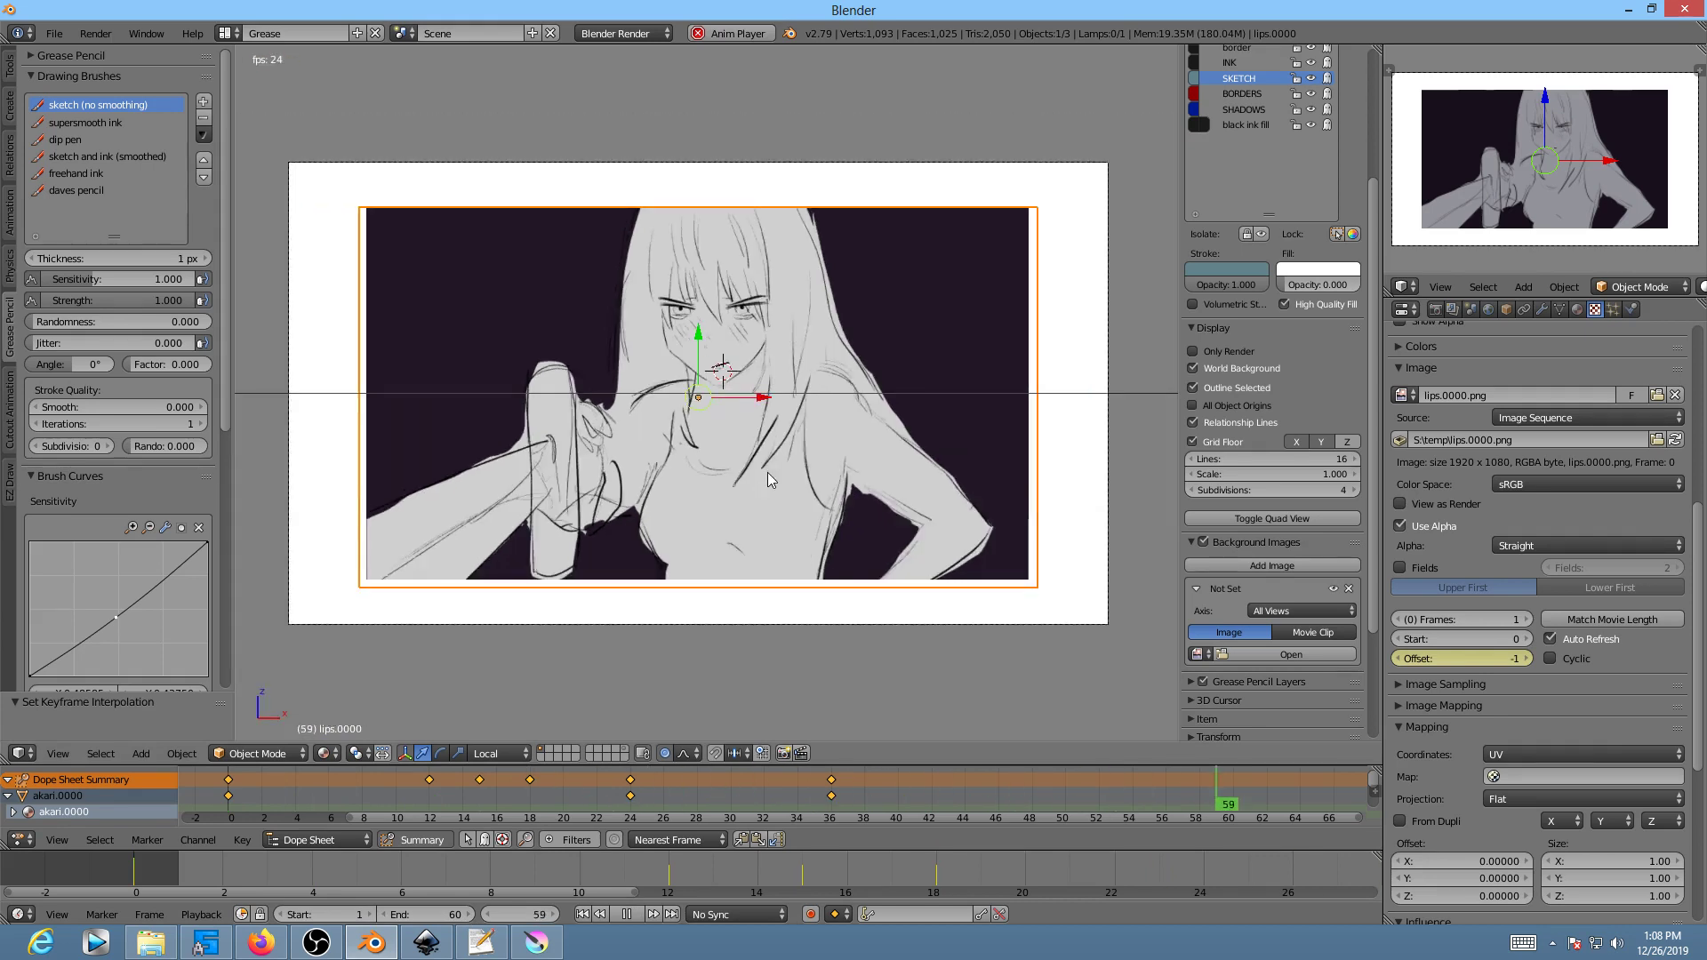
{"action": "scroll", "coordinate": [767, 472], "scroll_direction": "up", "scroll_amount": 2}
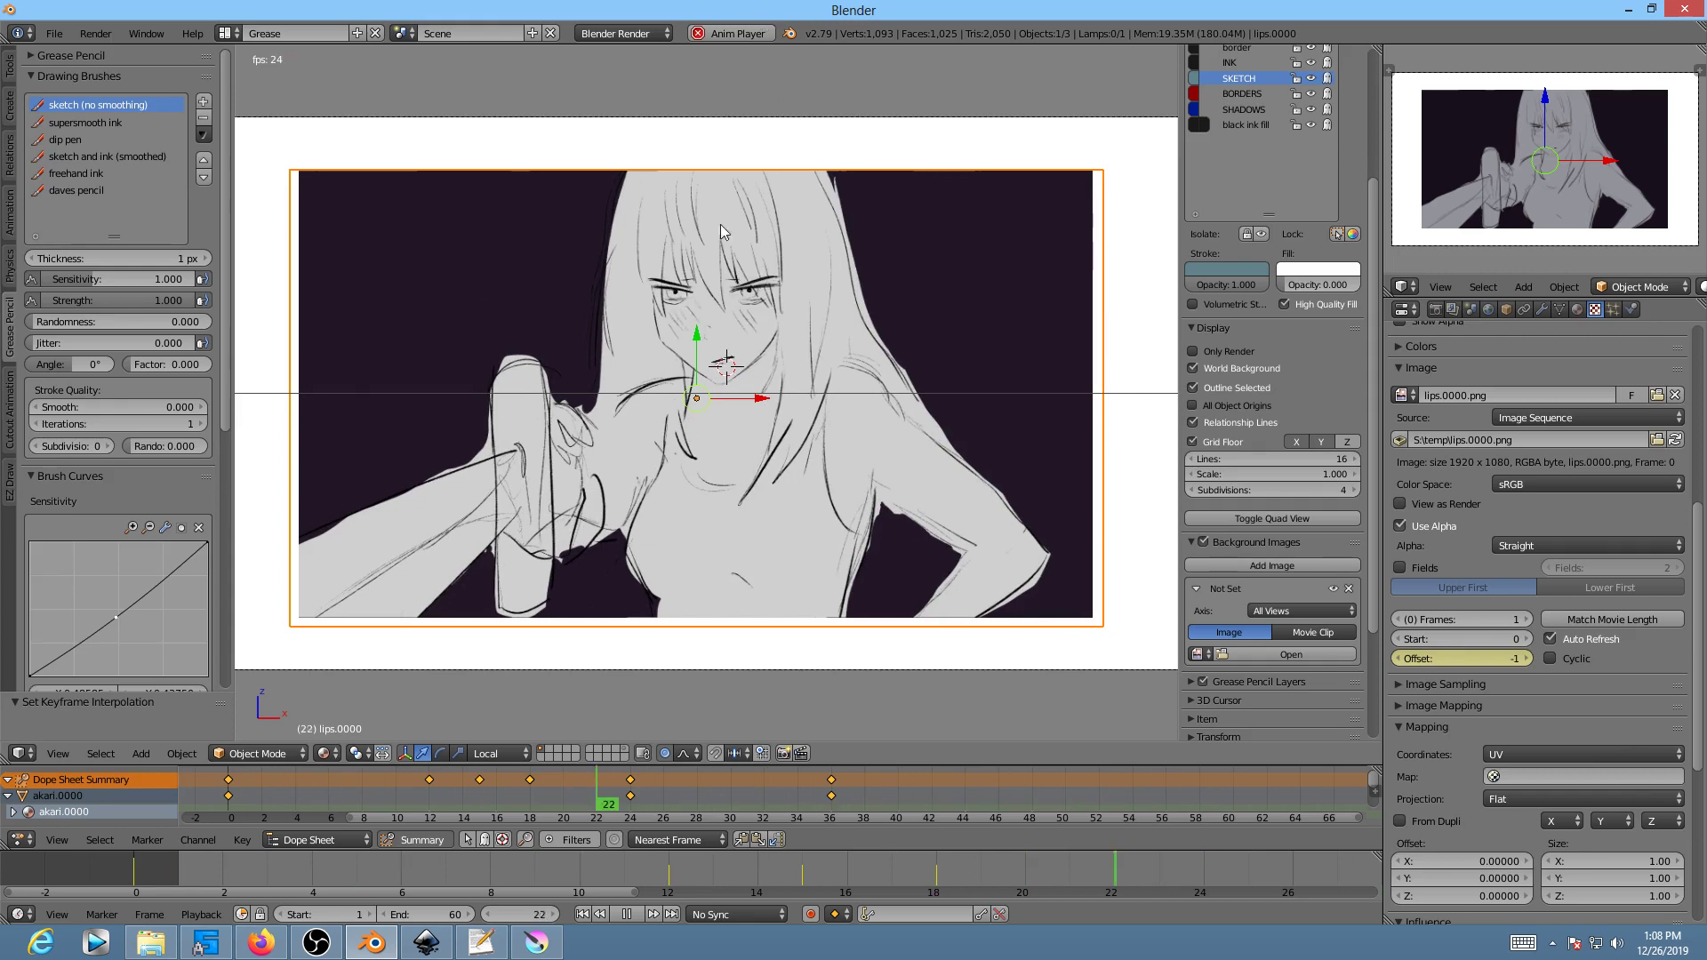
{"action": "key", "text": "Escape"}
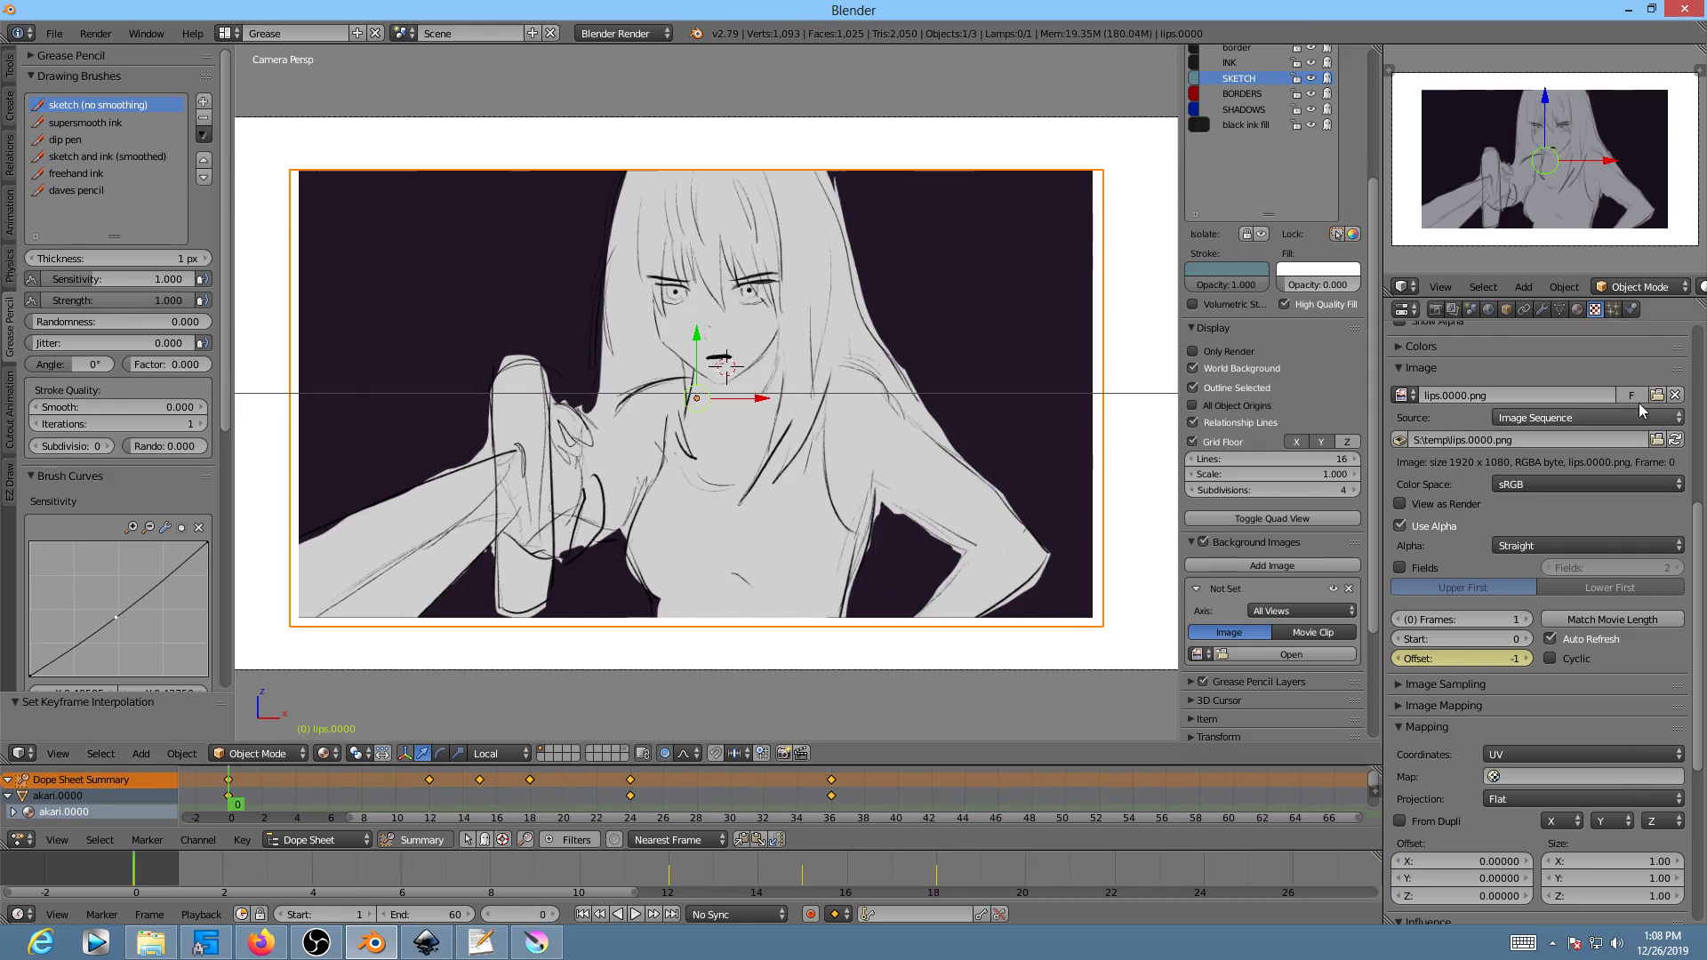
Step: Compare the keyframes of the character and lips planes, and enlarge the dope sheet to show both objects' channels
{"action": "right_click", "coordinate": [1083, 359]}
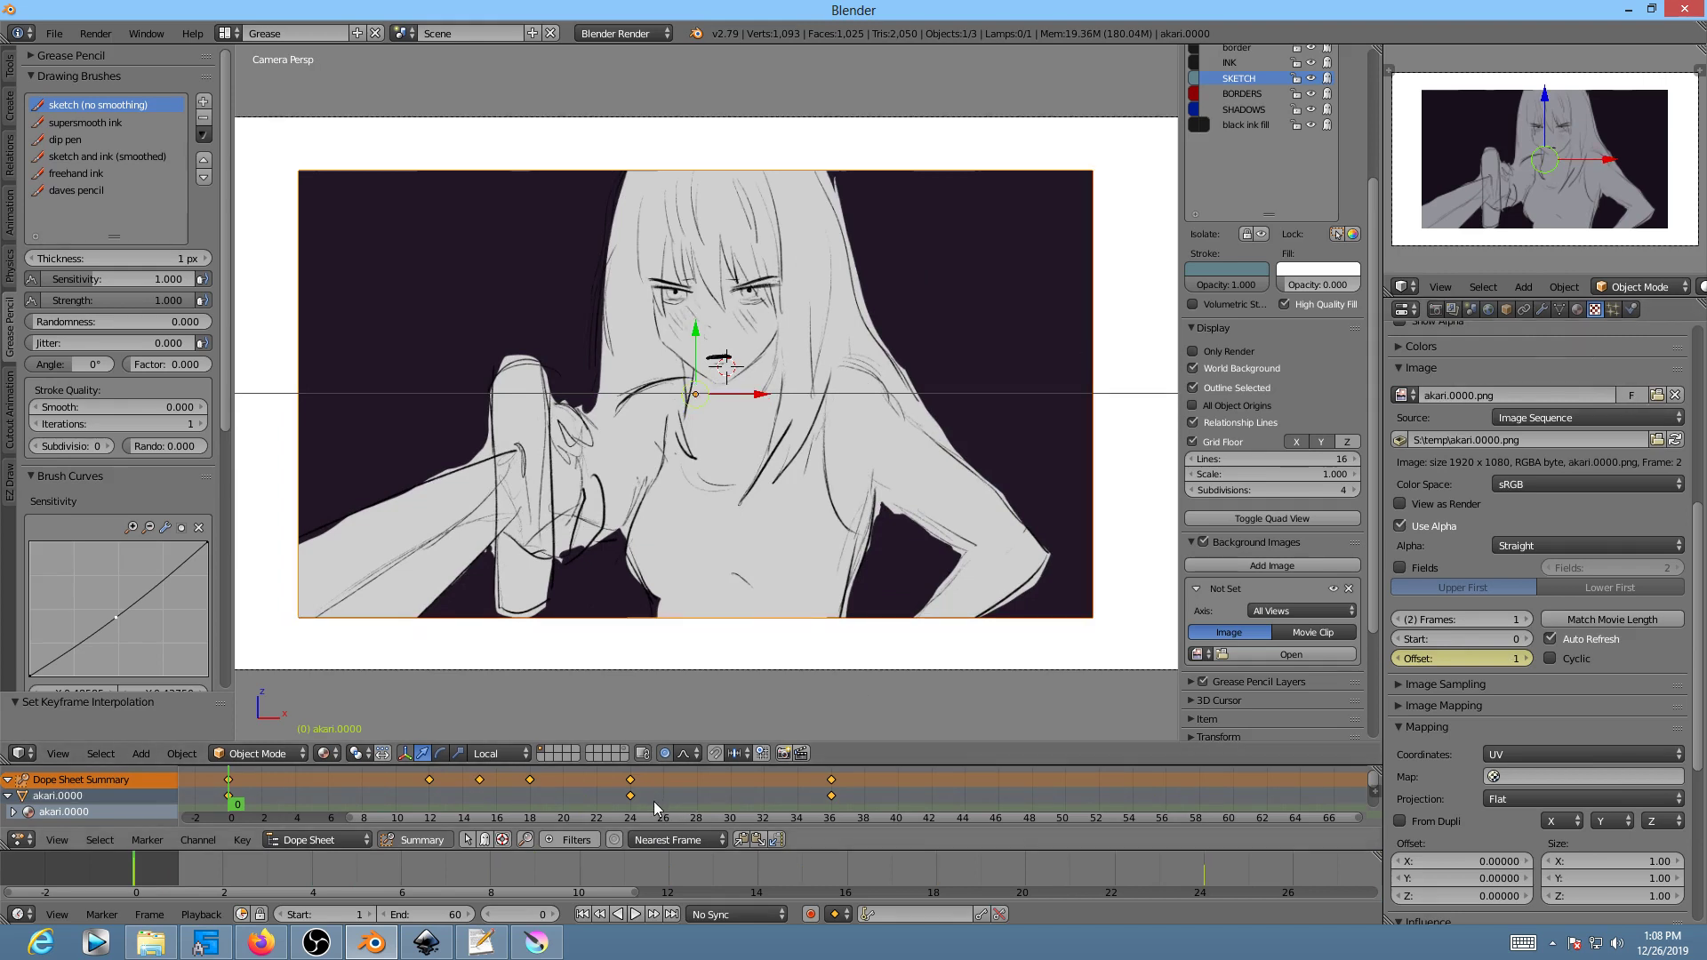
{"action": "right_click", "coordinate": [1038, 408]}
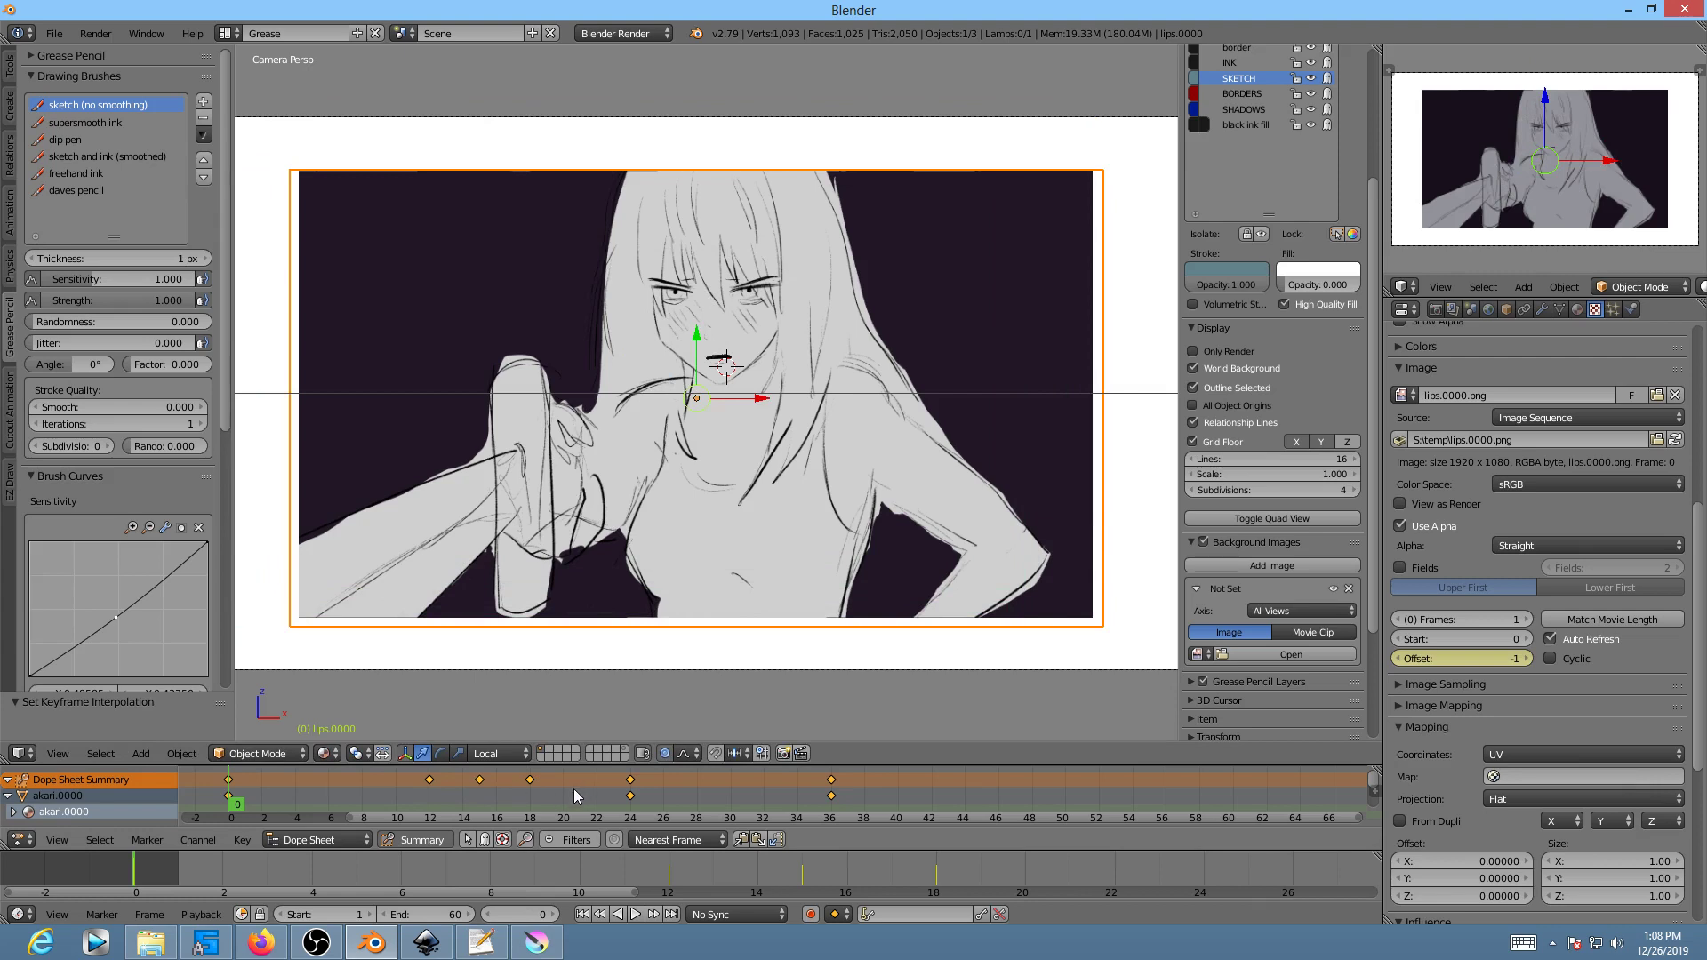
{"action": "left_click_drag", "start_coordinate": [499, 764], "coordinate": [489, 696]}
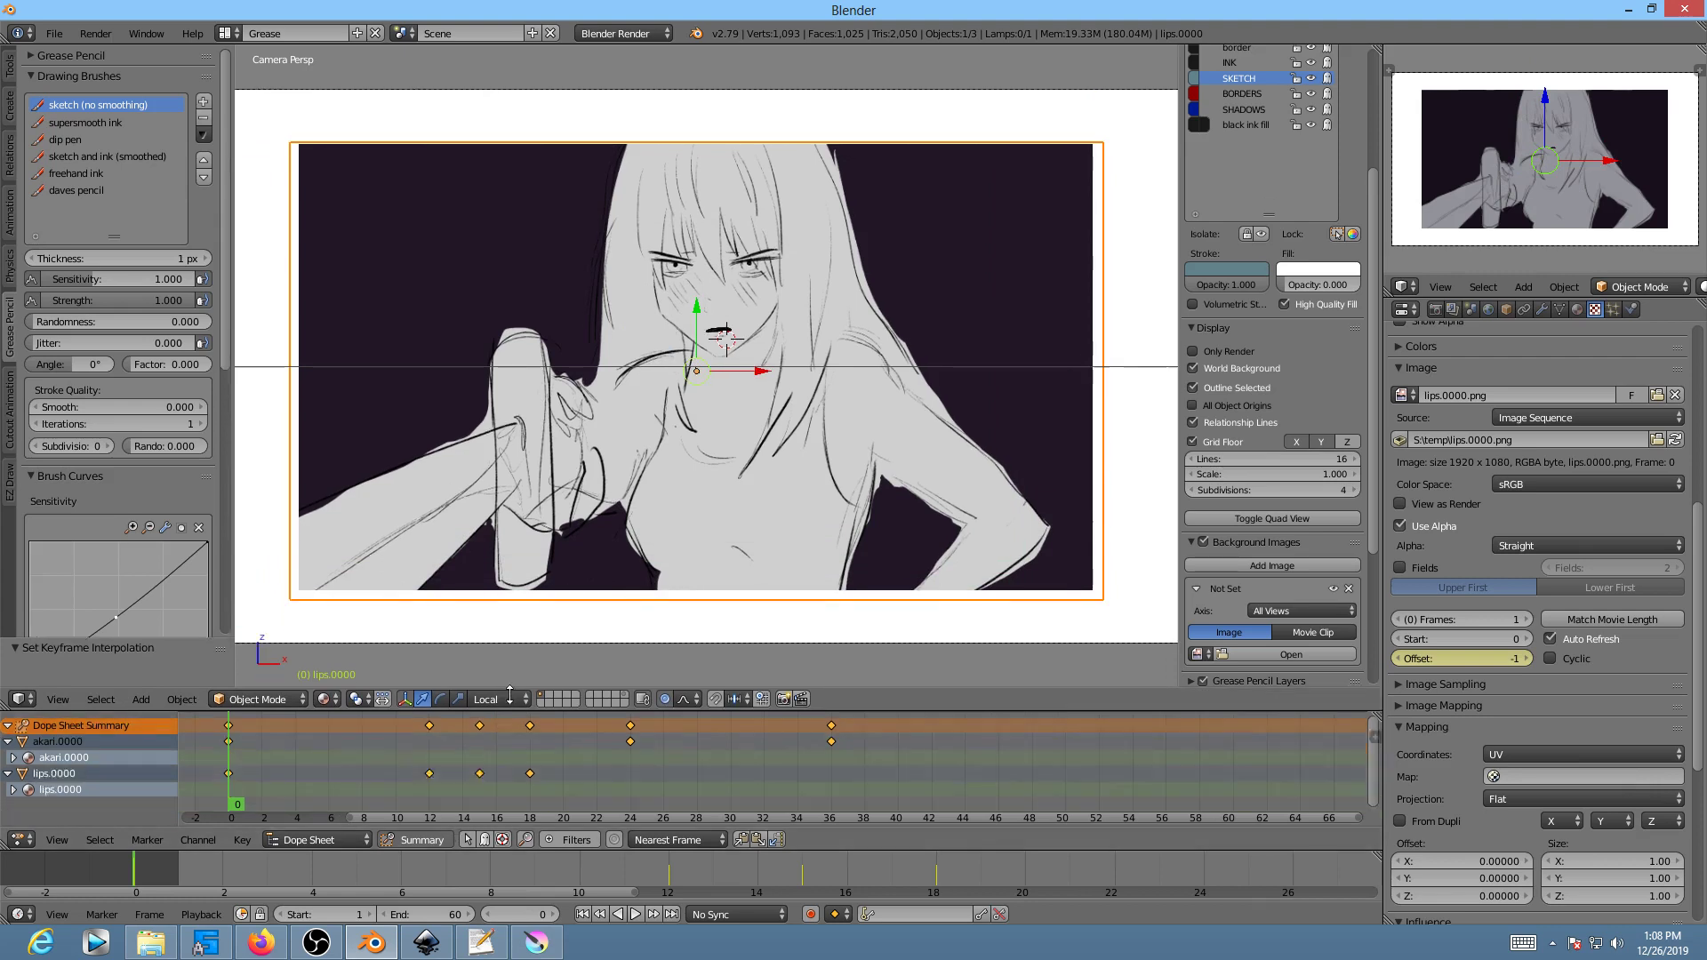
Step: Duplicate the lips keyframes at frames 12, 15 and 18 to frames 26, 29 and 32
{"action": "right_click", "coordinate": [428, 761]}
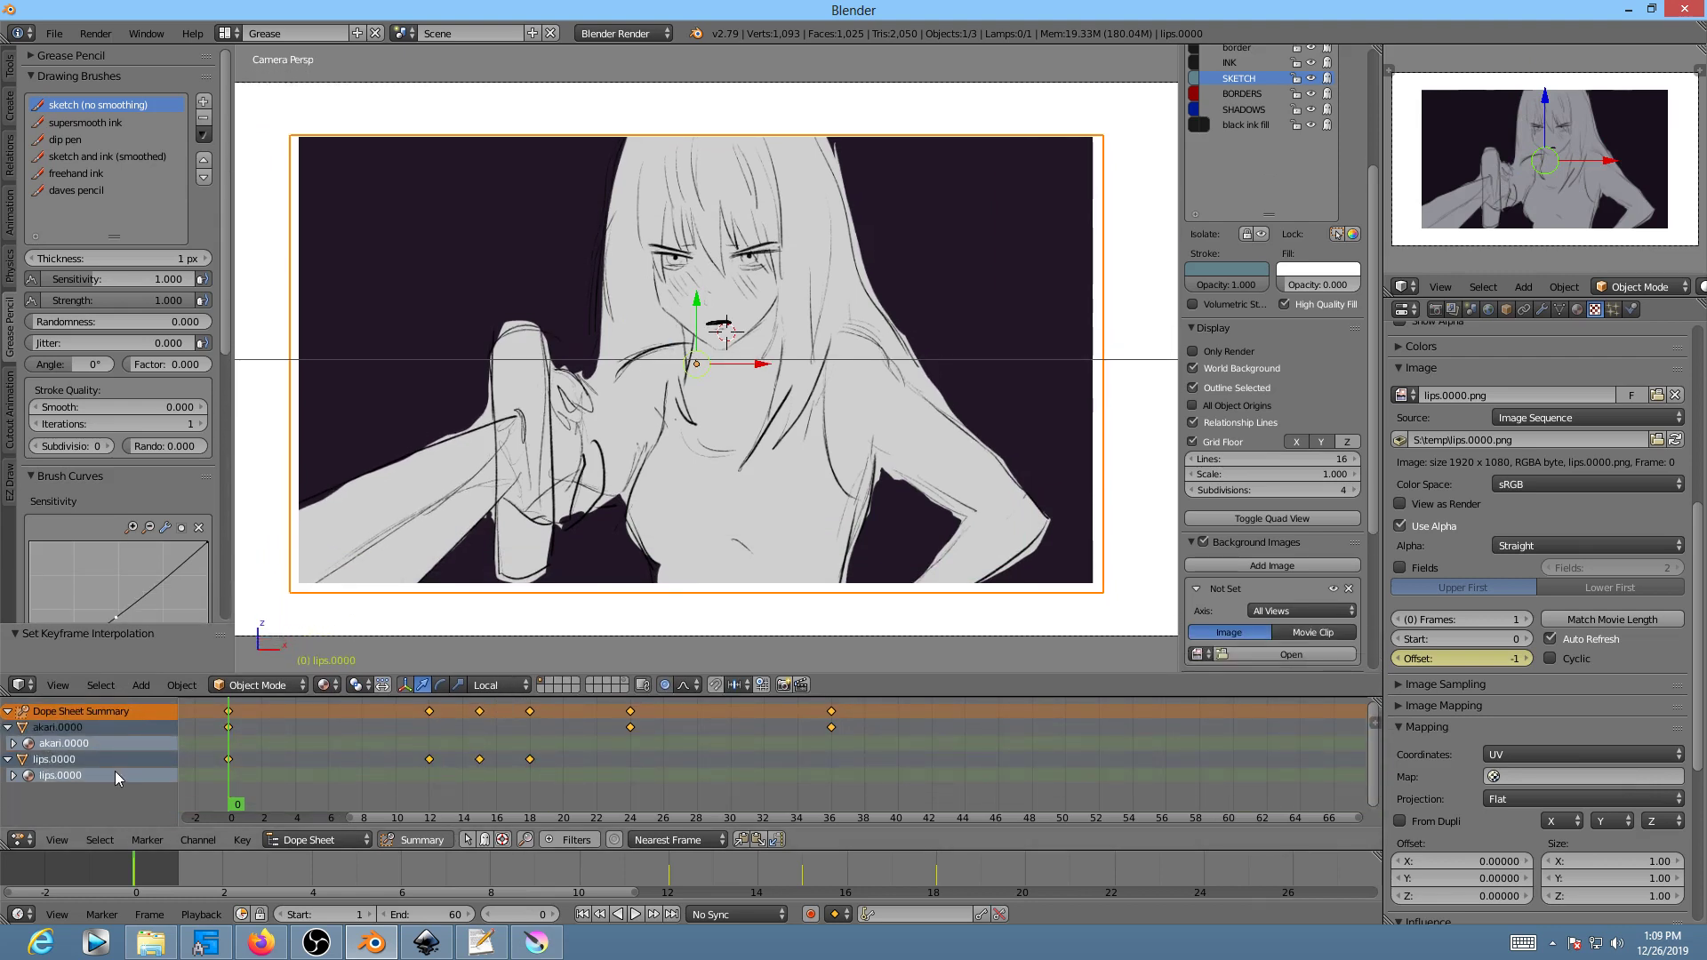
{"action": "right_click", "coordinate": [479, 760], "text": "shift"}
{"action": "key", "text": "shift+d"}
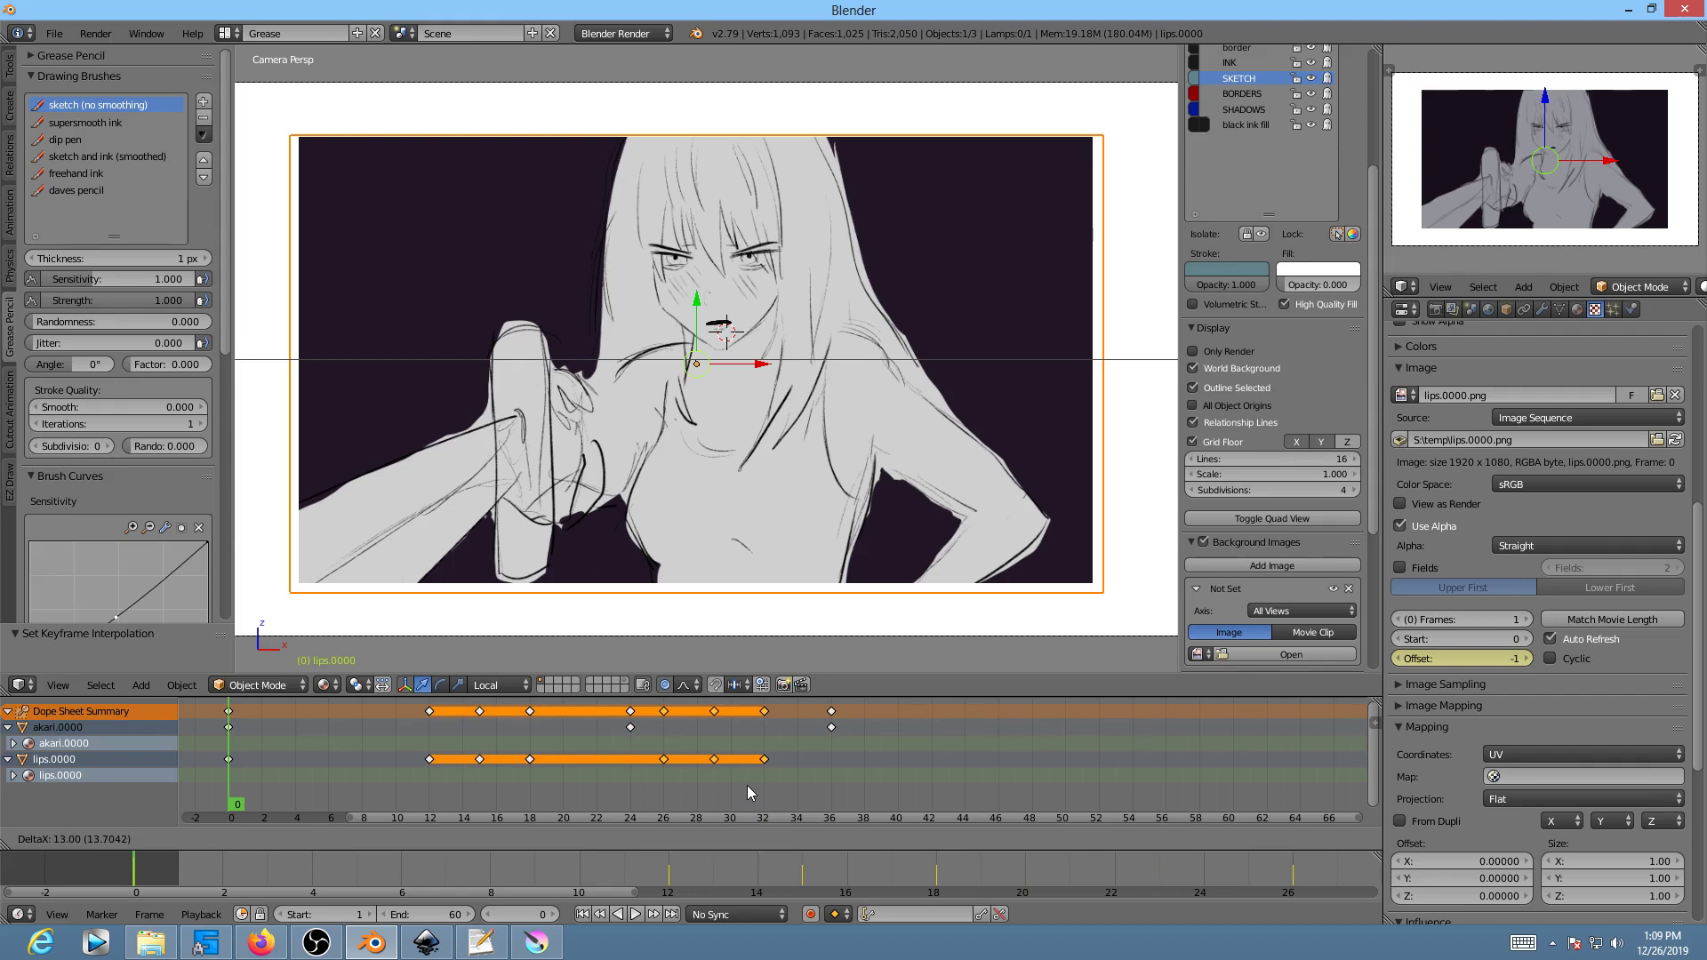
{"action": "left_click", "coordinate": [747, 784]}
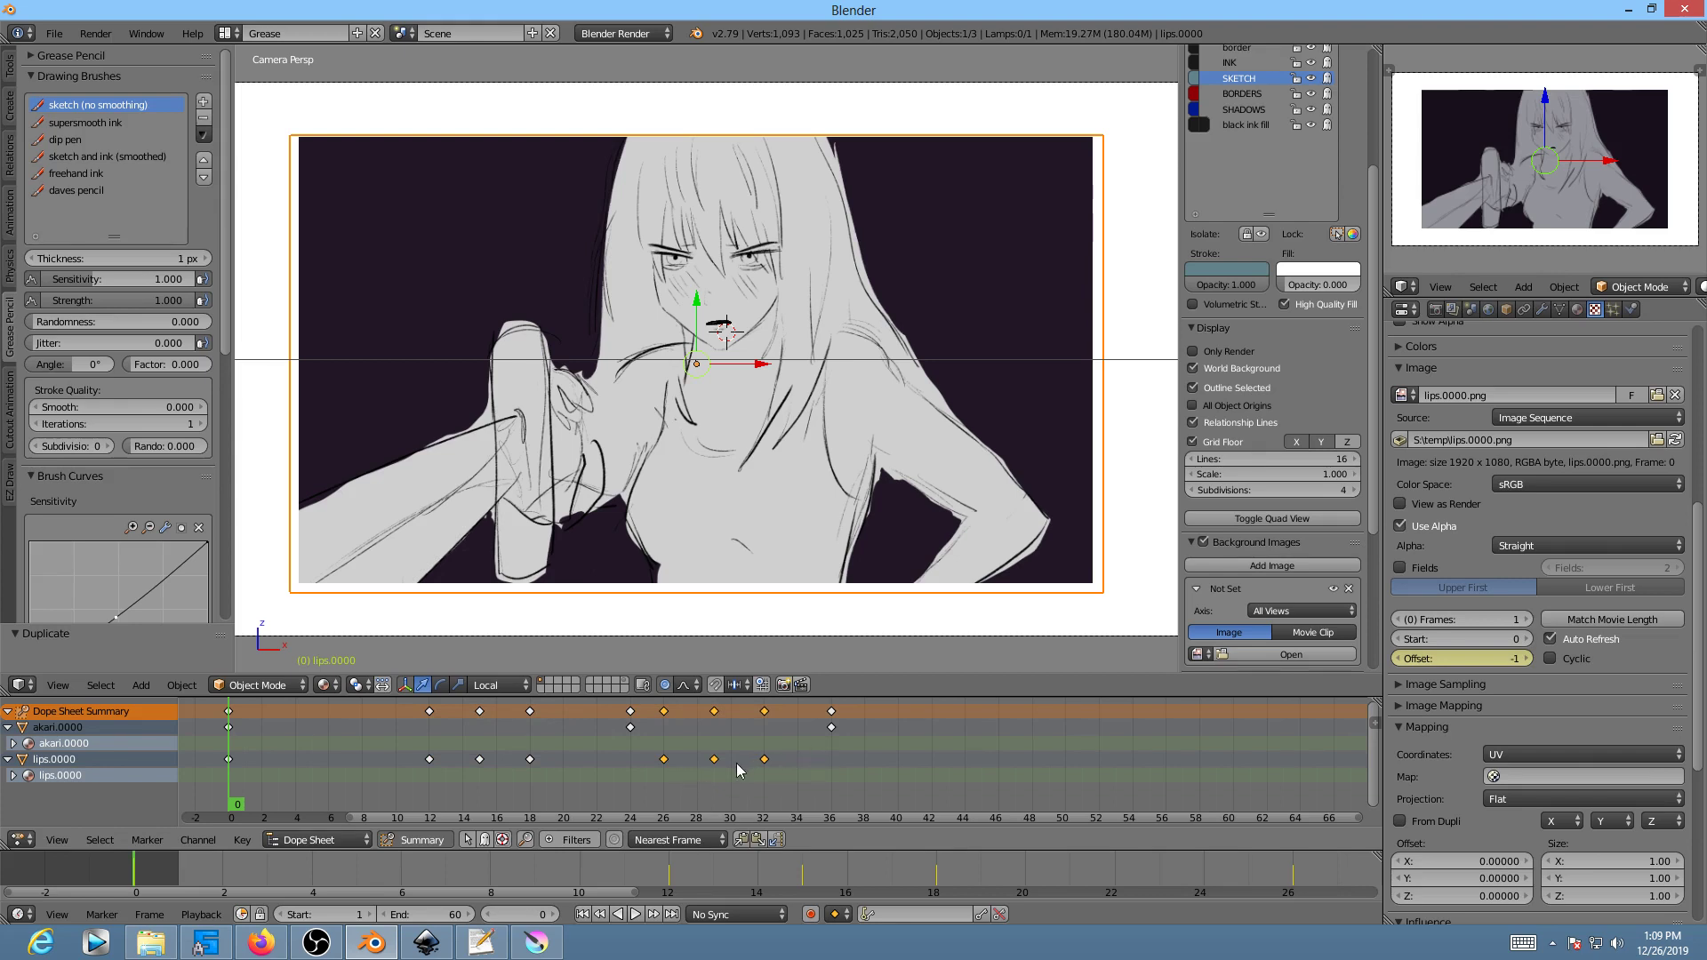
Step: Scale the duplicated lips keyframes by 0 along the timeline
{"action": "key", "text": "s"}
{"action": "key", "text": "0"}
{"action": "key", "text": "Return"}
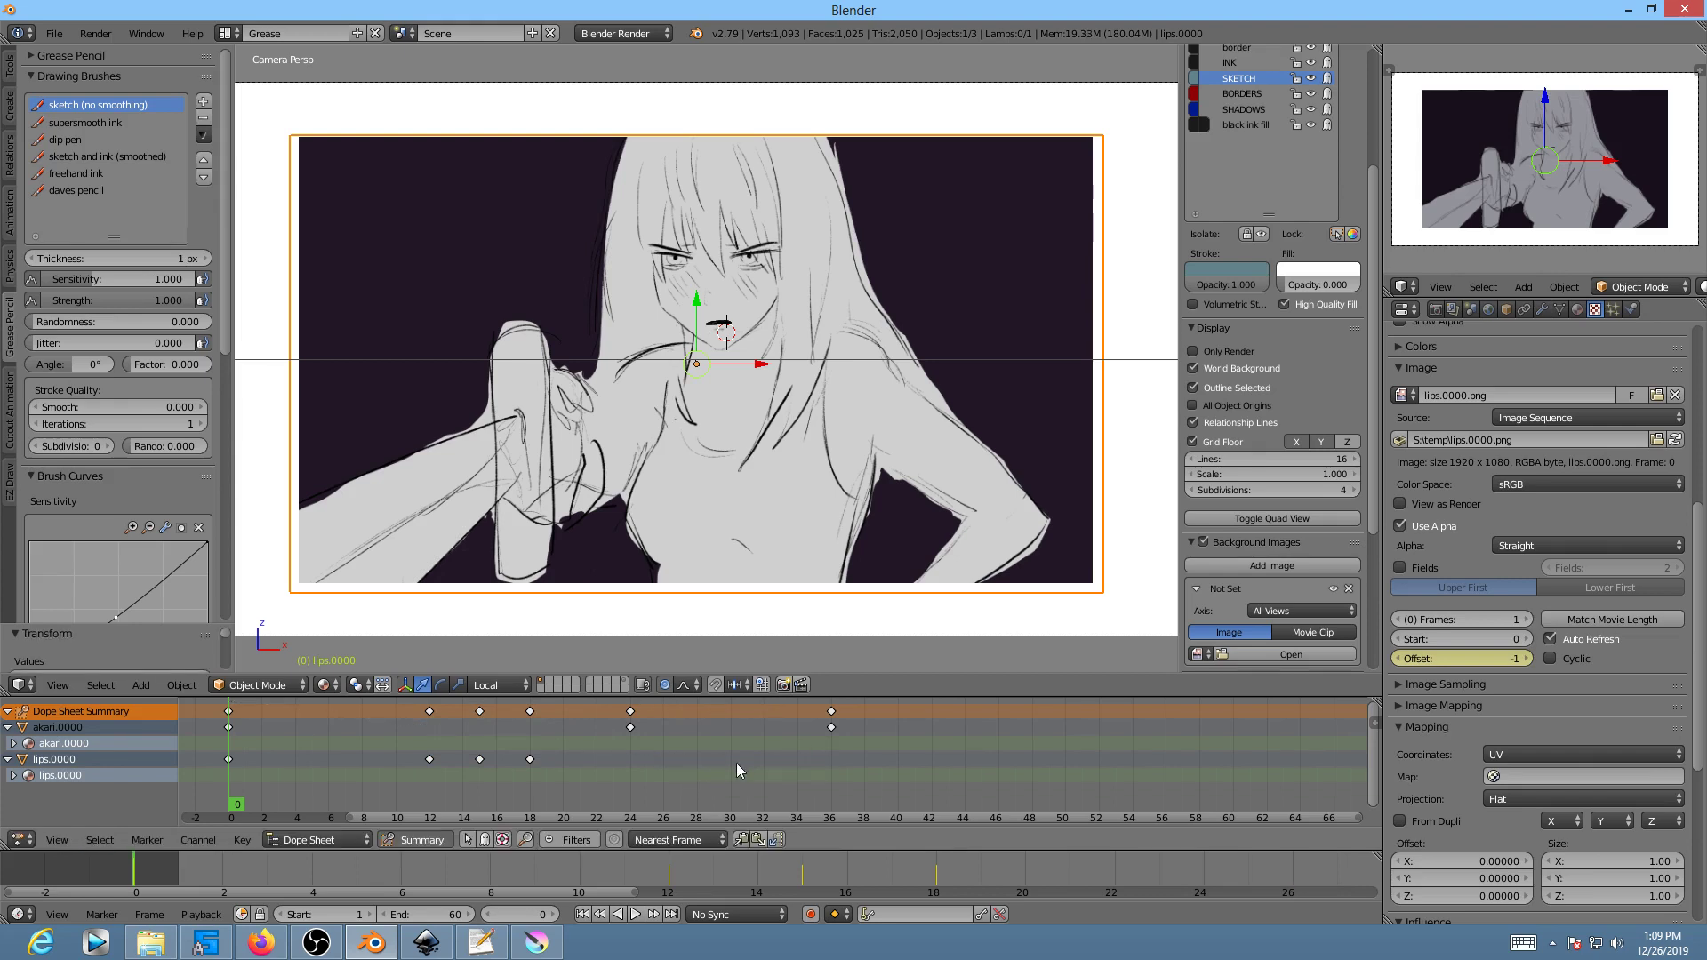
Step: Move the mirrored lips keyframes to frames 21, 24 and 27, and play back the result
{"action": "scroll", "coordinate": [640, 774], "scroll_direction": "down", "scroll_amount": 5}
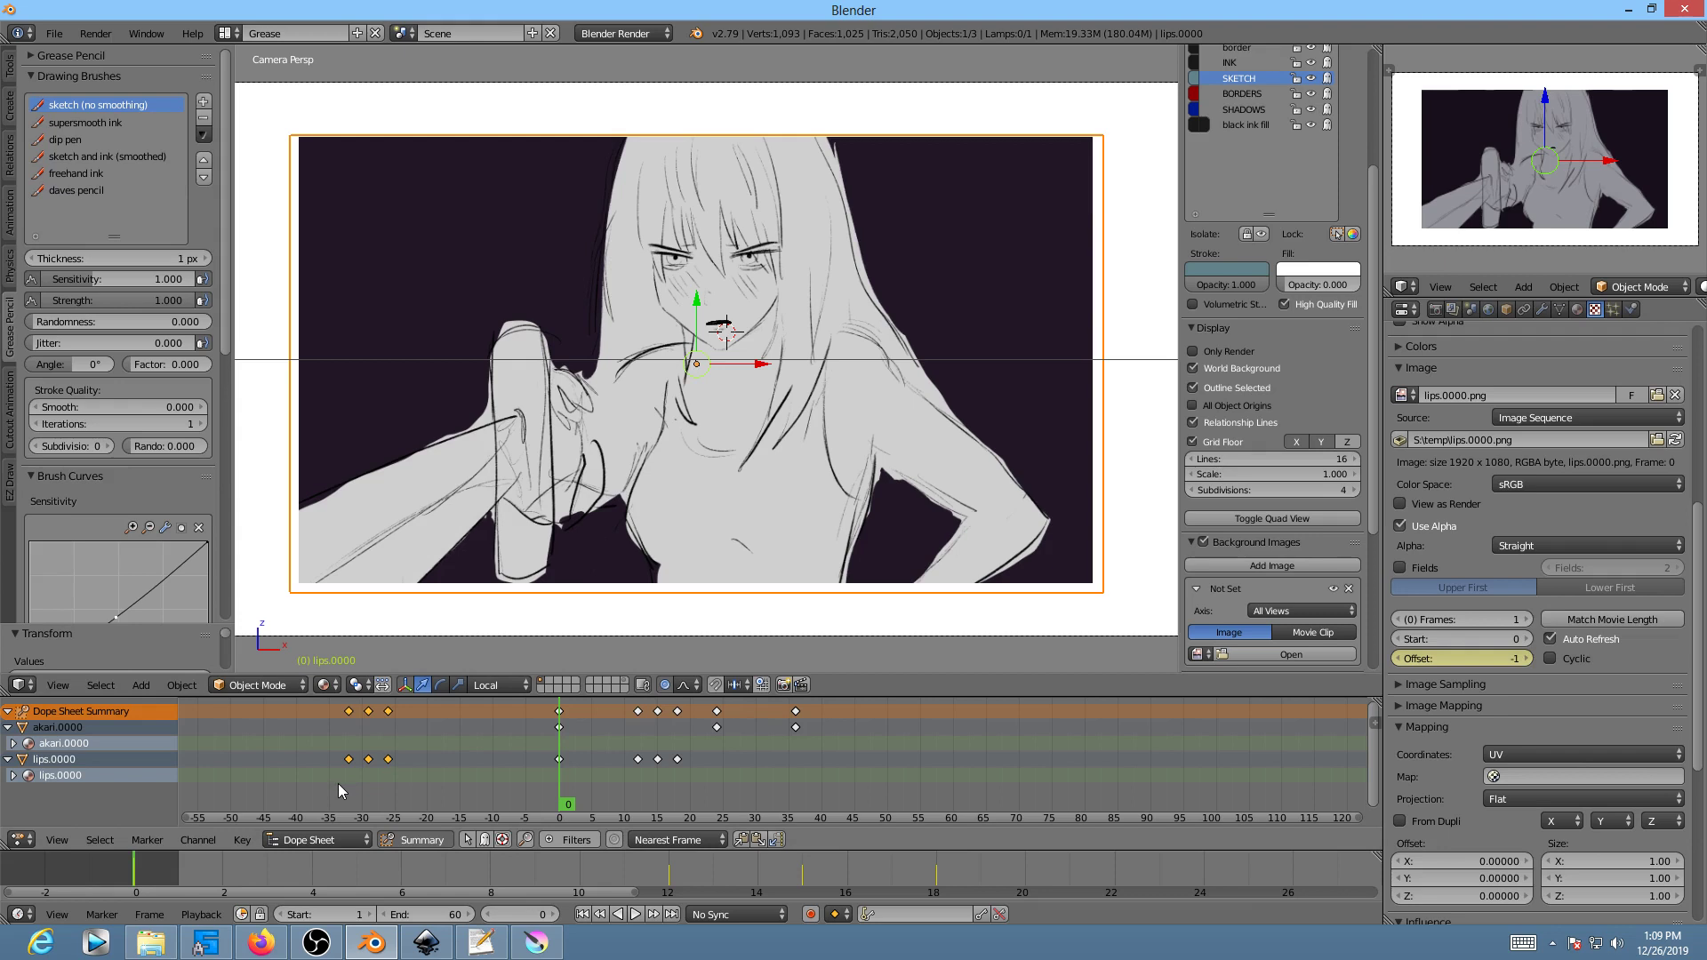
{"action": "key", "text": "g"}
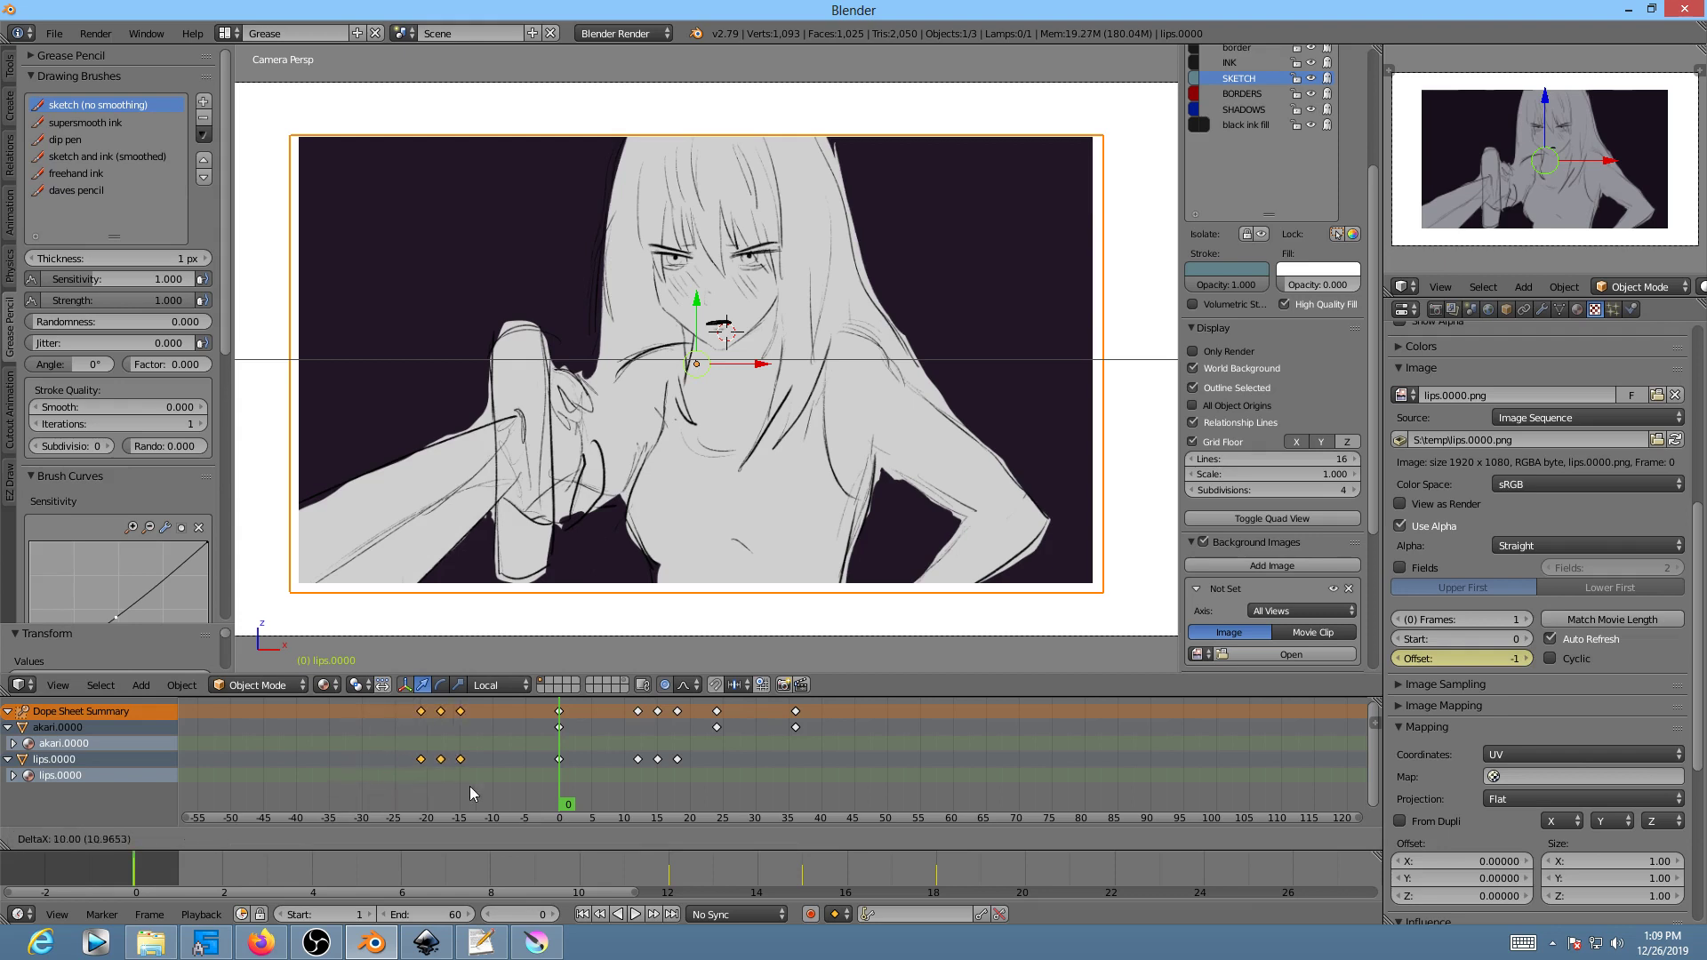
{"action": "left_click", "coordinate": [711, 782]}
{"action": "key", "text": "alt+a"}
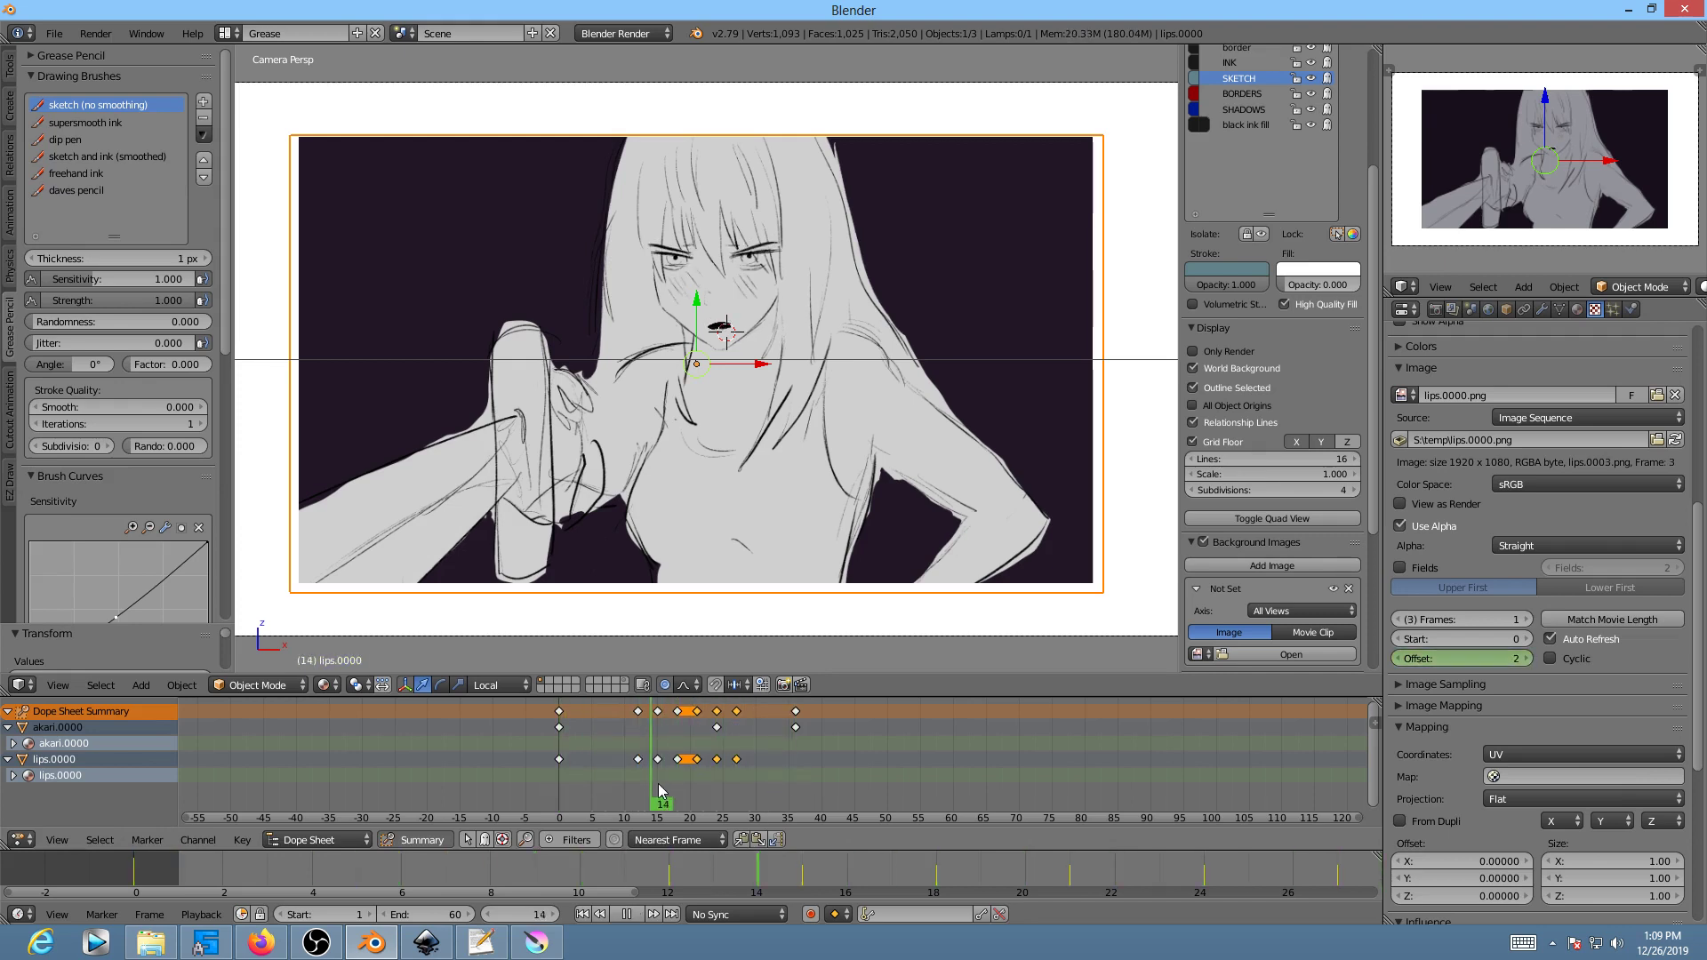
{"action": "left_click_drag", "start_coordinate": [770, 773], "coordinate": [637, 762]}
{"action": "key", "text": "alt+a"}
{"action": "left_click", "coordinate": [637, 760]}
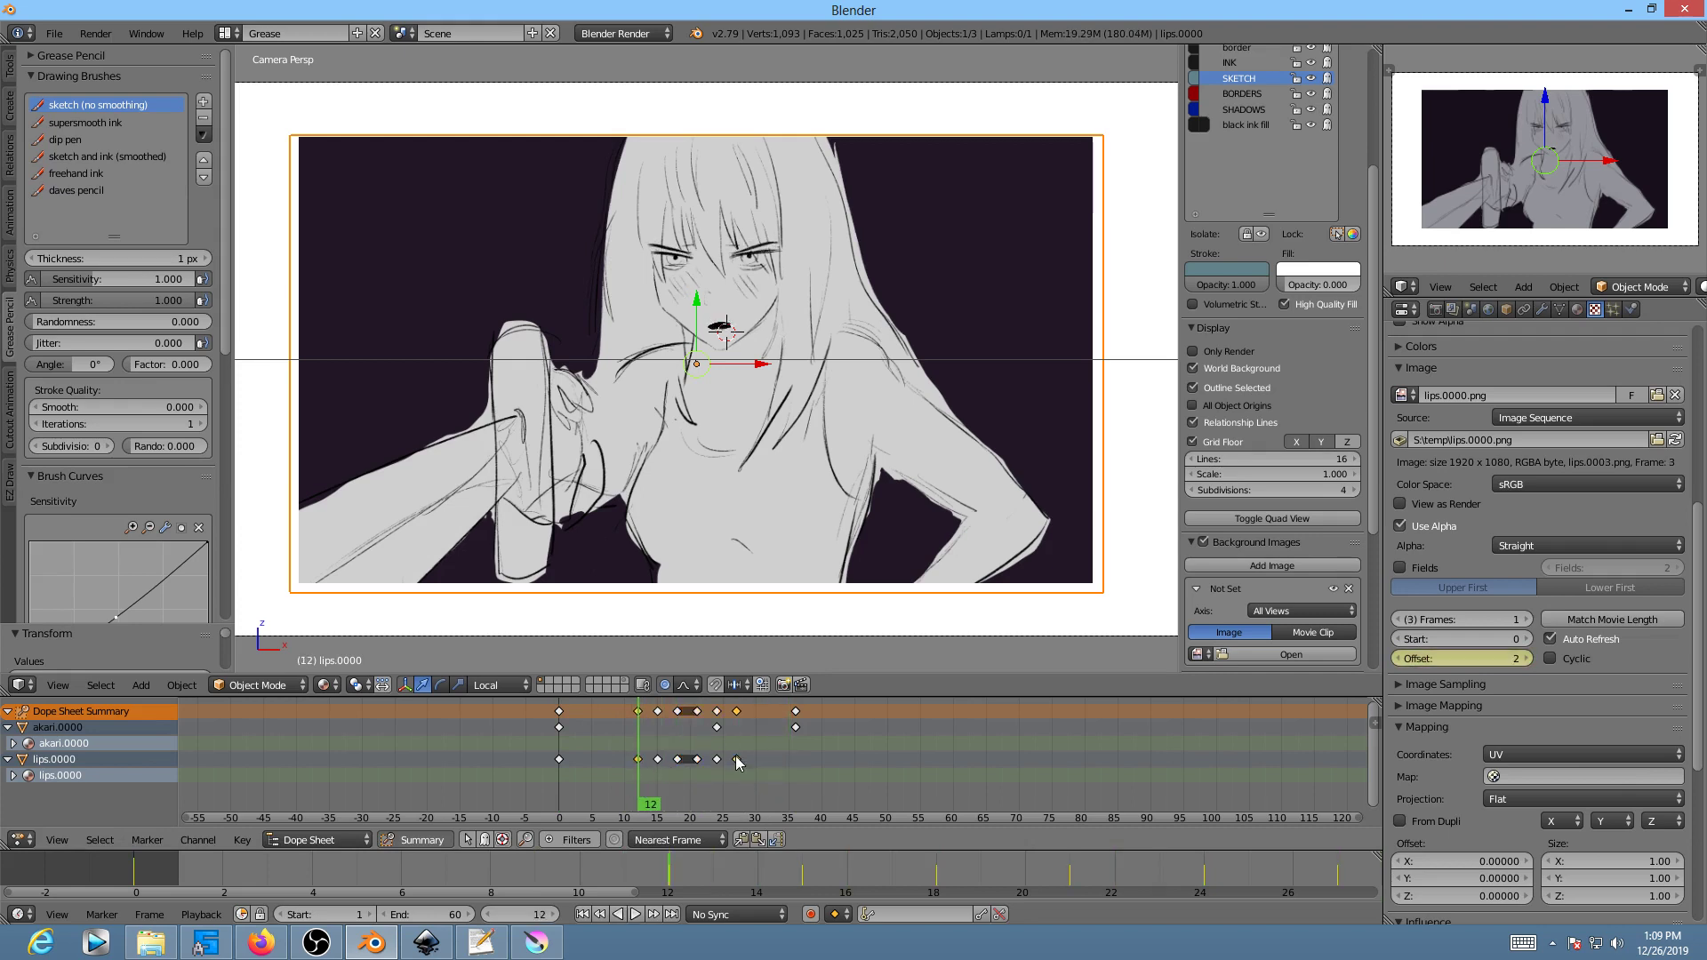
Step: Delete the repeated lips keyframe at frame 21 and shift the keyframes after it back to frames 21 and 24
{"action": "right_click", "coordinate": [697, 760], "text": "shift"}
{"action": "right_click", "coordinate": [678, 760], "text": "shift"}
{"action": "right_click", "coordinate": [658, 760], "text": "shift"}
{"action": "key", "text": "x"}
{"action": "left_click", "coordinate": [697, 762]}
{"action": "mouse_move", "coordinate": [716, 761]}
{"action": "right_mouse_down"}
{"action": "mouse_move", "coordinate": [699, 769]}
{"action": "mouse_move", "coordinate": [716, 770]}
{"action": "right_mouse_up"}
Step: Duplicate the lips keyframes from frames 15 to 24 onto frames 27 to 36
{"action": "right_click", "coordinate": [658, 762]}
{"action": "right_click", "coordinate": [678, 763], "text": "shift"}
{"action": "right_click", "coordinate": [697, 761], "text": "shift"}
{"action": "key", "text": "shift+d"}
{"action": "left_click", "coordinate": [766, 778]}
Step: Duplicate the last four lips keyframes again, placing the copies at frames 39, 42, 45 and 48
{"action": "key", "text": "shift+d"}
{"action": "left_click", "coordinate": [768, 786]}
{"action": "left_click", "coordinate": [853, 786]}
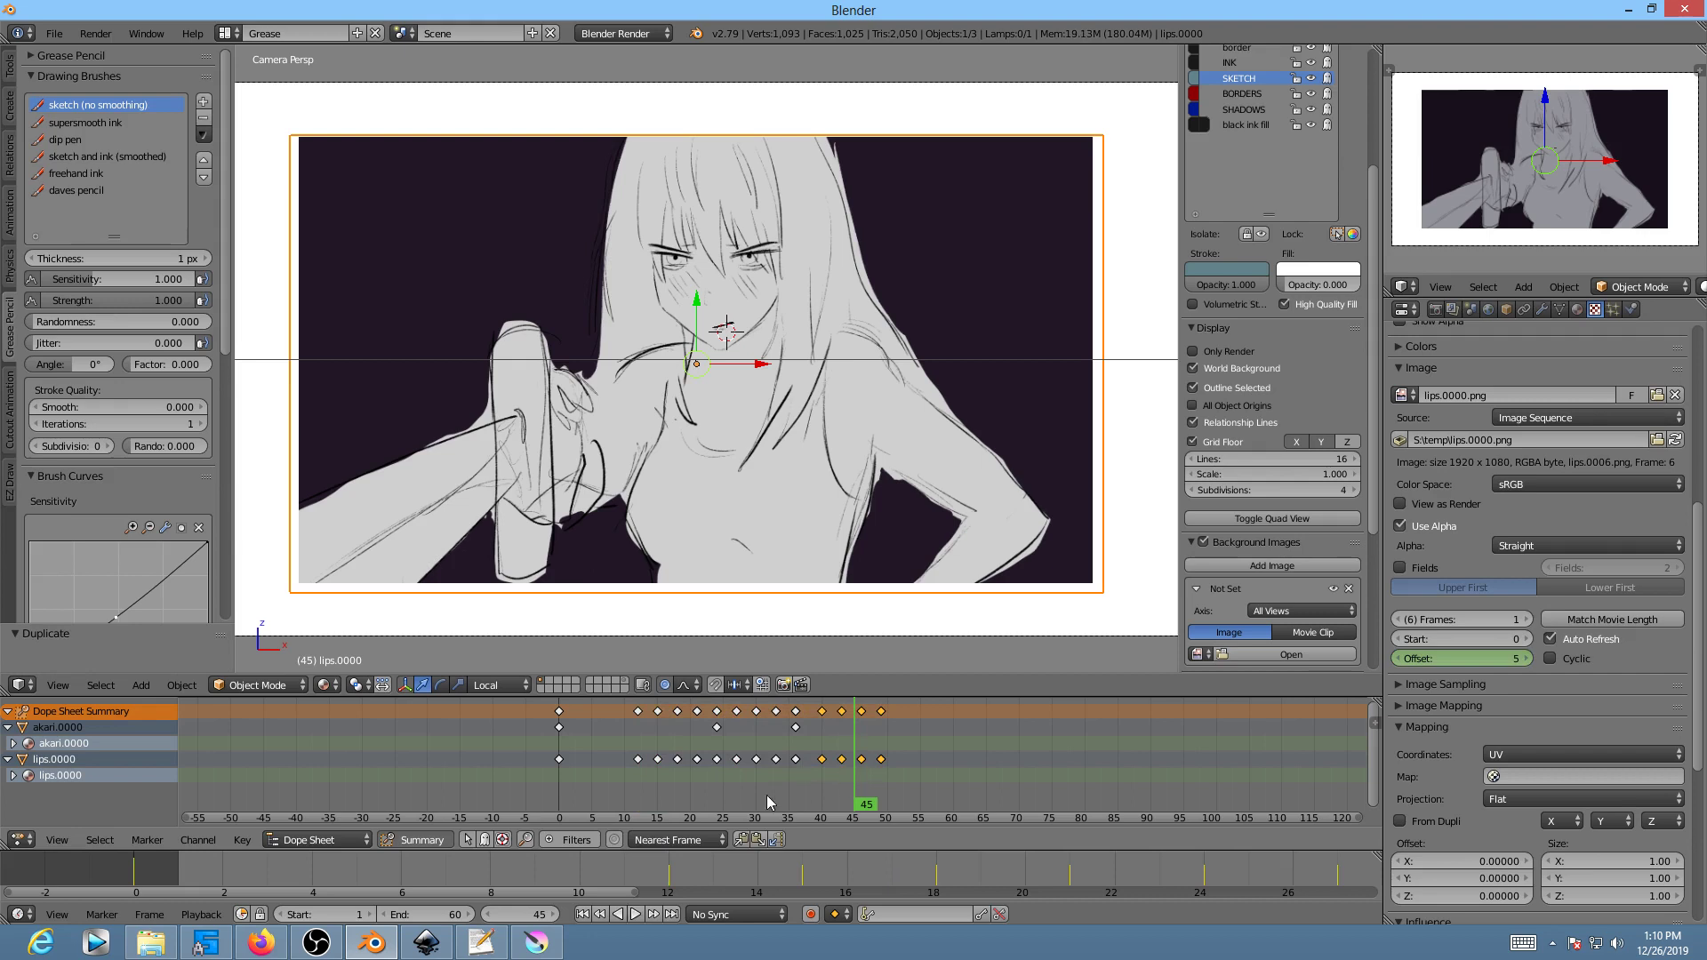
{"action": "key", "text": "g"}
{"action": "left_click", "coordinate": [833, 791]}
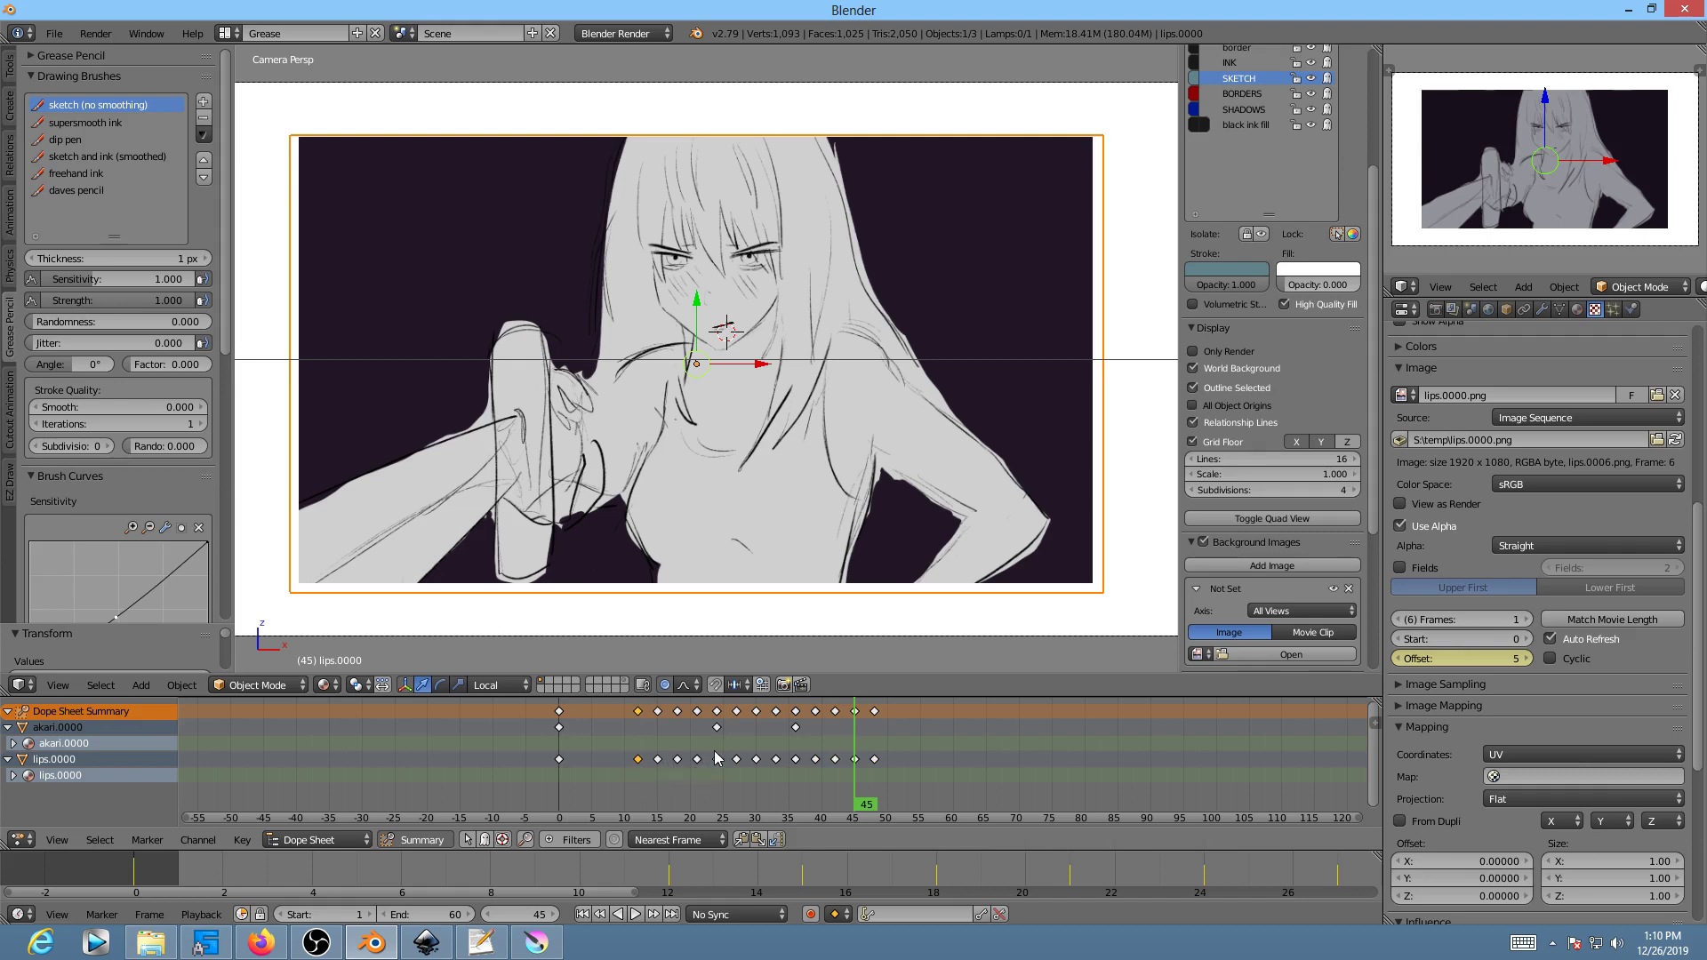
Step: Play the lip-sync animation forward from frame 10, and play it in reverse
{"action": "left_click", "coordinate": [625, 787]}
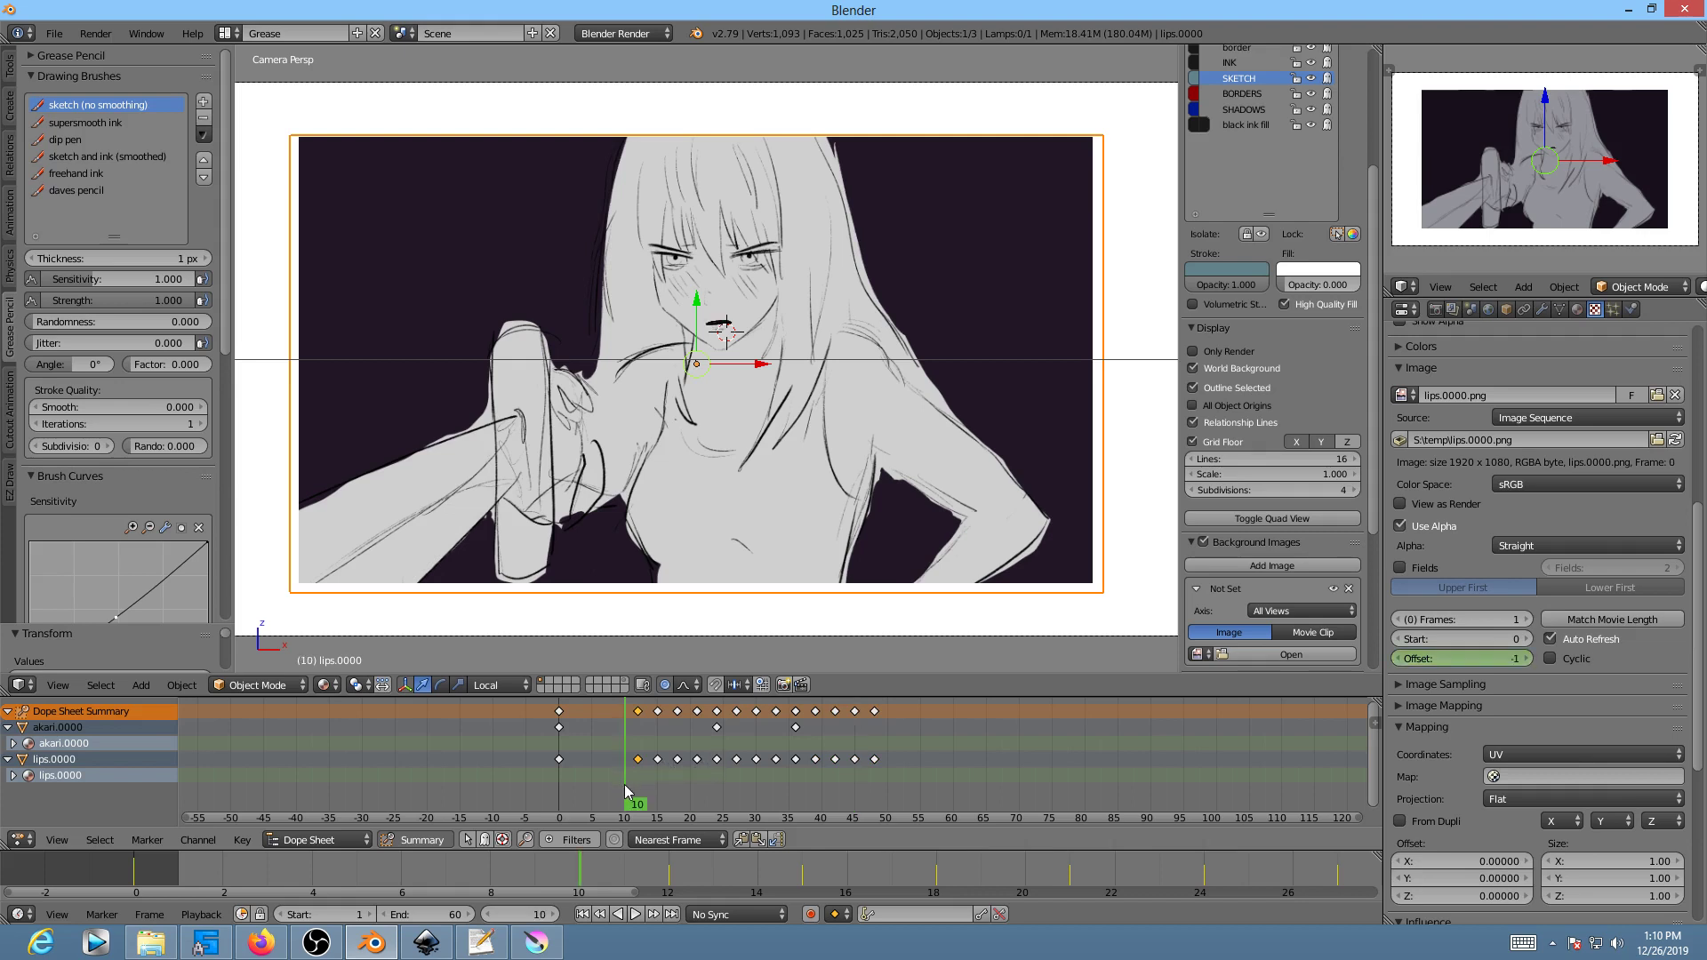
{"action": "key", "text": "alt+a"}
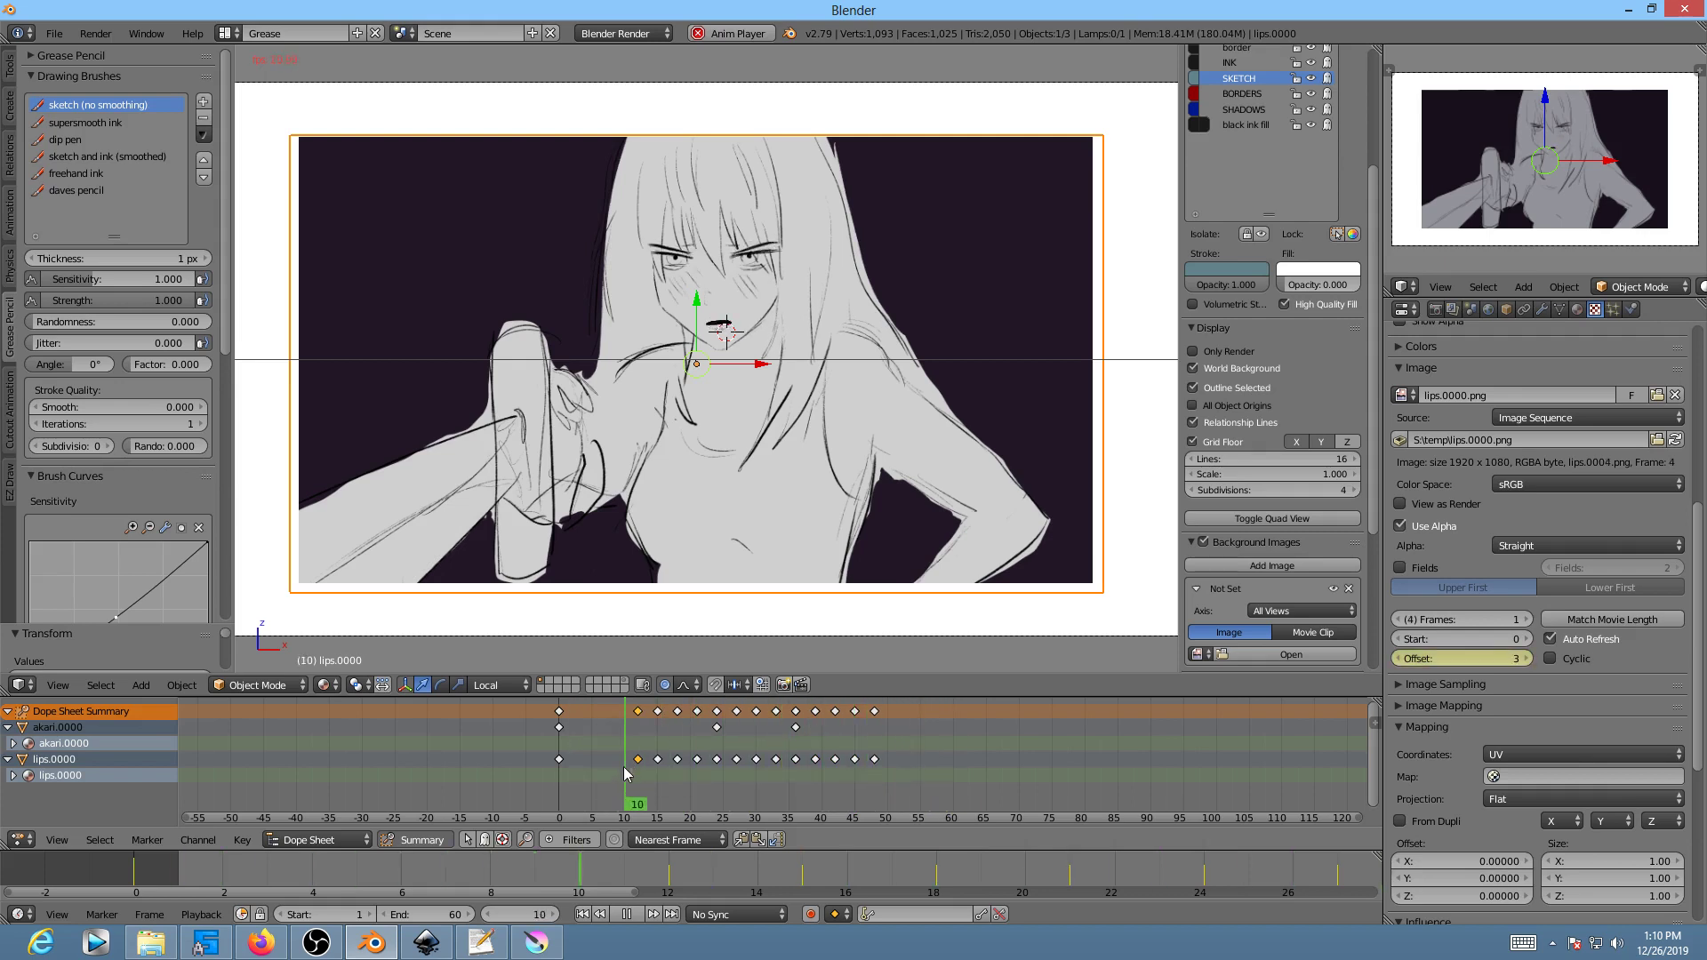
{"action": "key", "text": "alt+a"}
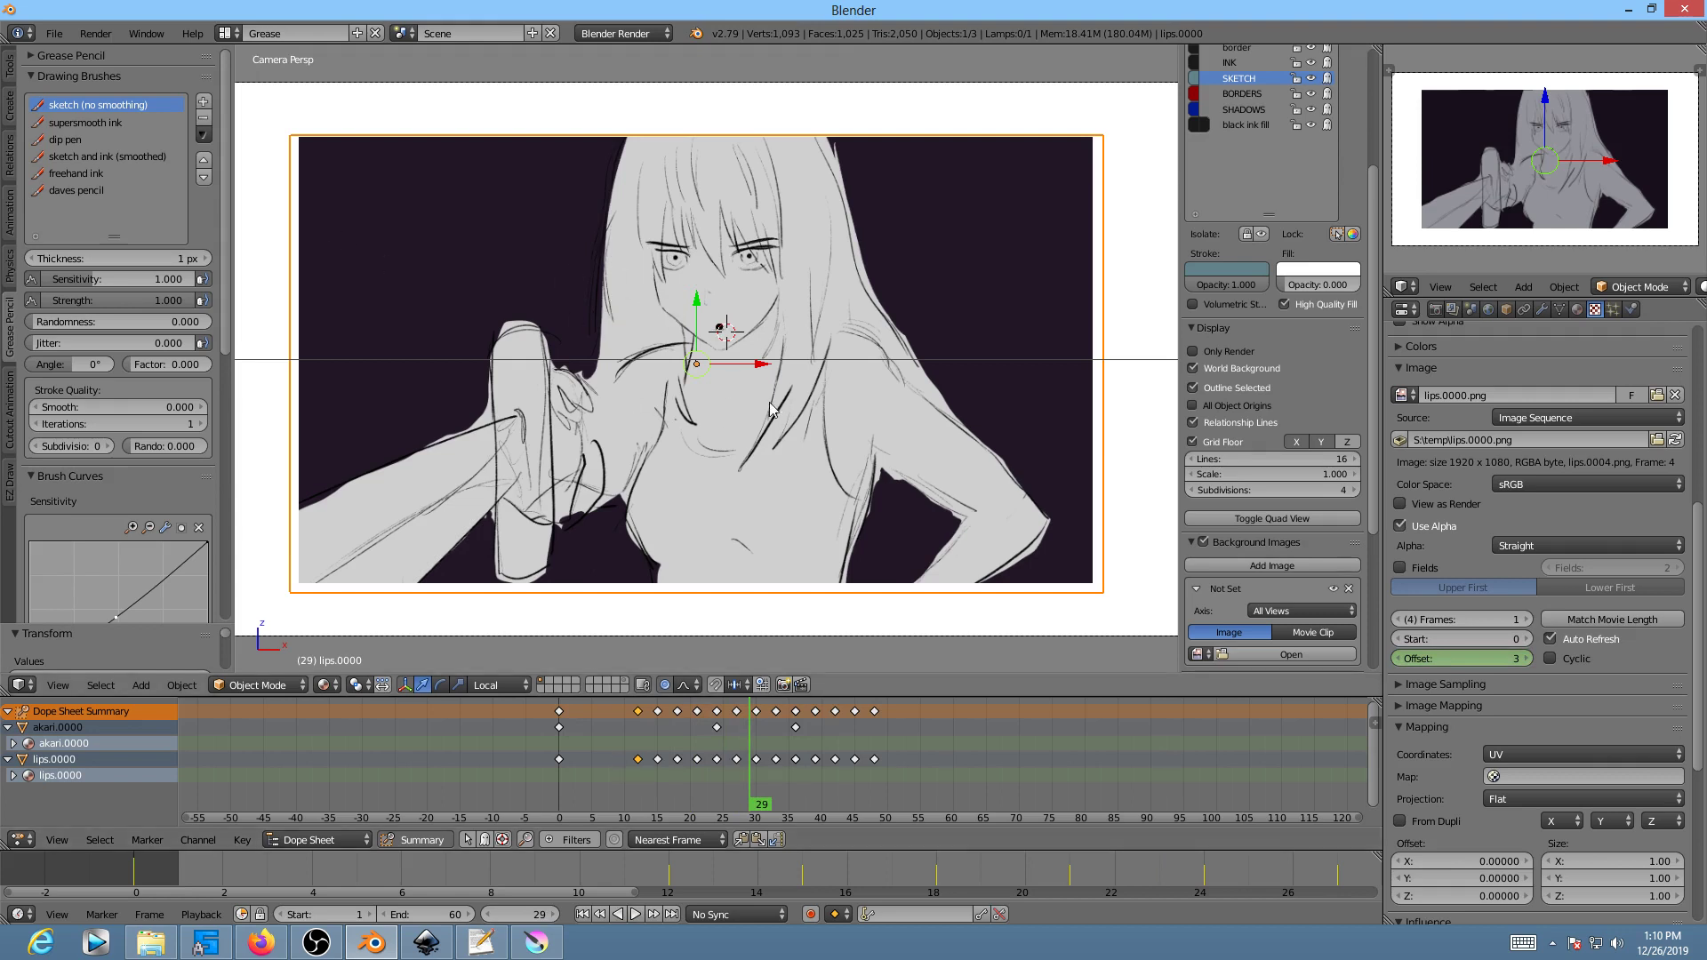
{"action": "key", "text": "shift+alt+a"}
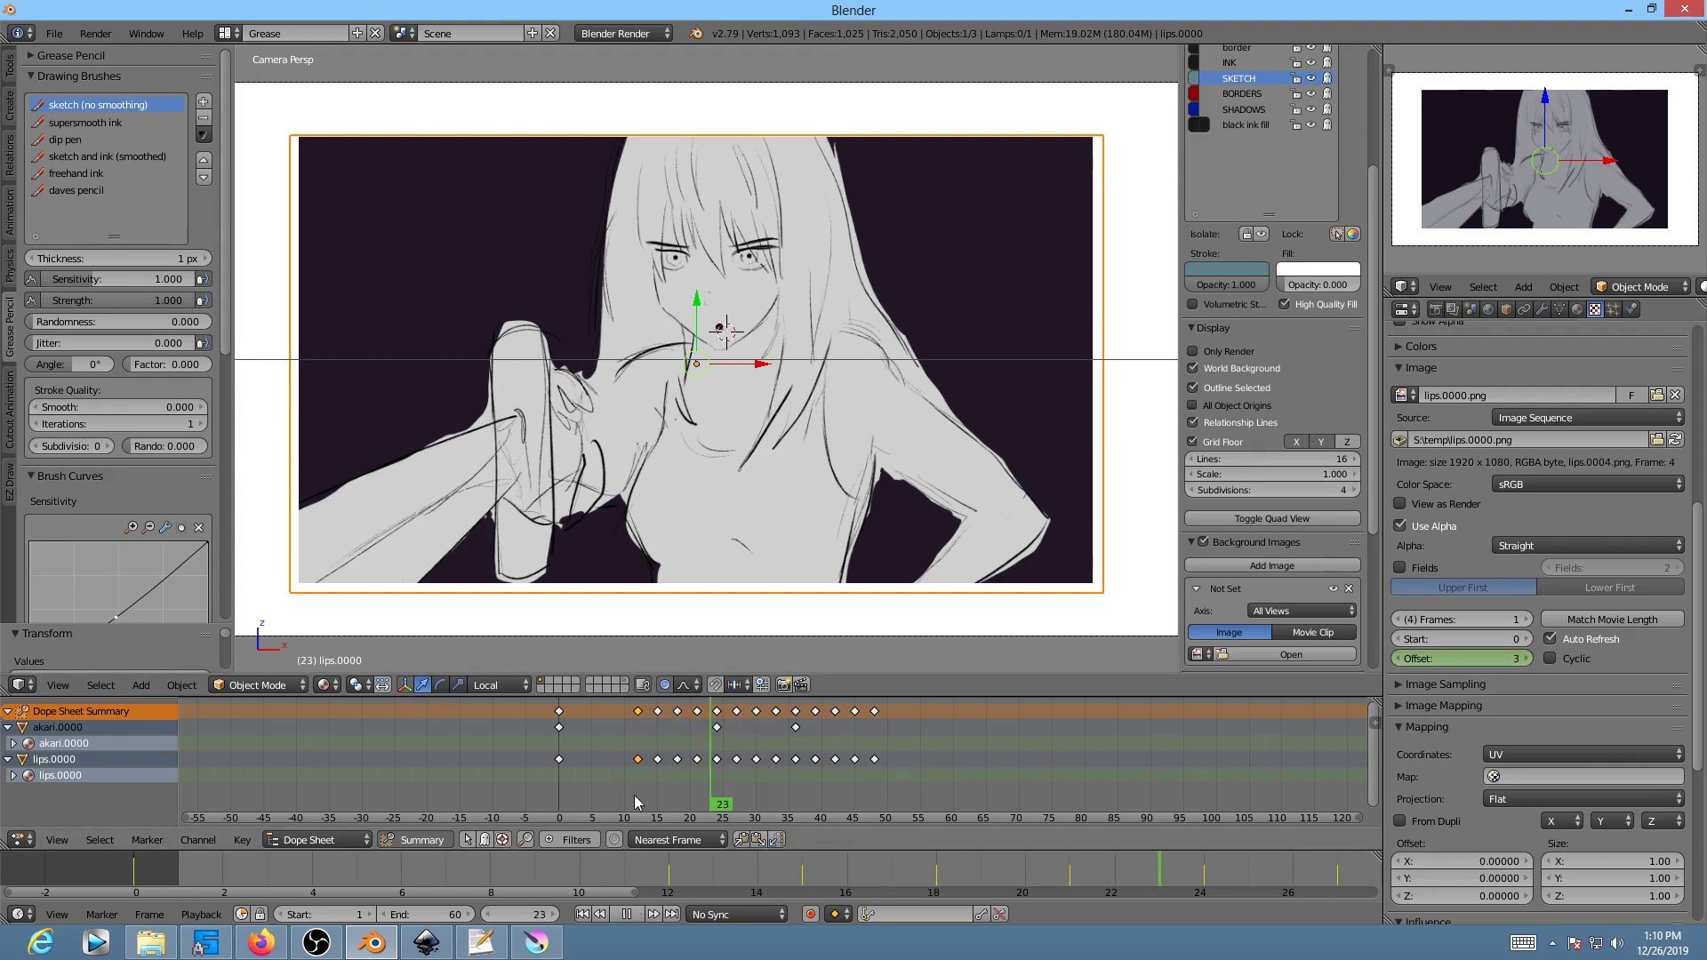
{"action": "key", "text": "Escape"}
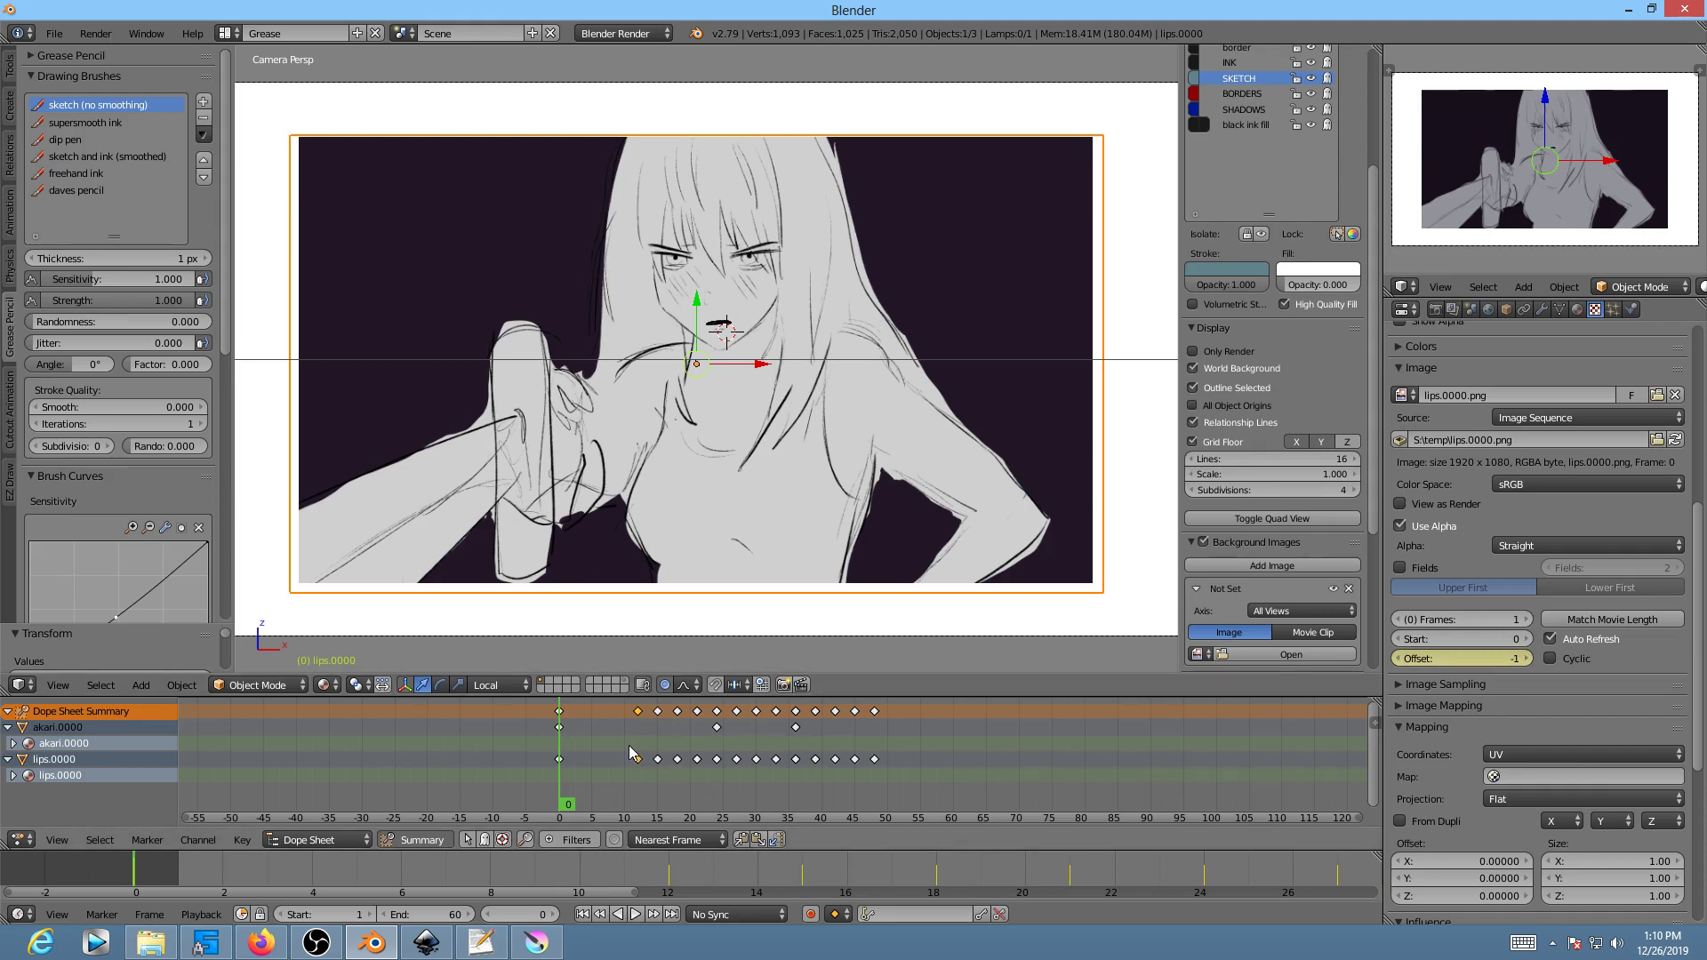
Step: Shift all lips keyframes from frame 12 onward so they start at frame 28, and preview the new timing
{"action": "key", "text": "b"}
{"action": "left_click_drag", "start_coordinate": [616, 752], "coordinate": [915, 770]}
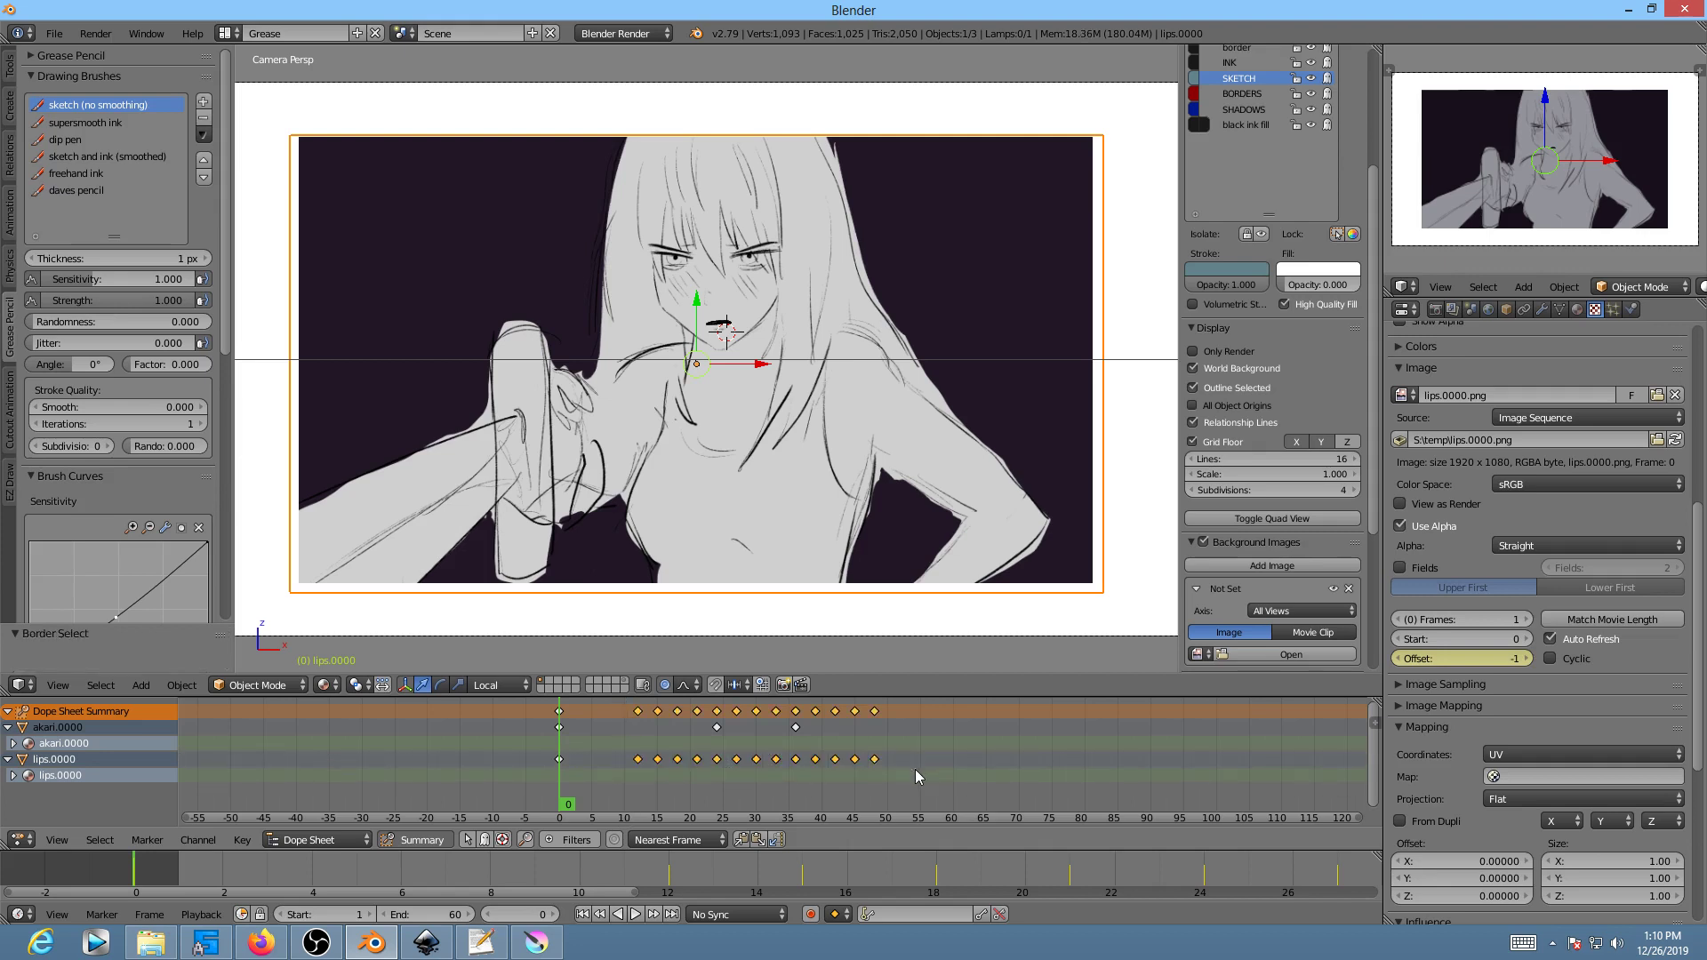
{"action": "key", "text": "g"}
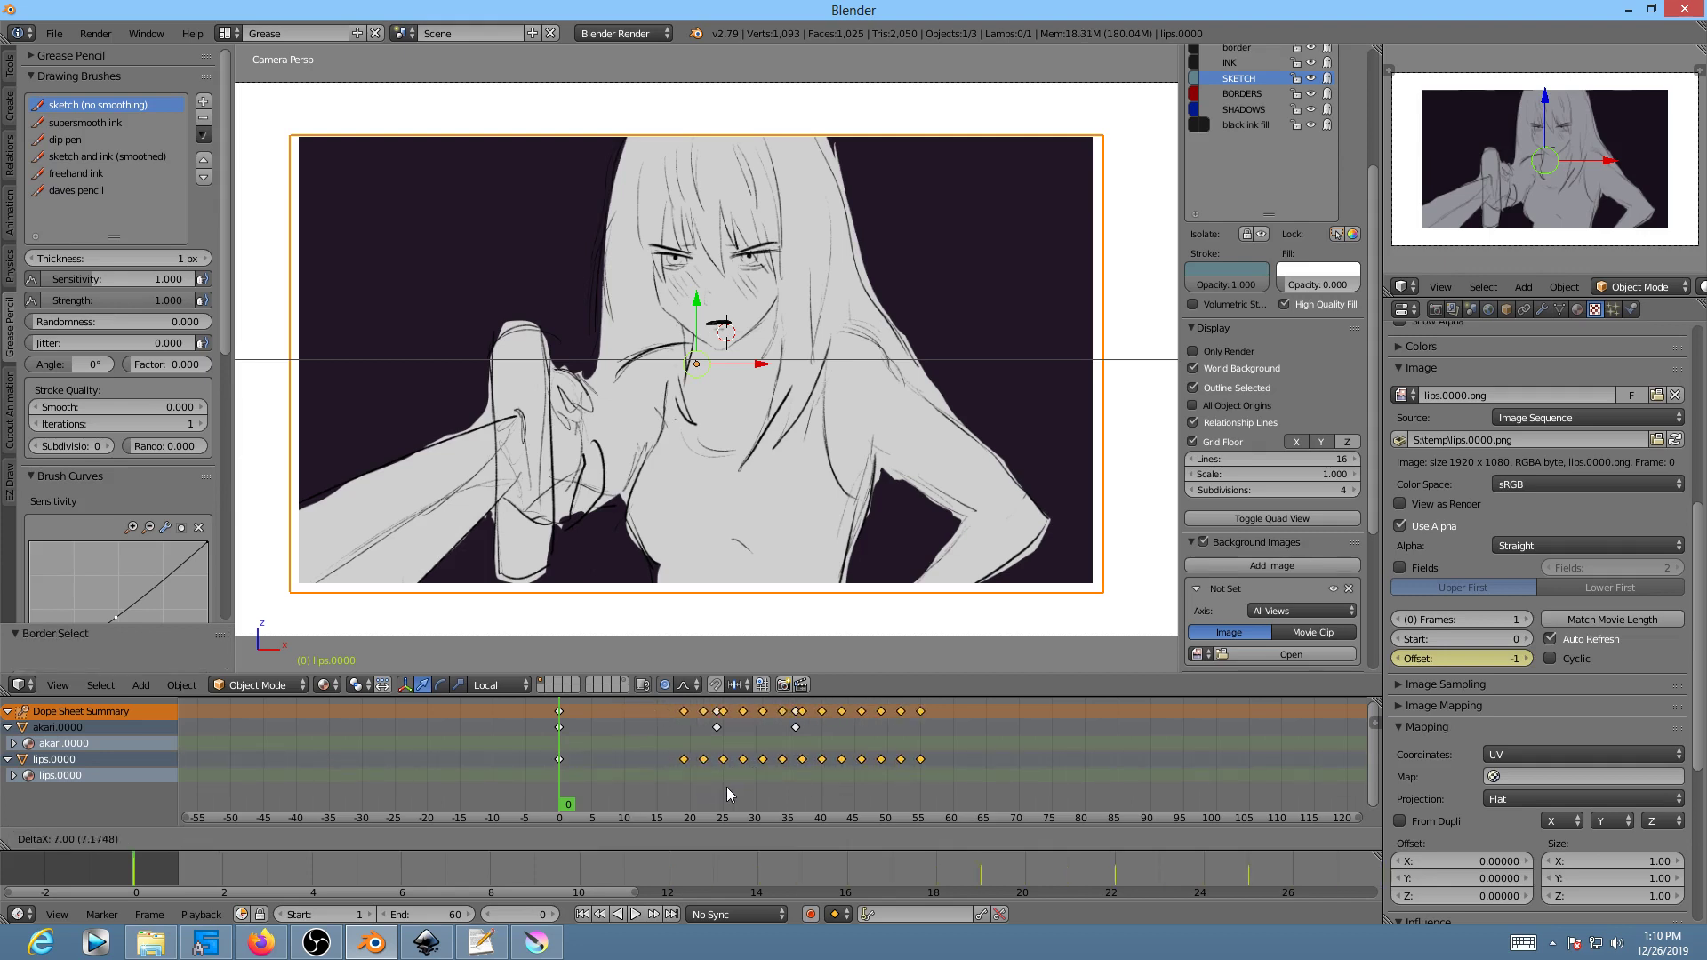
{"action": "left_click", "coordinate": [777, 782]}
{"action": "key", "text": "alt+a"}
{"action": "left_click_drag", "start_coordinate": [748, 781], "coordinate": [633, 786]}
{"action": "key", "text": "Escape"}
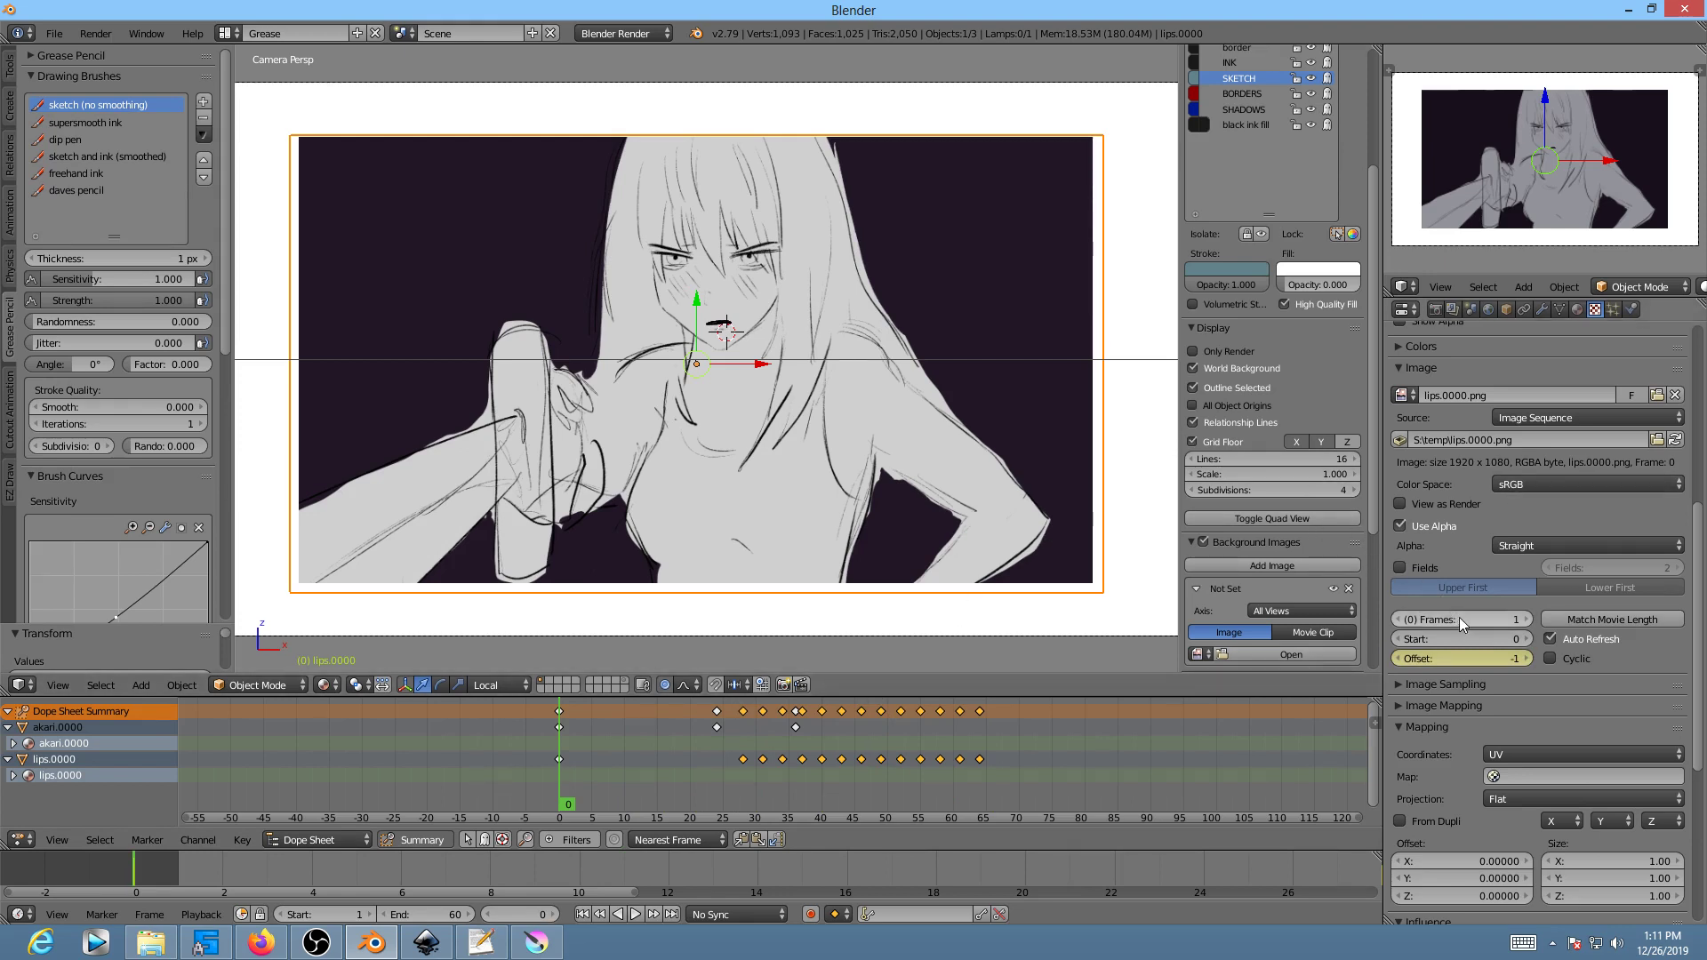
Step: Try to keyframe the Frames value of the lips image sequence
{"action": "key", "text": "i"}
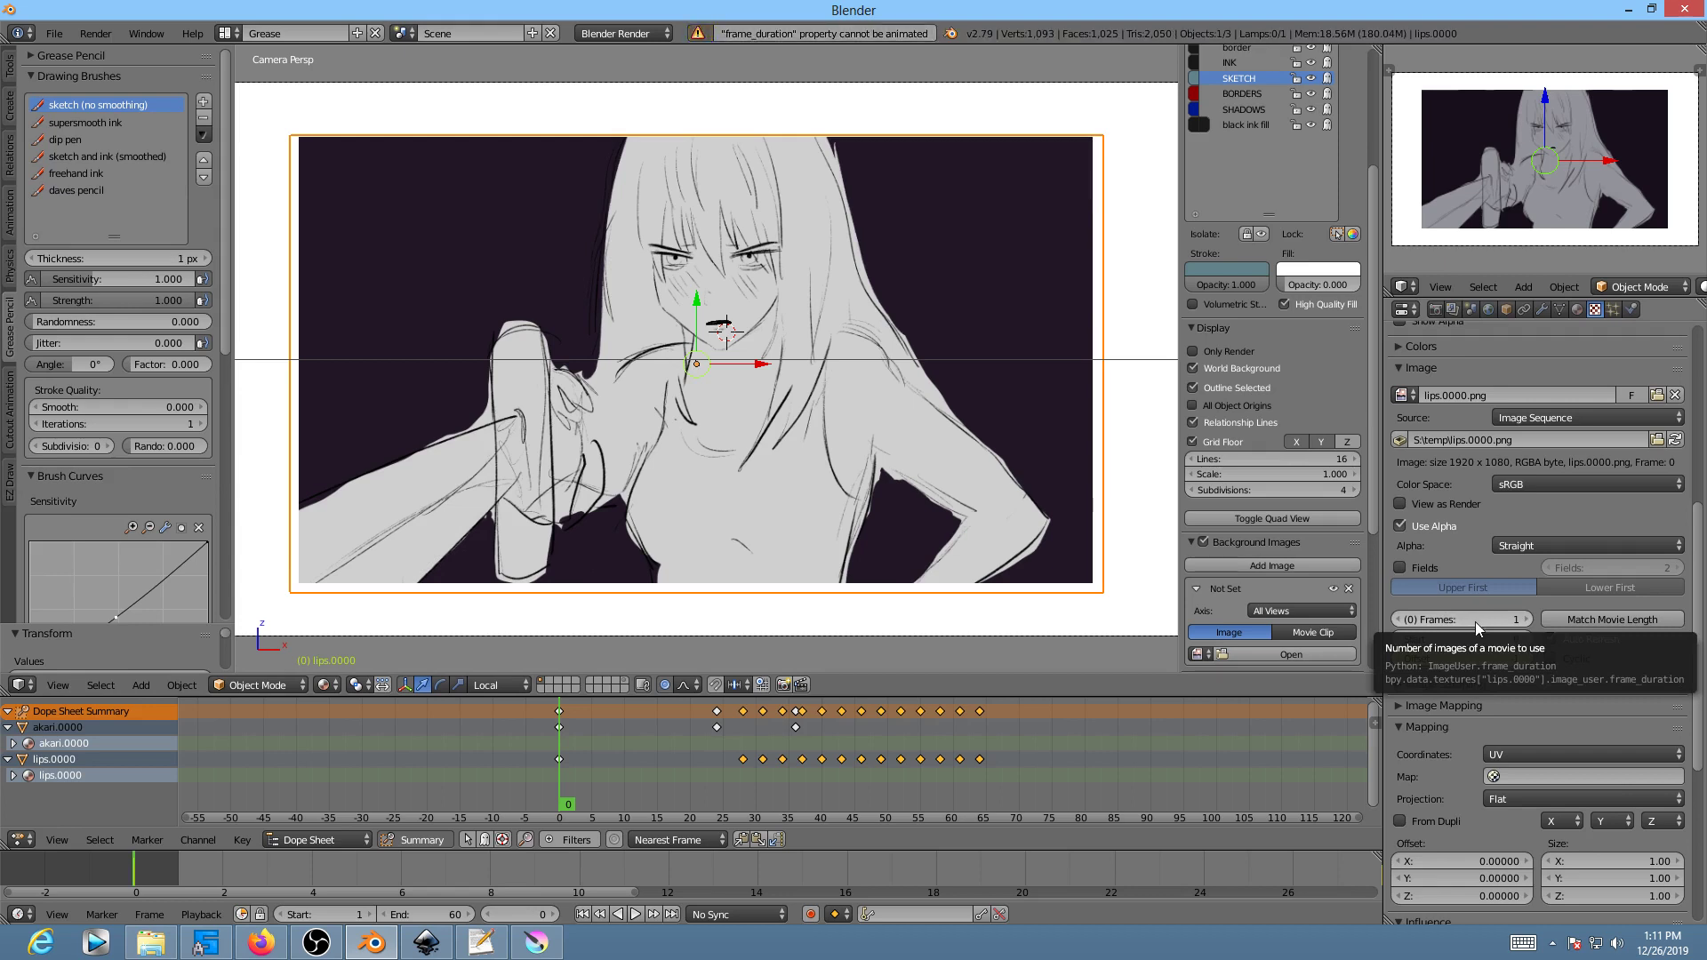
{"action": "key", "text": "i"}
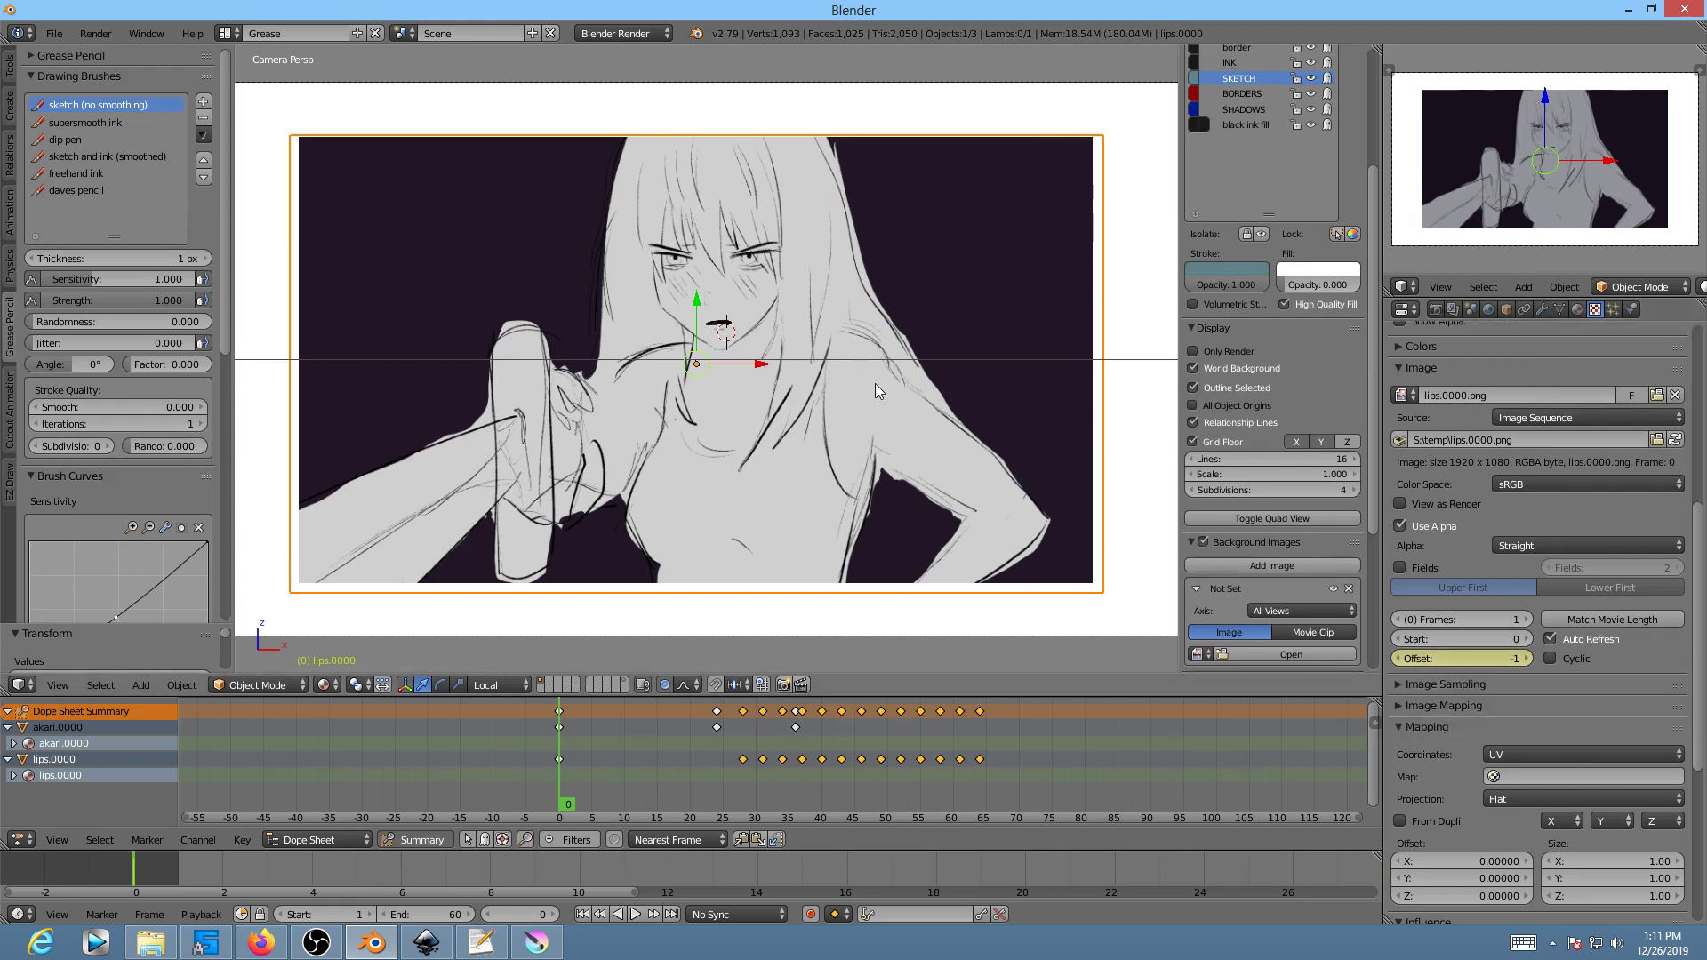
Step: Bring up the shading and transparency settings of the lips plane's material
{"action": "scroll", "coordinate": [875, 383], "scroll_direction": "down", "scroll_amount": 2}
{"action": "scroll", "coordinate": [889, 369], "scroll_direction": "up", "scroll_amount": 3}
{"action": "scroll", "coordinate": [892, 365], "scroll_direction": "down", "scroll_amount": 4}
{"action": "middle_click_drag", "start_coordinate": [885, 379], "coordinate": [1551, 325]}
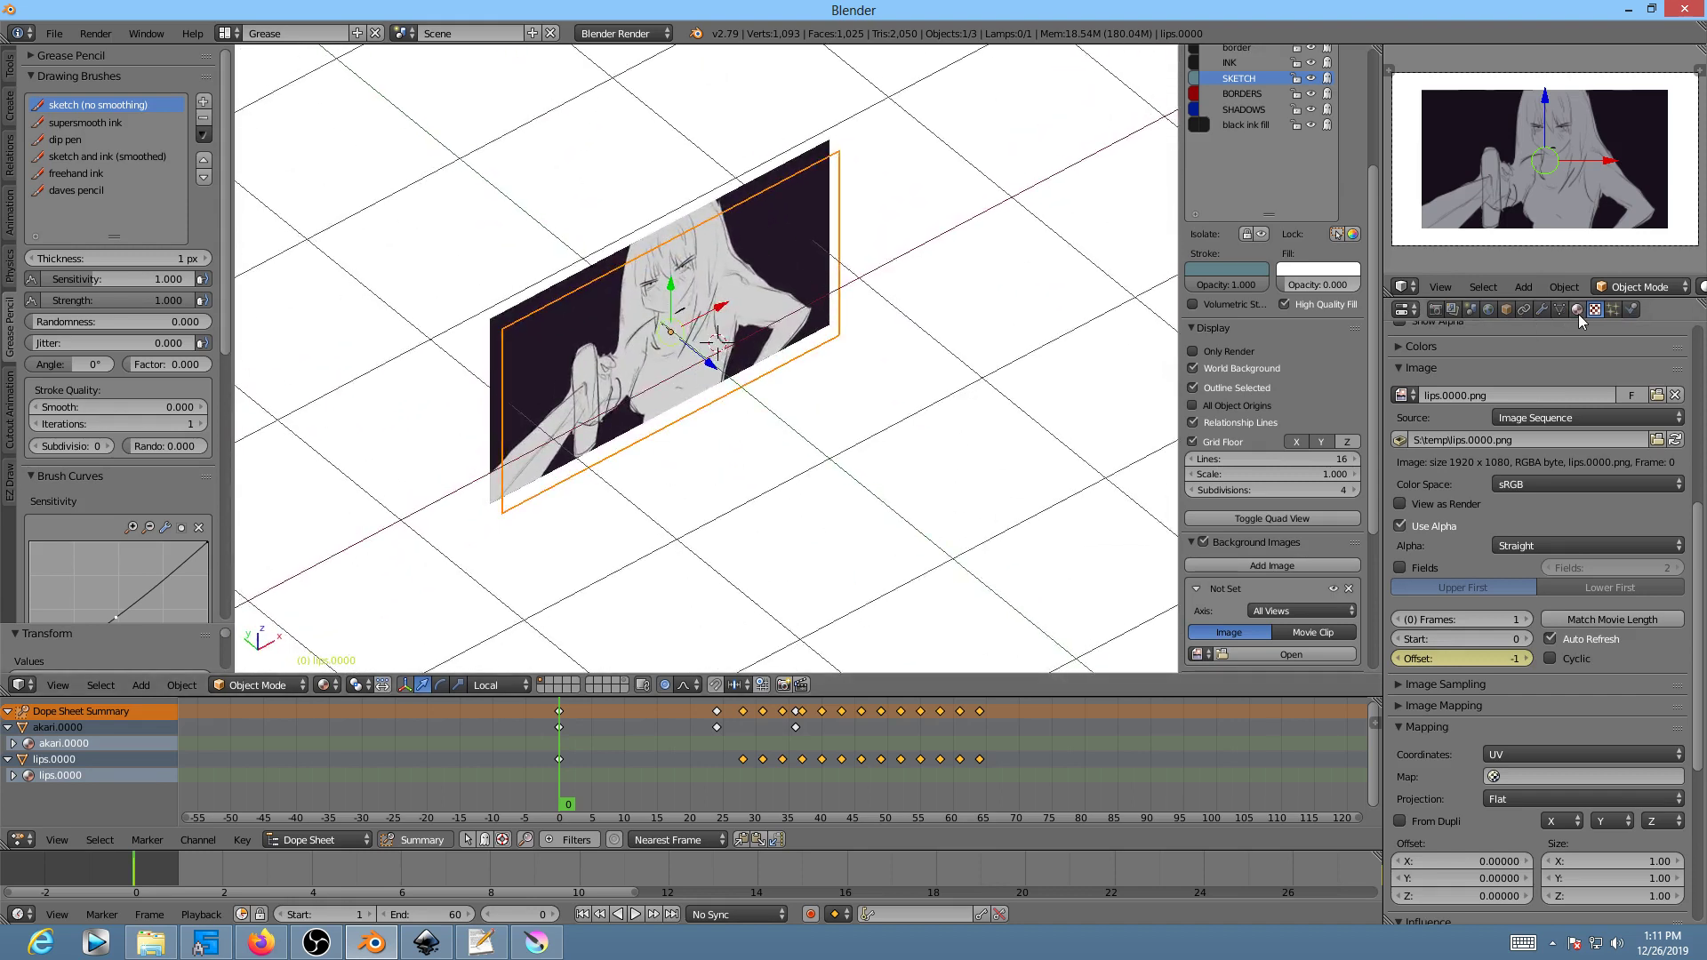
{"action": "left_click", "coordinate": [1577, 309]}
{"action": "scroll", "coordinate": [1493, 512], "scroll_direction": "down", "scroll_amount": 5}
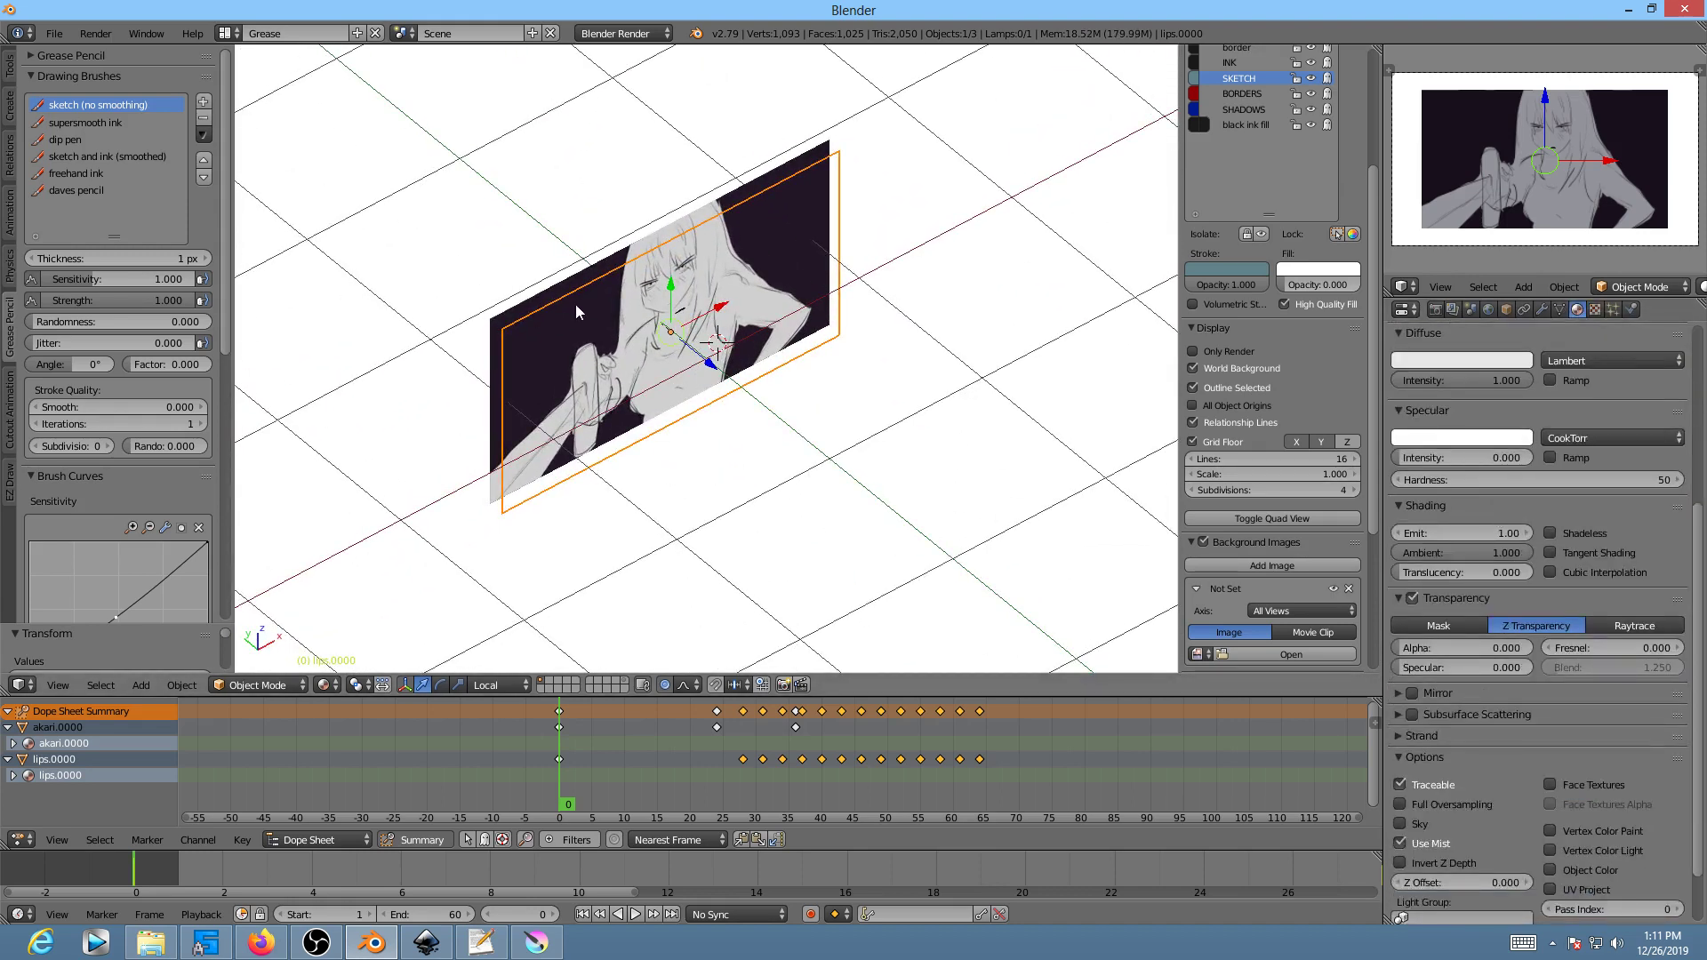
Step: Lower the Emit value of the character plane's material to 0.43
{"action": "right_click", "coordinate": [545, 296]}
{"action": "scroll", "coordinate": [724, 324], "scroll_direction": "up", "scroll_amount": 4}
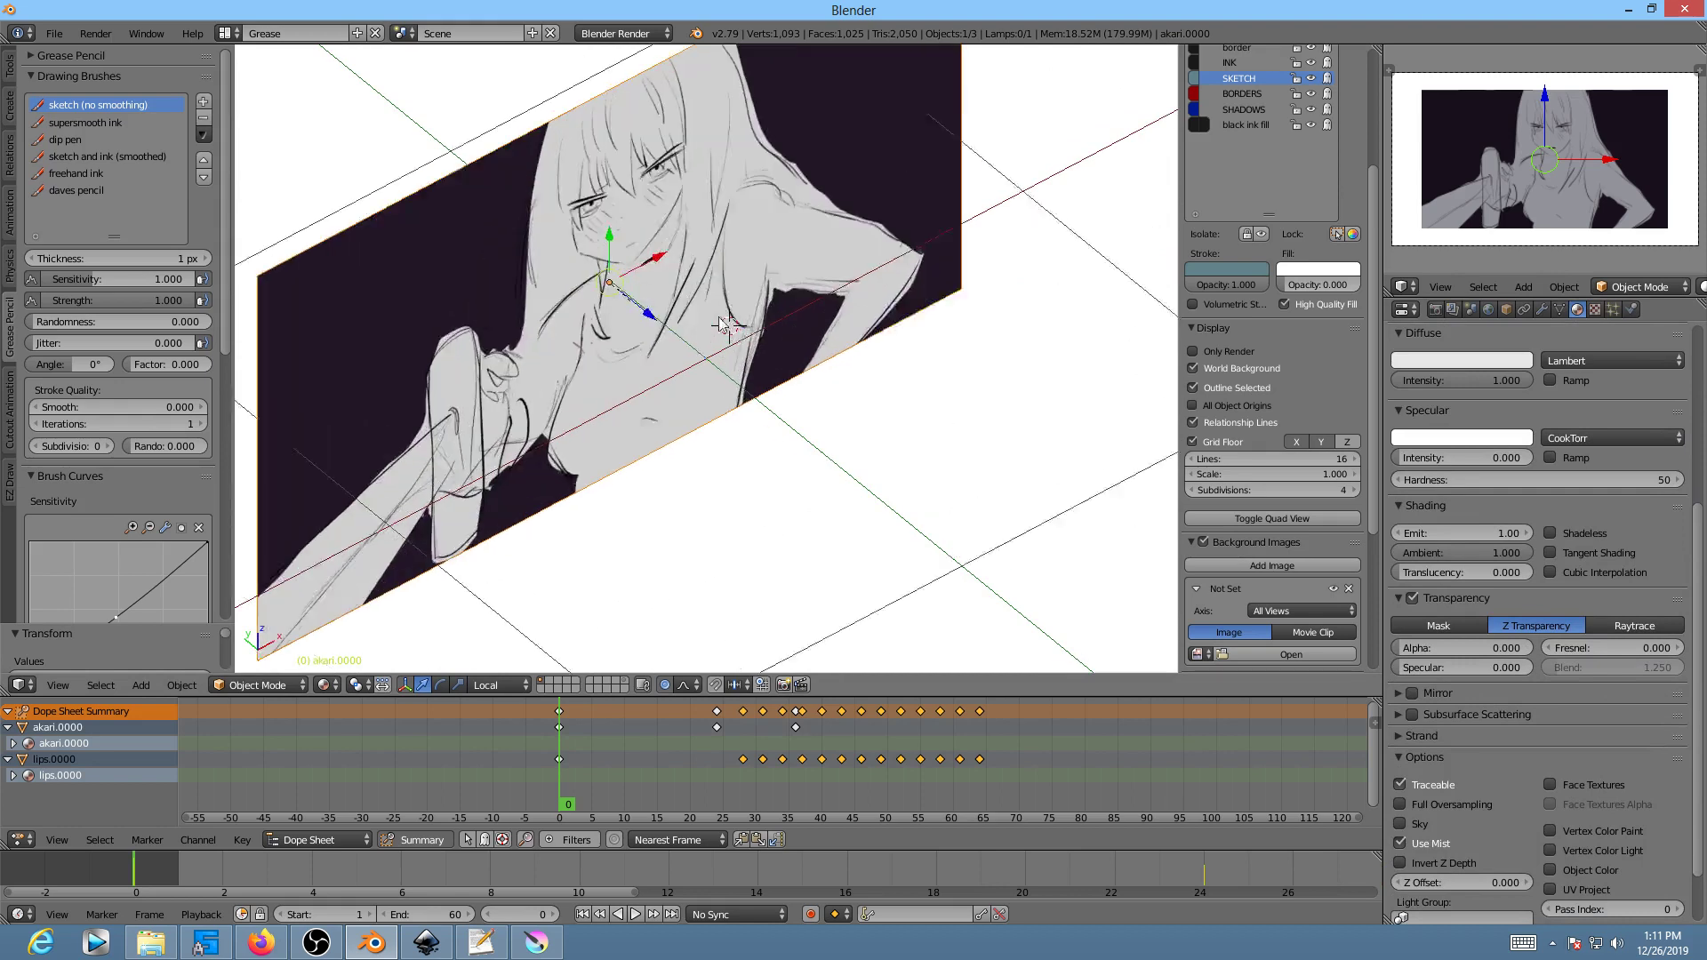
{"action": "middle_click_drag", "start_coordinate": [724, 324], "coordinate": [881, 391], "text": "shift"}
{"action": "mouse_move", "coordinate": [1500, 537]}
{"action": "left_mouse_down"}
{"action": "mouse_move", "coordinate": [1417, 537]}
{"action": "mouse_move", "coordinate": [1581, 538]}
{"action": "mouse_move", "coordinate": [1484, 535]}
{"action": "left_mouse_up"}
{"action": "middle_click_drag", "start_coordinate": [969, 449], "coordinate": [953, 429]}
{"action": "mouse_move", "coordinate": [1458, 533]}
{"action": "left_mouse_down"}
{"action": "mouse_move", "coordinate": [1403, 533]}
{"action": "mouse_move", "coordinate": [1427, 533]}
{"action": "left_mouse_up"}
{"action": "scroll", "coordinate": [1003, 482], "scroll_direction": "down", "scroll_amount": 3}
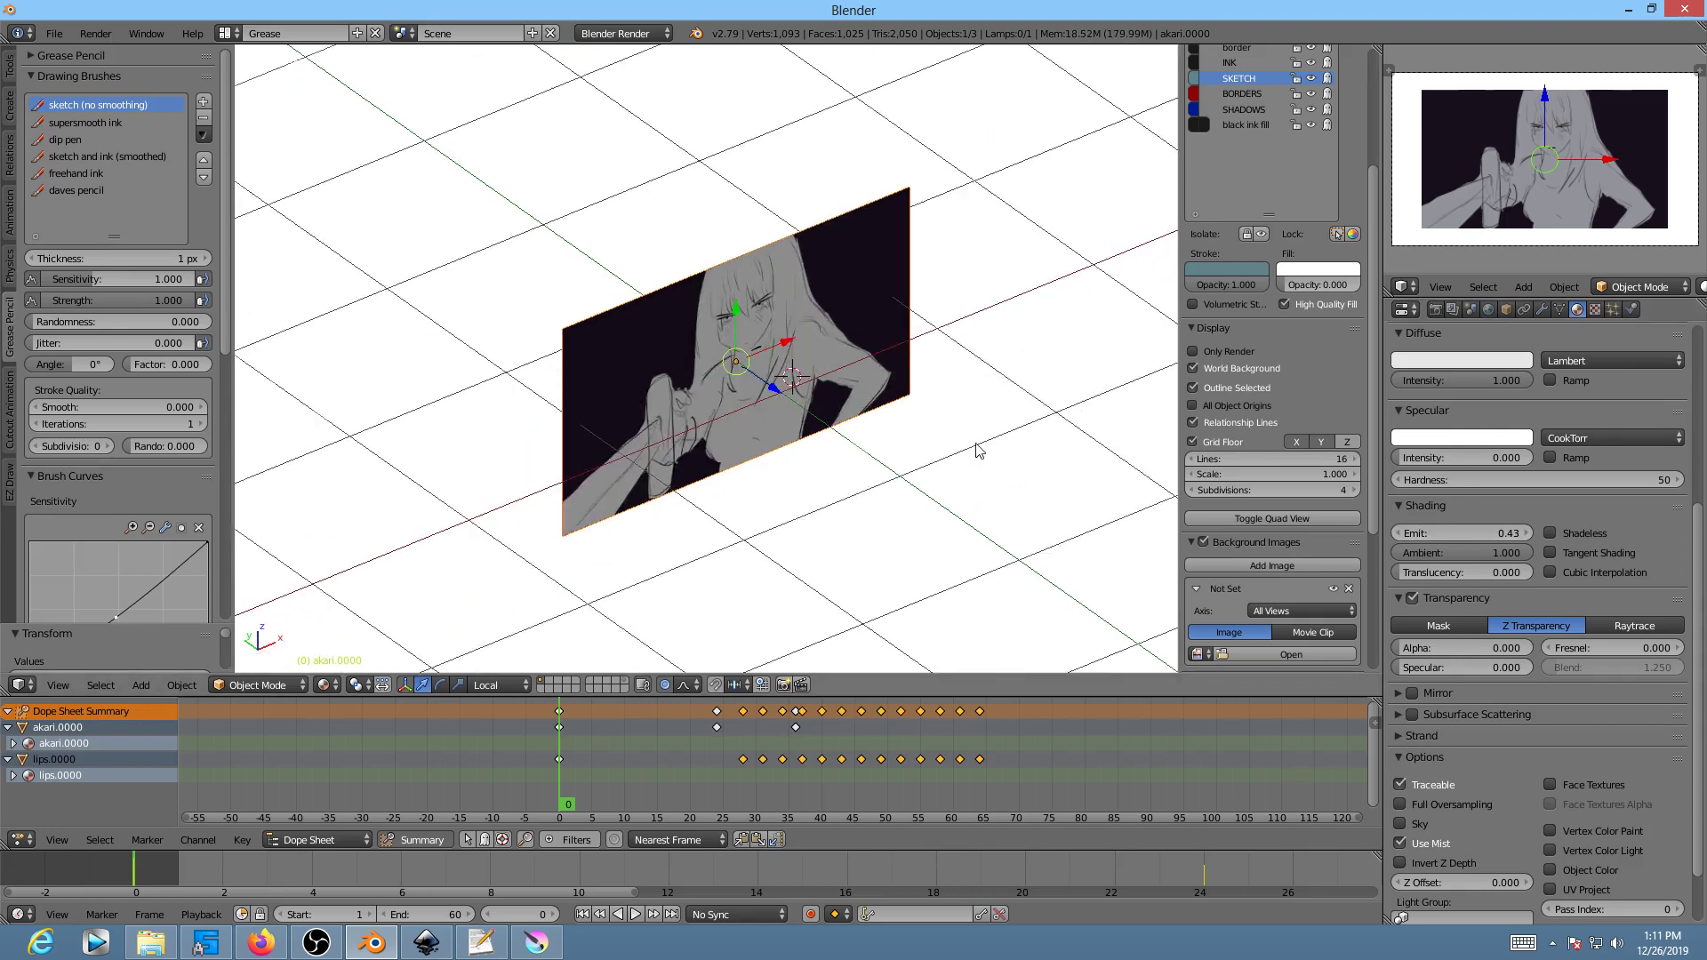
Step: In top view, move the lamp from behind the drawing planes to a spot in front of them
{"action": "key", "text": "KP_7"}
{"action": "scroll", "coordinate": [960, 444], "scroll_direction": "down", "scroll_amount": 5}
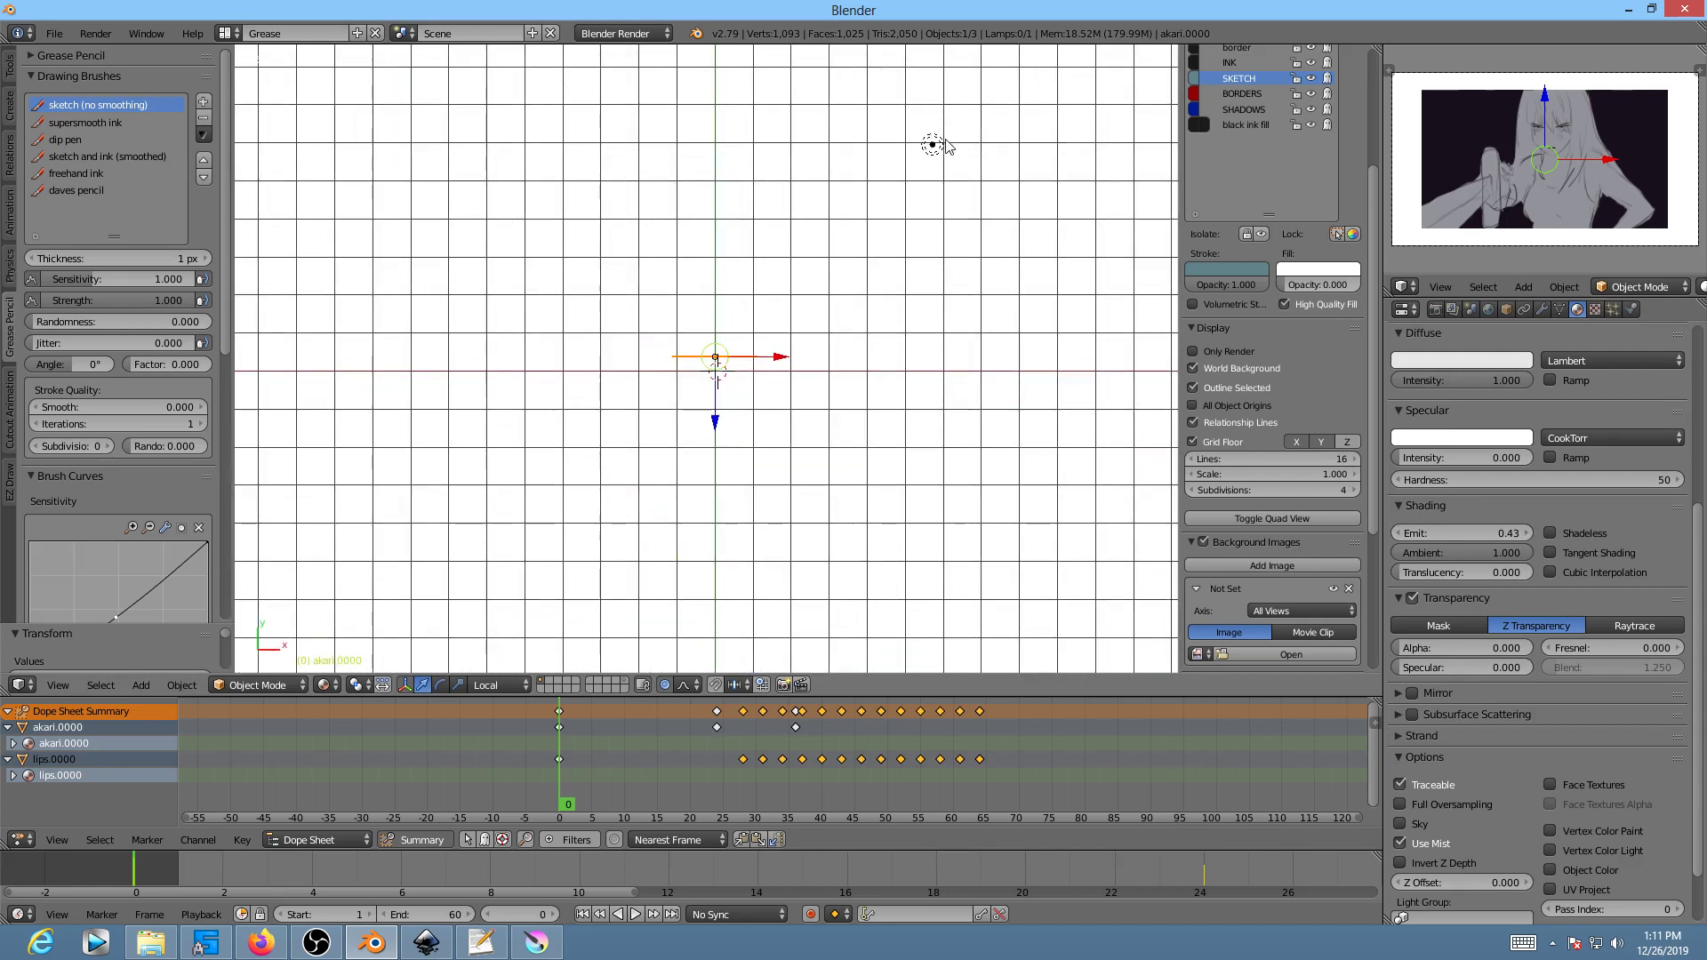
{"action": "right_click", "coordinate": [935, 148]}
{"action": "key", "text": "g"}
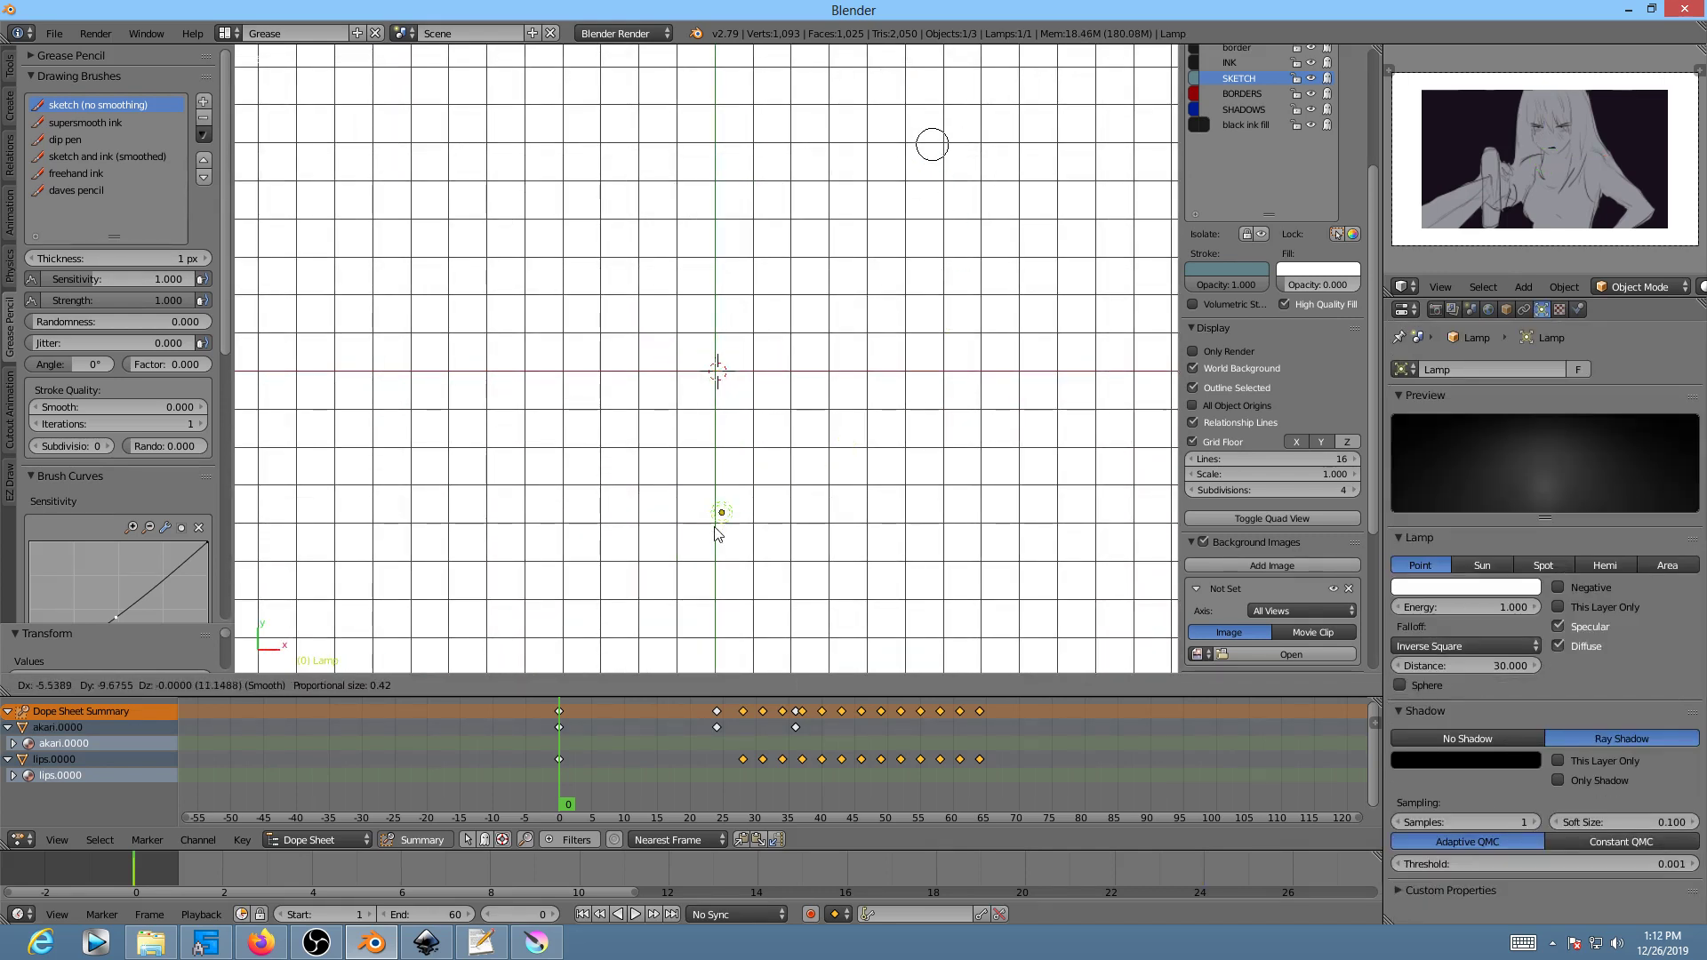
{"action": "left_click", "coordinate": [686, 502]}
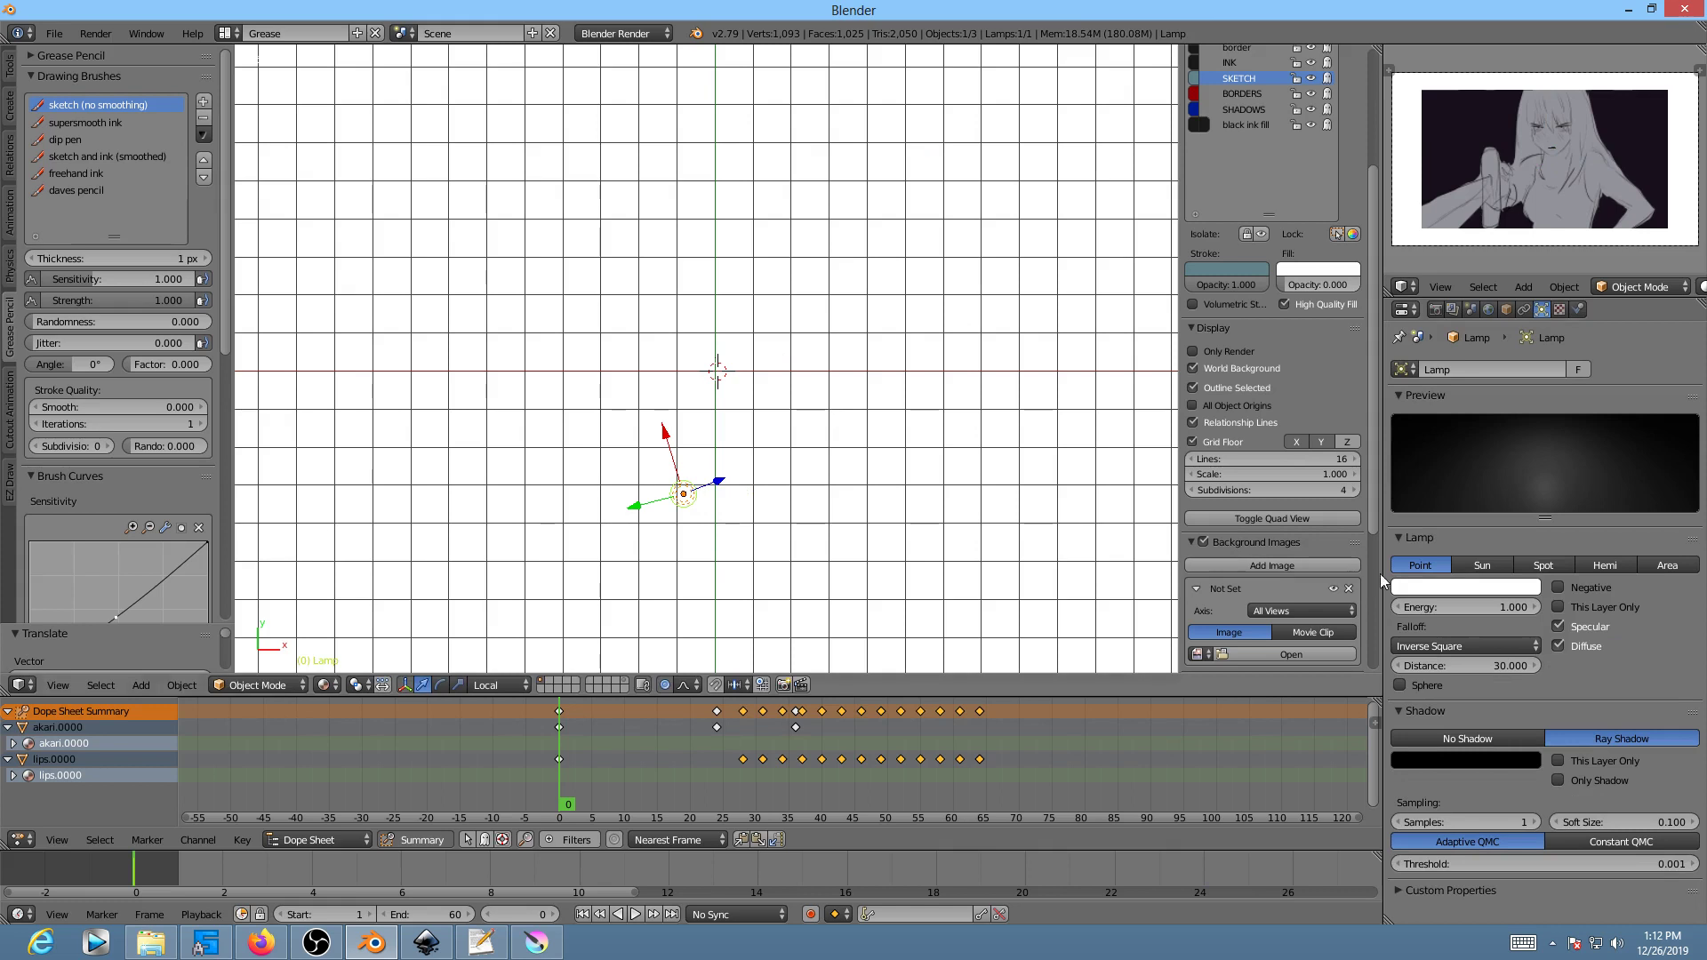
Step: Change the lamp colour to blue and set its energy to 2.110, judging the light through the camera
{"action": "left_click", "coordinate": [1432, 587]}
{"action": "left_click", "coordinate": [1483, 395]}
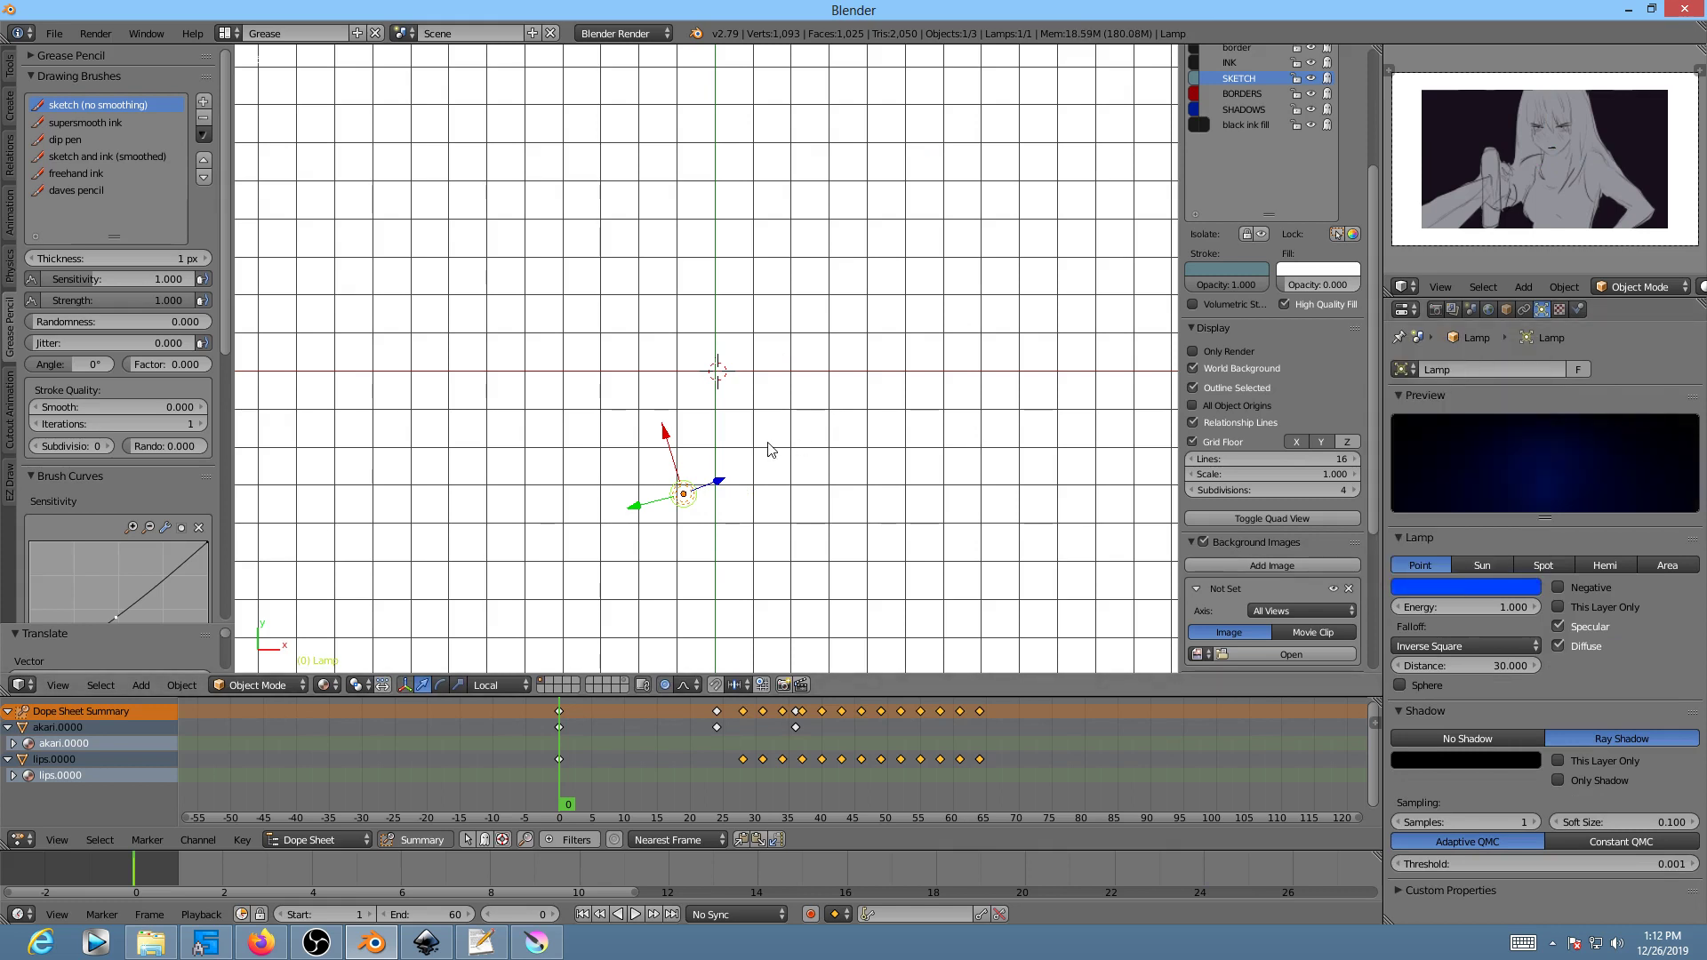
{"action": "key", "text": "KP_0"}
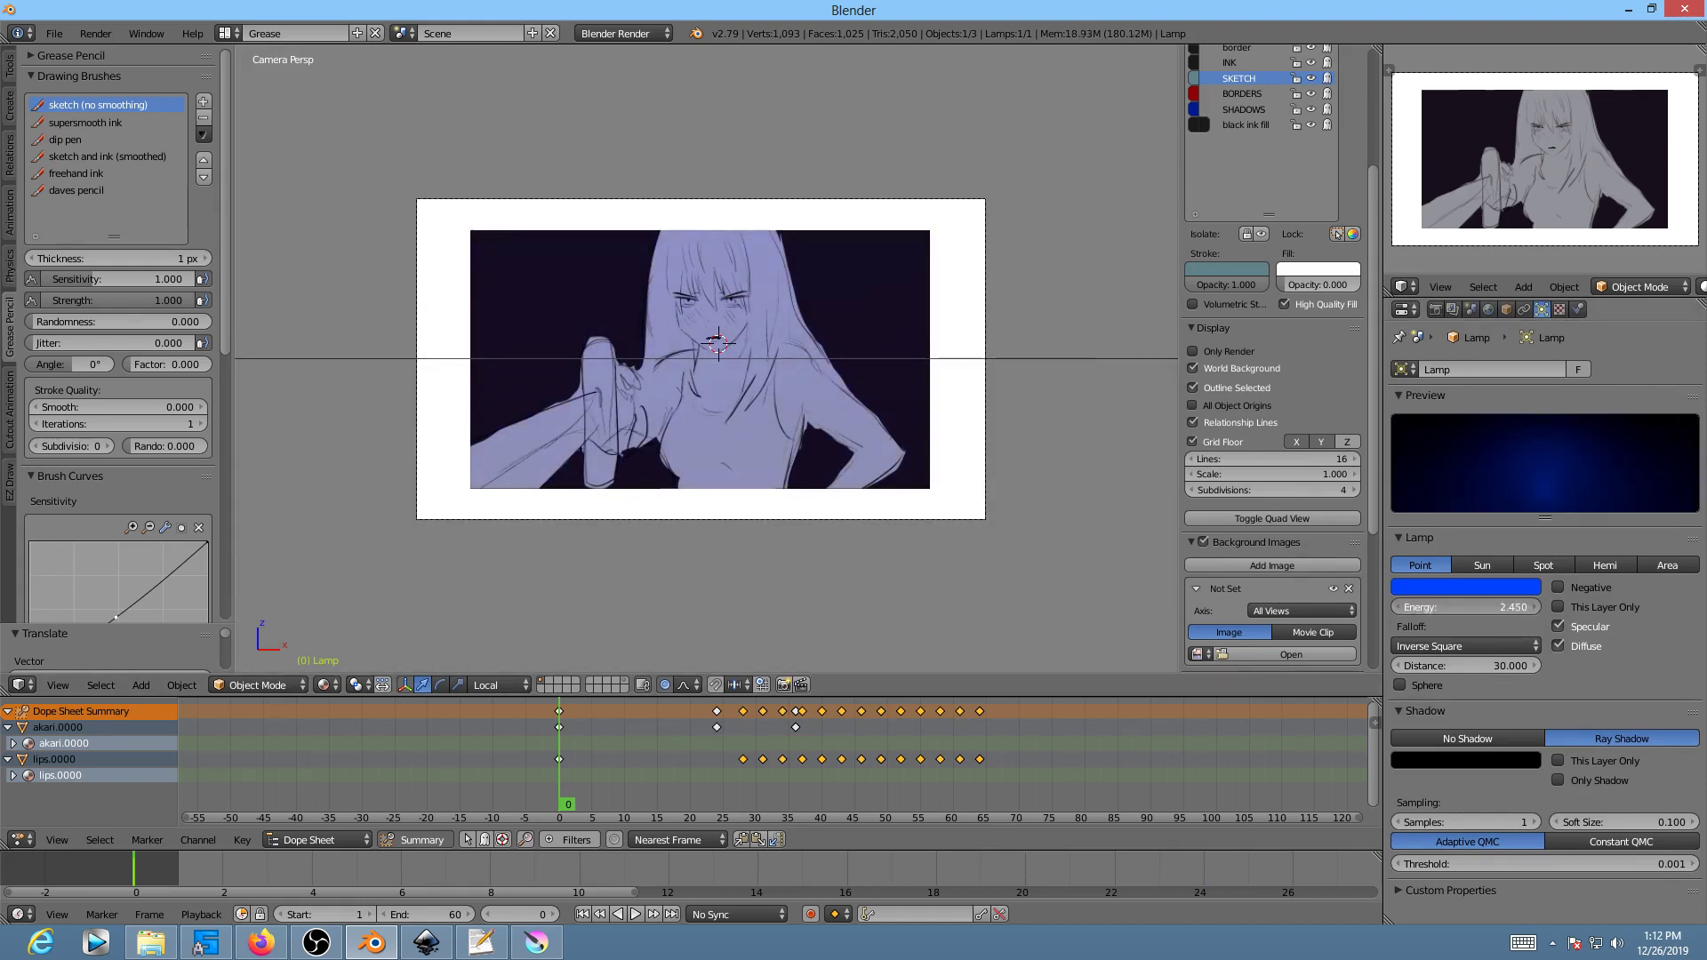
{"action": "left_click_drag", "start_coordinate": [1465, 607], "coordinate": [1441, 608]}
Step: Lower the lamp along the global Z axis toward the height of the character drawing
{"action": "scroll", "coordinate": [939, 498], "scroll_direction": "down", "scroll_amount": 3}
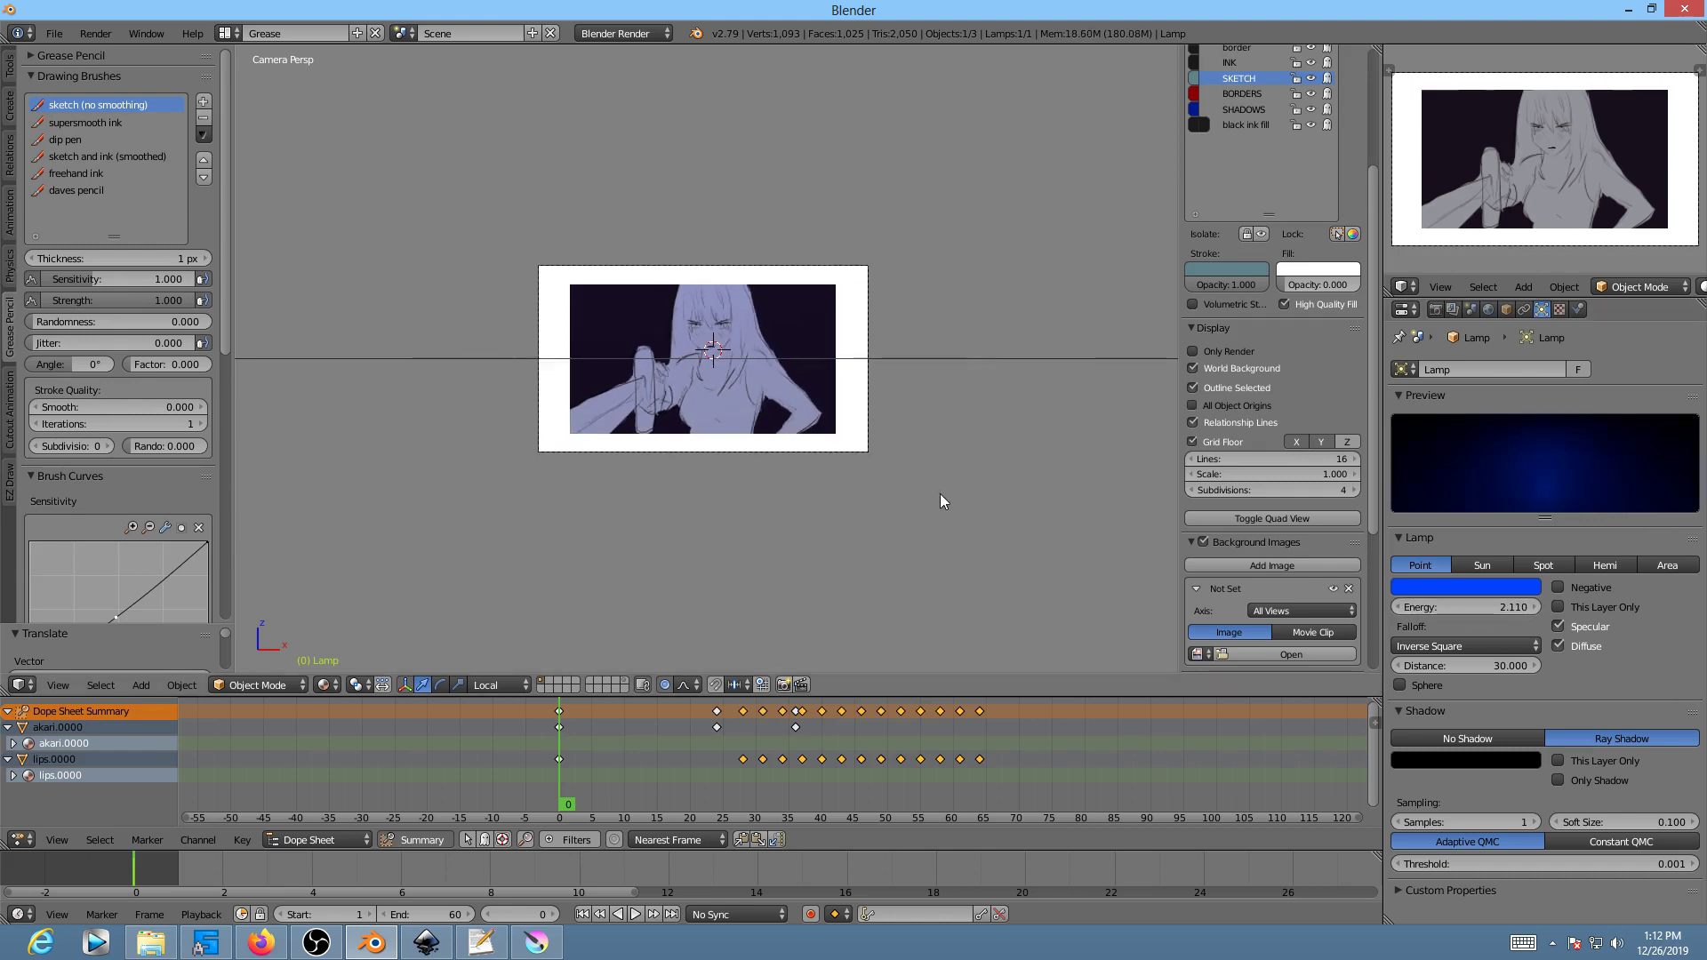
{"action": "middle_click_drag", "start_coordinate": [867, 483], "coordinate": [925, 591]}
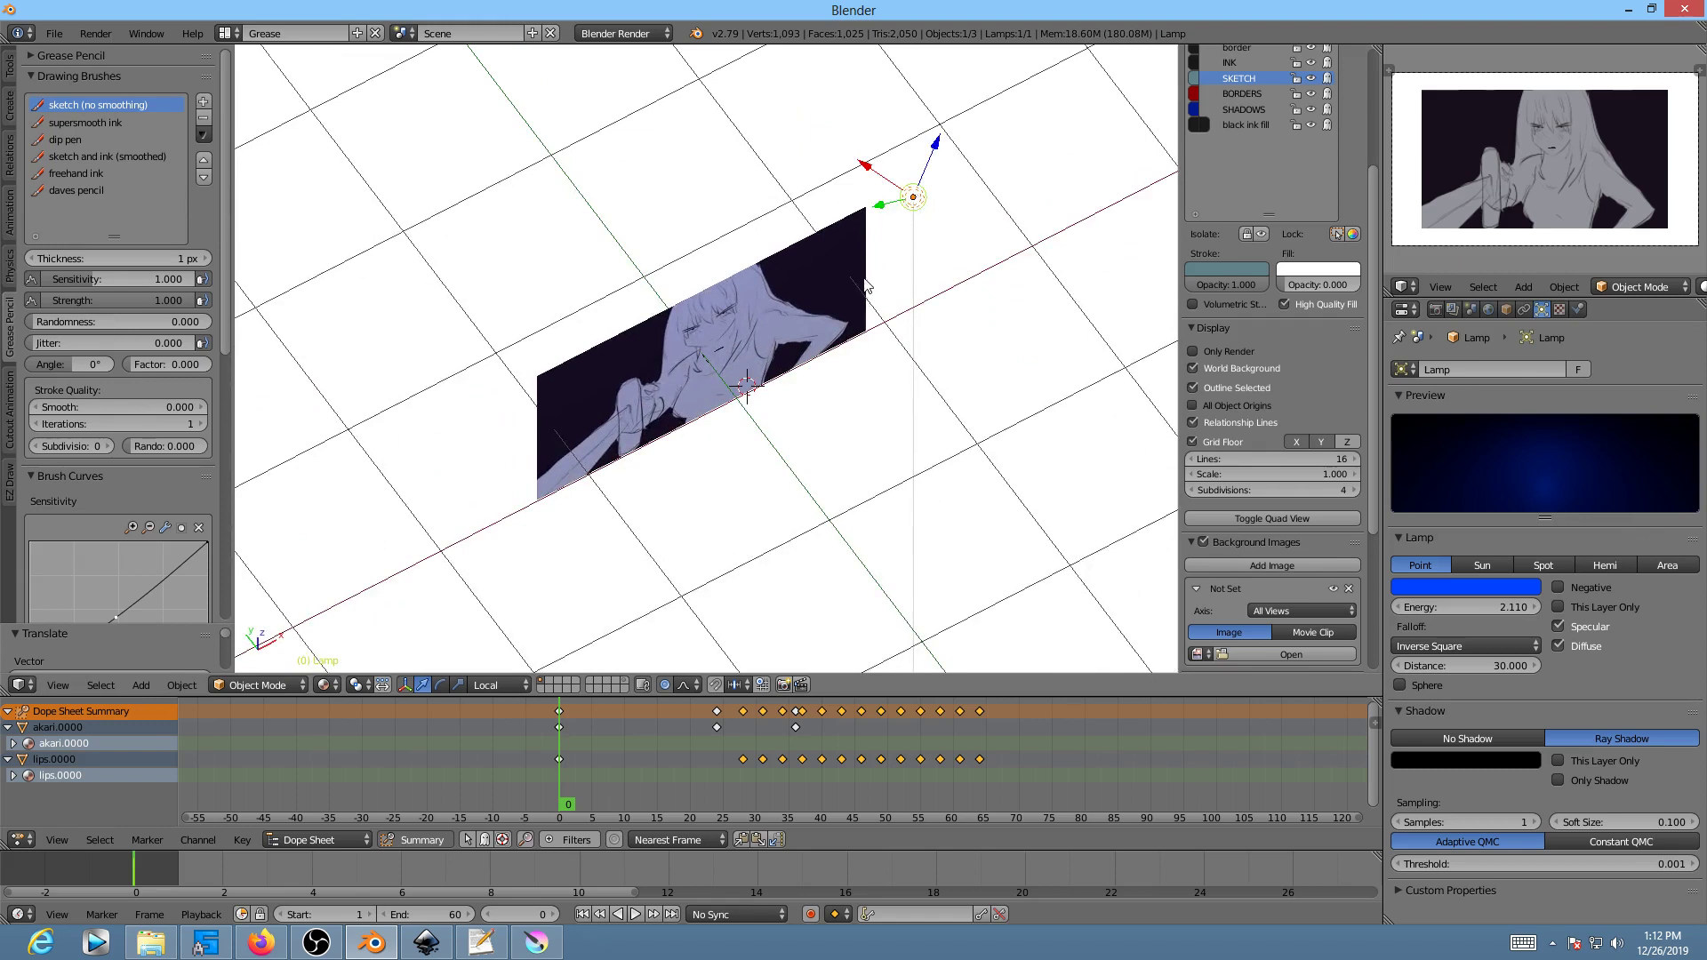
{"action": "middle_click_drag", "start_coordinate": [867, 284], "coordinate": [852, 232]}
{"action": "key", "text": "g"}
{"action": "key", "text": "z"}
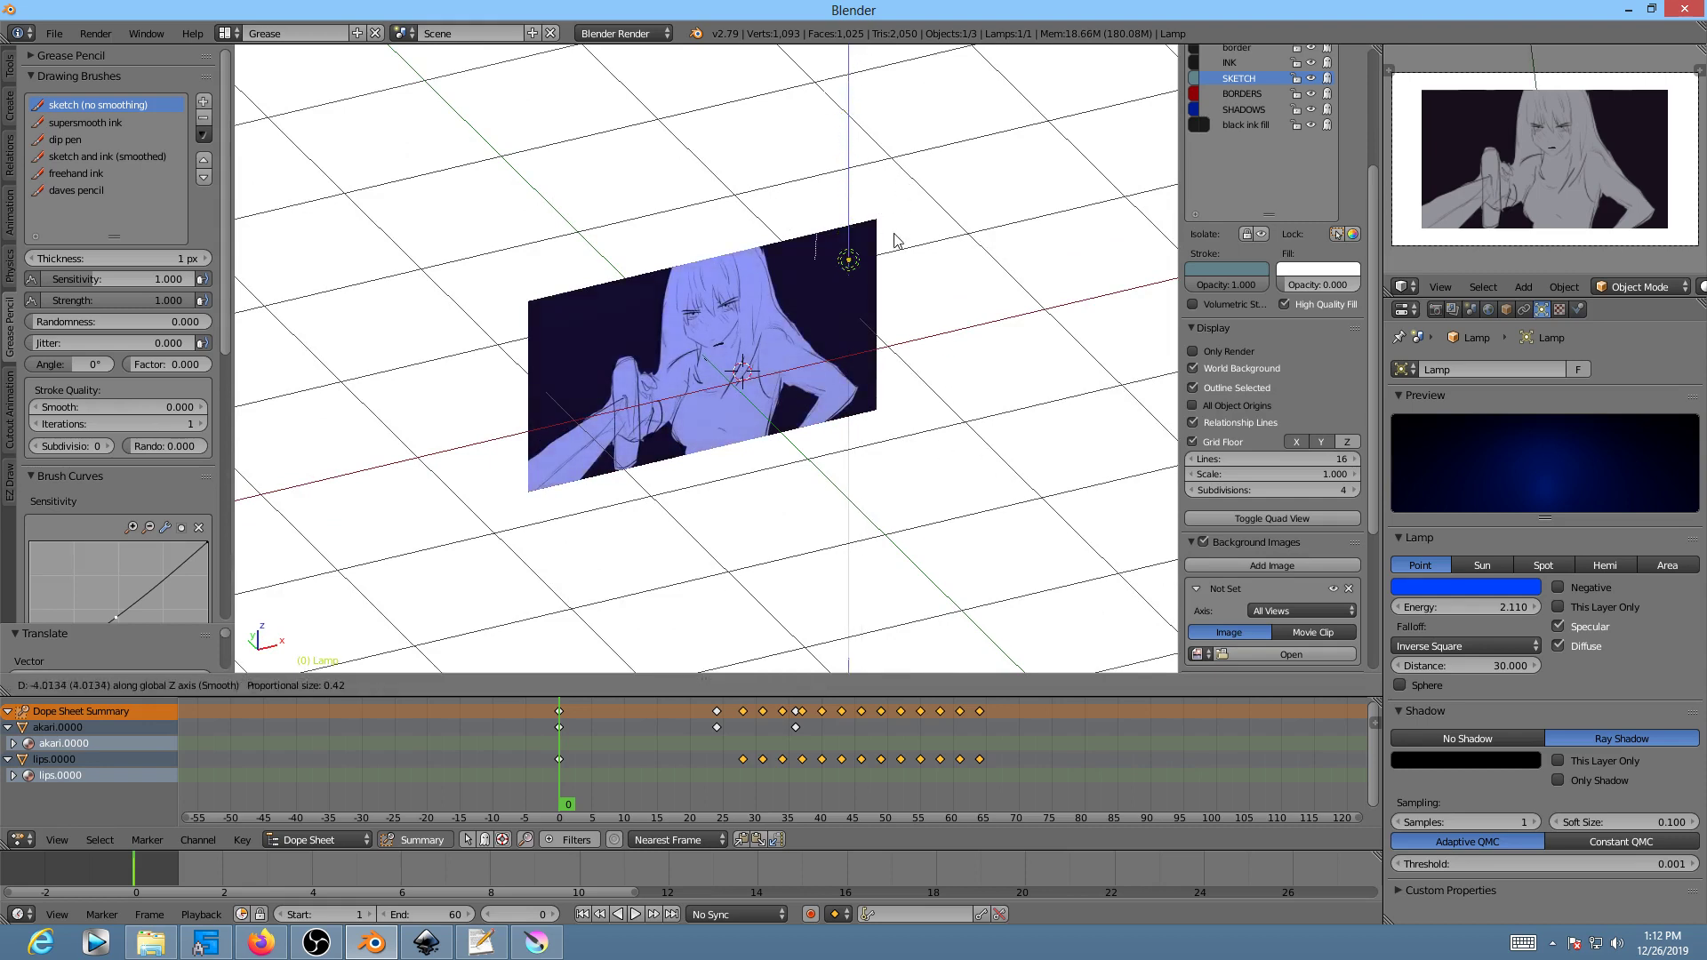
{"action": "left_click", "coordinate": [900, 412]}
Step: Reposition the lamp in front of the character plane and reduce its energy to 0.970
{"action": "middle_click_drag", "start_coordinate": [949, 349], "coordinate": [949, 413]}
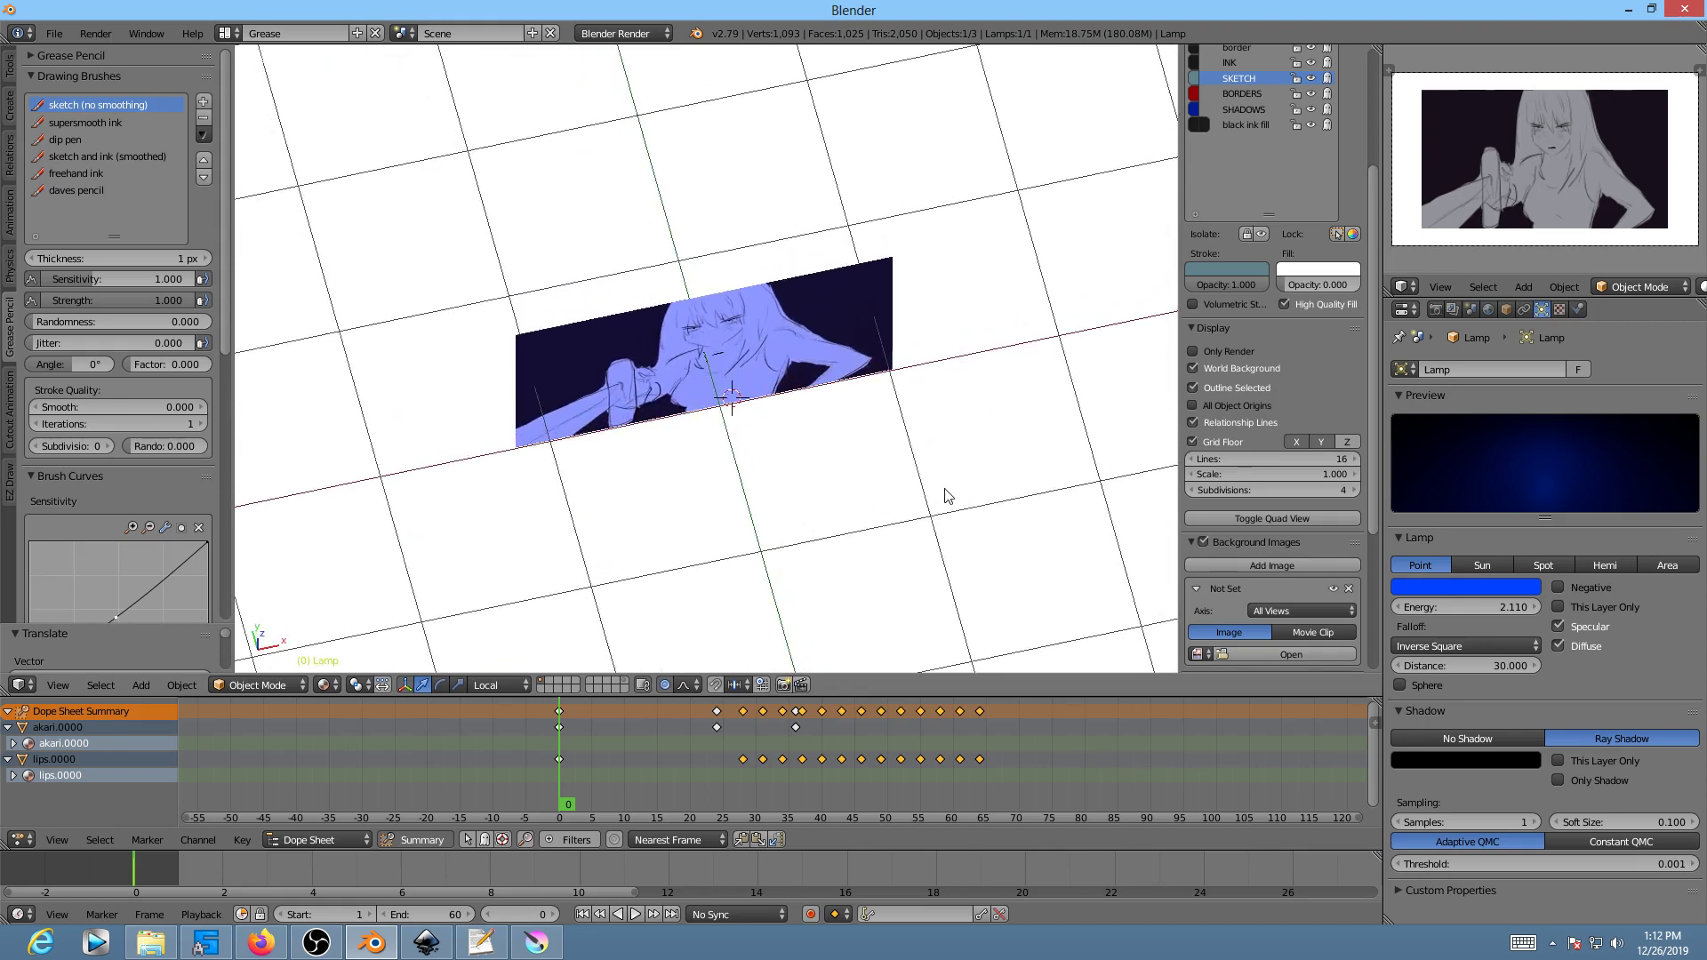
{"action": "key", "text": "g"}
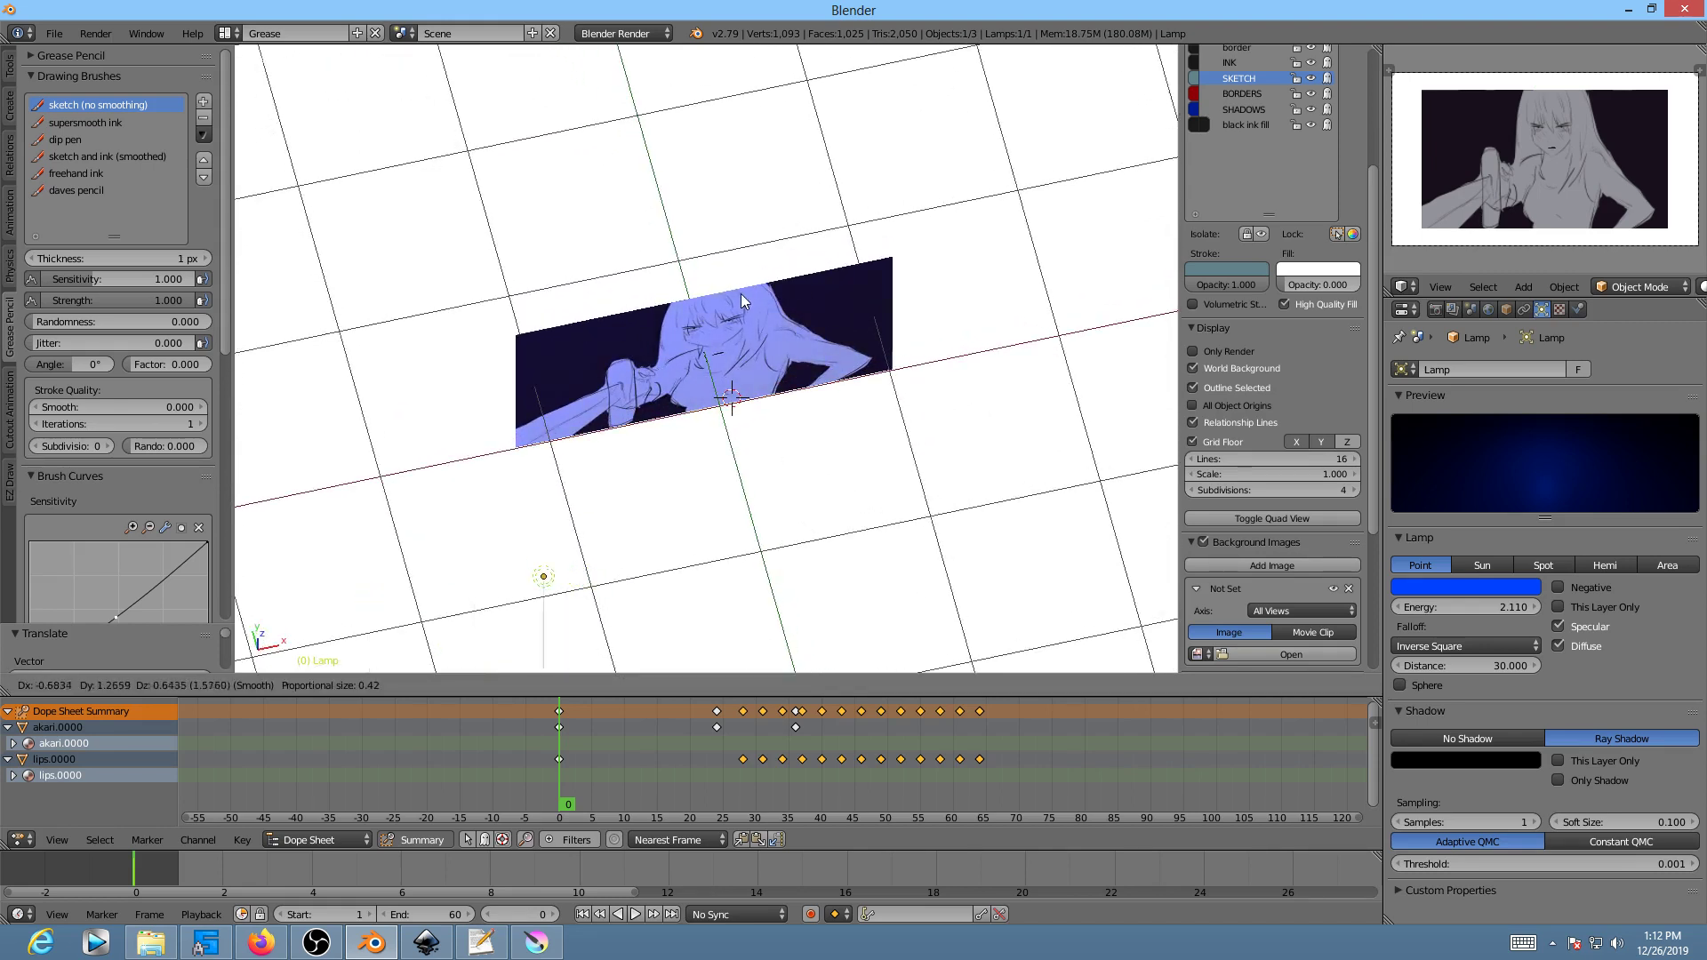
{"action": "left_click", "coordinate": [679, 308]}
{"action": "left_click_drag", "start_coordinate": [1499, 608], "coordinate": [1431, 607]}
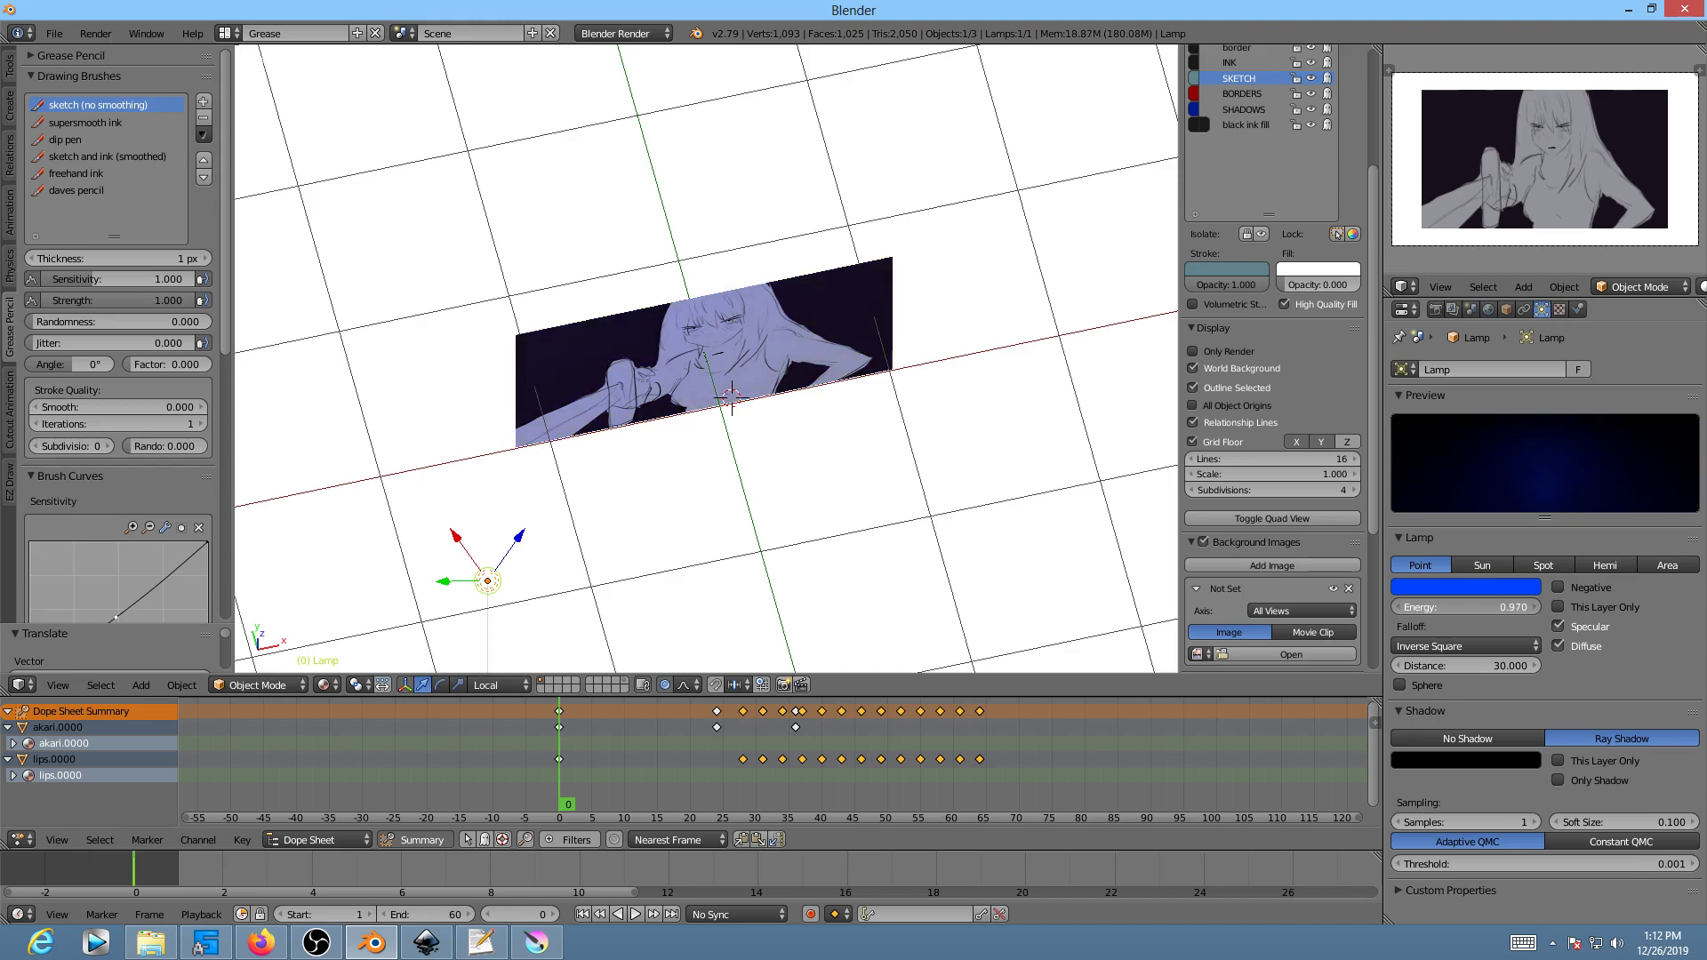
Step: Move the lamp close to the front of the character plane, just beyond its left edge
{"action": "key", "text": "KP_7"}
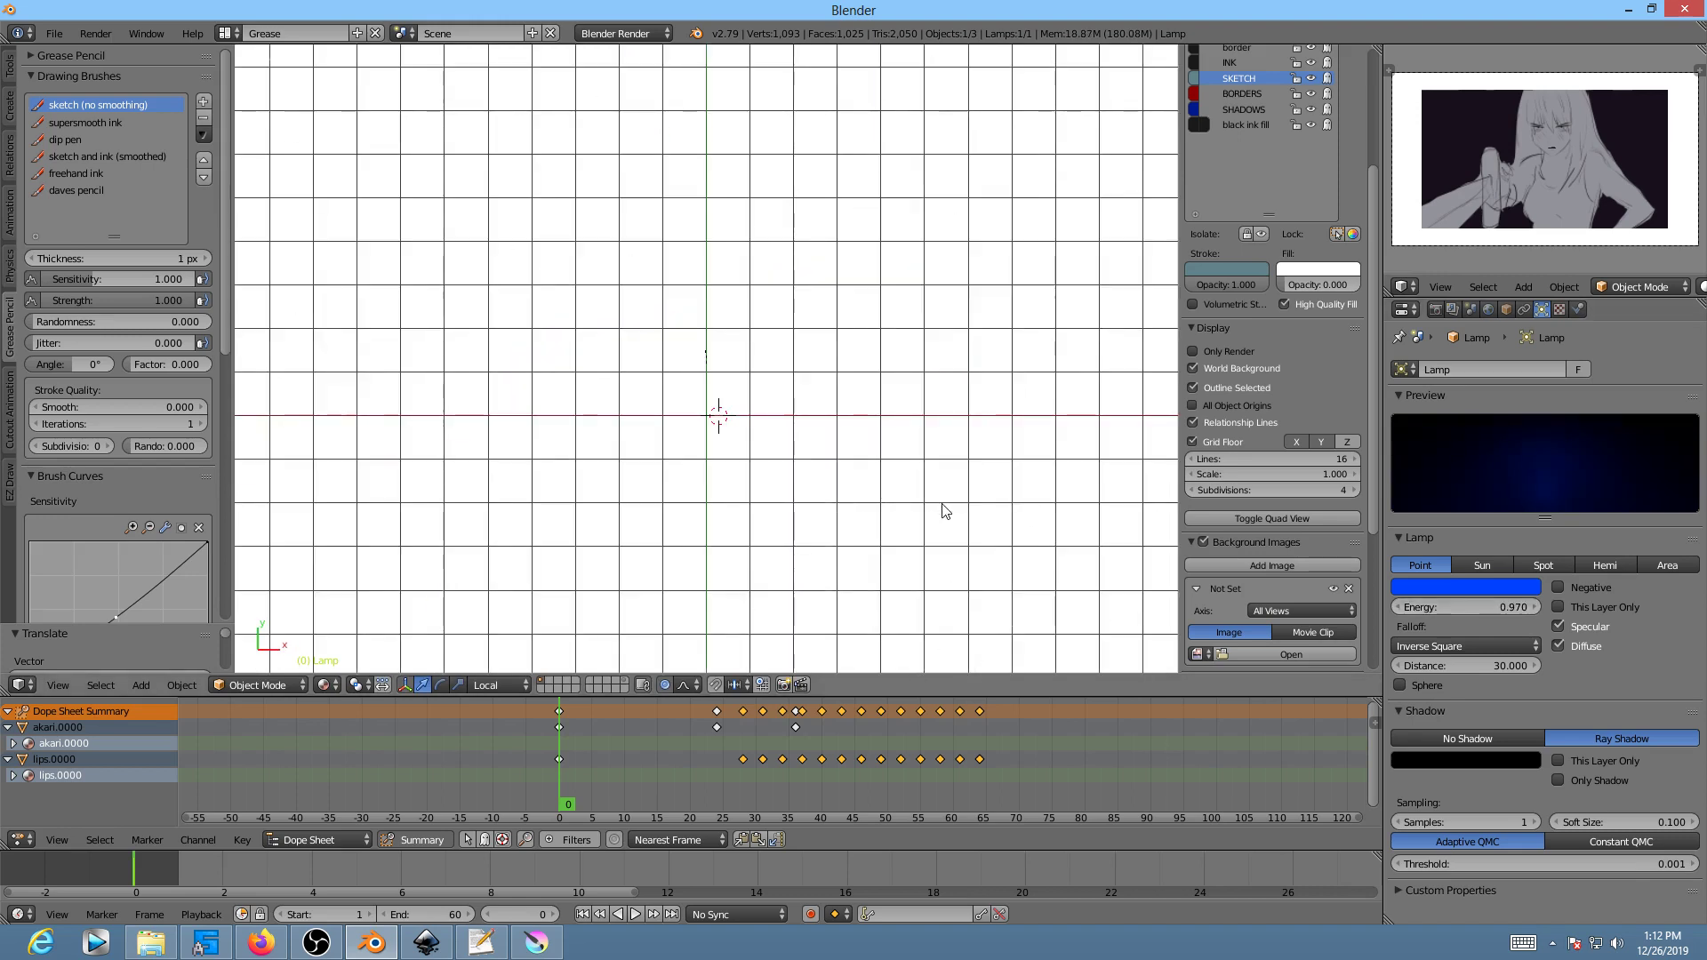
{"action": "scroll", "coordinate": [833, 467], "scroll_direction": "down", "scroll_amount": 3}
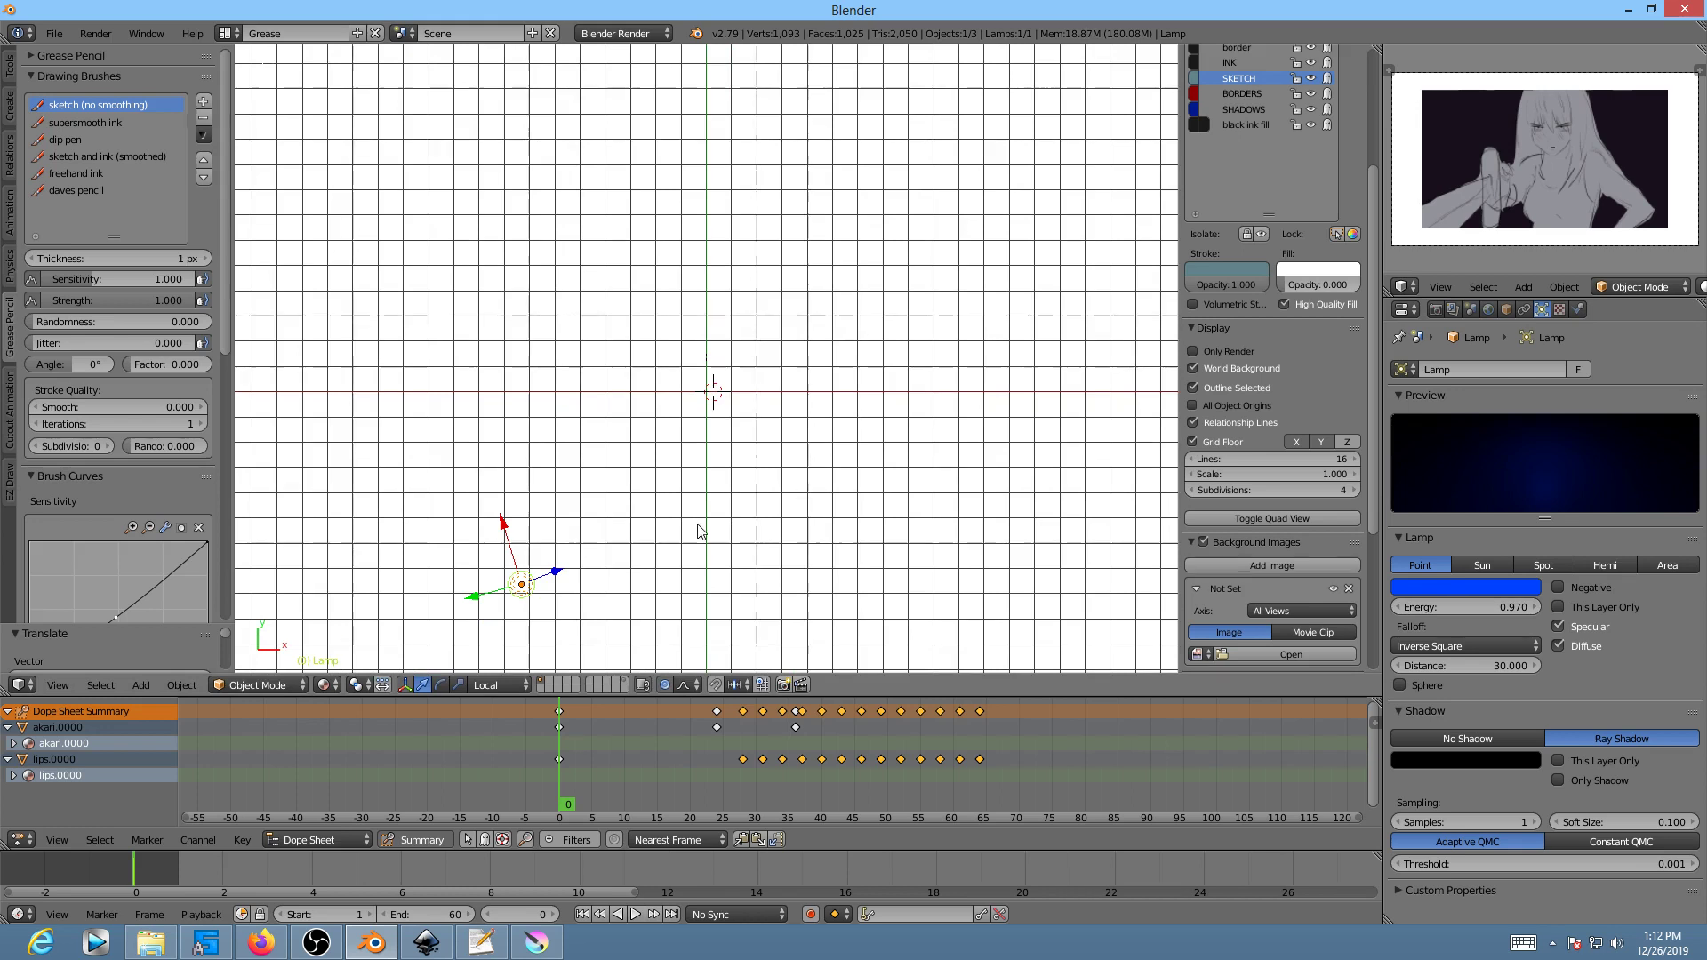
{"action": "middle_click_drag", "start_coordinate": [719, 493], "coordinate": [717, 470]}
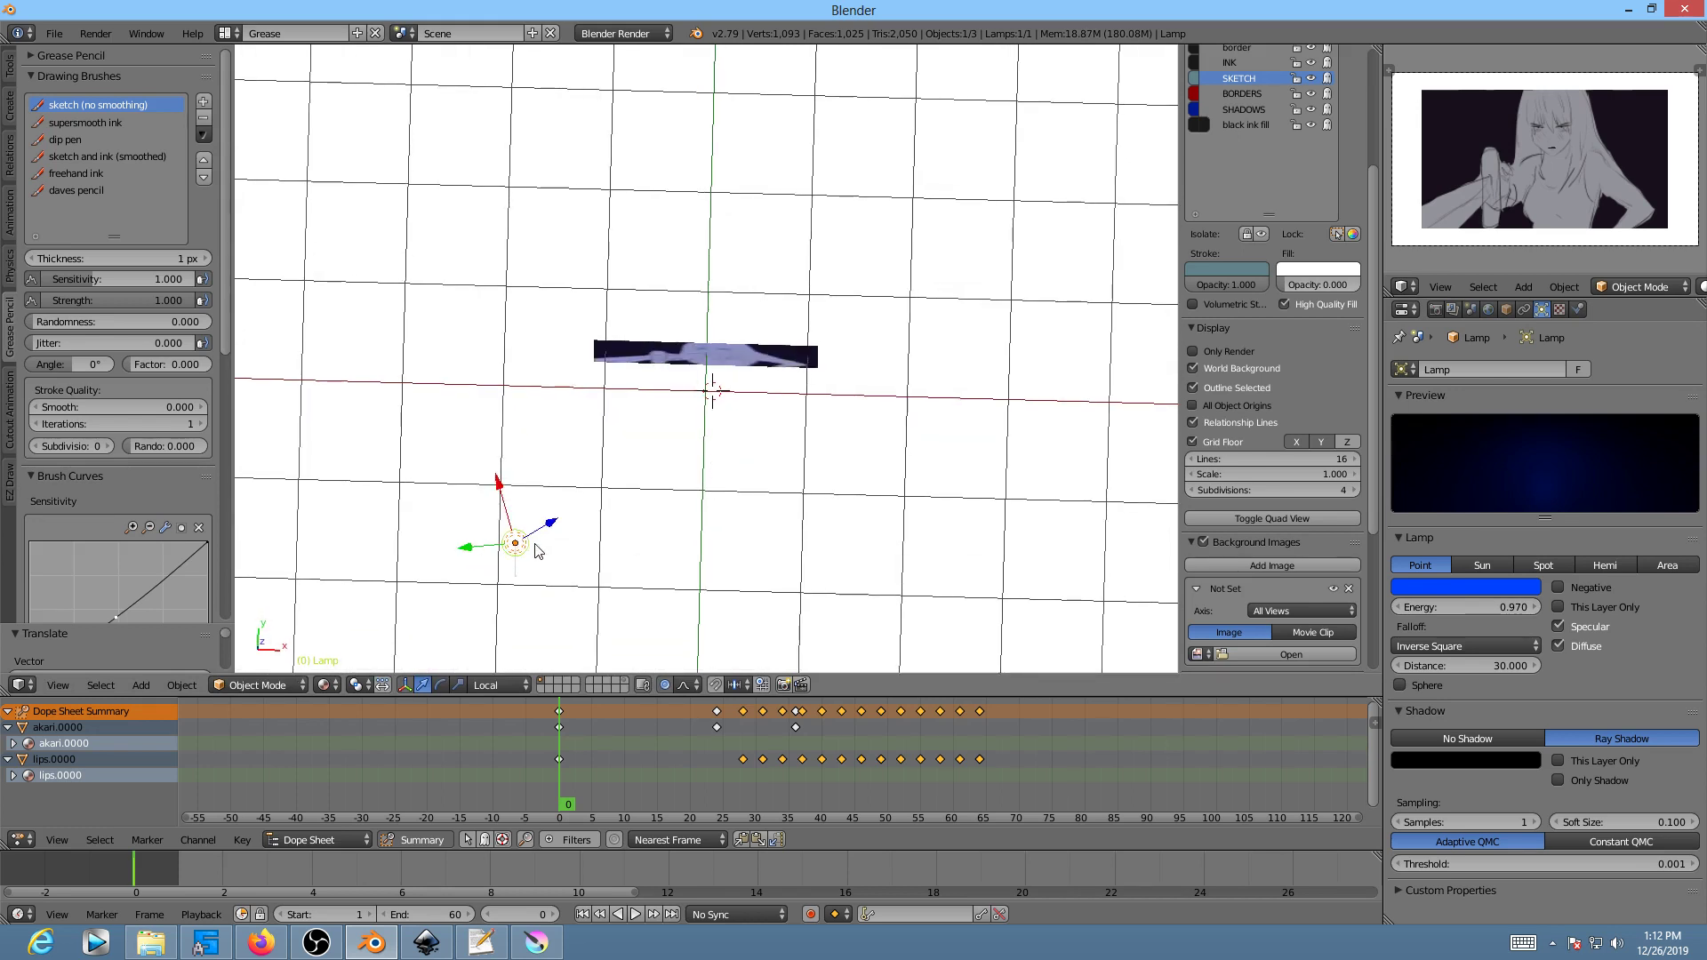
{"action": "key", "text": "g"}
{"action": "left_click", "coordinate": [591, 424]}
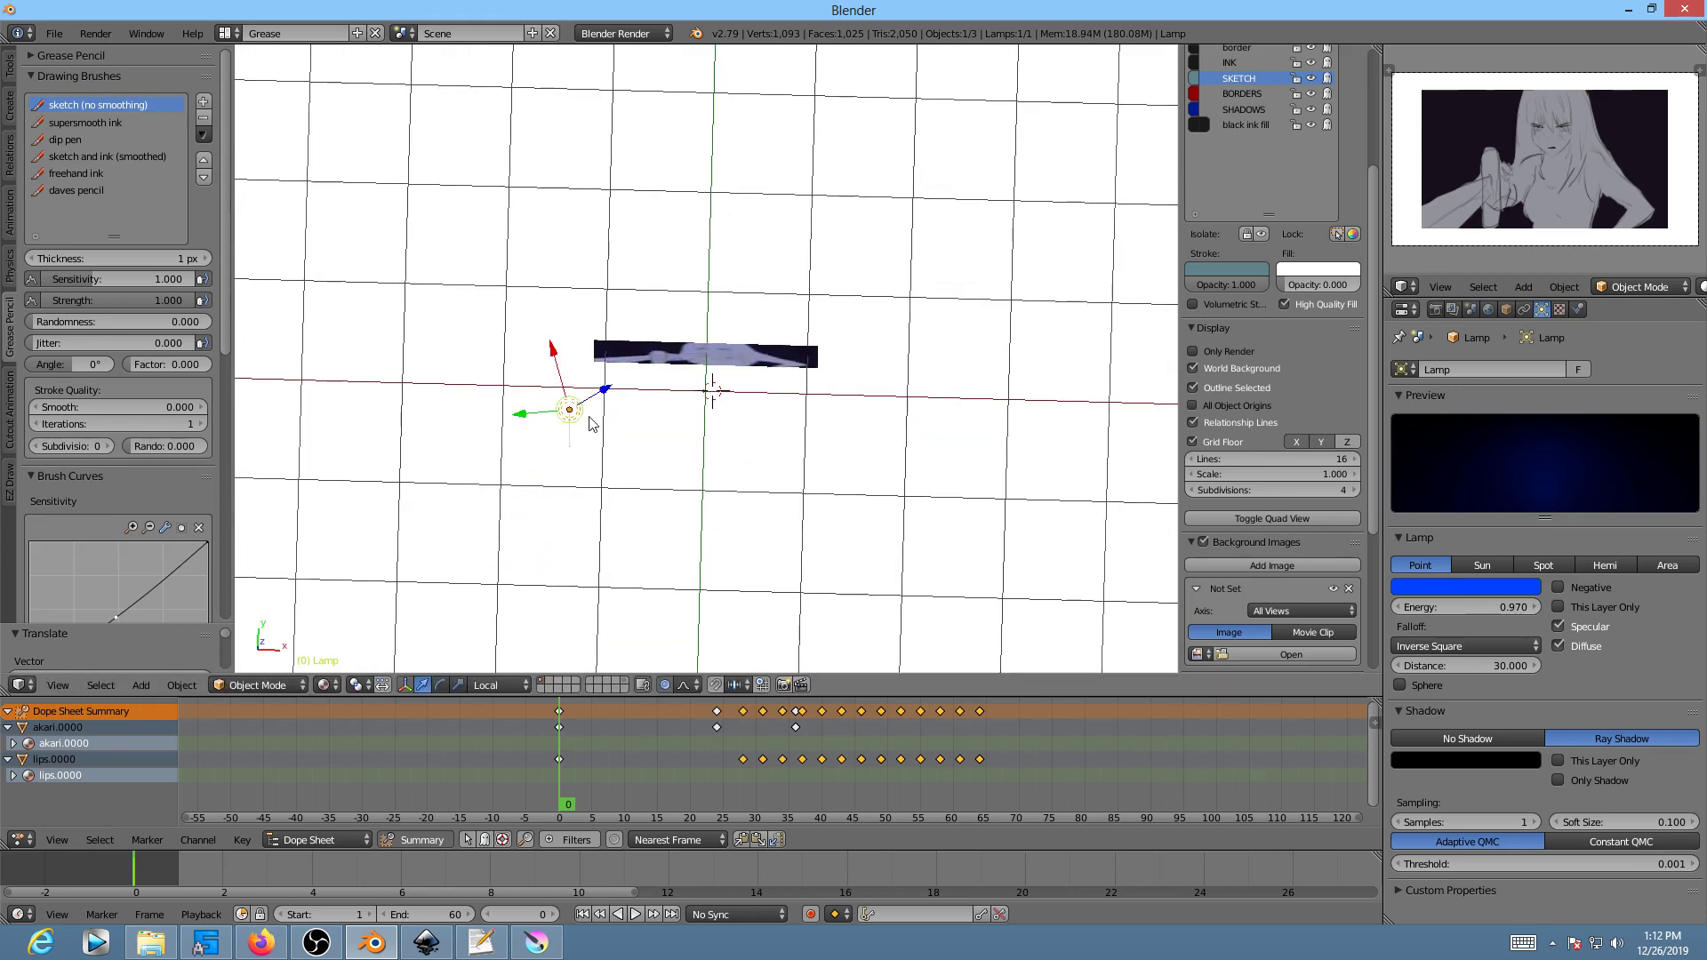
Step: From the front view, lower the lamp to the character plane's upper-left corner and darken its blue to RGB 0.000, 0.004, 0.549
{"action": "key", "text": "KP_1"}
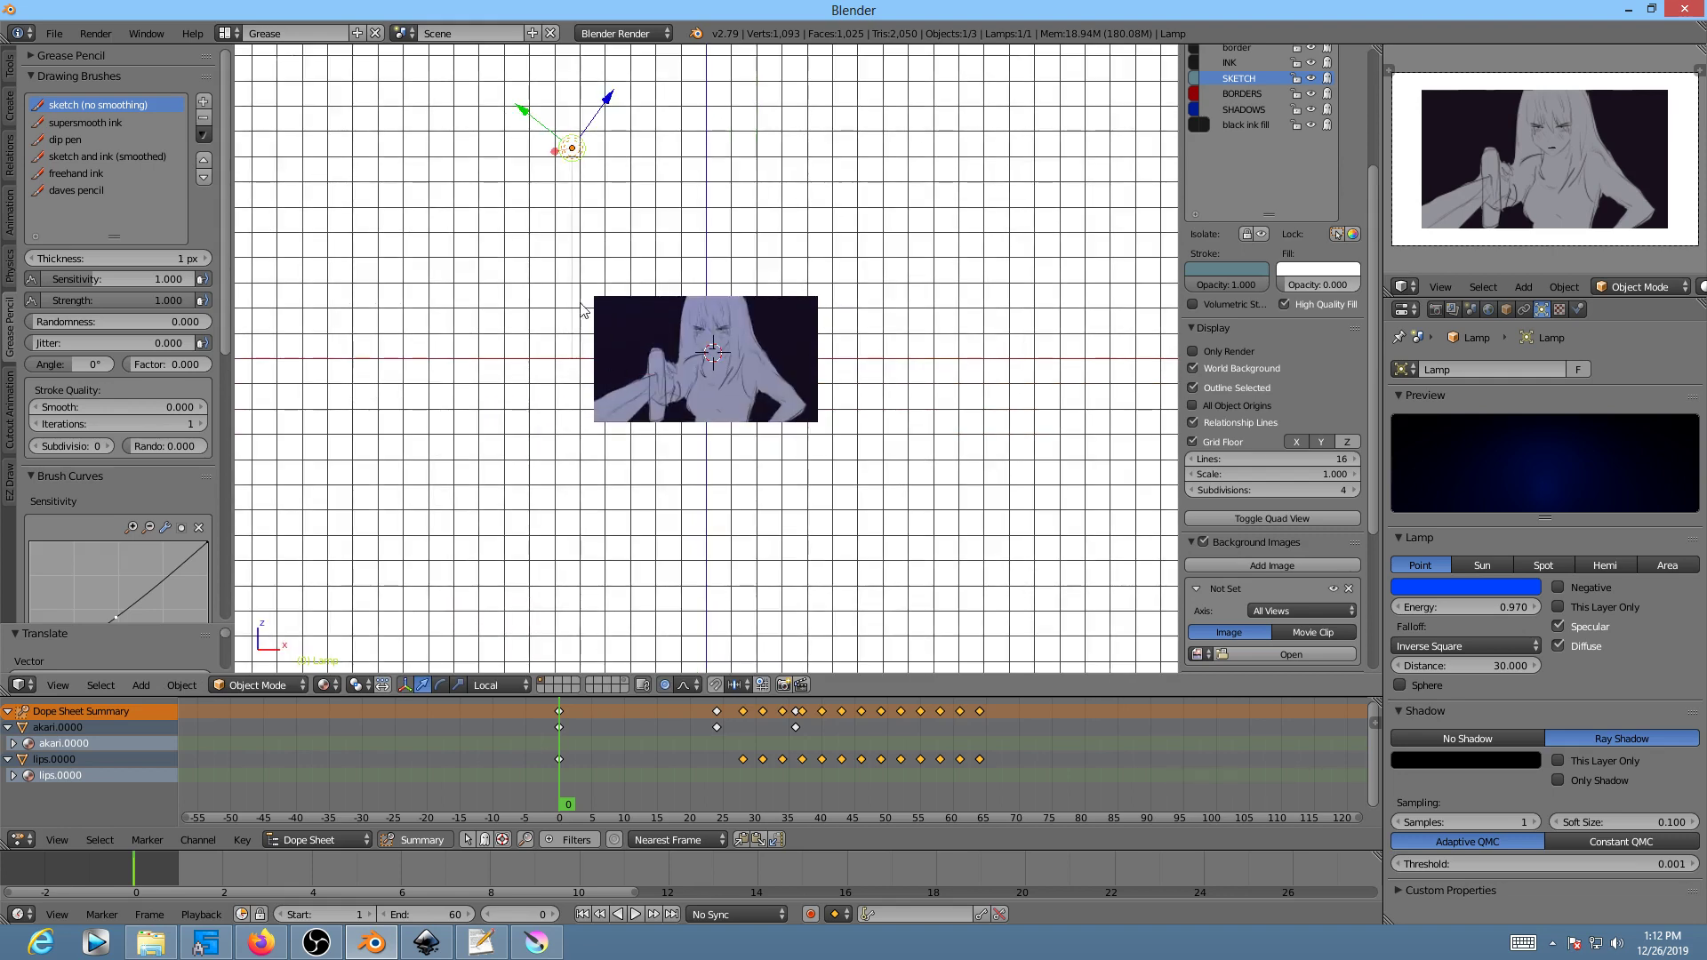
{"action": "key", "text": "g"}
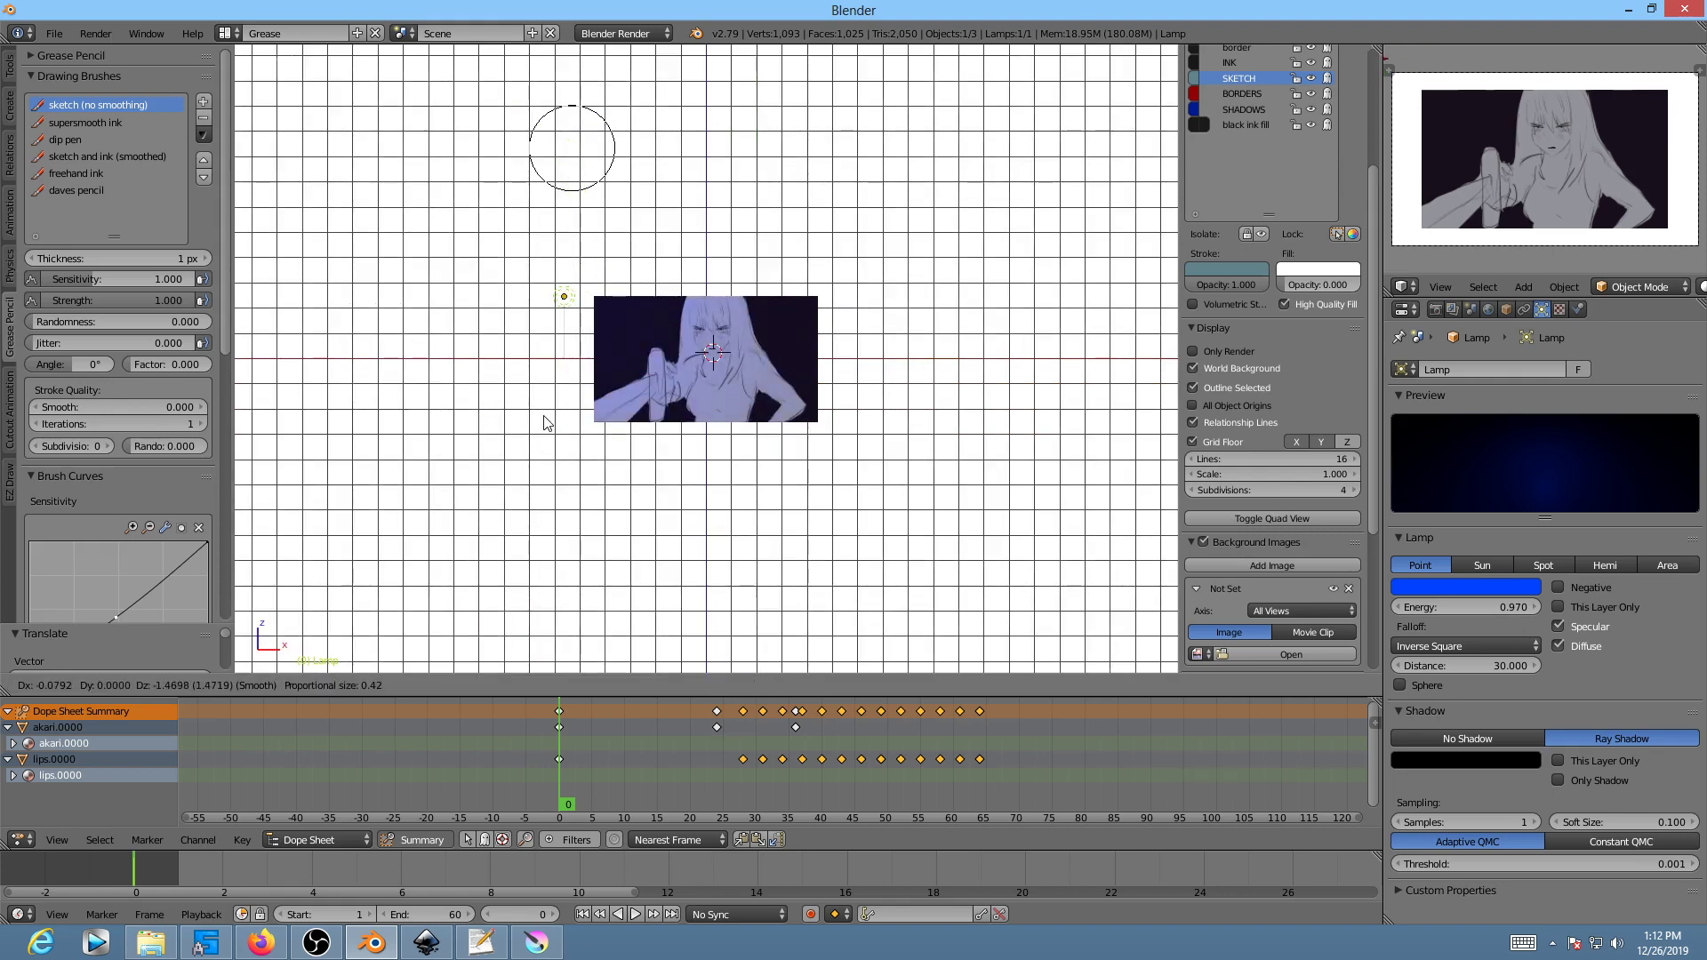
{"action": "left_click", "coordinate": [545, 420]}
{"action": "left_click", "coordinate": [1467, 592]}
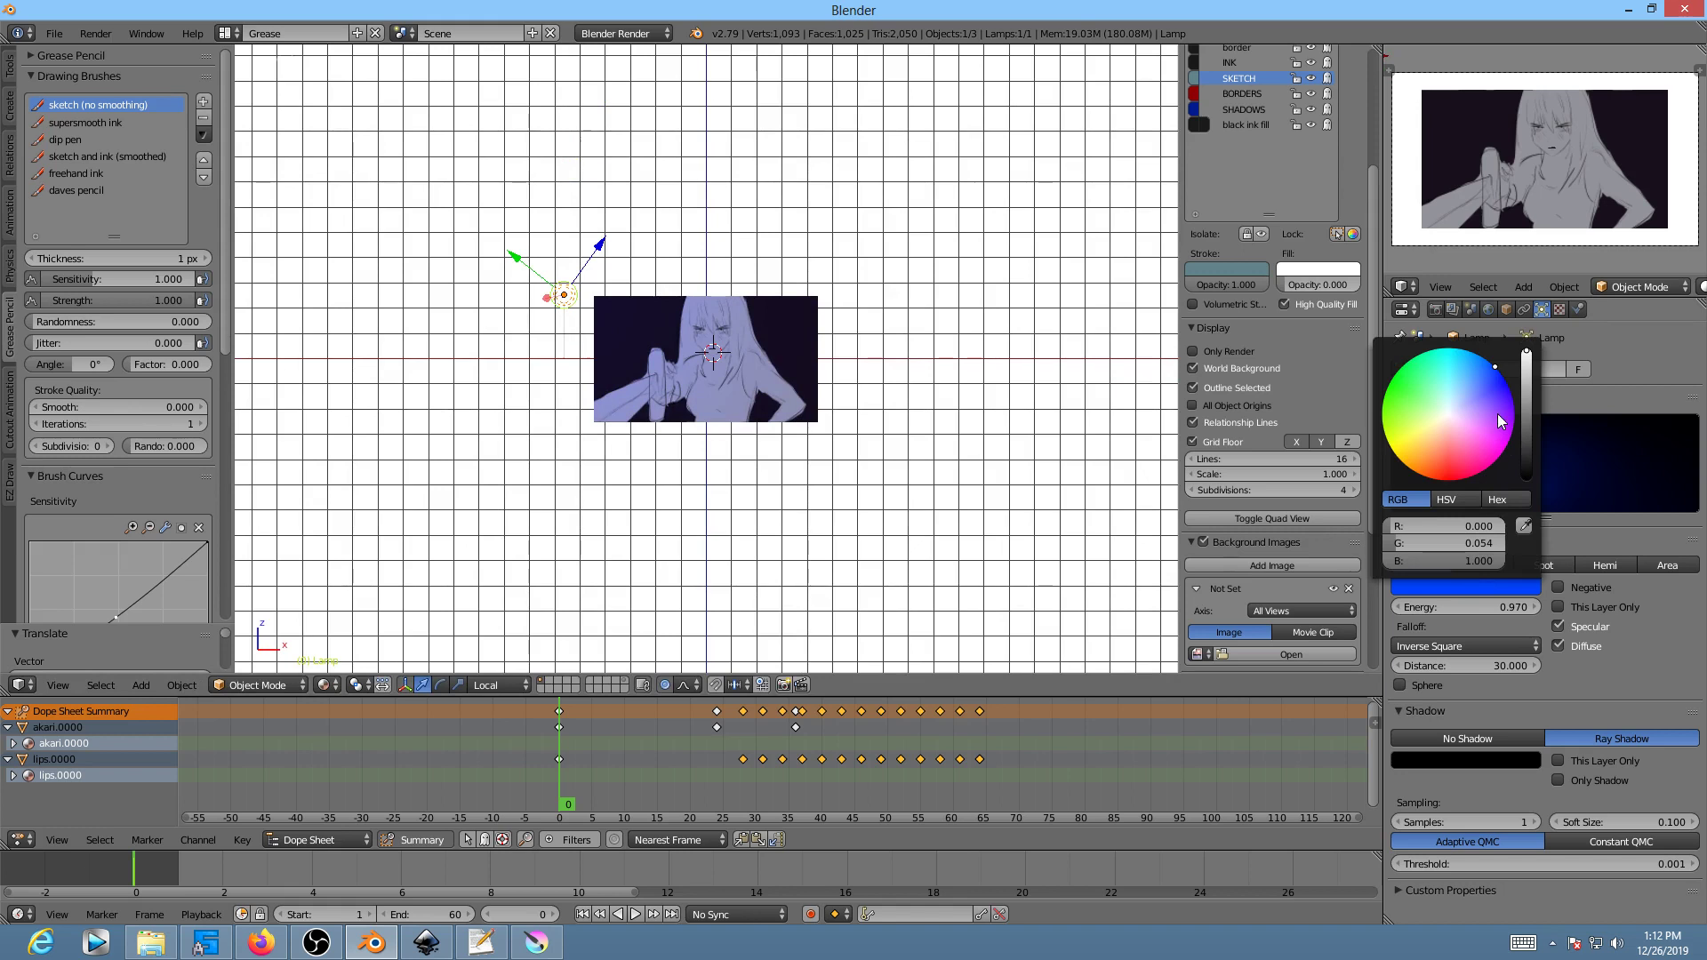
{"action": "scroll", "coordinate": [1489, 543], "scroll_direction": "down", "scroll_amount": 5}
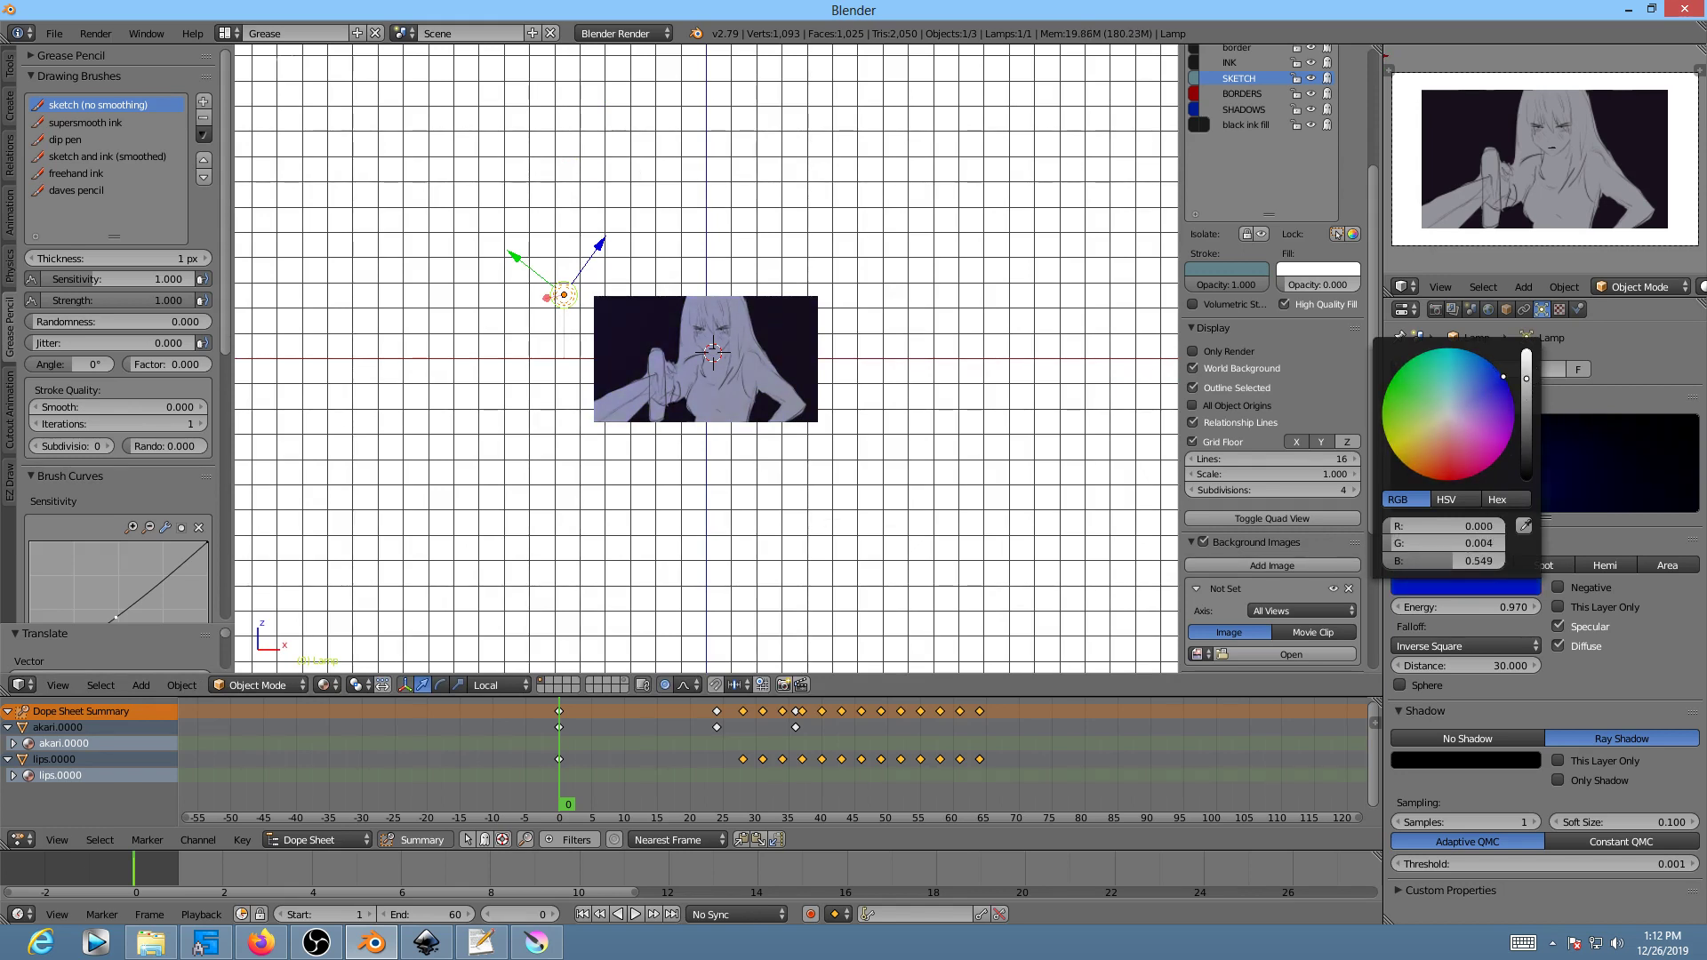
{"action": "scroll", "coordinate": [690, 329], "scroll_direction": "up", "scroll_amount": 4}
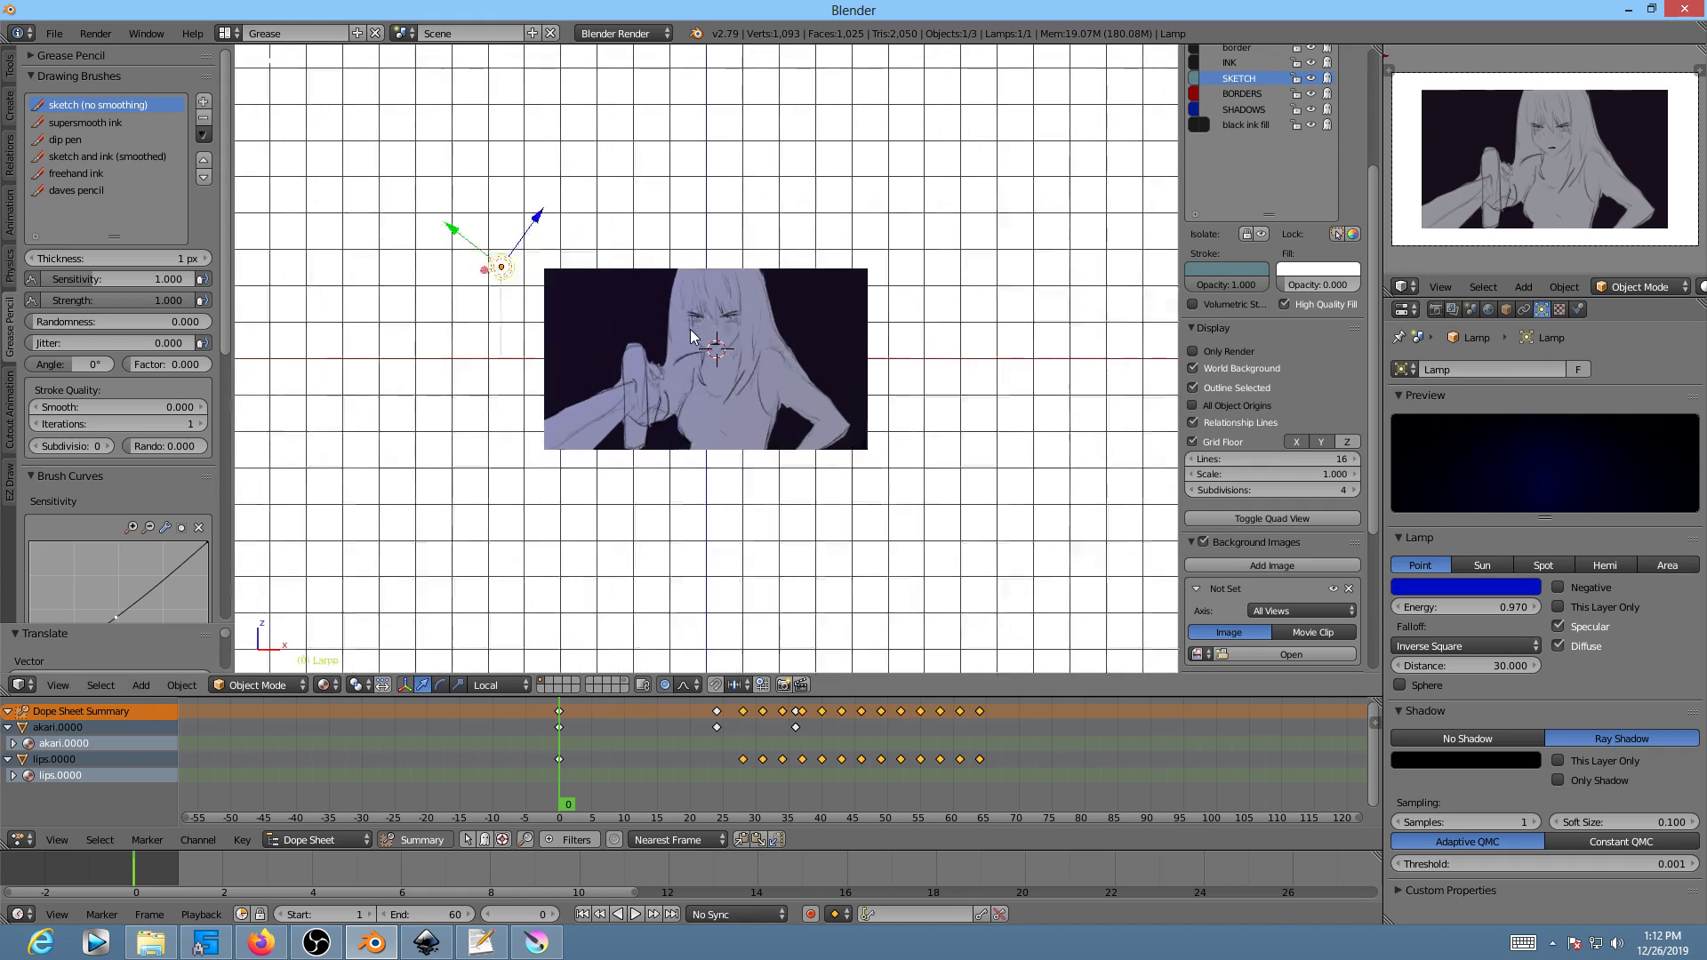
Step: Duplicate the lamp to a spot beyond the plane's lower-right corner and colour the copy orange
{"action": "middle_click_drag", "start_coordinate": [709, 356], "coordinate": [743, 391], "text": "shift"}
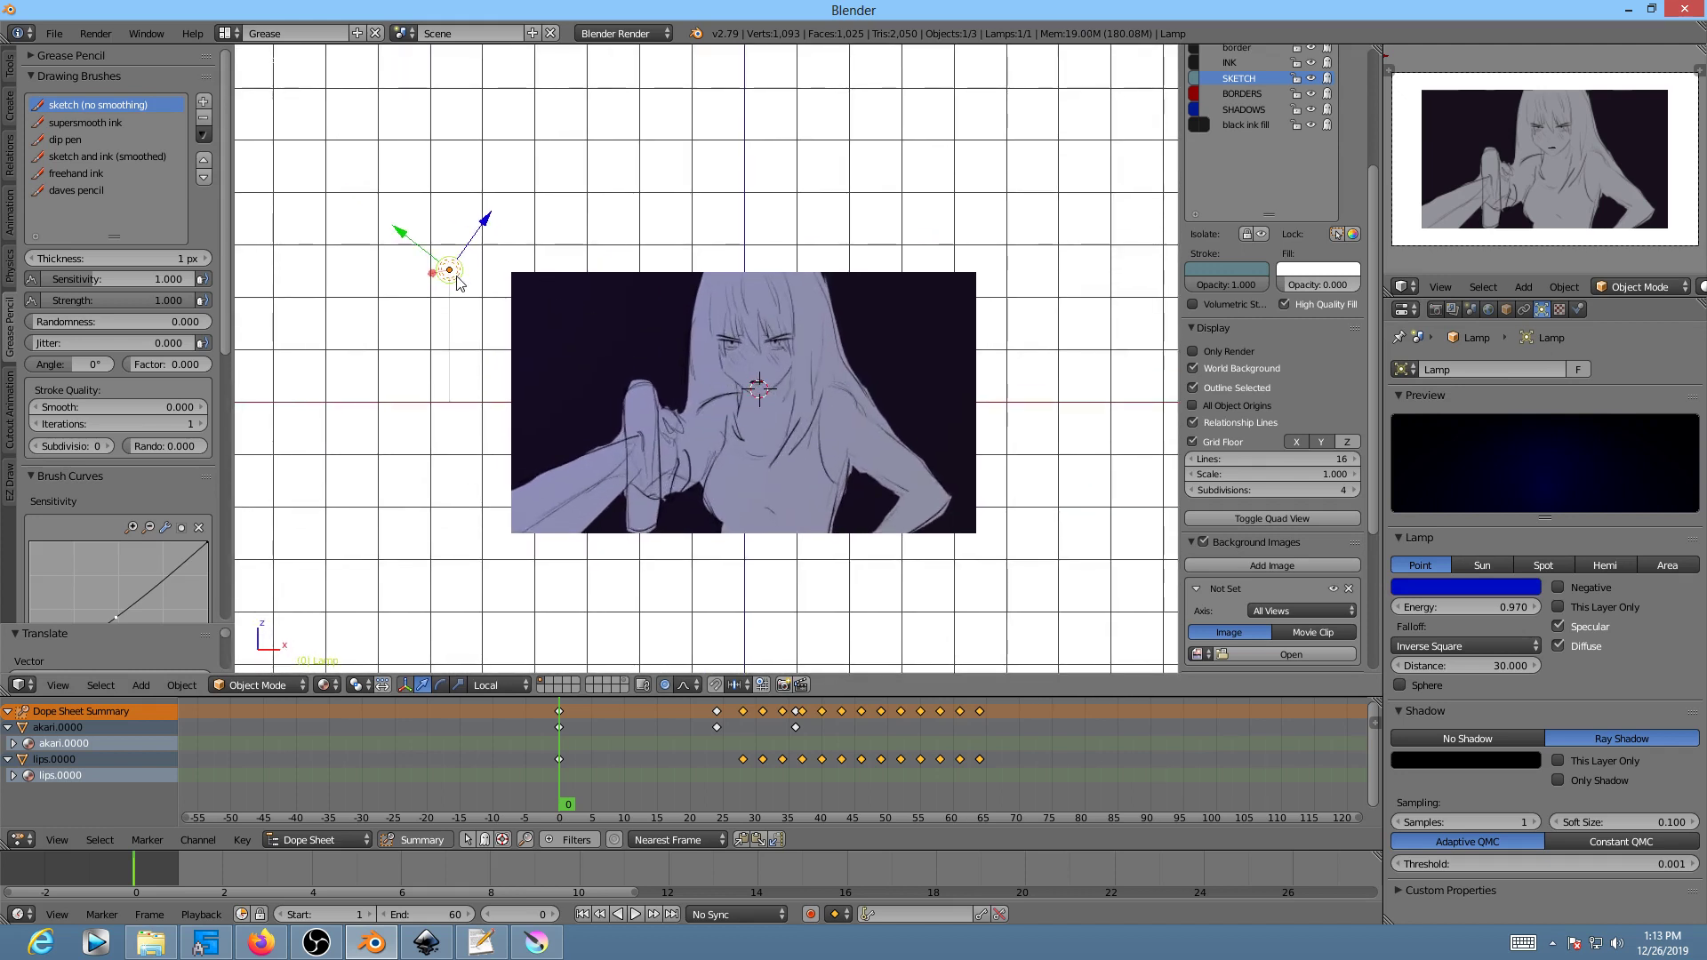
{"action": "key", "text": "shift+d"}
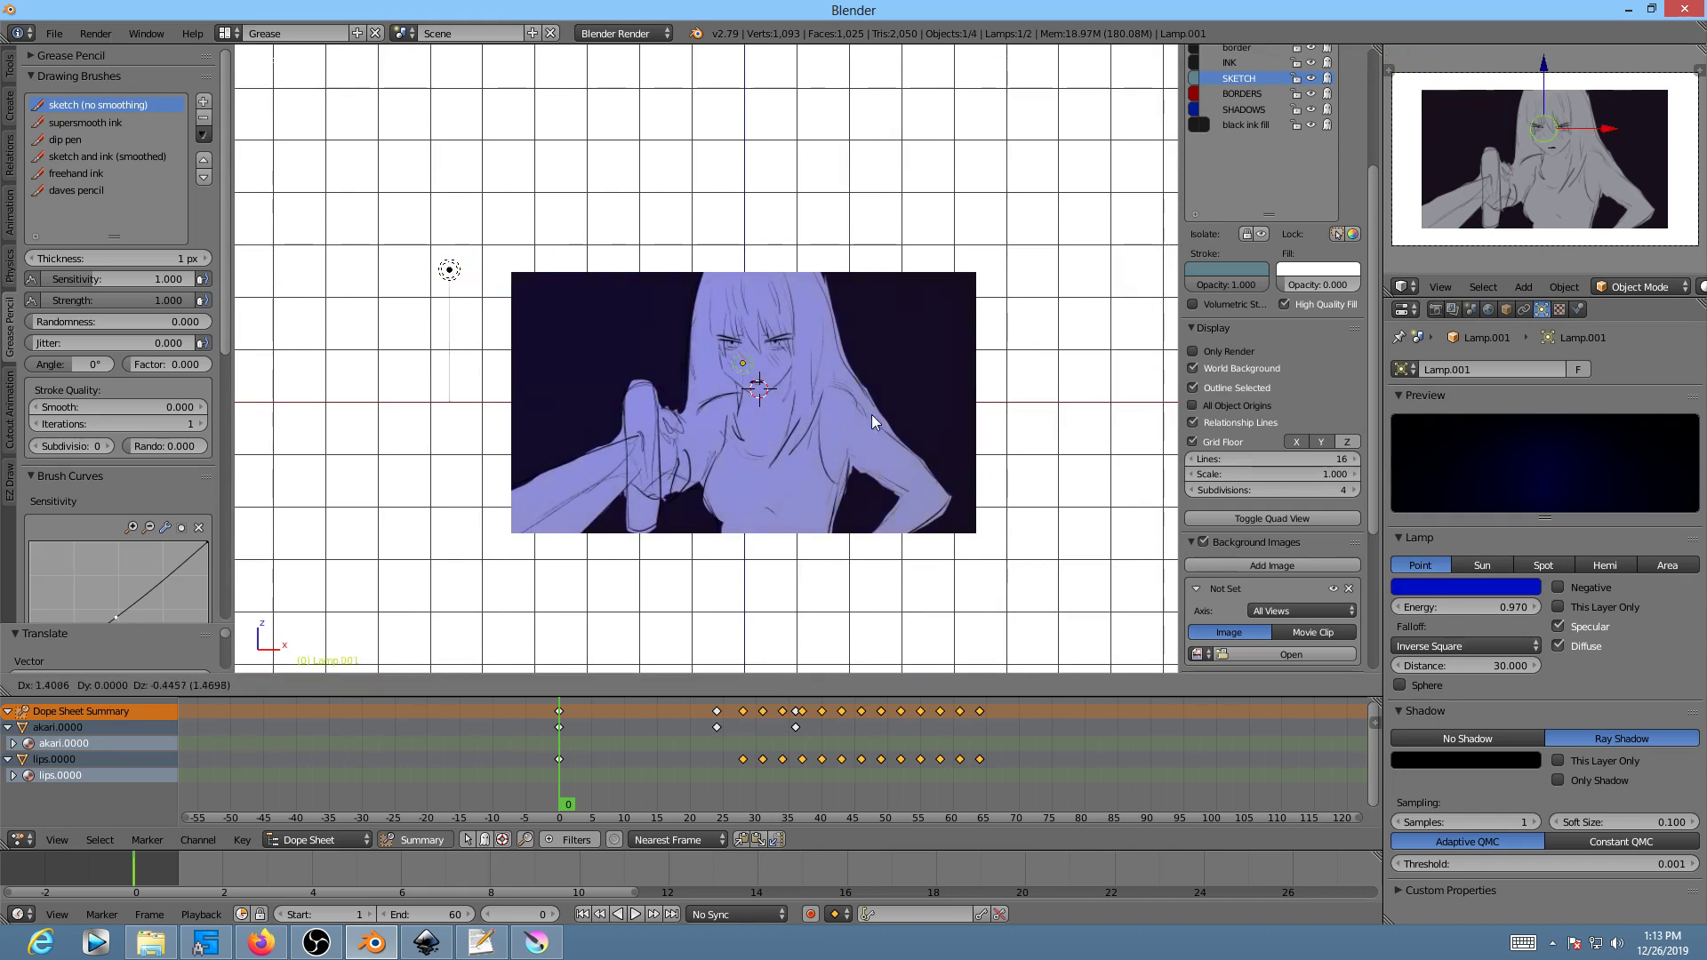
{"action": "left_click", "coordinate": [1063, 499]}
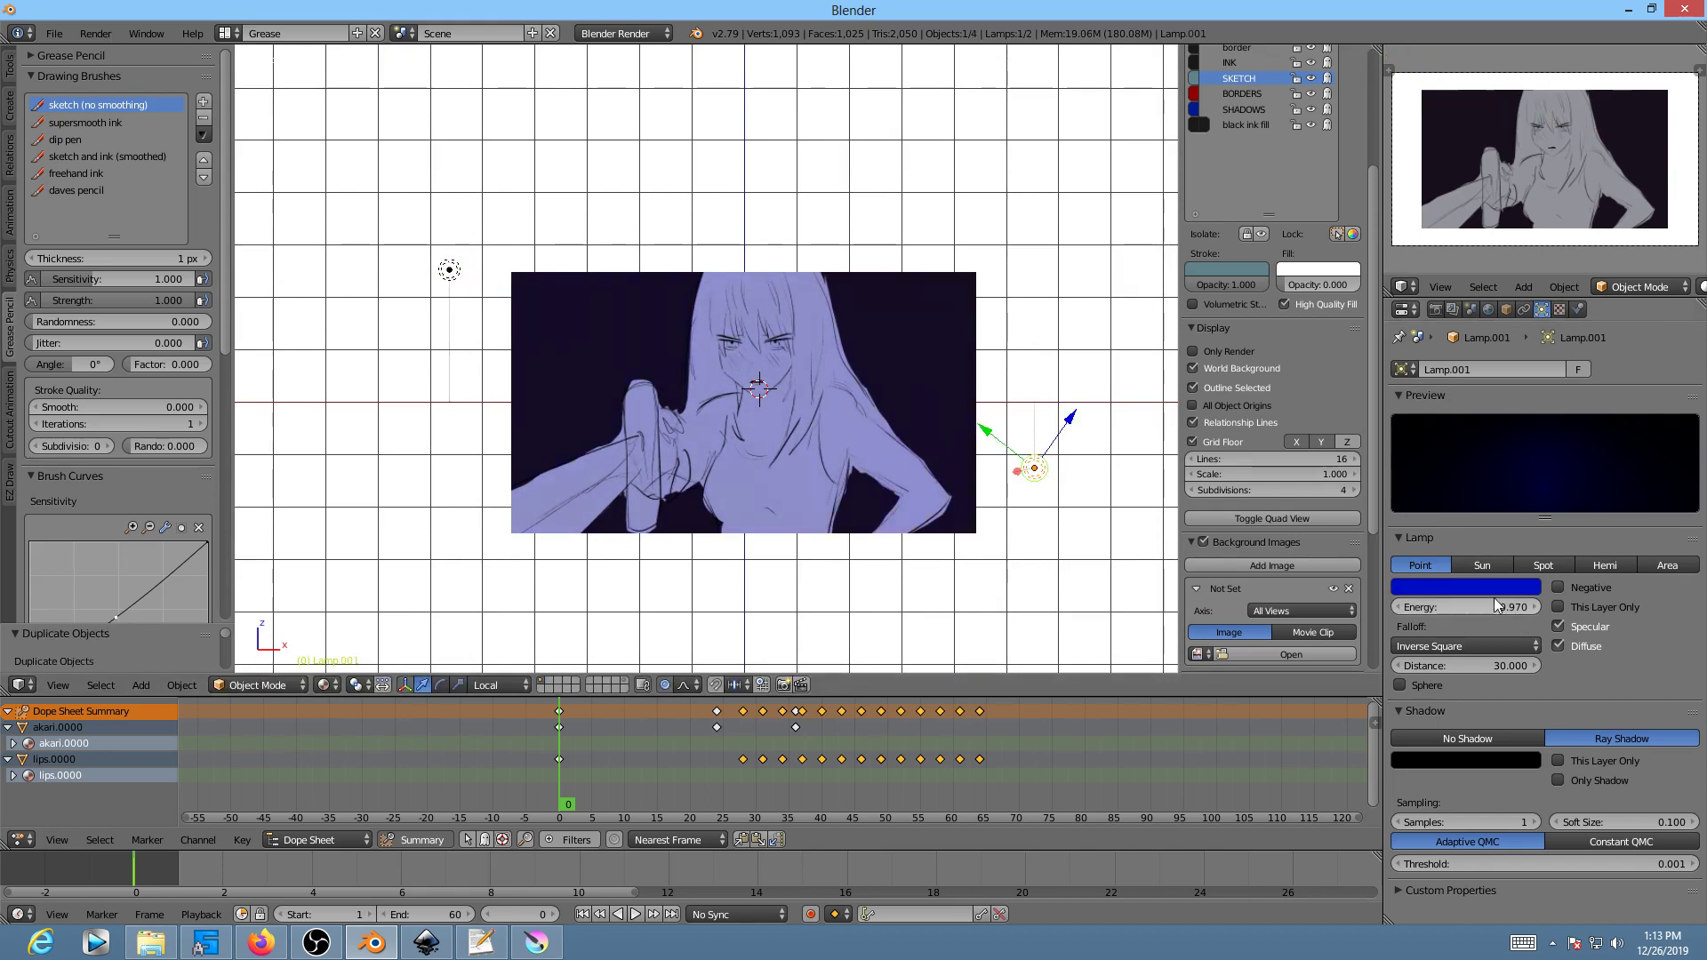
{"action": "left_click", "coordinate": [1465, 587]}
{"action": "left_click", "coordinate": [1449, 407]}
{"action": "left_click_drag", "start_coordinate": [1449, 407], "coordinate": [1403, 463]}
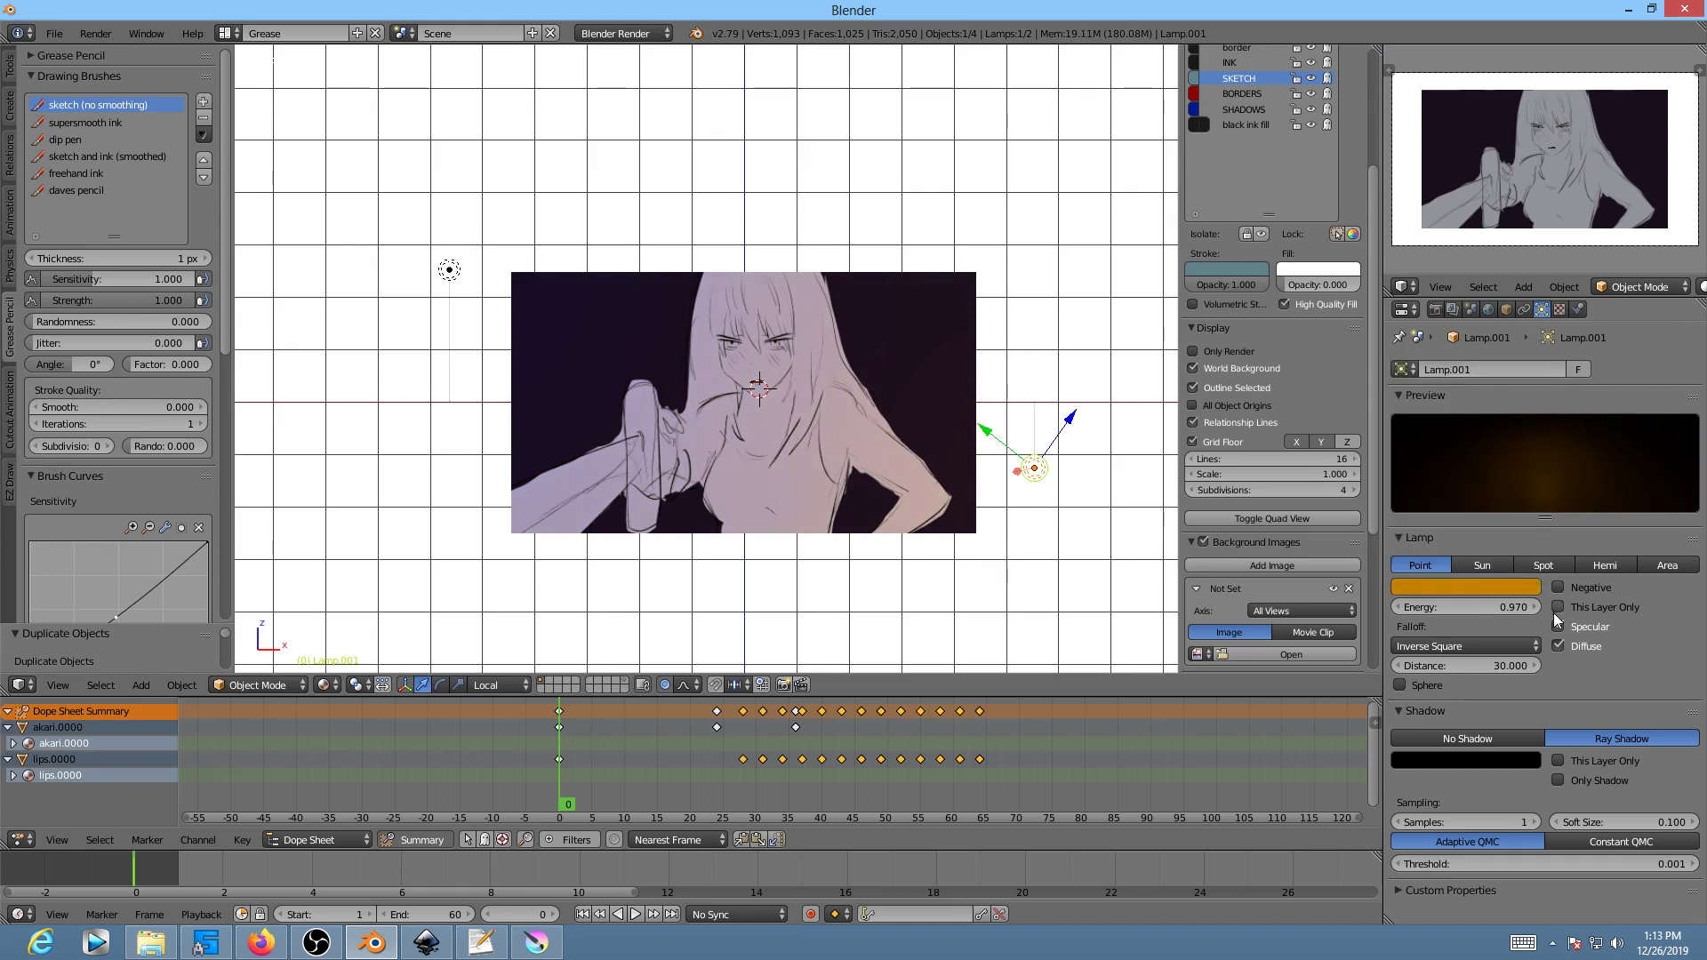
Step: Examine the blue and orange lighting on the character plane, selecting the plane and looking through the camera
{"action": "scroll", "coordinate": [836, 432], "scroll_direction": "up", "scroll_amount": 4}
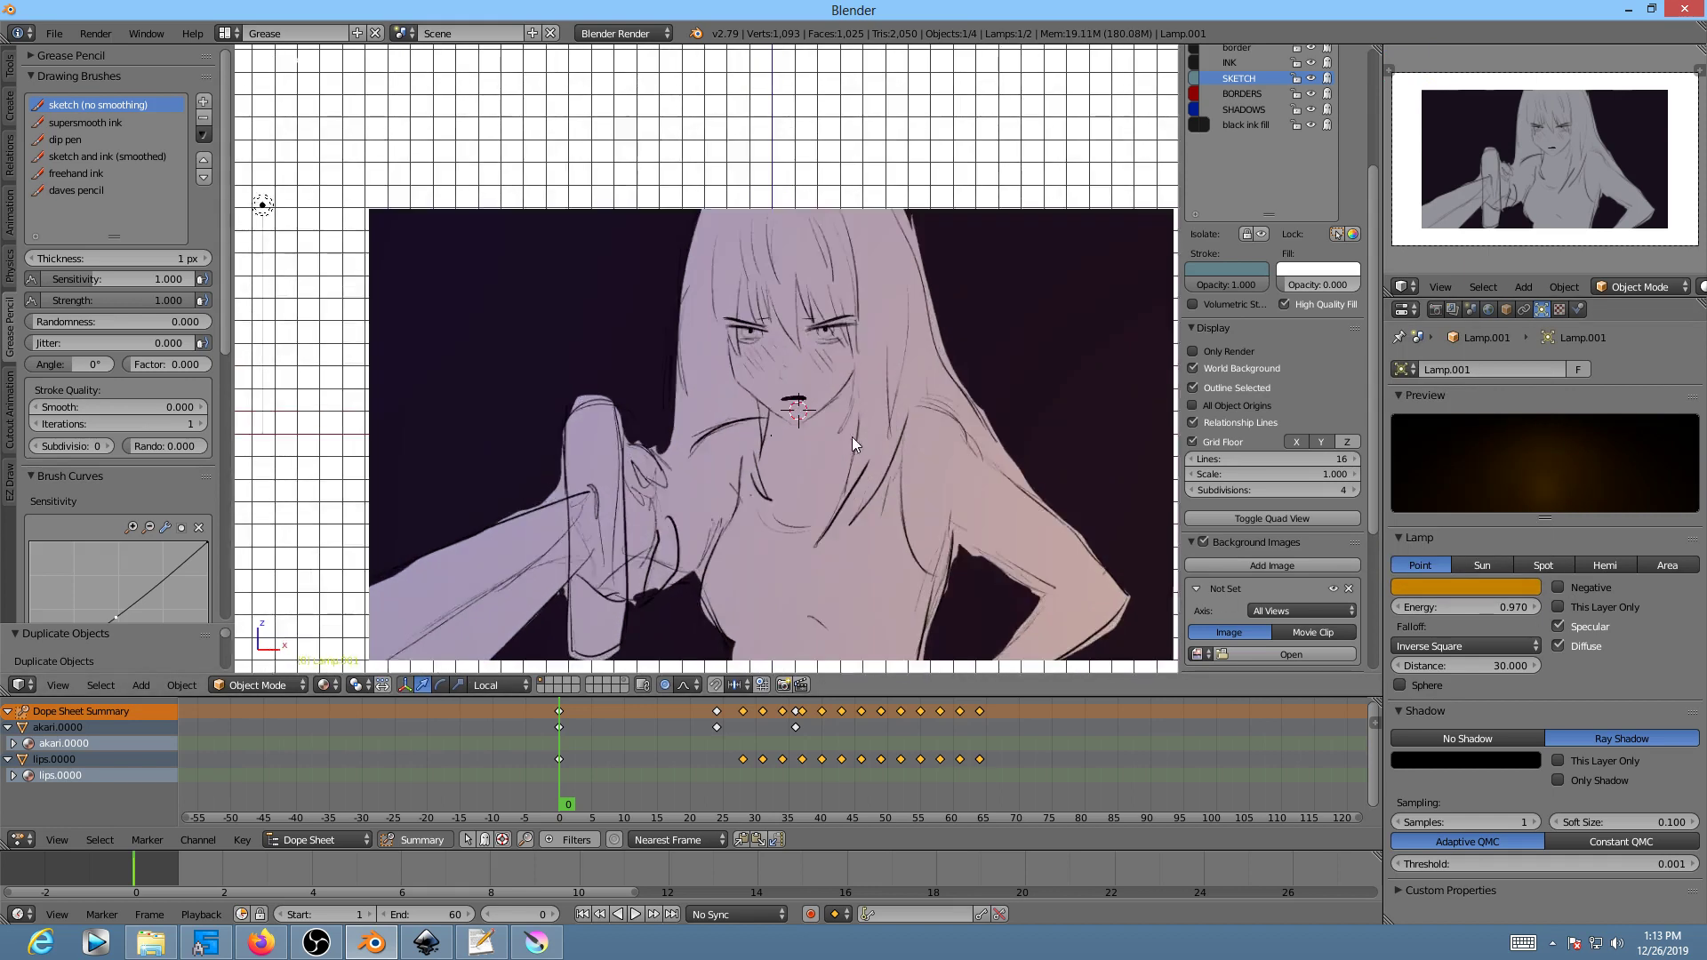
{"action": "middle_click_drag", "start_coordinate": [950, 389], "coordinate": [903, 454]}
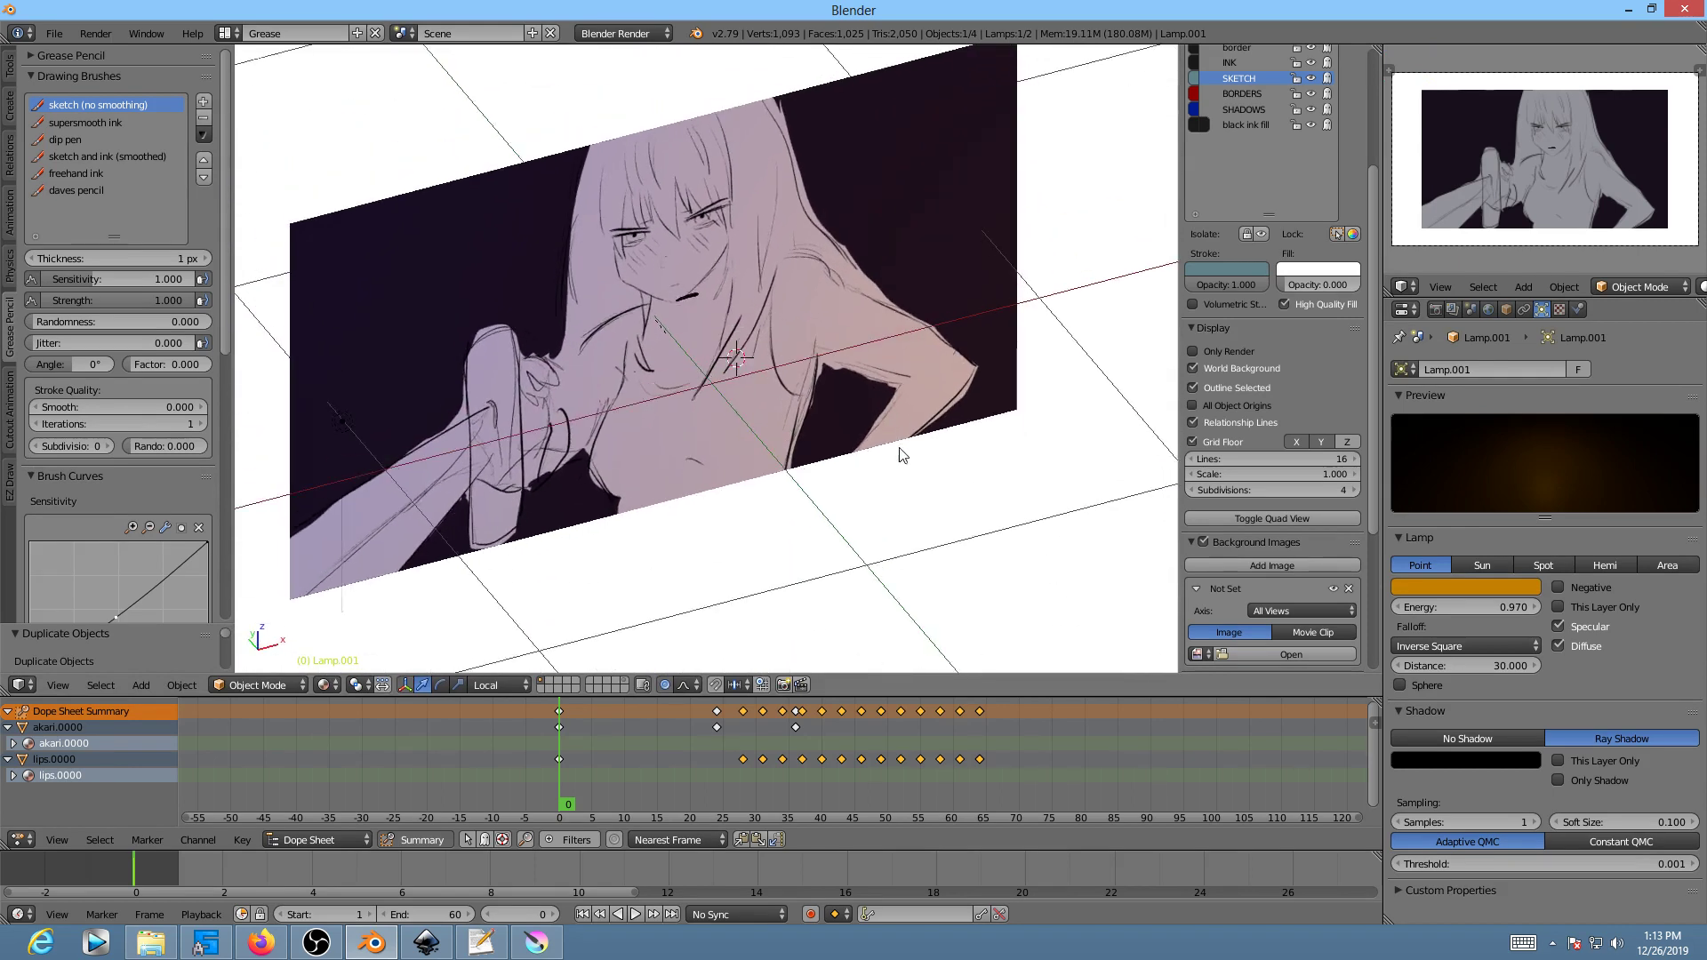
{"action": "right_click", "coordinate": [711, 280]}
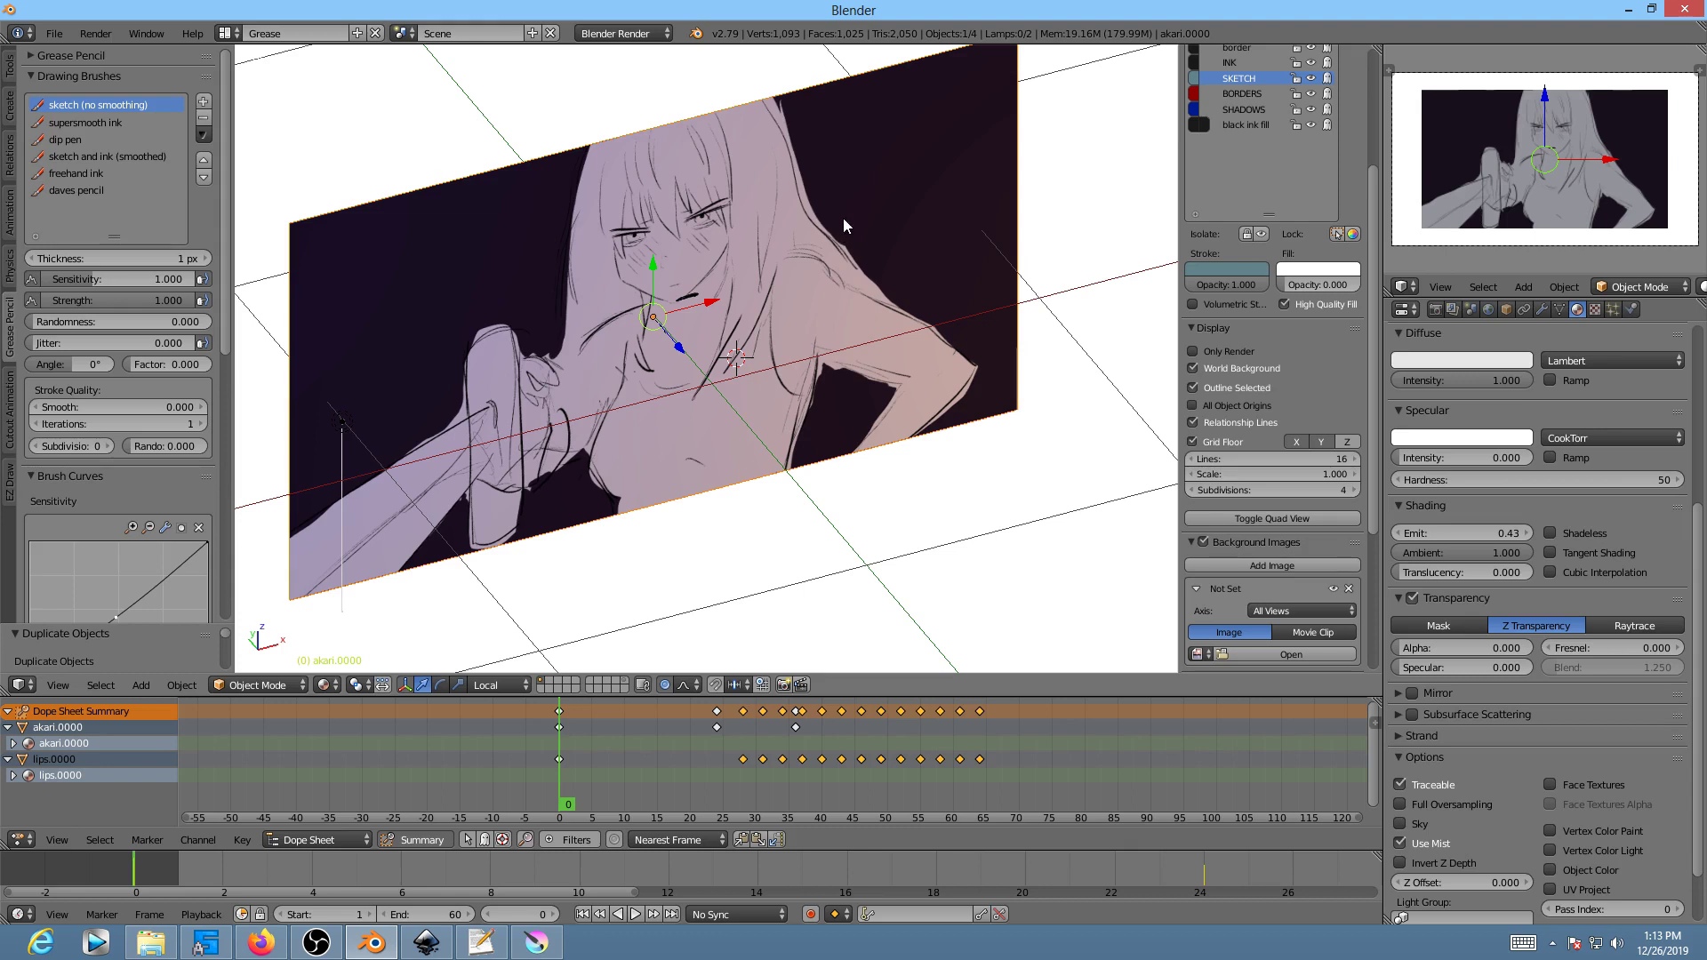
{"action": "left_click_drag", "start_coordinate": [590, 777], "coordinate": [476, 795]}
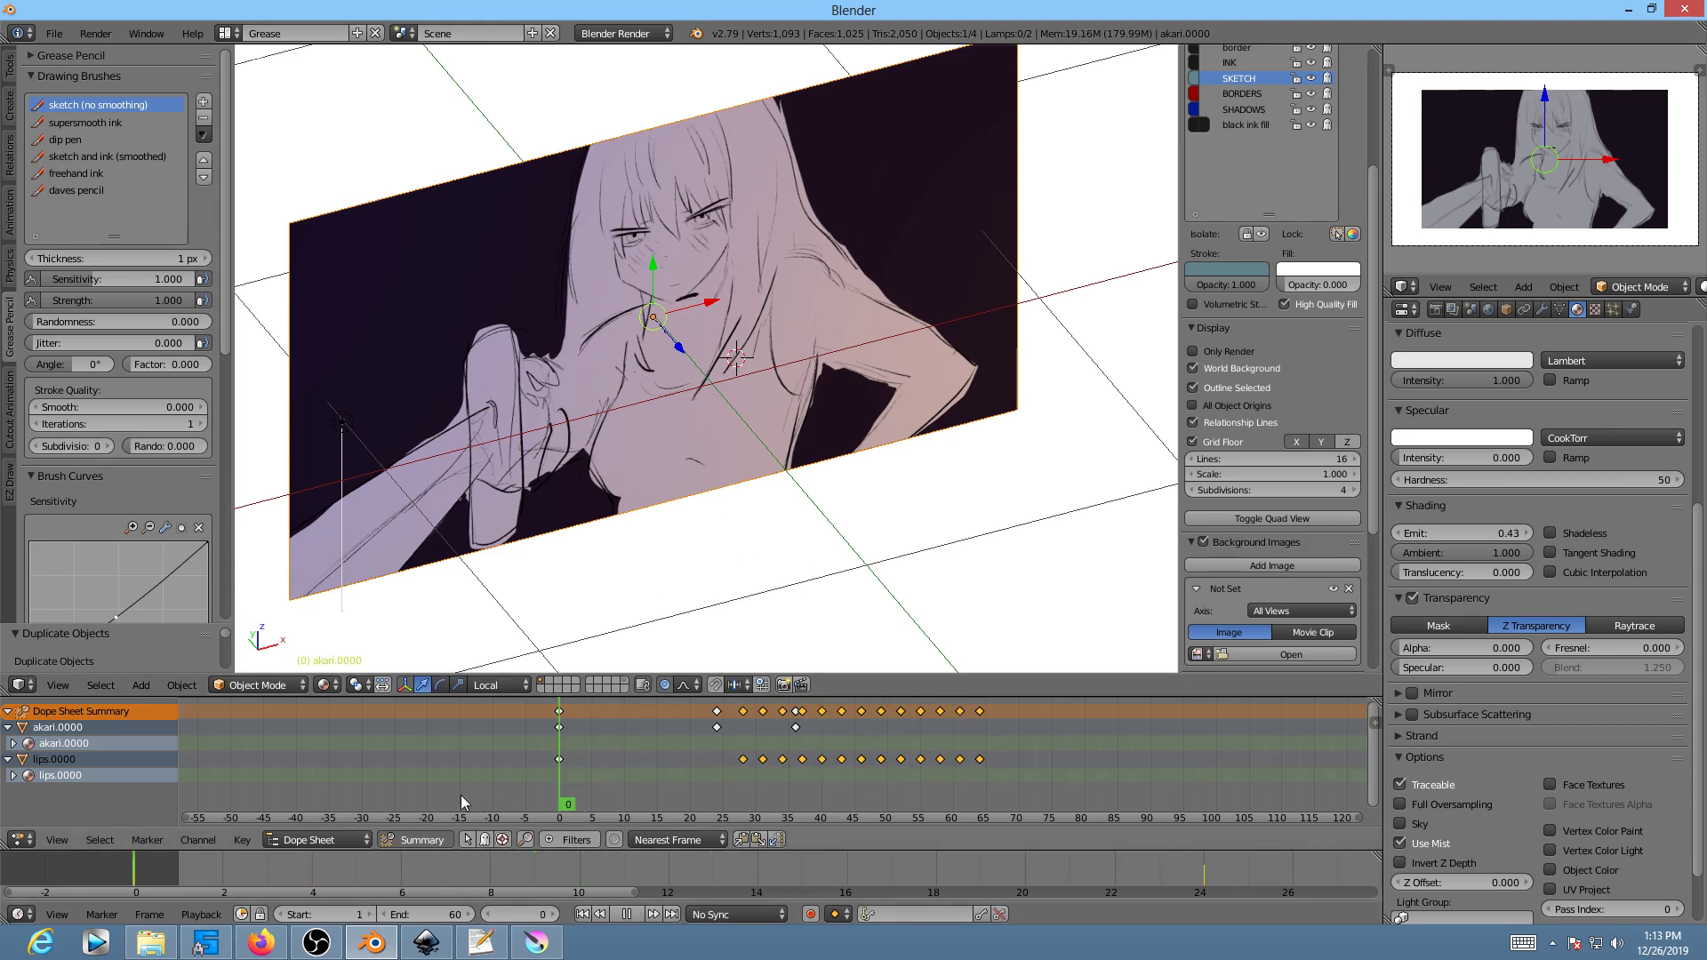
{"action": "key", "text": "KP_0"}
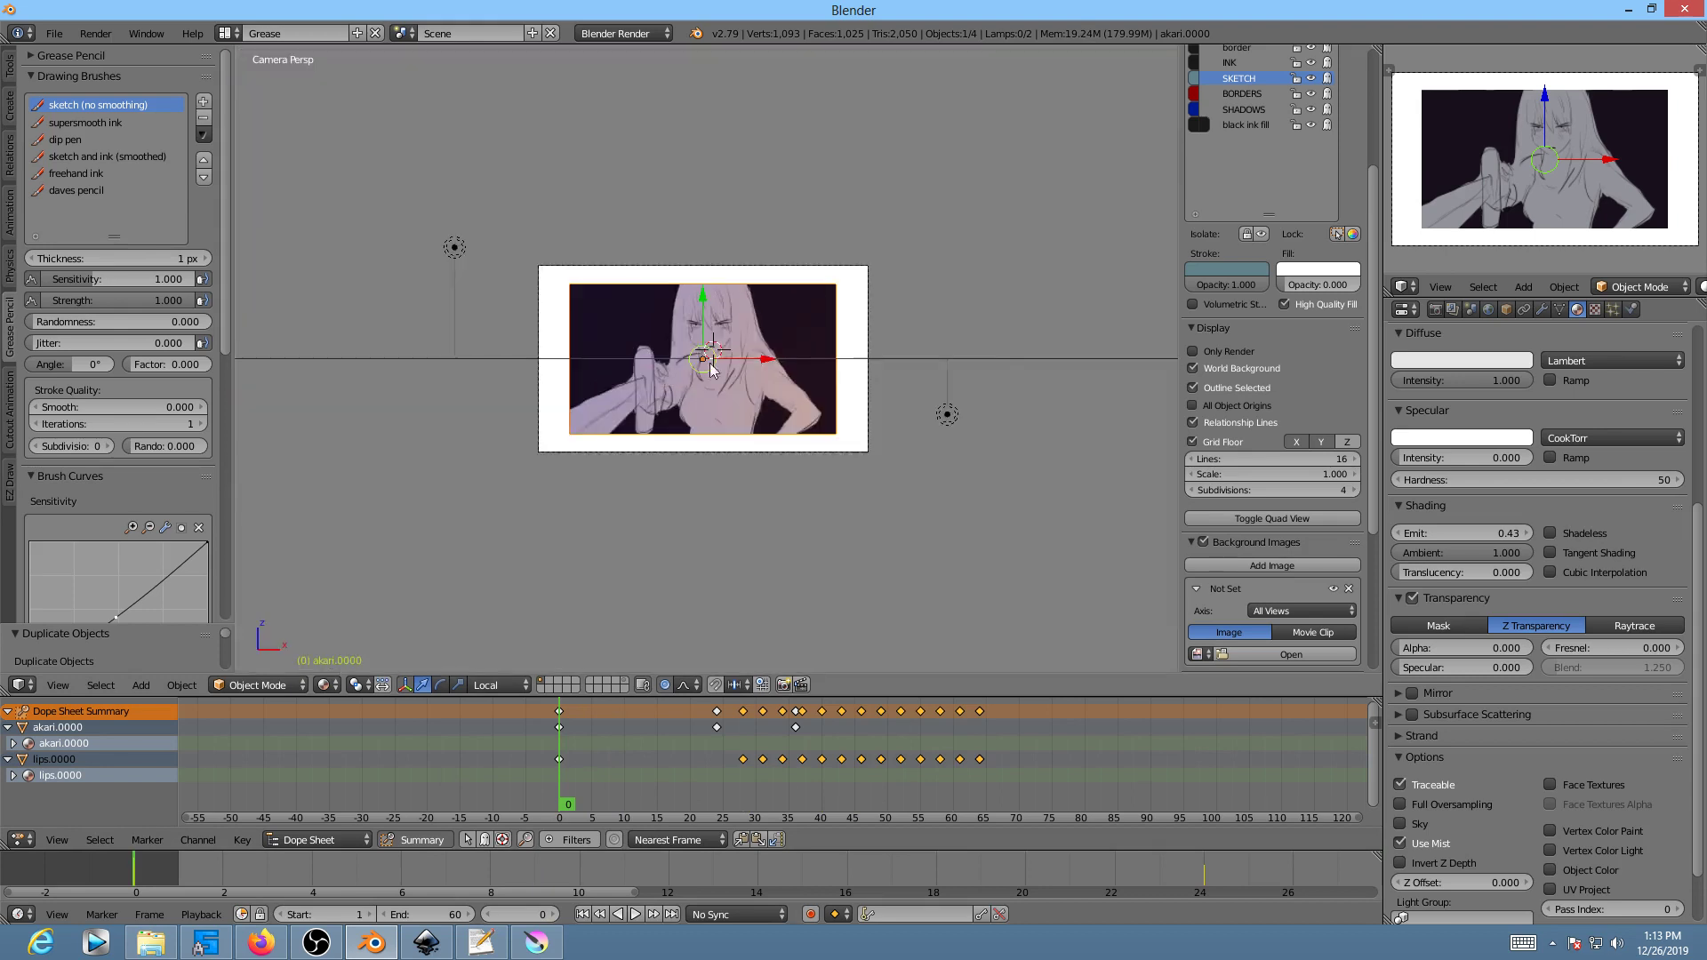
{"action": "scroll", "coordinate": [803, 347], "scroll_direction": "up", "scroll_amount": 6}
{"action": "scroll", "coordinate": [902, 290], "scroll_direction": "down", "scroll_amount": 2}
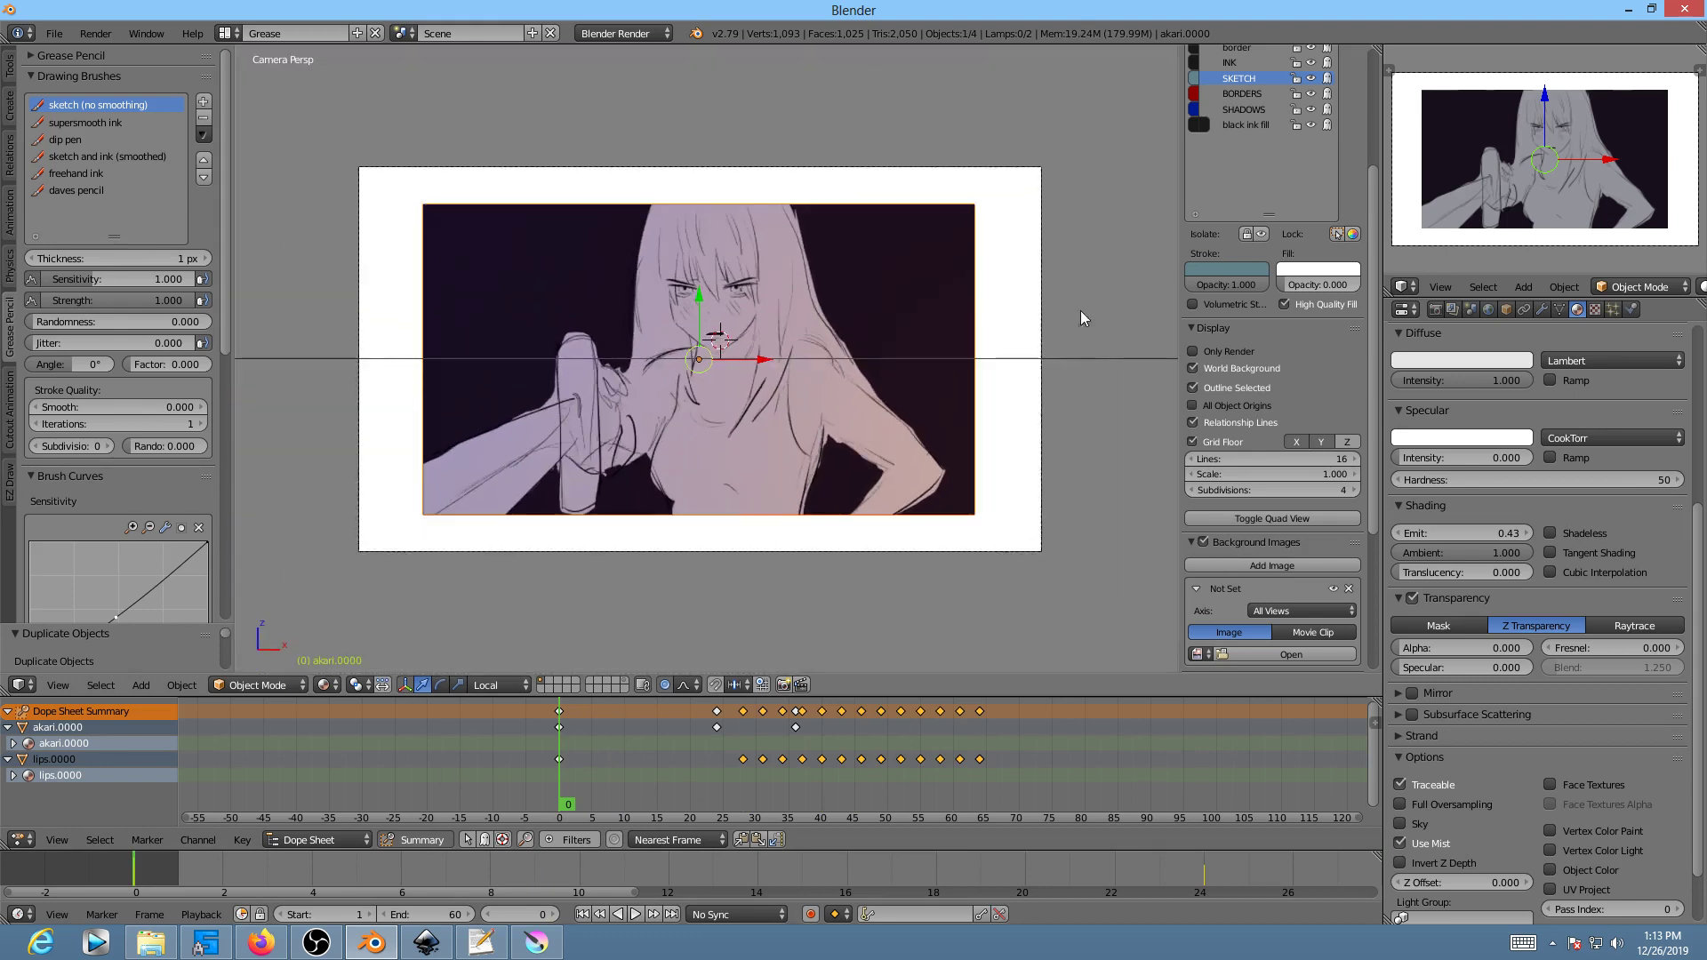
Step: Compare the lit plane in Material and Texture viewport shading, ending in Rendered shading
{"action": "left_click", "coordinate": [326, 684]}
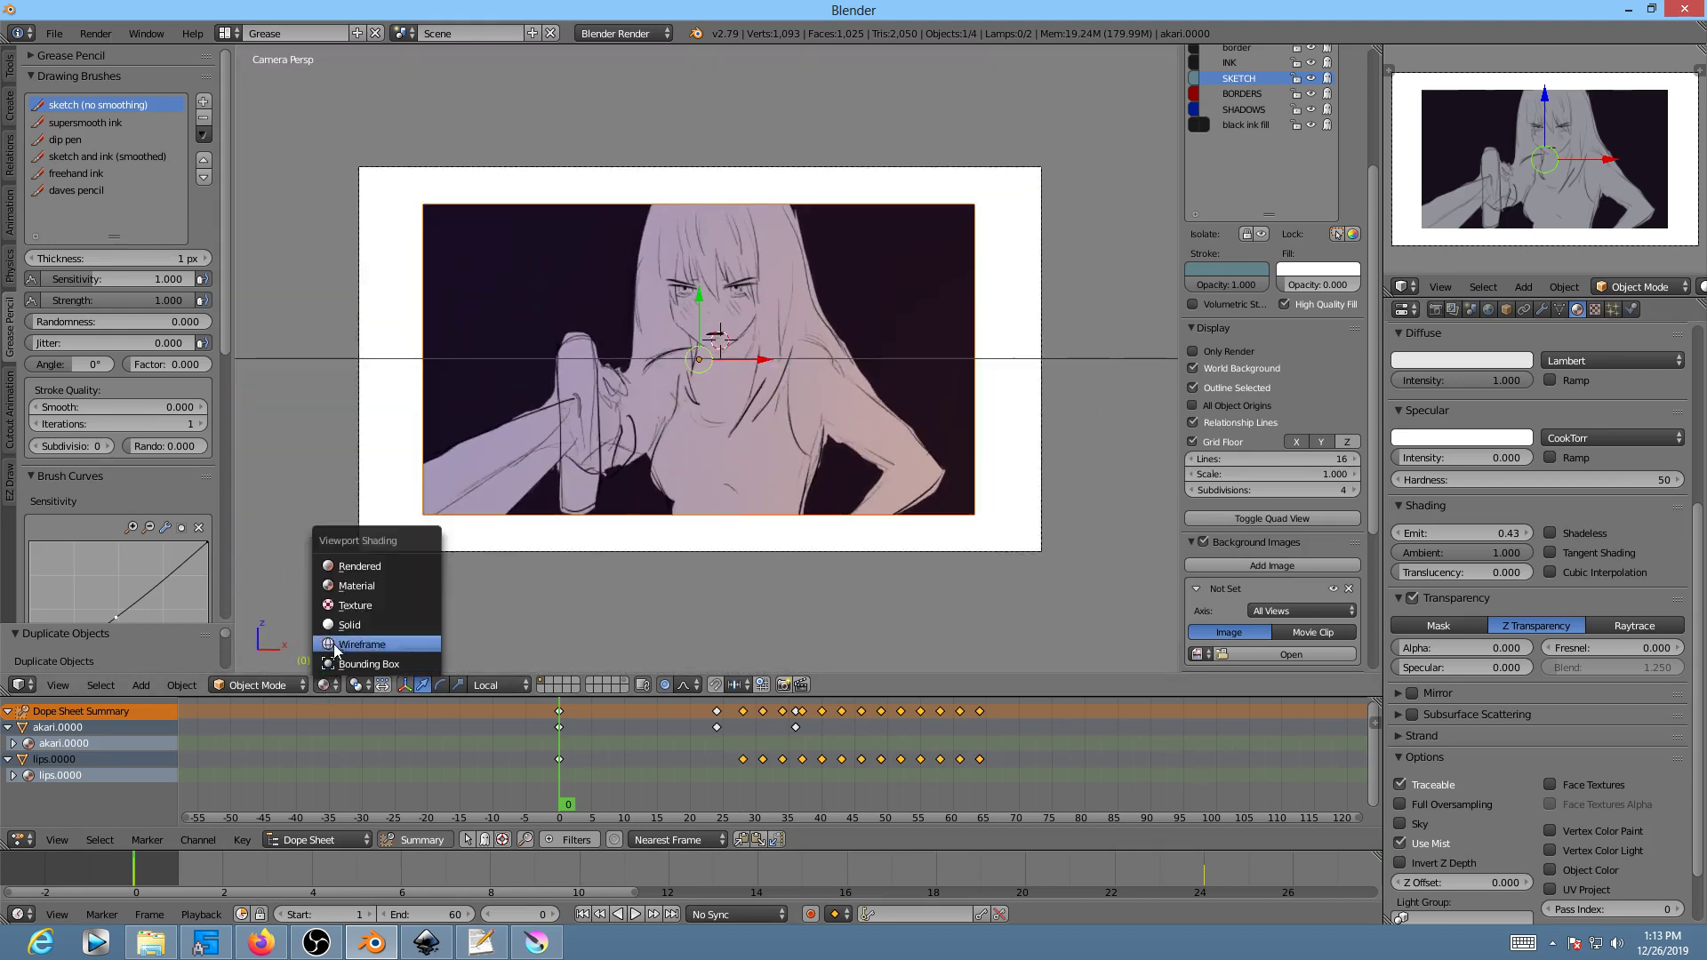
{"action": "left_click", "coordinate": [338, 591]}
{"action": "left_click", "coordinate": [334, 687]}
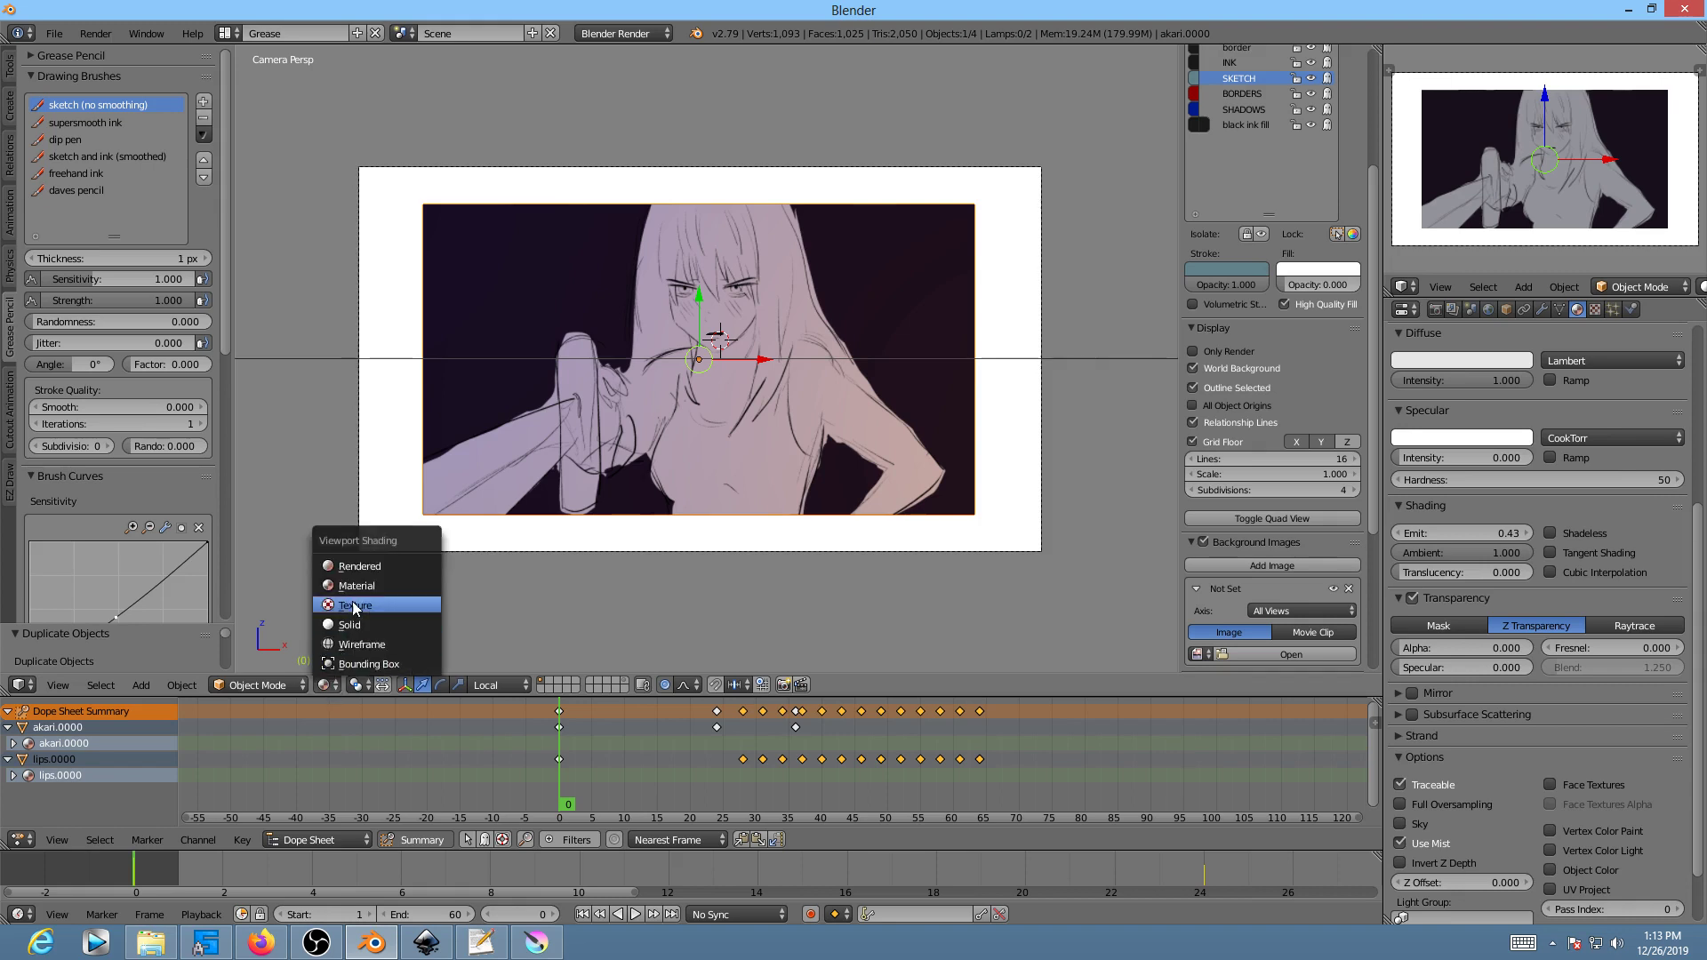
{"action": "left_click", "coordinate": [354, 605]}
{"action": "left_click", "coordinate": [325, 687]}
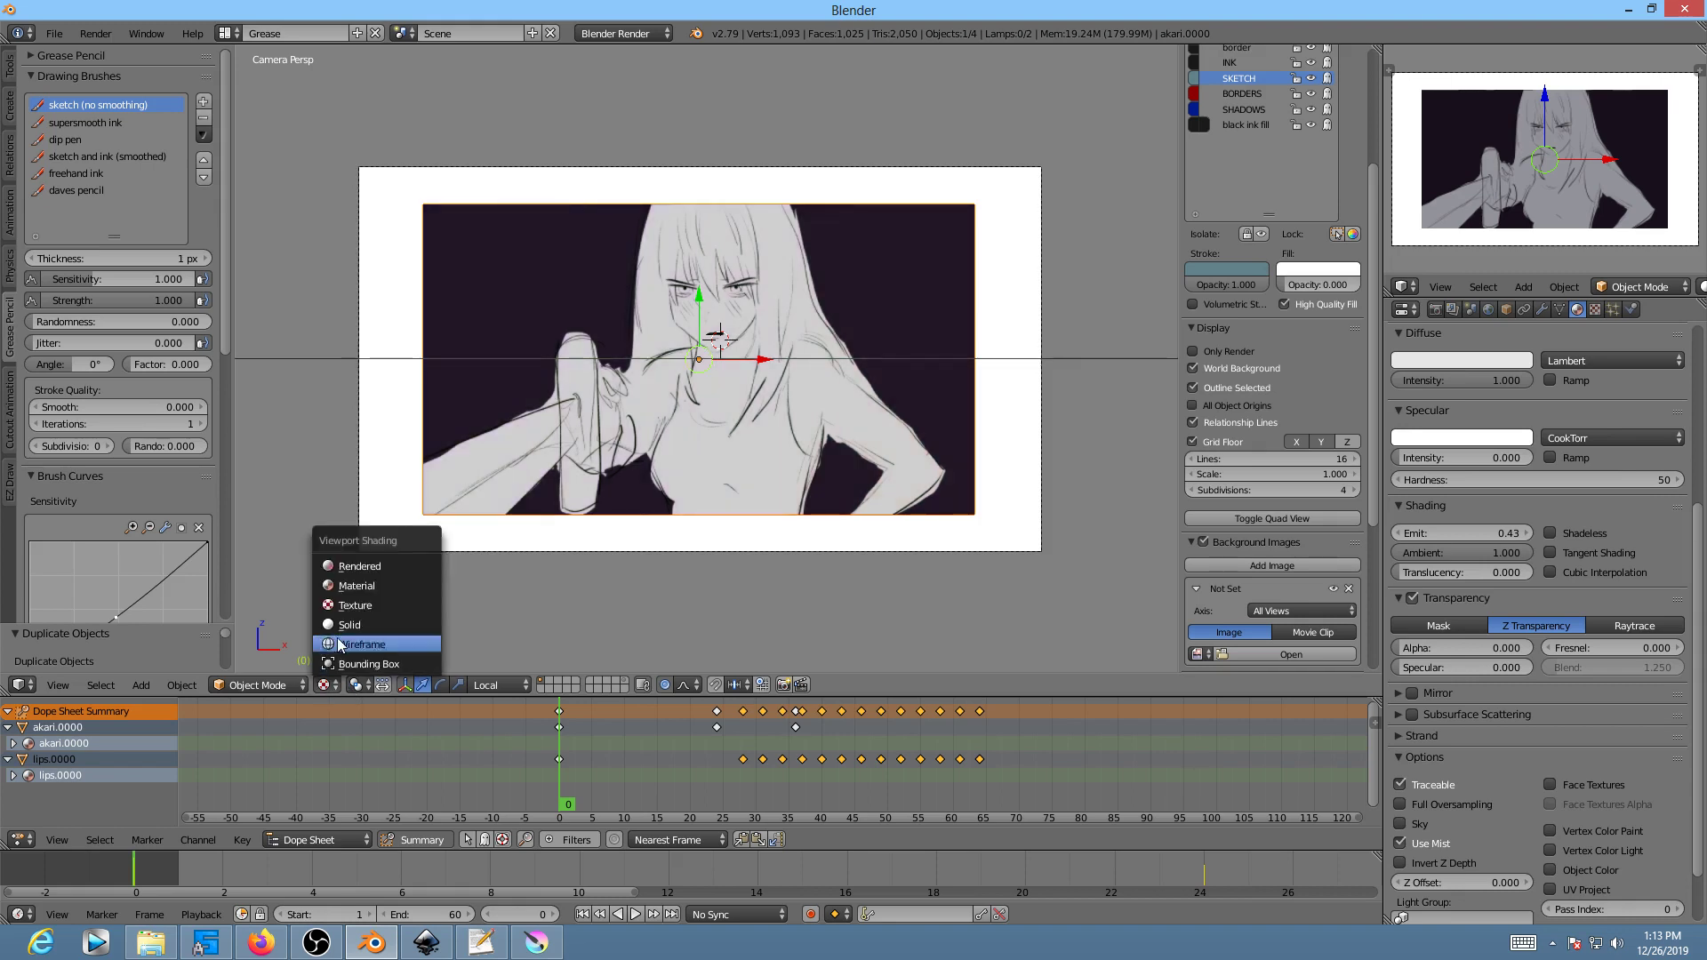
{"action": "left_click", "coordinate": [352, 570]}
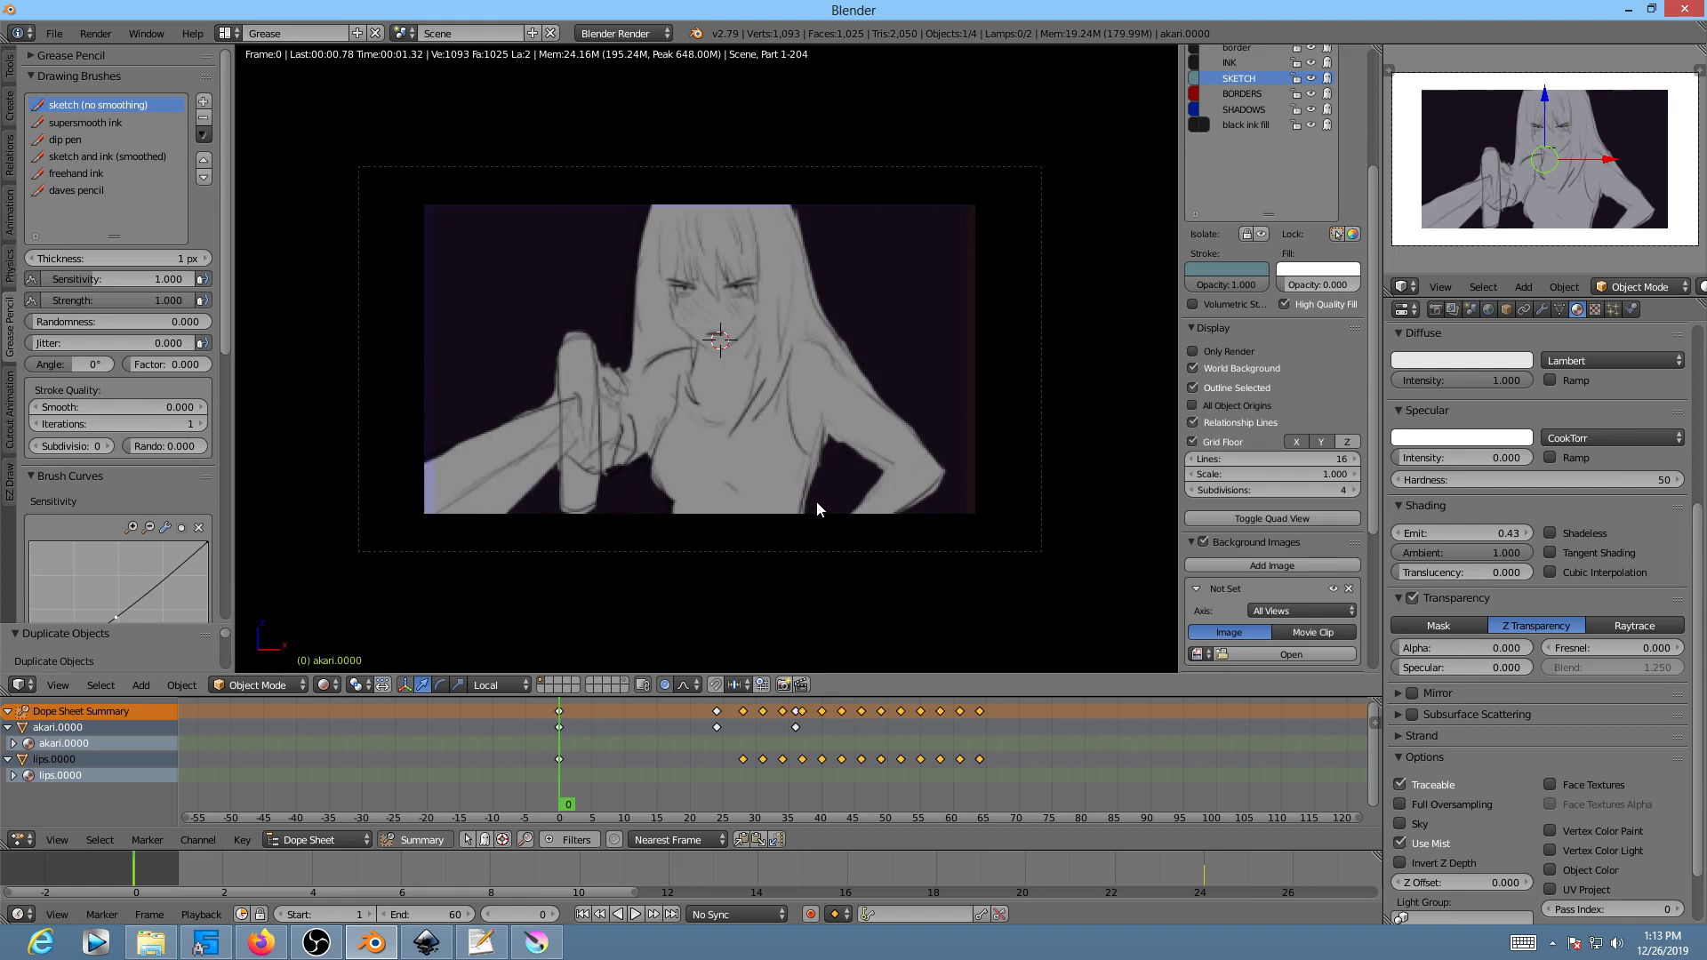
Step: Examine the rendered light on the character plane from an angle and through the camera
{"action": "scroll", "coordinate": [814, 487], "scroll_direction": "up", "scroll_amount": 2}
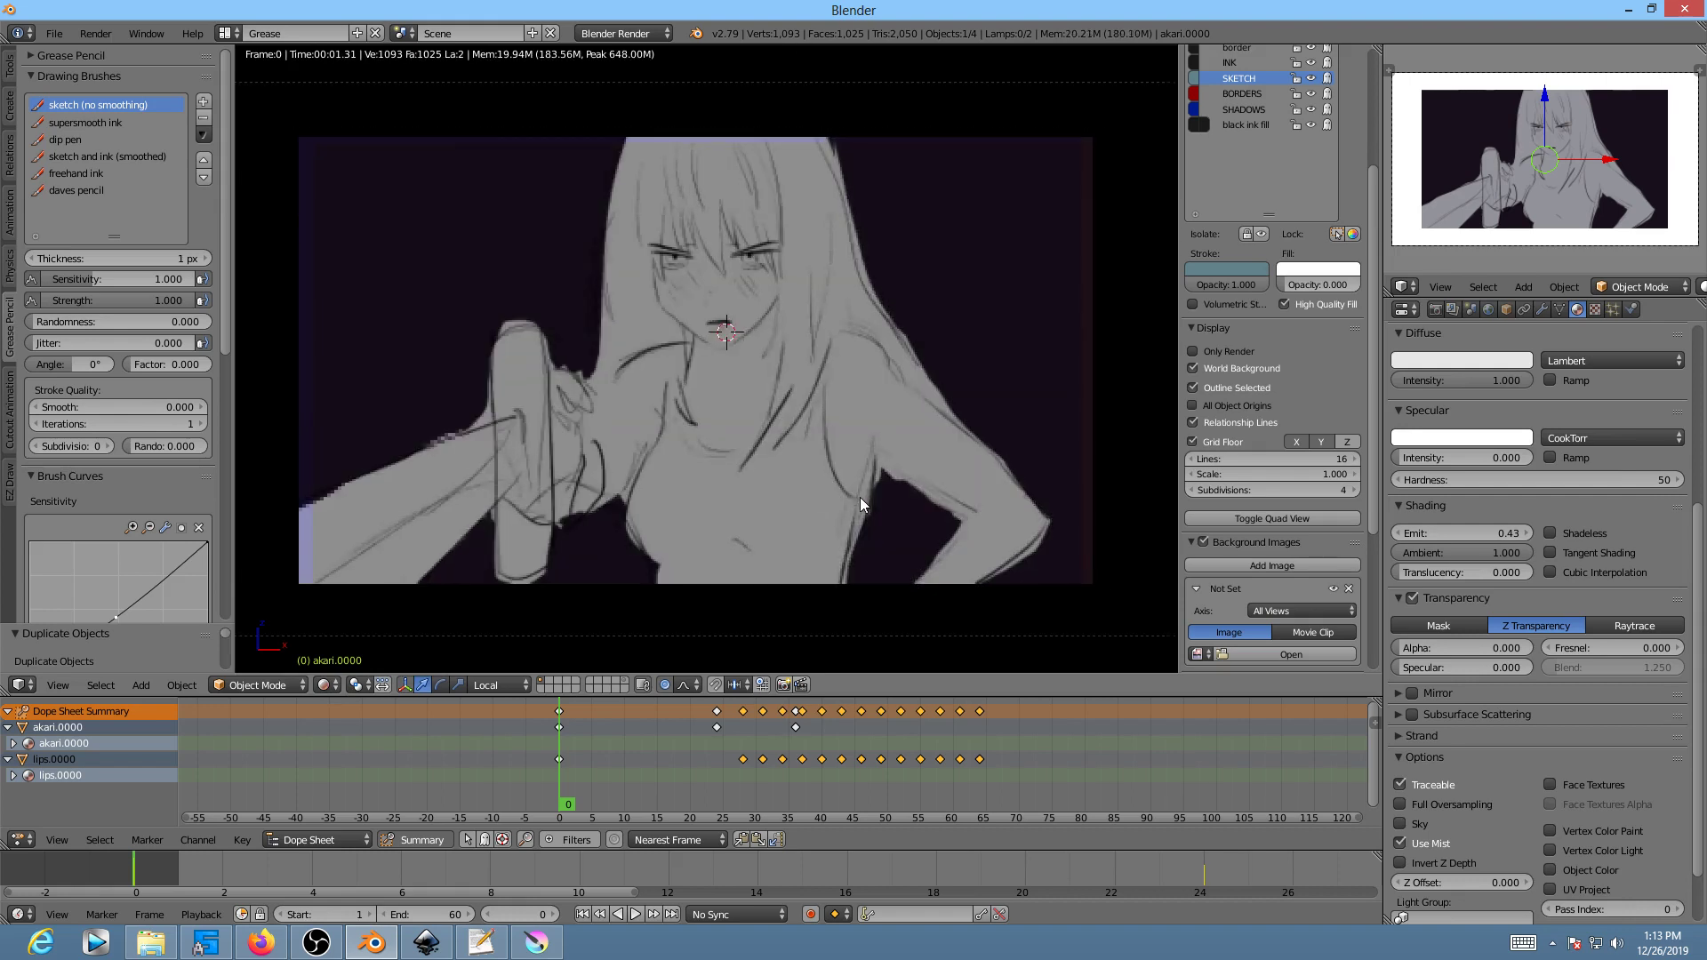
{"action": "scroll", "coordinate": [863, 494], "scroll_direction": "down", "scroll_amount": 1}
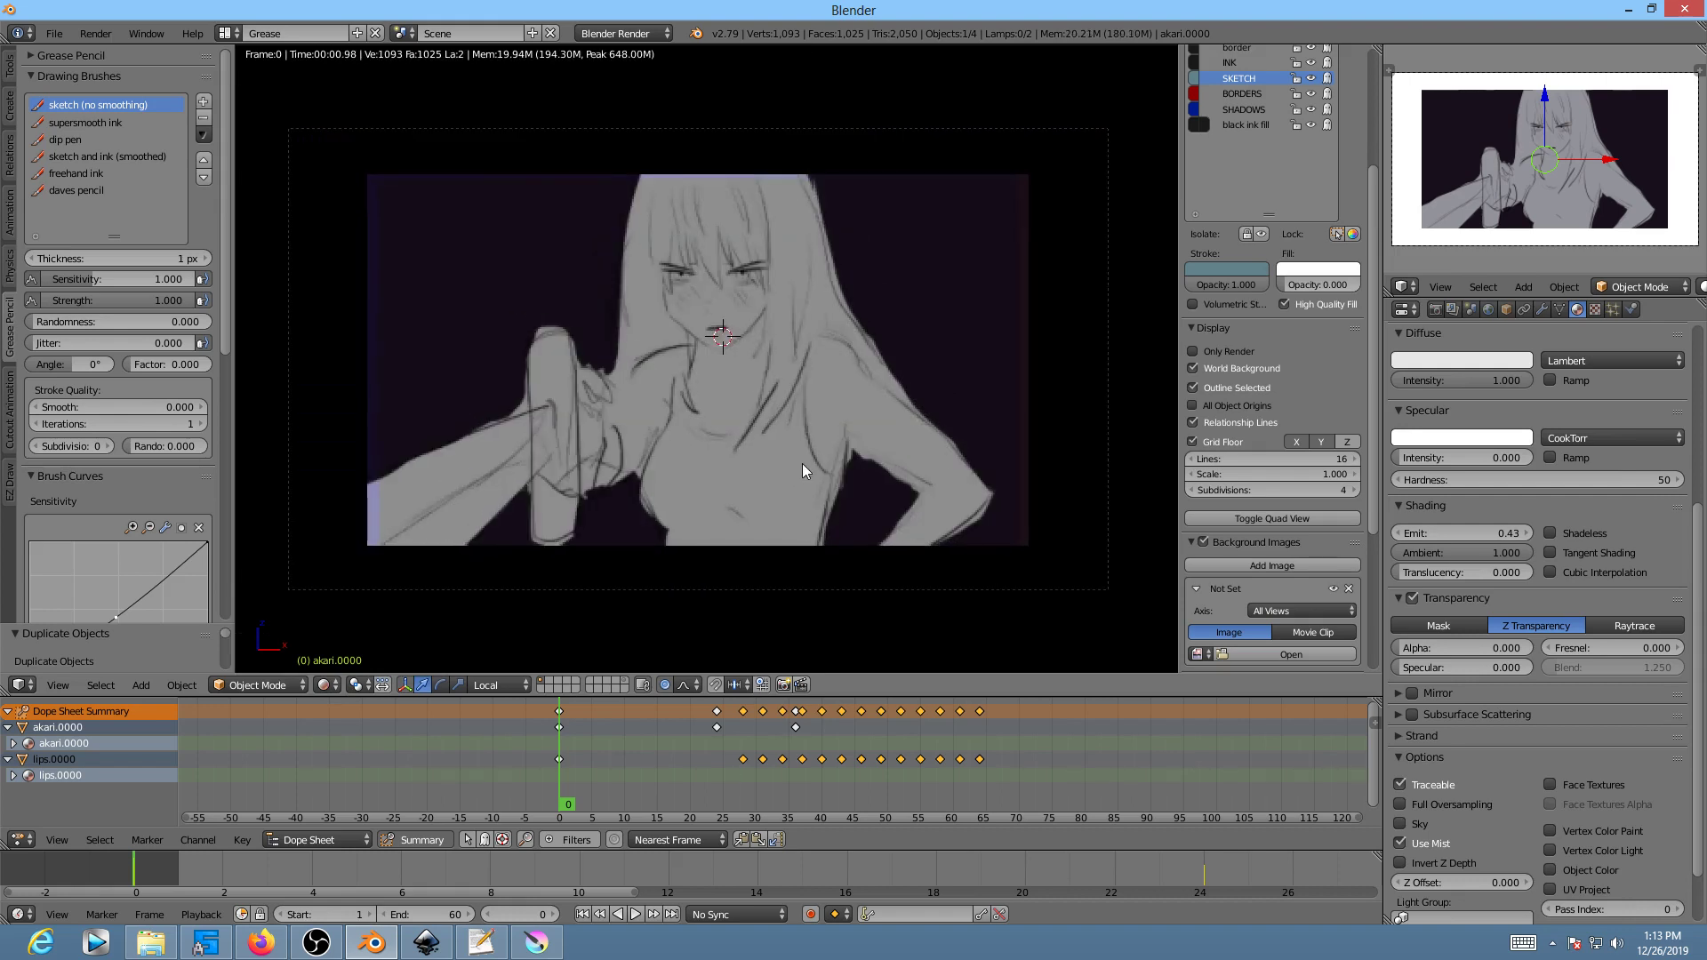
{"action": "middle_click_drag", "start_coordinate": [802, 462], "coordinate": [849, 517]}
{"action": "scroll", "coordinate": [777, 390], "scroll_direction": "up", "scroll_amount": 2}
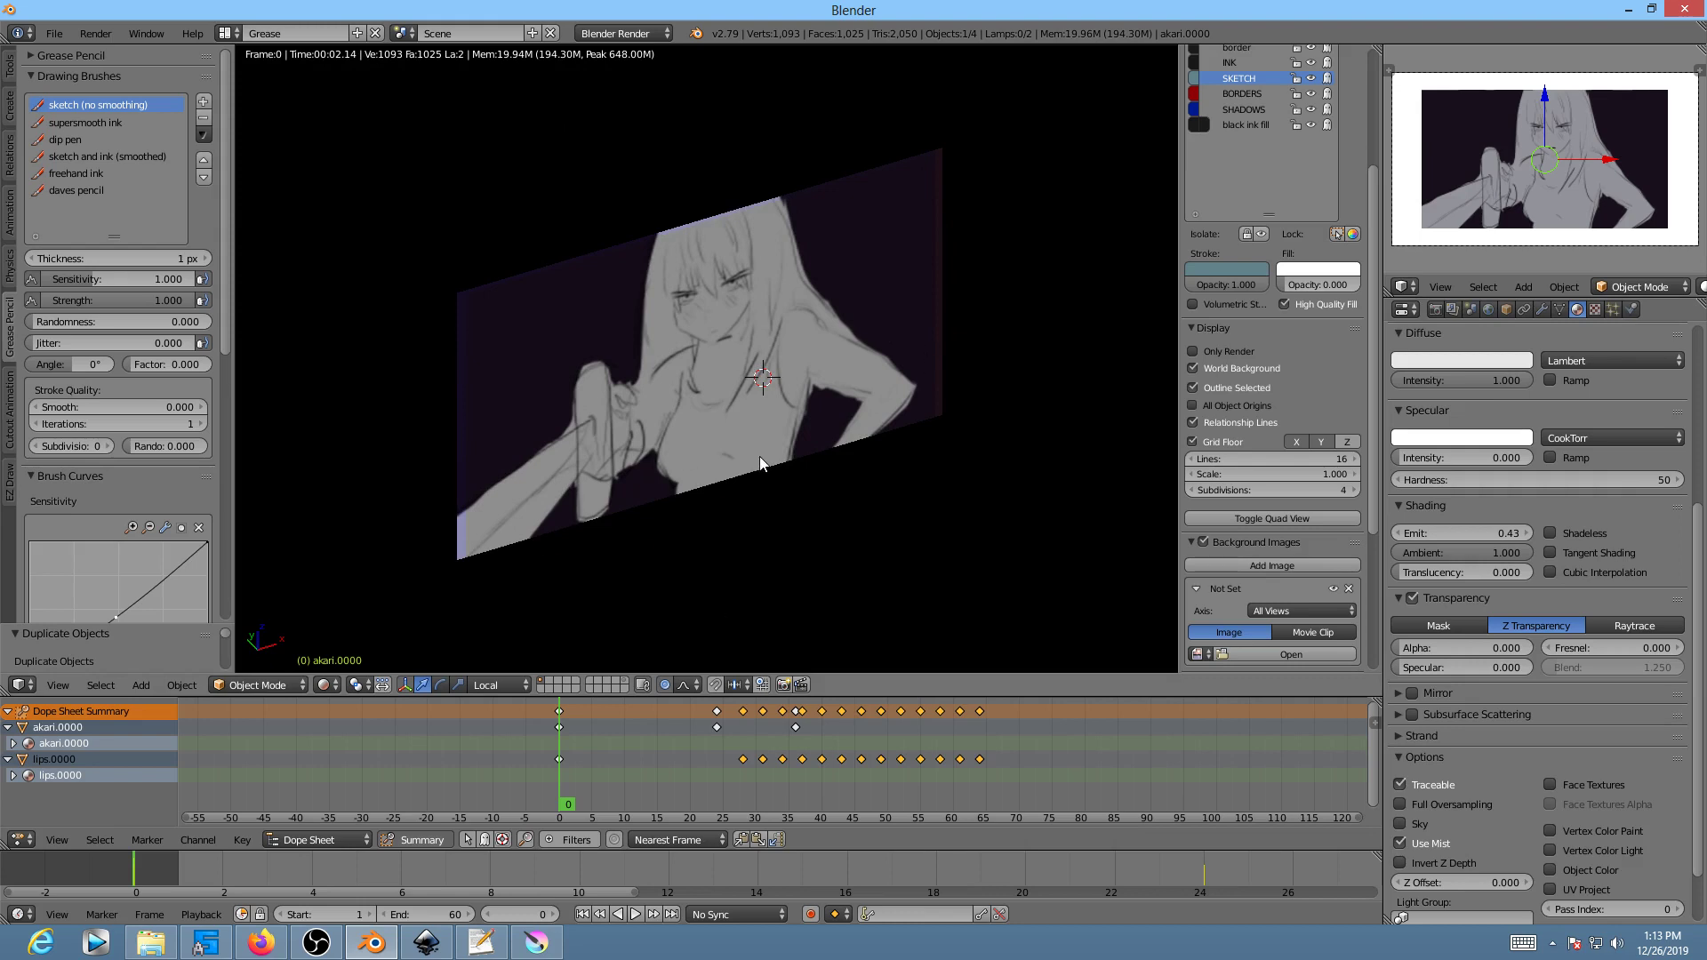
{"action": "scroll", "coordinate": [761, 455], "scroll_direction": "down", "scroll_amount": 1}
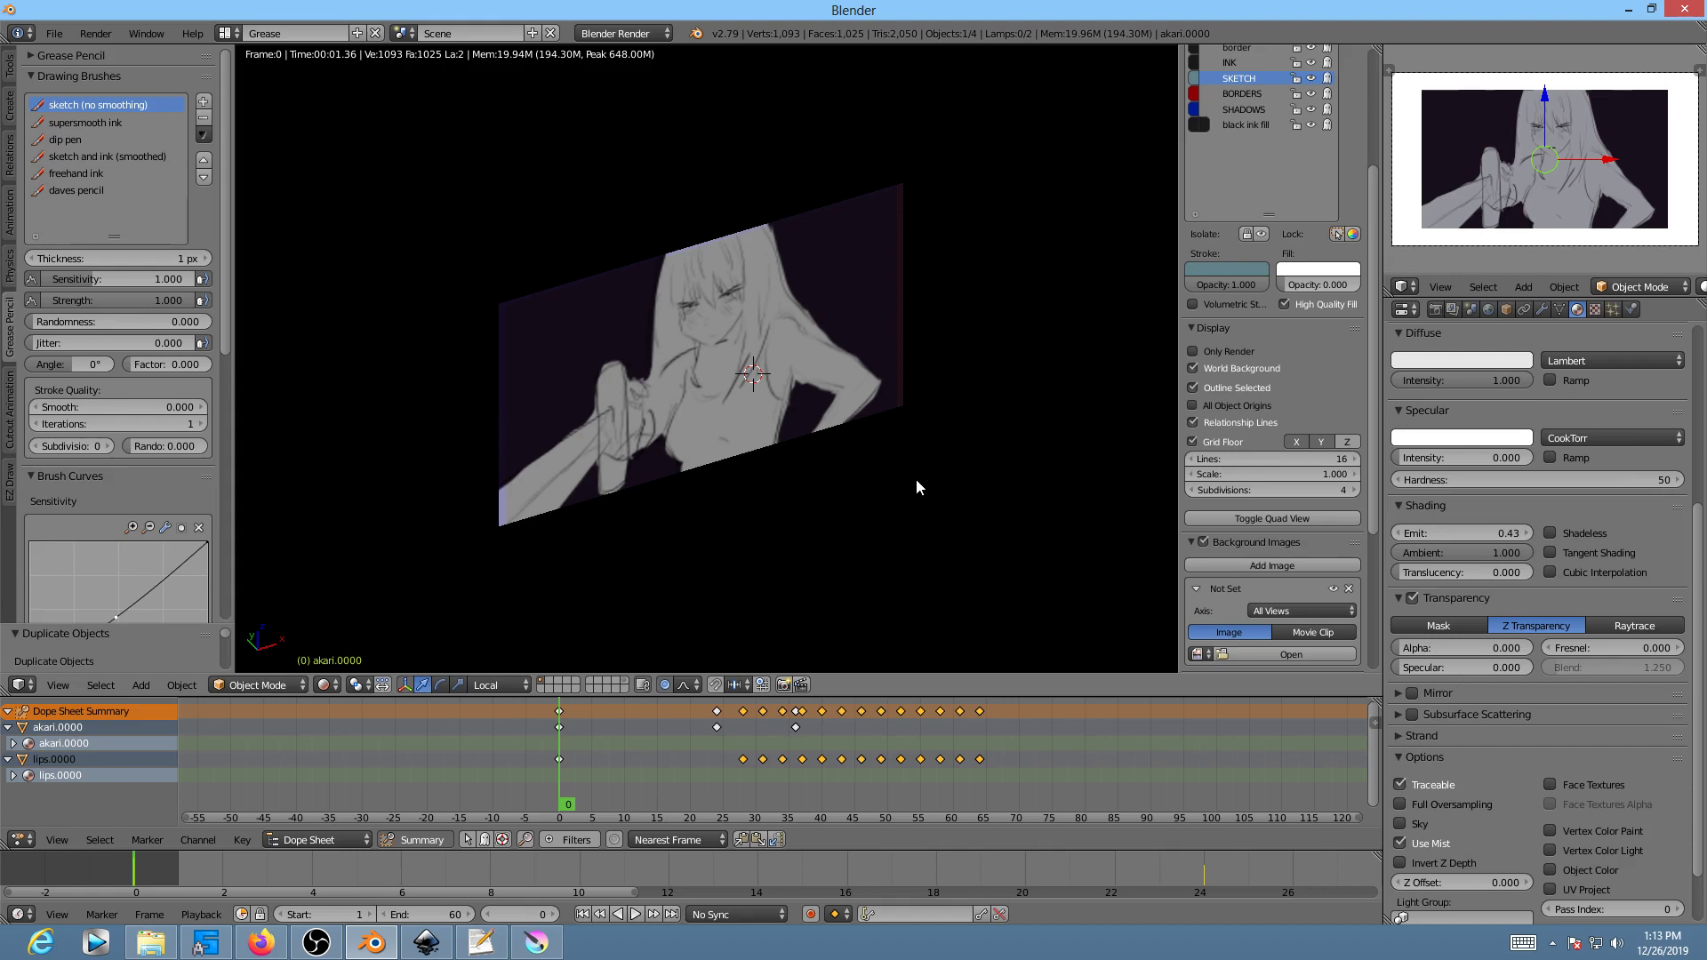
{"action": "key", "text": "KP_0"}
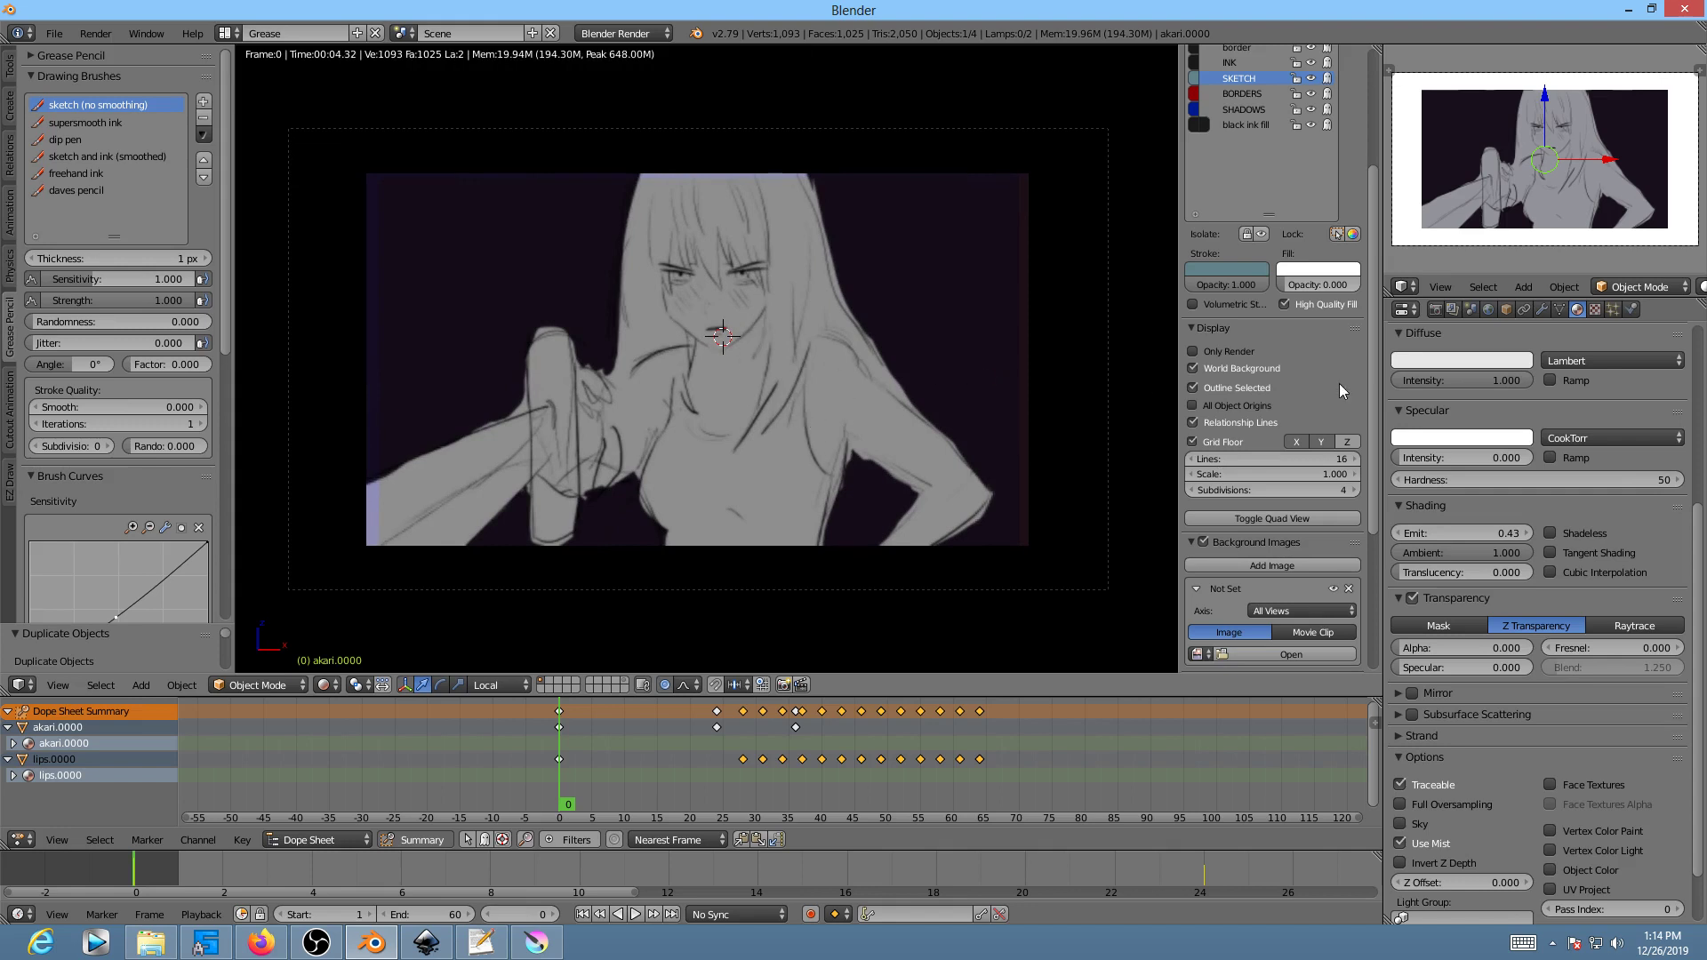
Step: Go to frame 13 and set the viewport shading back to Material
{"action": "left_click", "coordinate": [642, 772]}
{"action": "left_click", "coordinate": [326, 684]}
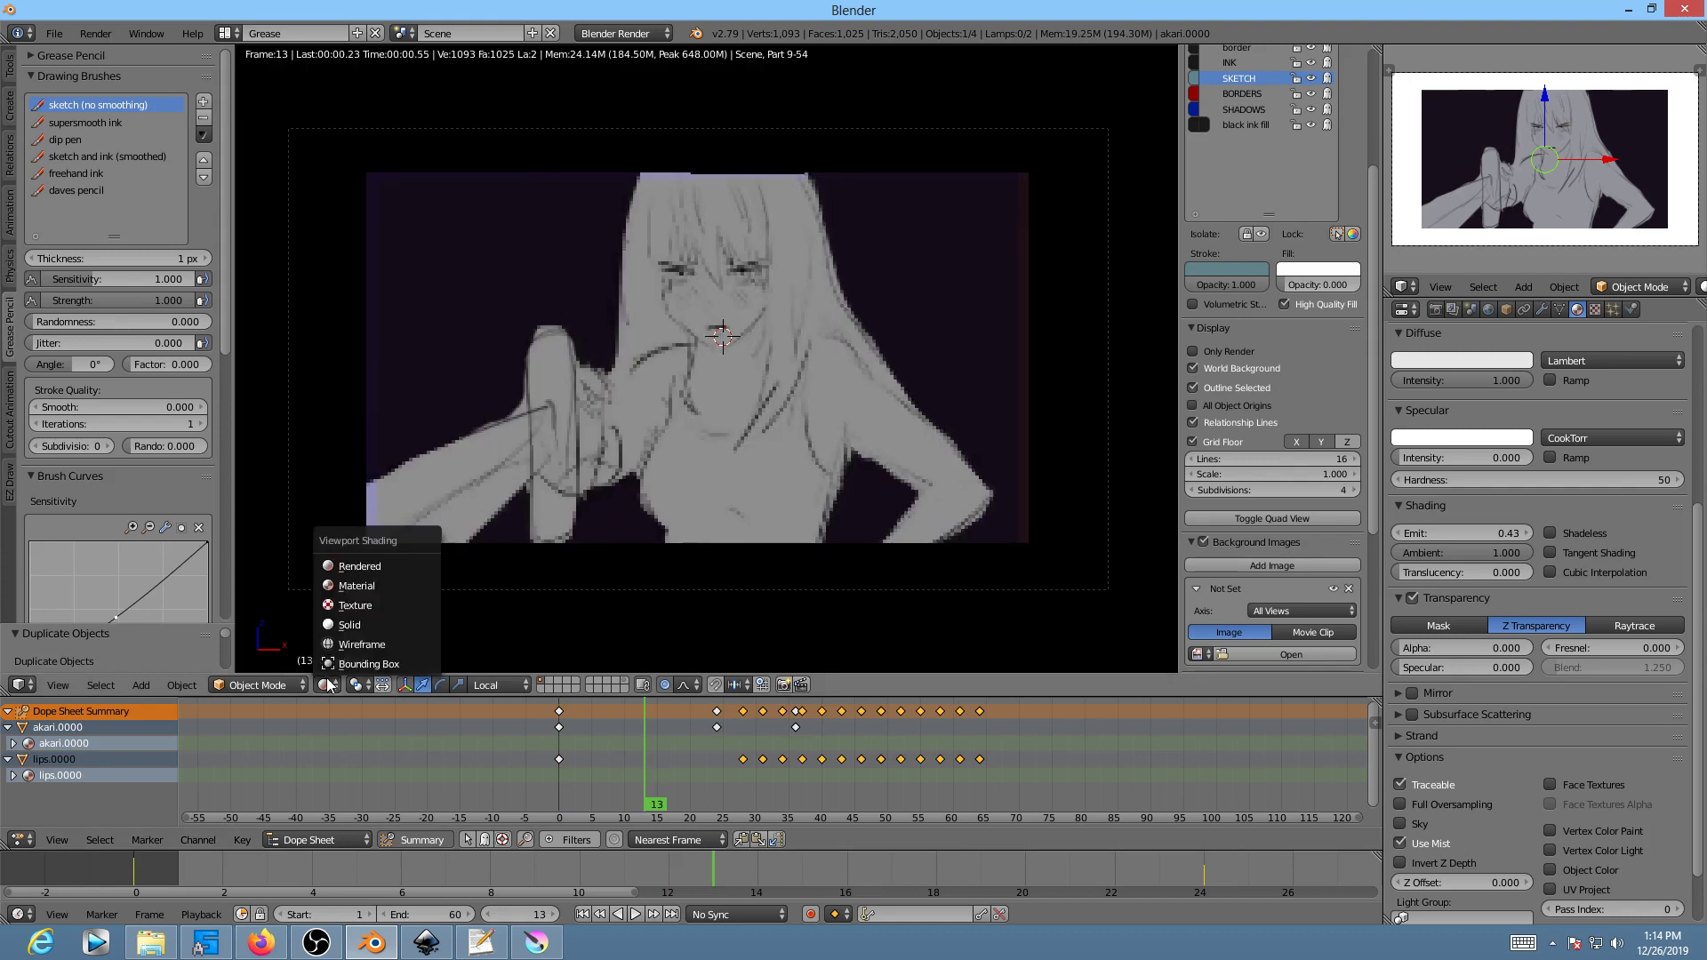
{"action": "left_click", "coordinate": [346, 588]}
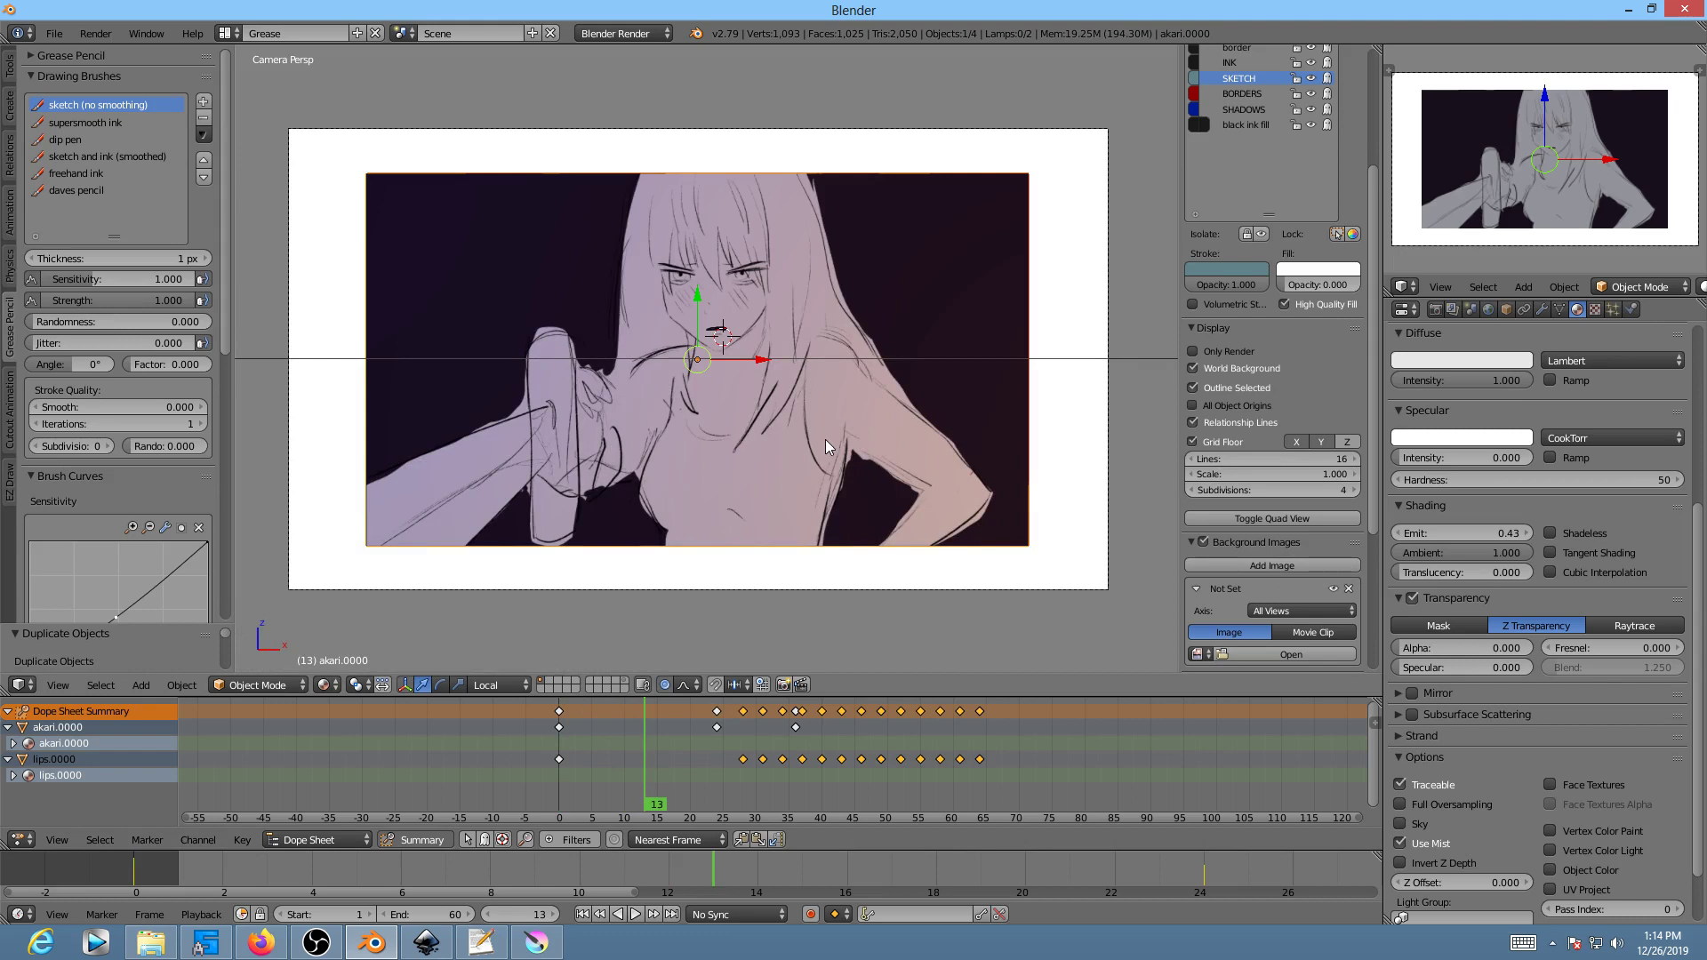
Step: Delete the orange lamp in front of the character plane
{"action": "scroll", "coordinate": [836, 431], "scroll_direction": "down", "scroll_amount": 2}
{"action": "middle_click_drag", "start_coordinate": [842, 425], "coordinate": [866, 583]}
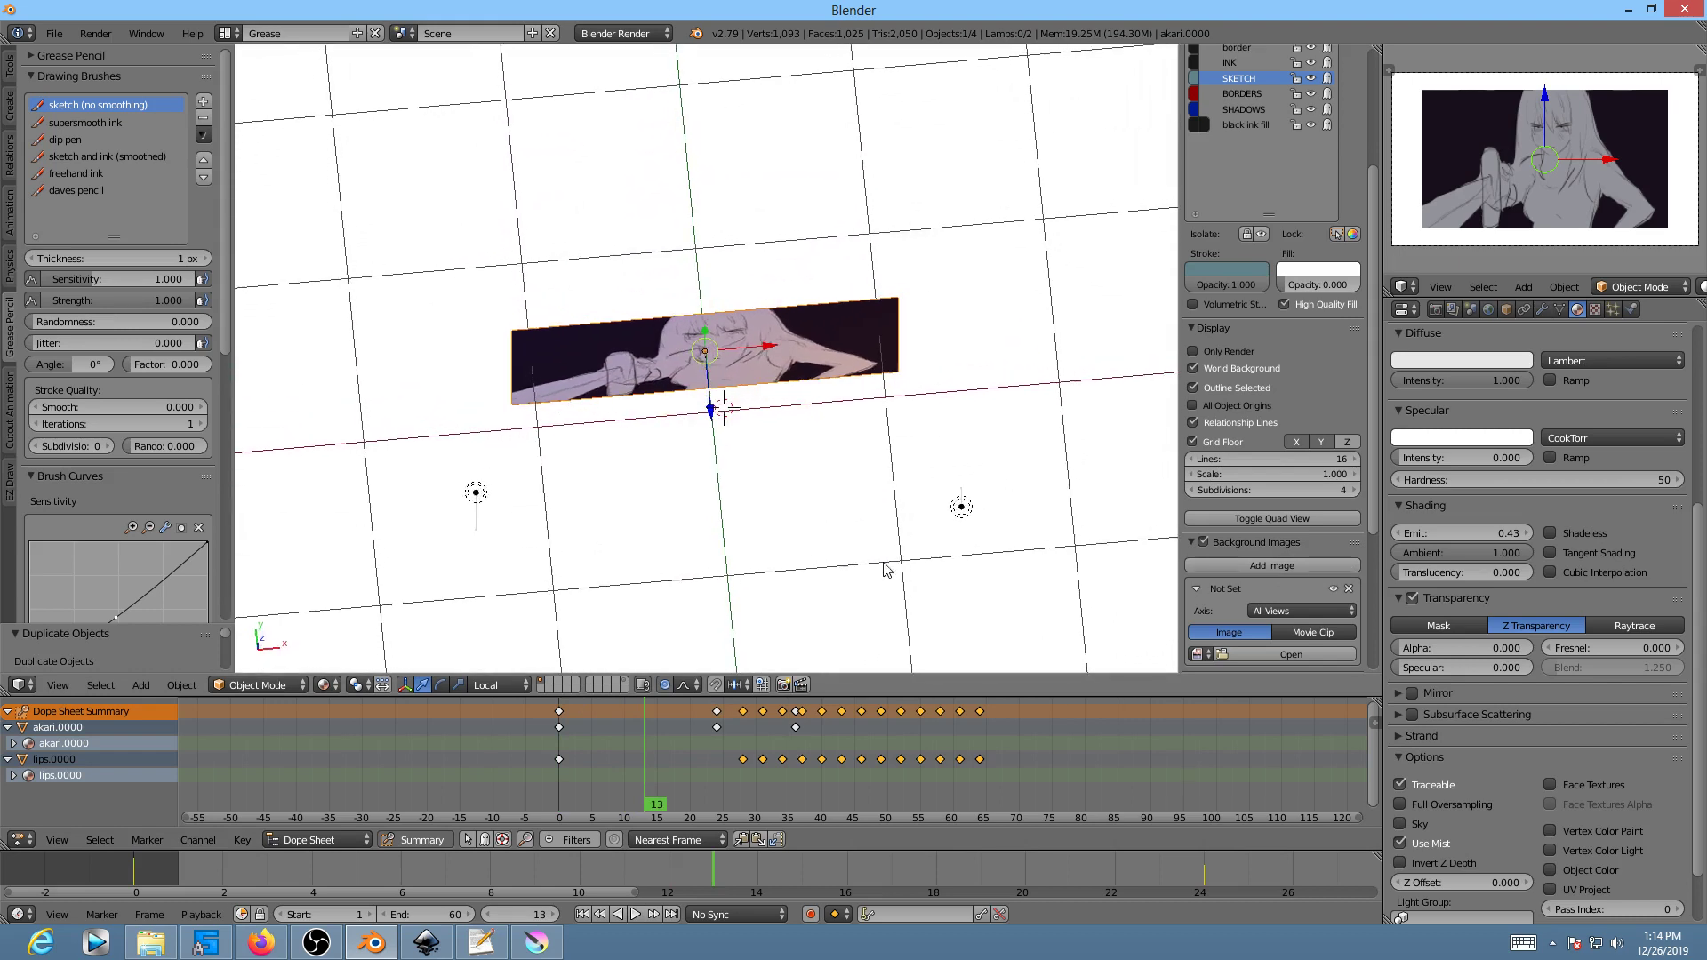
{"action": "left_click", "coordinate": [963, 509]}
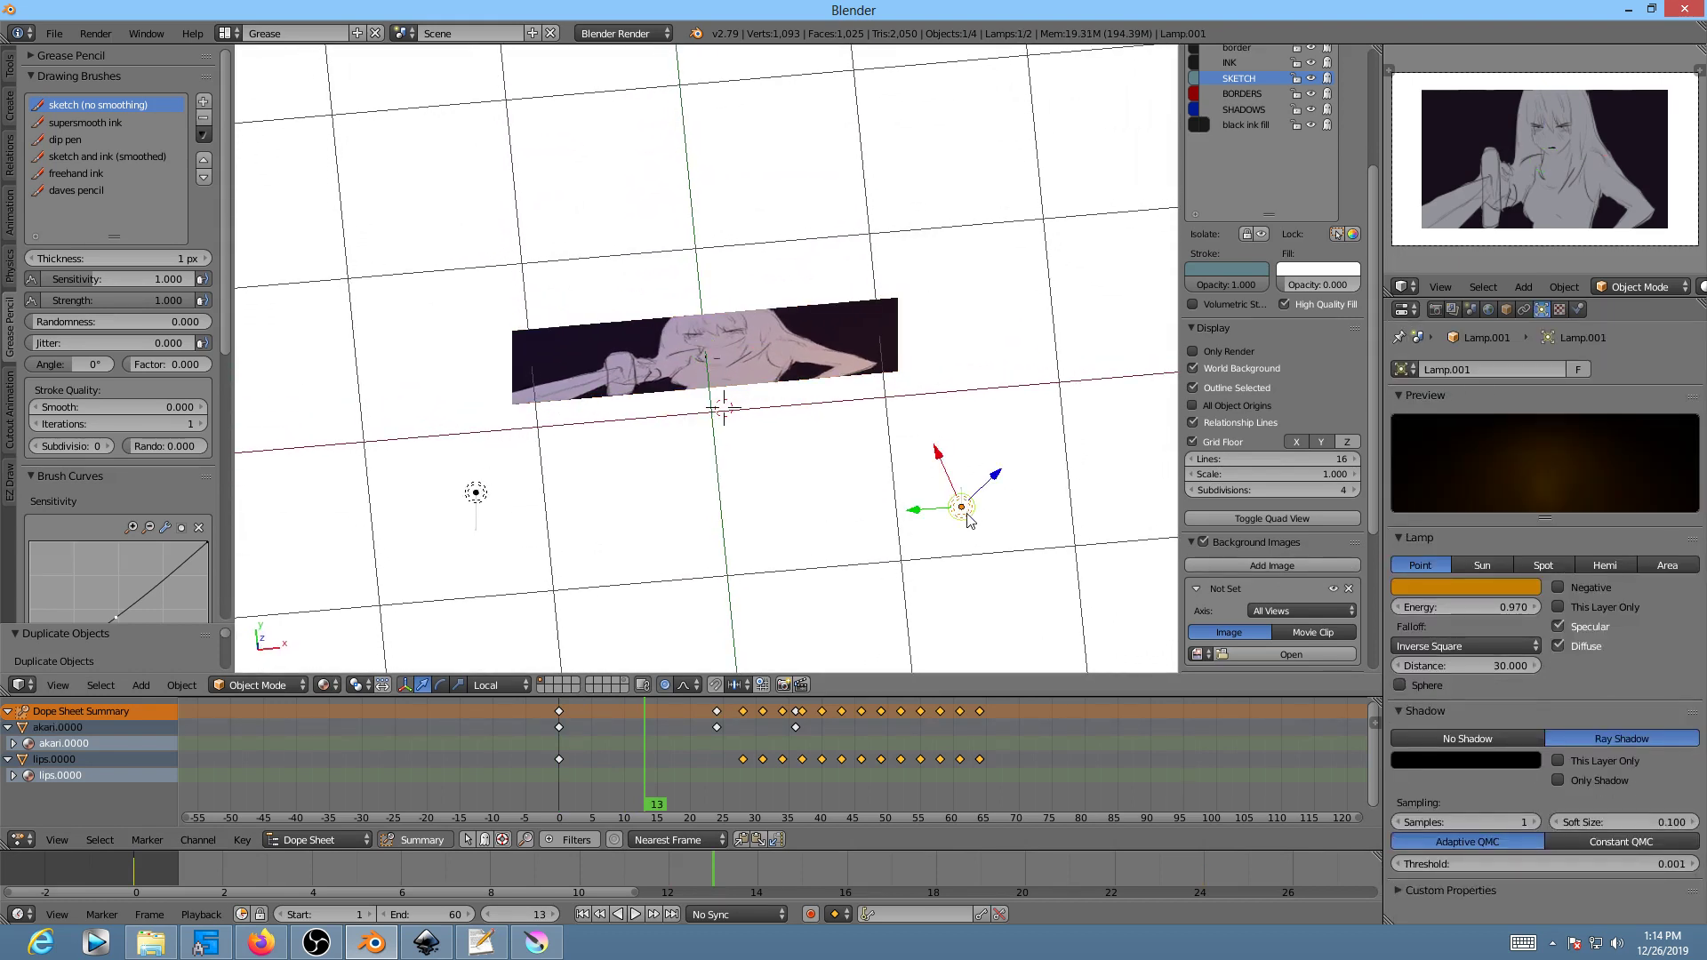
{"action": "key", "text": "x"}
{"action": "left_click", "coordinate": [964, 516]}
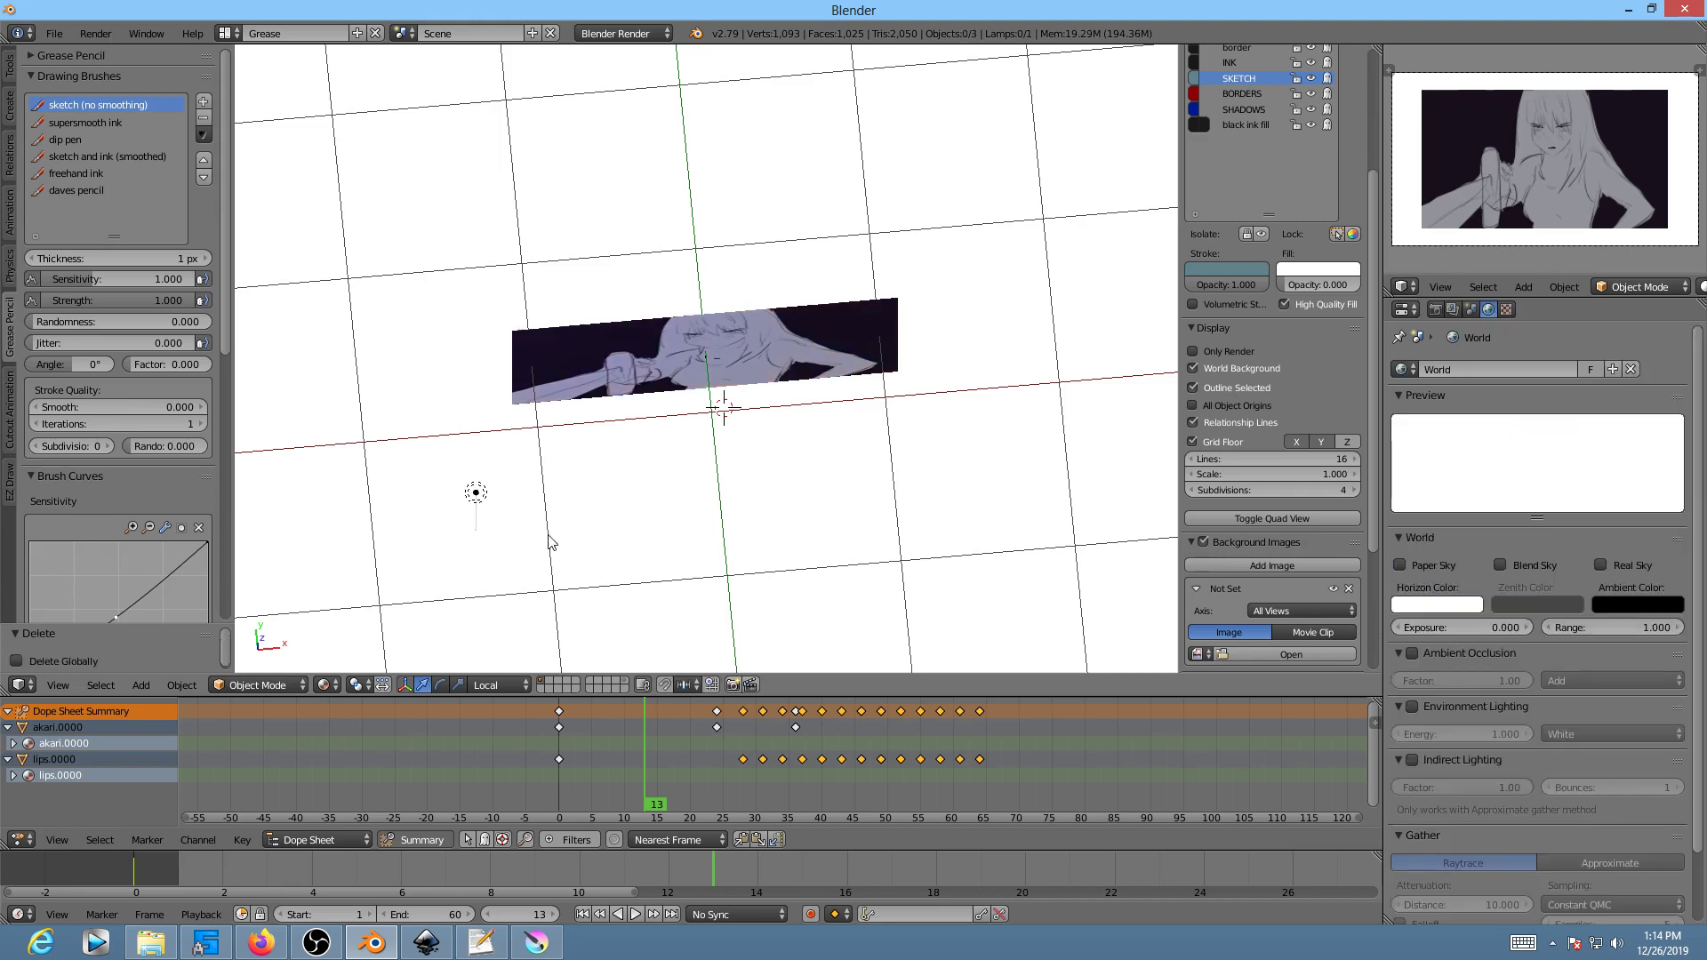
Step: Move the blue lamp farther out in front of the character plane and change its colour to a pale near-white
{"action": "left_click_drag", "start_coordinate": [475, 498], "coordinate": [623, 602]}
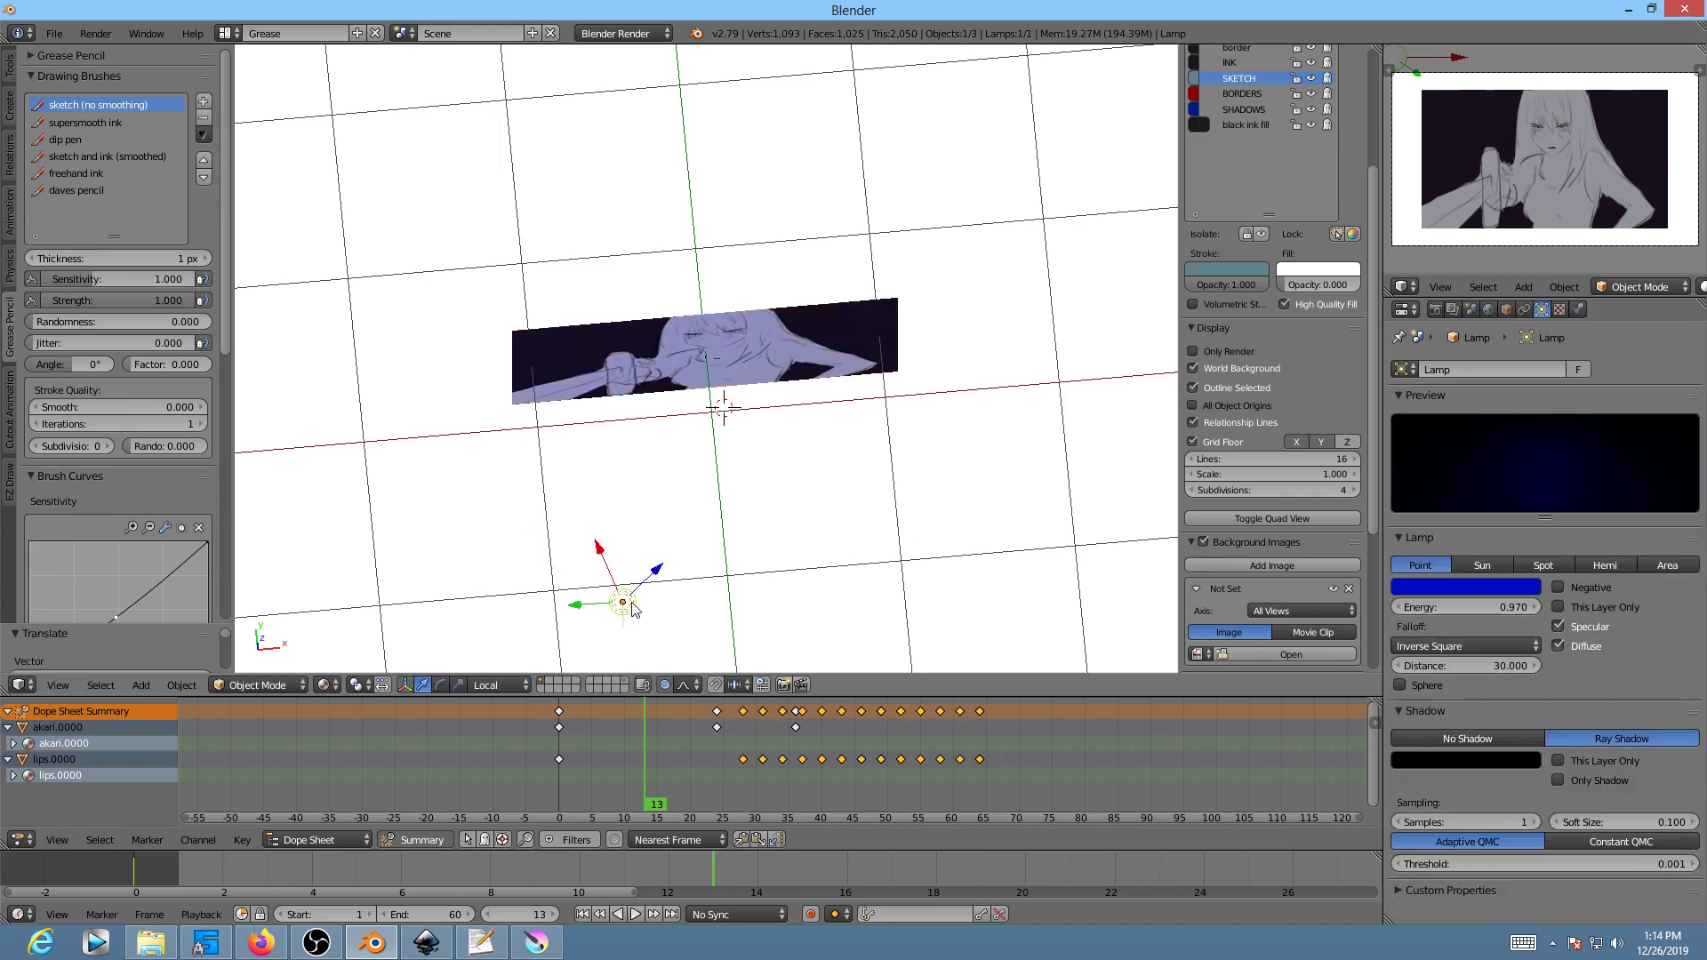
{"action": "left_click", "coordinate": [1426, 591]}
{"action": "left_click", "coordinate": [1449, 412]}
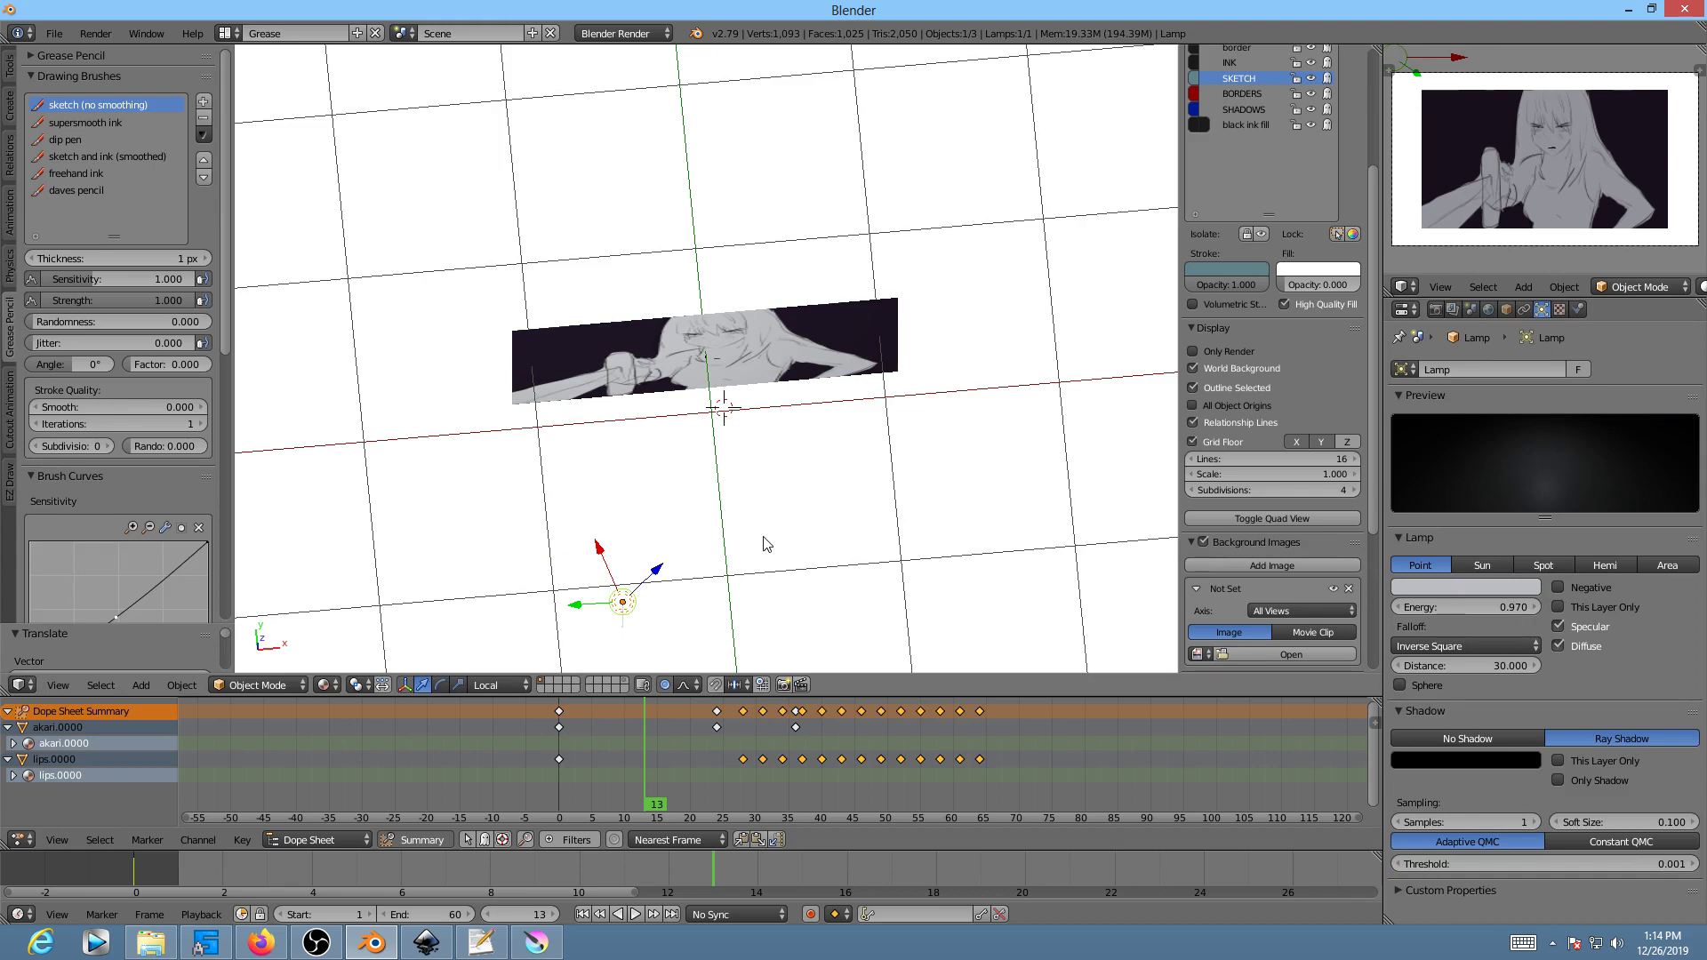
Step: Bring the lamp closer to the character plane and centre it on the drawing in the camera view
{"action": "left_click_drag", "start_coordinate": [625, 619], "coordinate": [724, 409]}
{"action": "key", "text": "KP_0"}
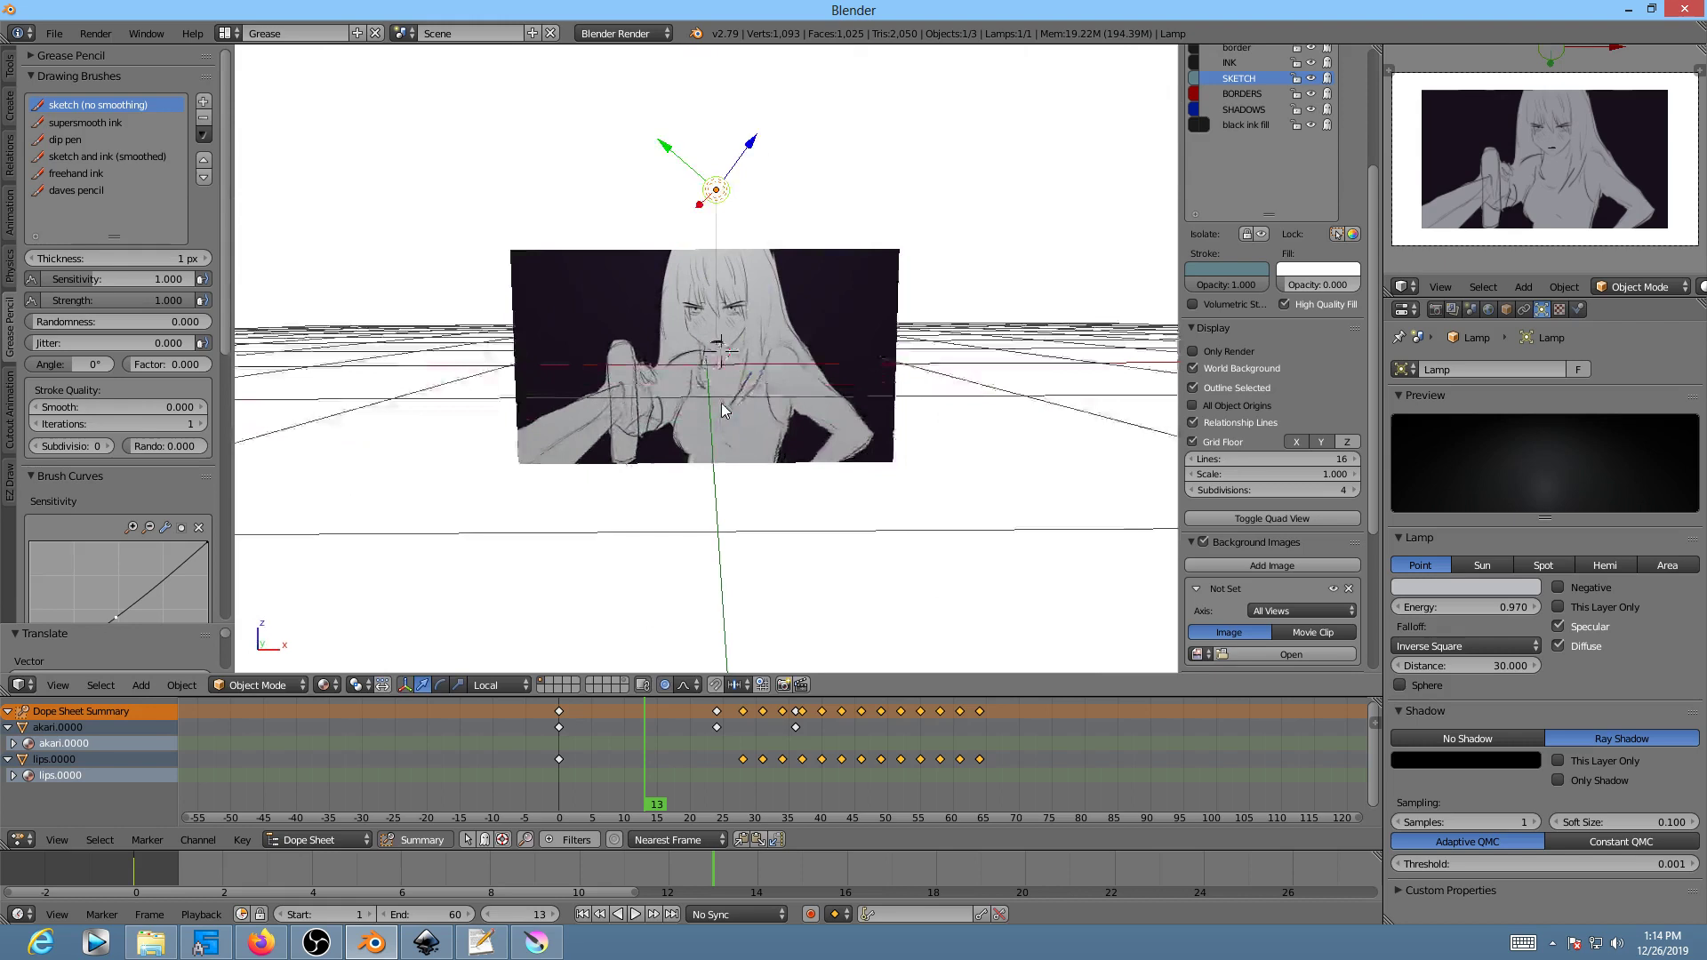
{"action": "key", "text": "g"}
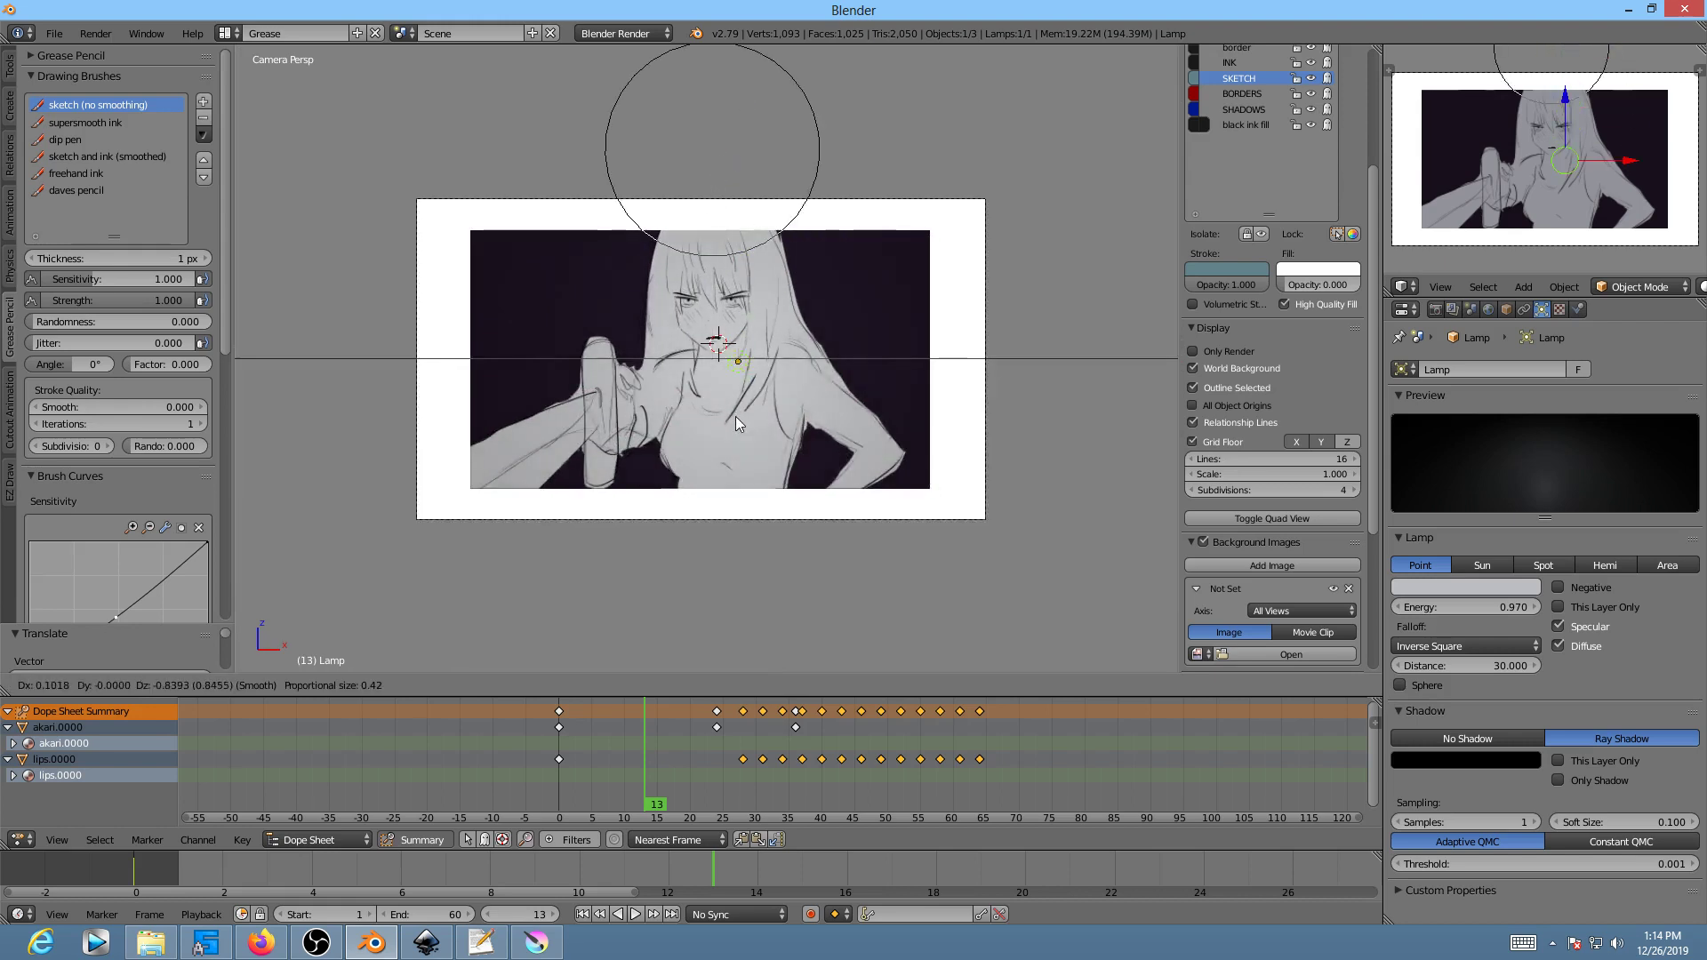
{"action": "left_click", "coordinate": [711, 412]}
Step: Set the lamp's energy to 1.380 and view the lamp and plane from directly above
{"action": "mouse_move", "coordinate": [1467, 607]}
{"action": "left_mouse_down"}
{"action": "mouse_move", "coordinate": [1529, 608]}
{"action": "mouse_move", "coordinate": [1478, 608]}
{"action": "left_mouse_up"}
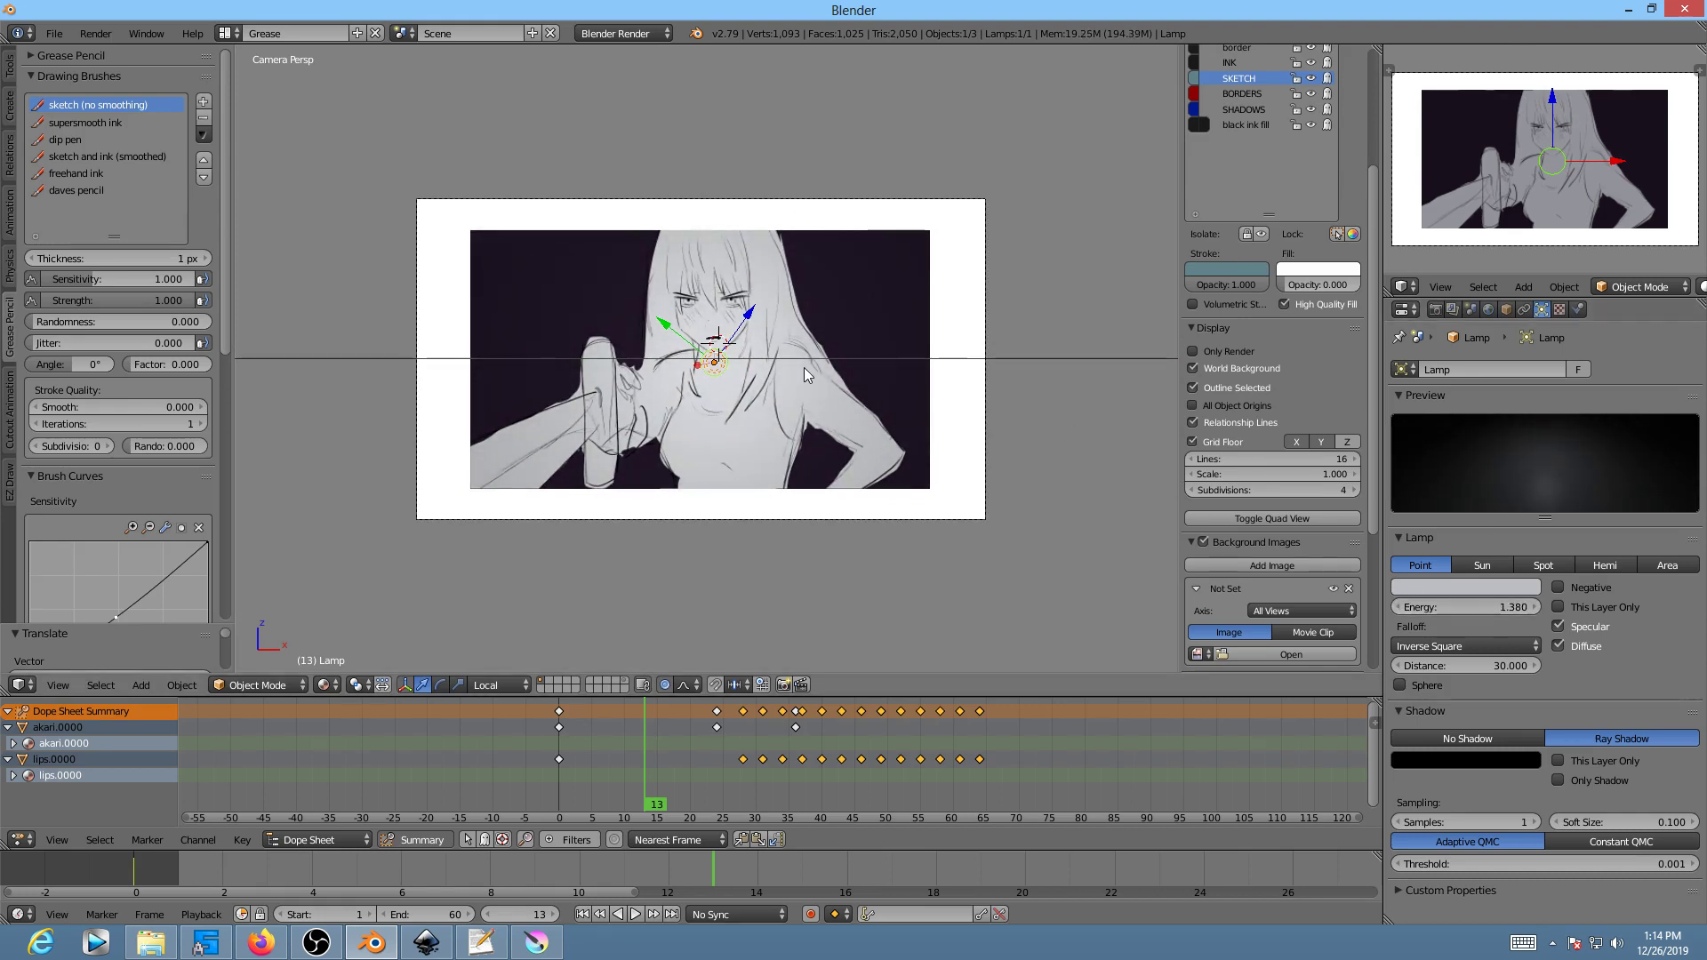
{"action": "key", "text": "KP_7"}
{"action": "scroll", "coordinate": [751, 394], "scroll_direction": "up", "scroll_amount": 3, "text": "shift"}
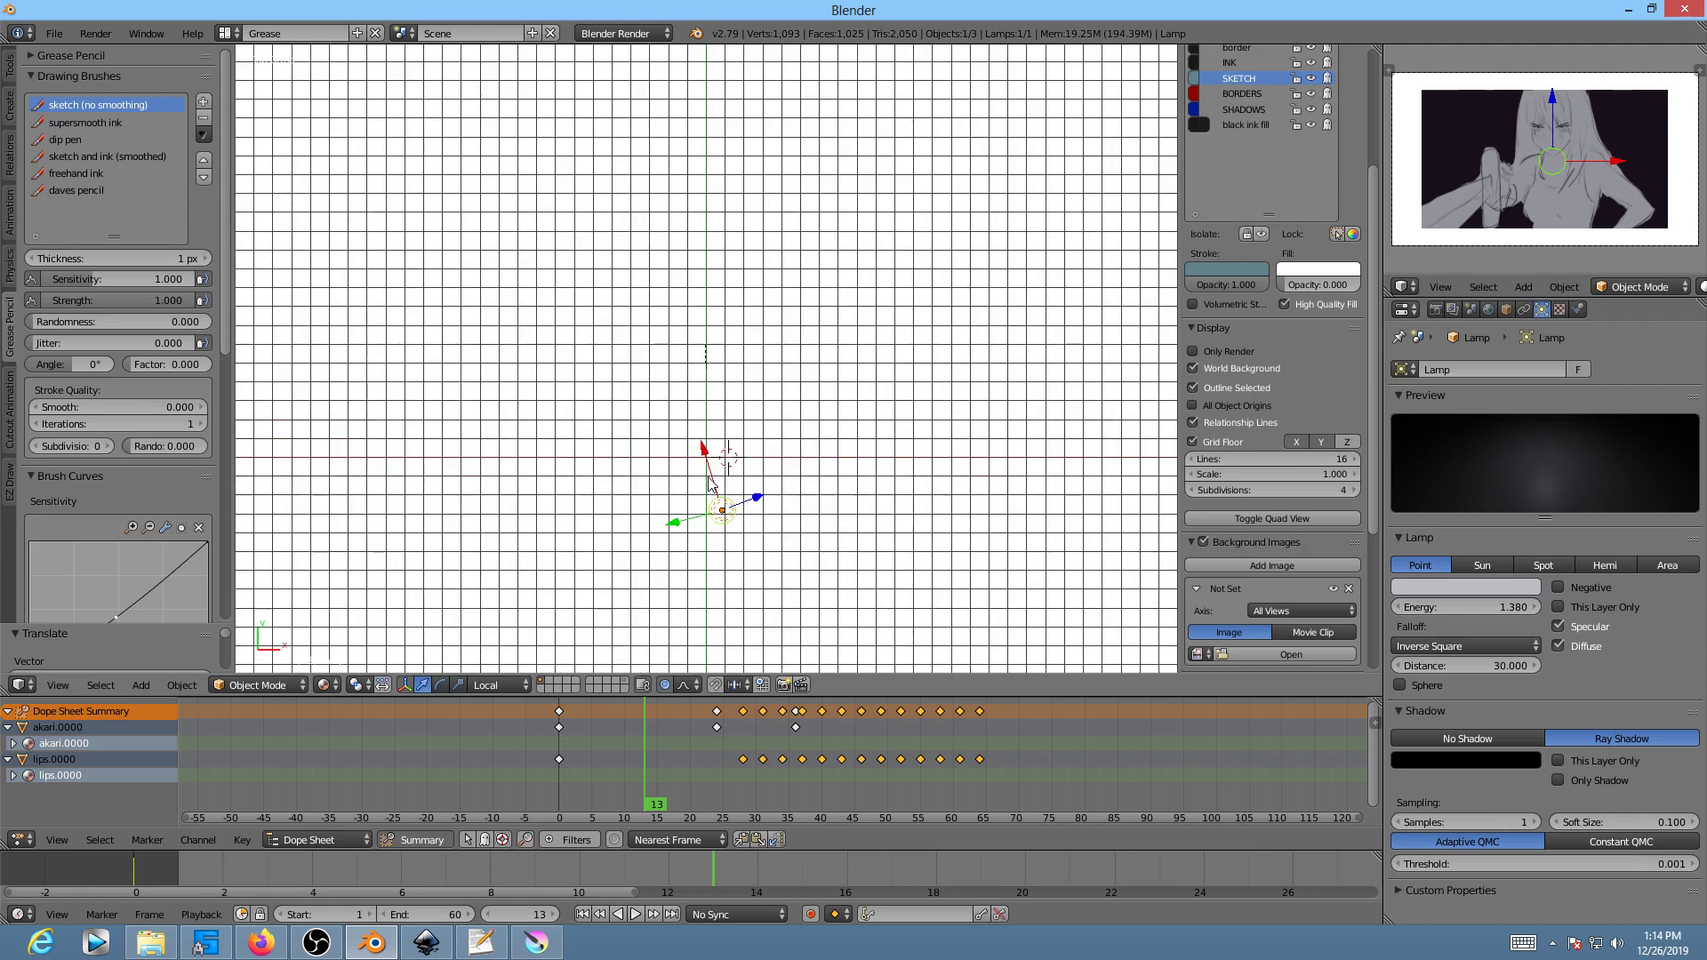
Step: Move the lamp right up to the front of the character plane and set its energy to 4.760
{"action": "key", "text": "g"}
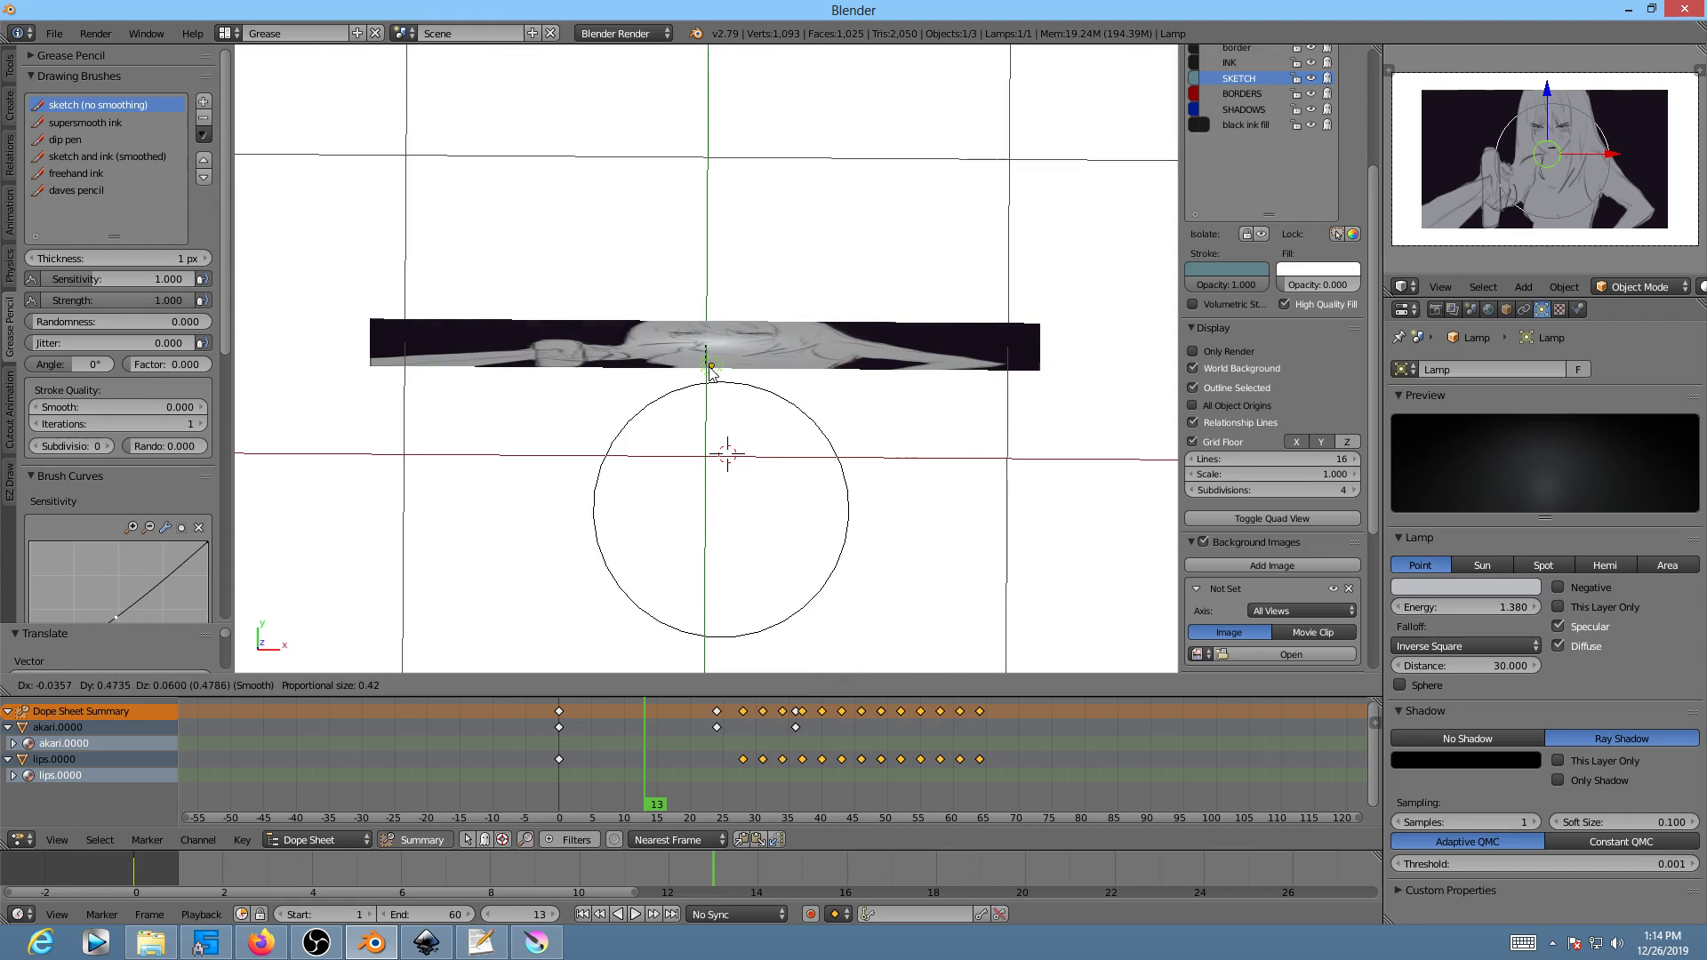
{"action": "left_click", "coordinate": [712, 373]}
{"action": "key", "text": "KP_1"}
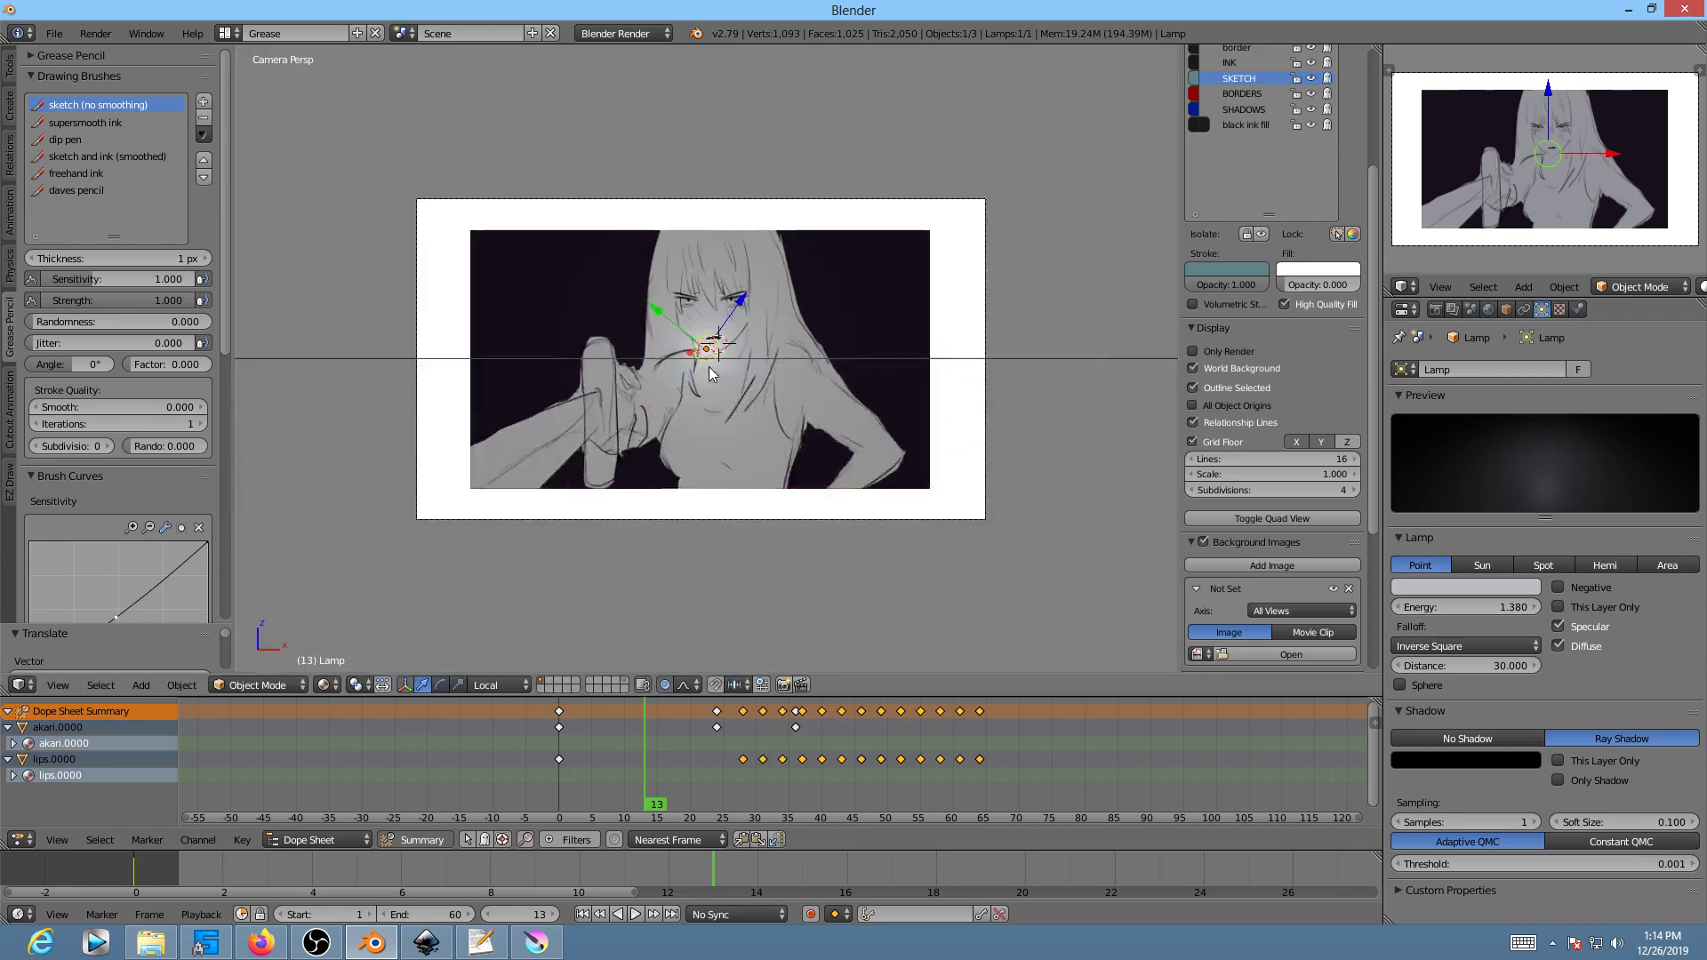
{"action": "scroll", "coordinate": [772, 396], "scroll_direction": "up", "scroll_amount": 3}
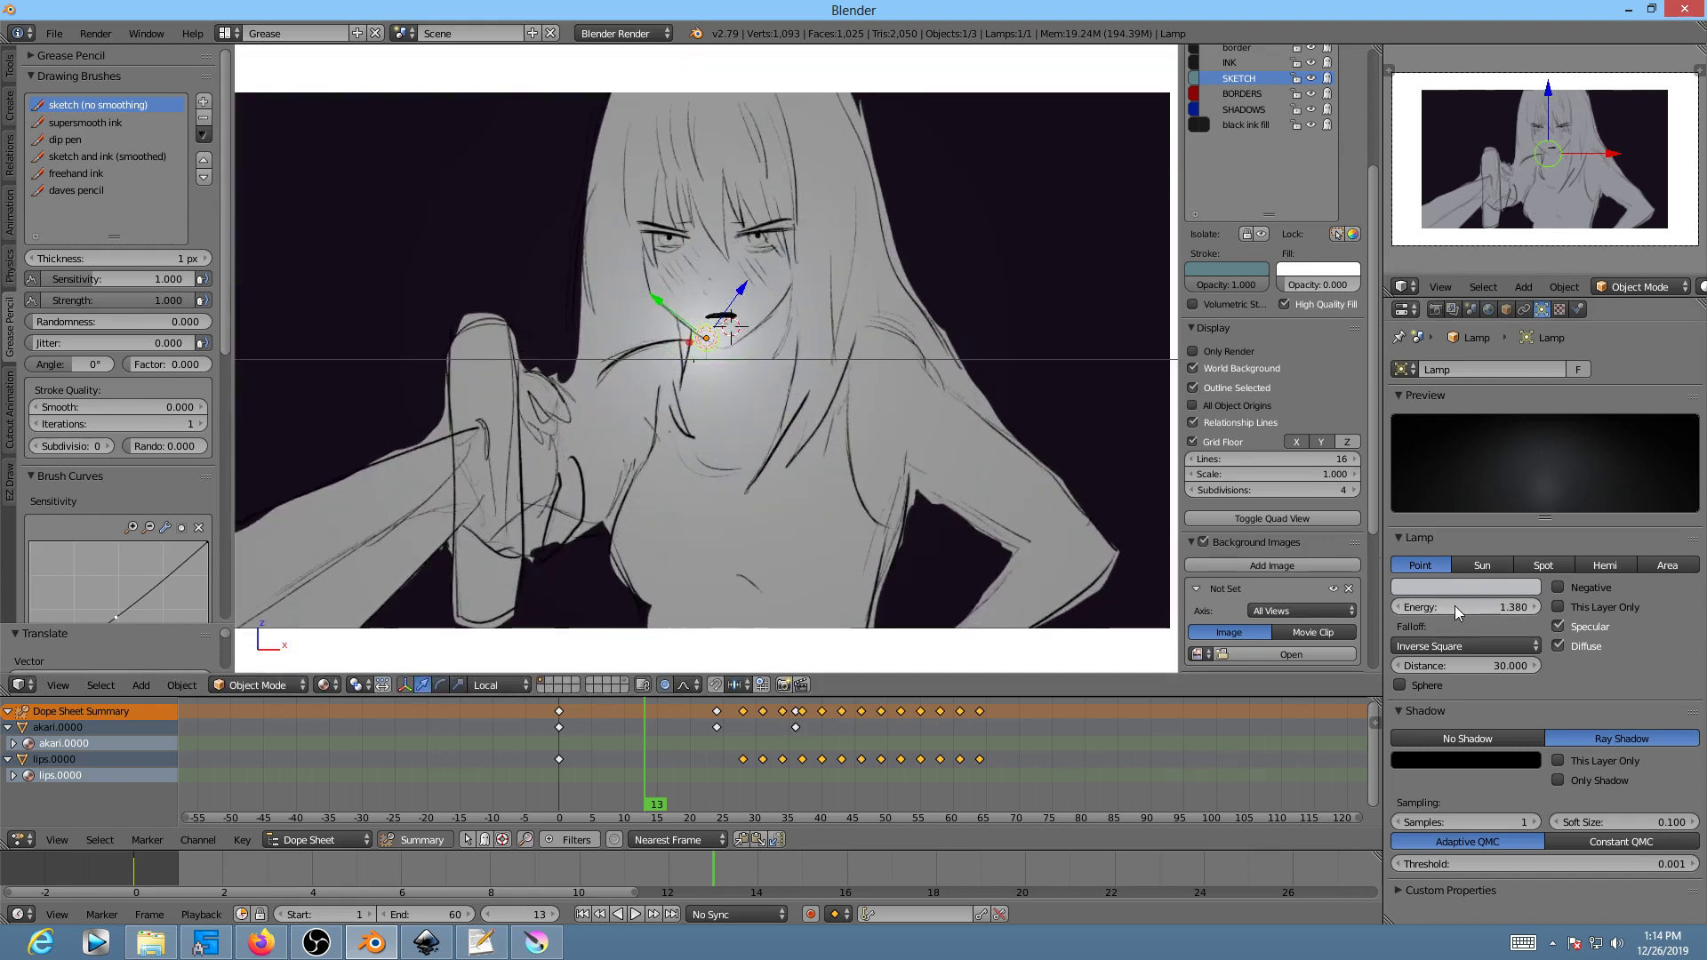
{"action": "left_click_drag", "start_coordinate": [1466, 607], "coordinate": [1551, 607]}
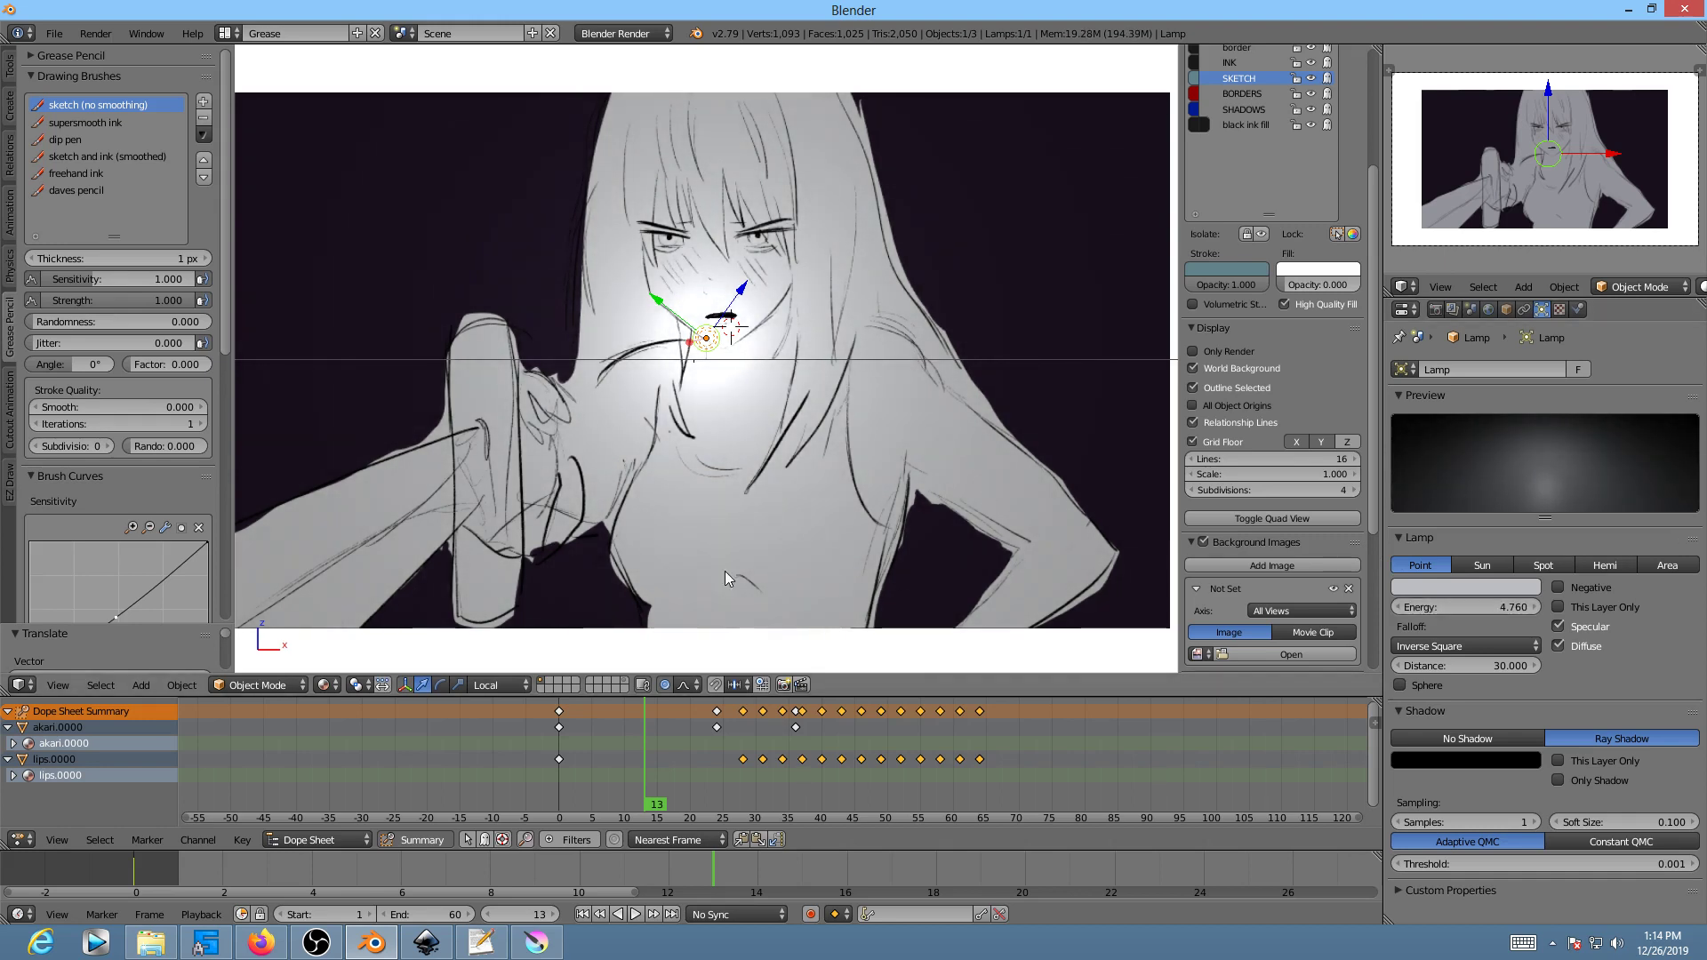
Step: Preview the lit drawing with rendered viewport shading in the camera view and return to the previous shading mode
{"action": "left_click", "coordinate": [323, 685]}
{"action": "left_click", "coordinate": [360, 569]}
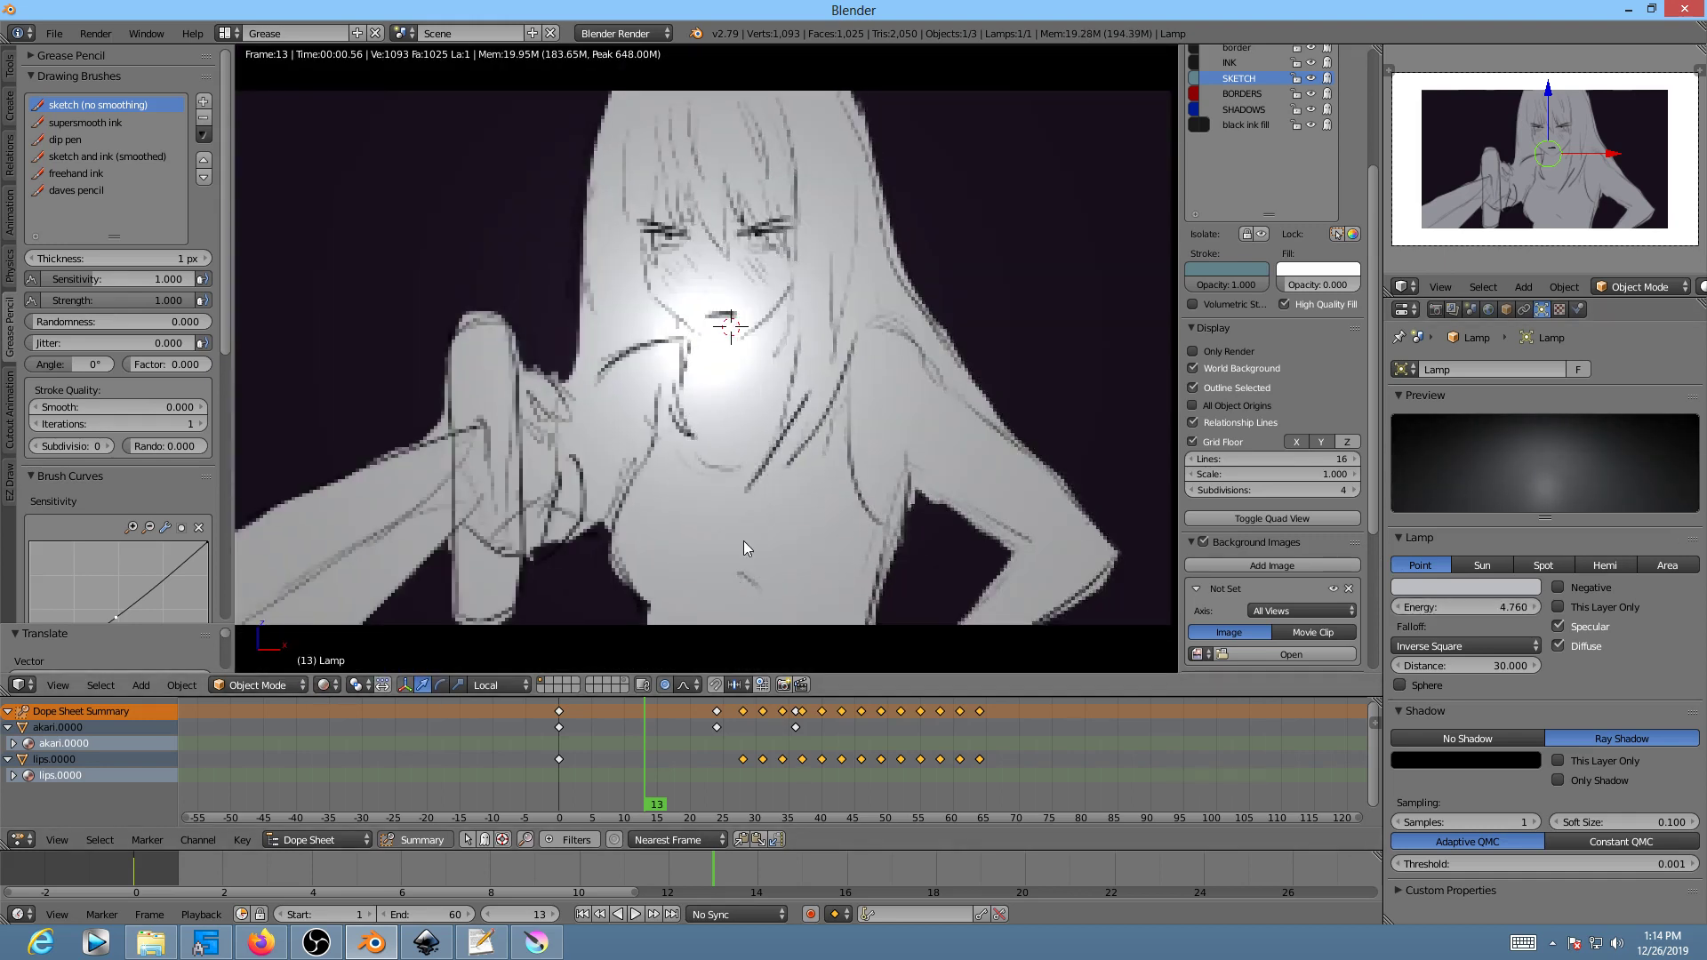
{"action": "scroll", "coordinate": [756, 532], "scroll_direction": "down", "scroll_amount": 2}
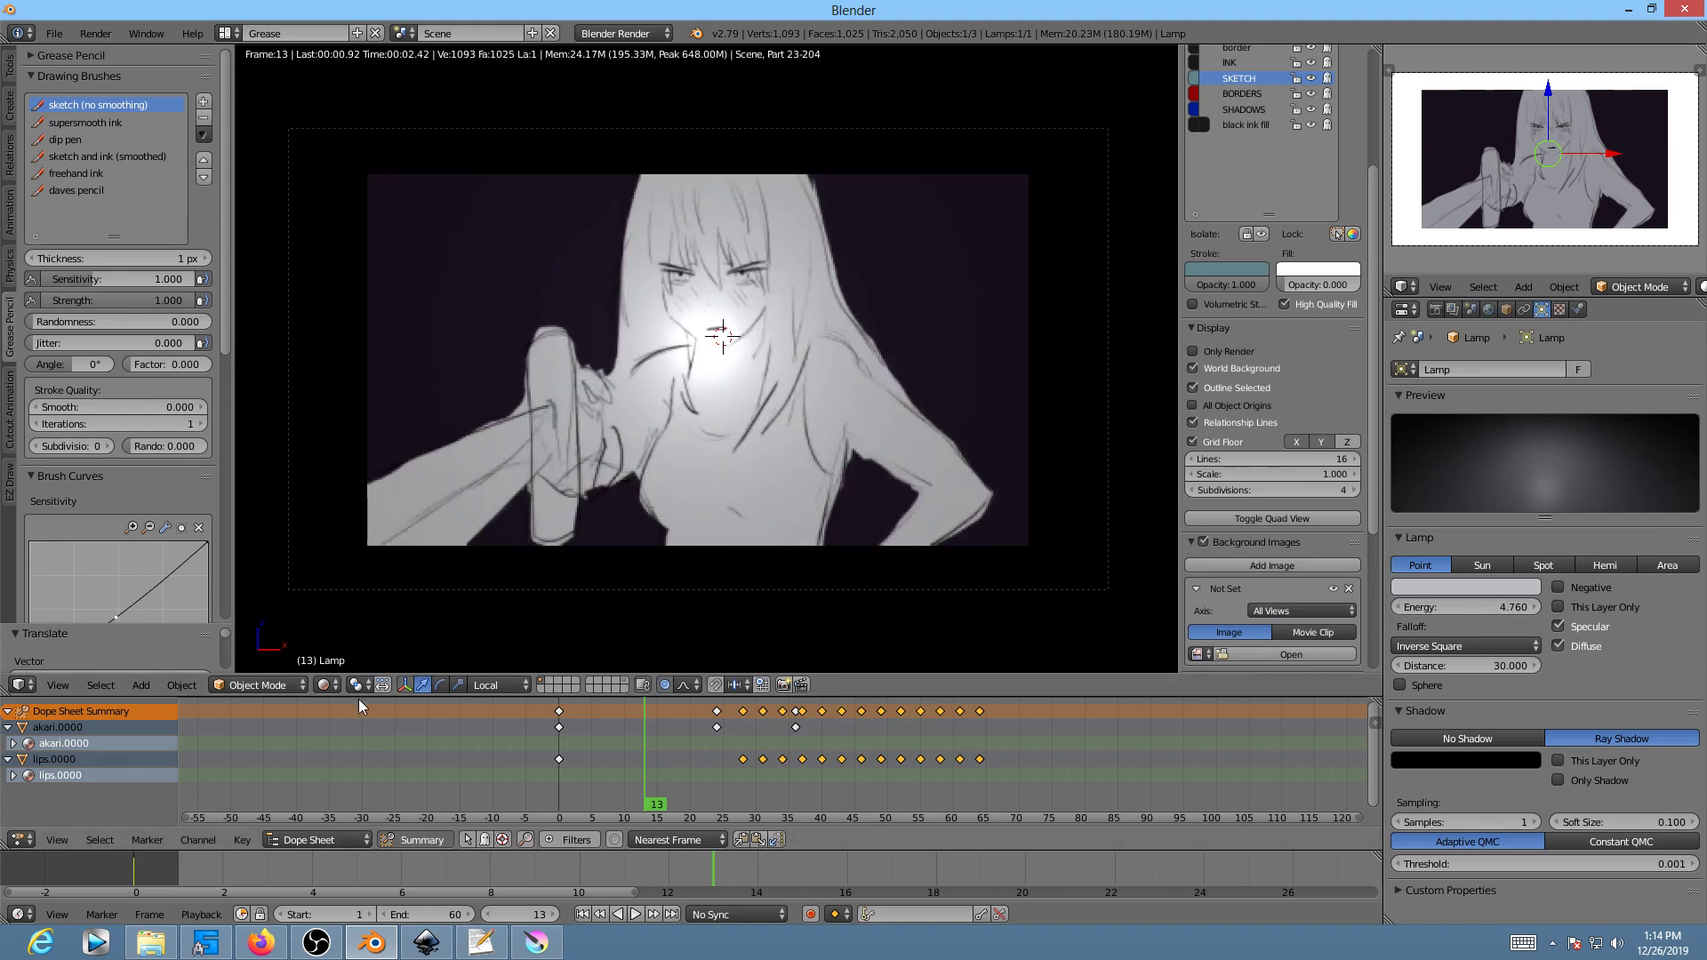
{"action": "left_click", "coordinate": [323, 685]}
{"action": "left_click", "coordinate": [349, 604]}
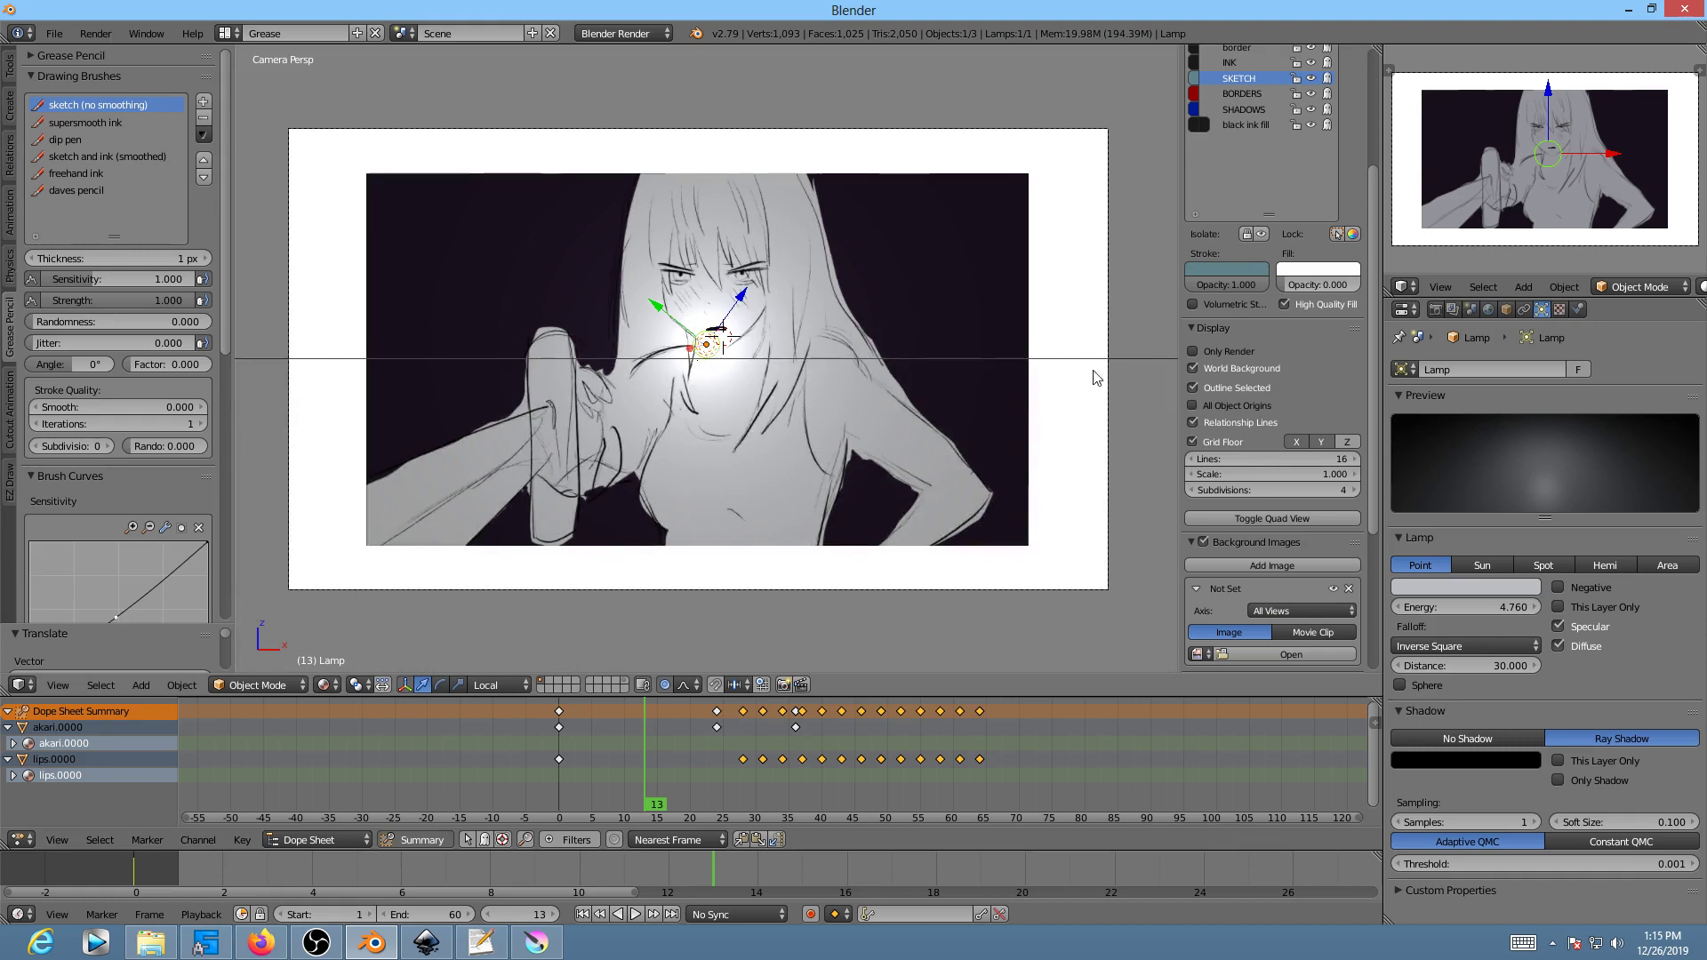
Step: Try enabling Face Textures and Face Textures Alpha in the character plane's material options, and turn them off again
{"action": "middle_click_drag", "start_coordinate": [851, 381], "coordinate": [579, 325]}
{"action": "right_click", "coordinate": [569, 329]}
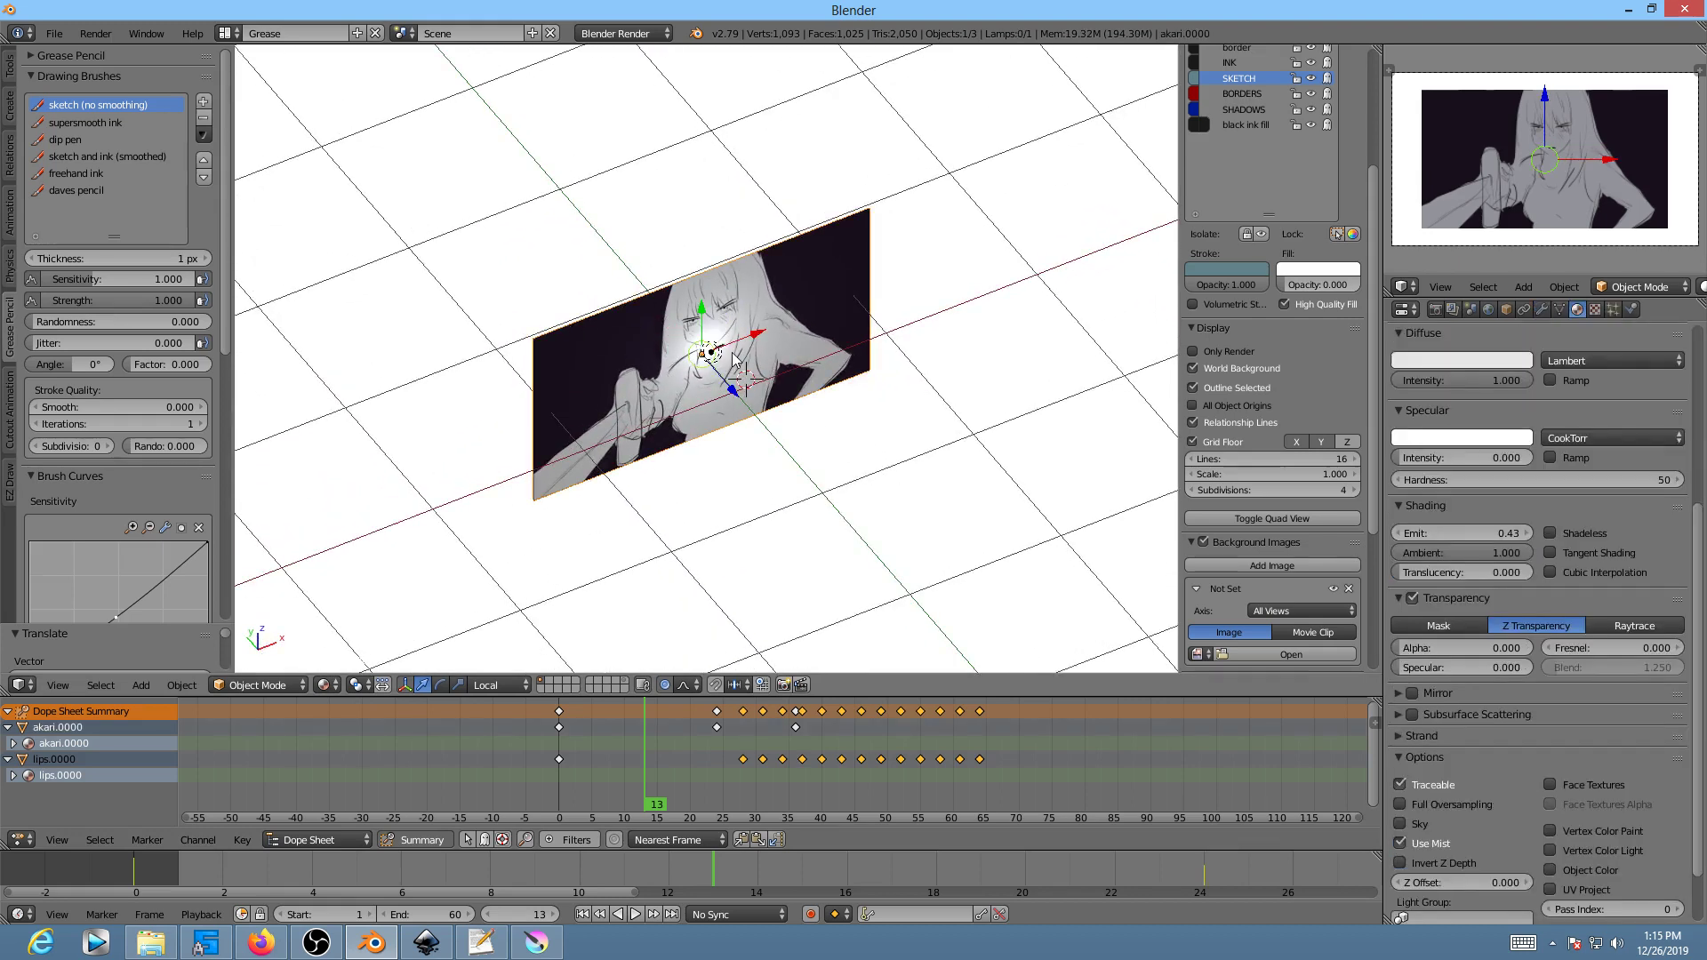
{"action": "left_click", "coordinate": [726, 286]}
{"action": "left_click", "coordinate": [1594, 786]}
{"action": "left_click", "coordinate": [1592, 811]}
{"action": "scroll", "coordinate": [915, 506], "scroll_direction": "up", "scroll_amount": 5}
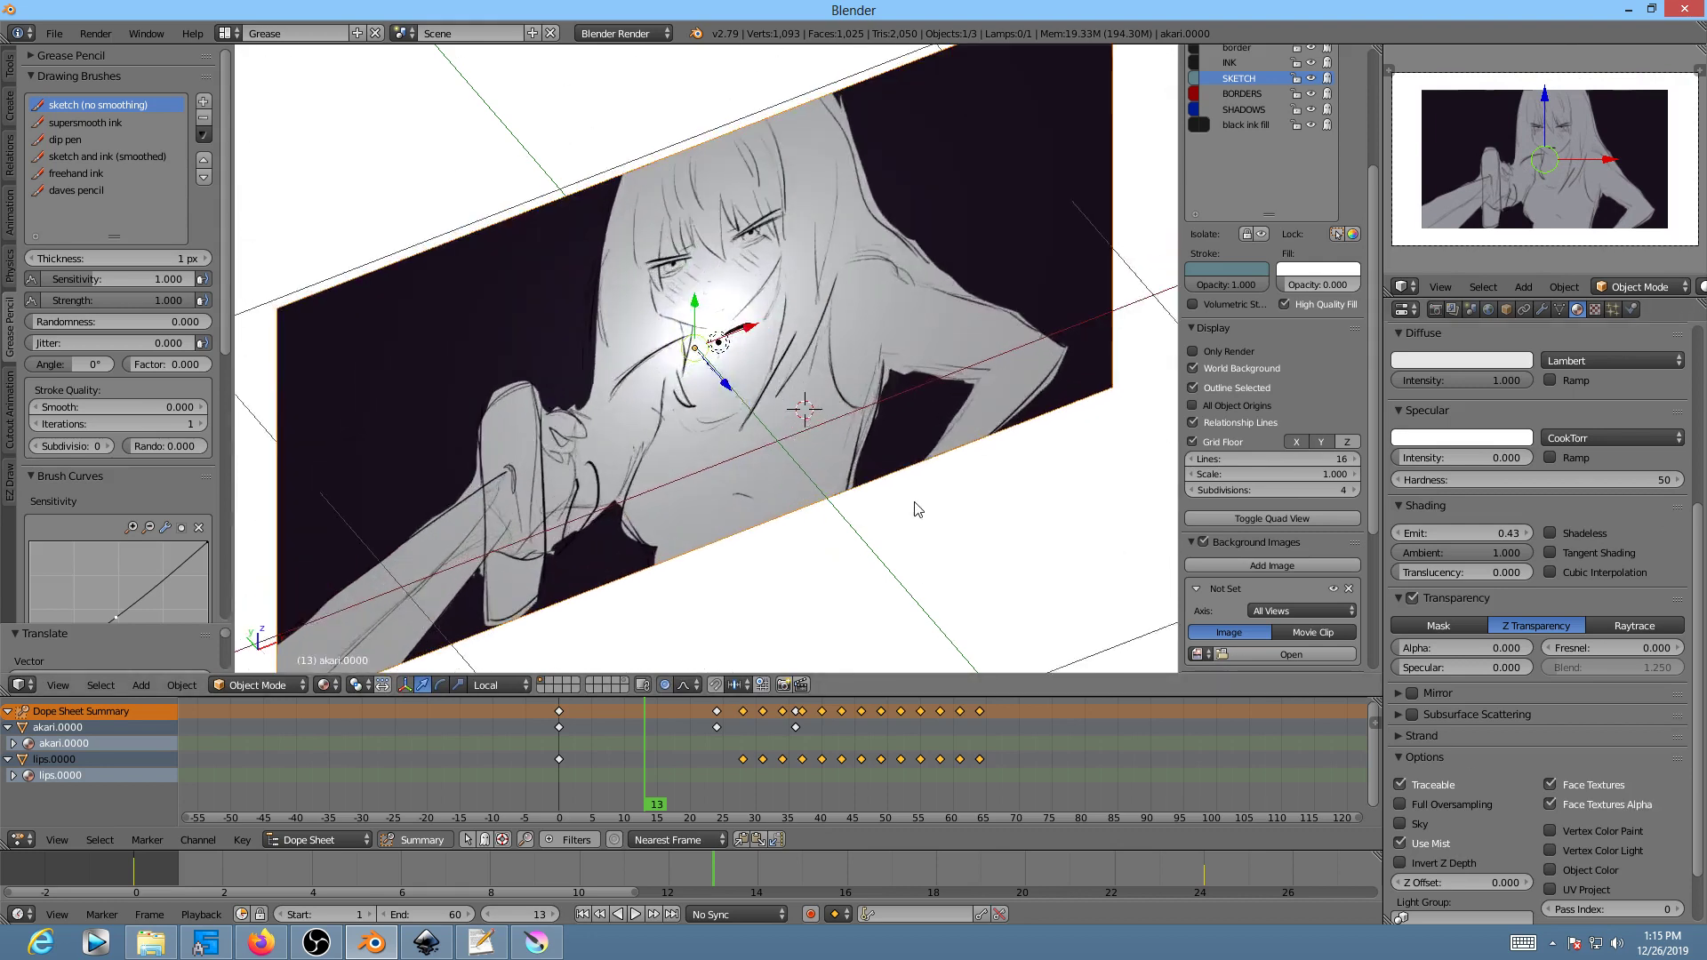
{"action": "left_click", "coordinate": [1580, 786]}
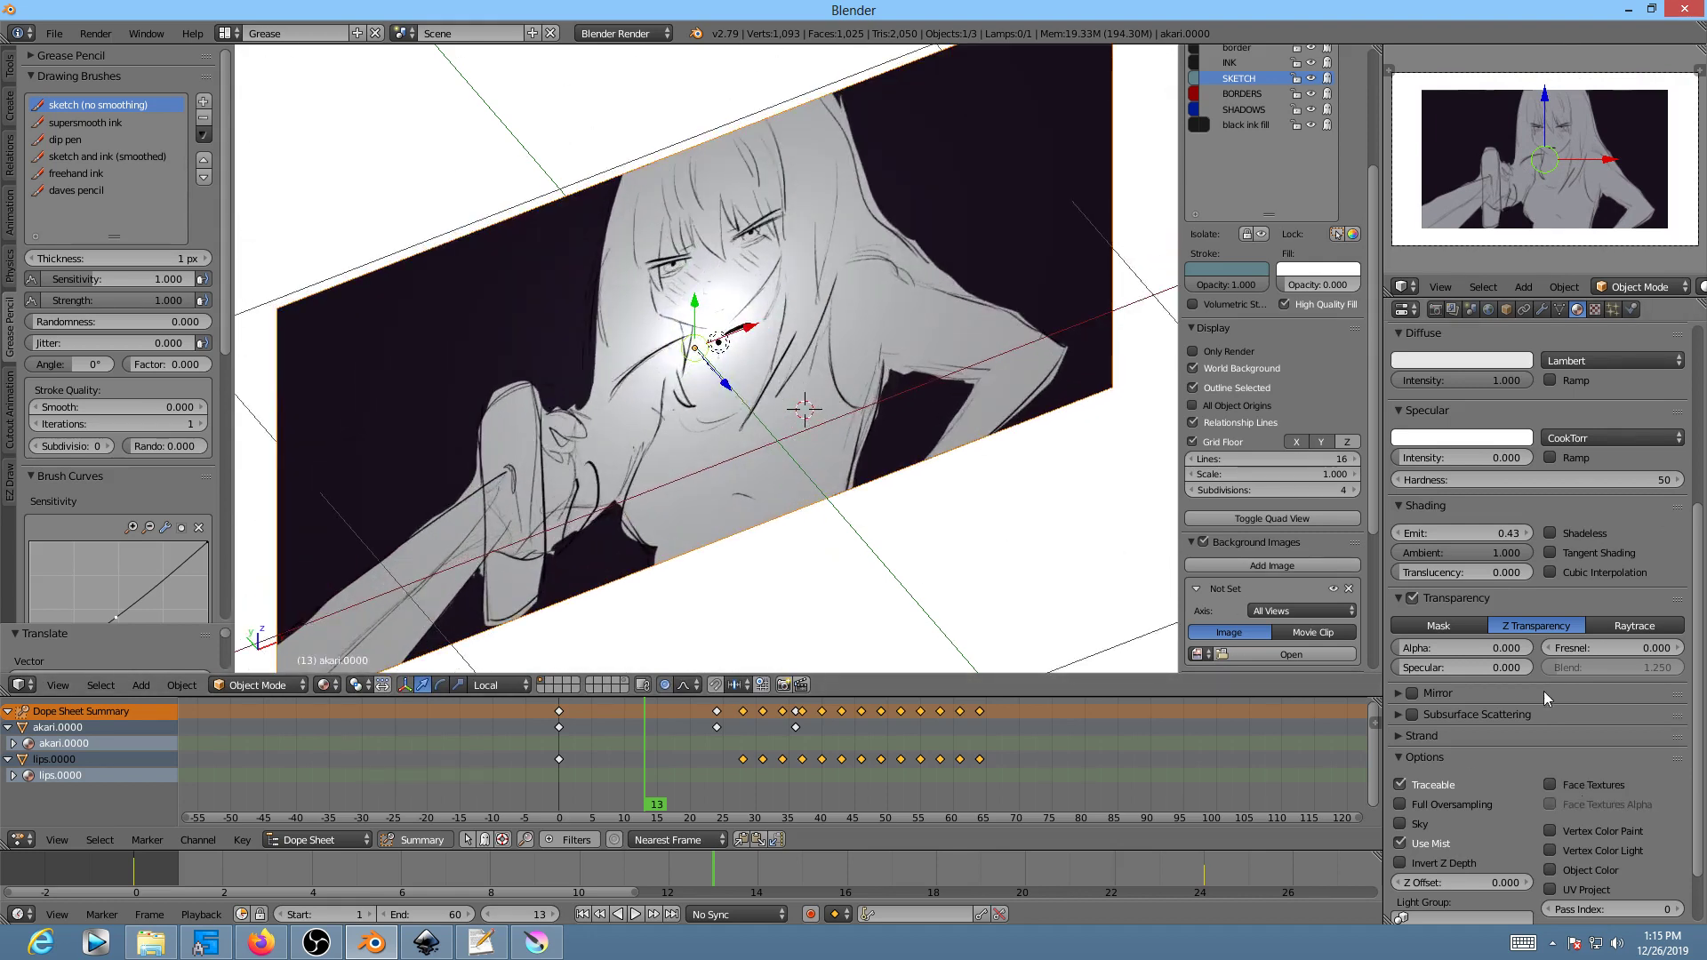
Step: Examine the character plane's image texture settings, including its source, alpha, mapping and influence options
{"action": "left_click", "coordinate": [1597, 309]}
{"action": "scroll", "coordinate": [1583, 624], "scroll_direction": "down", "scroll_amount": 6}
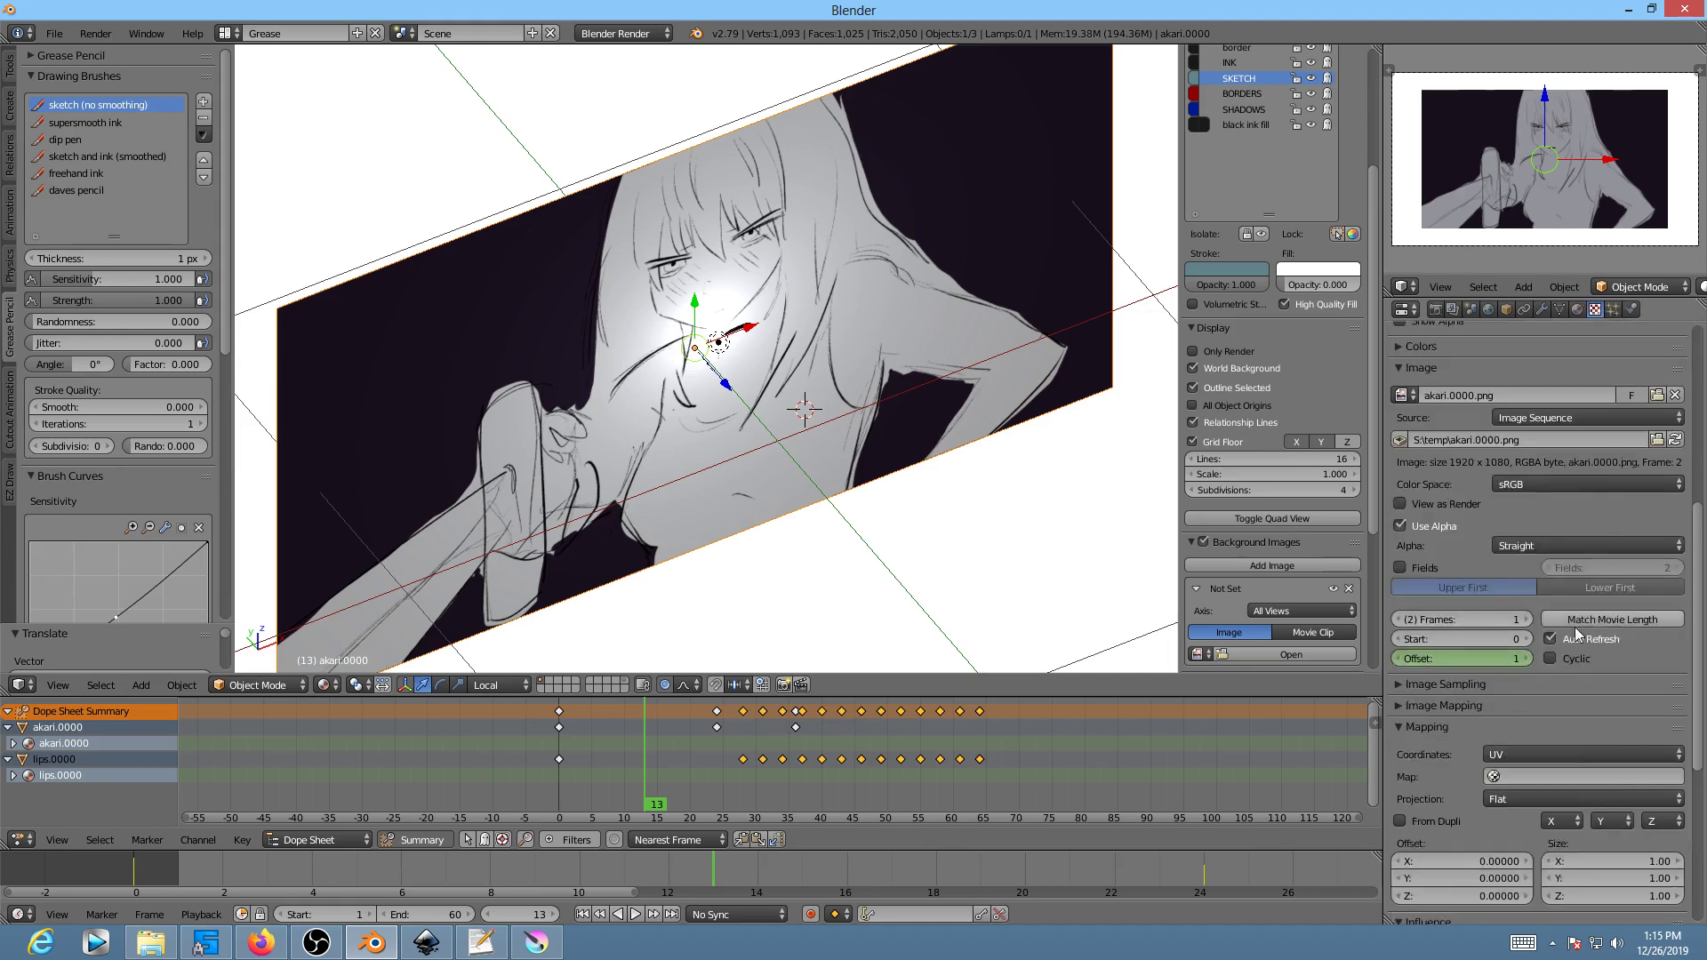
{"action": "left_click", "coordinate": [1576, 309]}
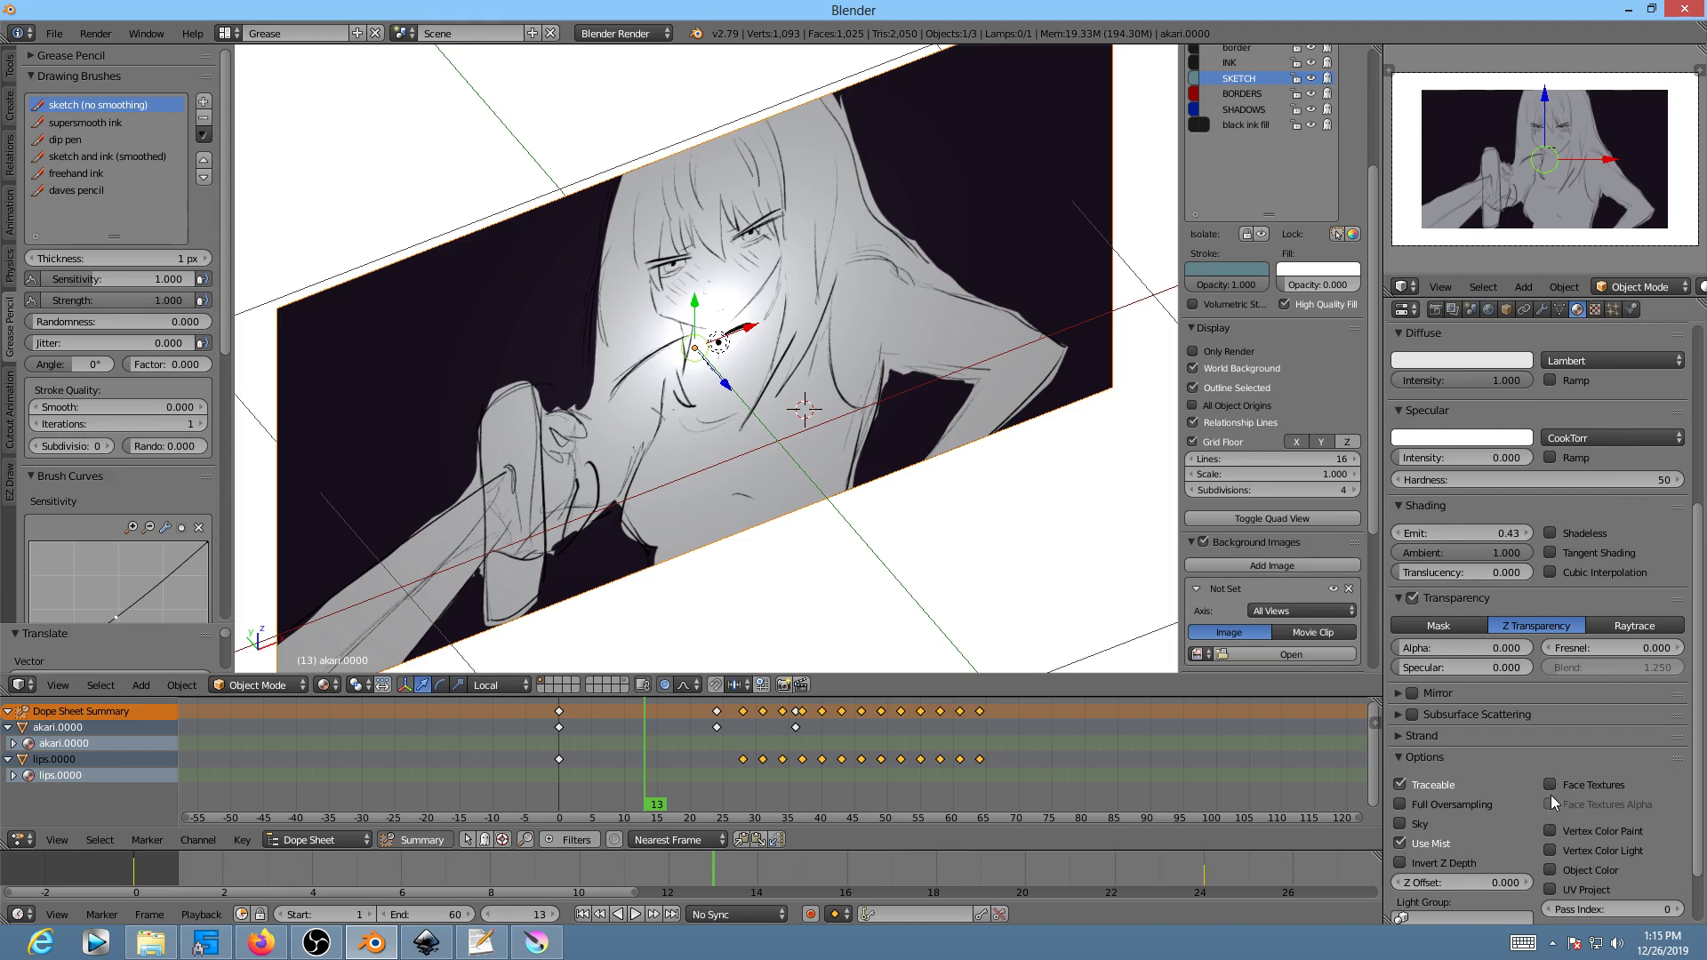
{"action": "left_click", "coordinate": [1595, 309]}
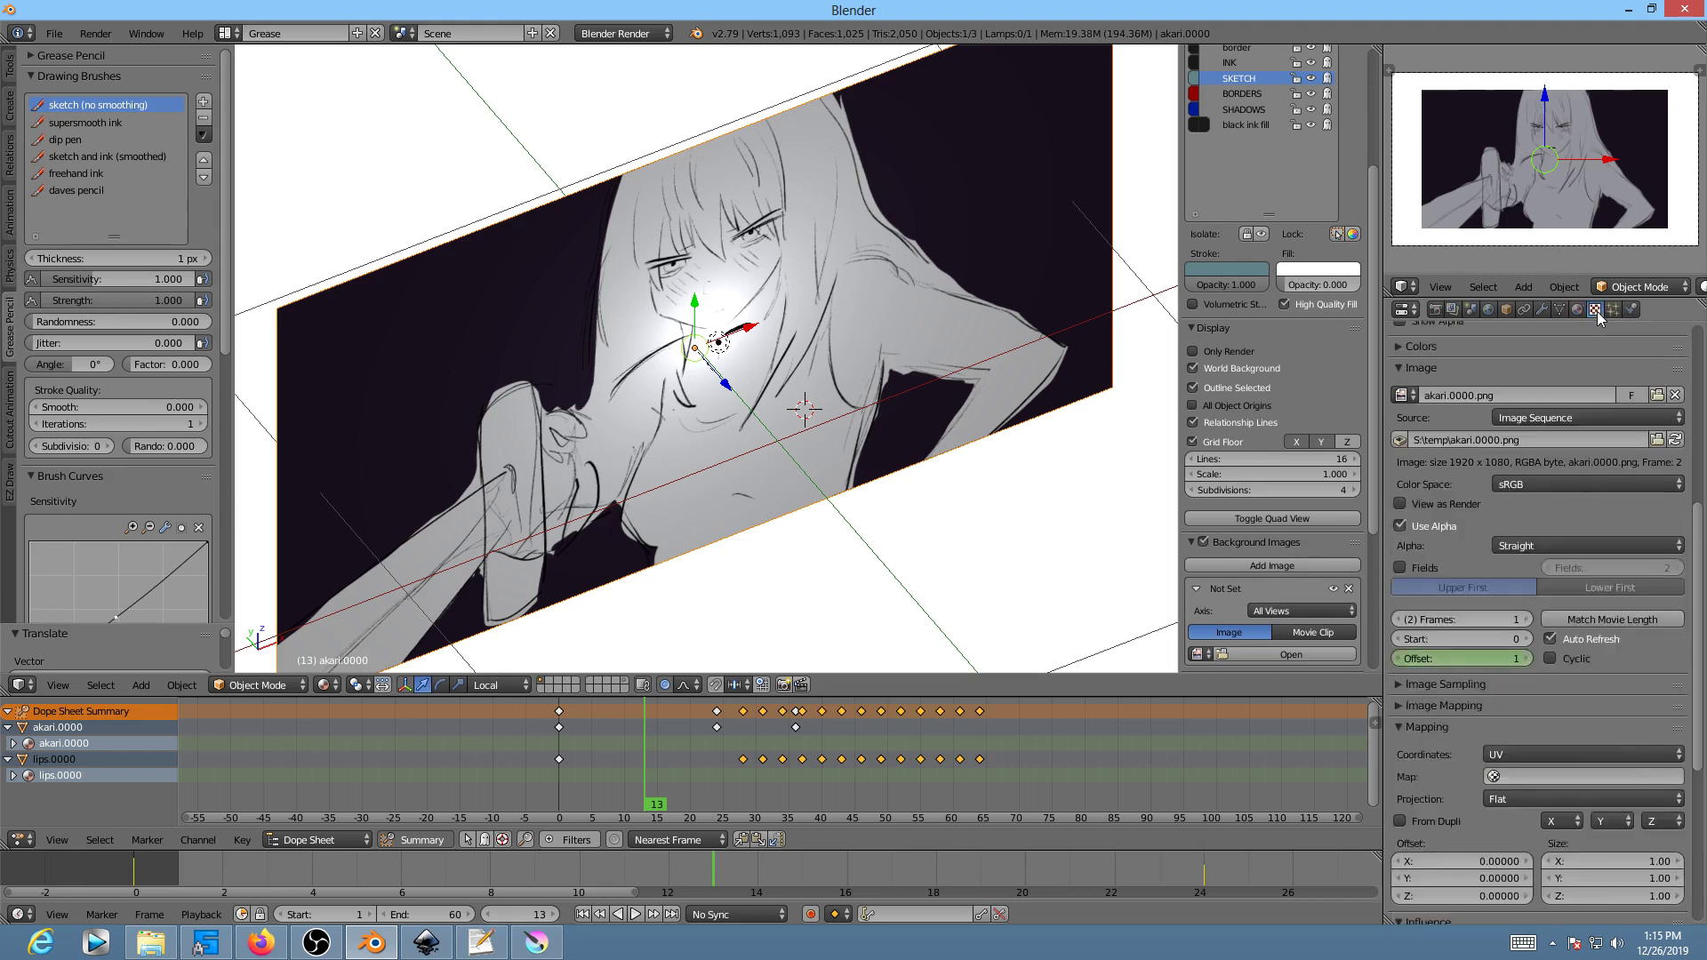
{"action": "scroll", "coordinate": [1512, 511], "scroll_direction": "down", "scroll_amount": 7}
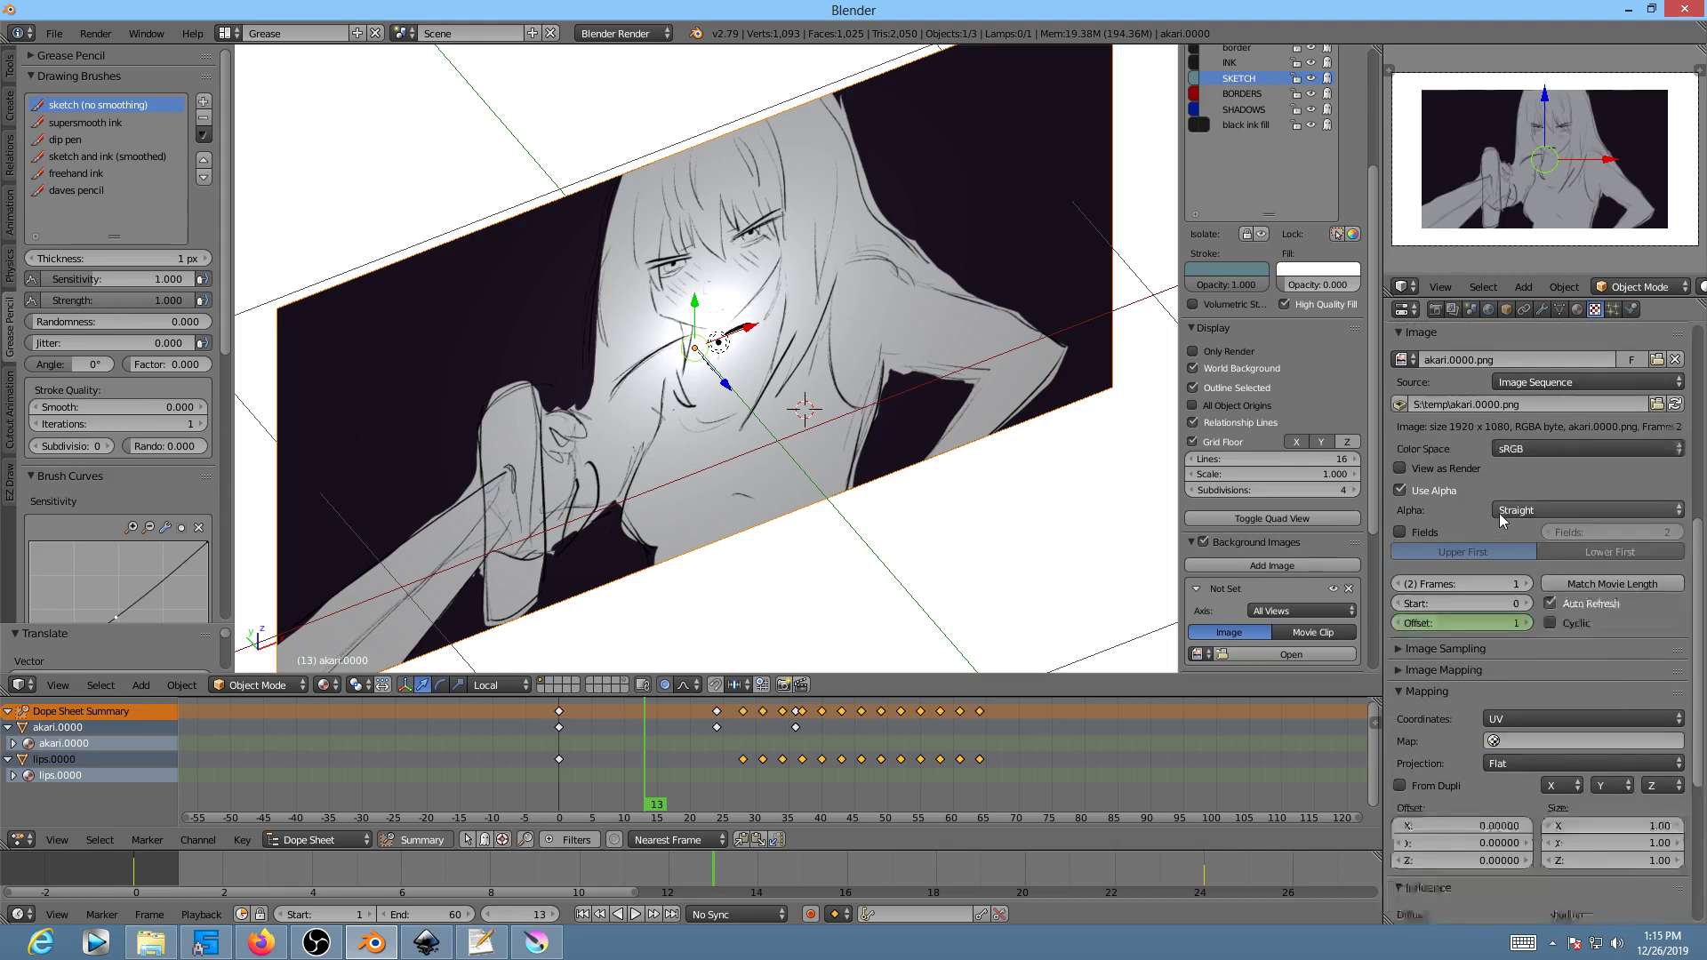
{"action": "scroll", "coordinate": [1519, 512], "scroll_direction": "up", "scroll_amount": 13}
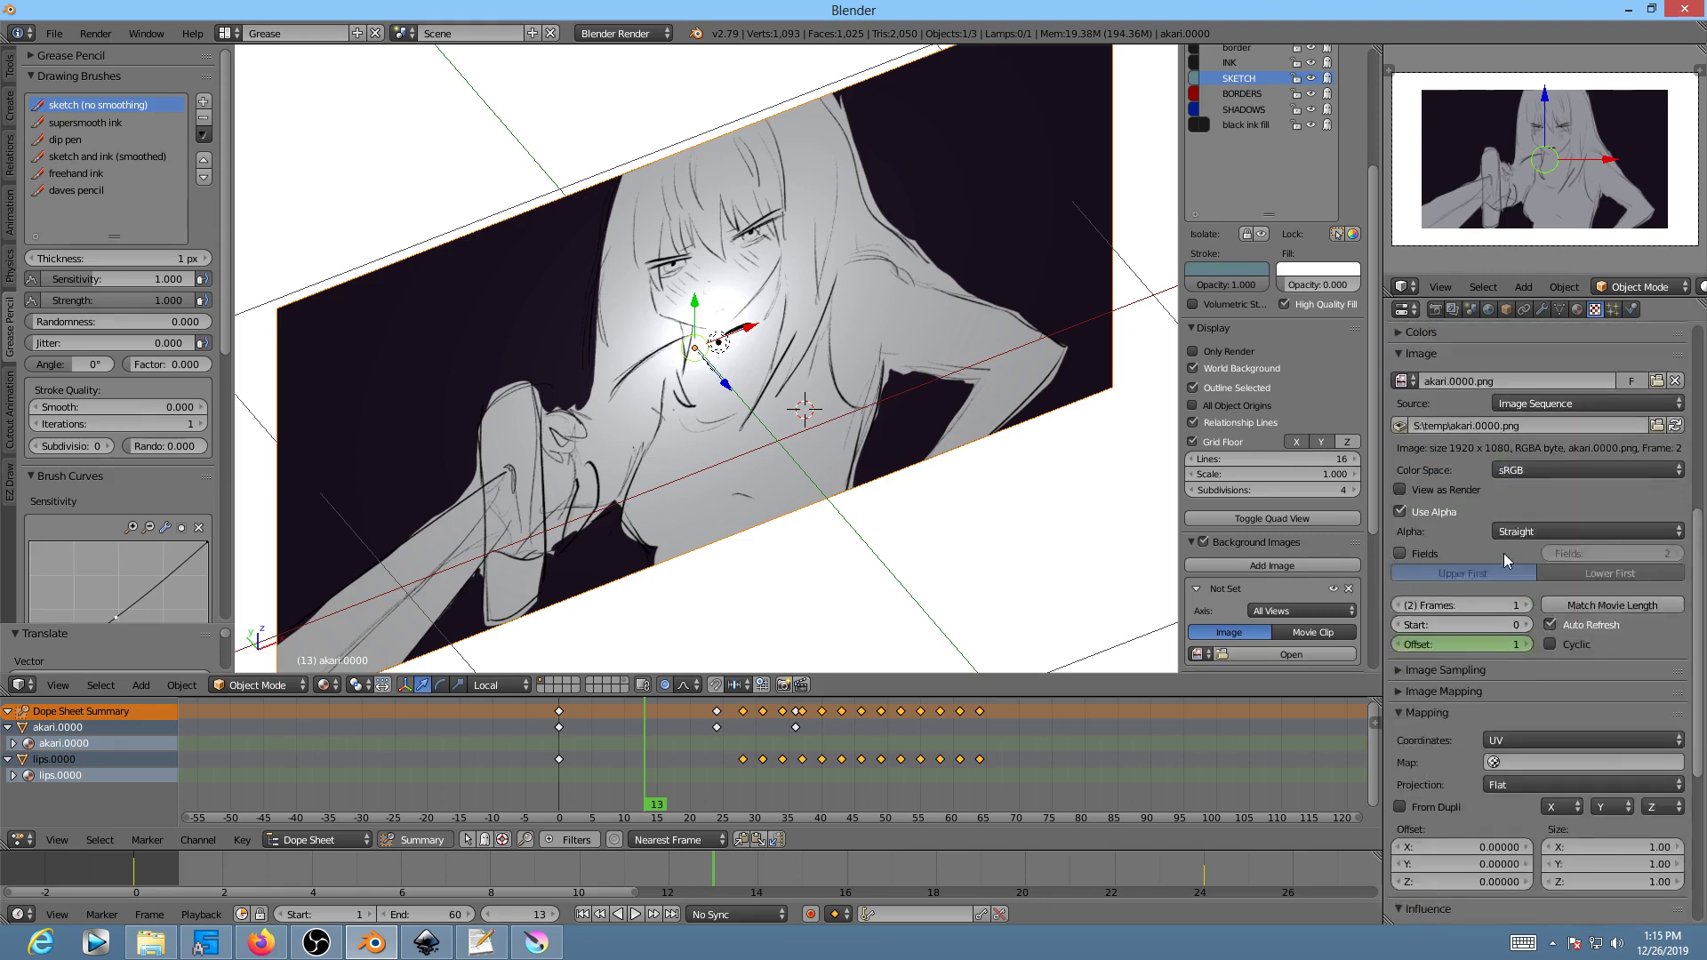
{"action": "scroll", "coordinate": [1538, 604], "scroll_direction": "down", "scroll_amount": 9}
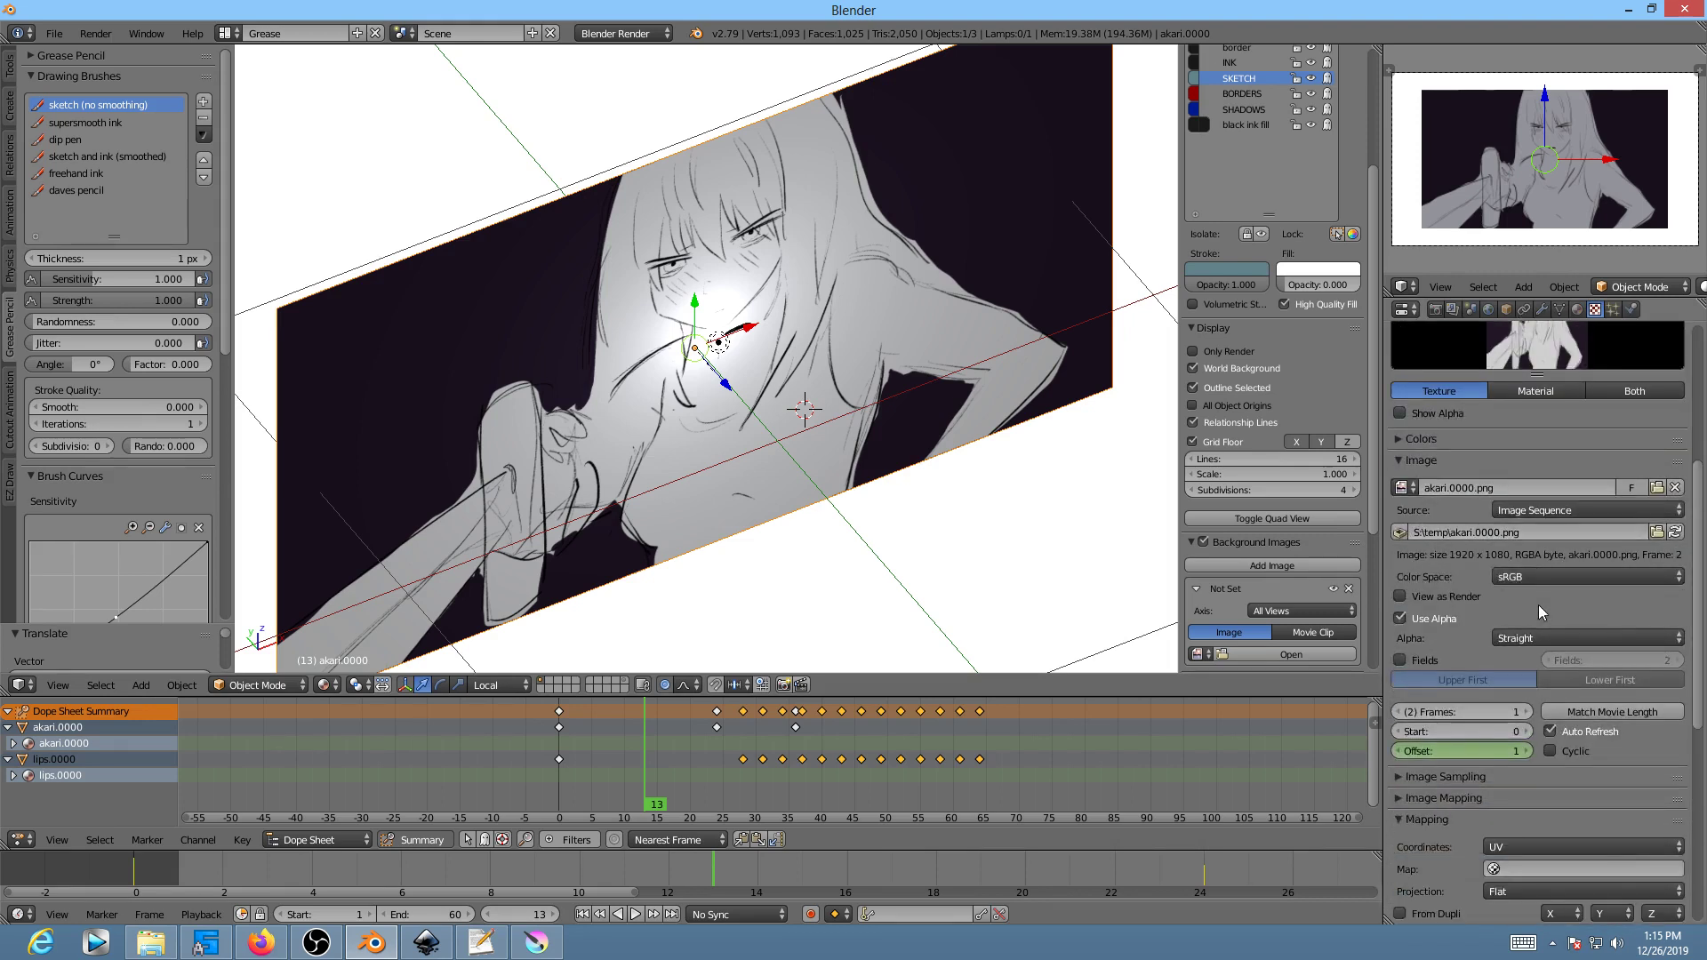
{"action": "scroll", "coordinate": [1467, 702], "scroll_direction": "down", "scroll_amount": 6}
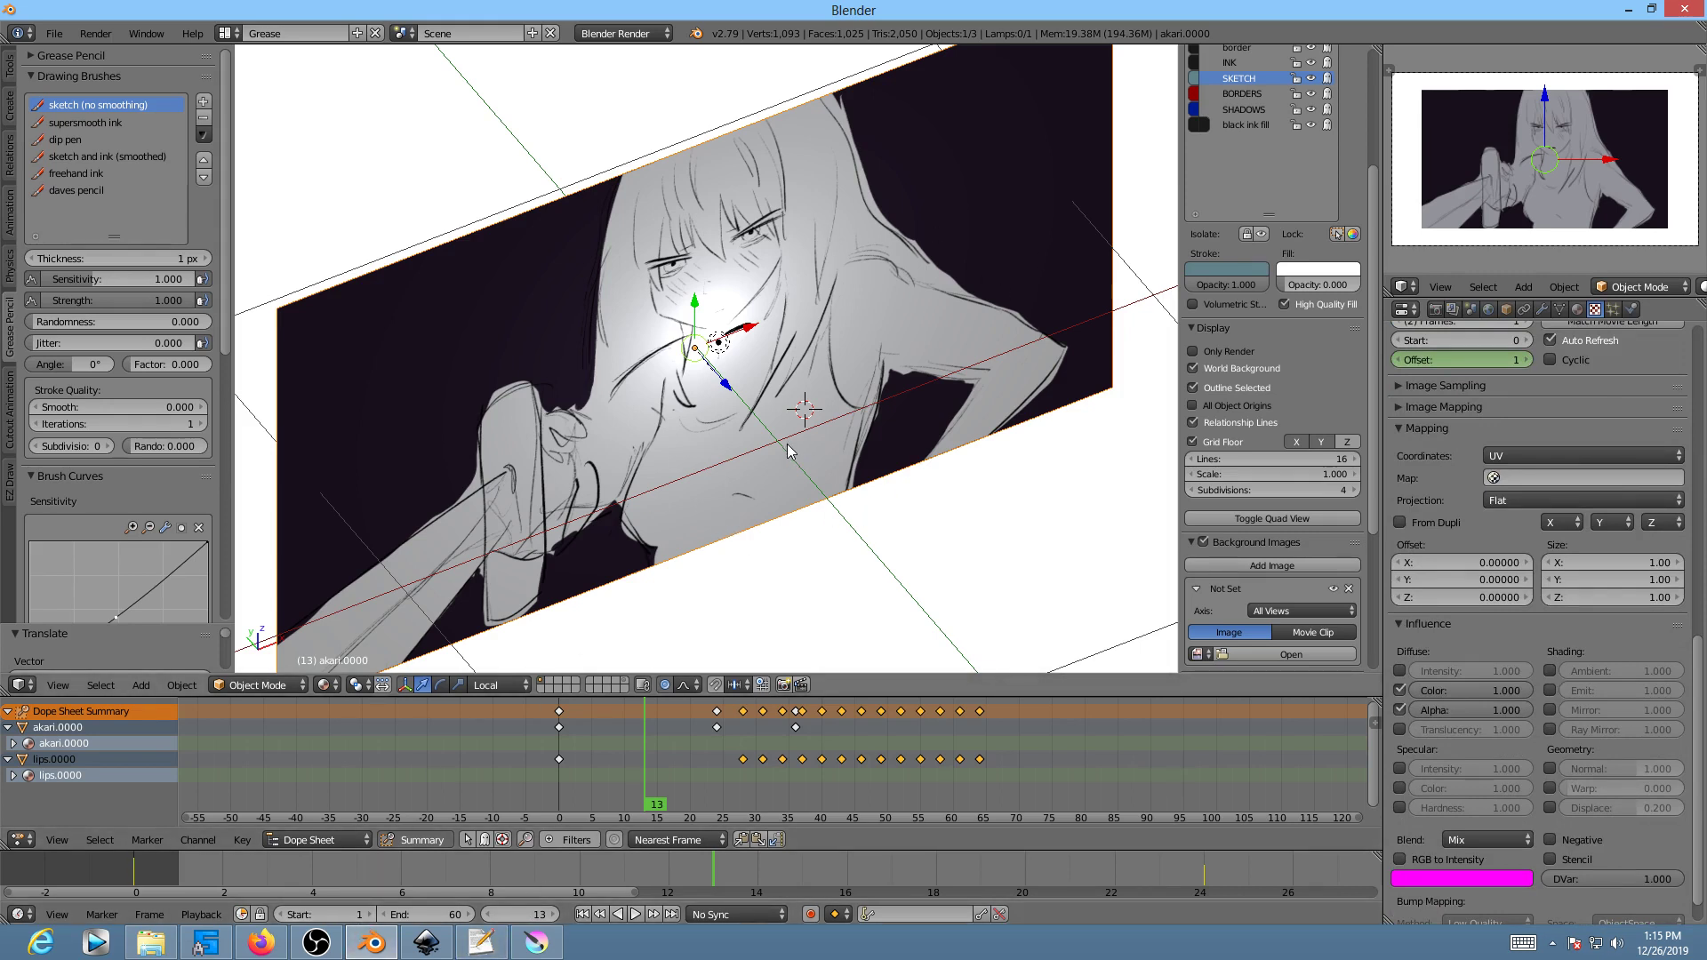
Step: Switch to Krita, inspect the Render Animation image sequence settings without exporting, and return to Blender
{"action": "left_click", "coordinate": [536, 941]}
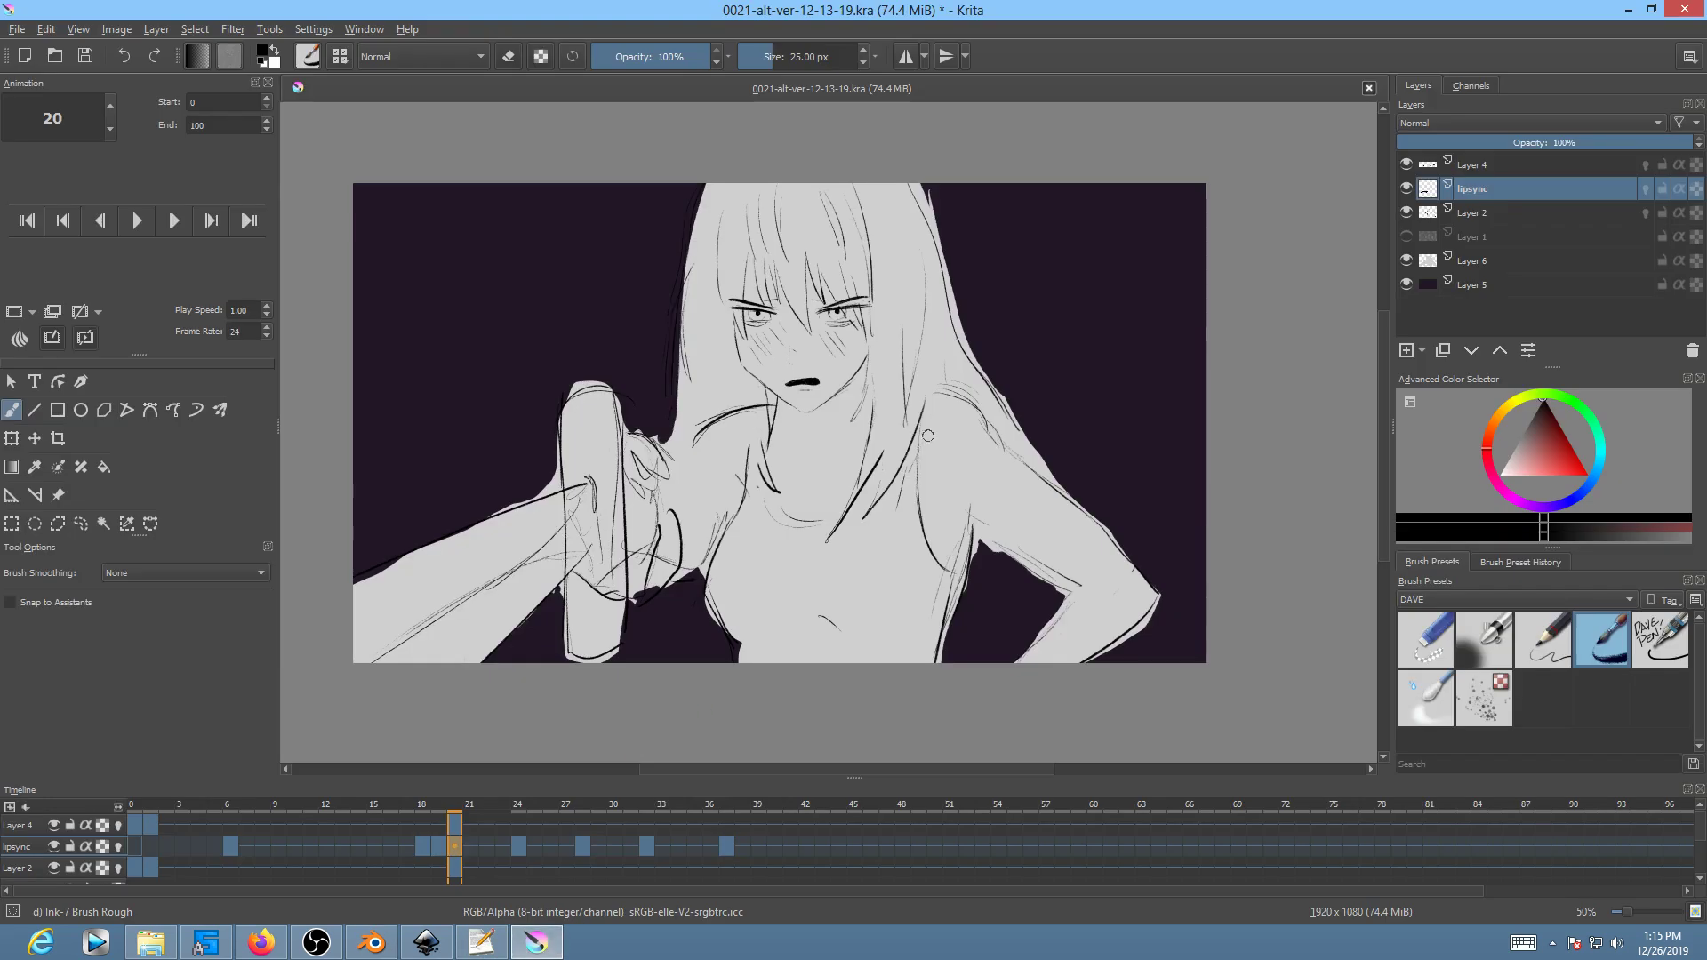
{"action": "key", "text": "ctrl+shift+r"}
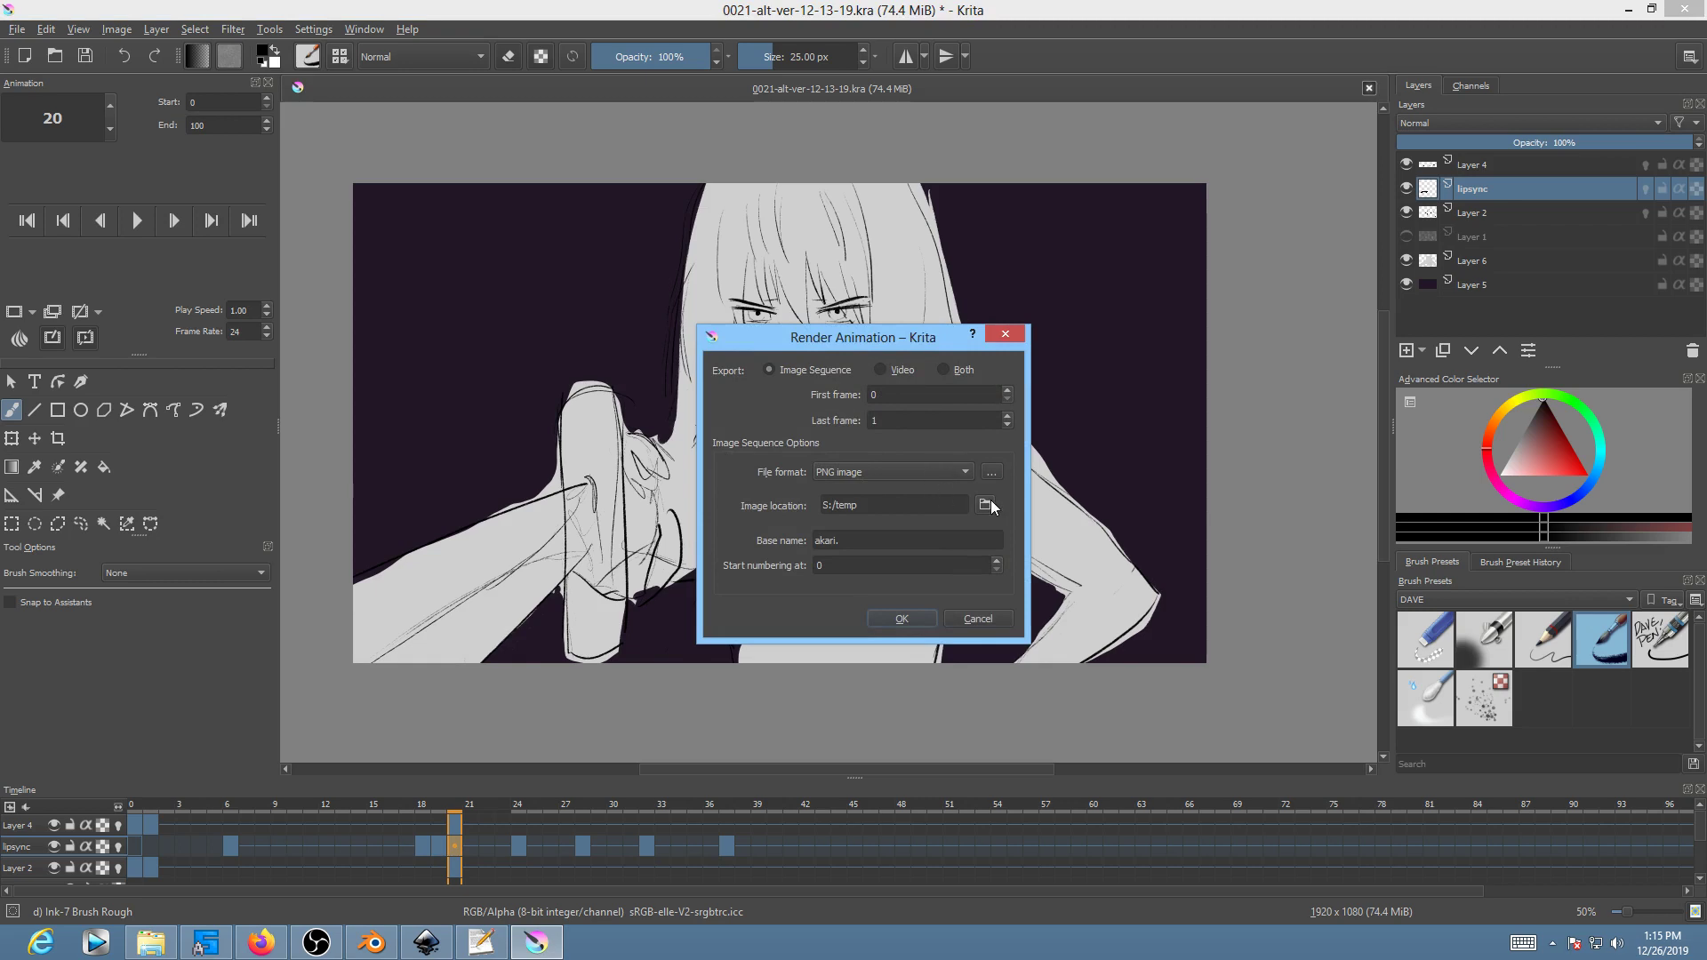
{"action": "key", "text": "Escape"}
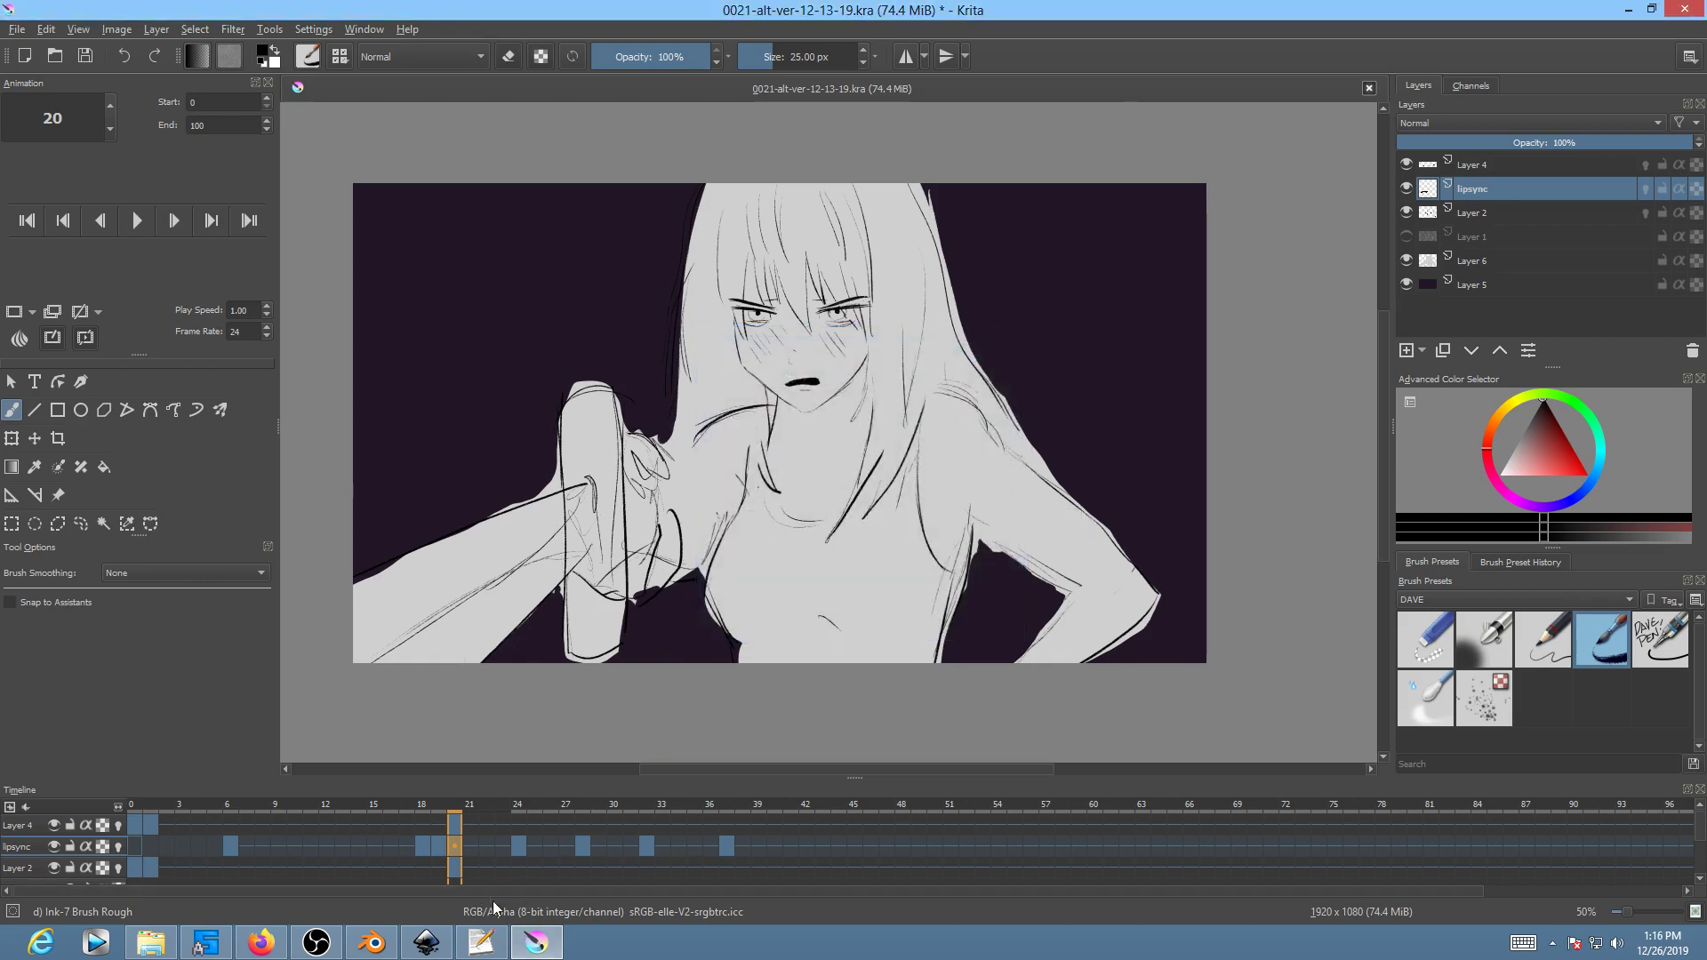
{"action": "left_click", "coordinate": [373, 942]}
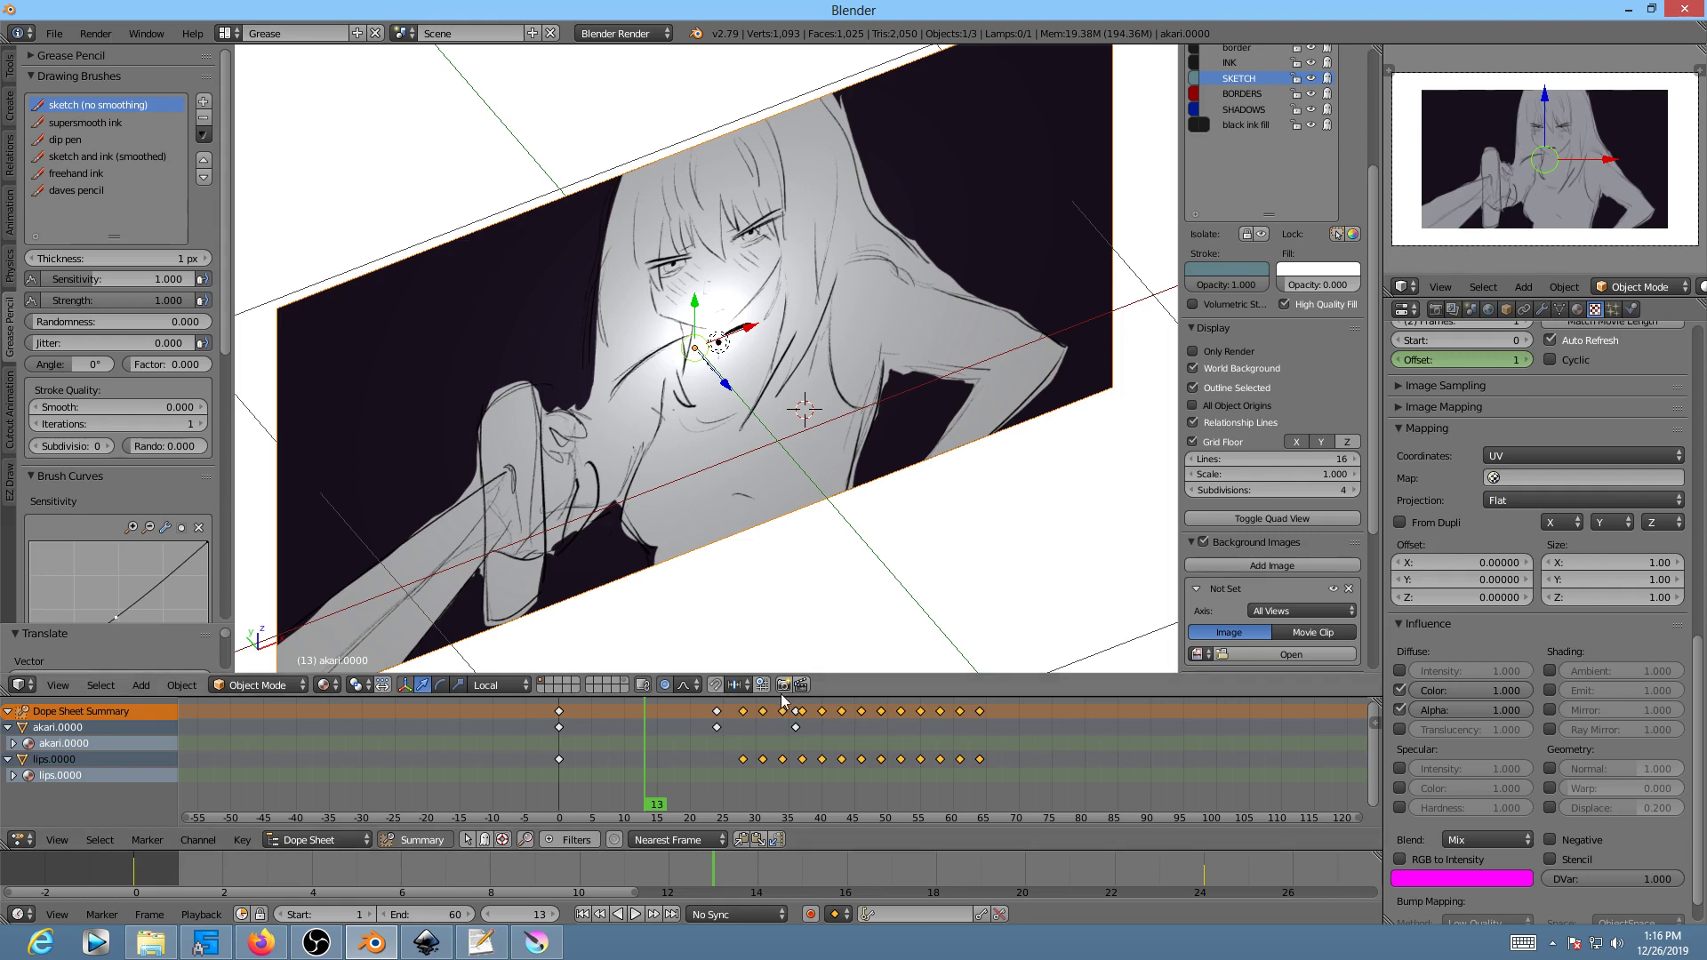
Step: Set the current frame to 0 and view the scene through the camera with the character's texture list and preview shown
{"action": "left_click_drag", "start_coordinate": [643, 794], "coordinate": [510, 788]}
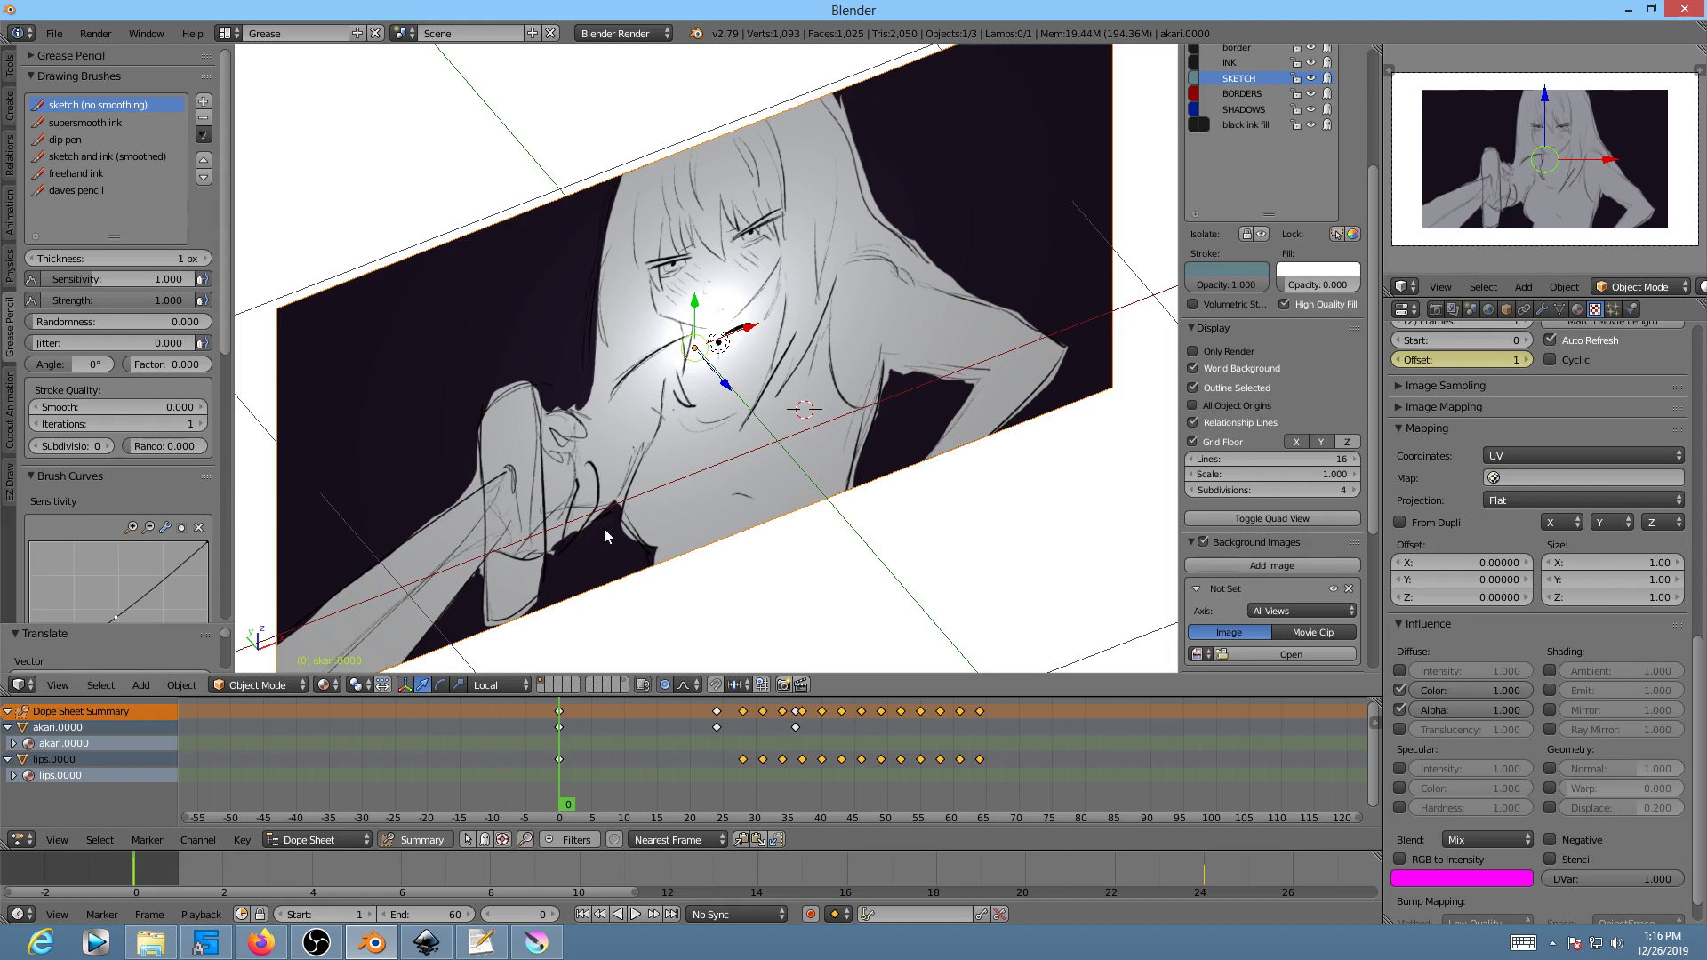
{"action": "key", "text": "KP_0"}
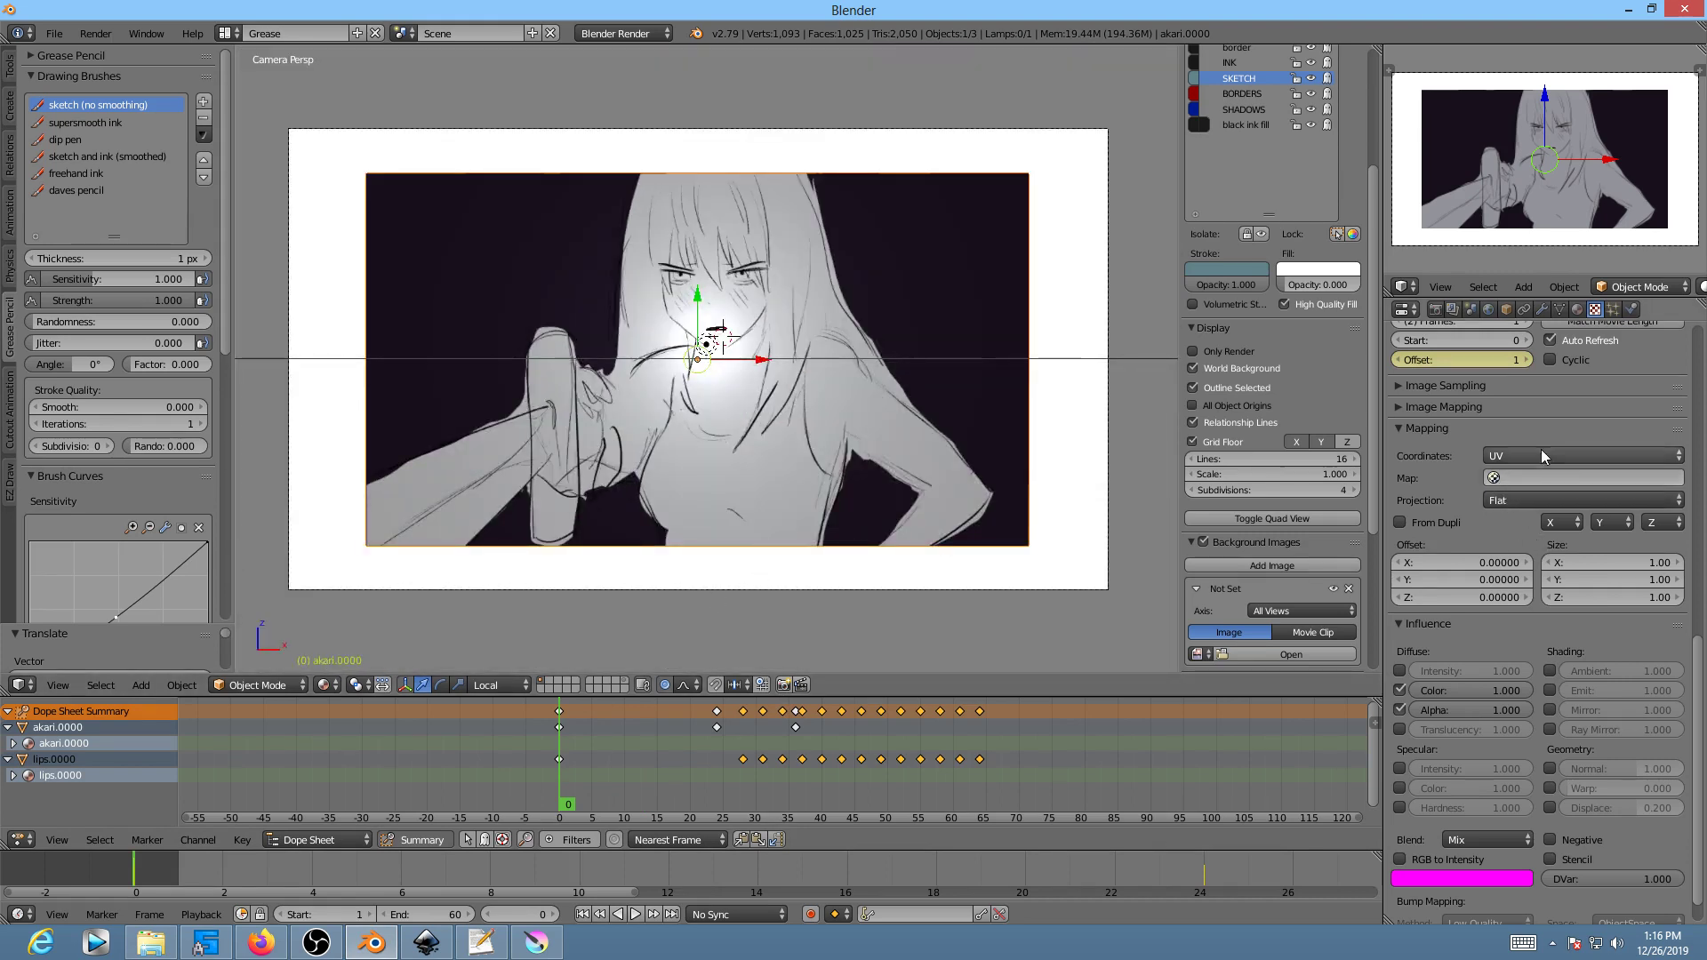
{"action": "scroll", "coordinate": [1541, 447], "scroll_direction": "up", "scroll_amount": 4}
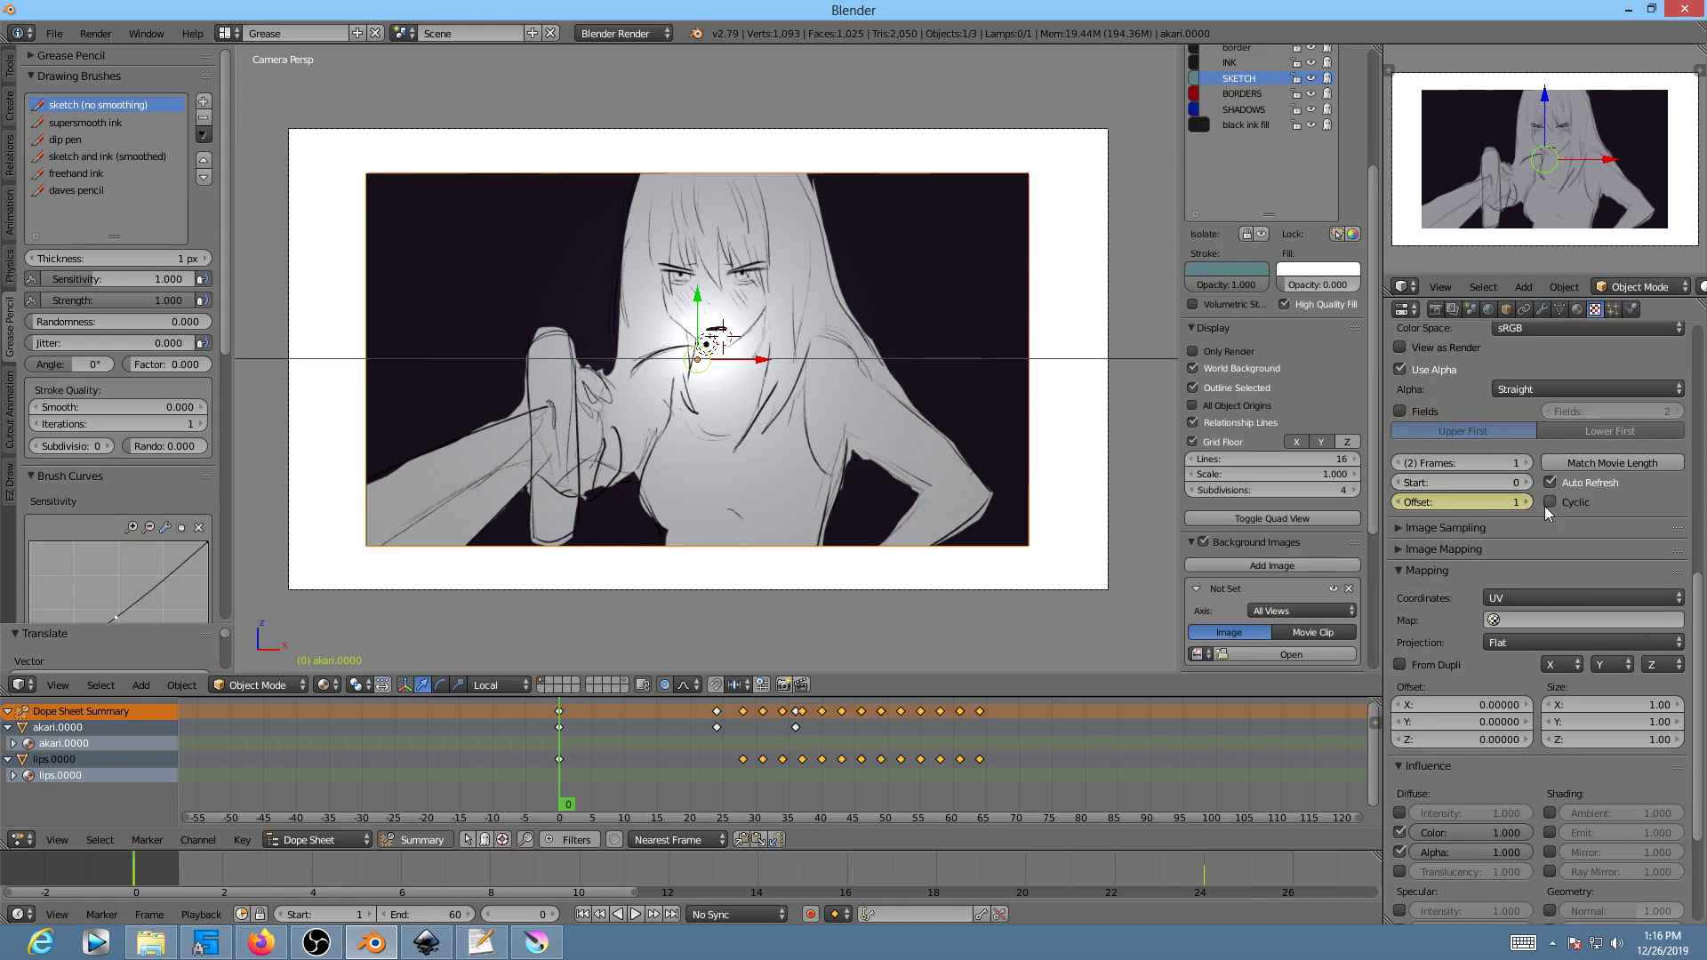
{"action": "scroll", "coordinate": [1573, 520], "scroll_direction": "up", "scroll_amount": 1}
{"action": "scroll", "coordinate": [1577, 520], "scroll_direction": "up", "scroll_amount": 12}
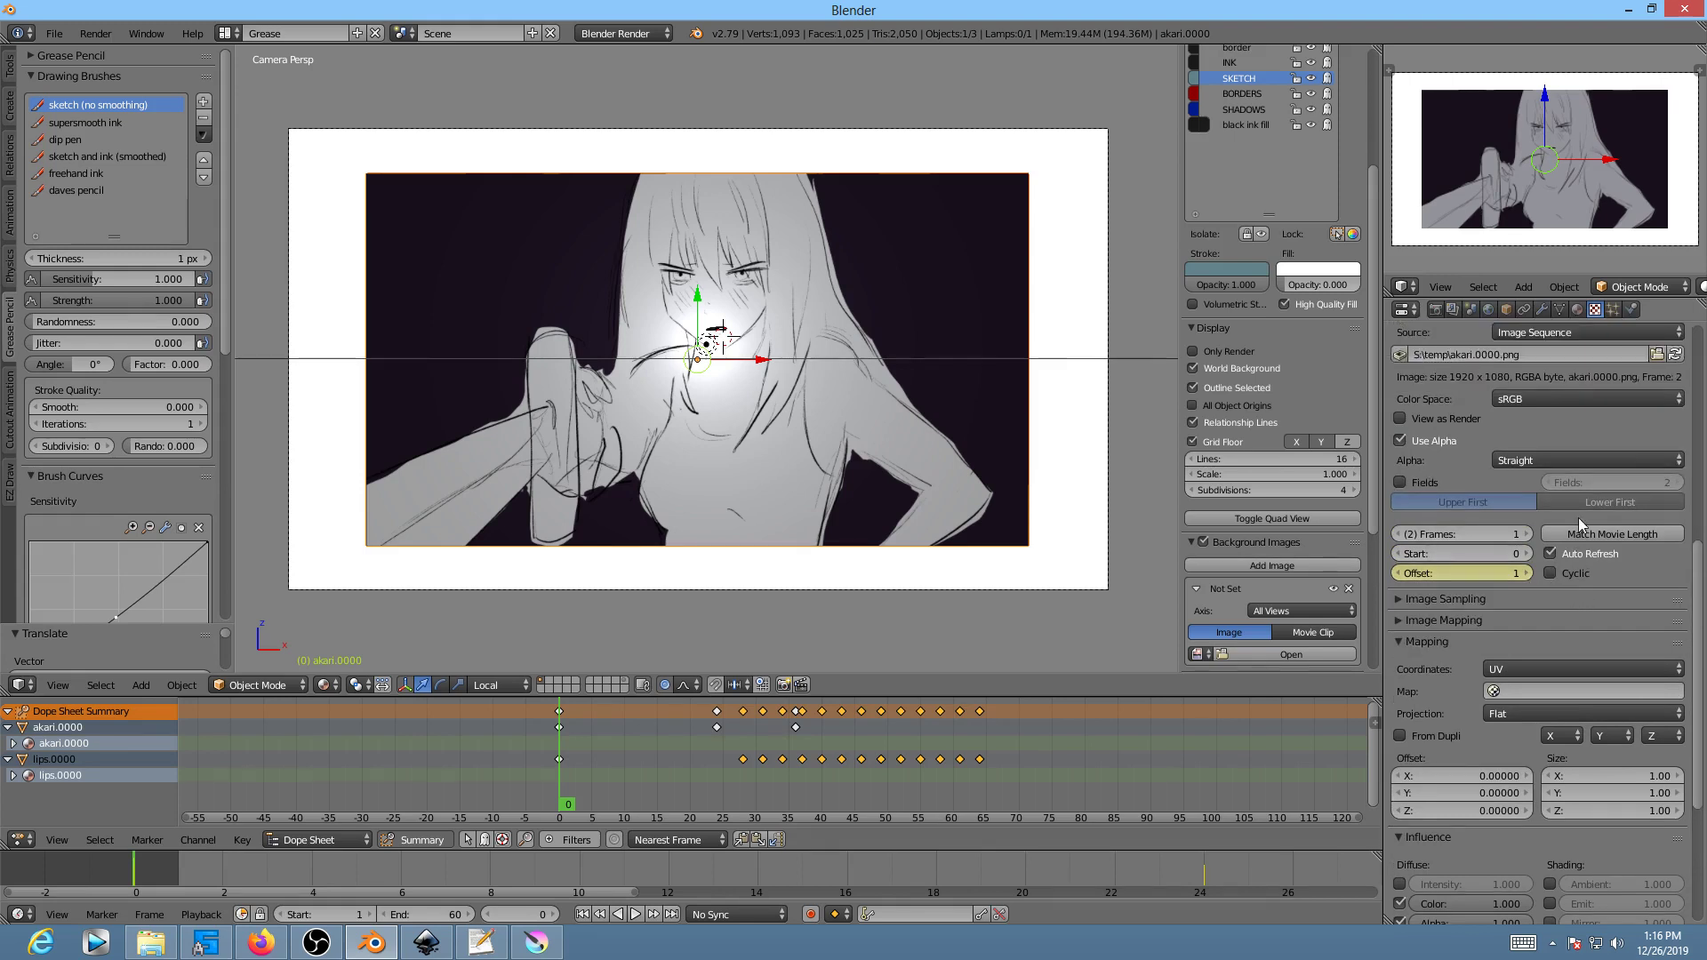
{"action": "scroll", "coordinate": [1577, 517], "scroll_direction": "up", "scroll_amount": 2}
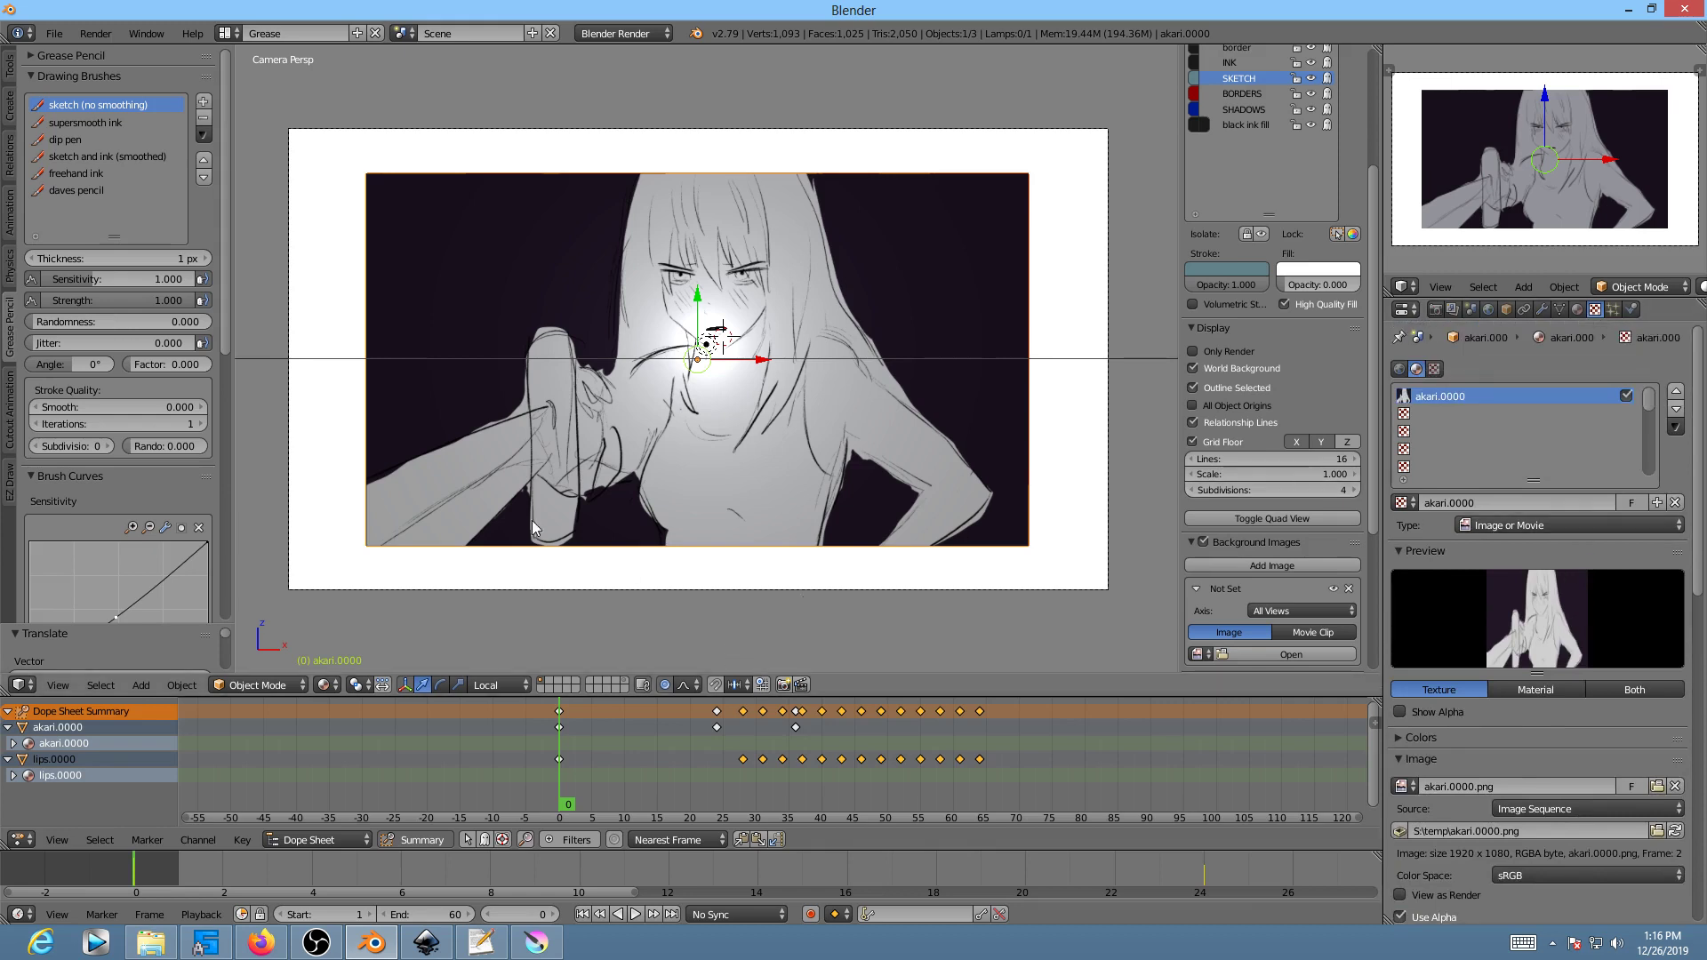
{"action": "scroll", "coordinate": [749, 479], "scroll_direction": "down", "scroll_amount": 2}
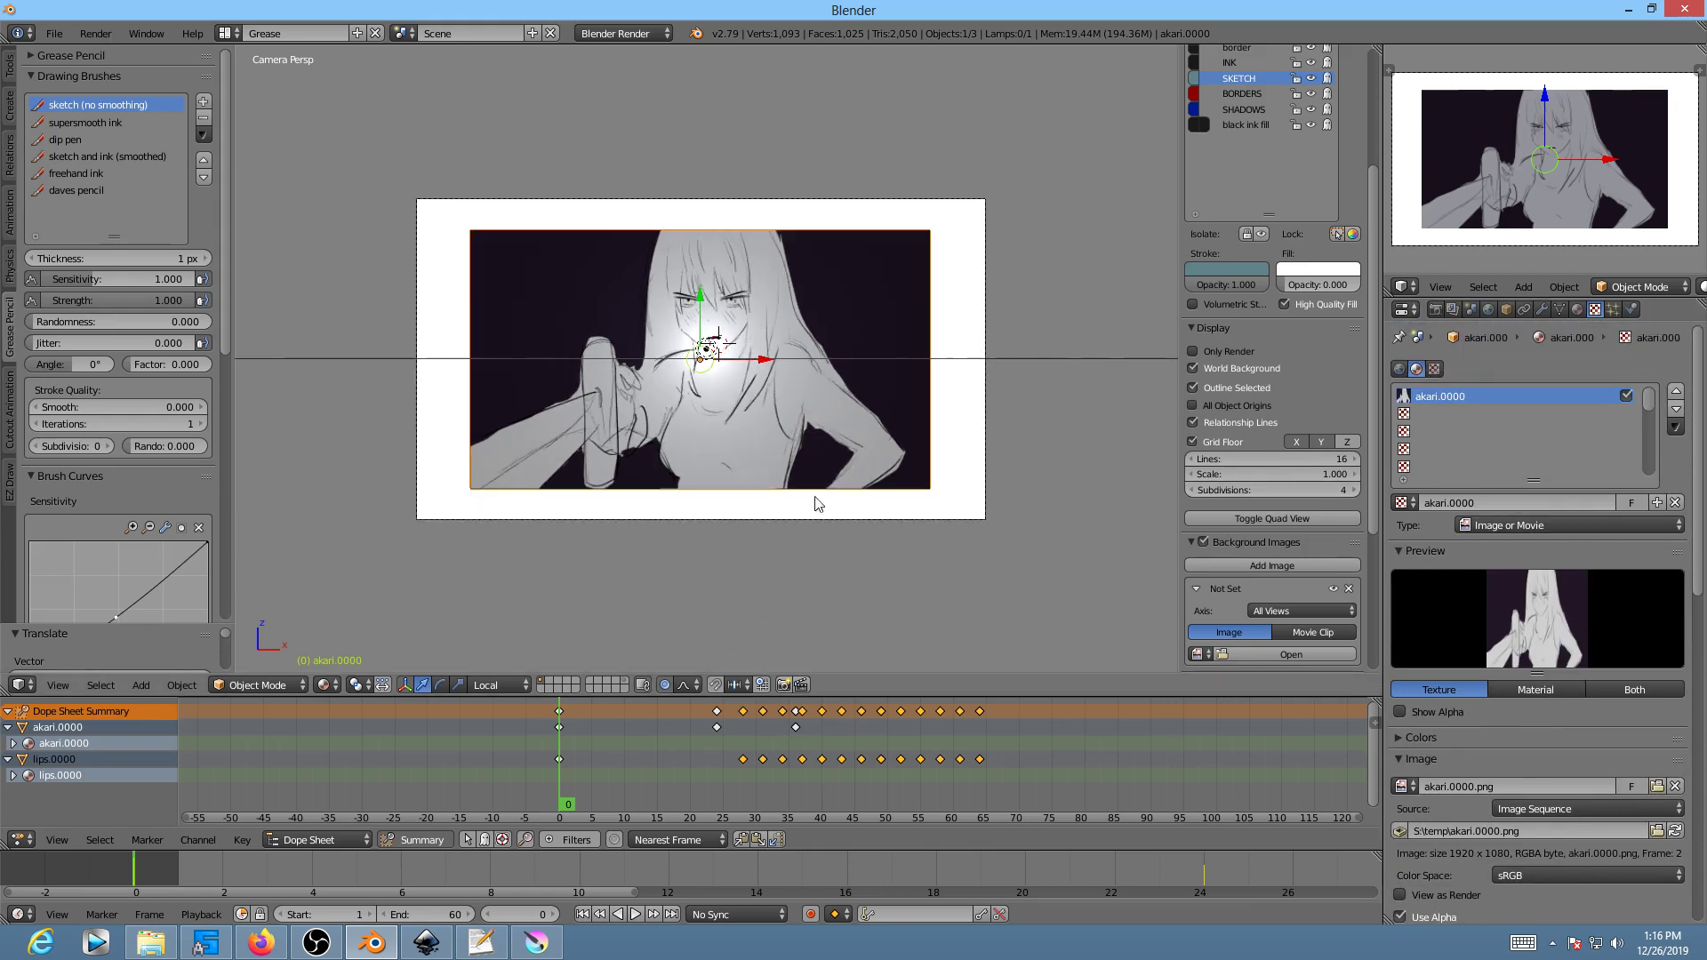
{"action": "key", "text": "a"}
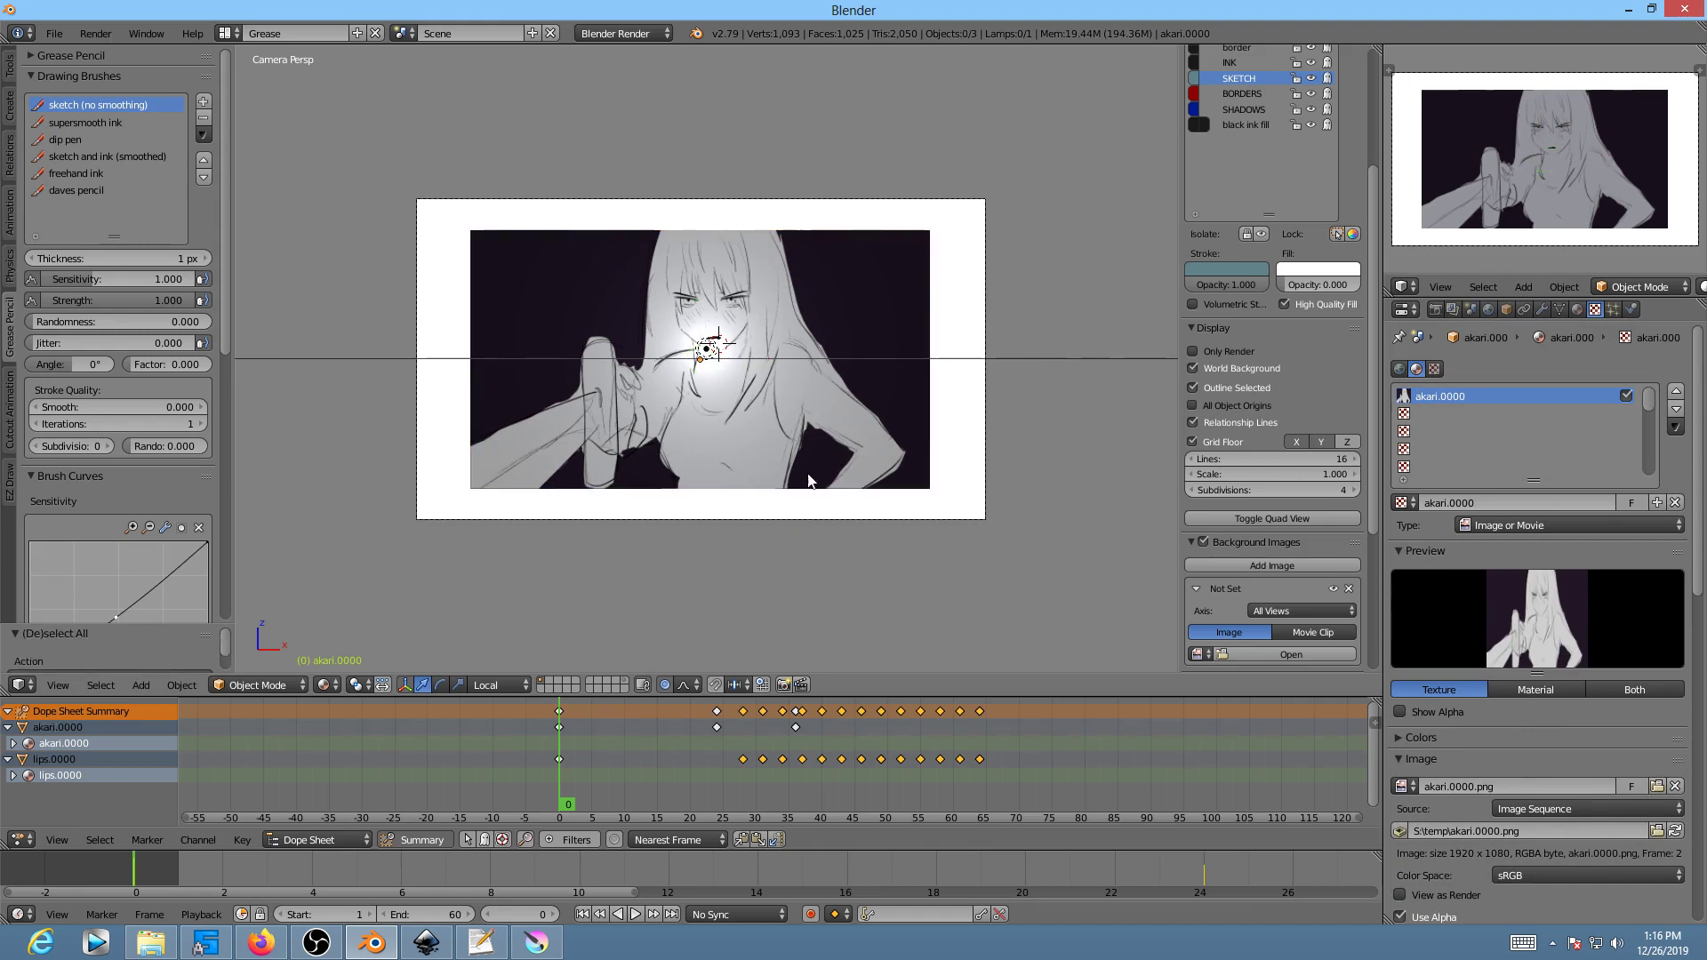
{"action": "right_click", "coordinate": [929, 494]}
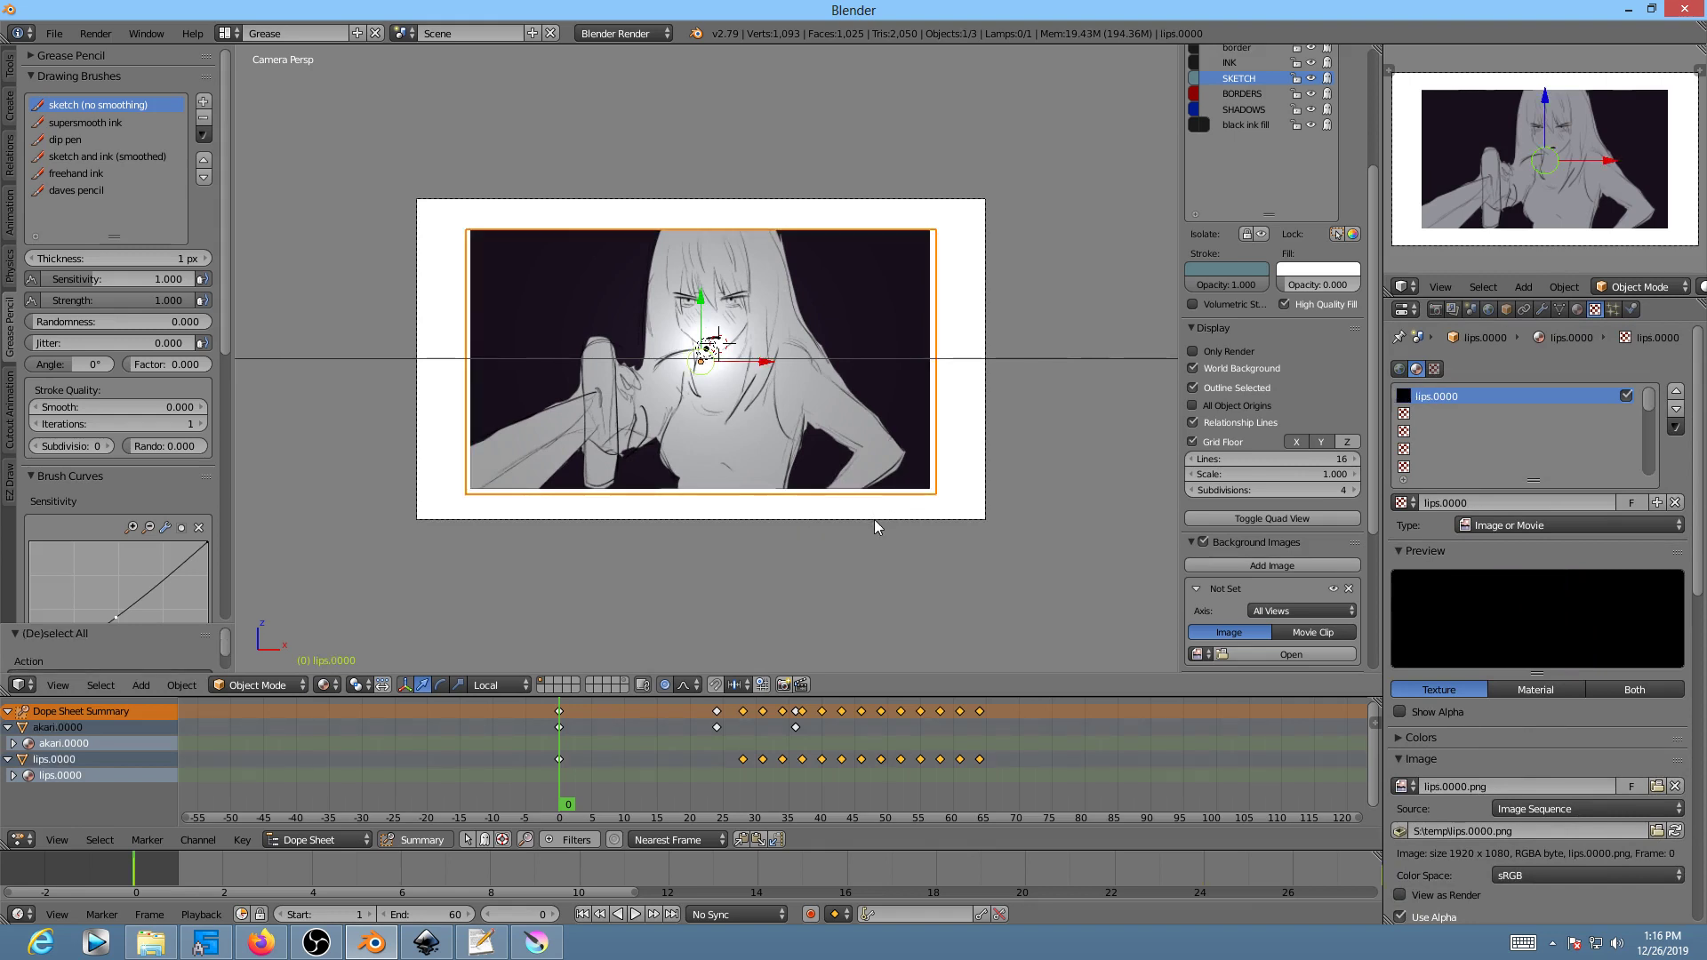
{"action": "key", "text": "s"}
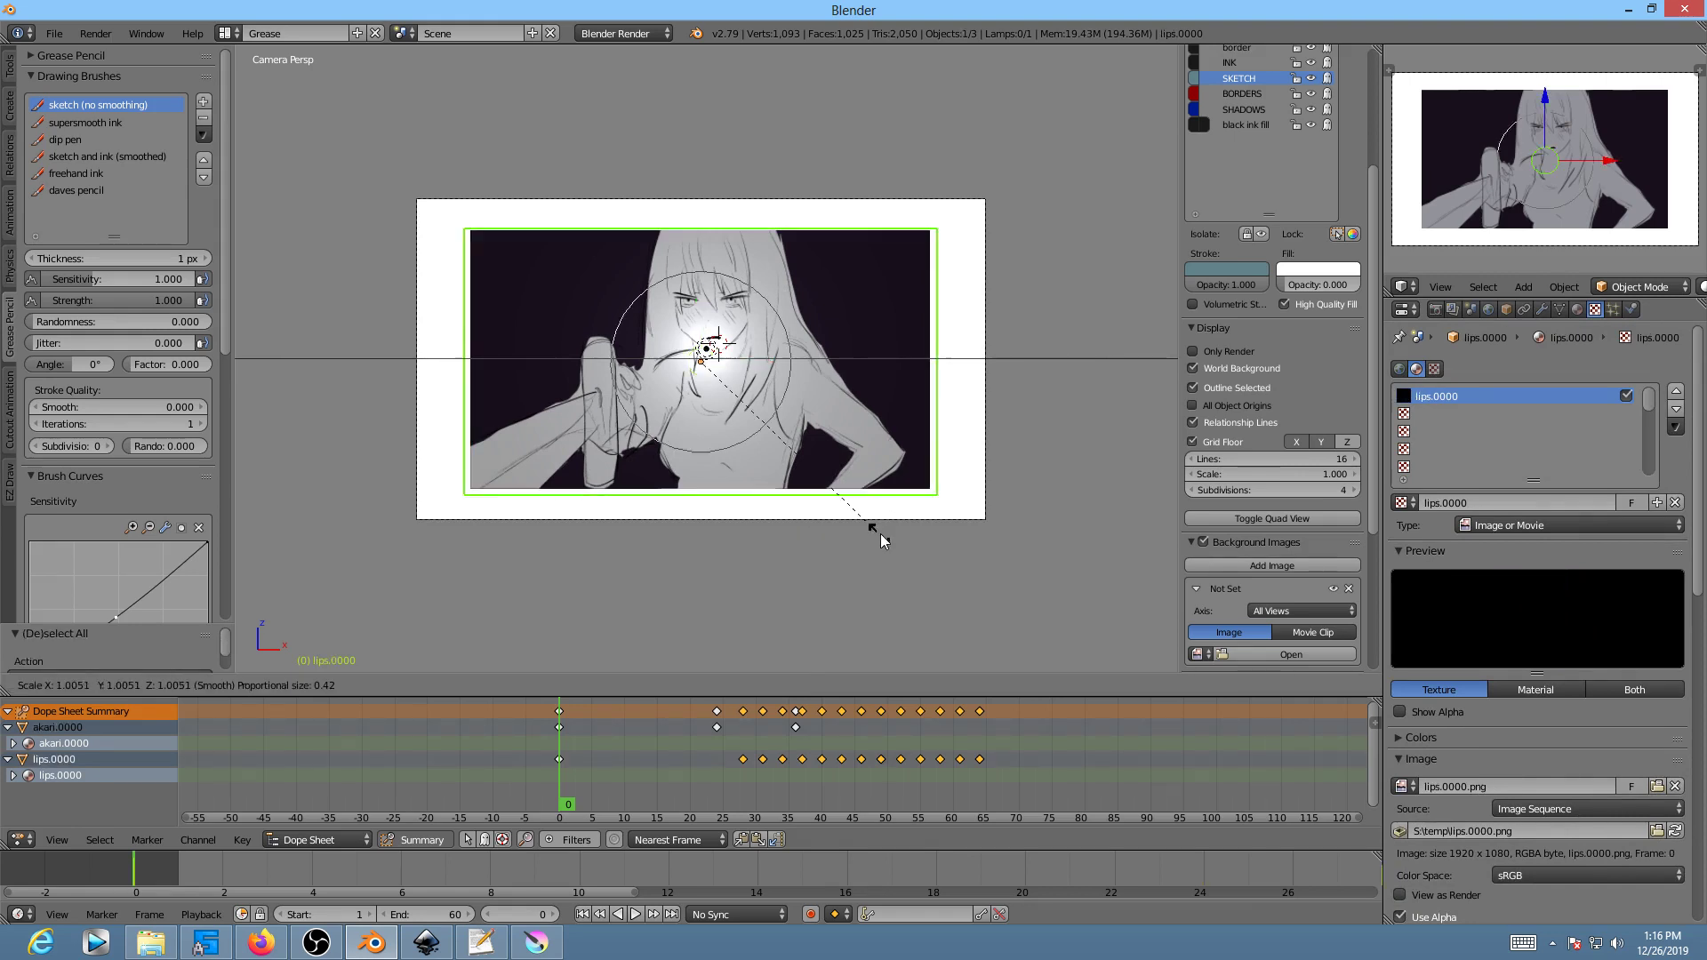
{"action": "key", "text": "Escape"}
Step: Scale up the character plane by about 1.3 so the drawing fills the whole camera frame
{"action": "right_click", "coordinate": [796, 431]}
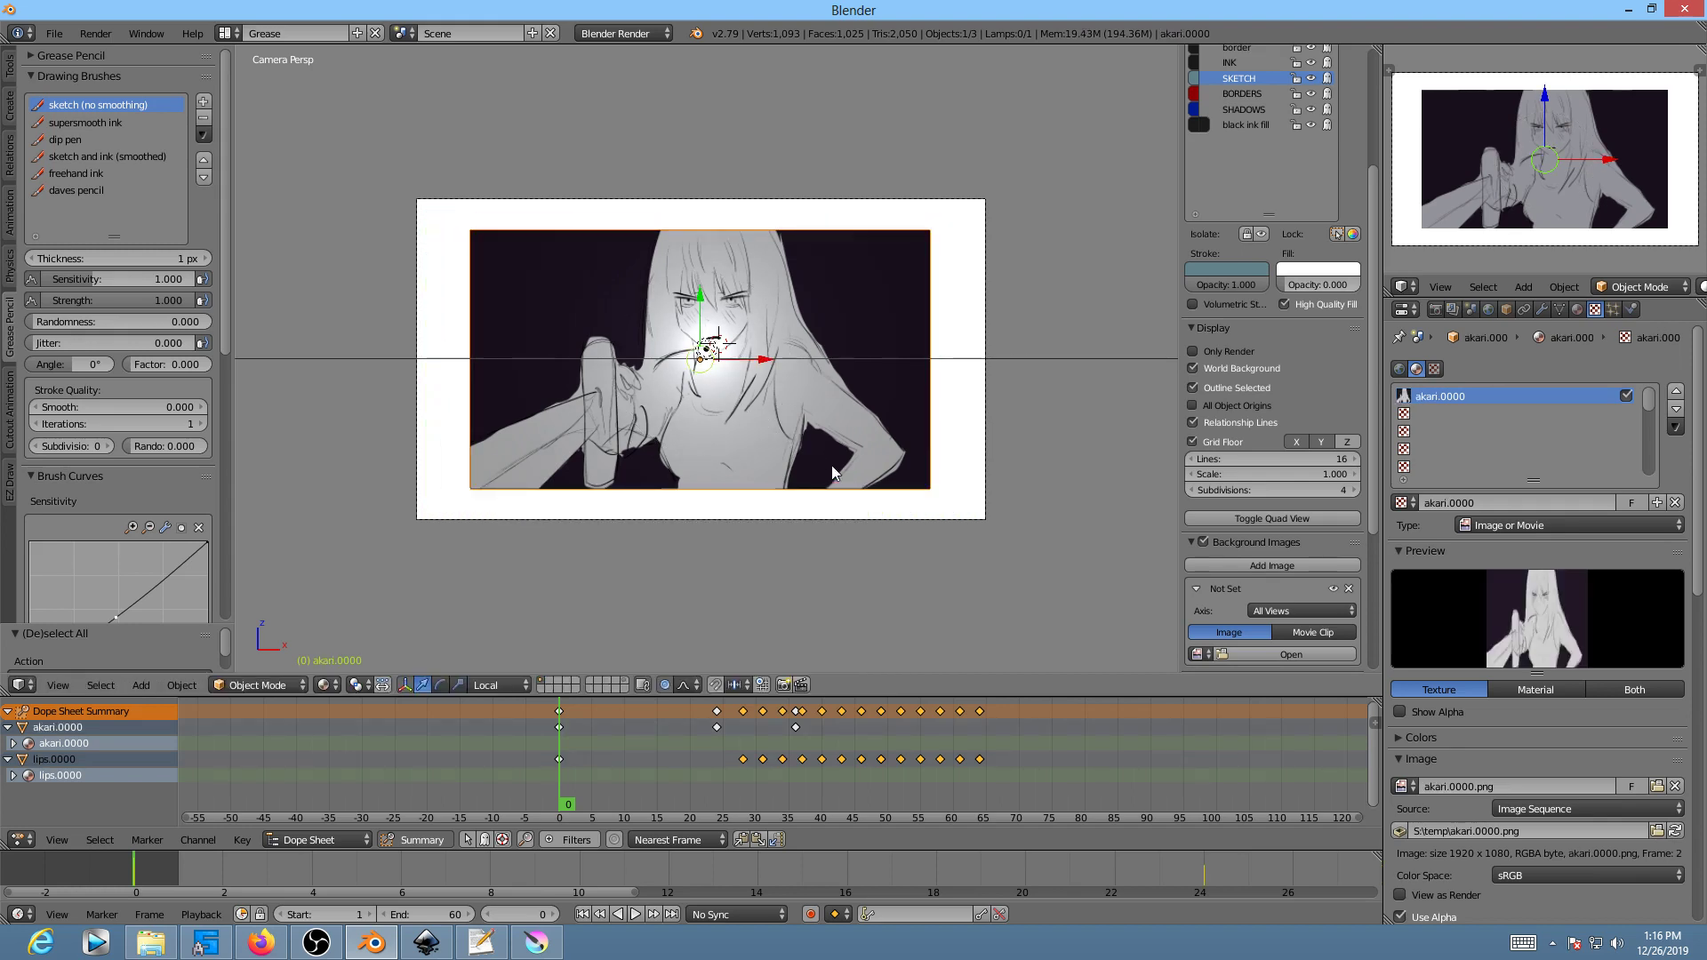
{"action": "key", "text": "s"}
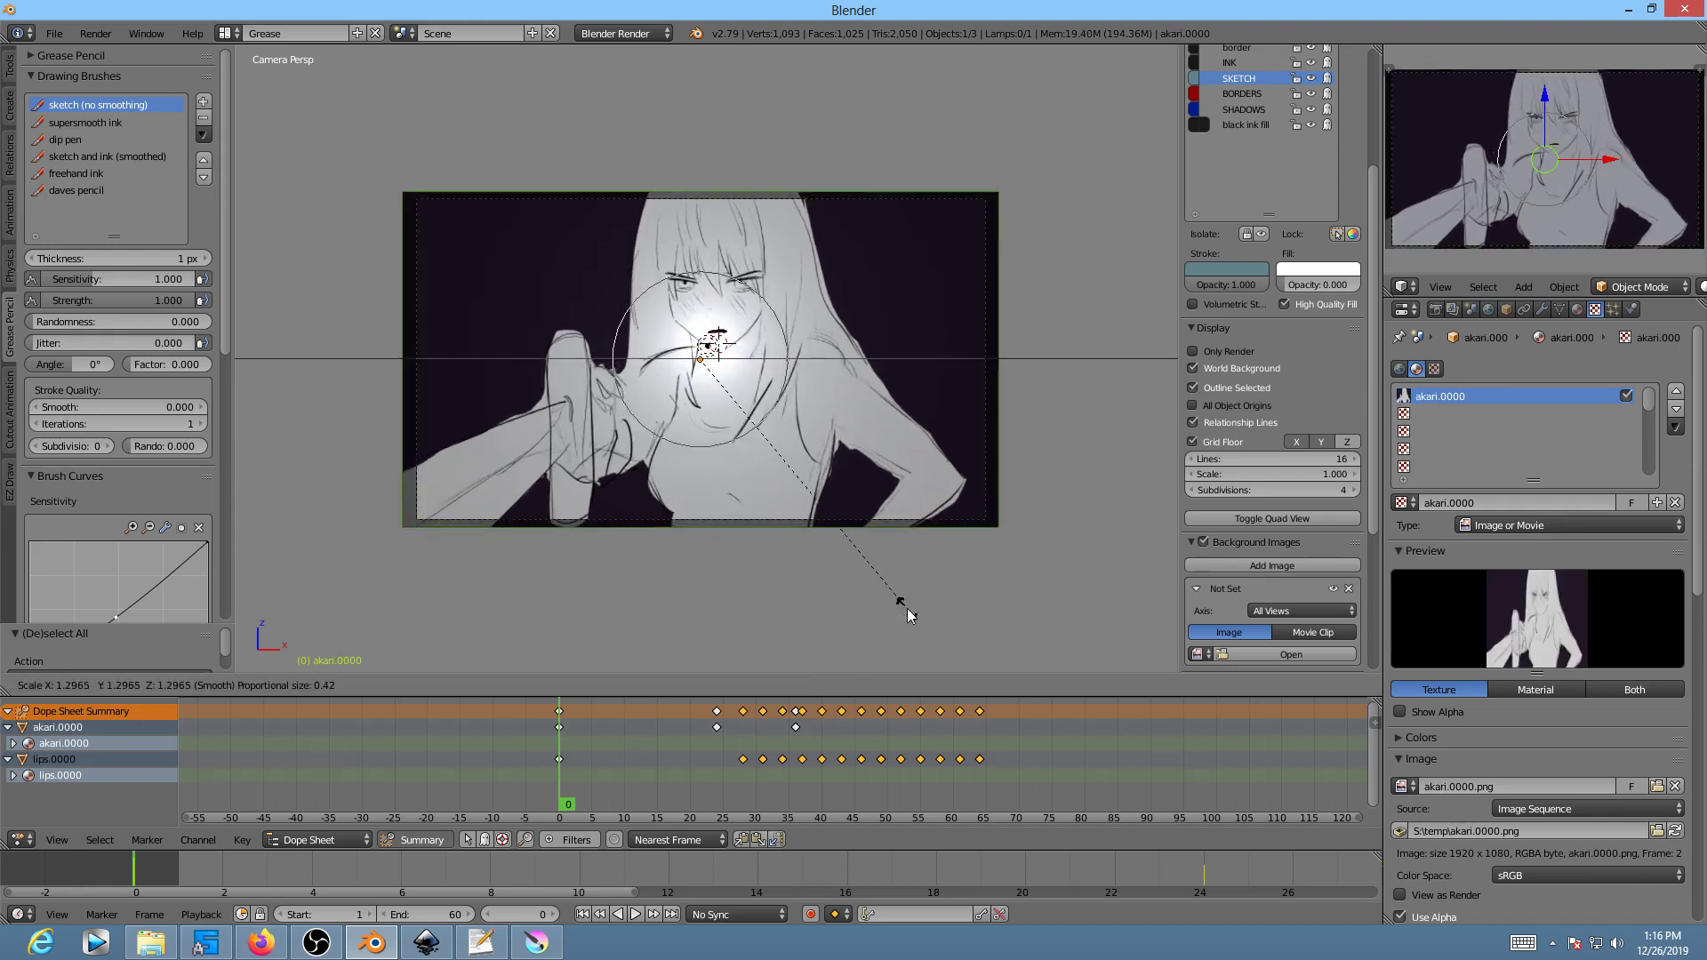
{"action": "left_click", "coordinate": [907, 608]}
Step: Show layer 2 alongside the current layer, select the camera on it, and look through the camera
{"action": "middle_click_drag", "start_coordinate": [745, 452], "coordinate": [860, 525]}
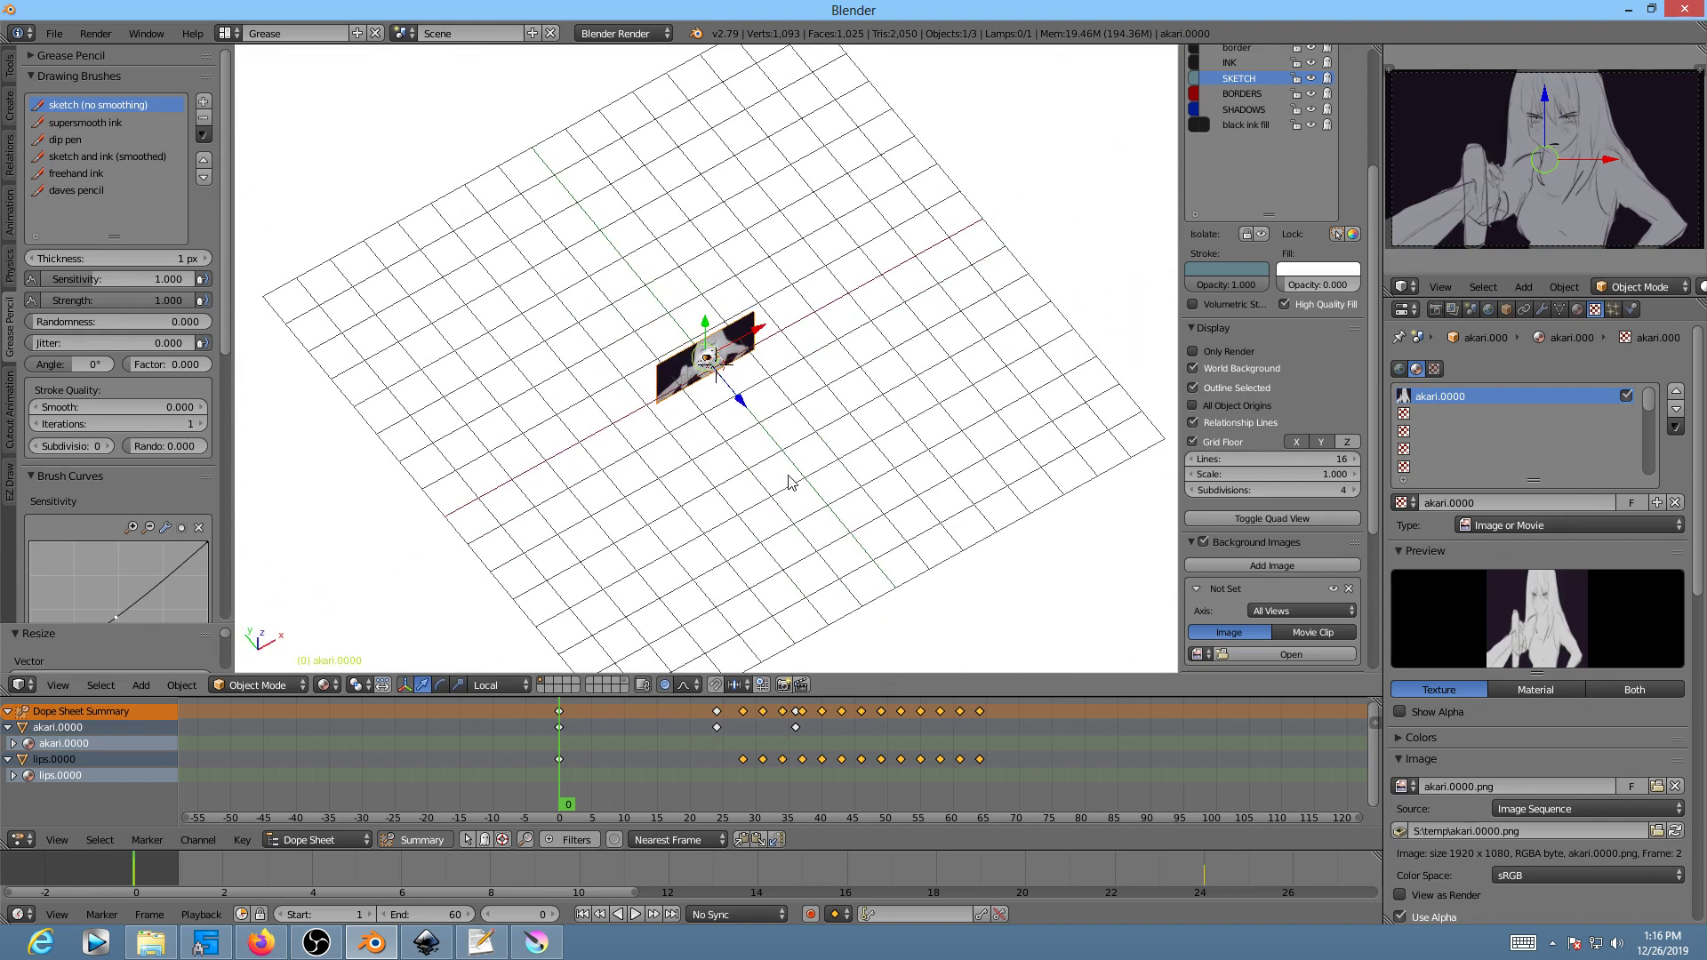
{"action": "key", "text": "shift+2"}
{"action": "right_click", "coordinate": [761, 439]}
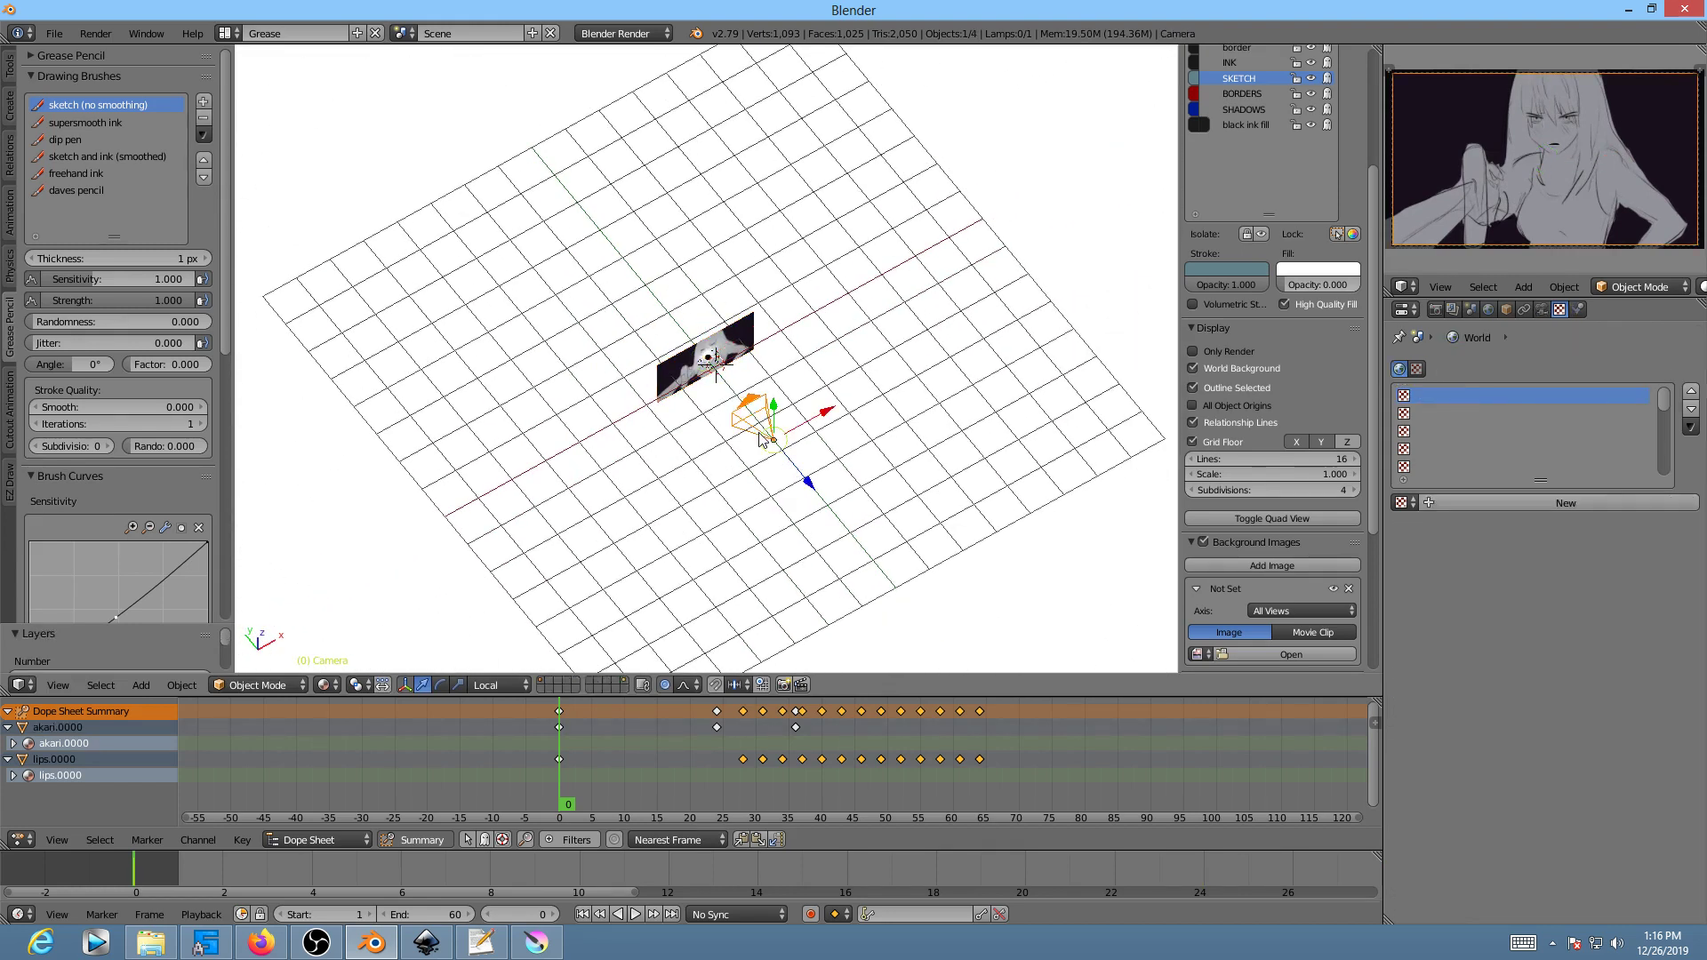
{"action": "key", "text": "KP_0"}
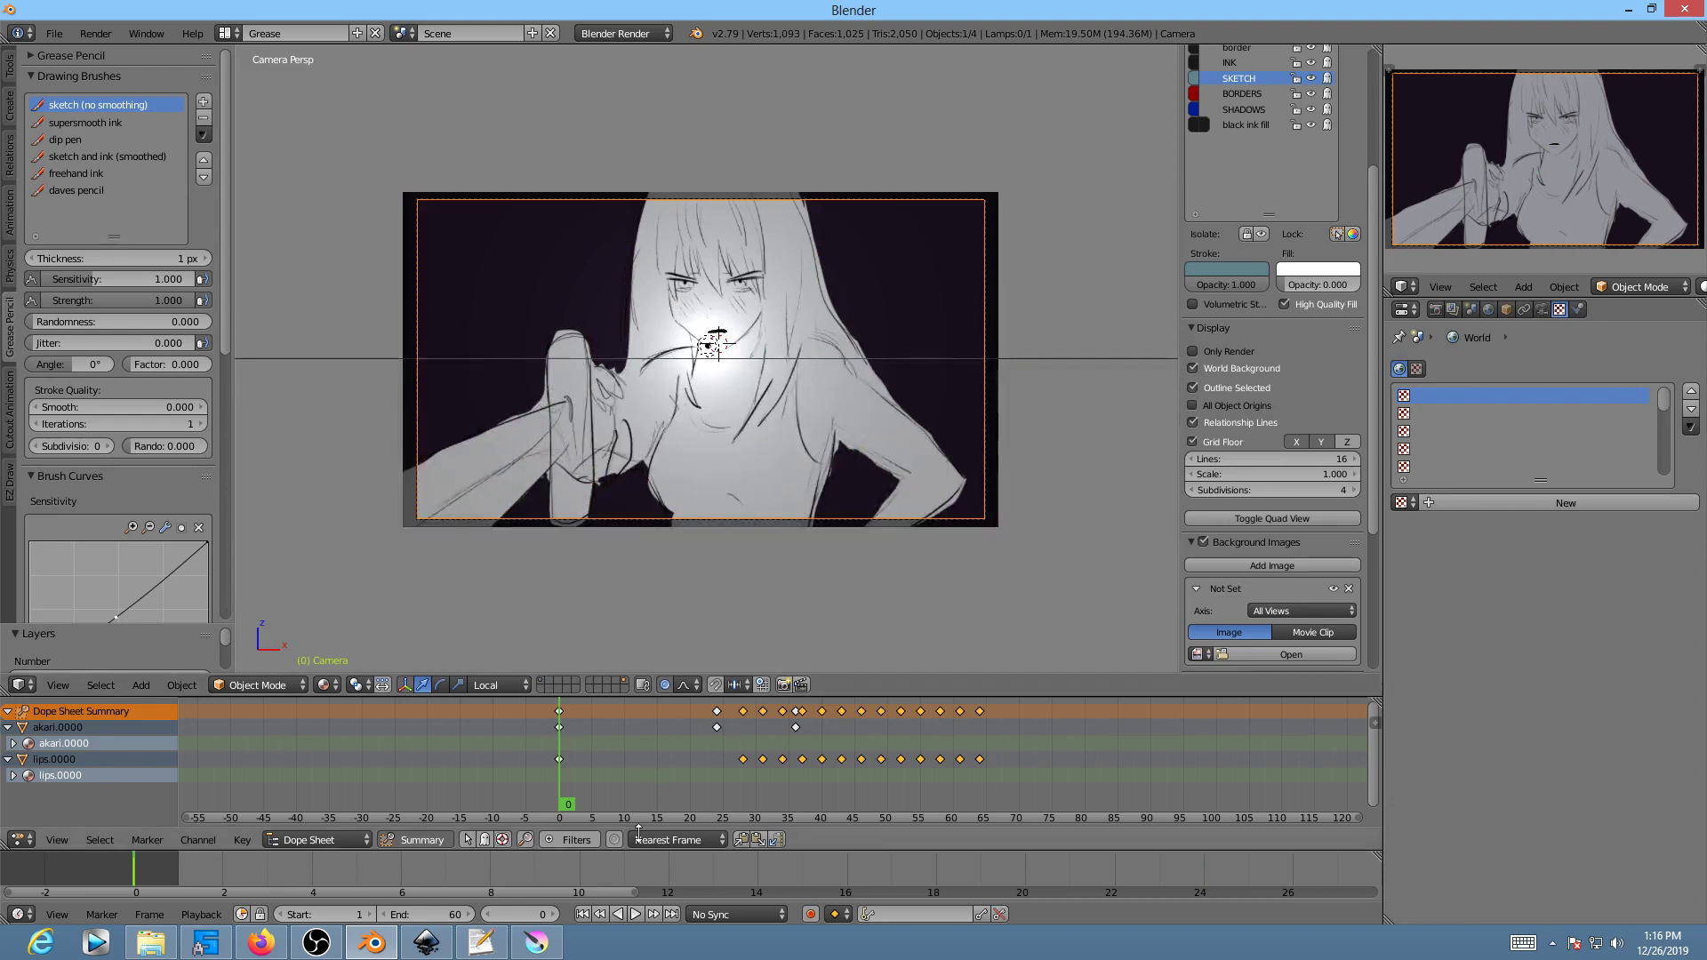
Step: Enable automatic keyframing and nudge the camera slightly along its local Z axis at frame 0 to key its starting location
{"action": "left_click", "coordinate": [811, 914]}
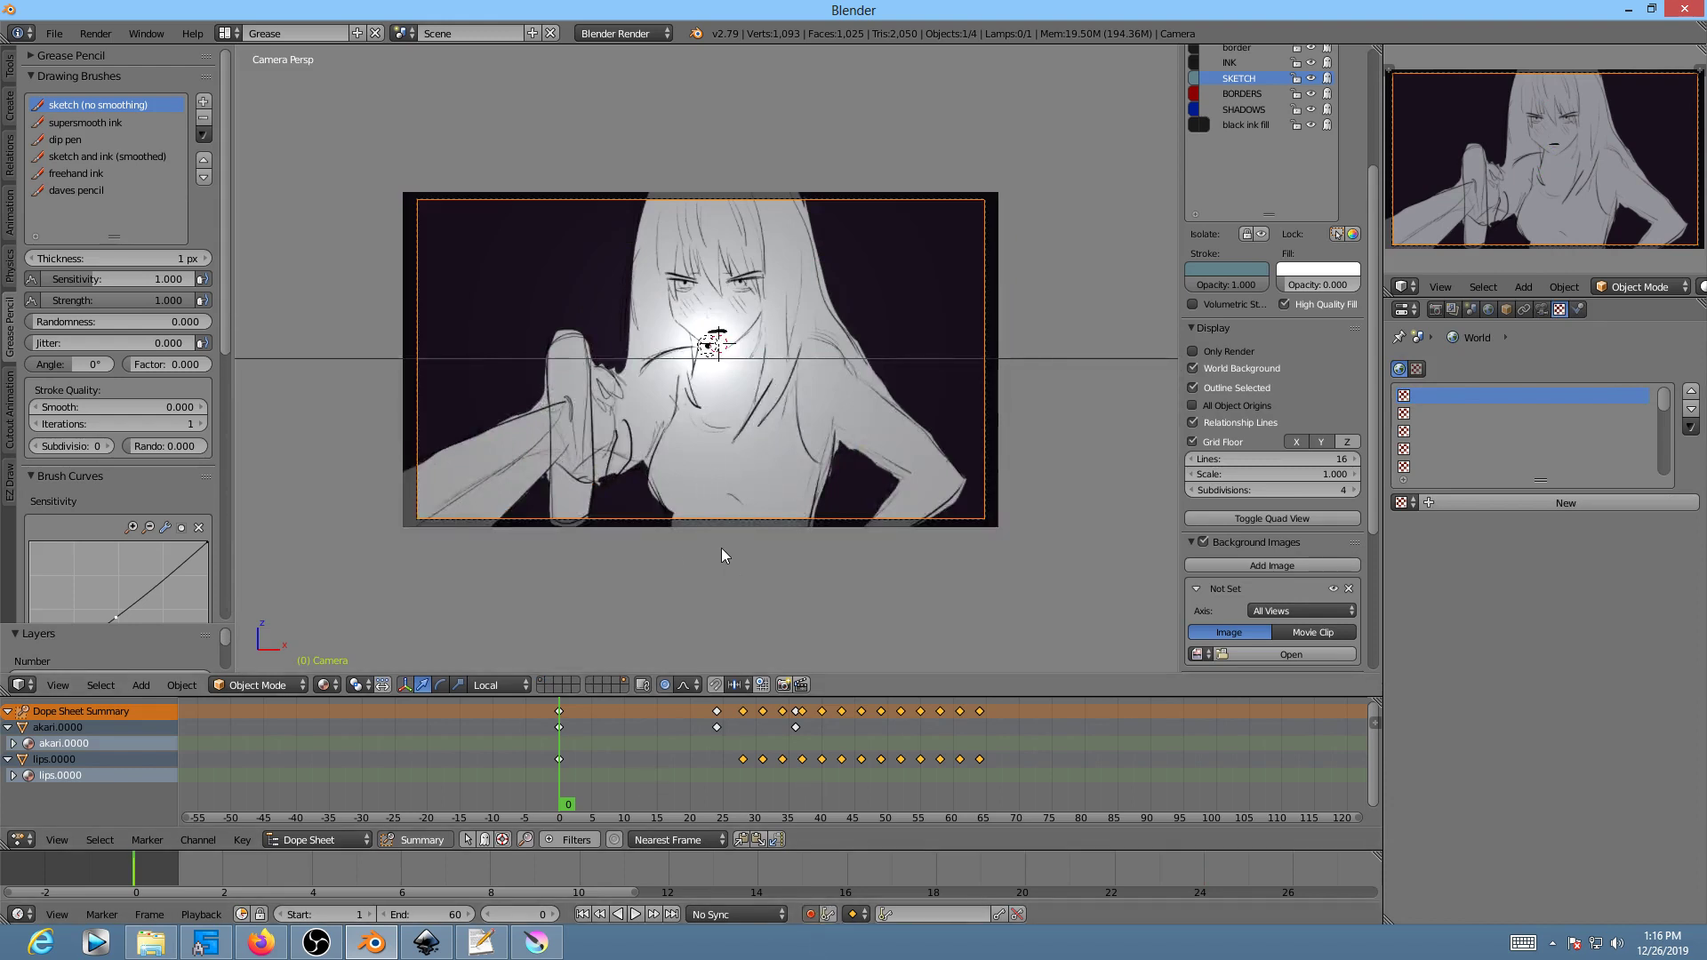
{"action": "key", "text": "g"}
{"action": "key", "text": "z"}
{"action": "key", "text": "z"}
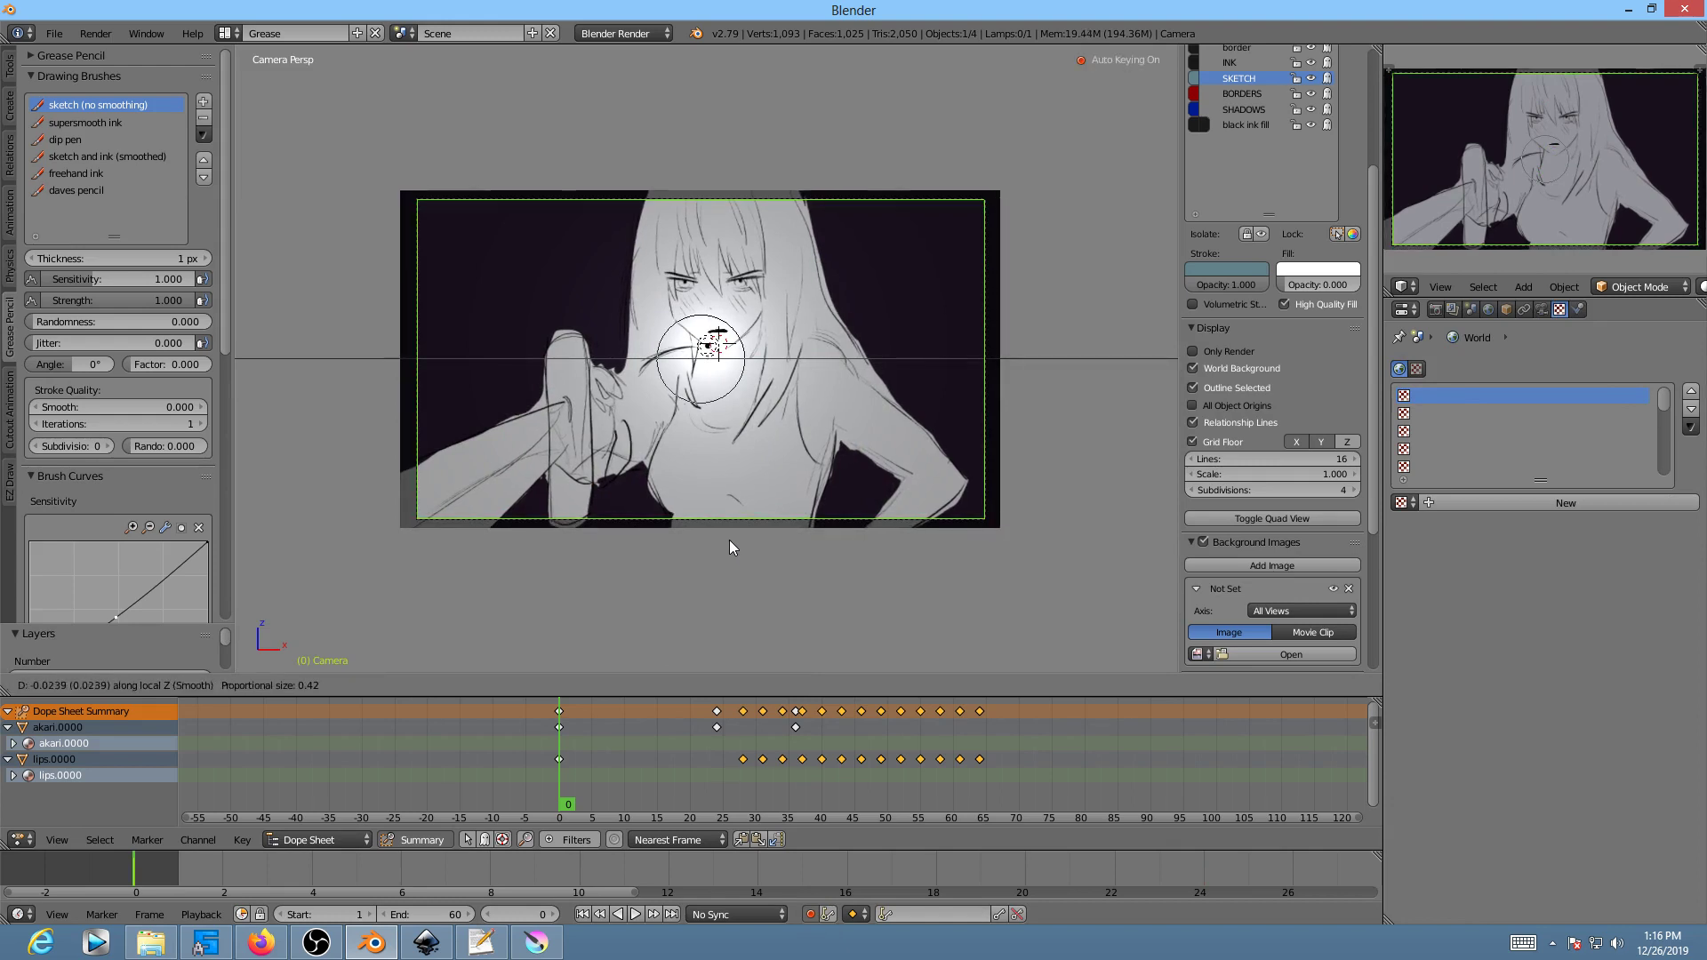
{"action": "left_click", "coordinate": [722, 551]}
Step: At frame 71, move the camera about 0.28 units forward along its local Z axis to key the end of a push-in
{"action": "left_click_drag", "start_coordinate": [573, 795], "coordinate": [1030, 799]}
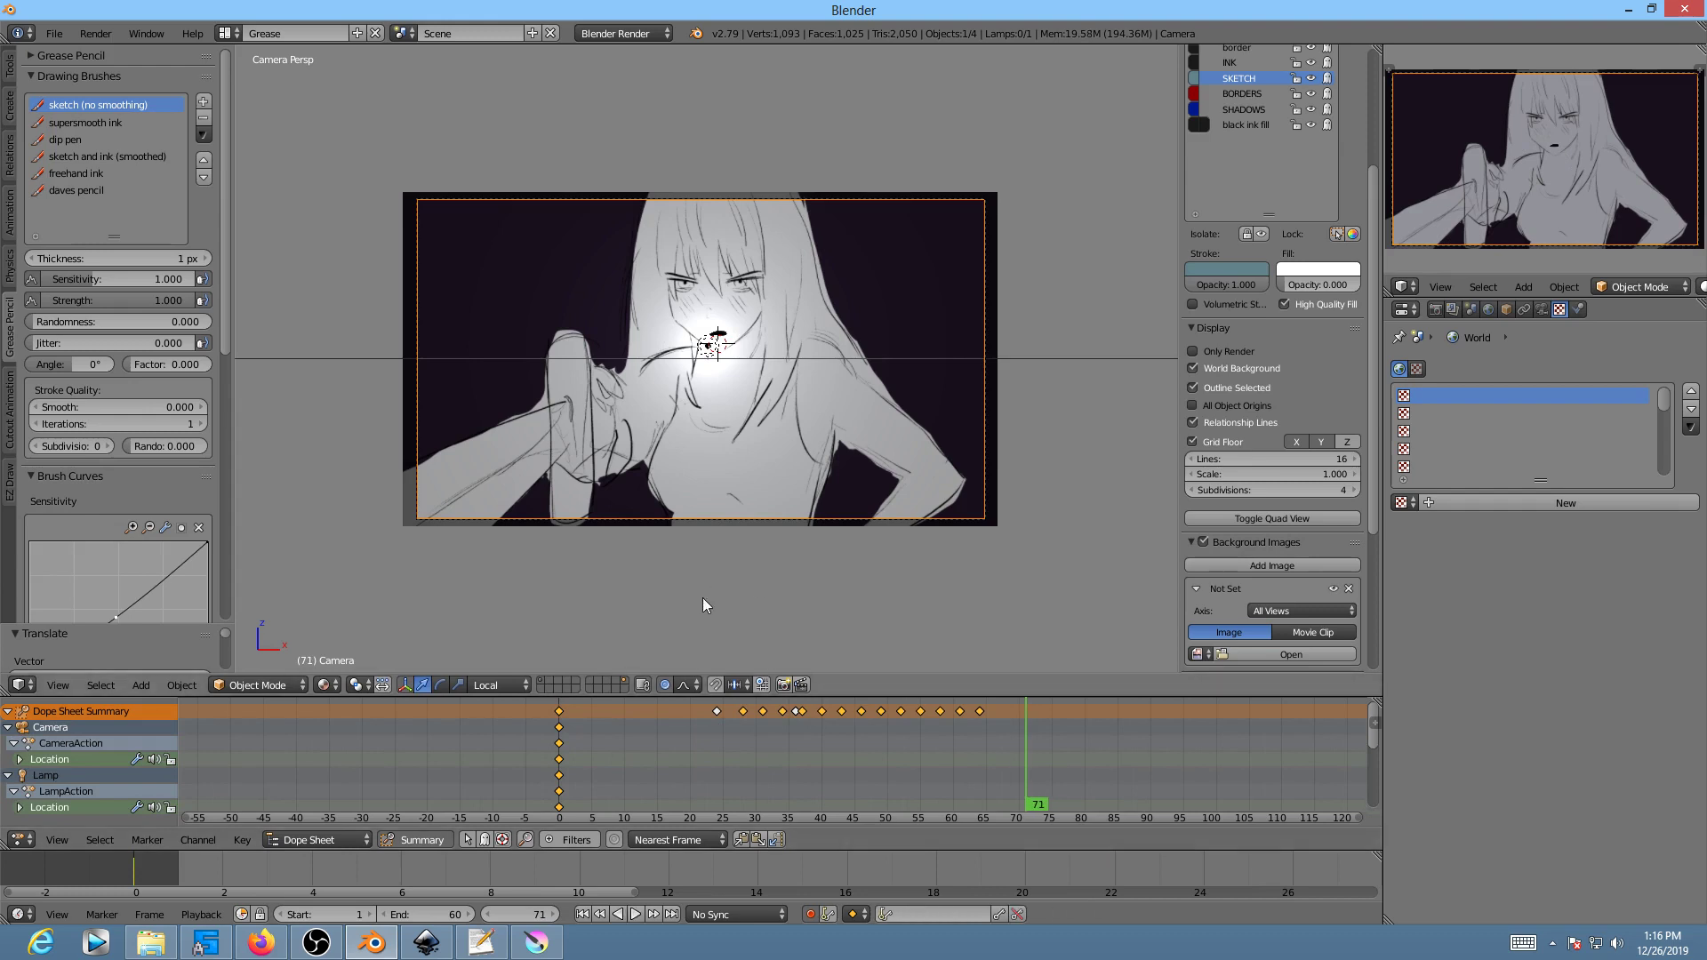
{"action": "key", "text": "g"}
{"action": "key", "text": "z"}
{"action": "key", "text": "z"}
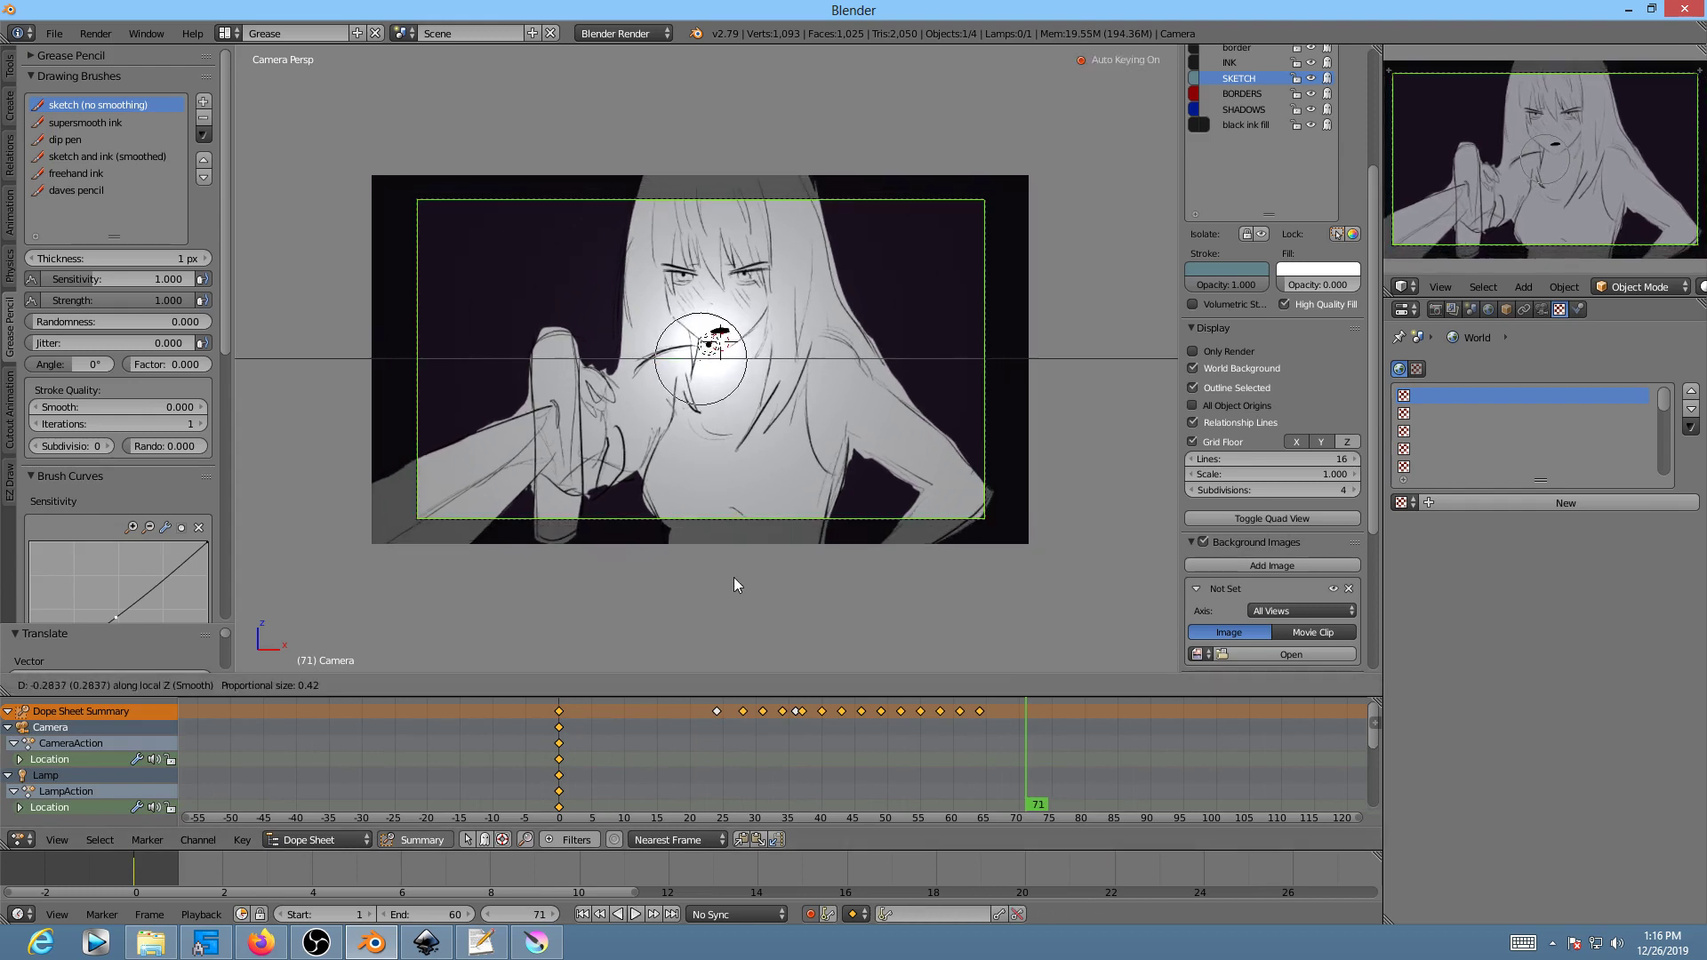
{"action": "left_click", "coordinate": [739, 580]}
Step: Play and scrub the animation through the camera to review the push-in together with the expression and lip-sync changes
{"action": "key", "text": "alt+a"}
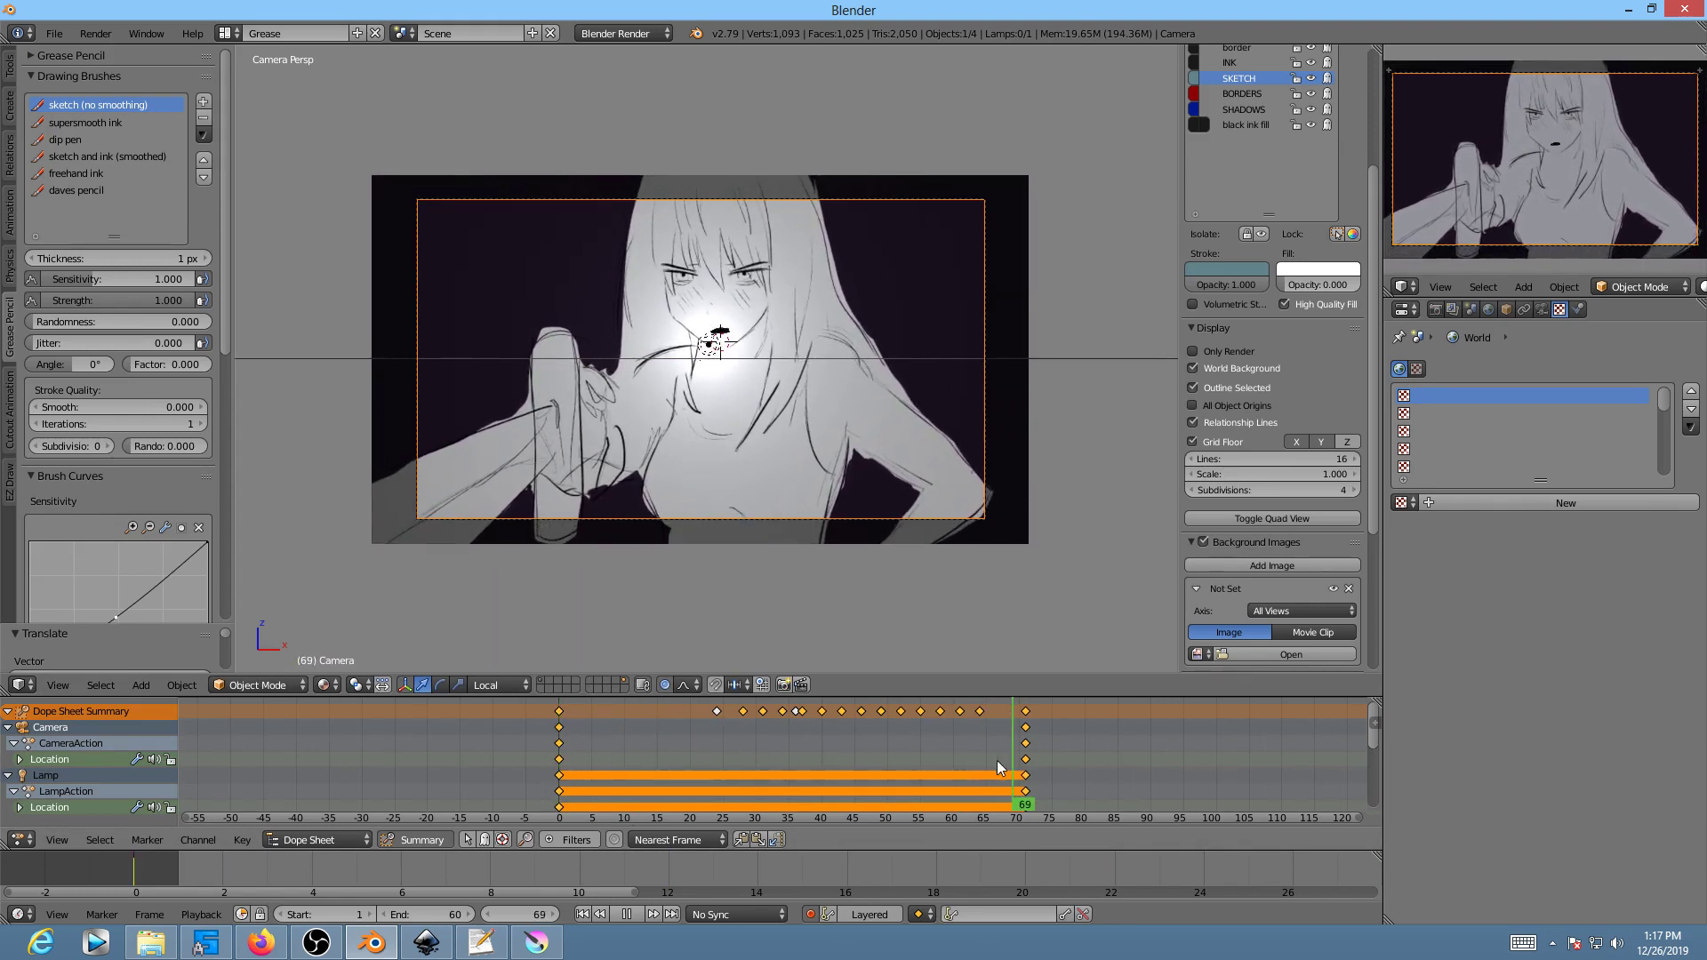
{"action": "left_click_drag", "start_coordinate": [923, 761], "coordinate": [701, 764]}
{"action": "key", "text": "space"}
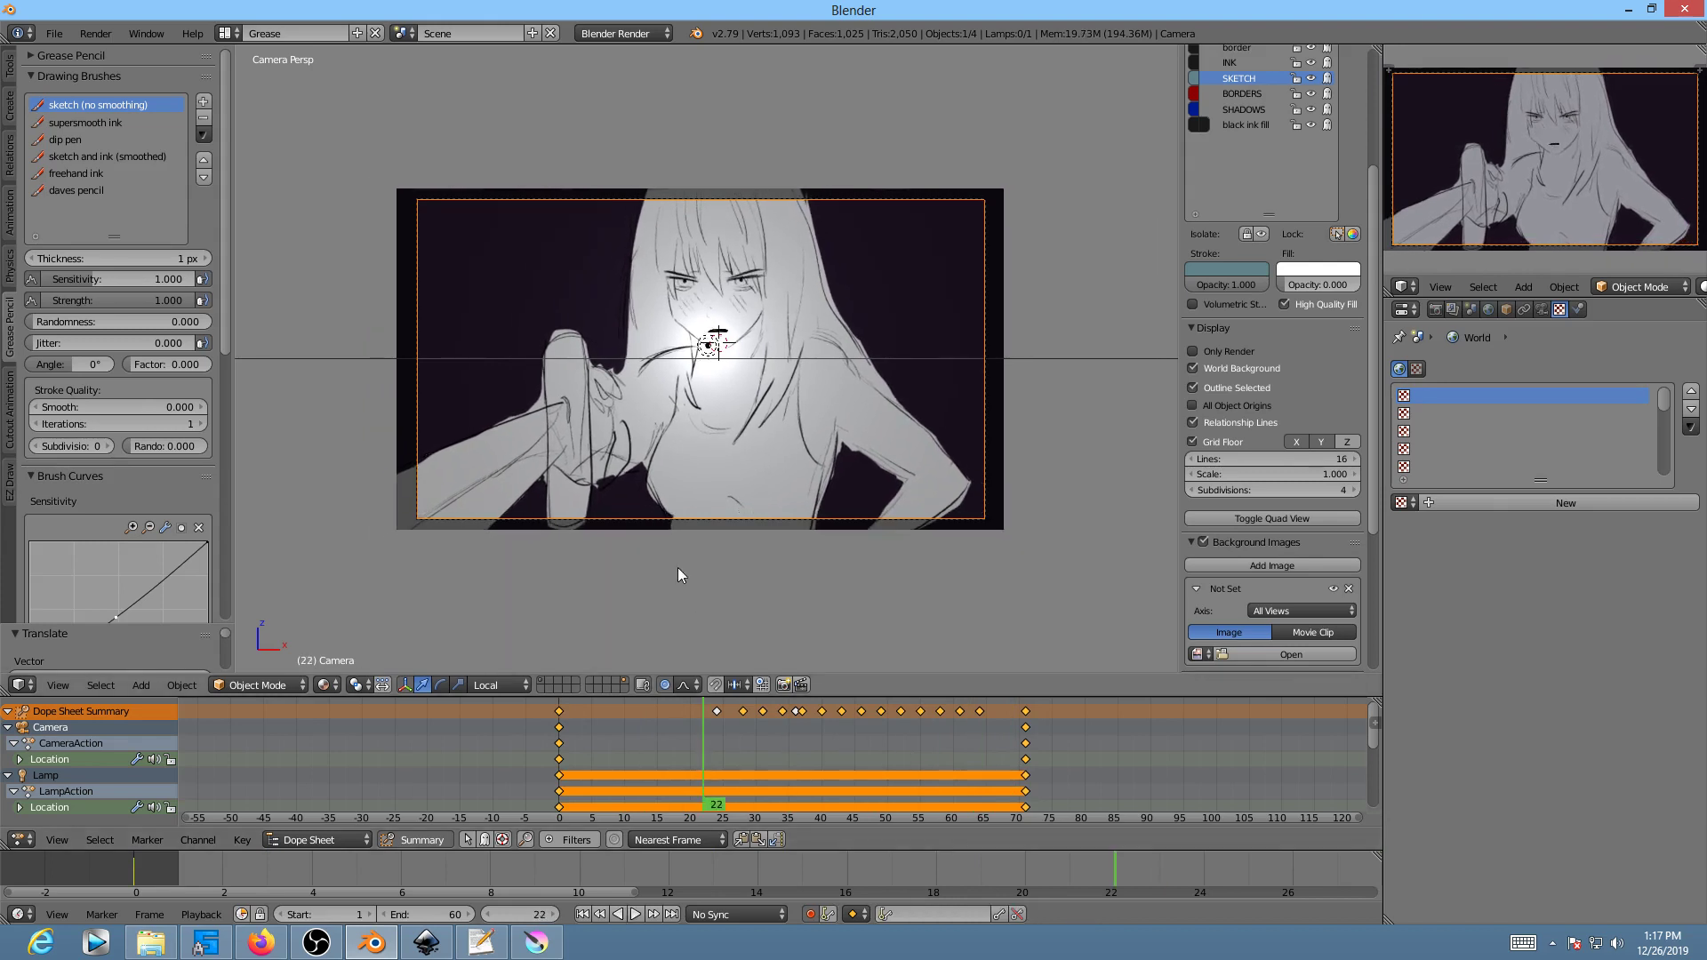
{"action": "middle_click_drag", "start_coordinate": [798, 413], "coordinate": [767, 446]}
{"action": "key", "text": "KP_0"}
{"action": "scroll", "coordinate": [873, 425], "scroll_direction": "up", "scroll_amount": 3}
{"action": "key", "text": "alt+a"}
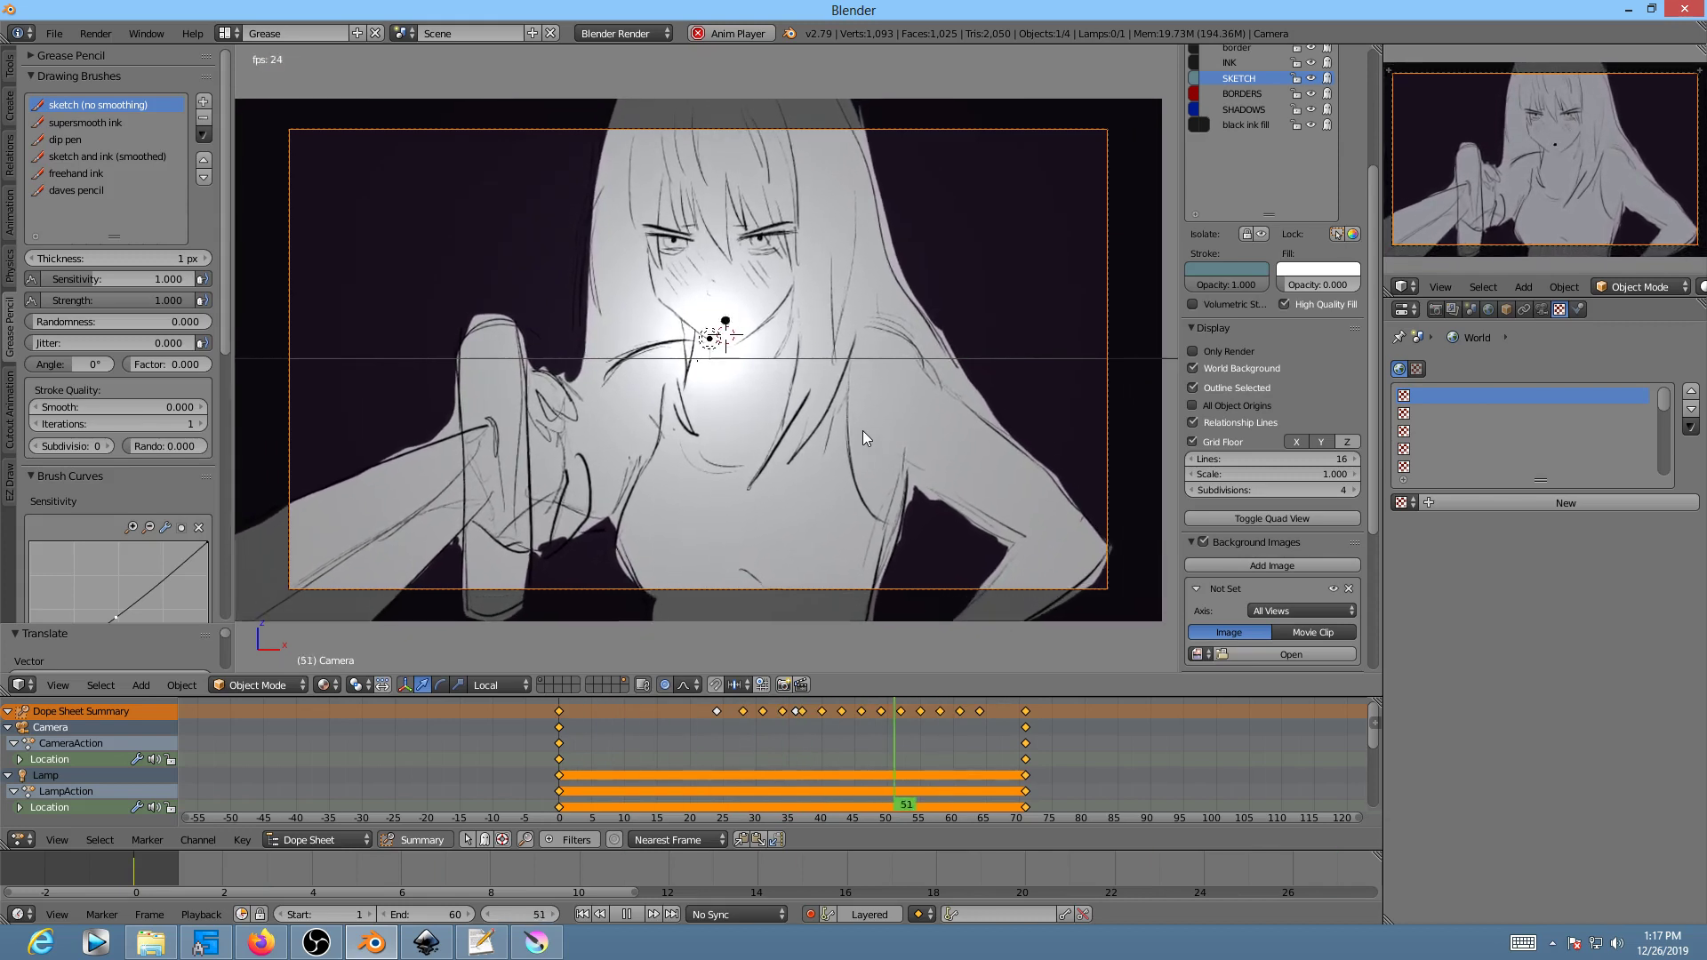
{"action": "key", "text": "alt+a"}
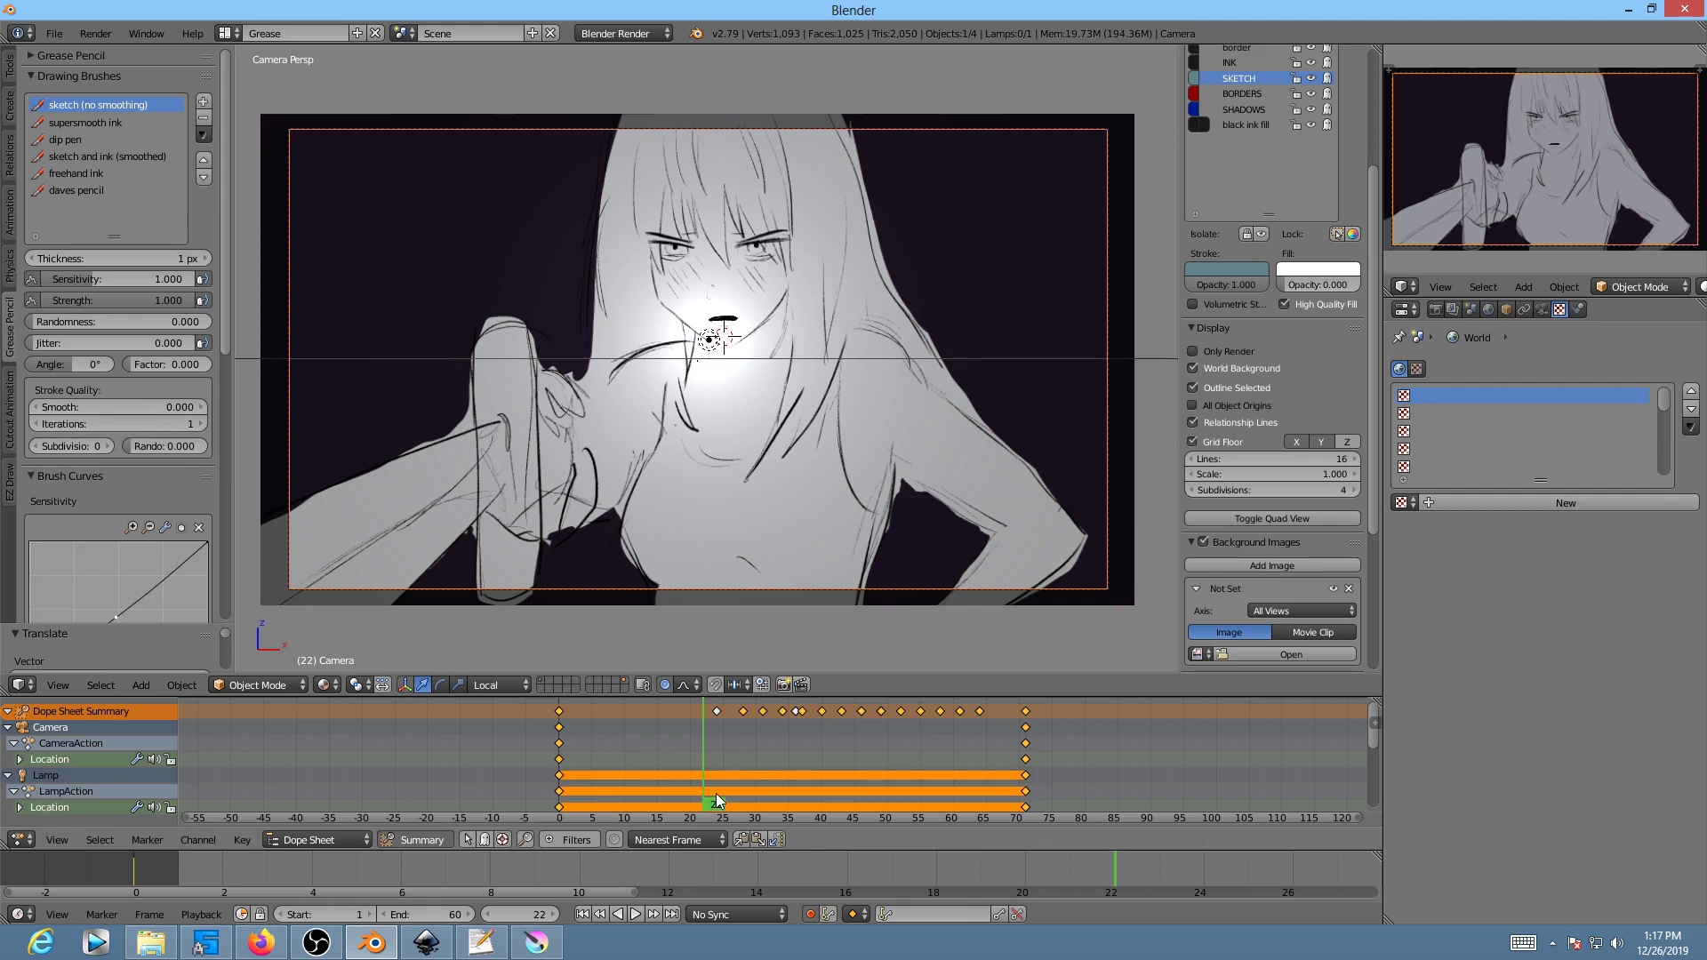
{"action": "key", "text": "alt+a"}
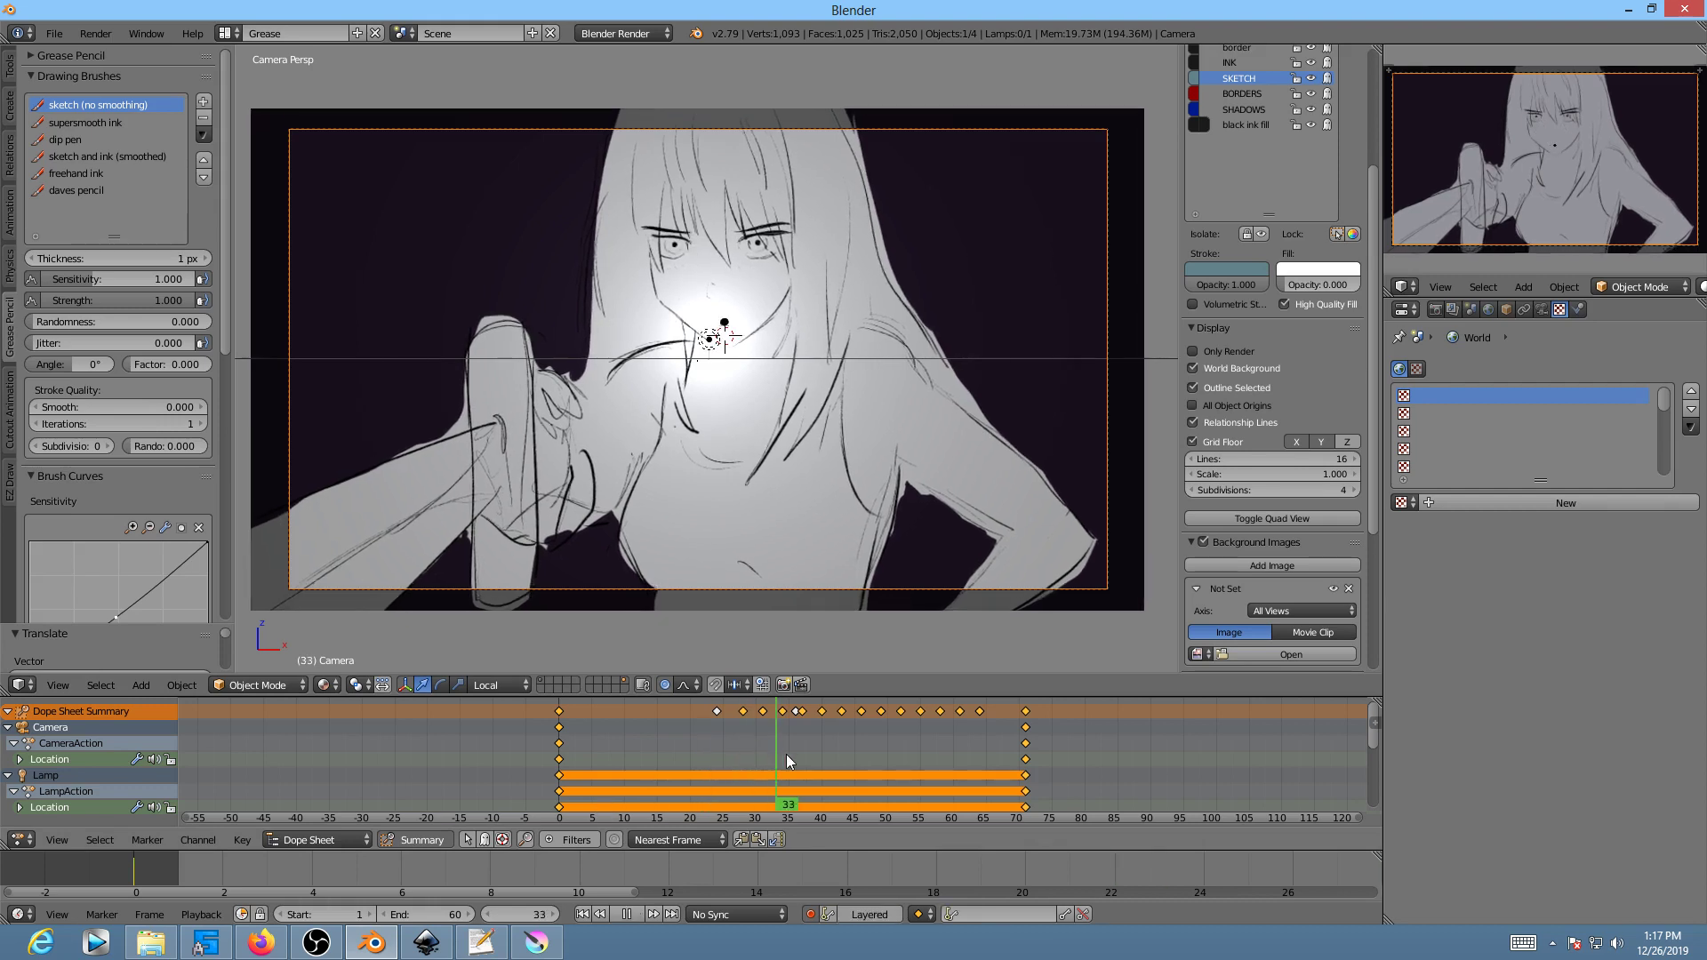
{"action": "left_click_drag", "start_coordinate": [872, 766], "coordinate": [606, 754]}
{"action": "key", "text": "alt+a"}
Step: Return the current frame to 0 and switch to OBS Studio
{"action": "left_click_drag", "start_coordinate": [817, 738], "coordinate": [507, 670]}
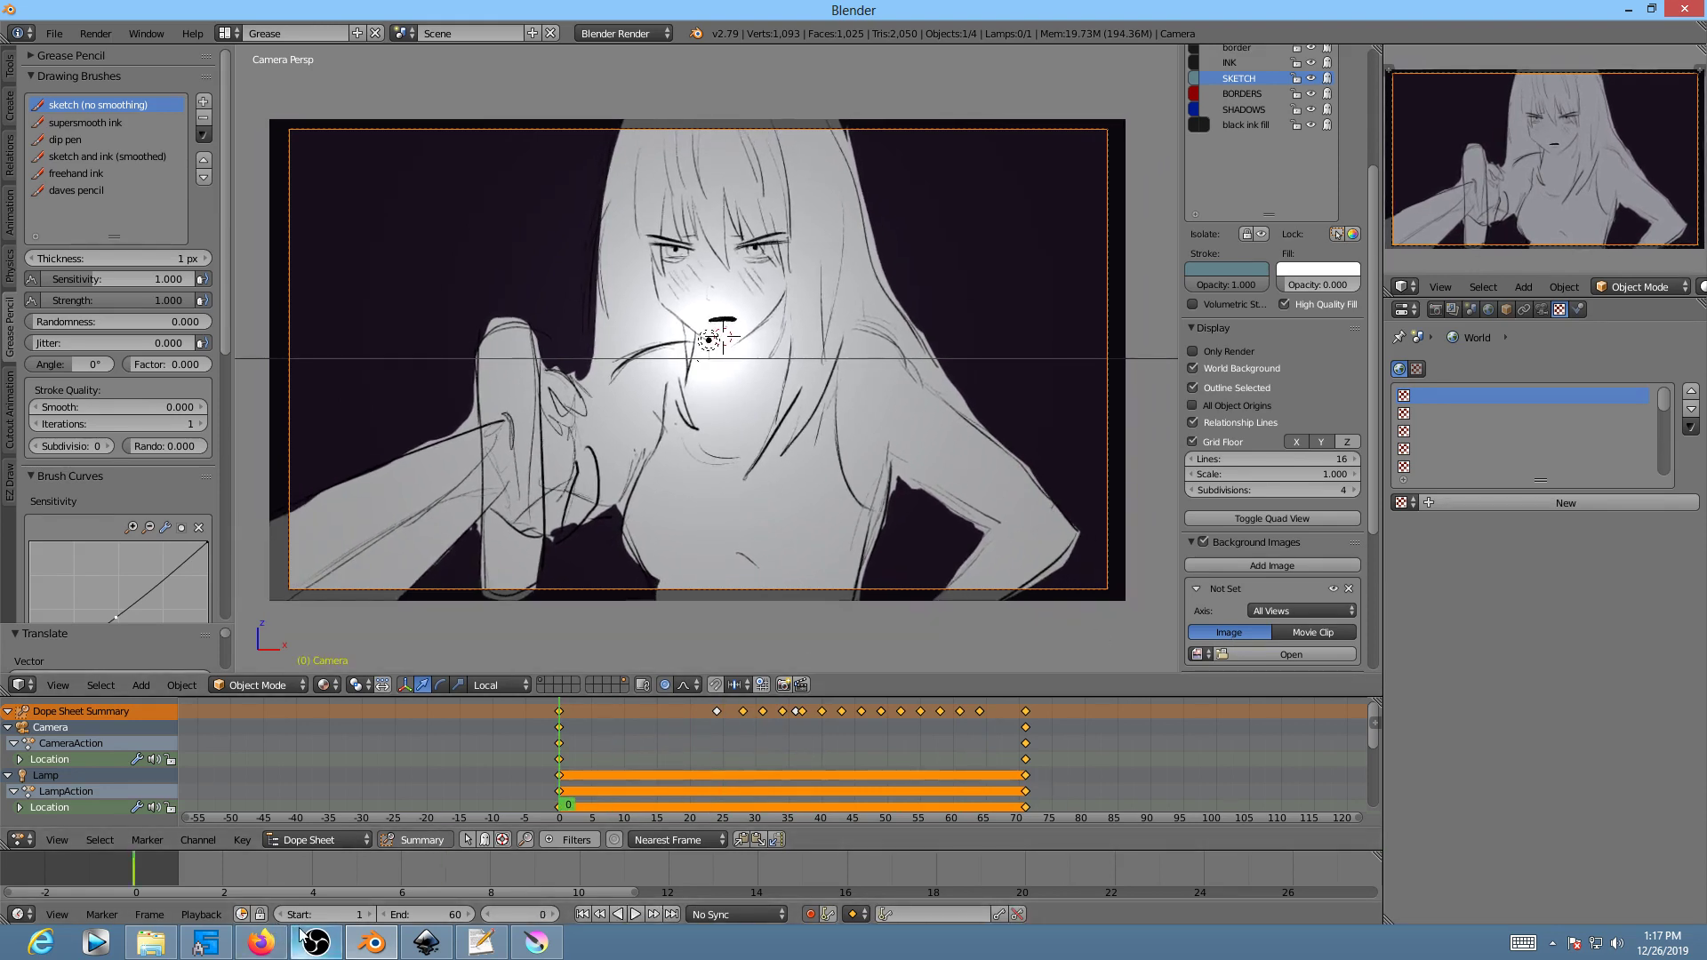
{"action": "mouse_move", "coordinate": [307, 940]}
{"action": "left_click", "coordinate": [315, 849]}
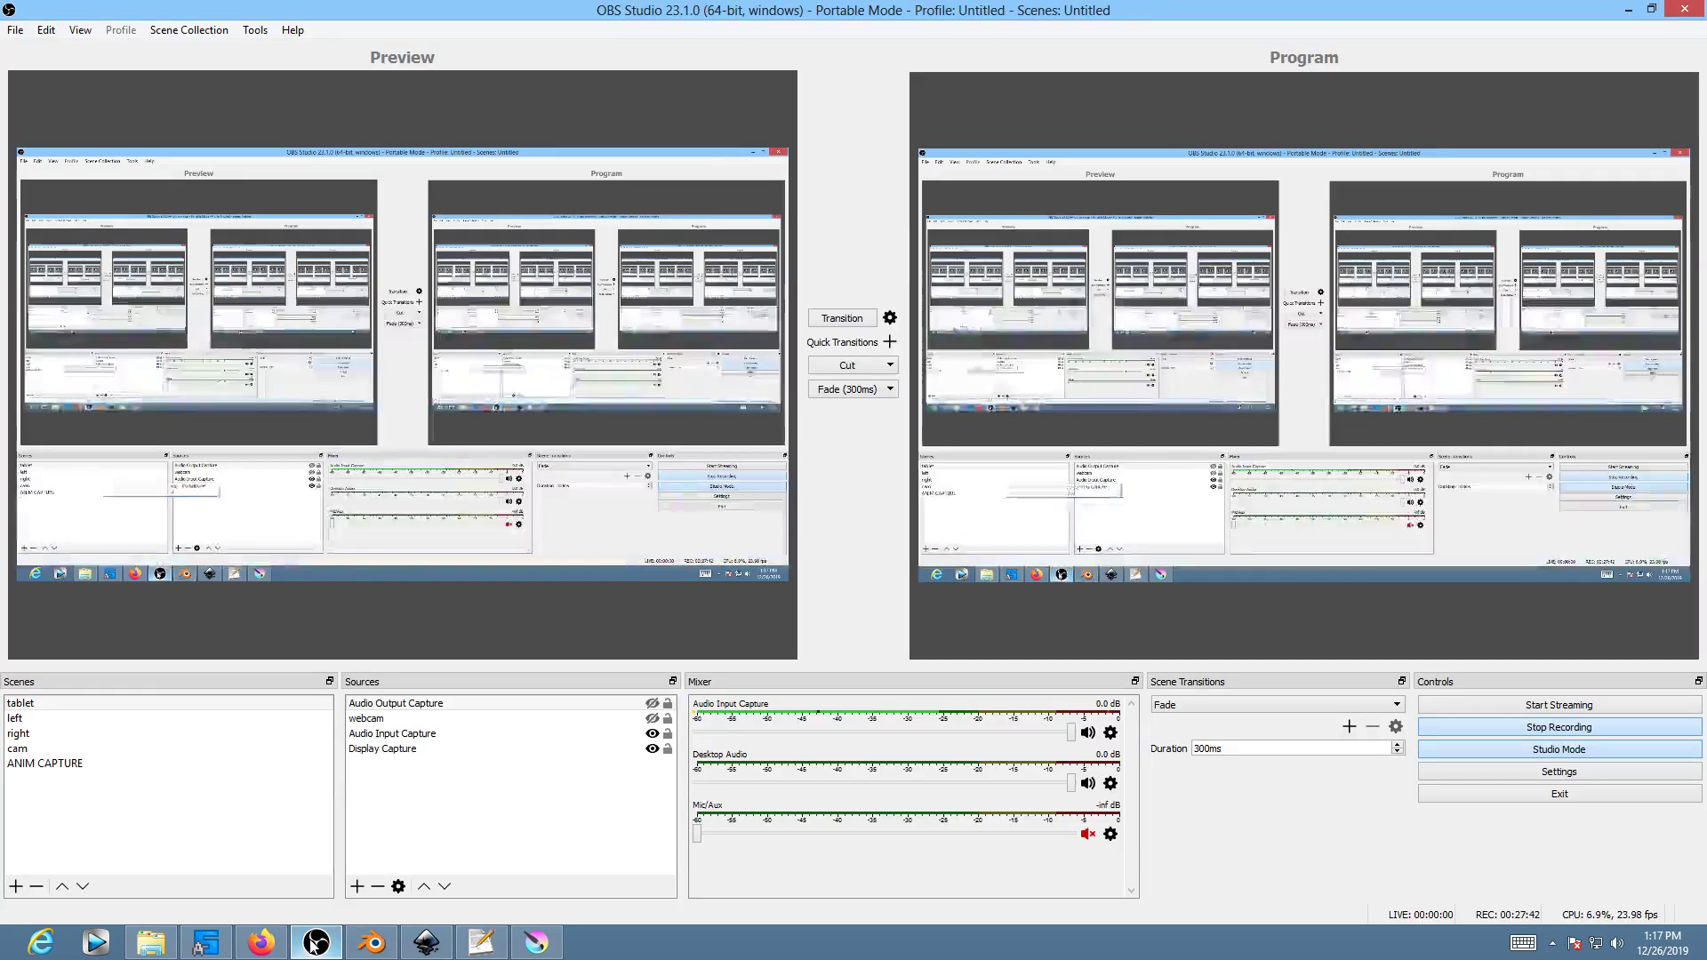